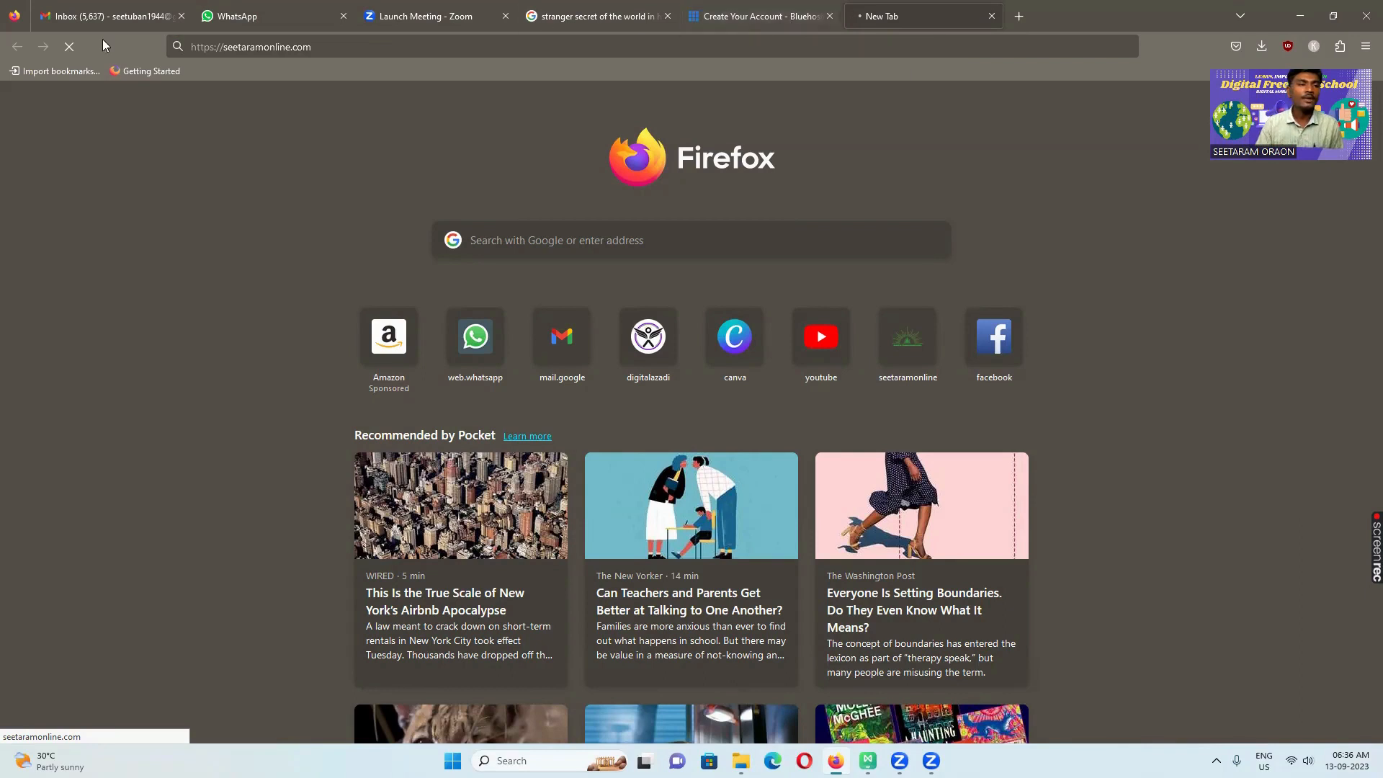
# Close the Bluehost sign-up, Google search results and Zoom Launch Meeting pages
pyautogui.click(830, 16)
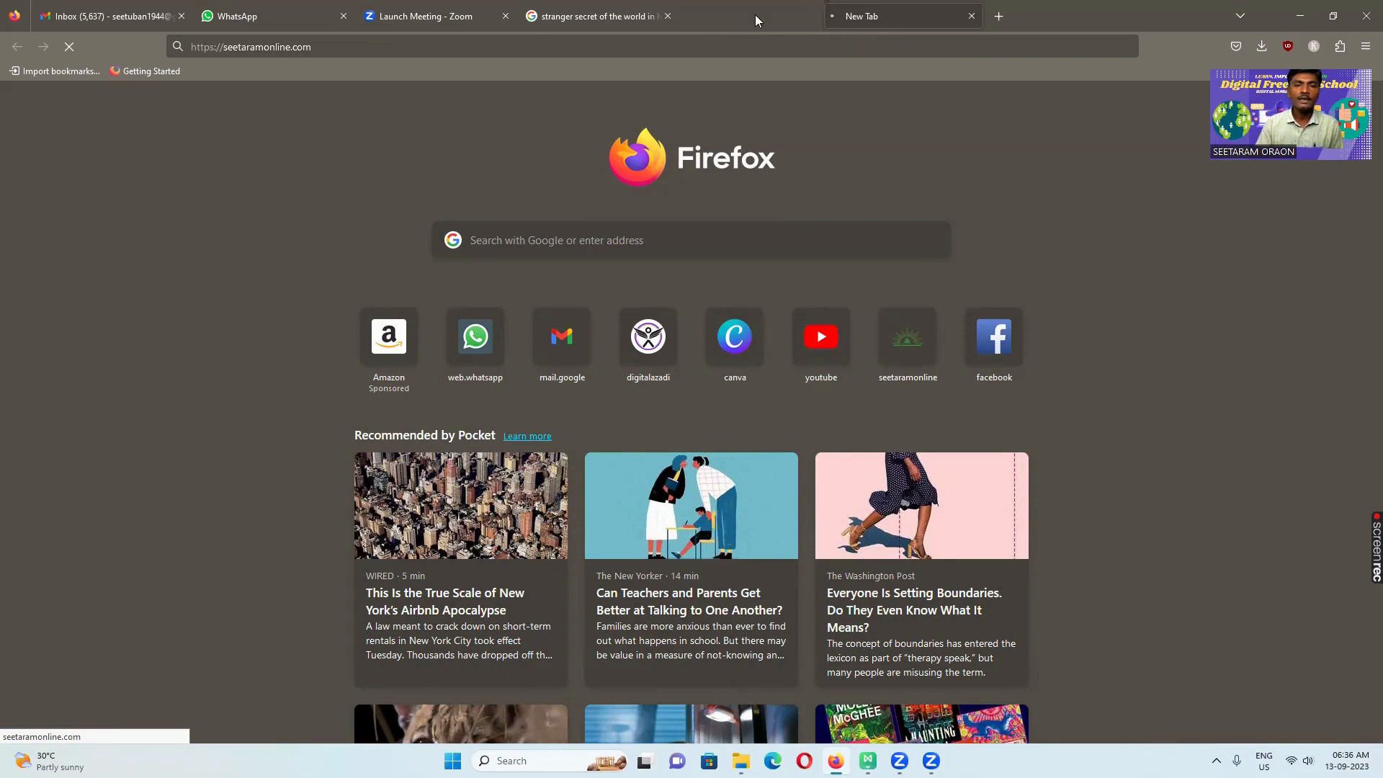
pyautogui.click(667, 16)
pyautogui.click(504, 16)
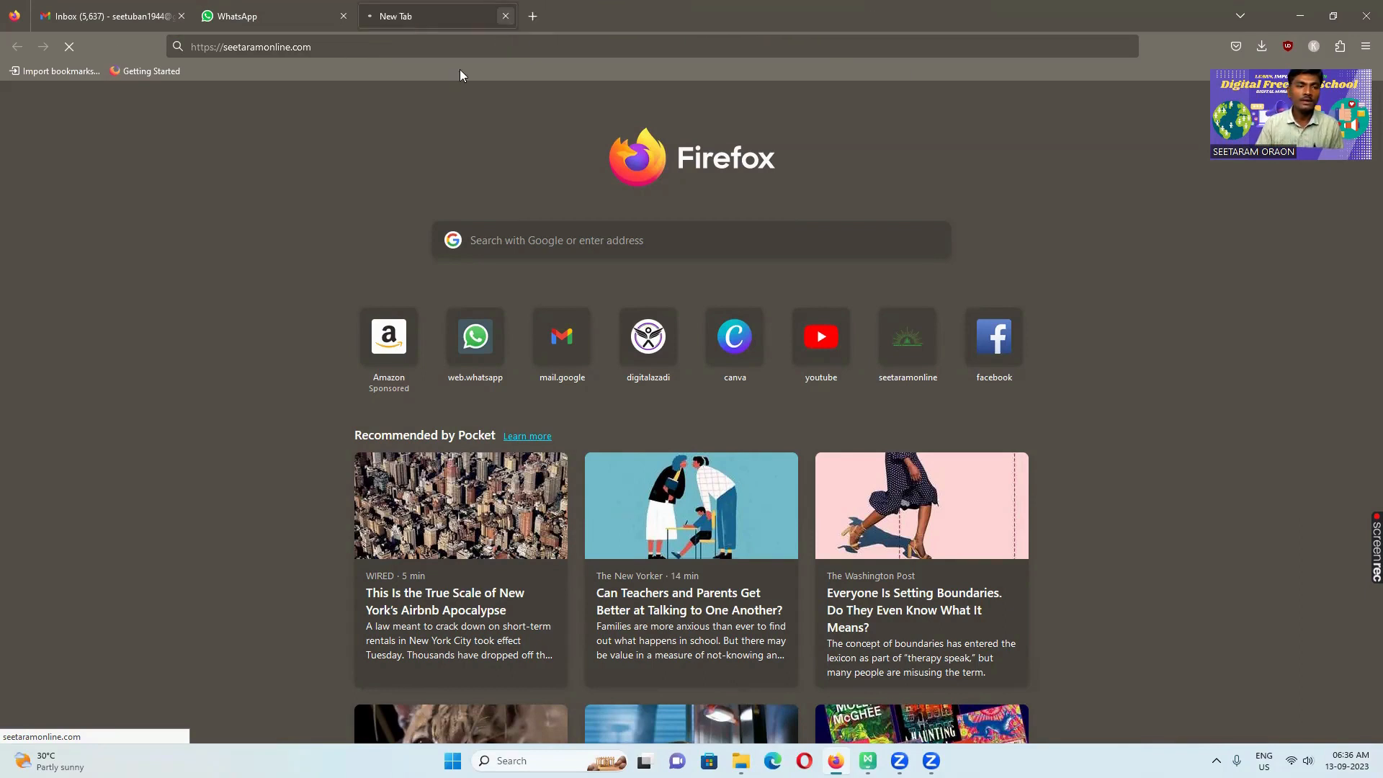
# Load demo.digitalfreedomschool.in/wp-admin/ in a new browser tab
pyautogui.click(533, 16)
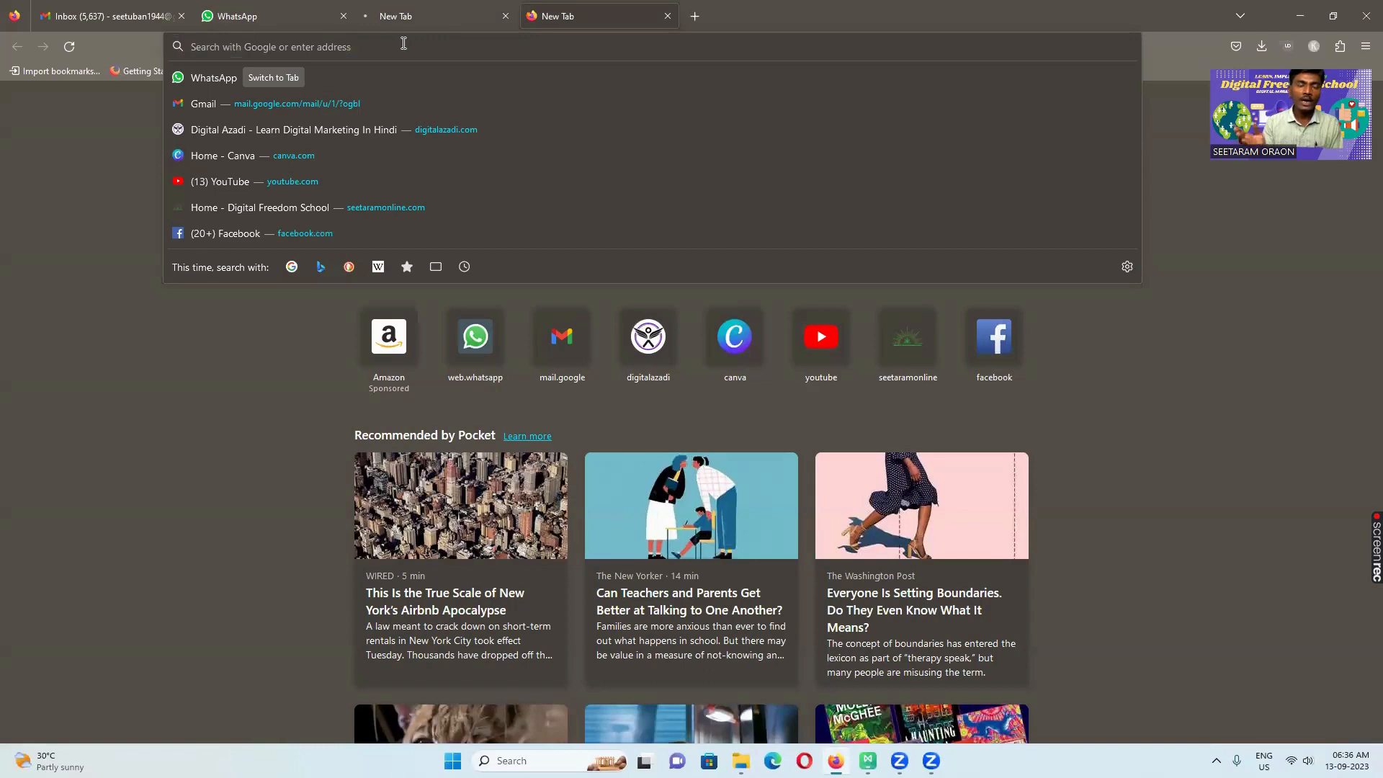
pyautogui.write('demo.digitalfreedomschool.in/')
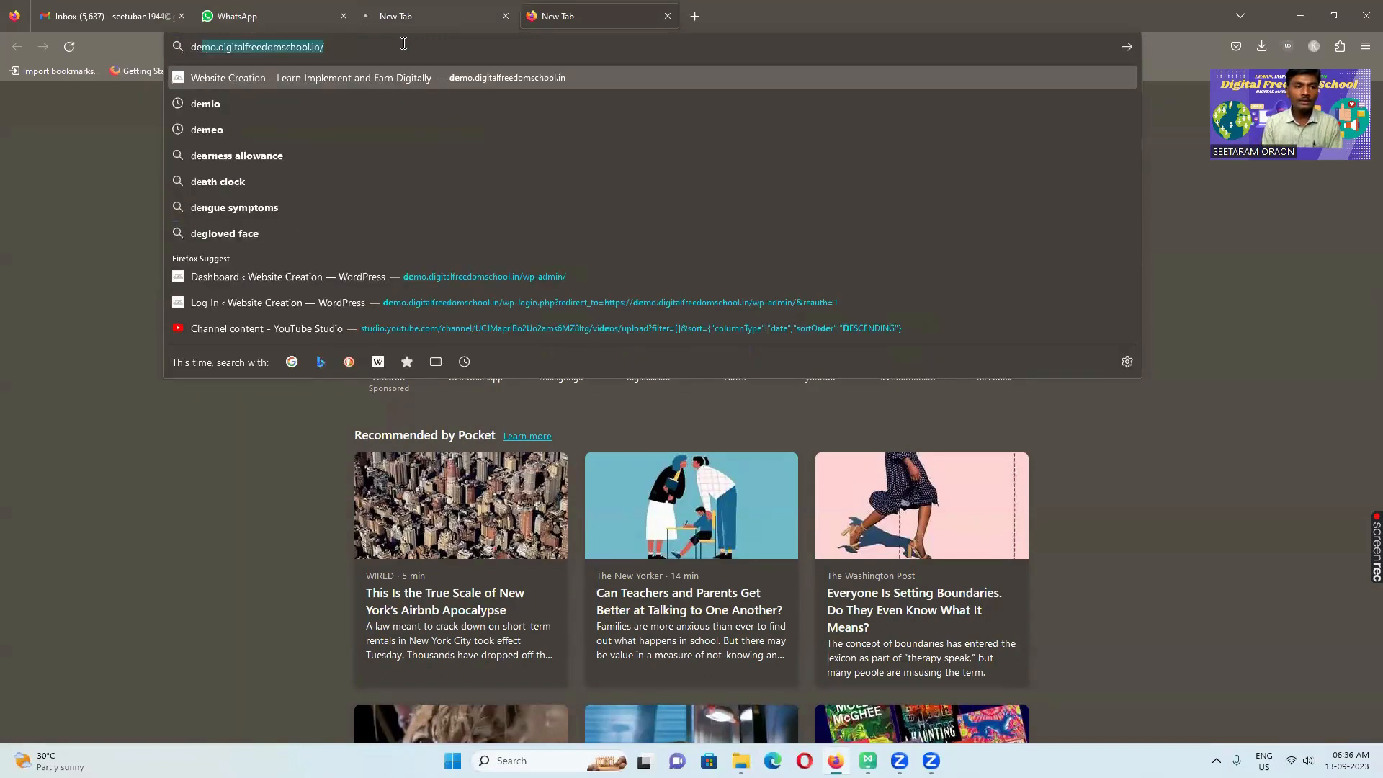
pyautogui.press('Right')
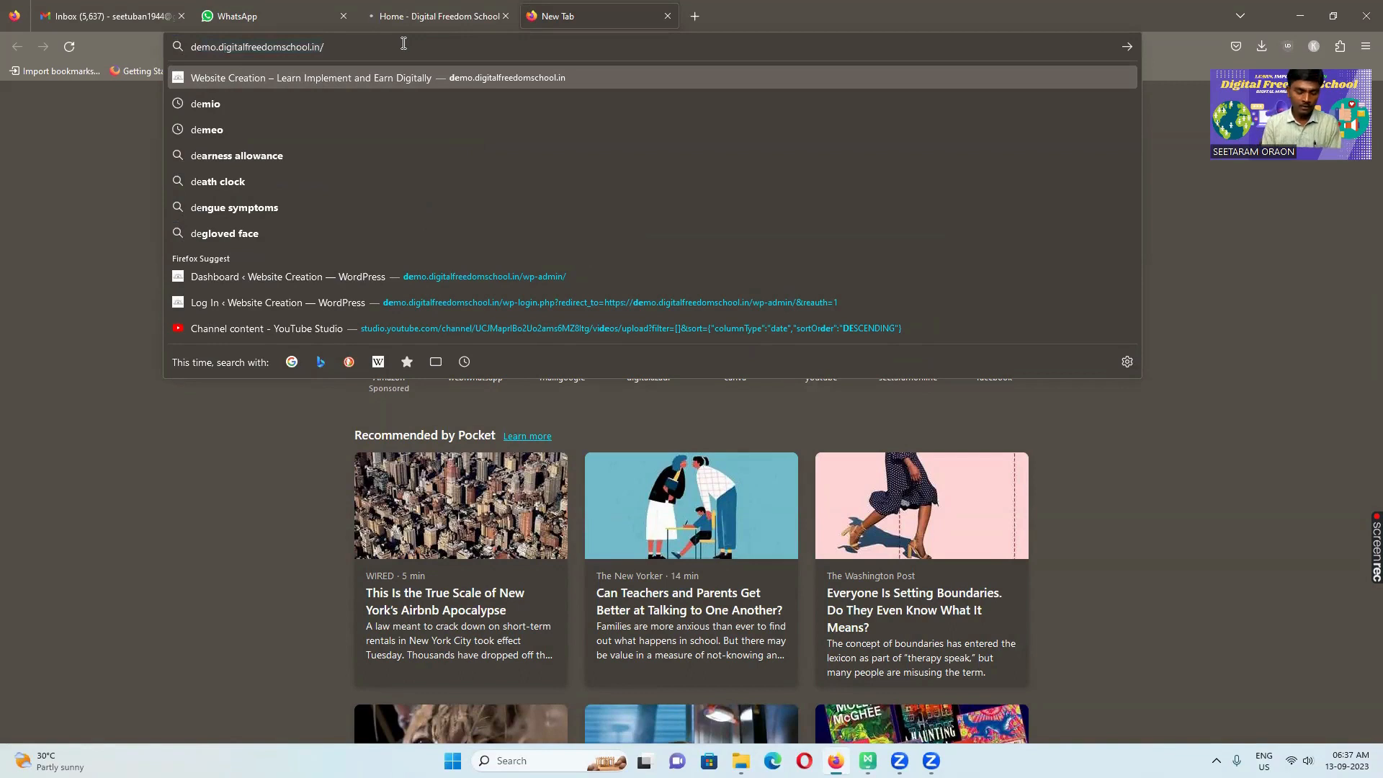
pyautogui.write('wp-admin/')
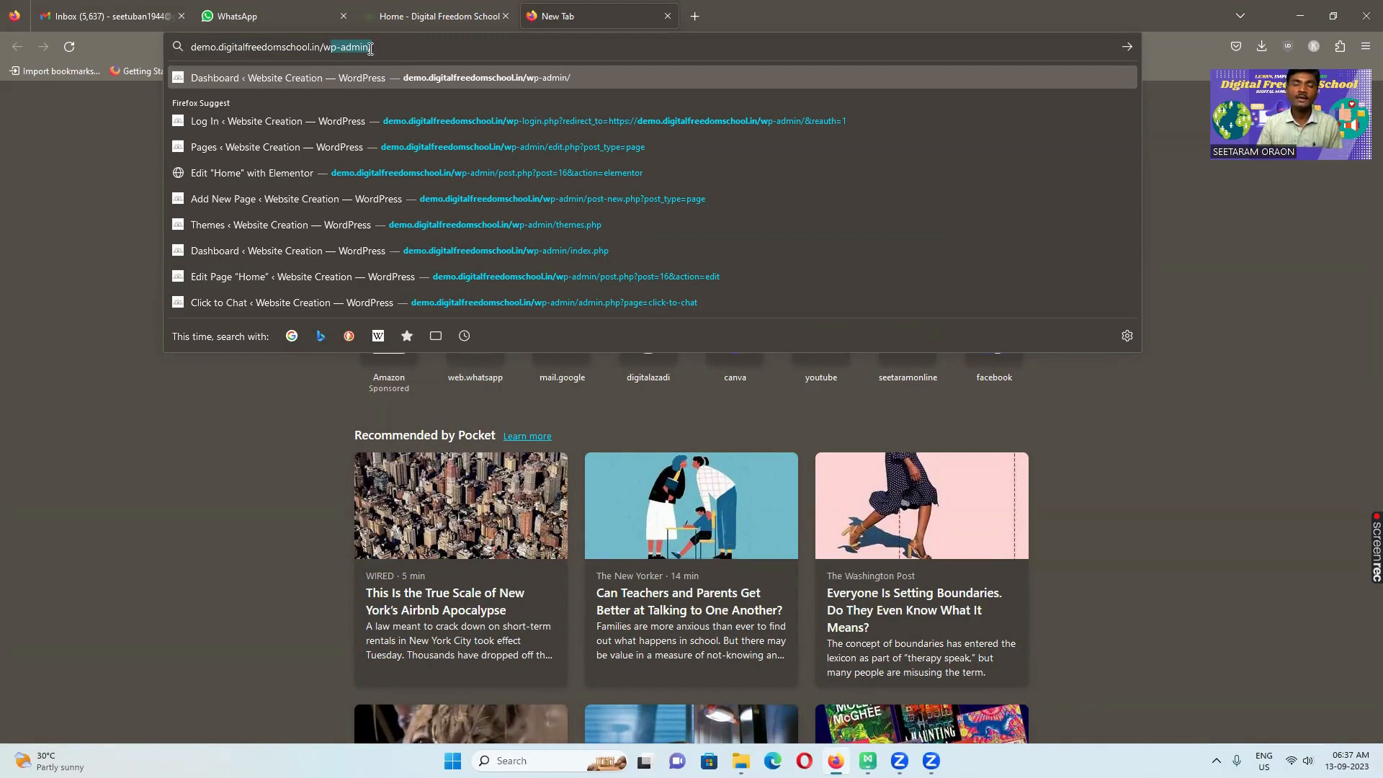
pyautogui.press('Return')
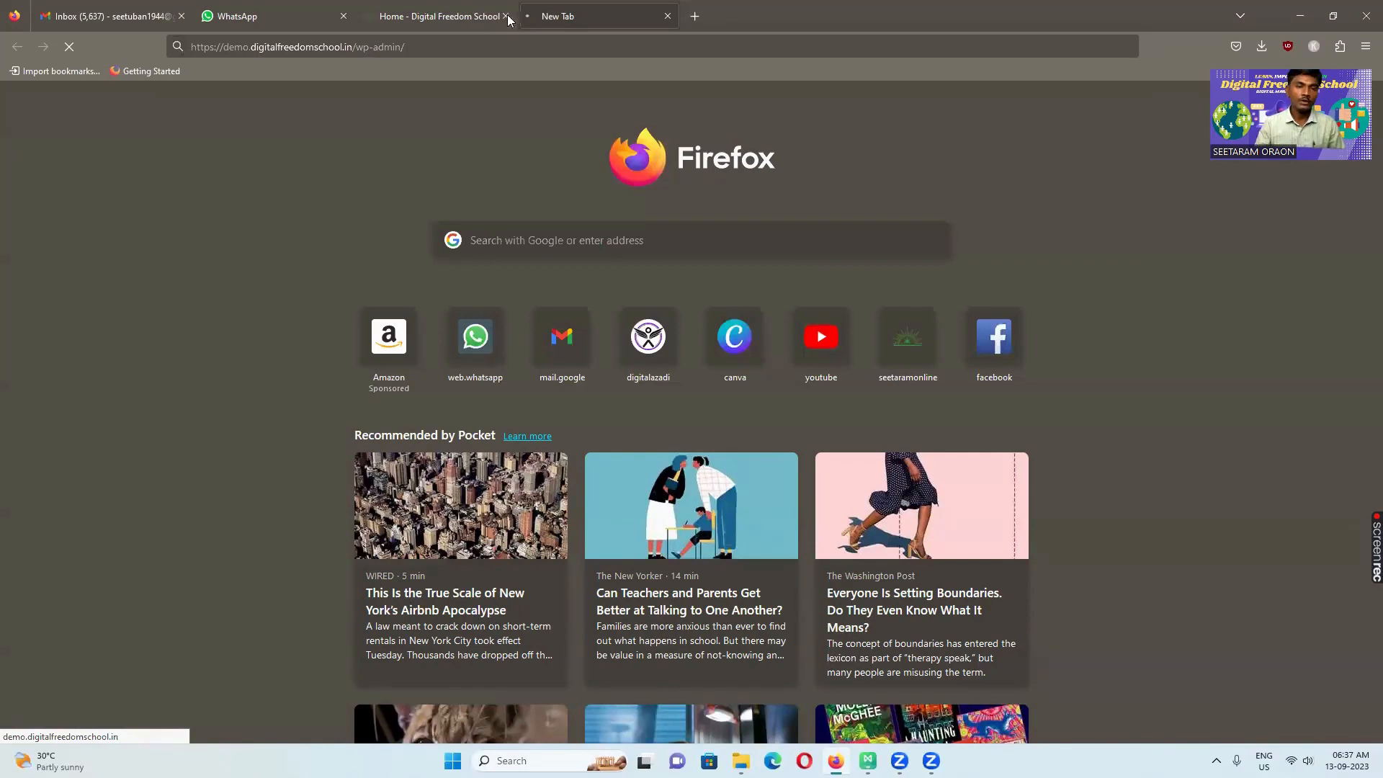
# Look through the Digital Freedom School home page, examining its banner, services, school, impact and YouTube sections
pyautogui.click(452, 18)
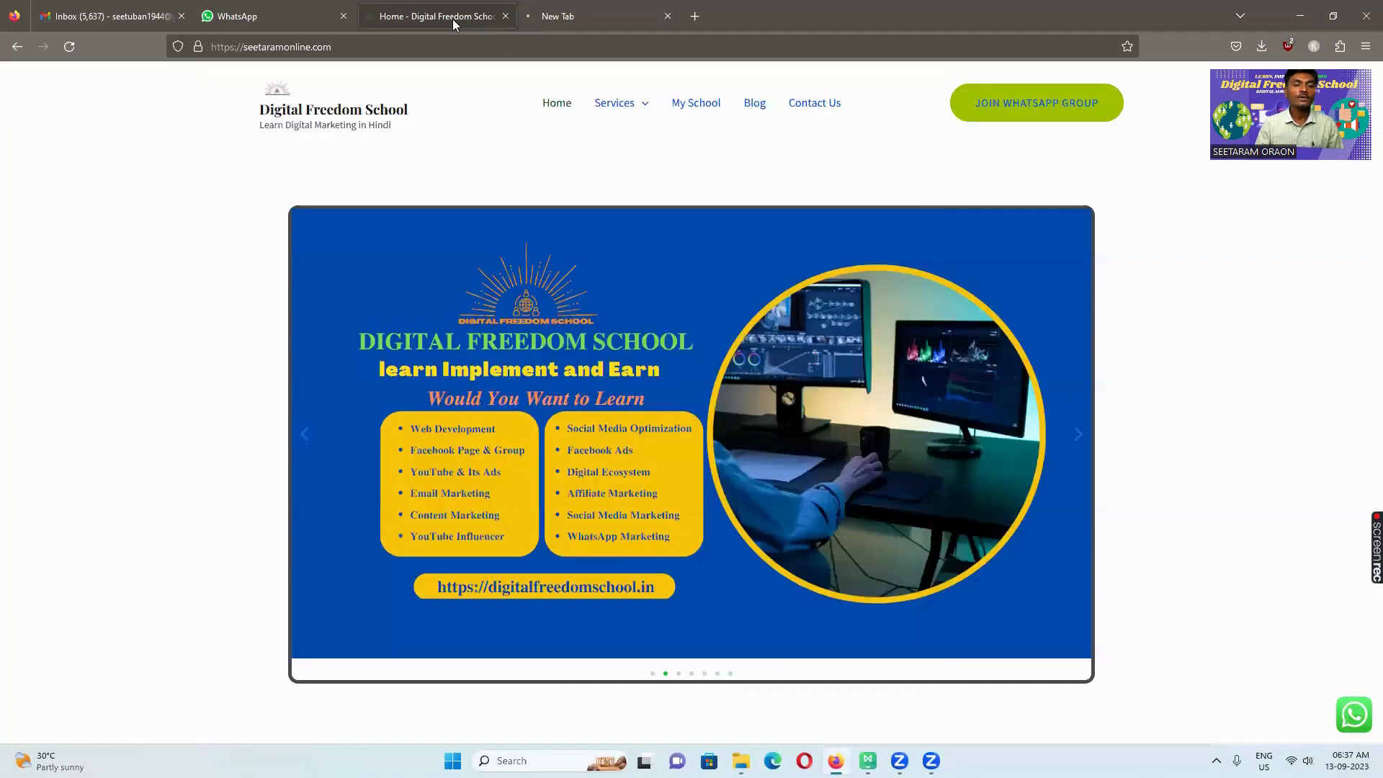
pyautogui.scroll(-10, 573, 225)
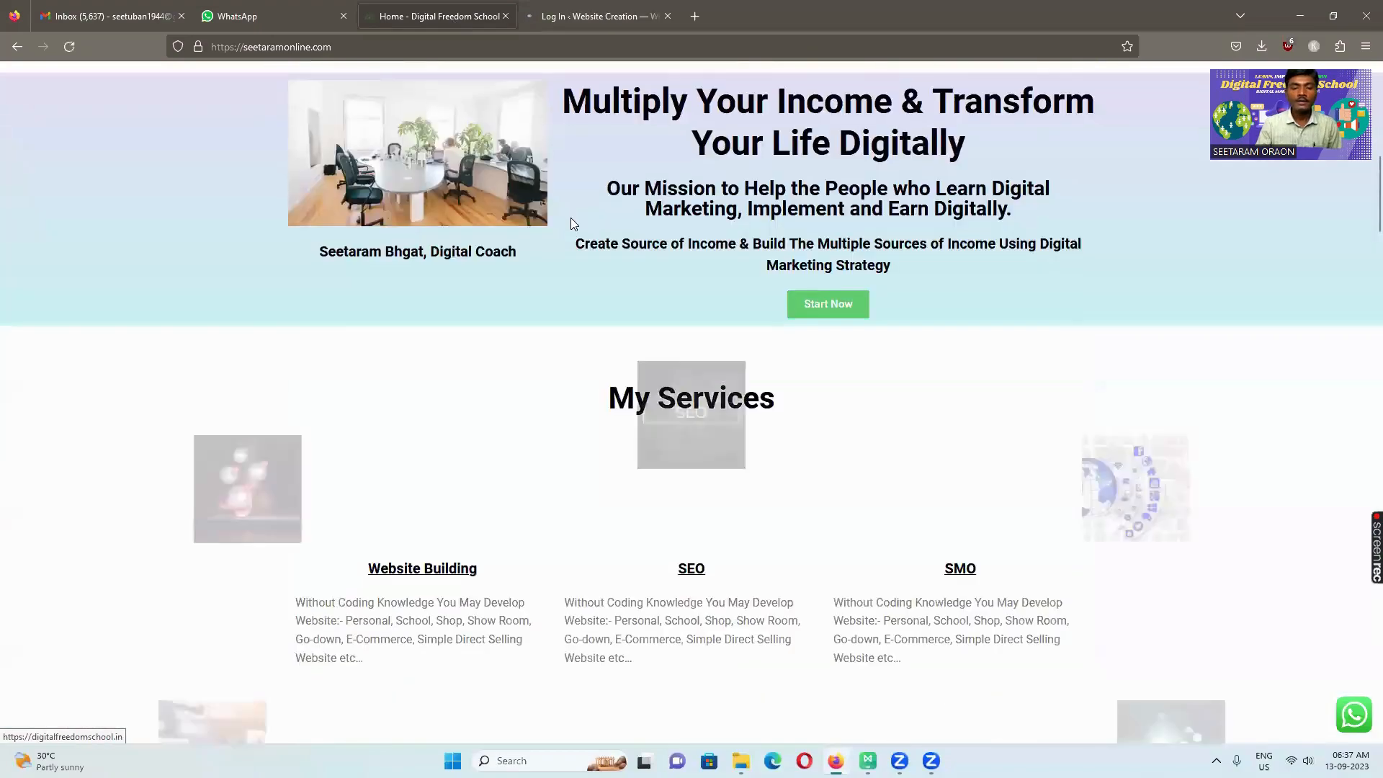
pyautogui.scroll(-18, 573, 223)
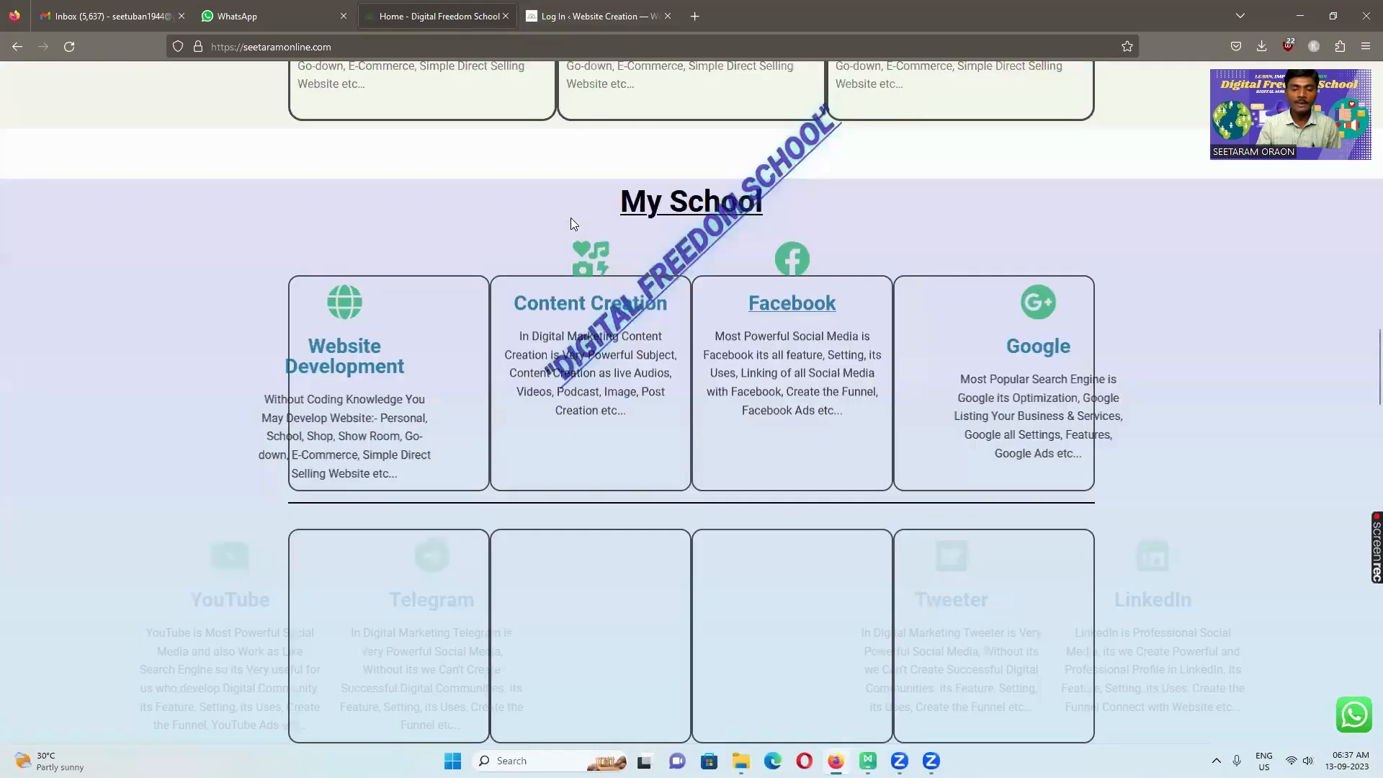
pyautogui.scroll(-20, 572, 223)
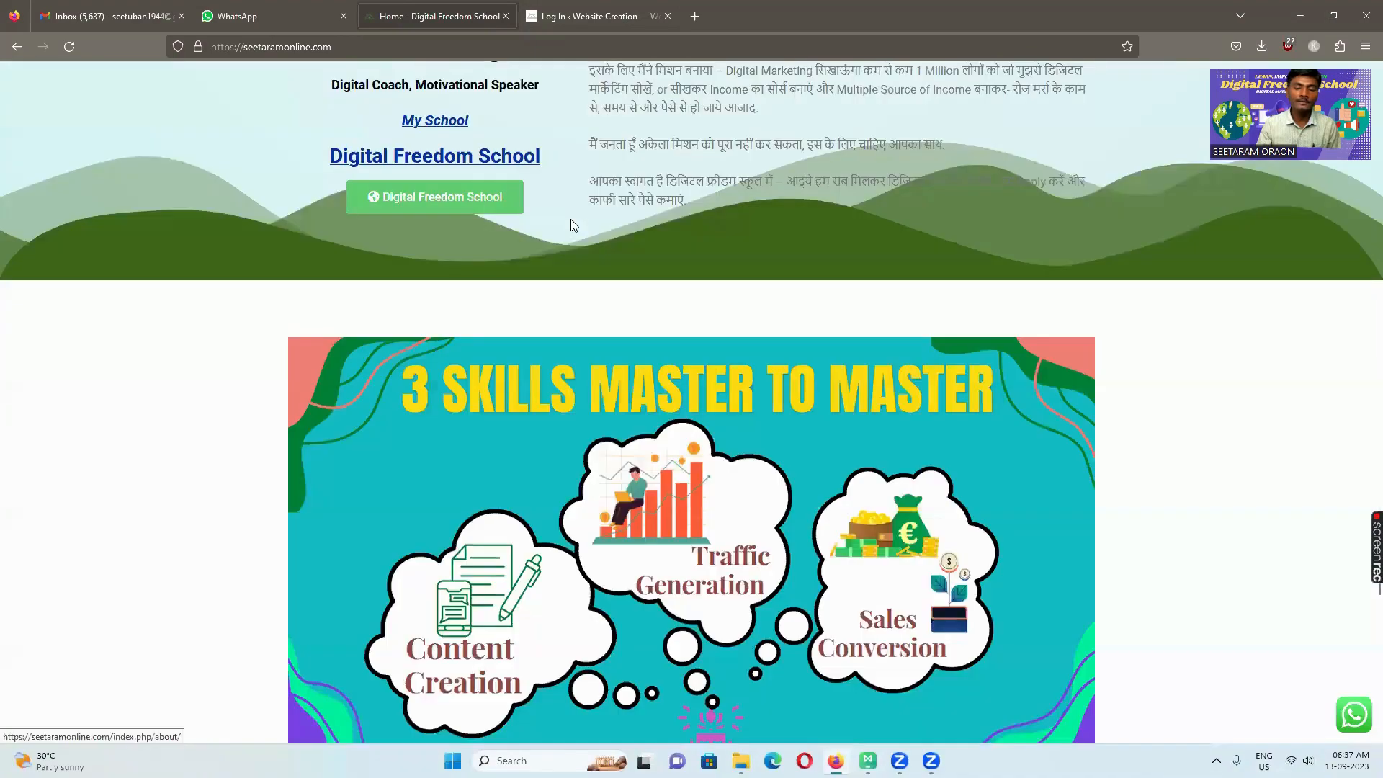
pyautogui.scroll(-18, 573, 225)
pyautogui.scroll(9, 573, 224)
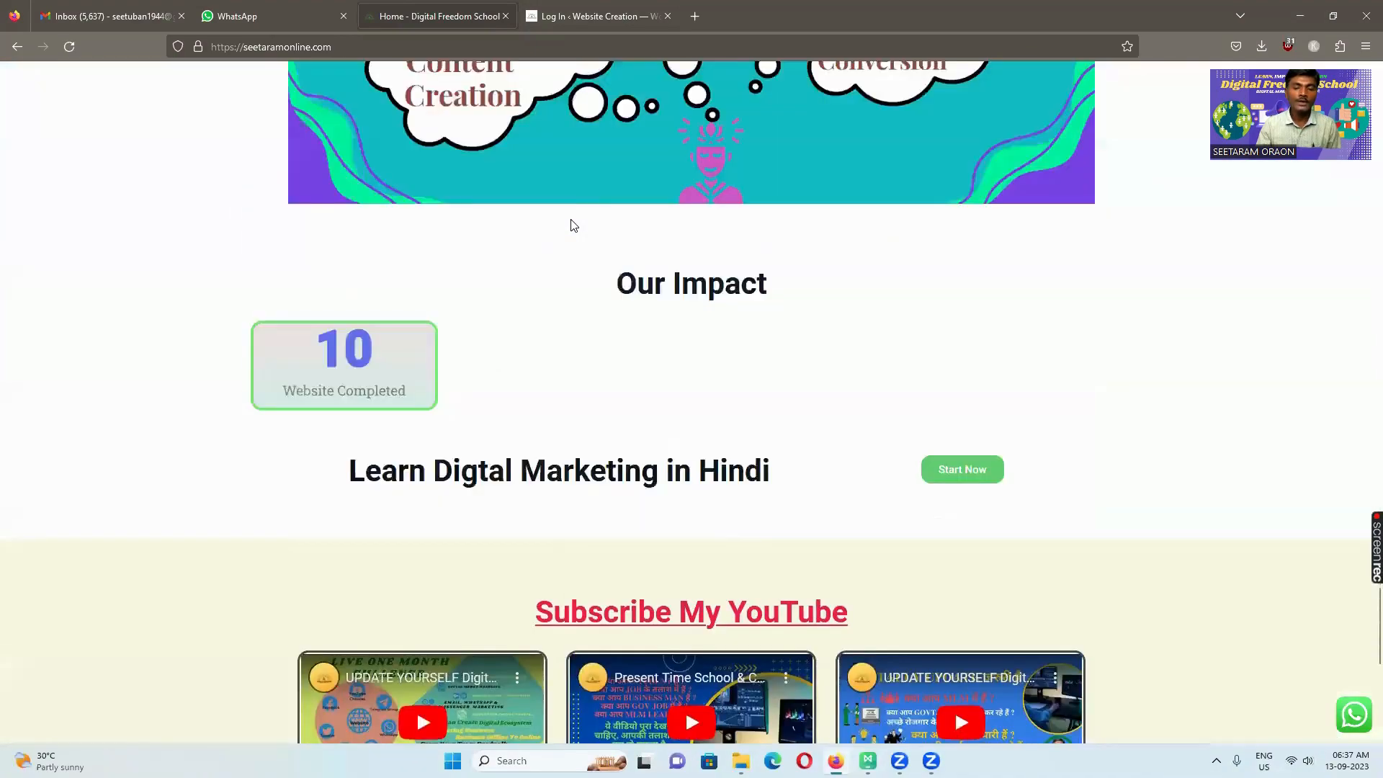
pyautogui.scroll(15, 573, 226)
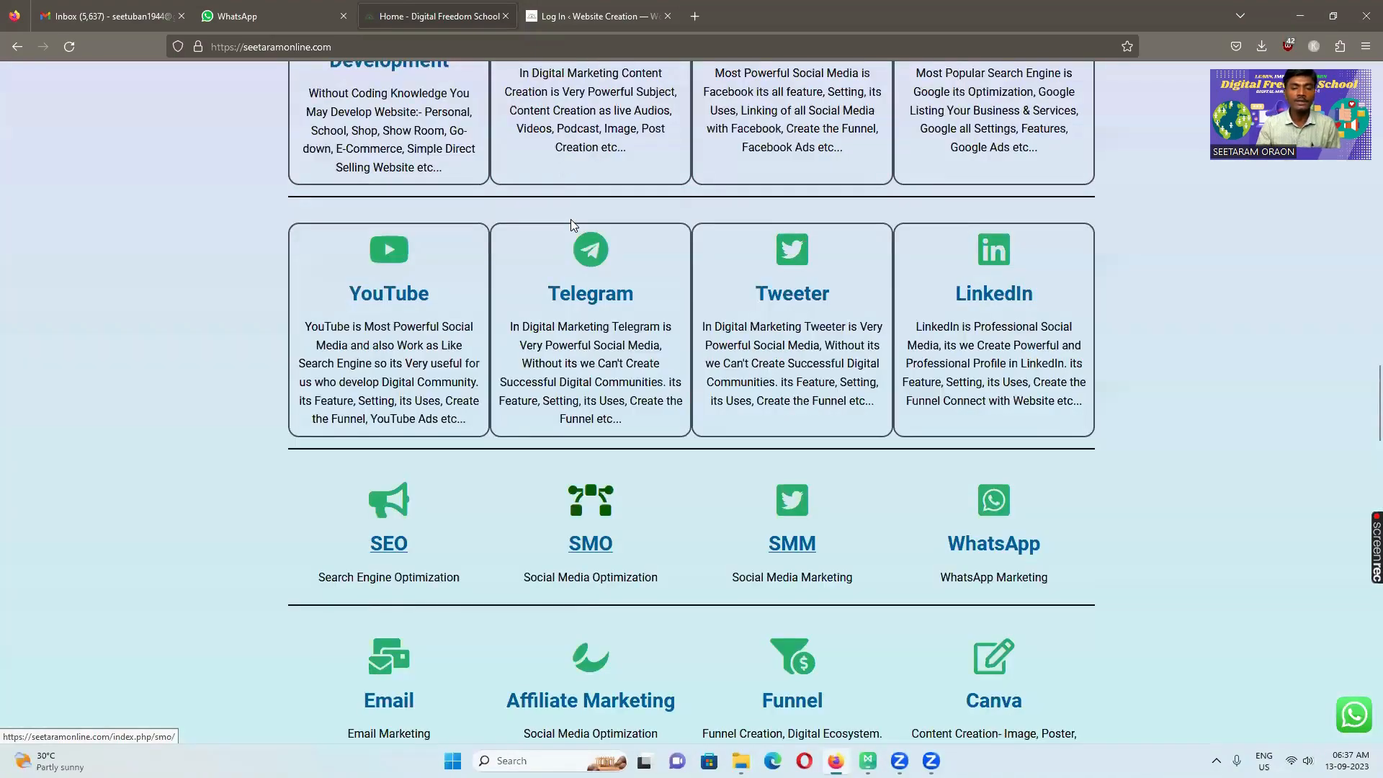
pyautogui.scroll(15, 571, 220)
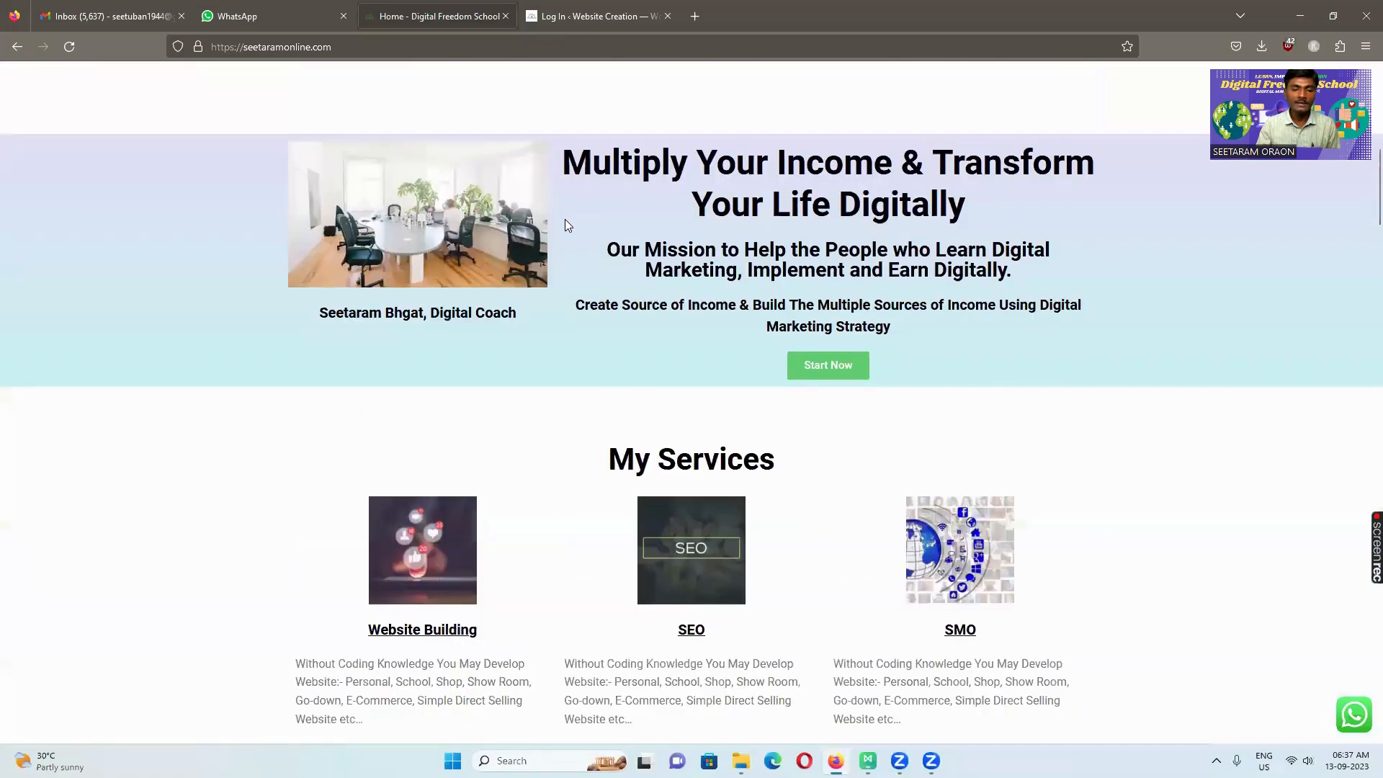
pyautogui.scroll(4, 569, 220)
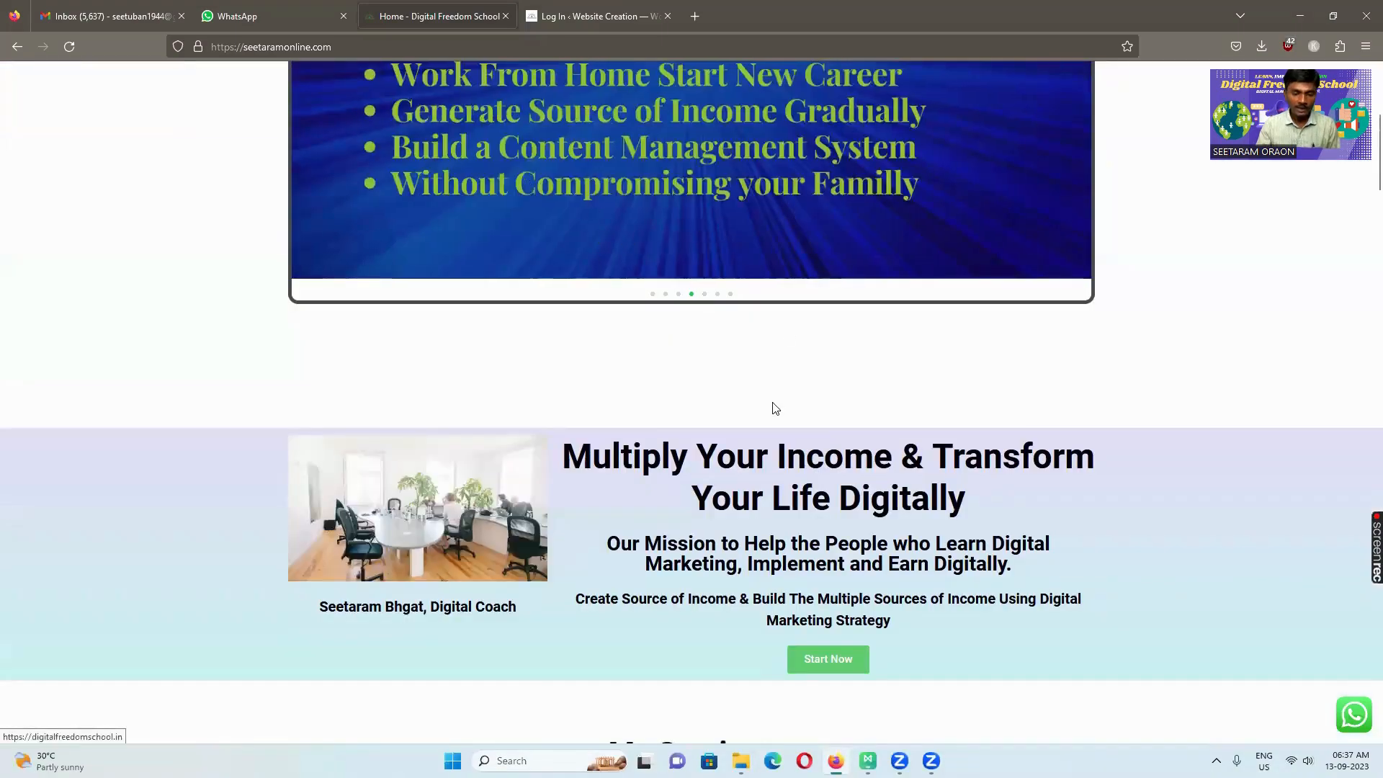
pyautogui.scroll(-10, 775, 408)
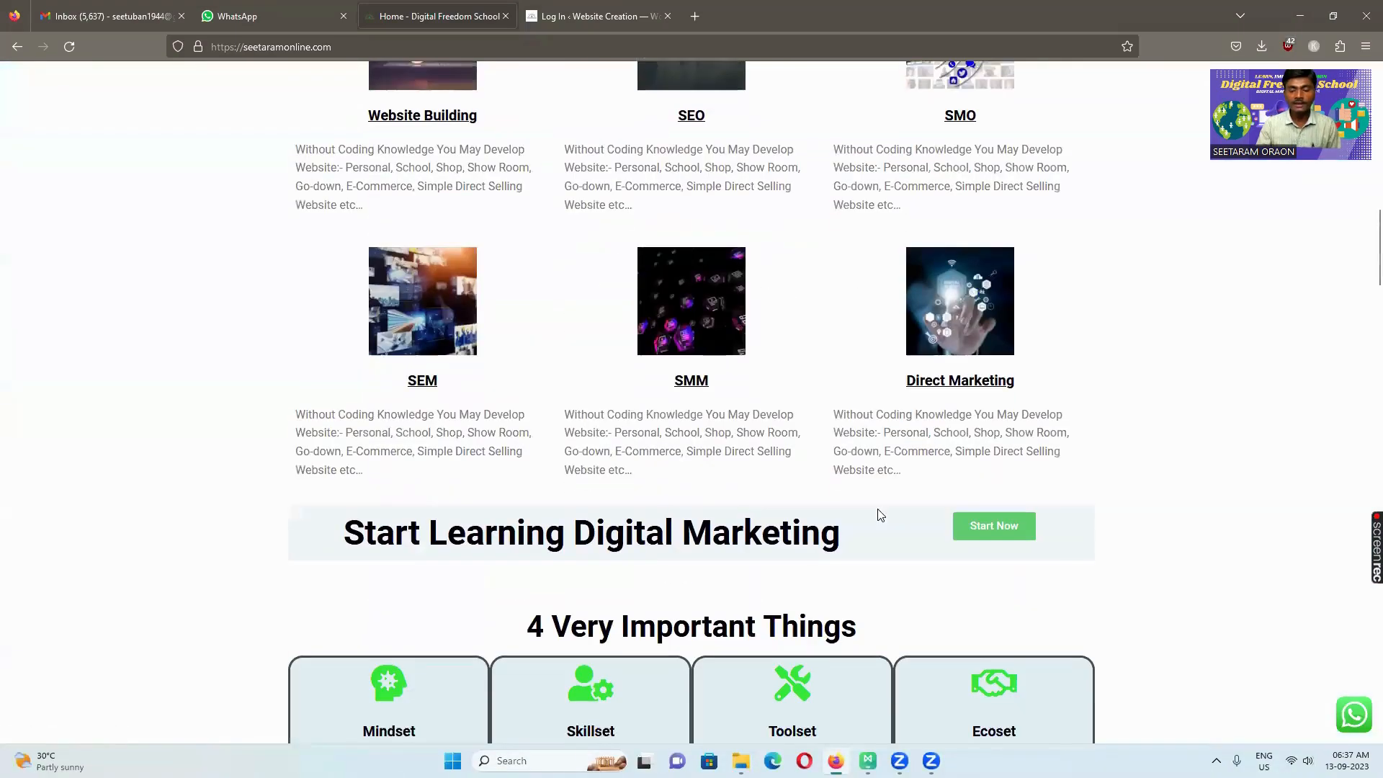
pyautogui.scroll(10, 879, 515)
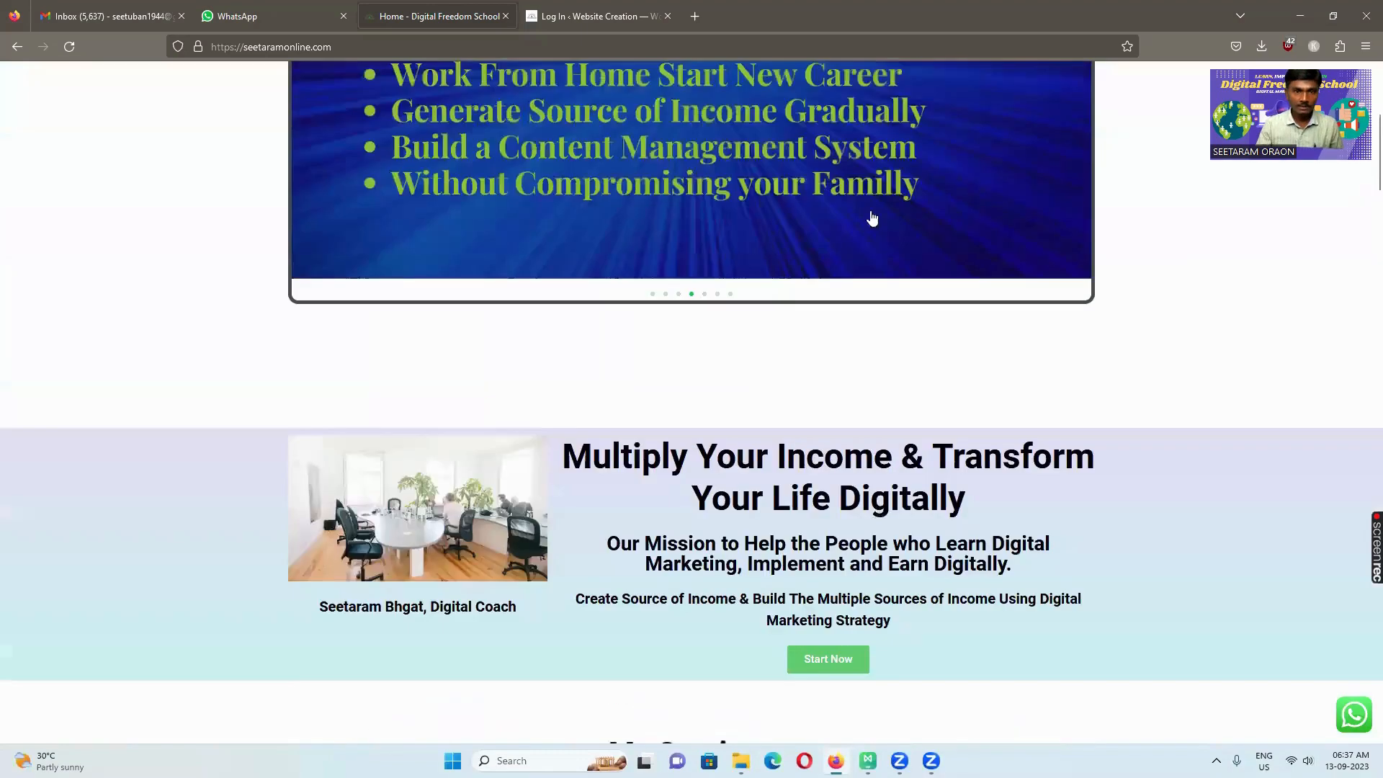
pyautogui.scroll(5, 871, 219)
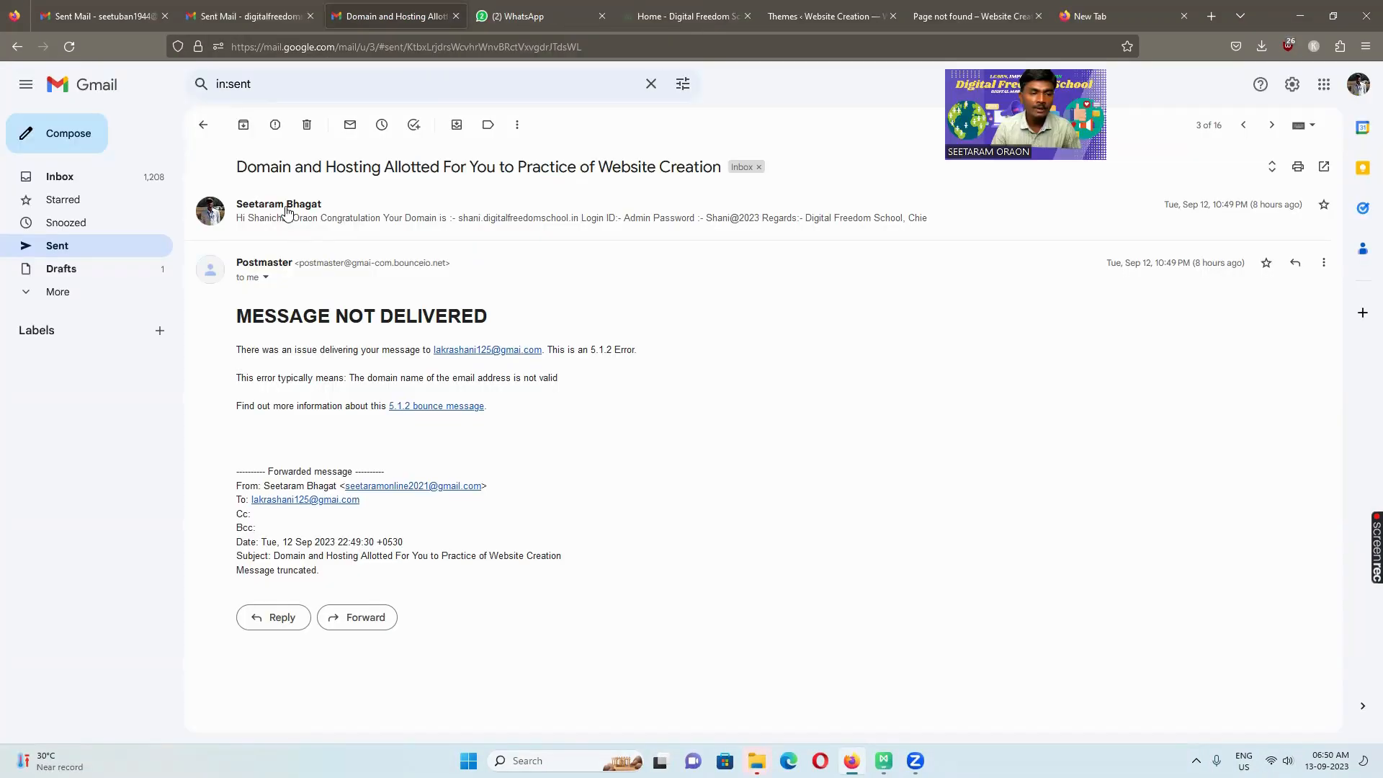
# Expand the original message in the domain and hosting allotment email and copy the allotted domain
pyautogui.click(286, 213)
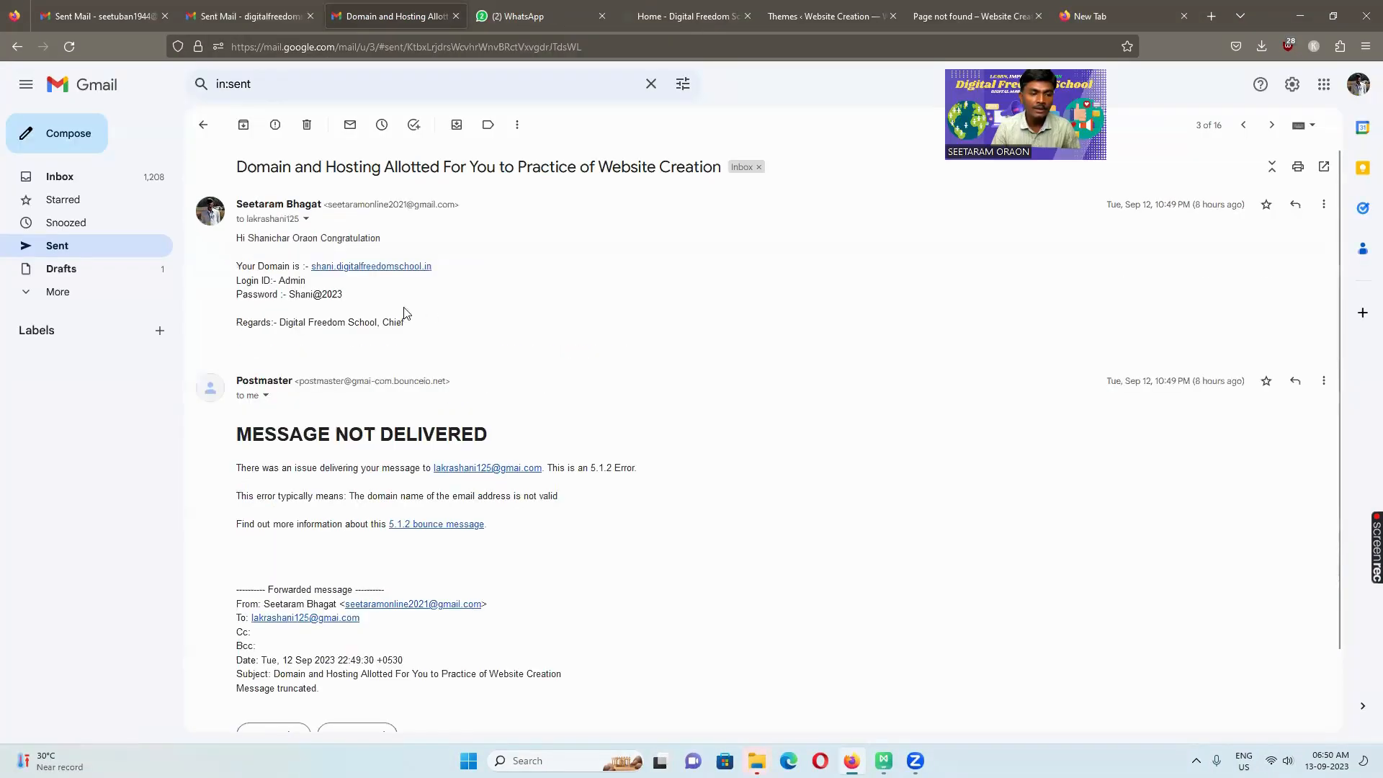
pyautogui.moveTo(436, 268); pyautogui.dragTo(311, 266)
pyautogui.hotkey('ctrl', 'c')
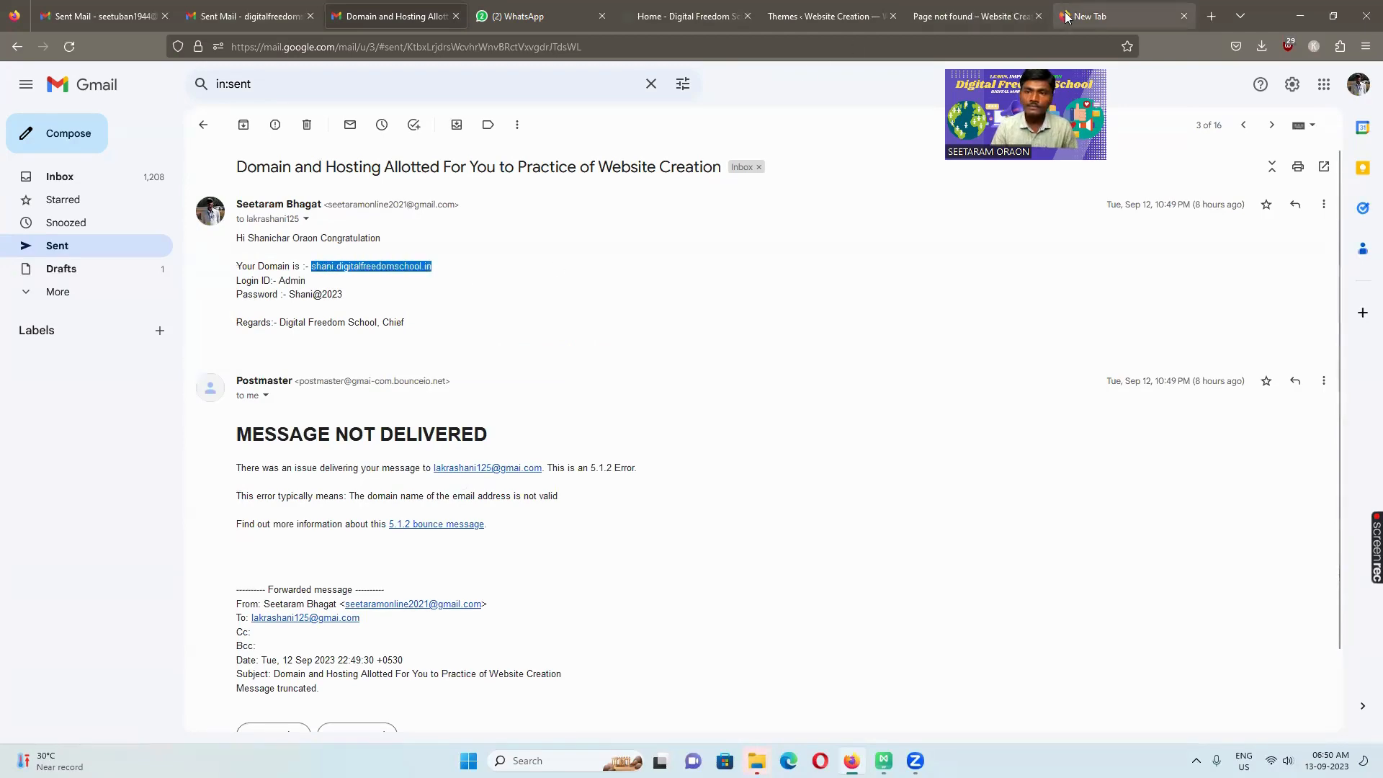
# Load the copied domain with /wp-admin appended in the blank browser tab
pyautogui.click(1102, 16)
pyautogui.click(379, 47)
pyautogui.hotkey('ctrl', 'v')
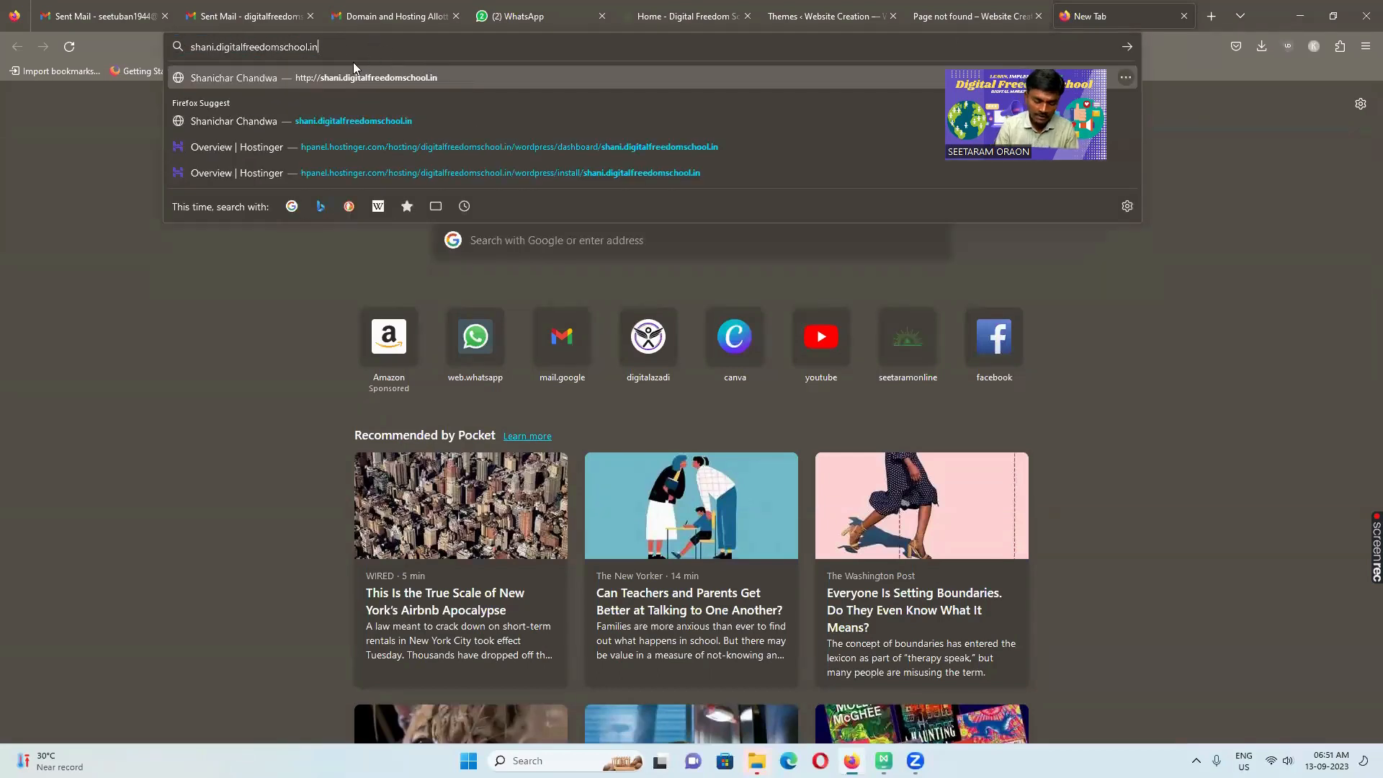
pyautogui.write('/wp')
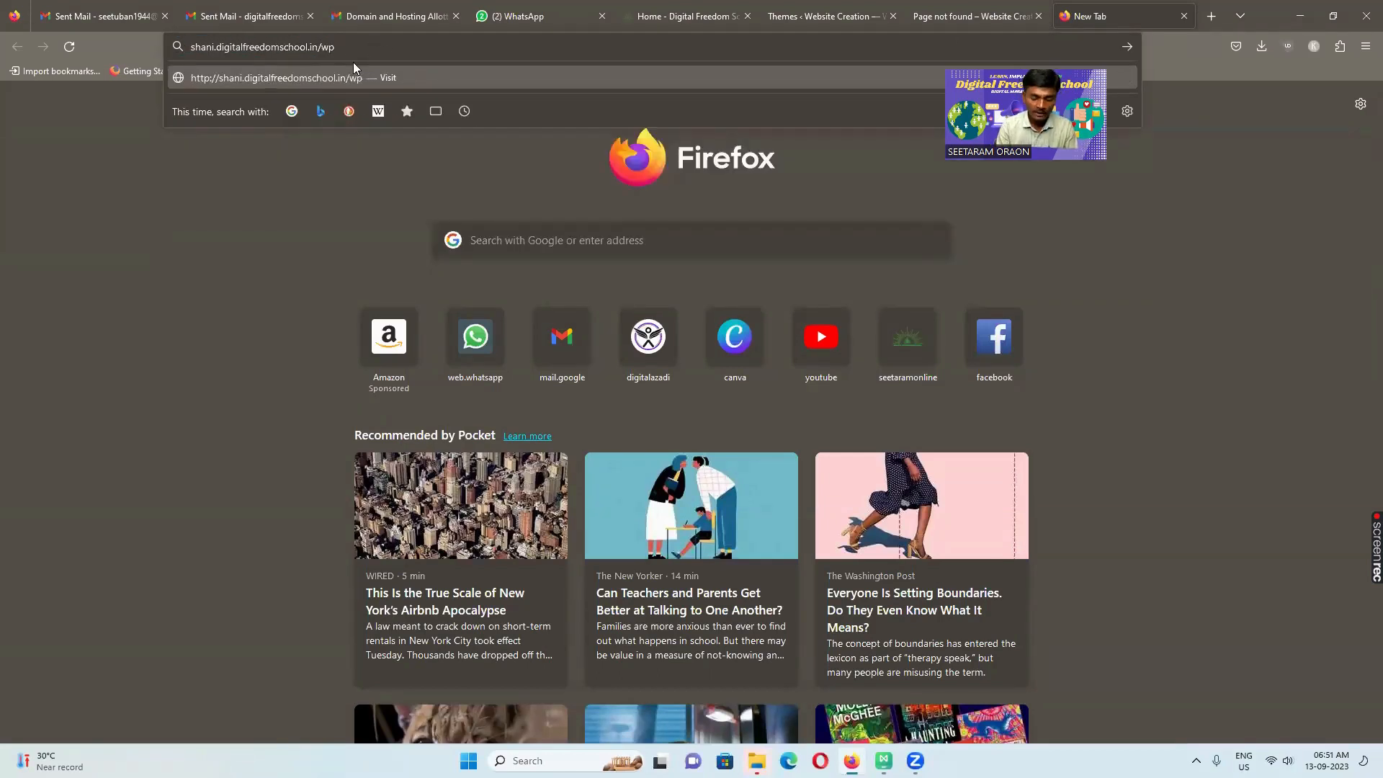
pyautogui.write('-admin')
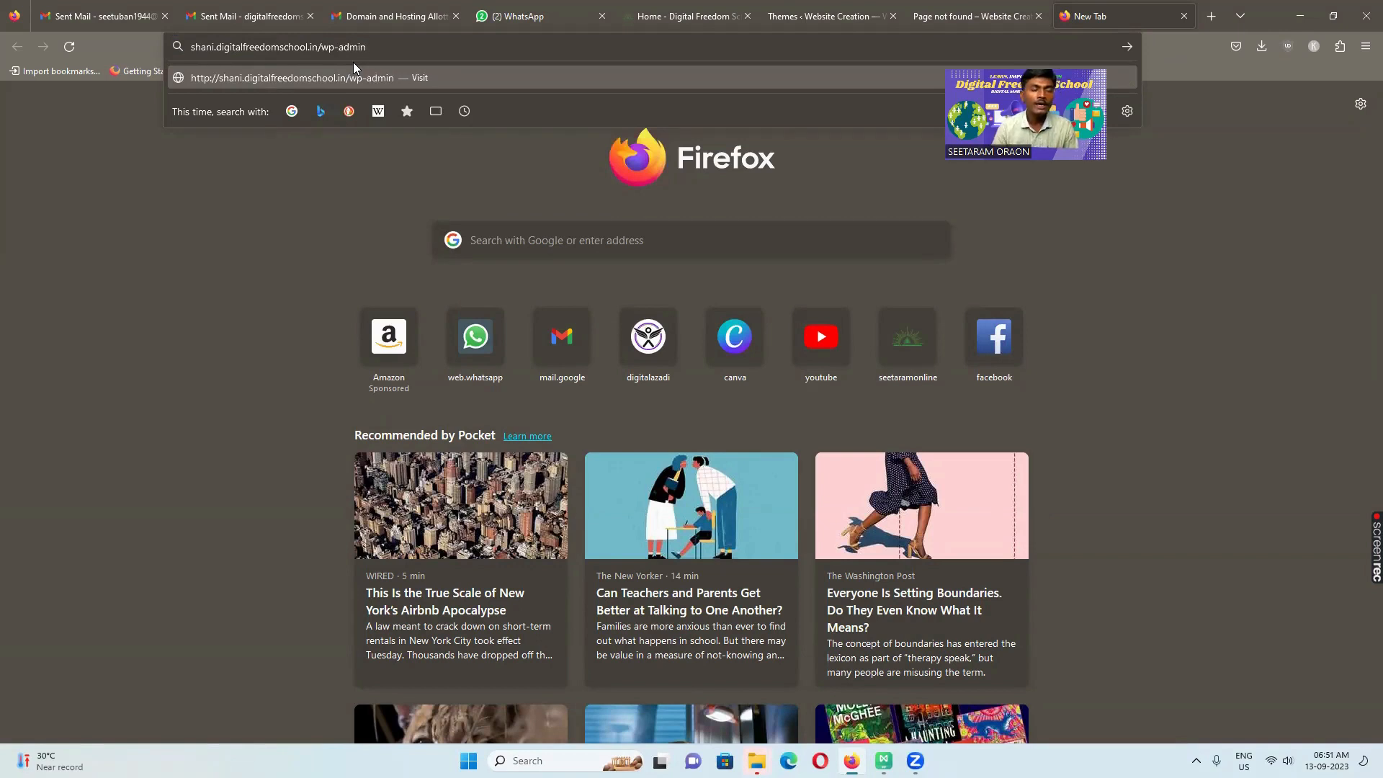
pyautogui.press('Return')
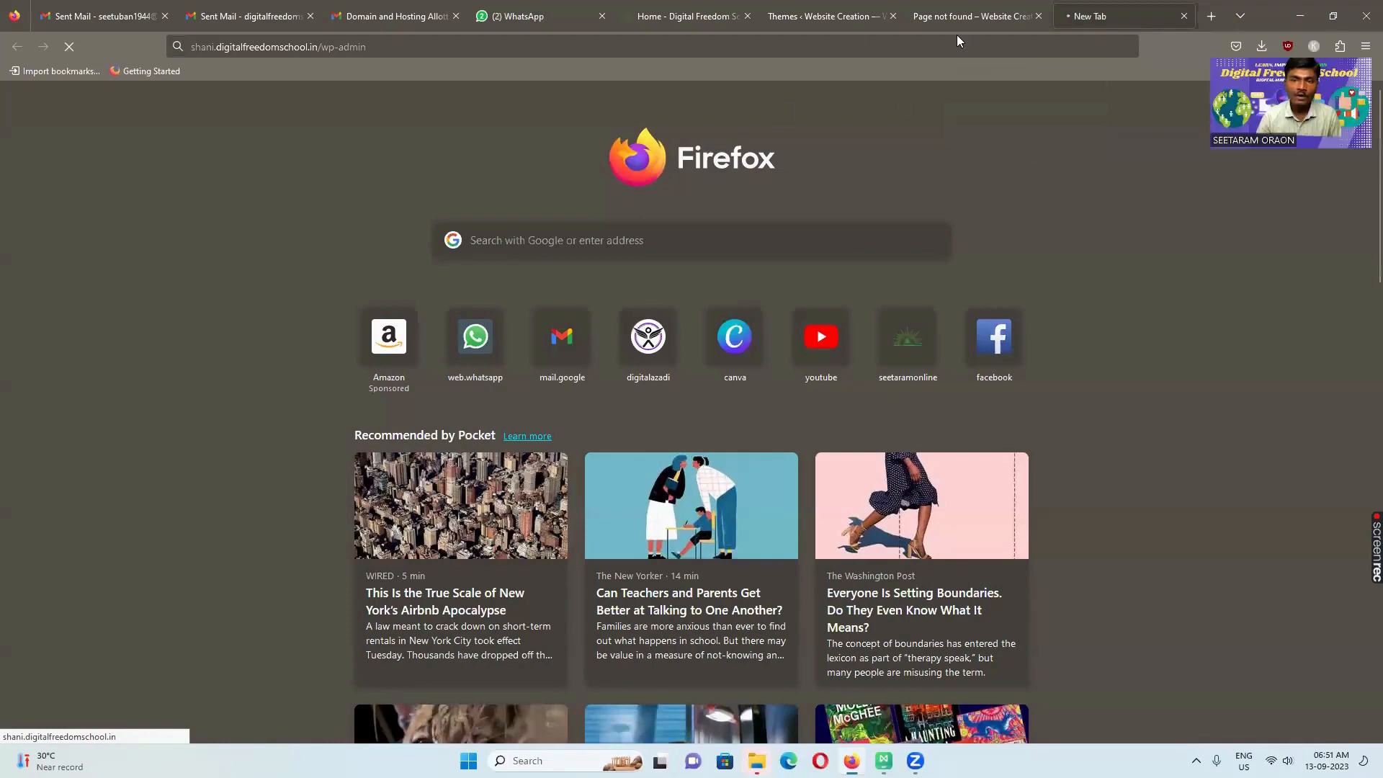
# Check the login ID in the allotment email and enter Admin as the username on the WordPress login form
pyautogui.click(400, 16)
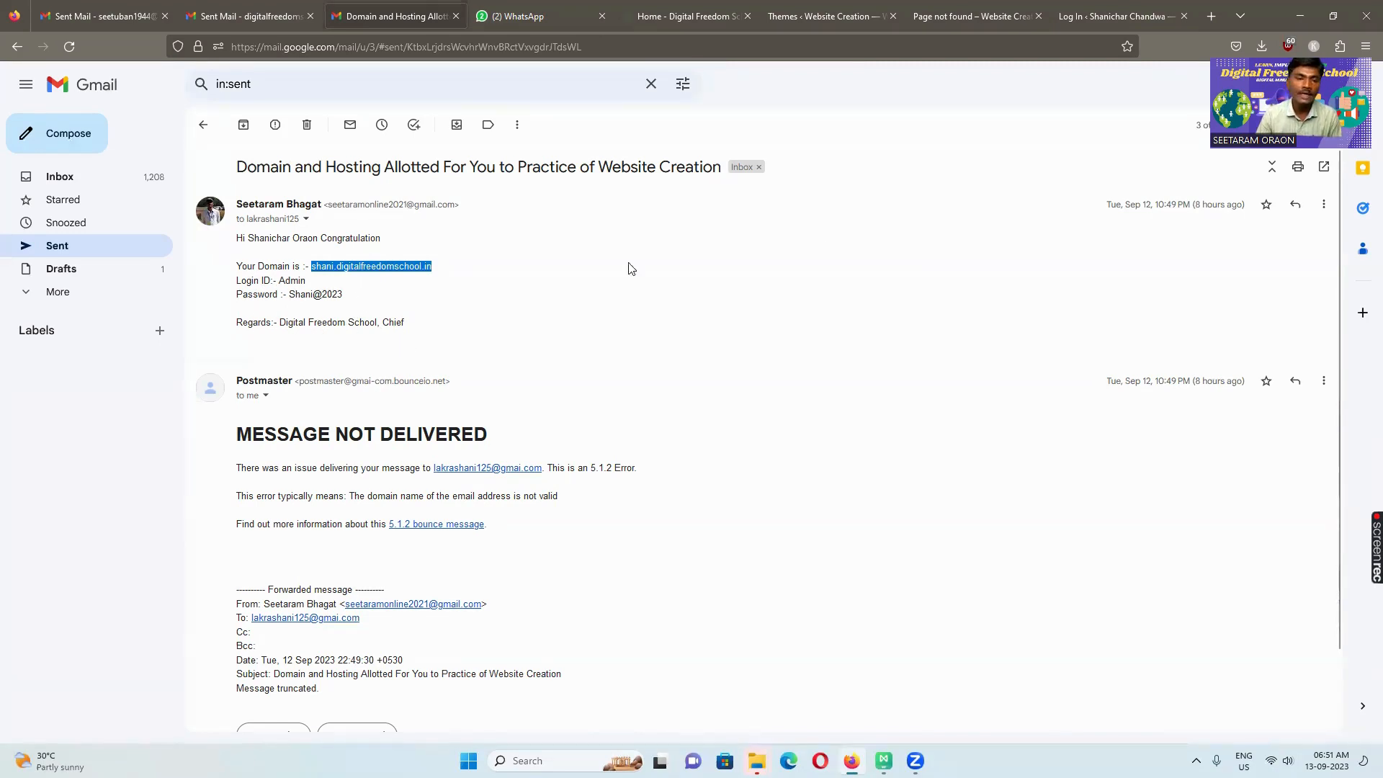
pyautogui.click(1102, 16)
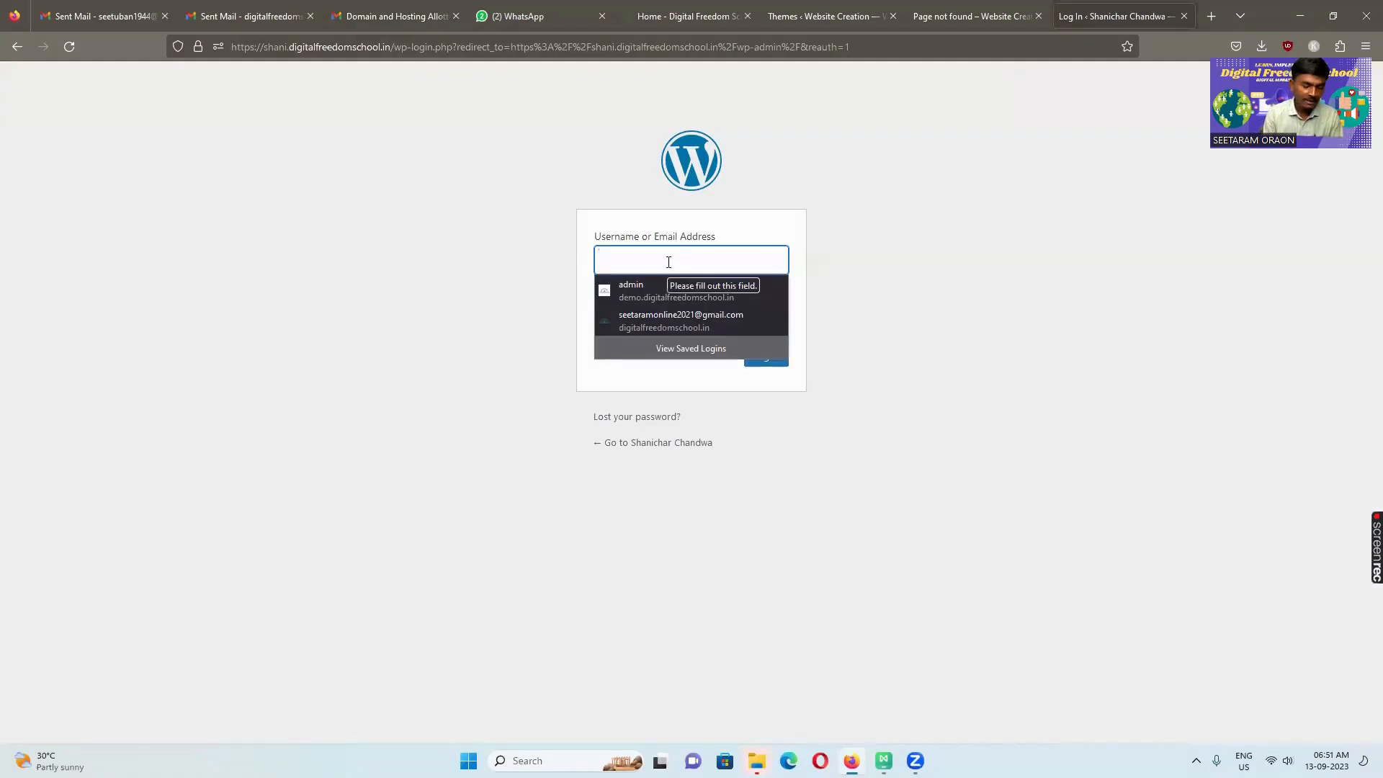
pyautogui.write('Admin')
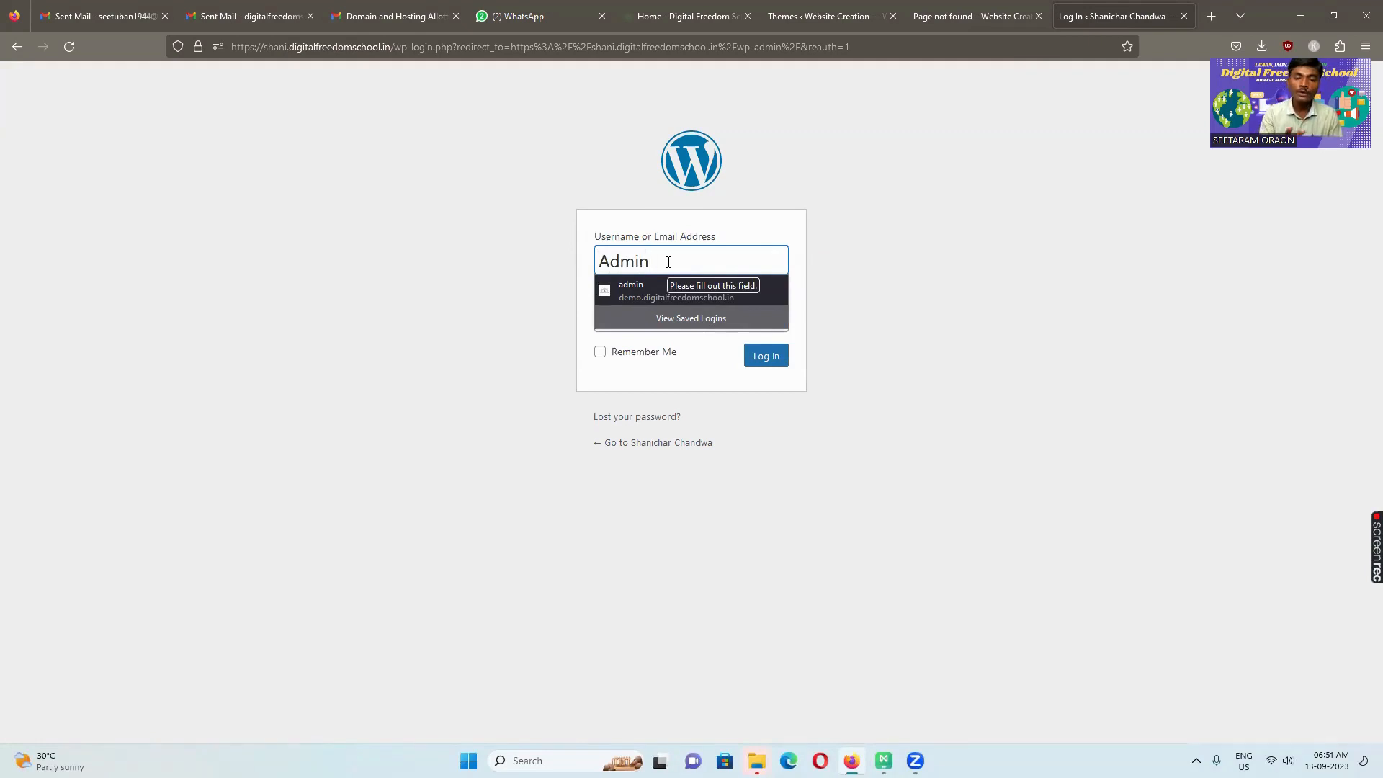
pyautogui.press('Tab')
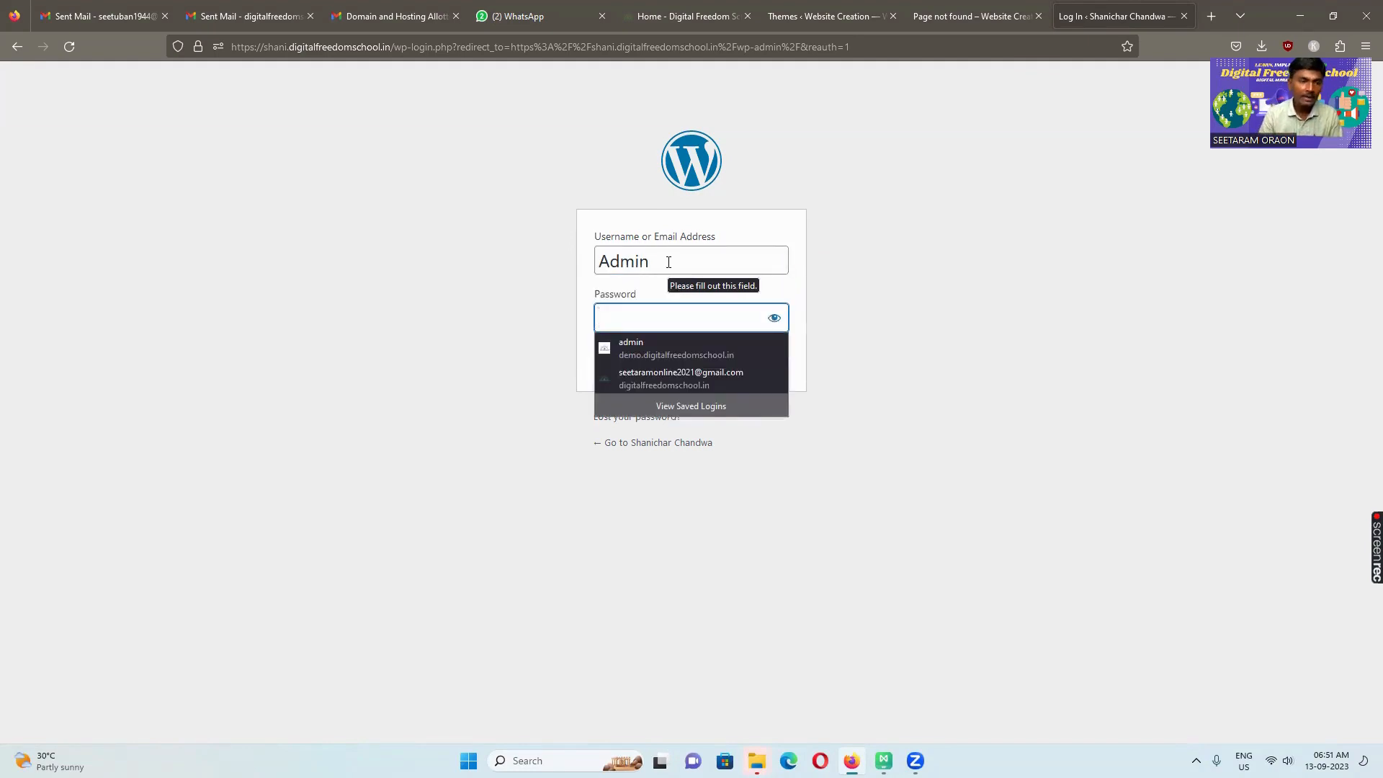
# Copy the account password from the allotment email into the WordPress login form's password field and make it readable
pyautogui.click(392, 16)
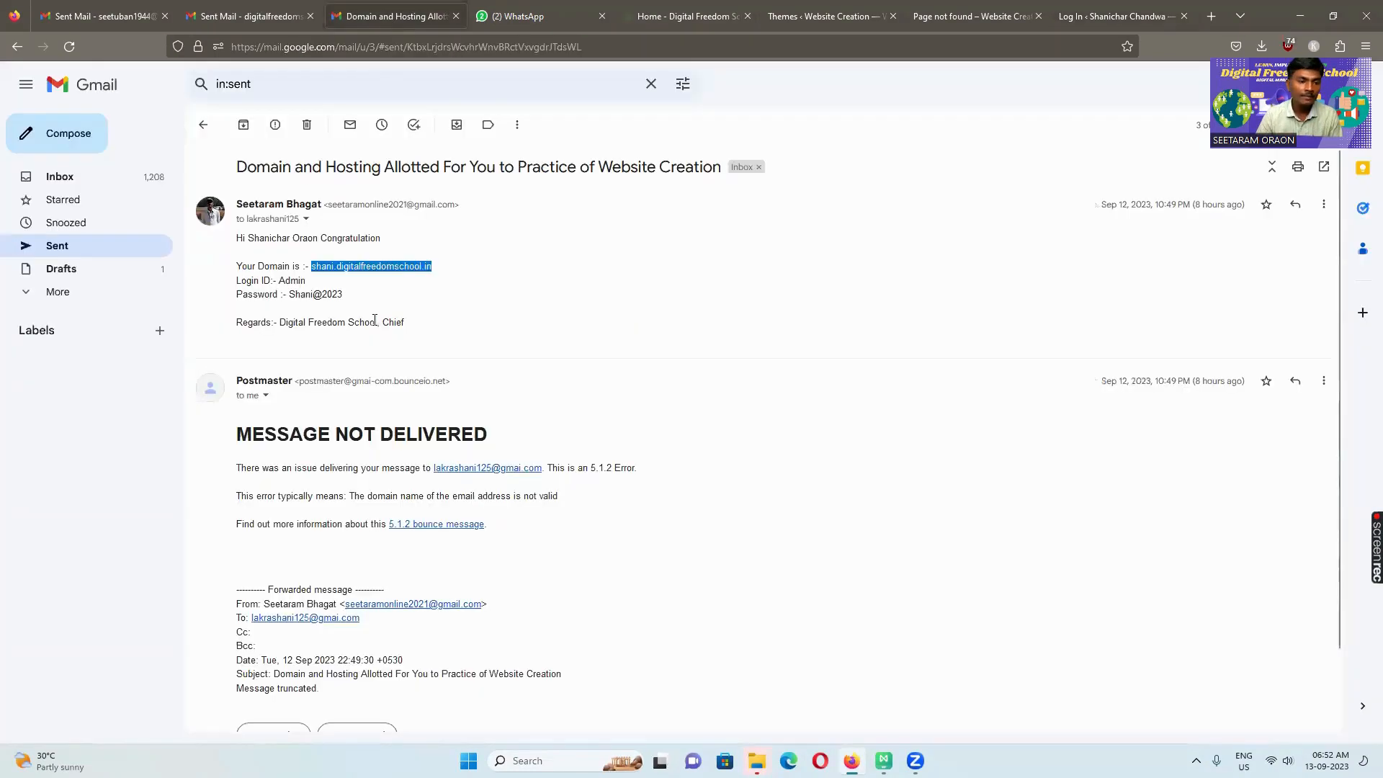
pyautogui.moveTo(343, 296); pyautogui.dragTo(291, 298)
pyautogui.hotkey('ctrl', 'c')
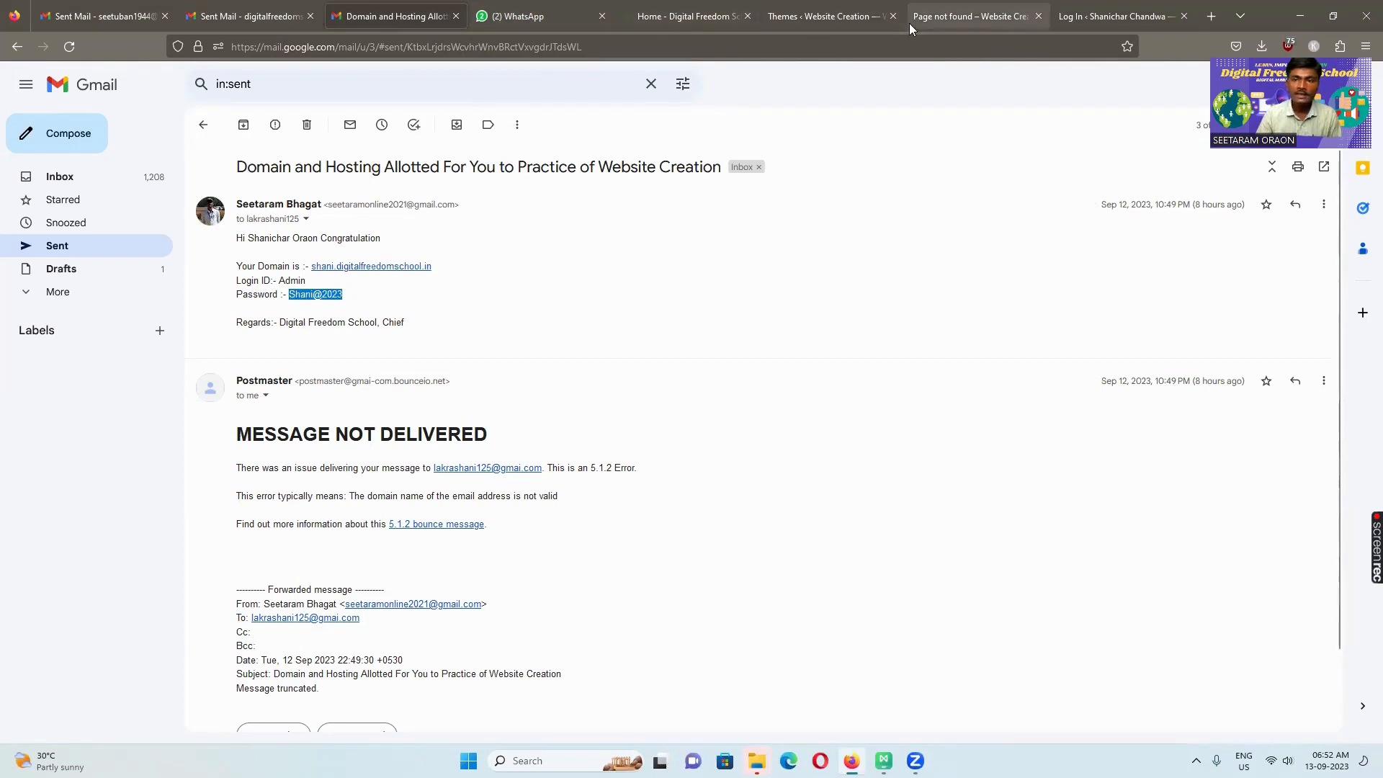
pyautogui.click(981, 16)
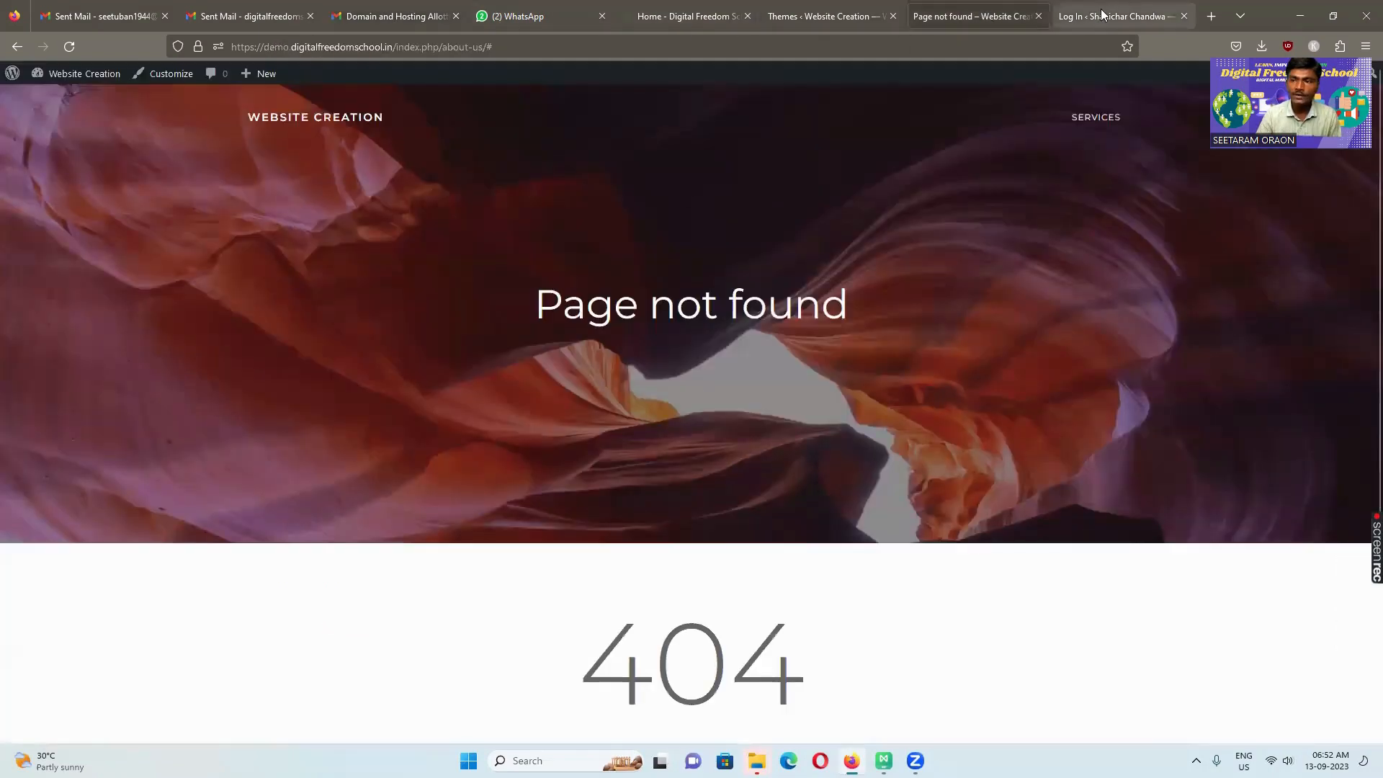
pyautogui.click(518, 18)
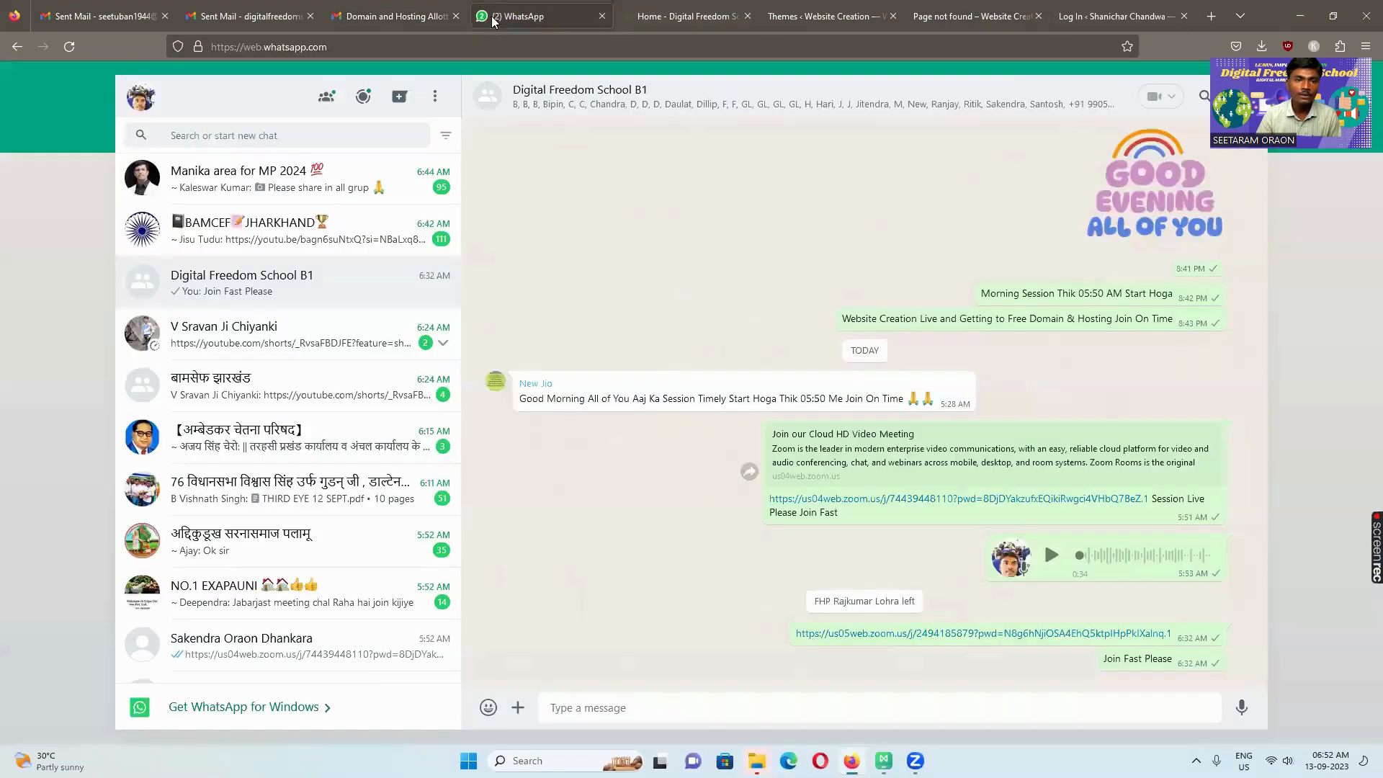
pyautogui.click(372, 17)
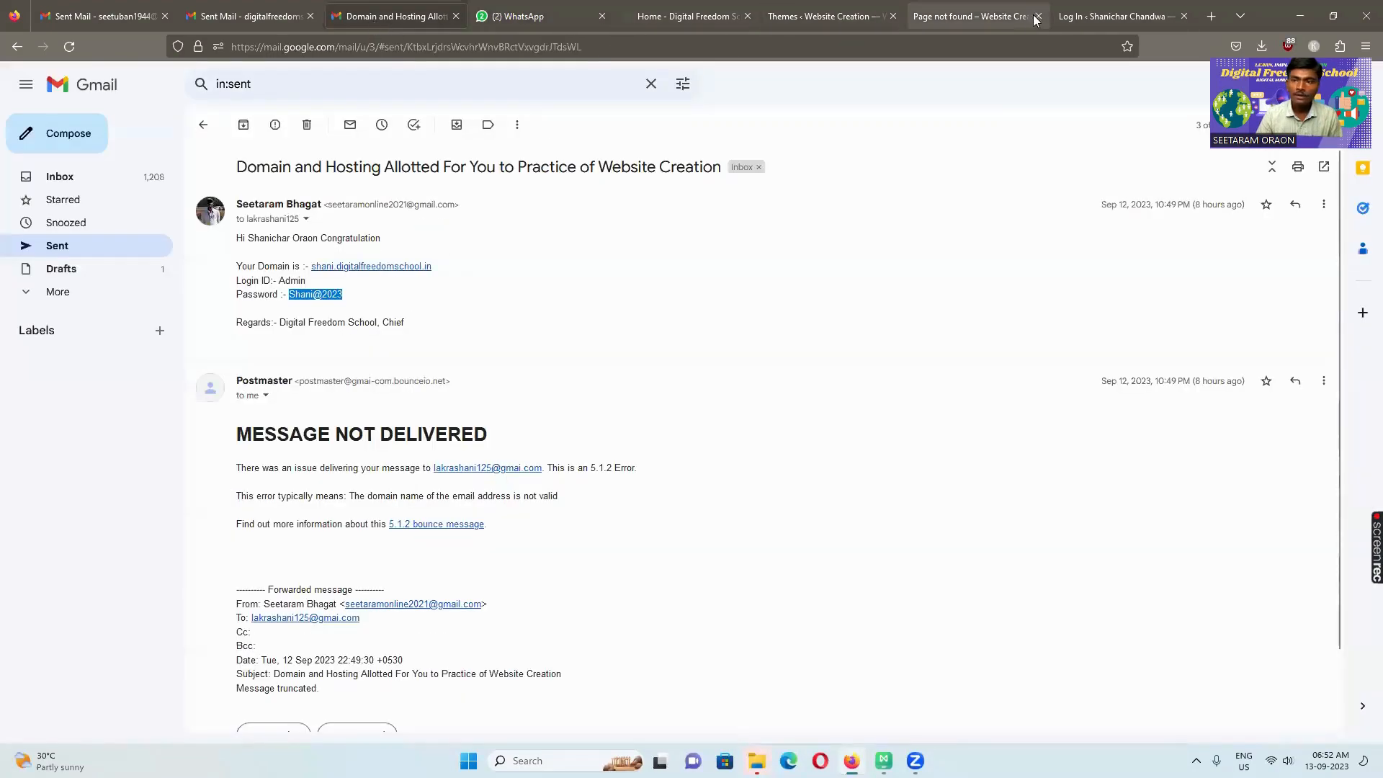
pyautogui.click(1068, 16)
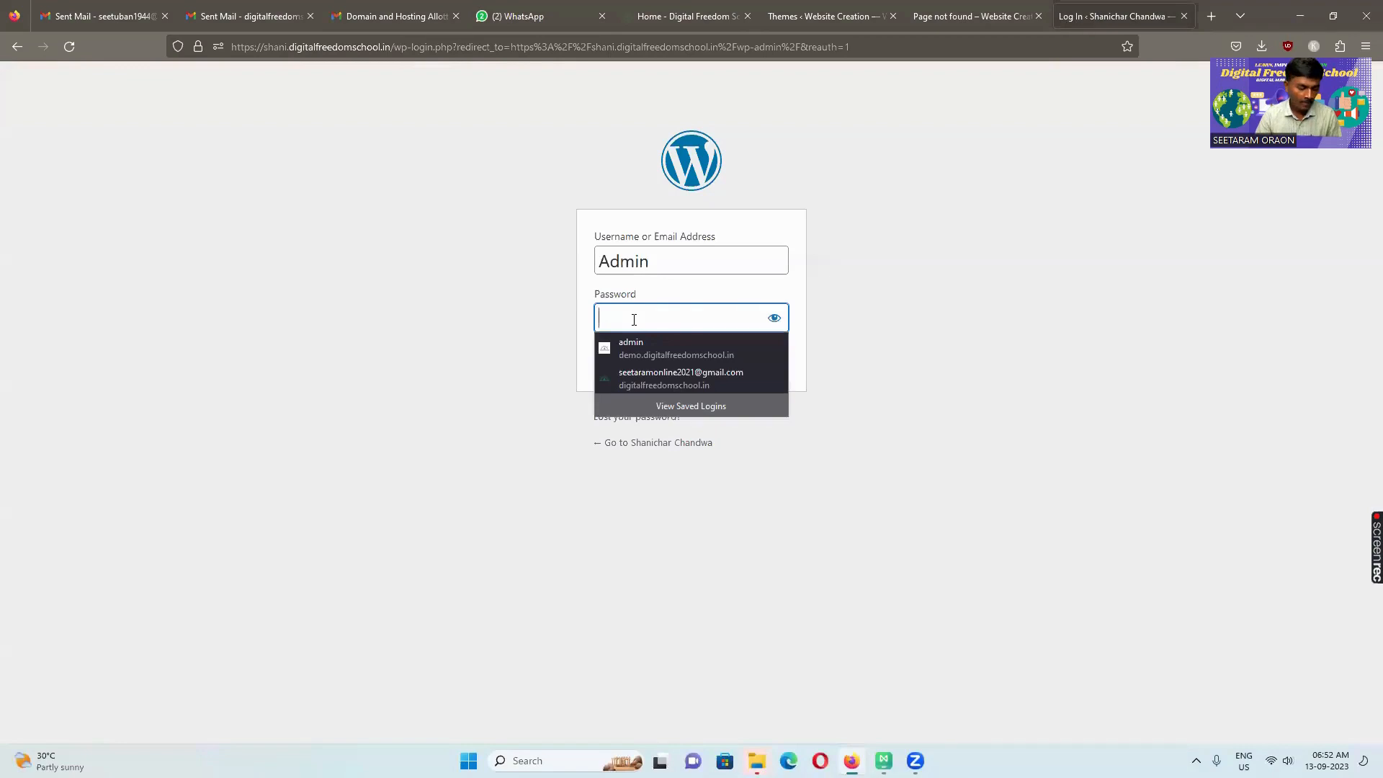
pyautogui.hotkey('ctrl', 'v')
pyautogui.click(774, 318)
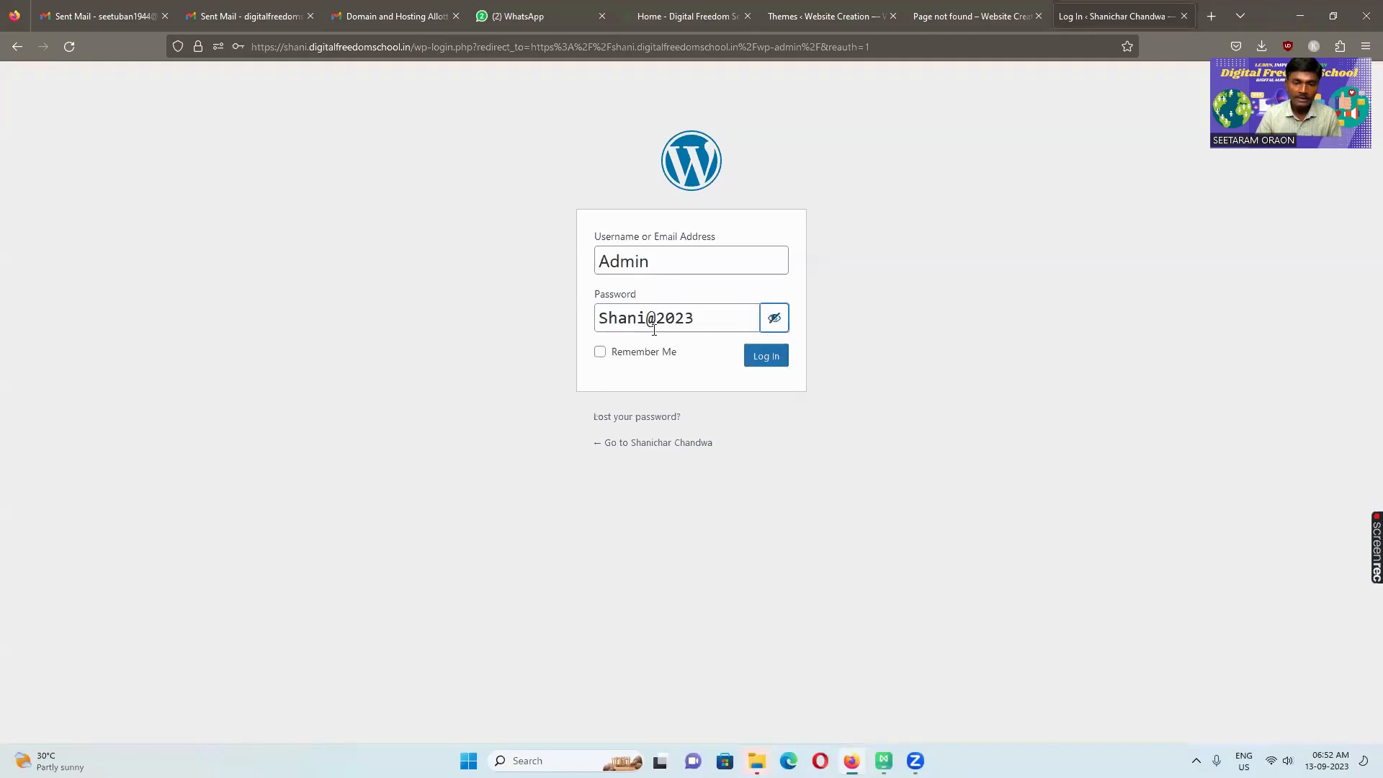
# Submit the WordPress login form, decline saving the login in the browser, and look over the dashboard
pyautogui.click(761, 356)
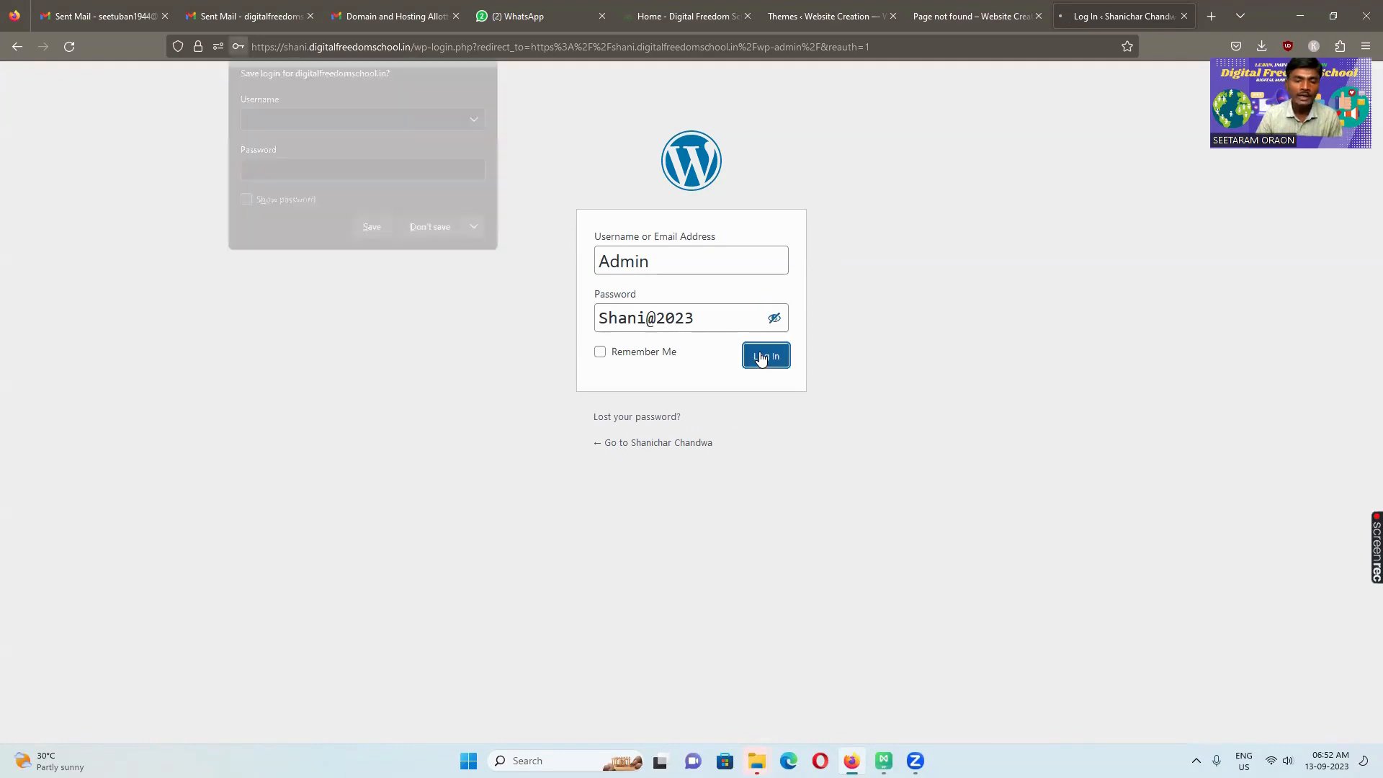
pyautogui.click(432, 229)
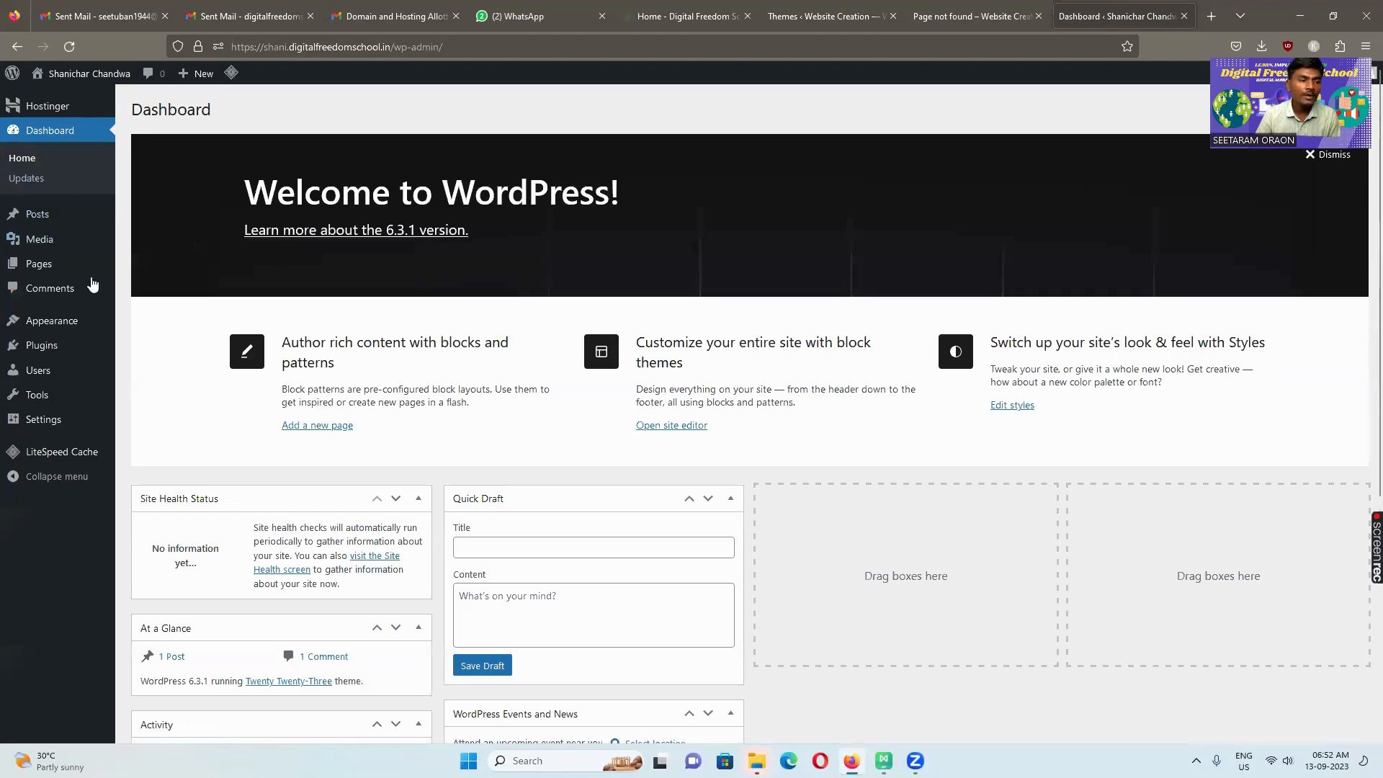
pyautogui.scroll(-4, 493, 488)
pyautogui.scroll(4, 441, 481)
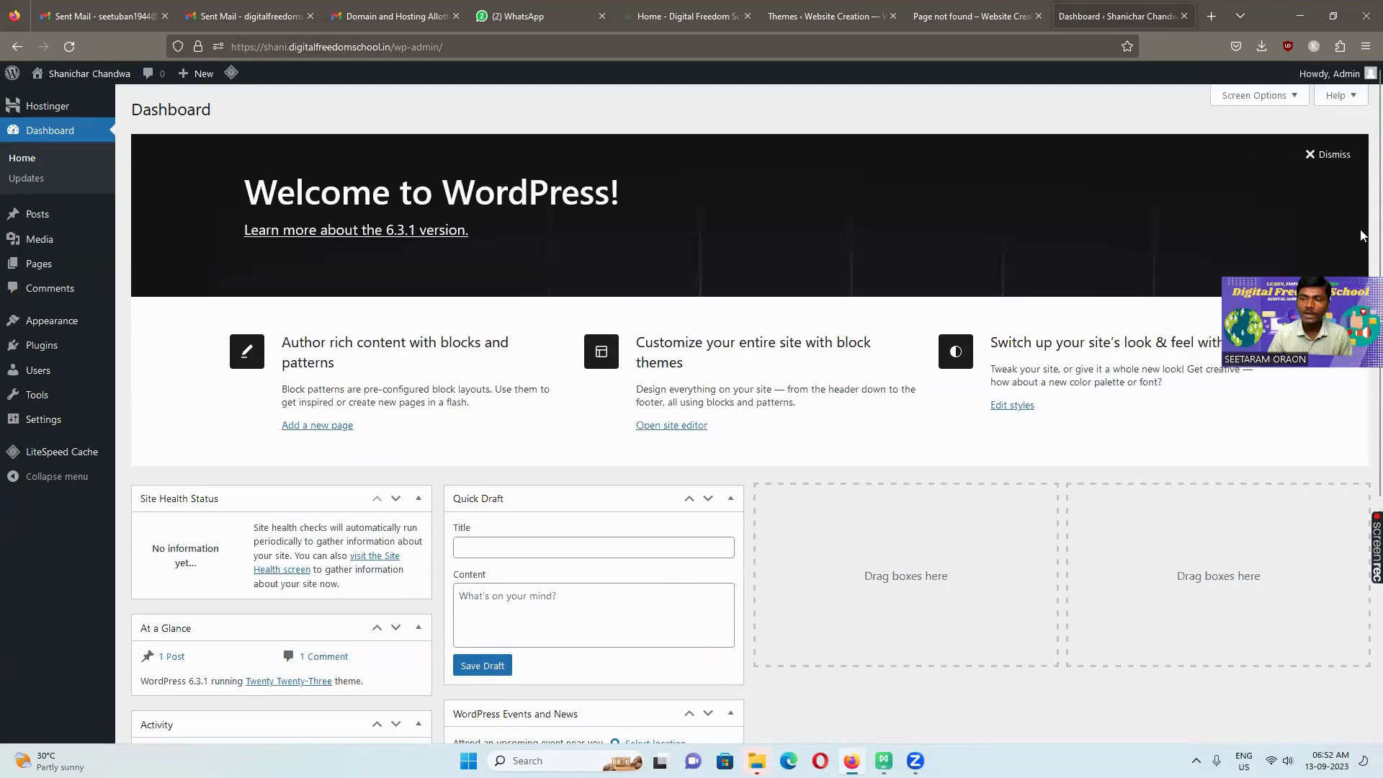
# Hide the Welcome, WordPress Events and News, Quick Draft, Activity, At a Glance and Site Health Status elements from the dashboard
pyautogui.click(1259, 95)
pyautogui.click(596, 160)
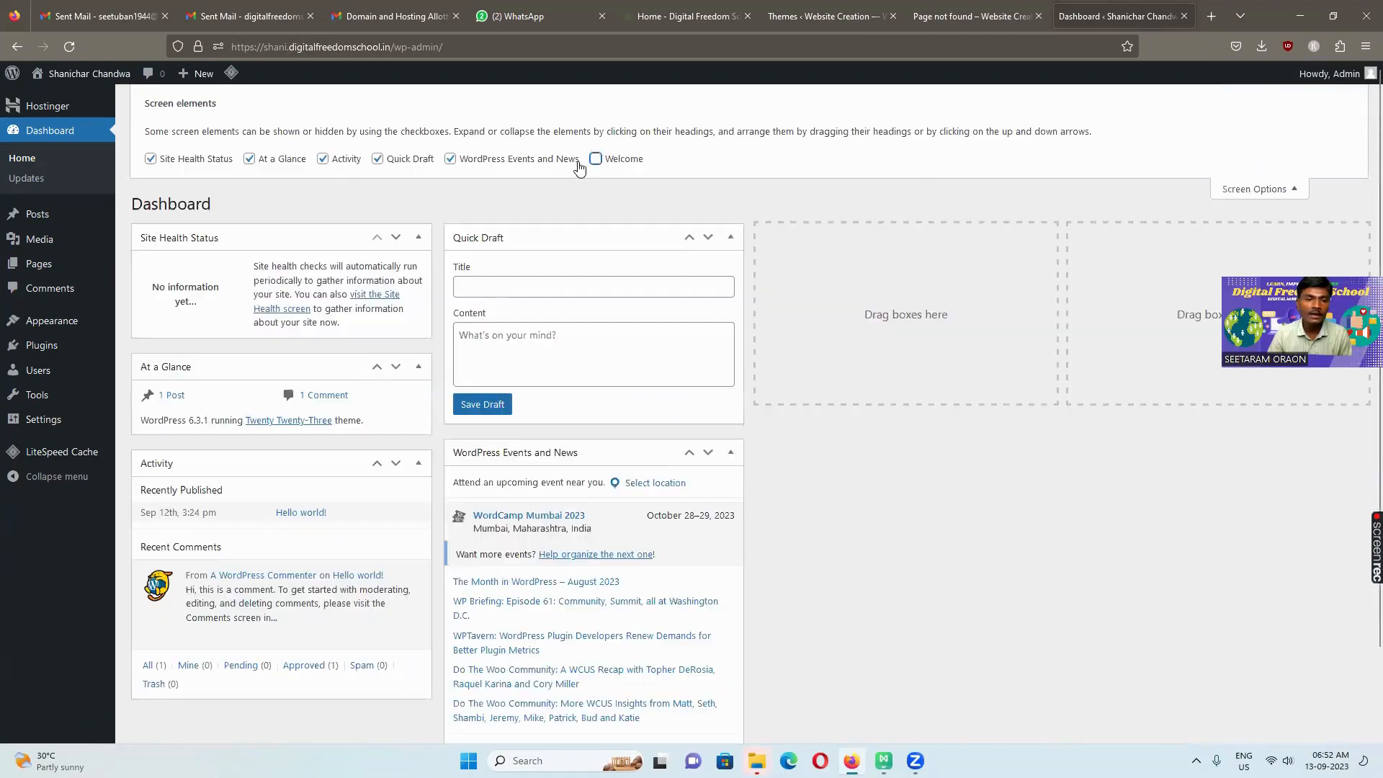
pyautogui.click(452, 159)
pyautogui.click(378, 159)
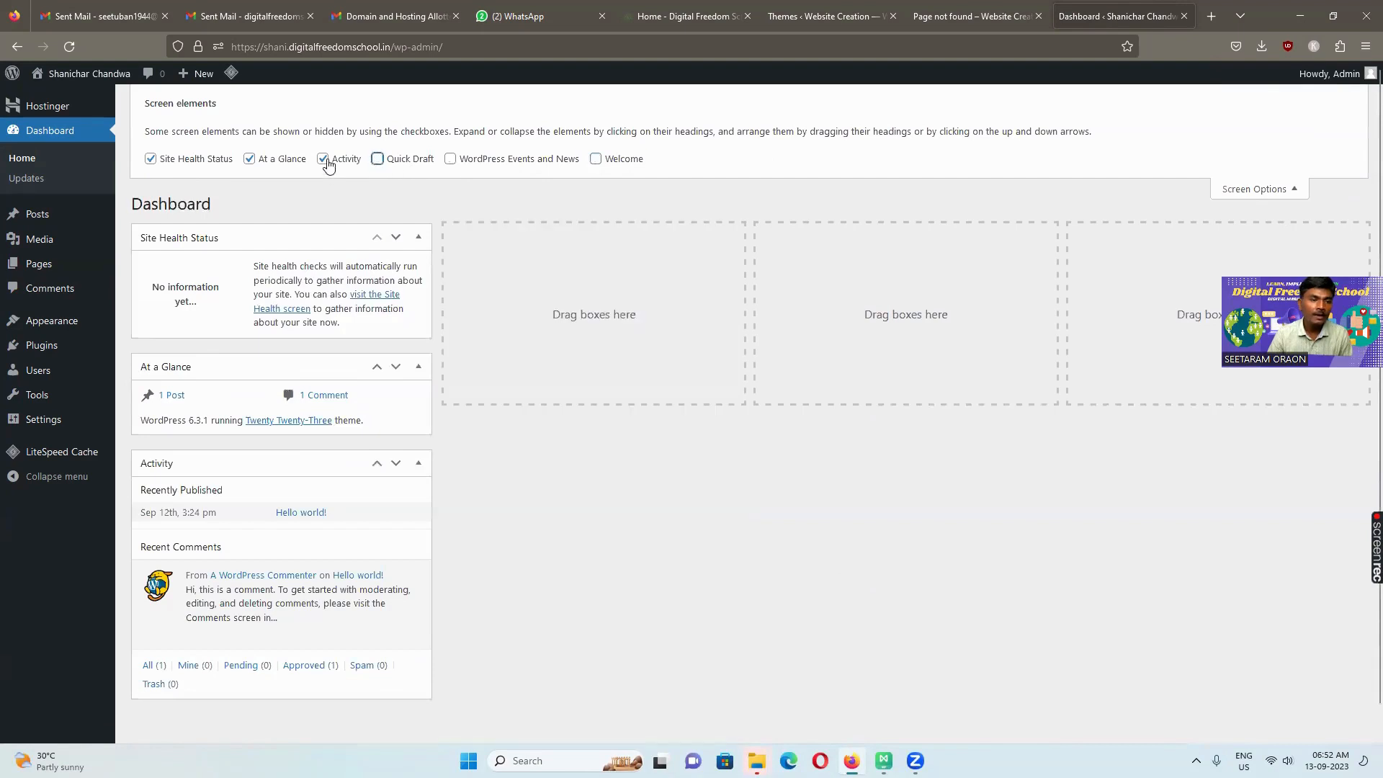
pyautogui.click(324, 160)
pyautogui.click(250, 160)
pyautogui.click(168, 160)
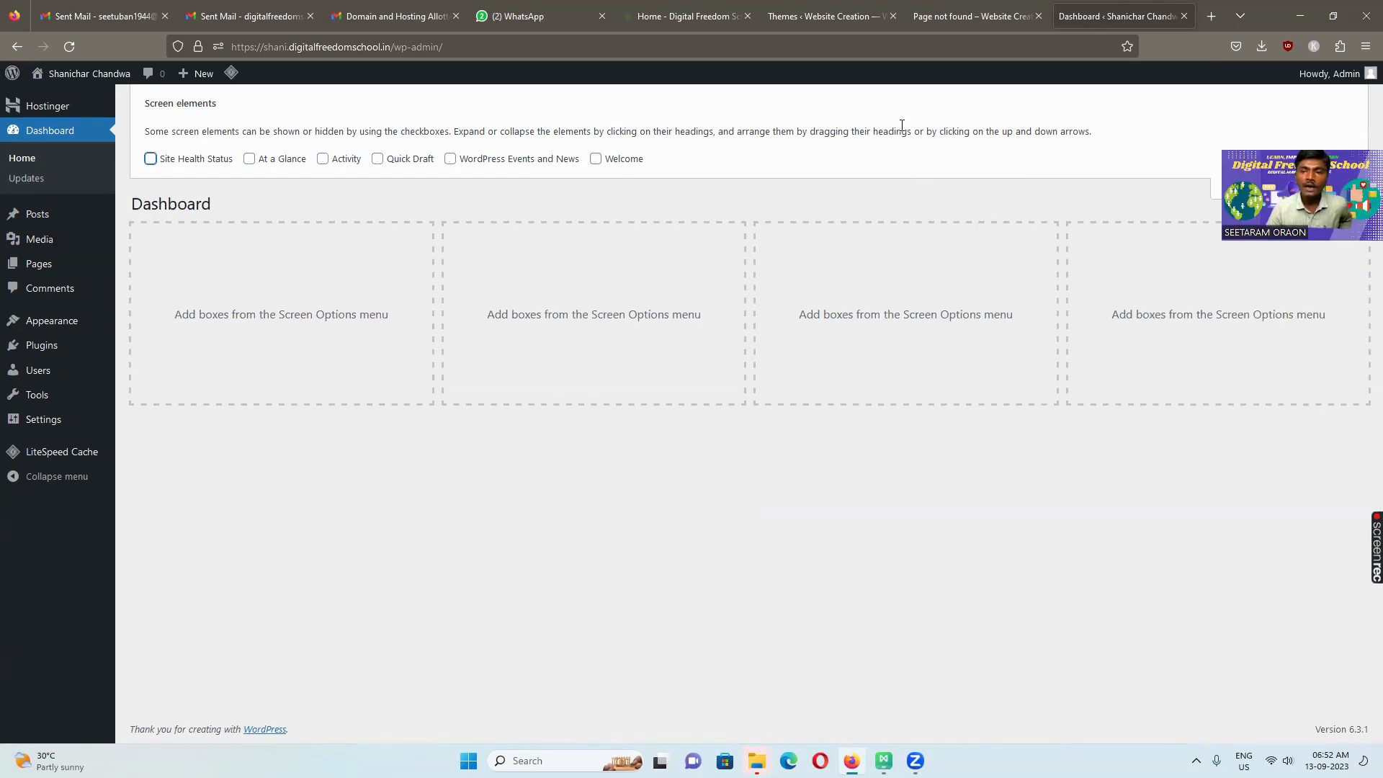
# Copy the dashboard's address into a new browser tab, remove wp-admin/ from it, and load the site's public front page for viewing
pyautogui.click(1211, 17)
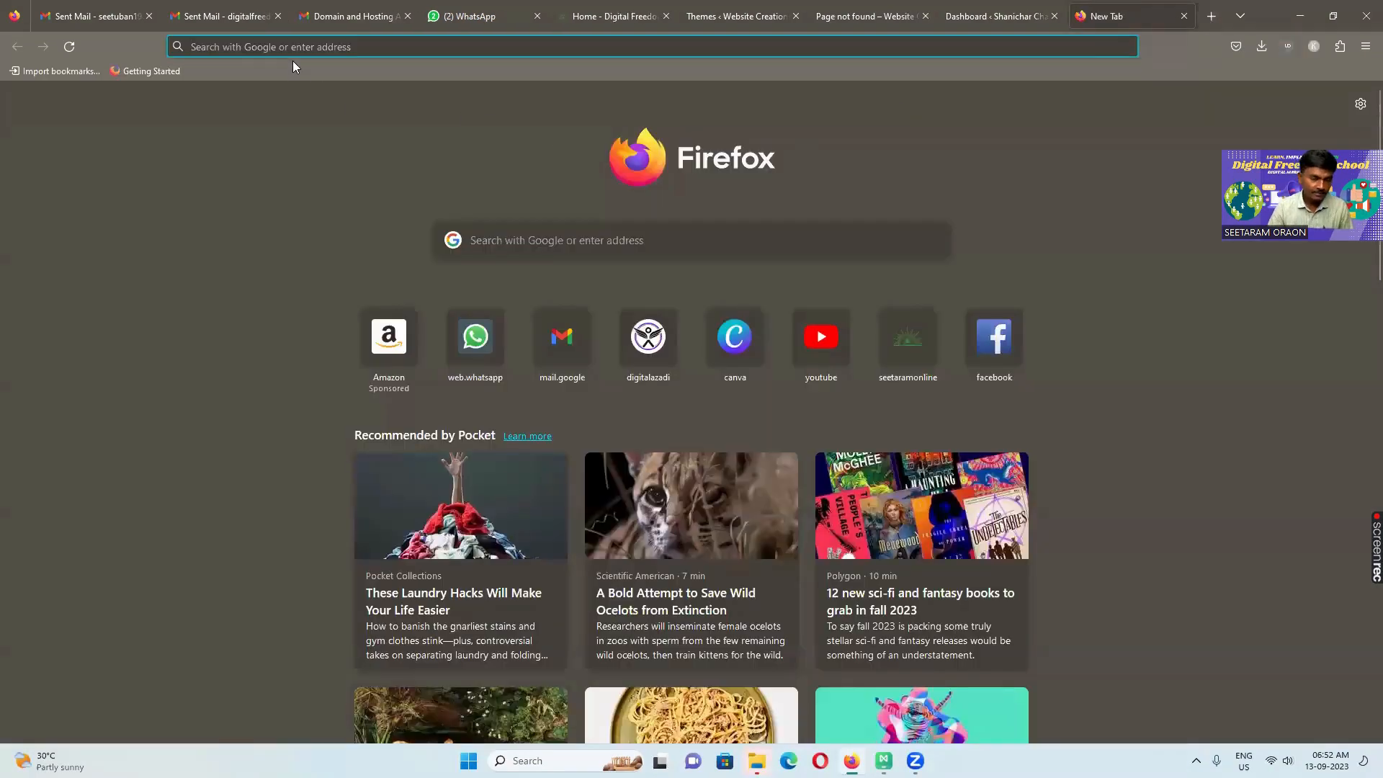
pyautogui.click(988, 18)
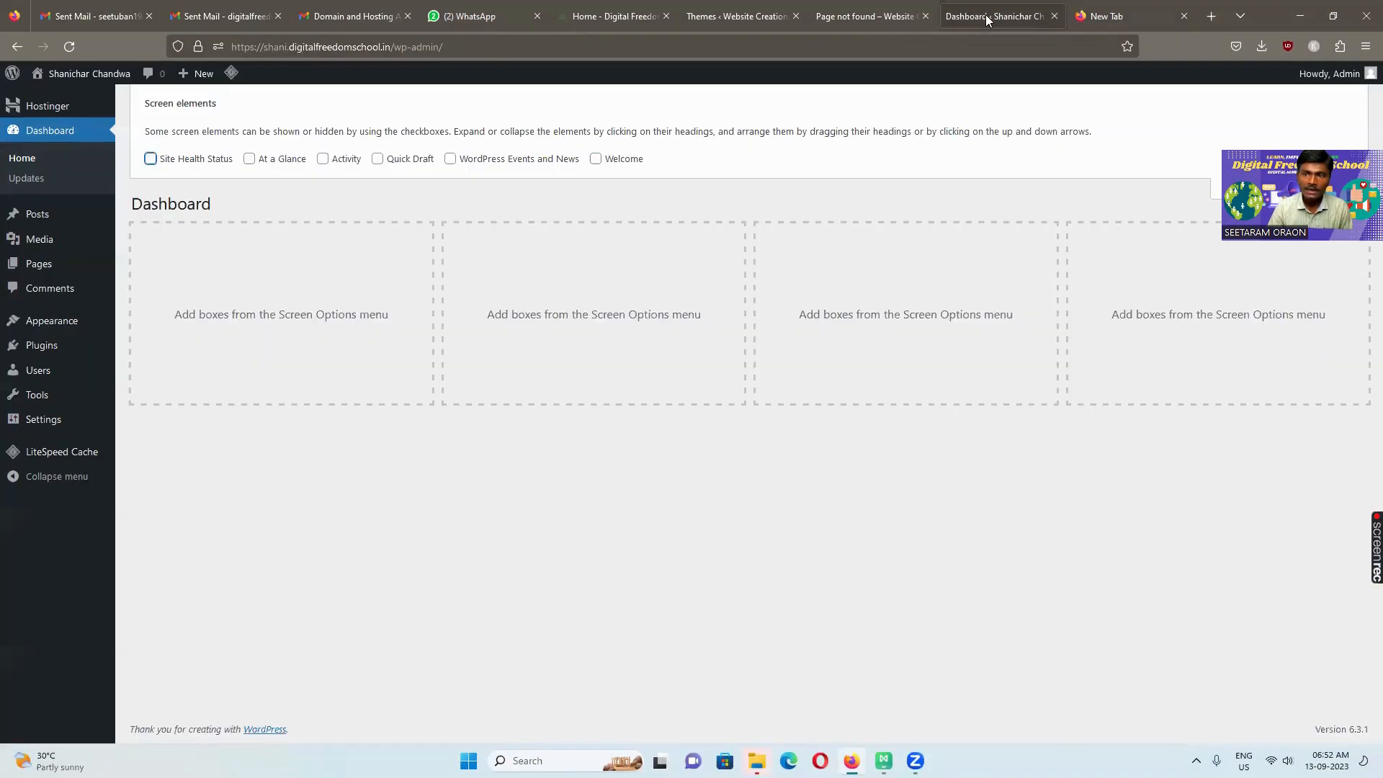
pyautogui.click(489, 44)
pyautogui.hotkey('ctrl', 'c')
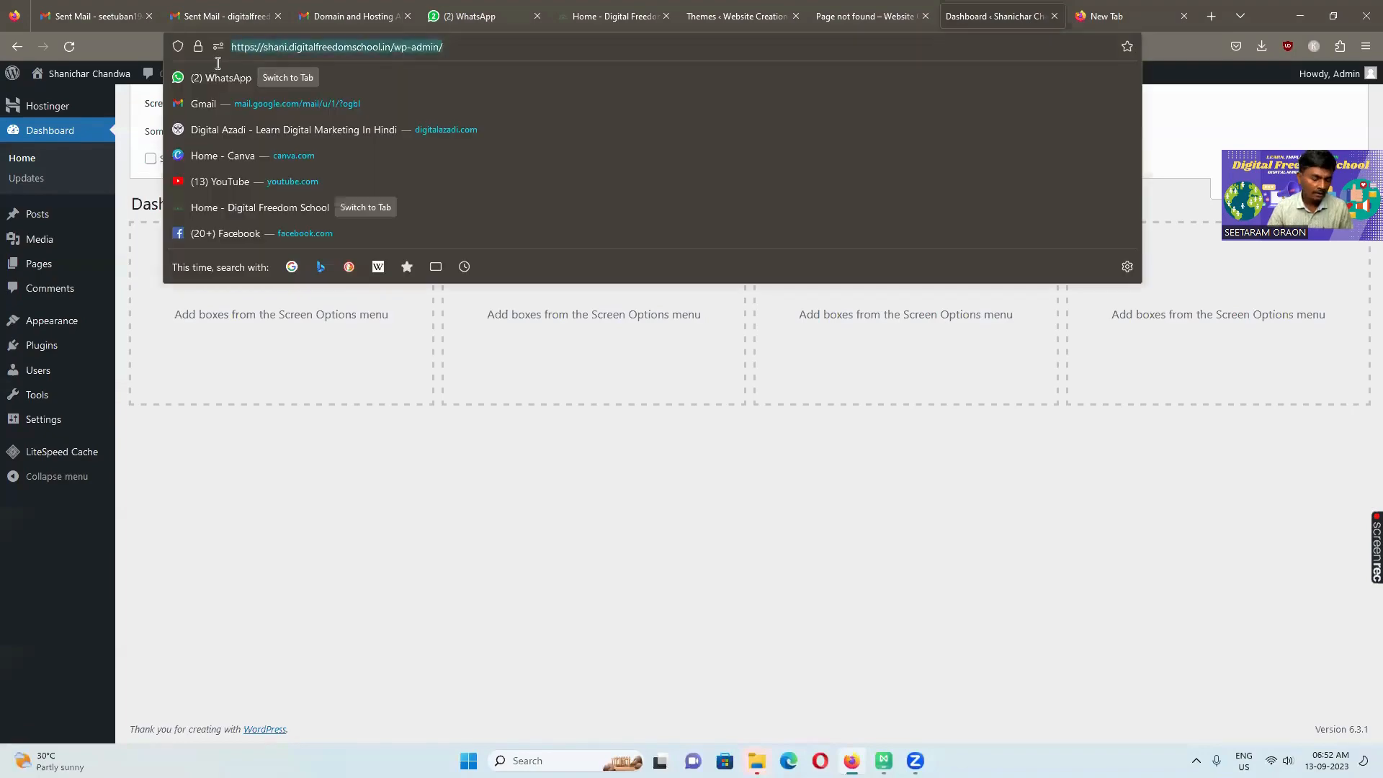
pyautogui.click(1148, 15)
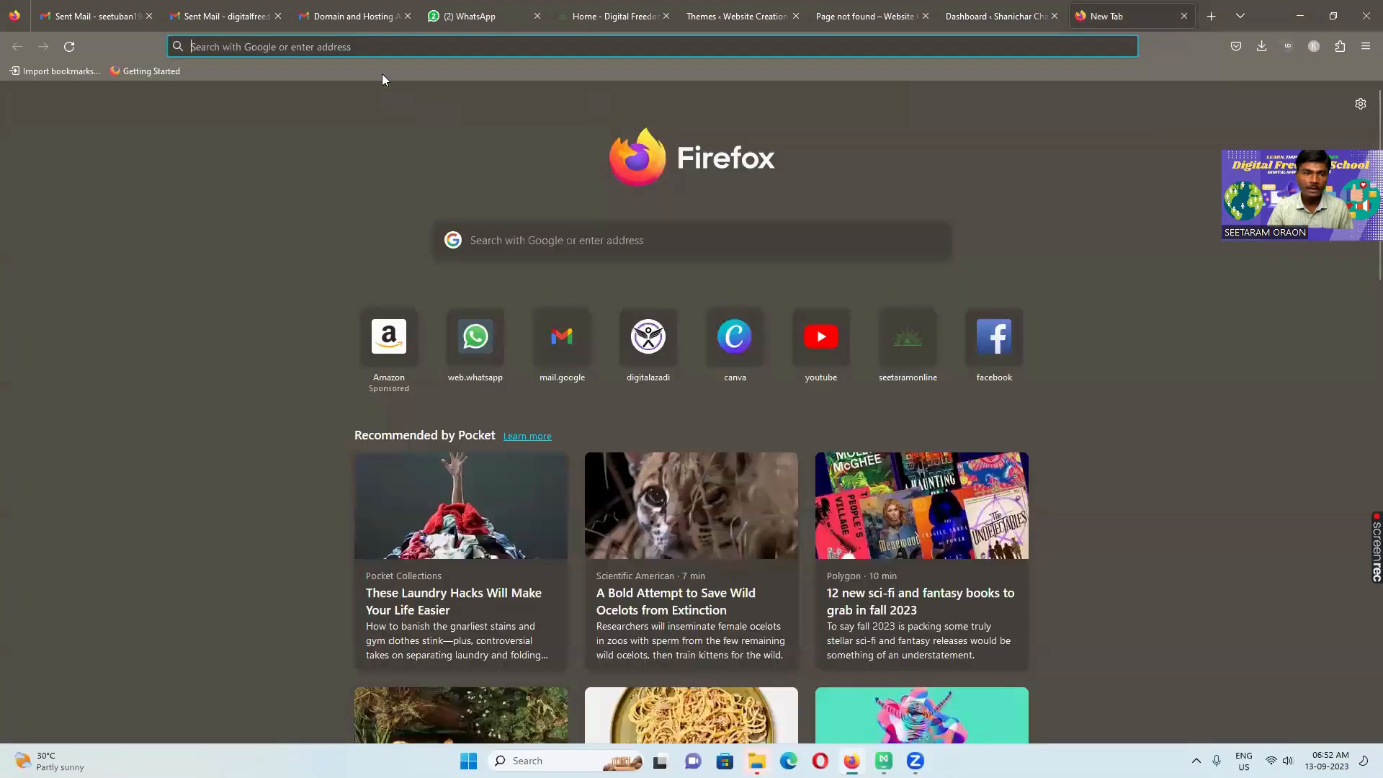
pyautogui.click(369, 46)
pyautogui.hotkey('ctrl', 'v')
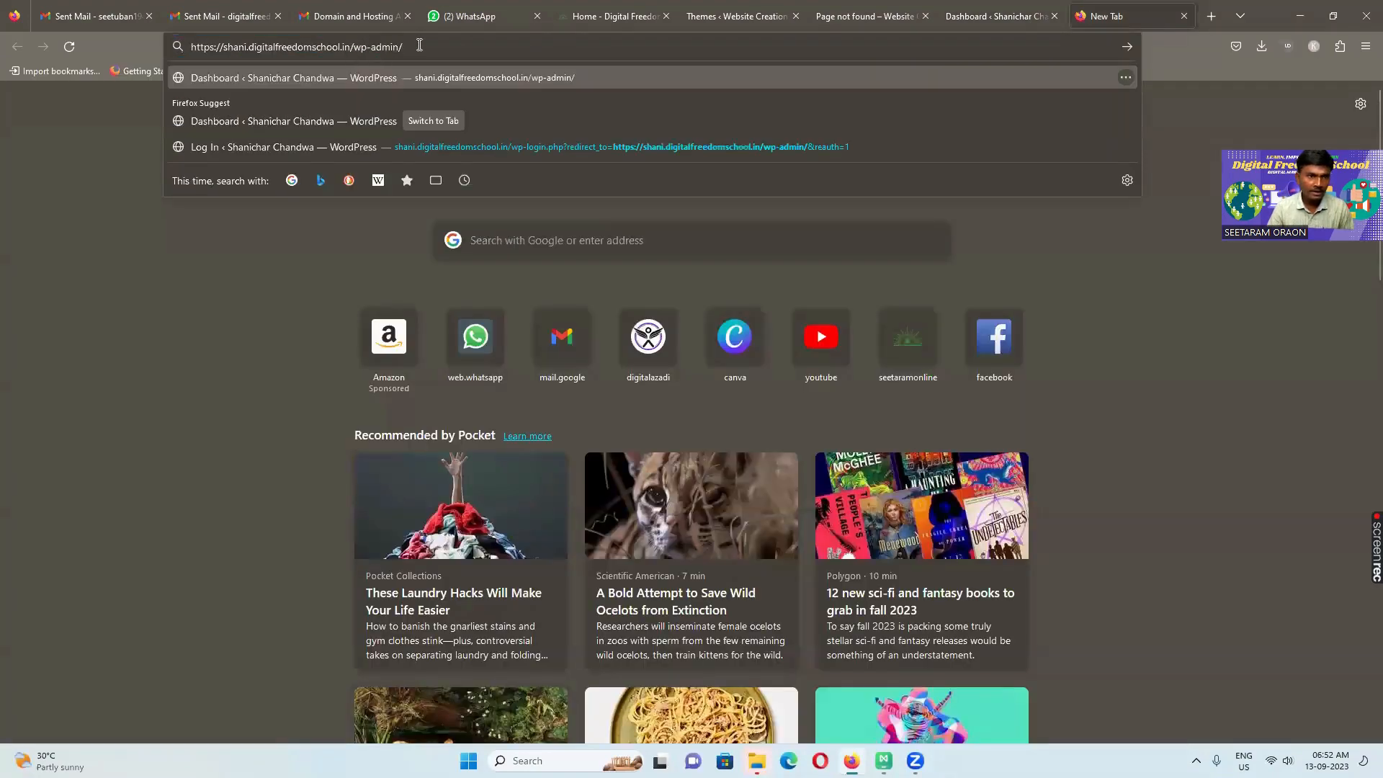
pyautogui.moveTo(403, 47); pyautogui.dragTo(356, 49)
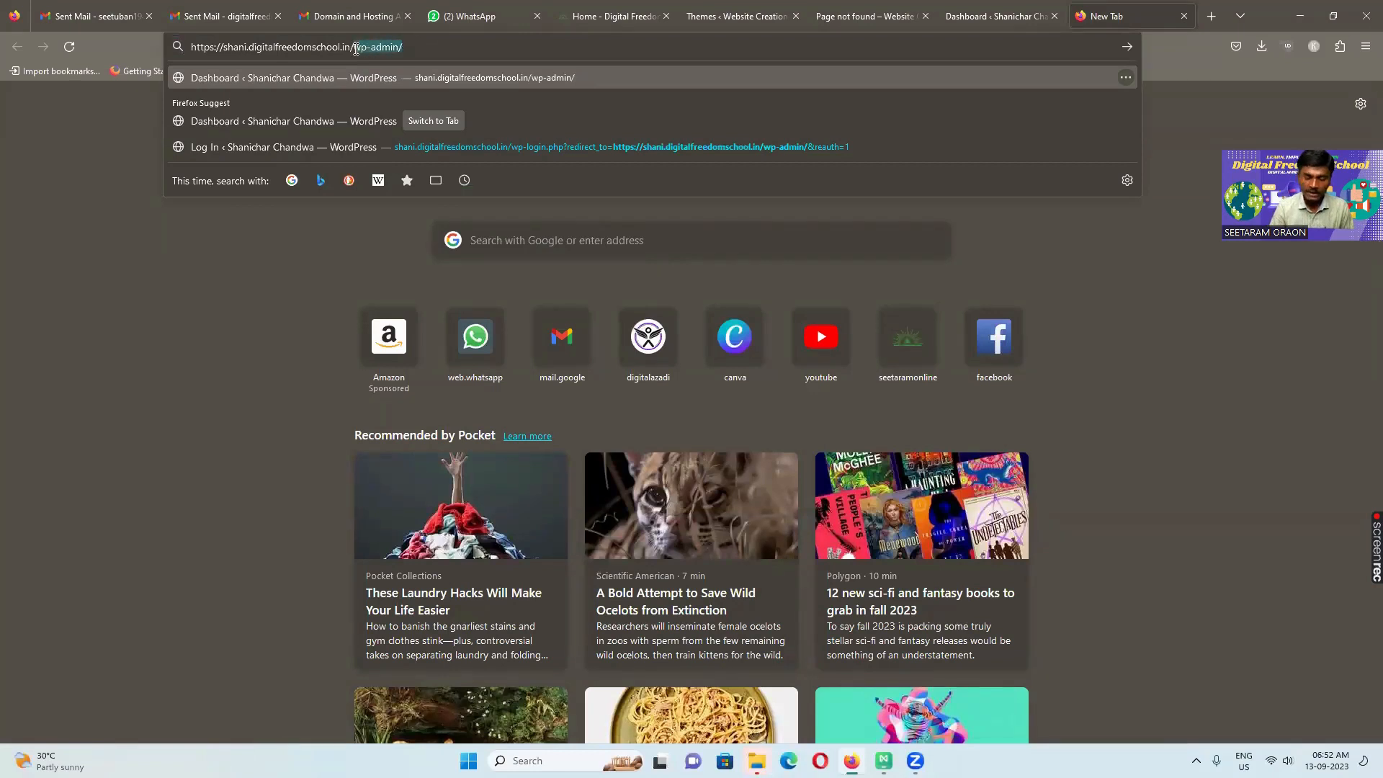
pyautogui.press('BackSpace')
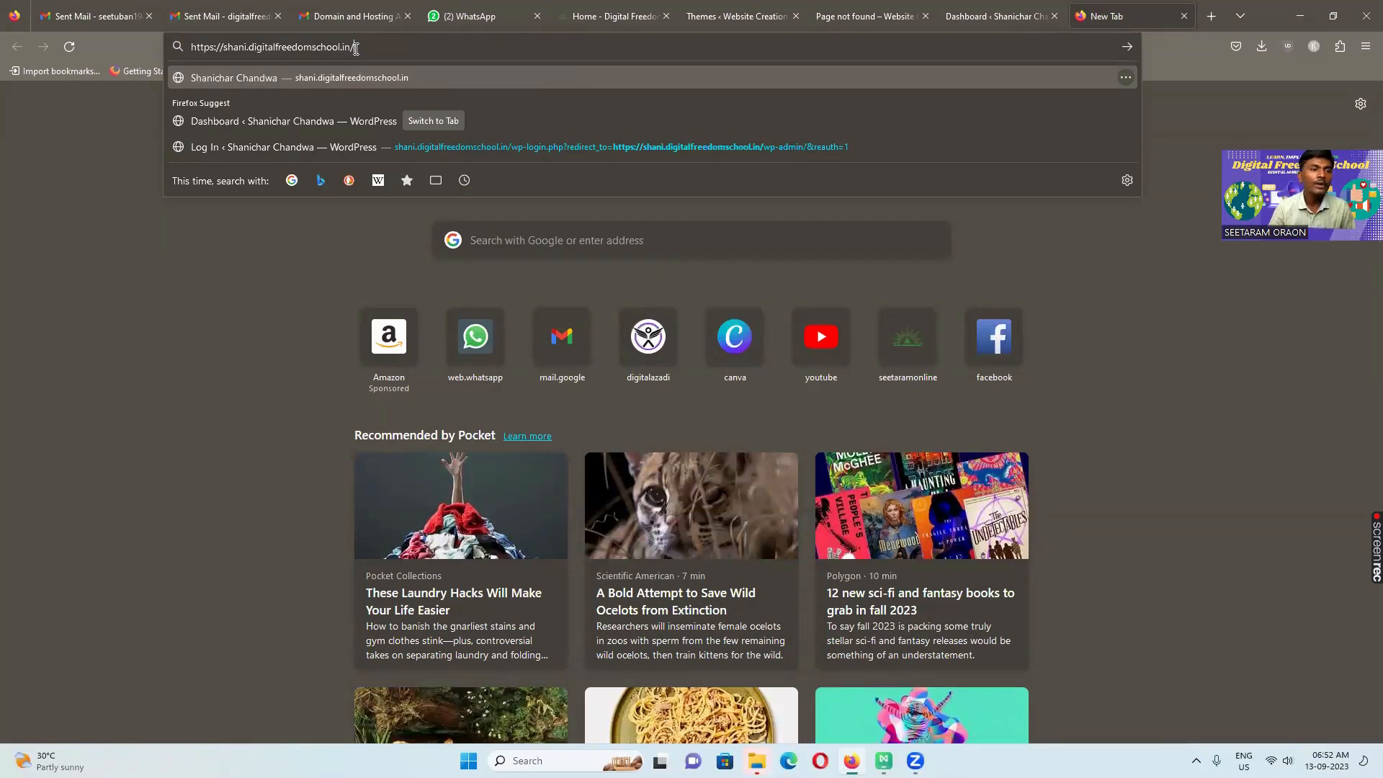
pyautogui.press('Return')
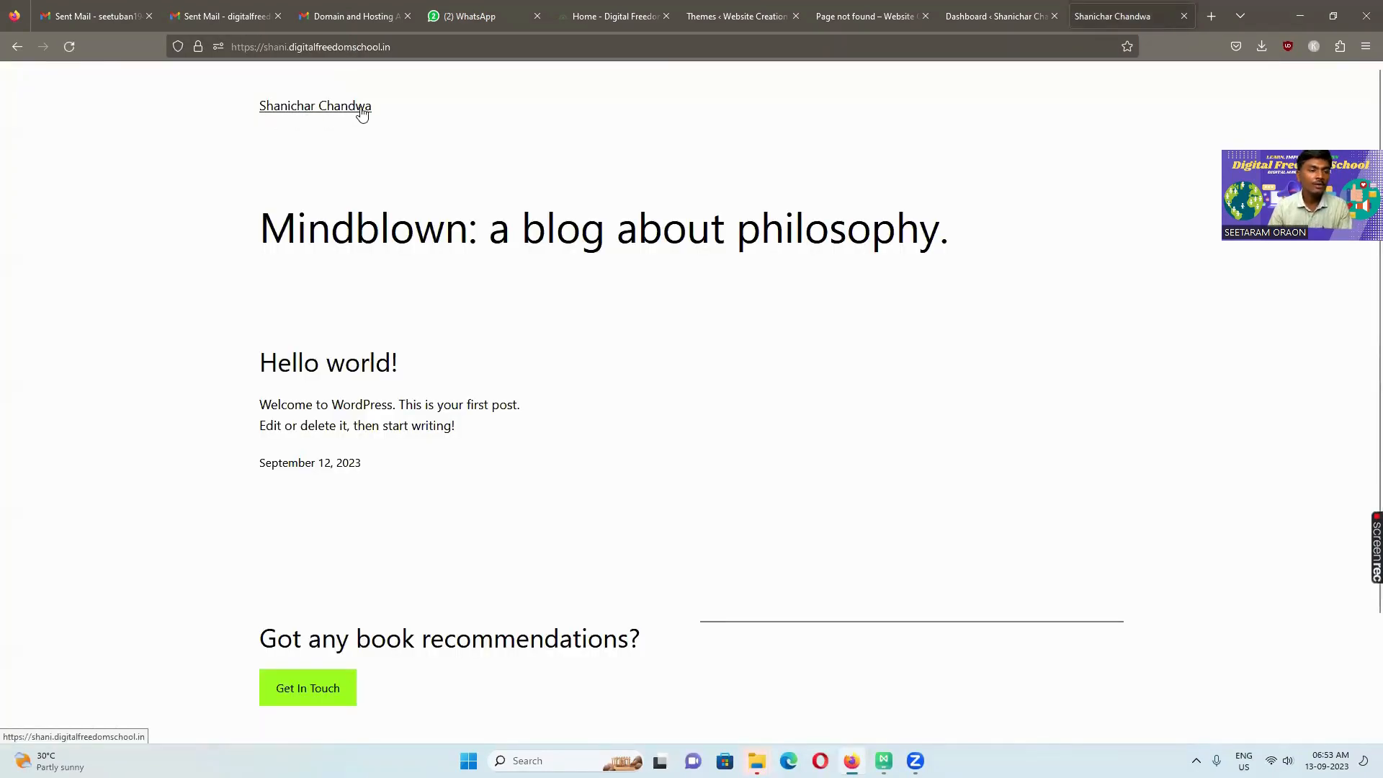
pyautogui.scroll(-2, 606, 475)
pyautogui.scroll(2, 611, 503)
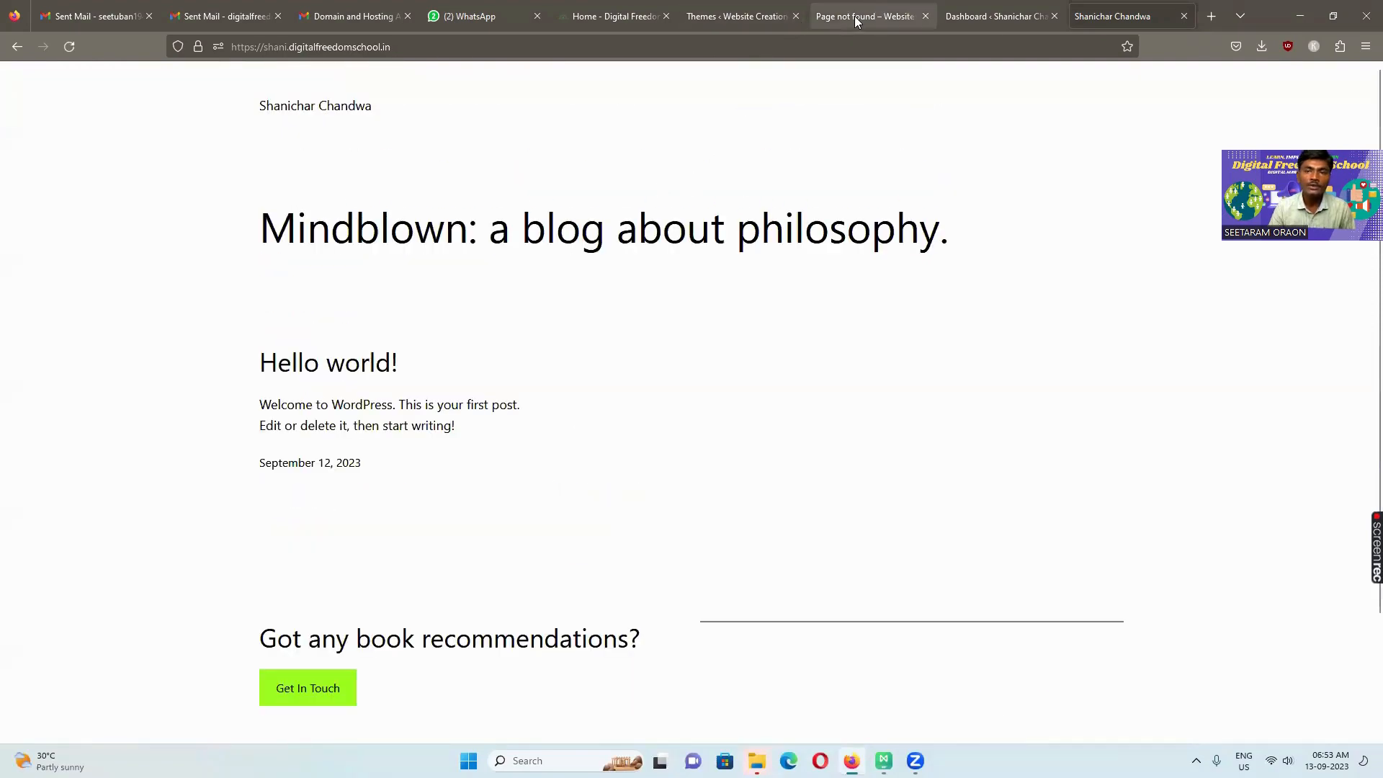
# Return to the WordPress dashboard and search for "astra" among the new themes available to add
pyautogui.click(1006, 15)
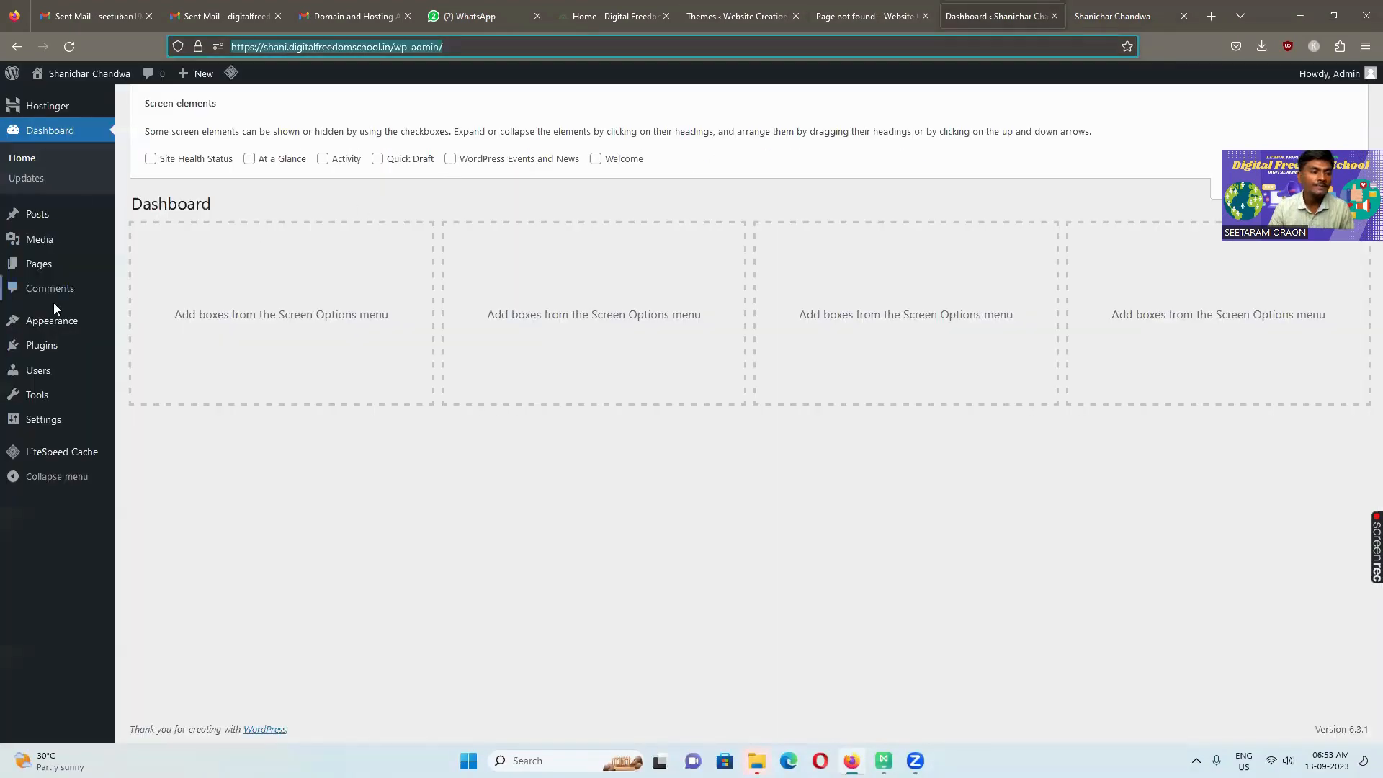
pyautogui.click(50, 326)
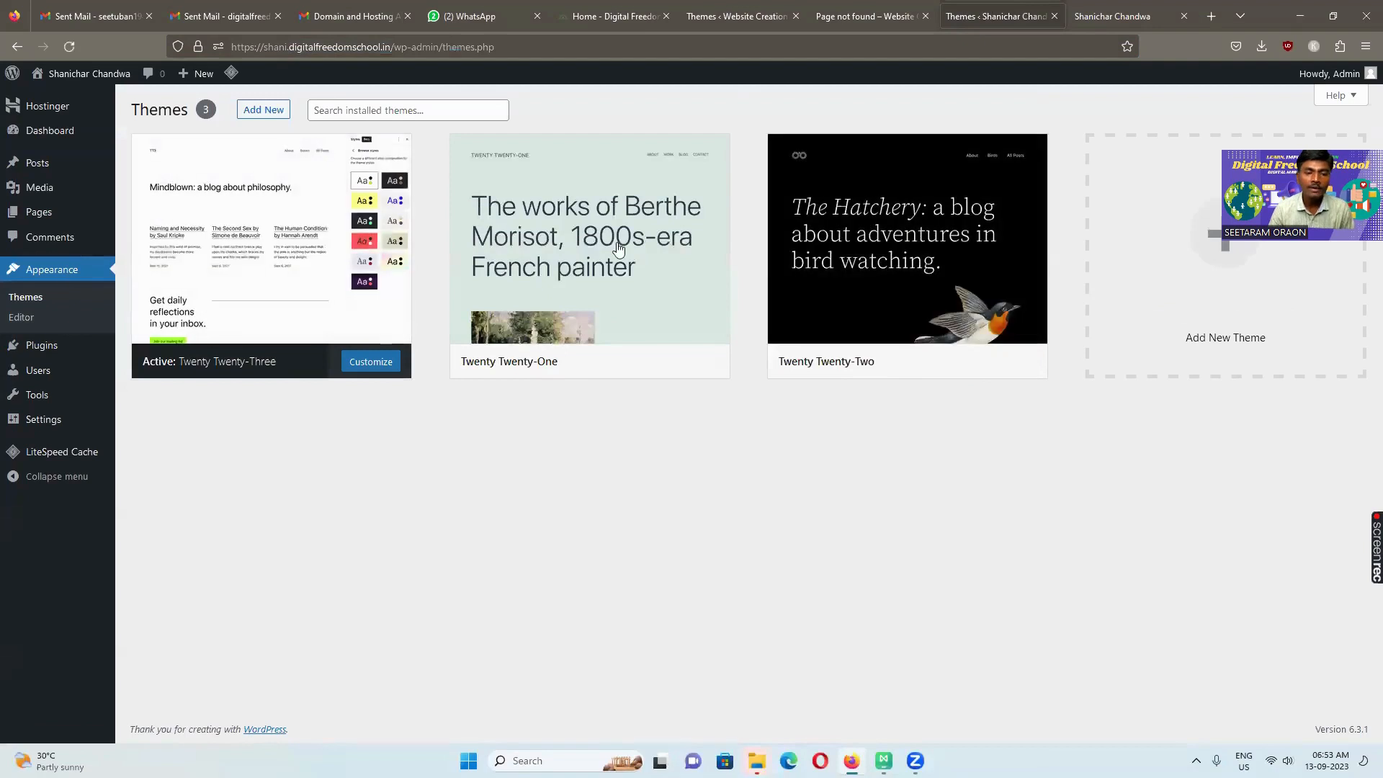
pyautogui.click(254, 113)
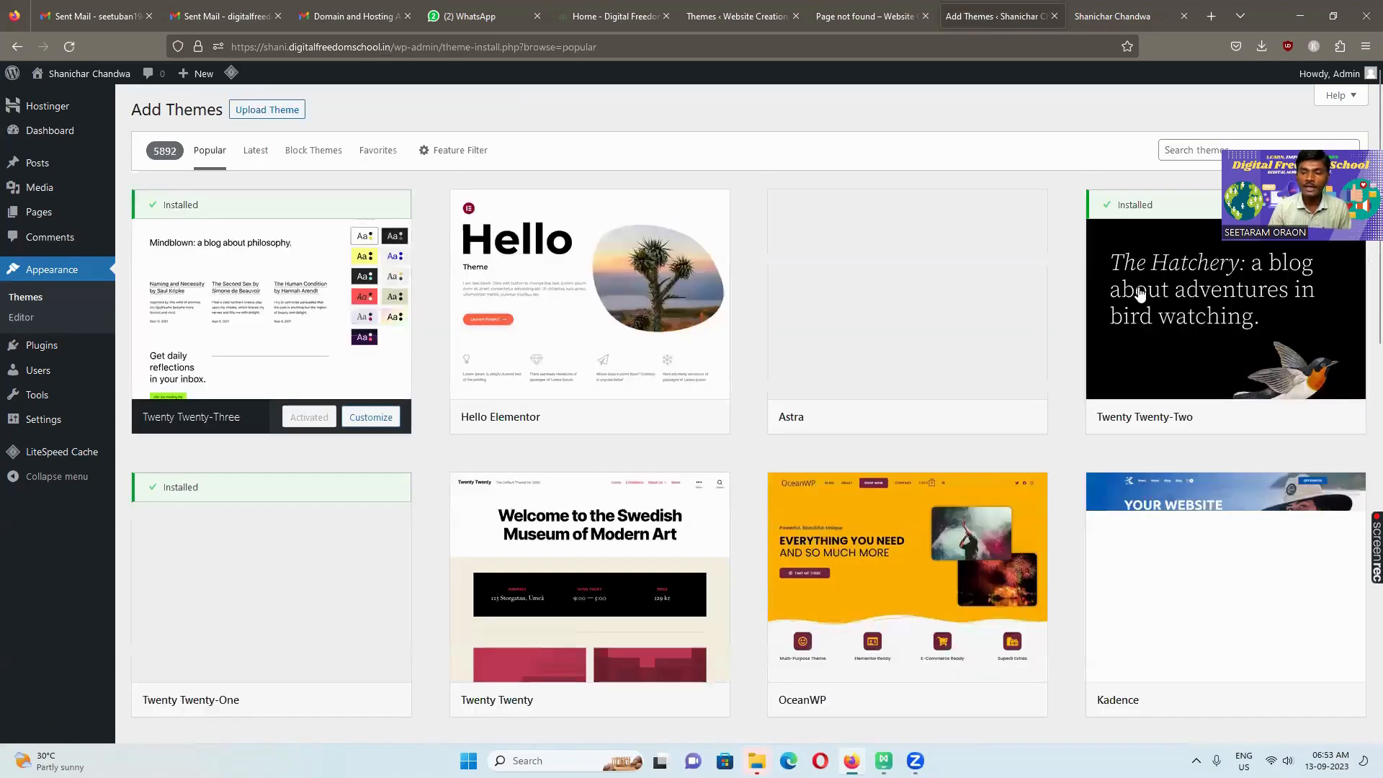
pyautogui.moveTo(919, 236)
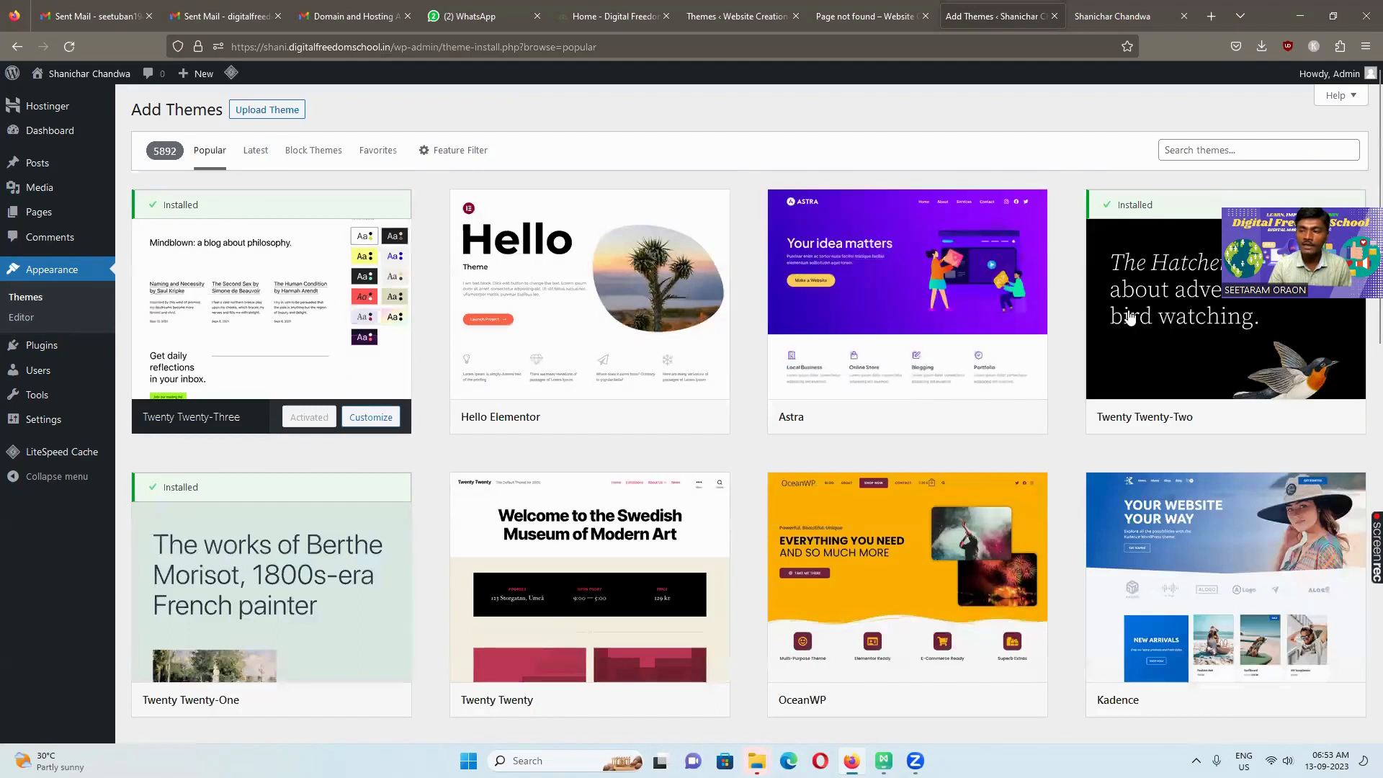
pyautogui.click(1211, 150)
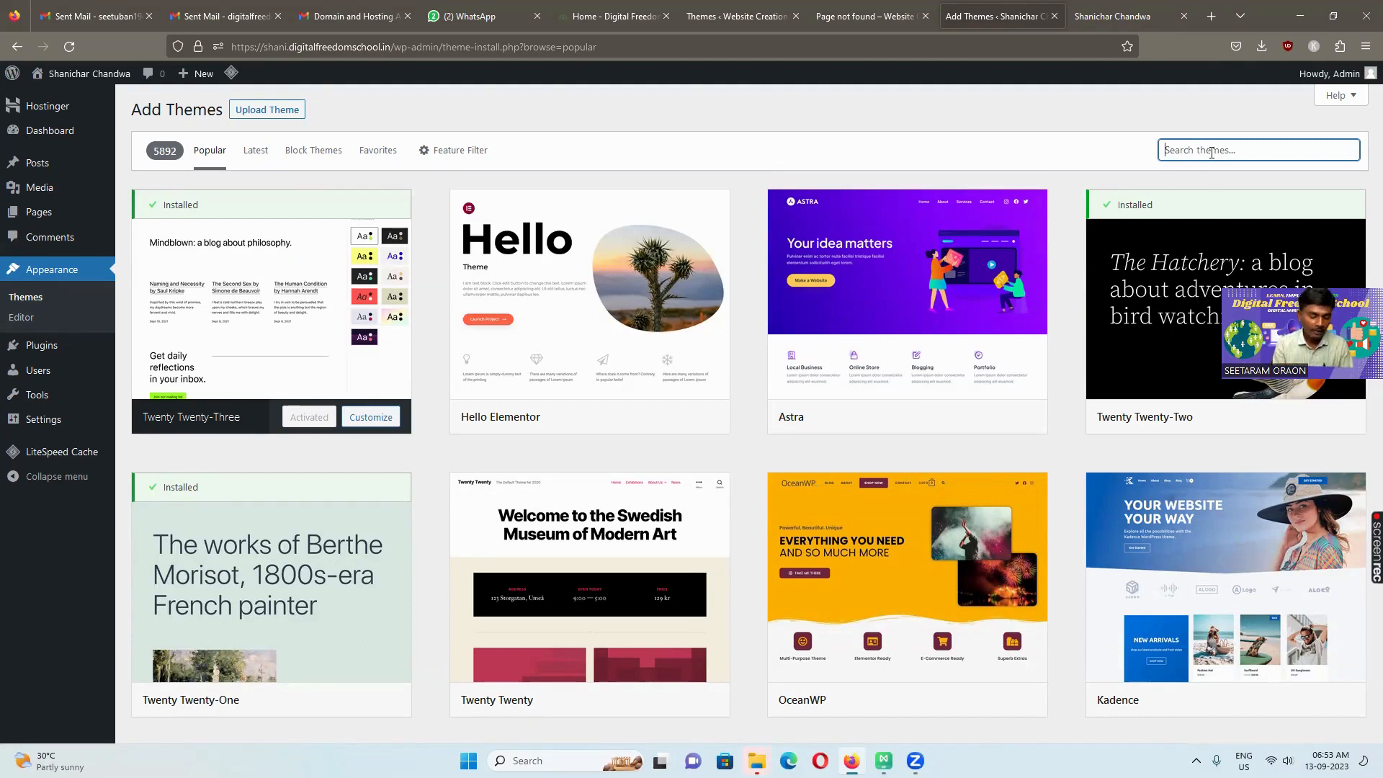
pyautogui.write('astra')
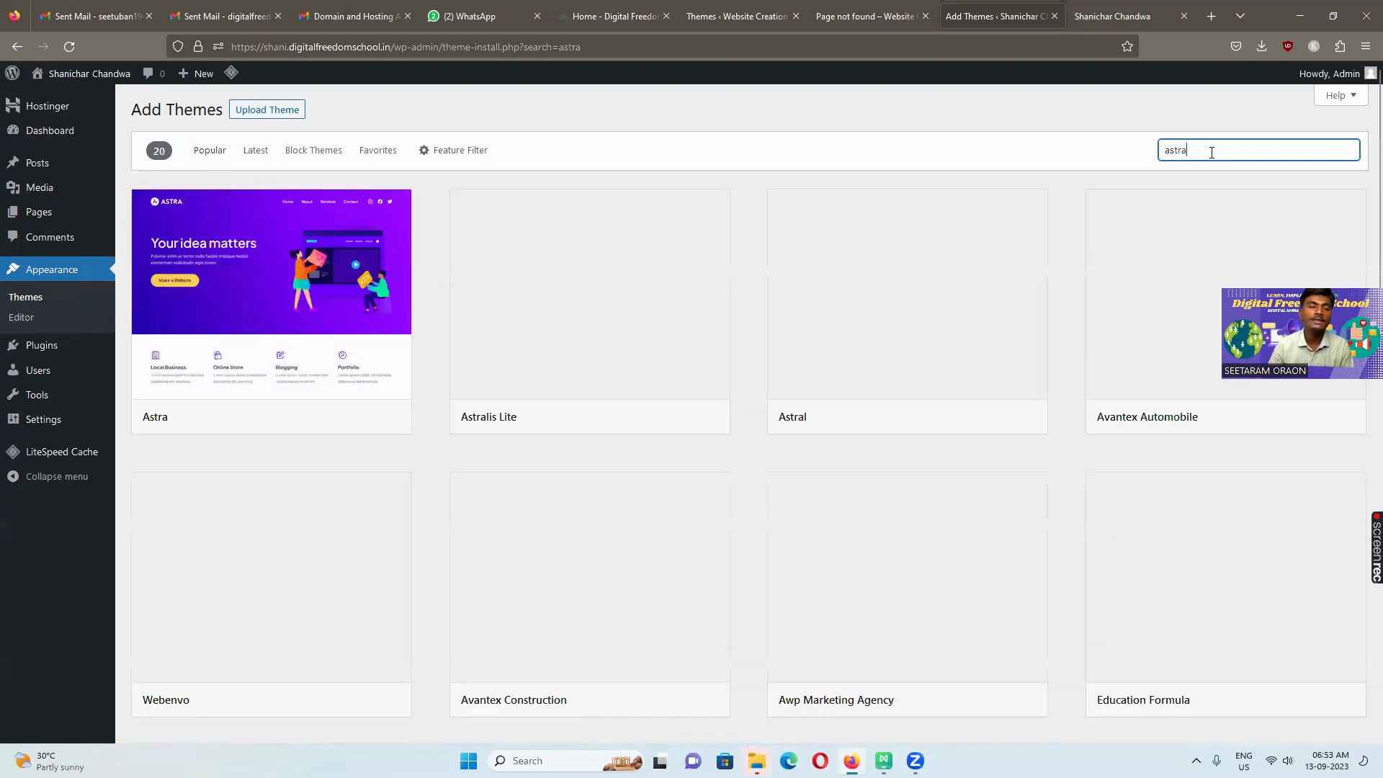
# Install and activate the Astra theme, then check it among the installed themes
pyautogui.moveTo(255, 326)
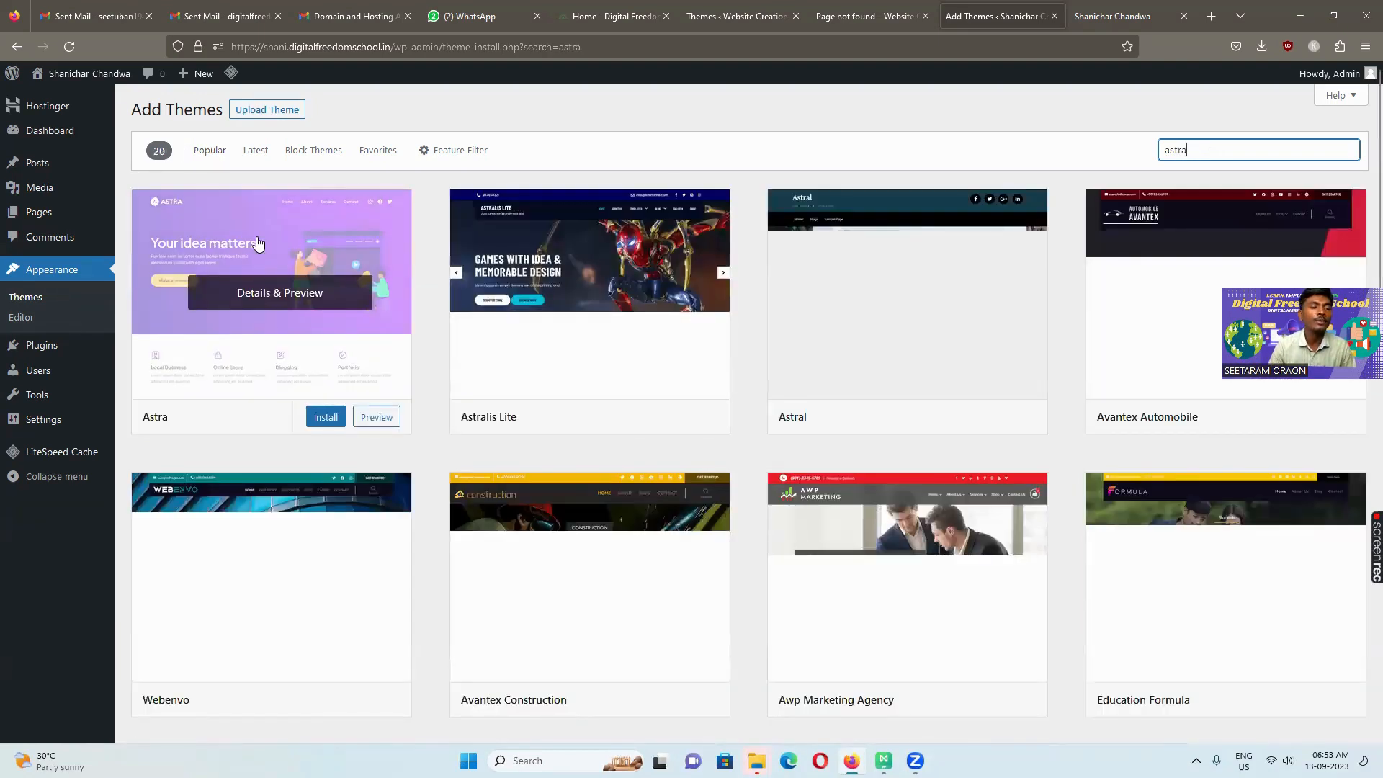
pyautogui.click(323, 423)
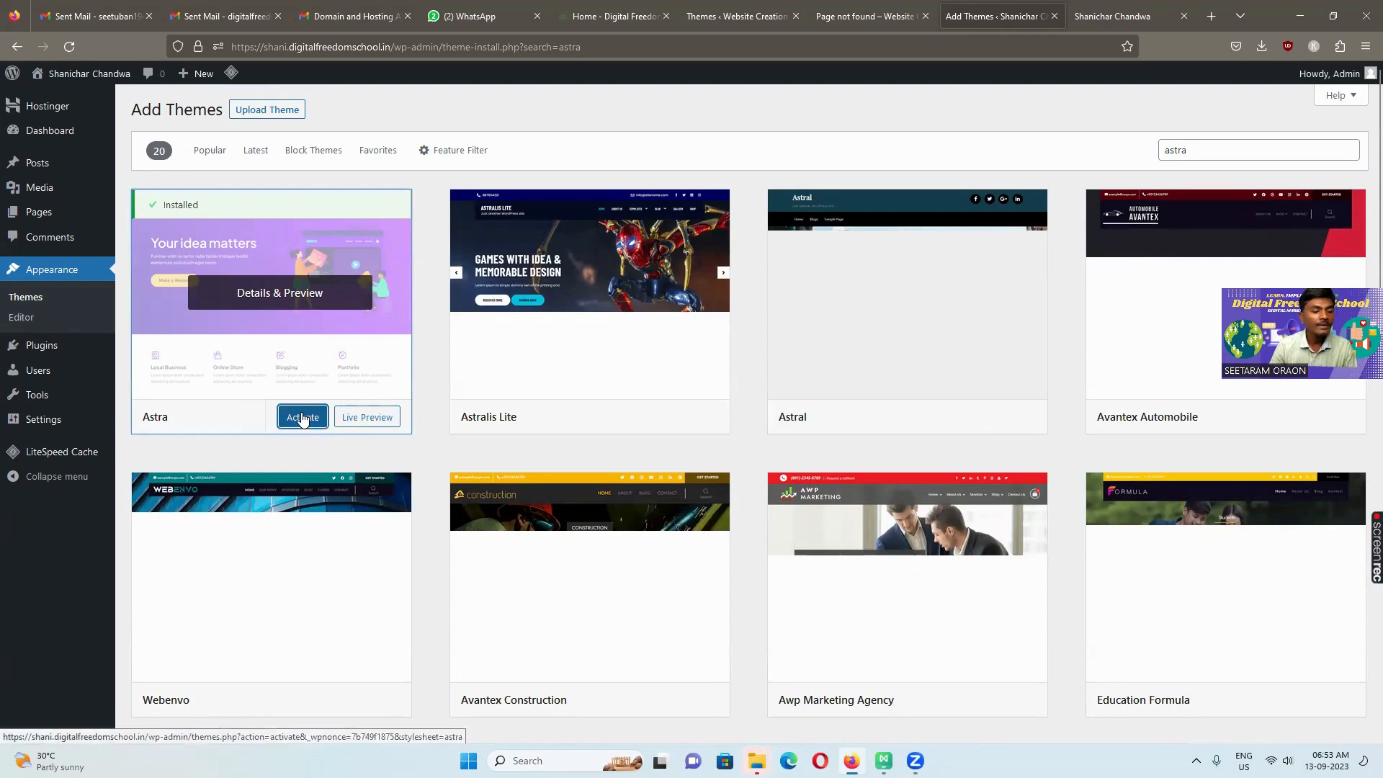
pyautogui.click(302, 417)
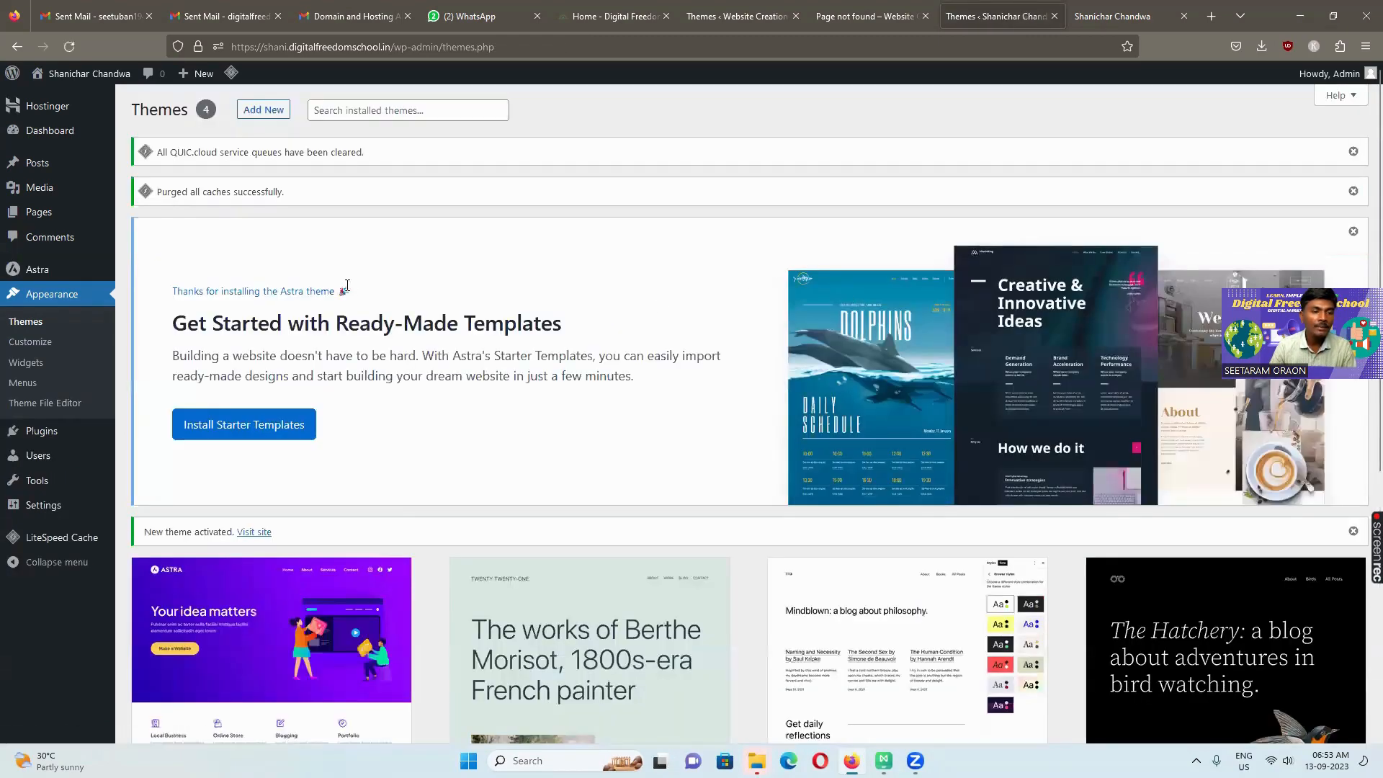
pyautogui.scroll(-5, 520, 324)
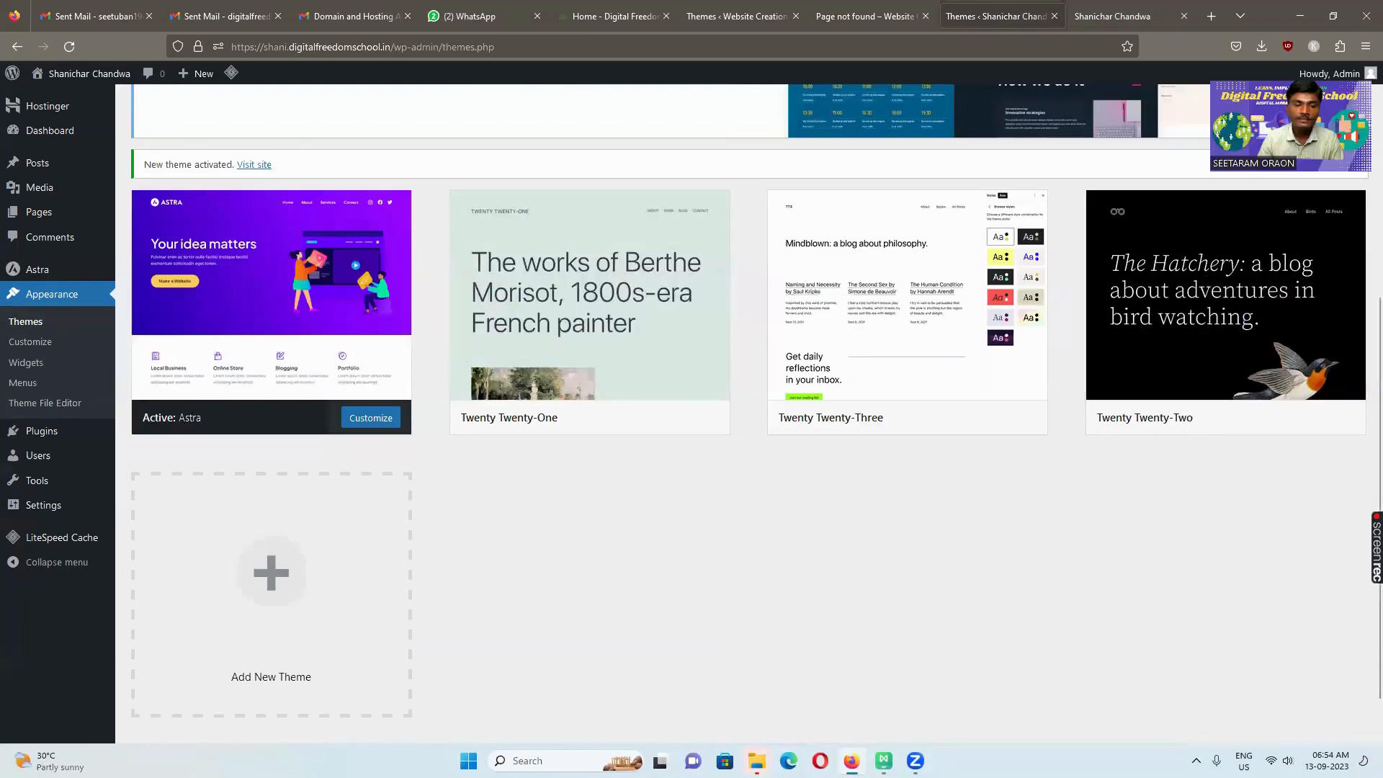
pyautogui.scroll(5, 271, 400)
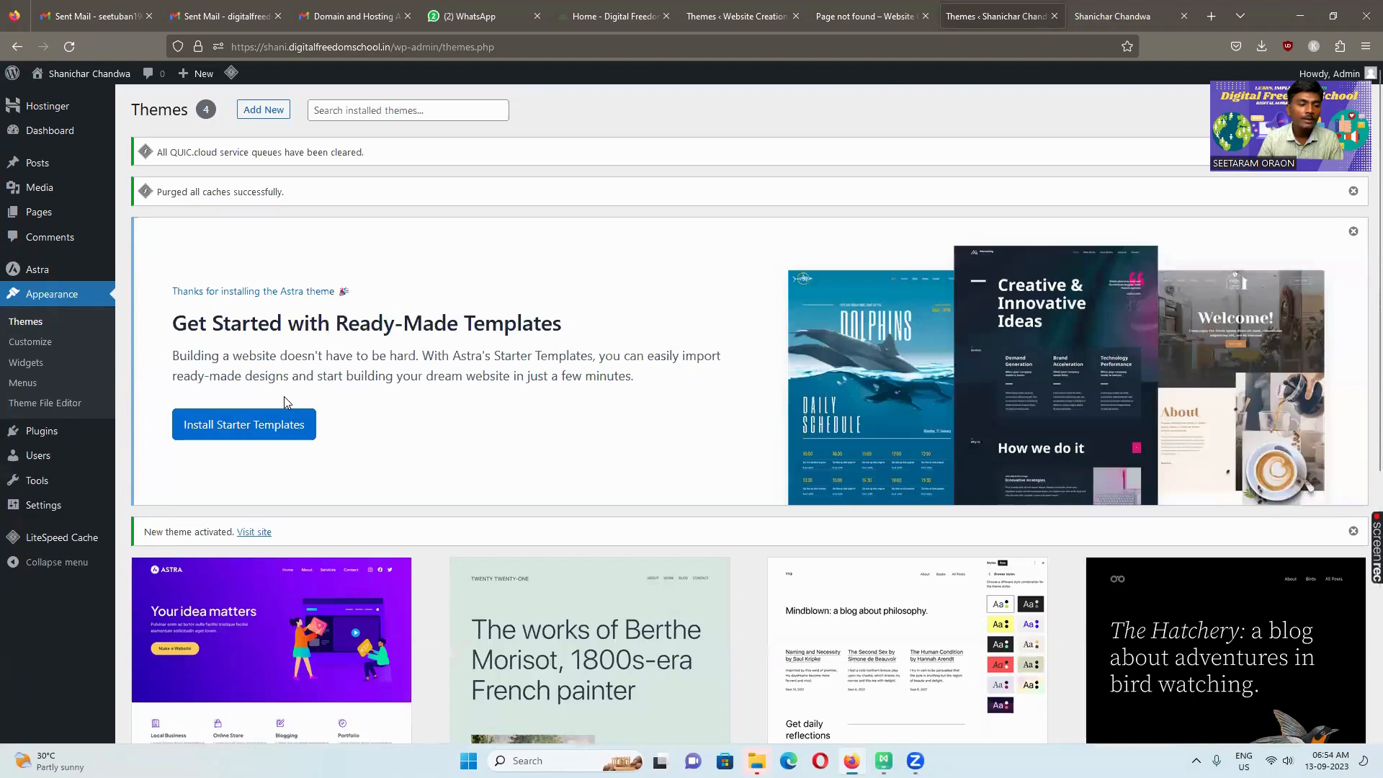
# Delete the inactive Twenty Twenty-Two theme from the installed themes
pyautogui.scroll(-5, 284, 401)
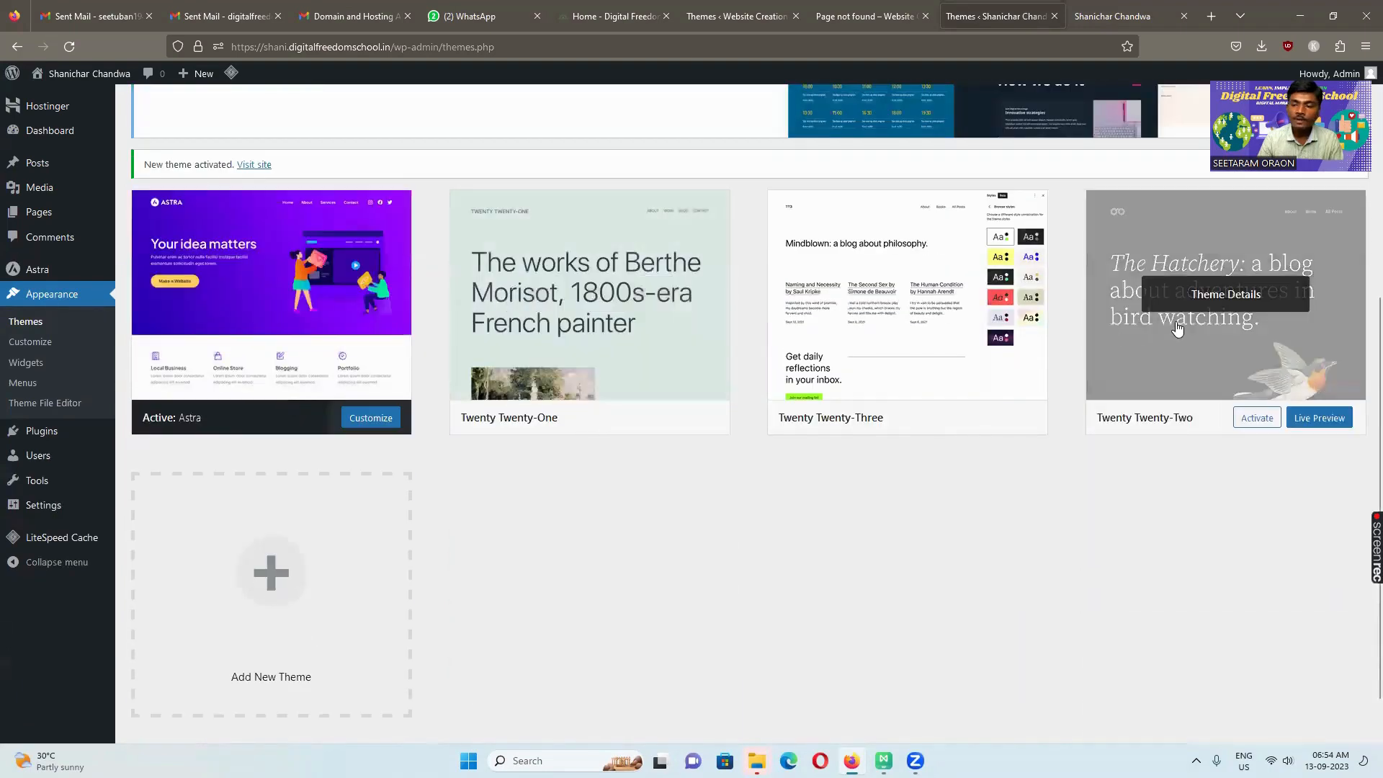
pyautogui.click(1177, 329)
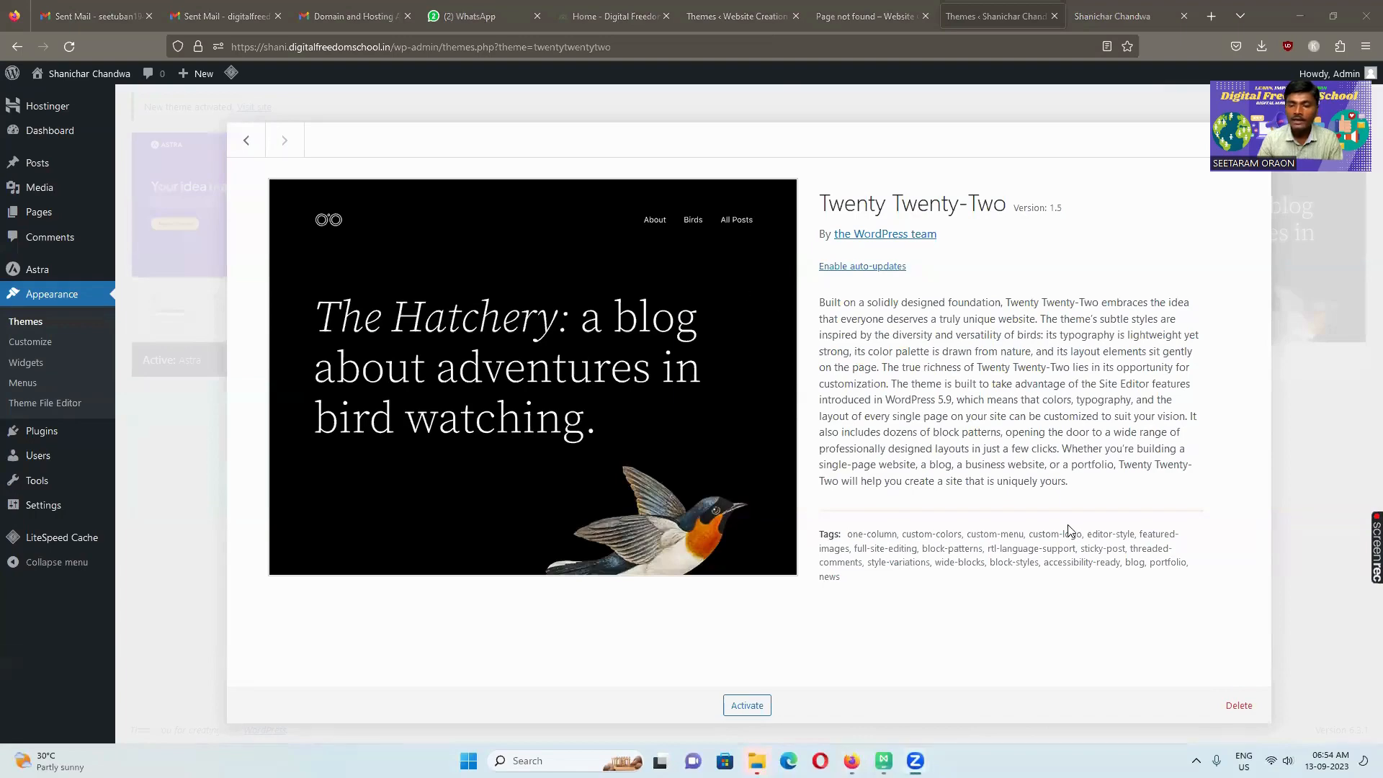
pyautogui.click(1237, 705)
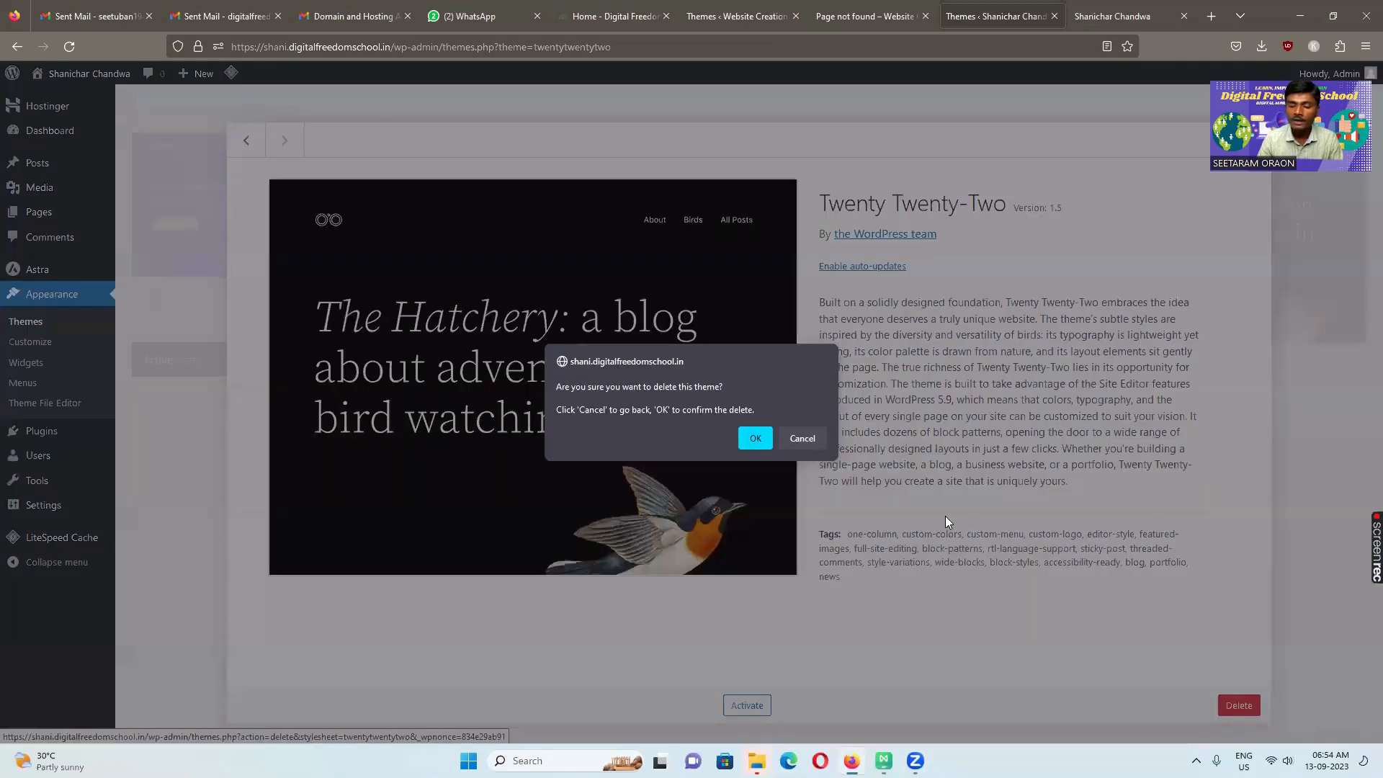
pyautogui.click(755, 439)
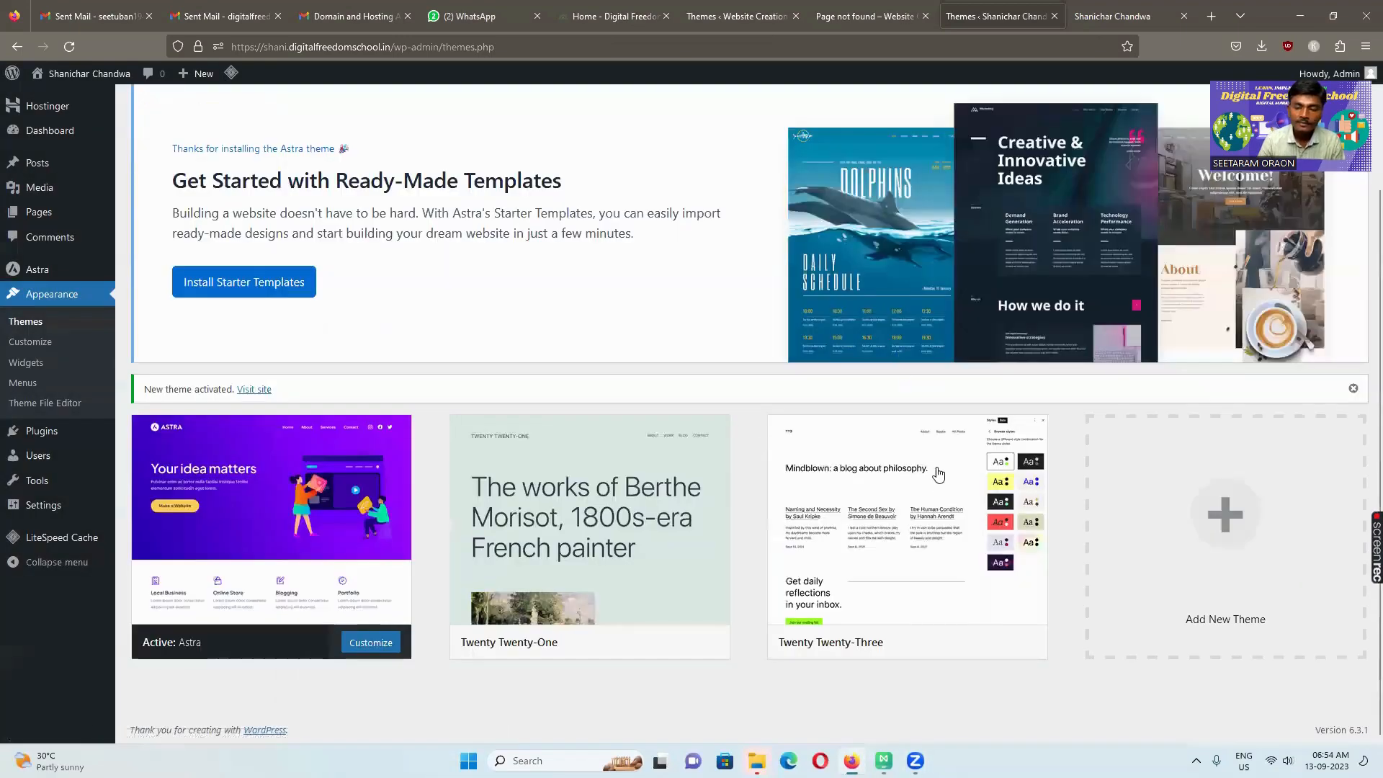
# Delete the inactive Twenty Twenty-Three theme from the installed themes
pyautogui.click(888, 494)
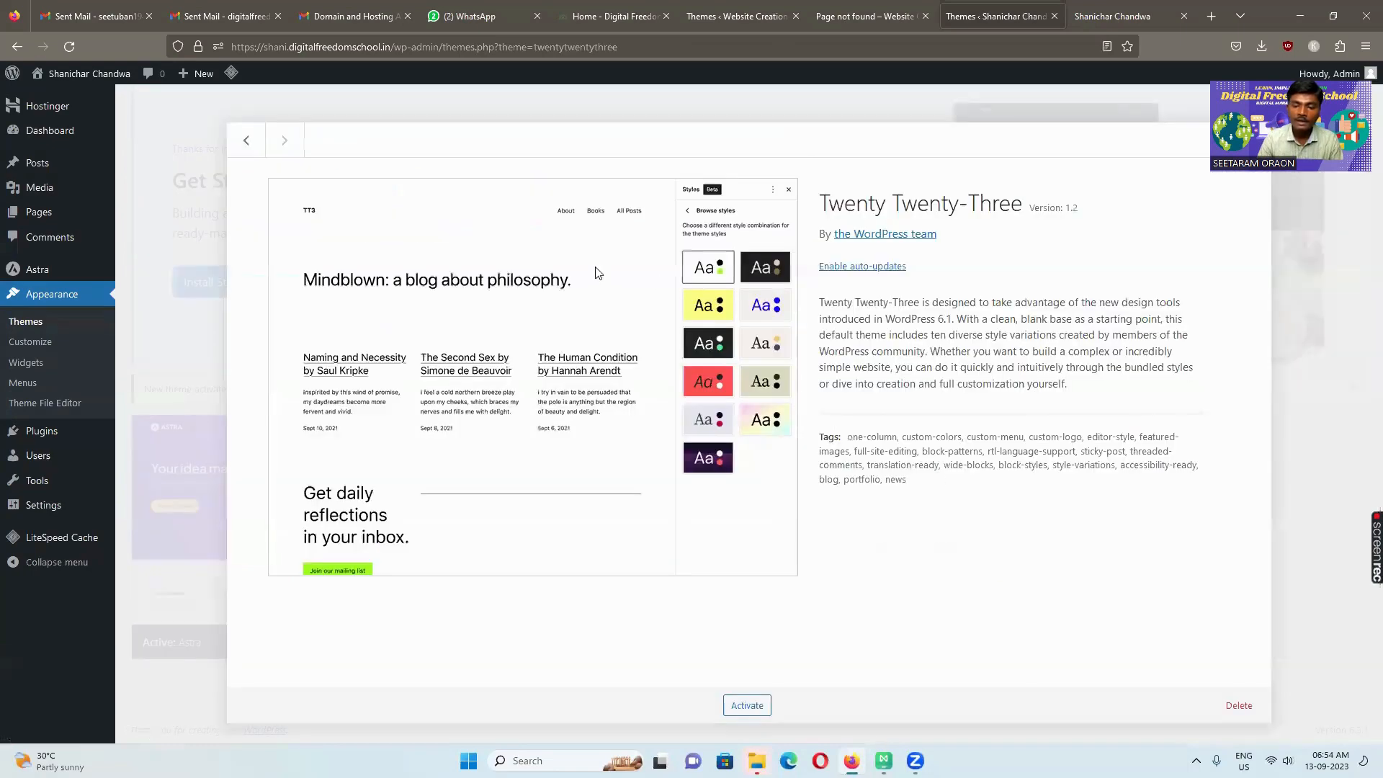
pyautogui.click(1238, 705)
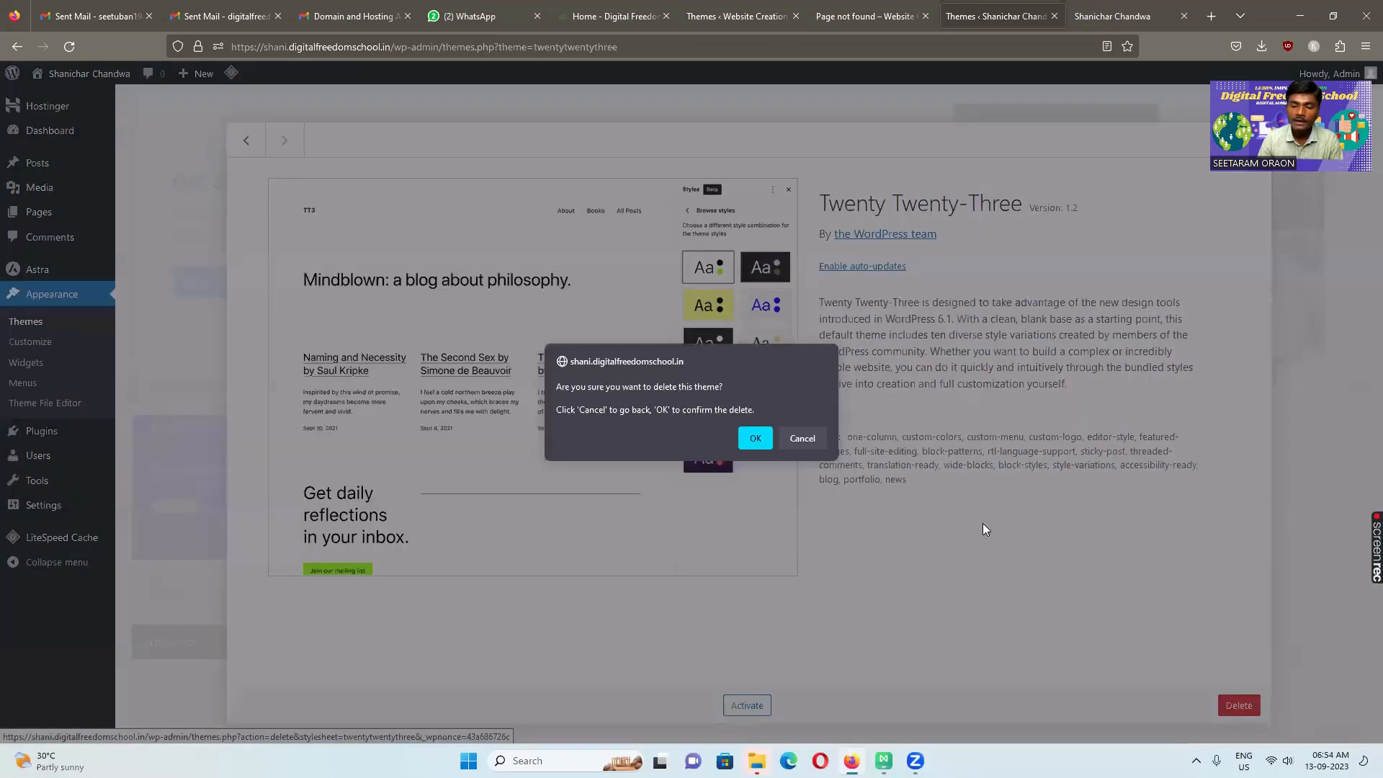
pyautogui.click(754, 438)
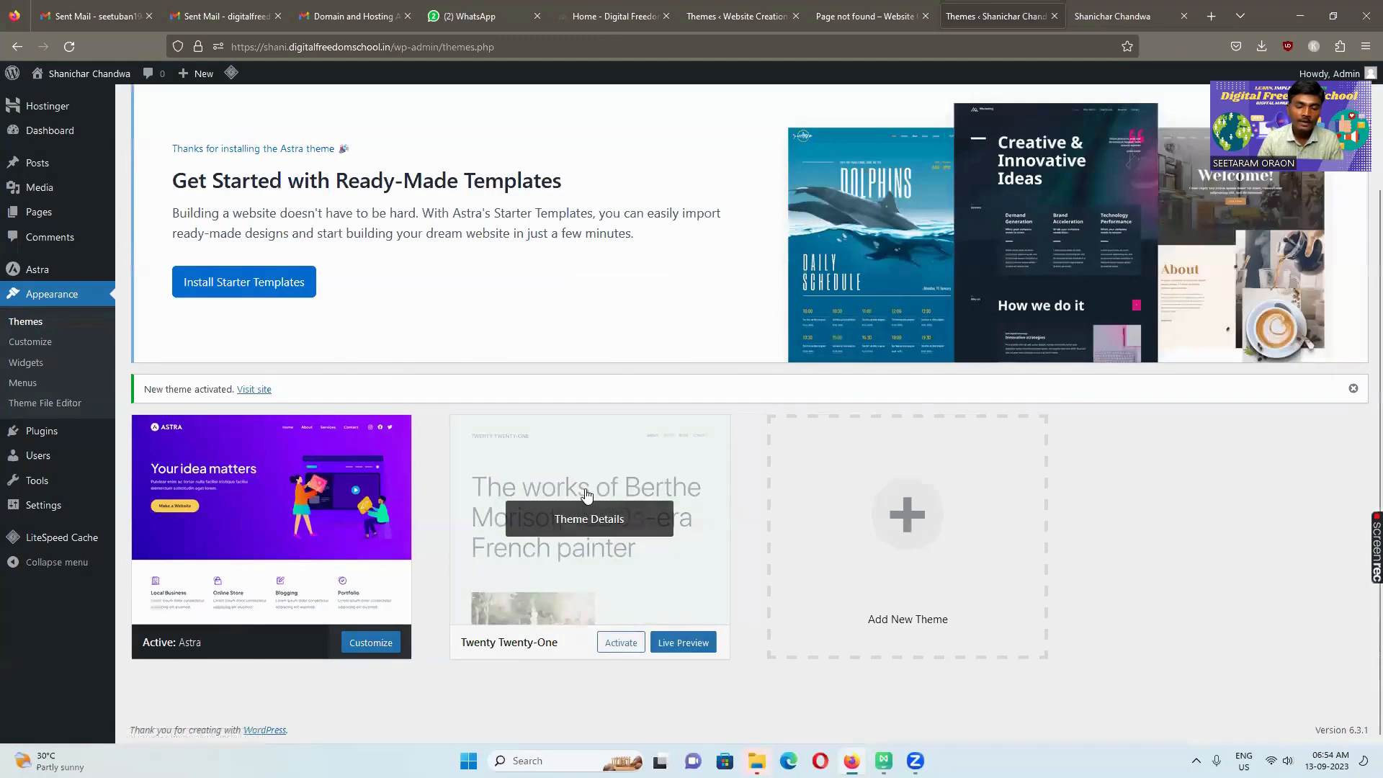
# Delete the inactive Twenty Twenty-One theme from the installed themes
pyautogui.click(585, 495)
pyautogui.click(1238, 705)
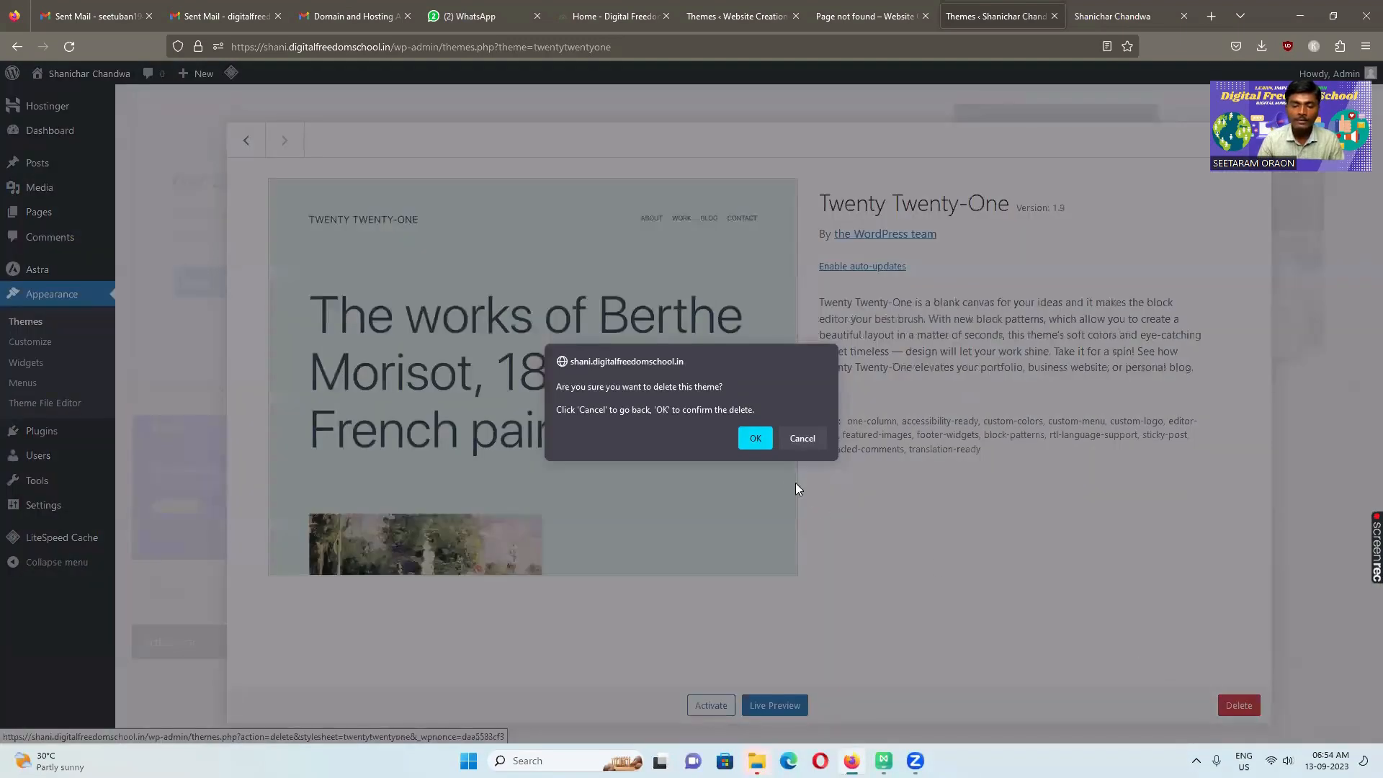
pyautogui.click(754, 439)
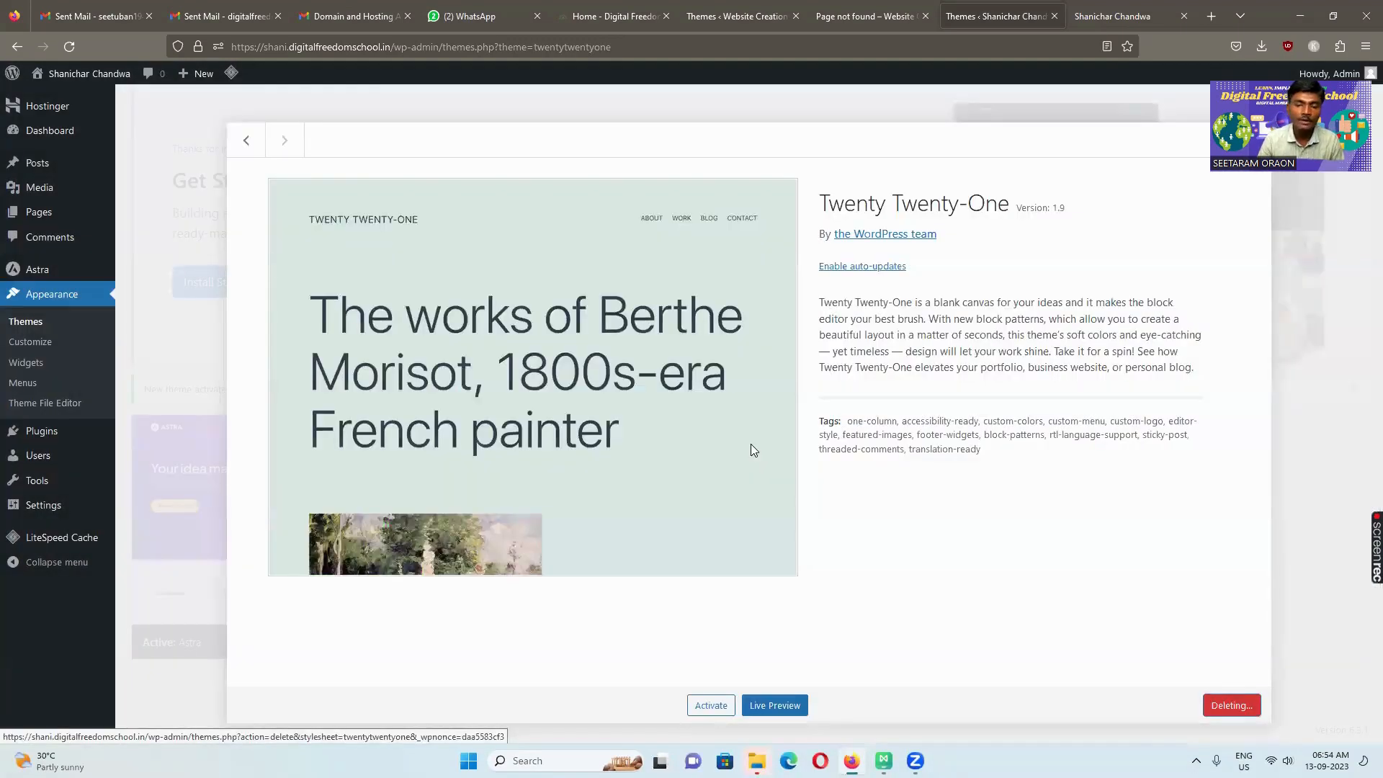
# Review the remaining installed theme, then reload the live site to check its front page
pyautogui.scroll(5, 598, 398)
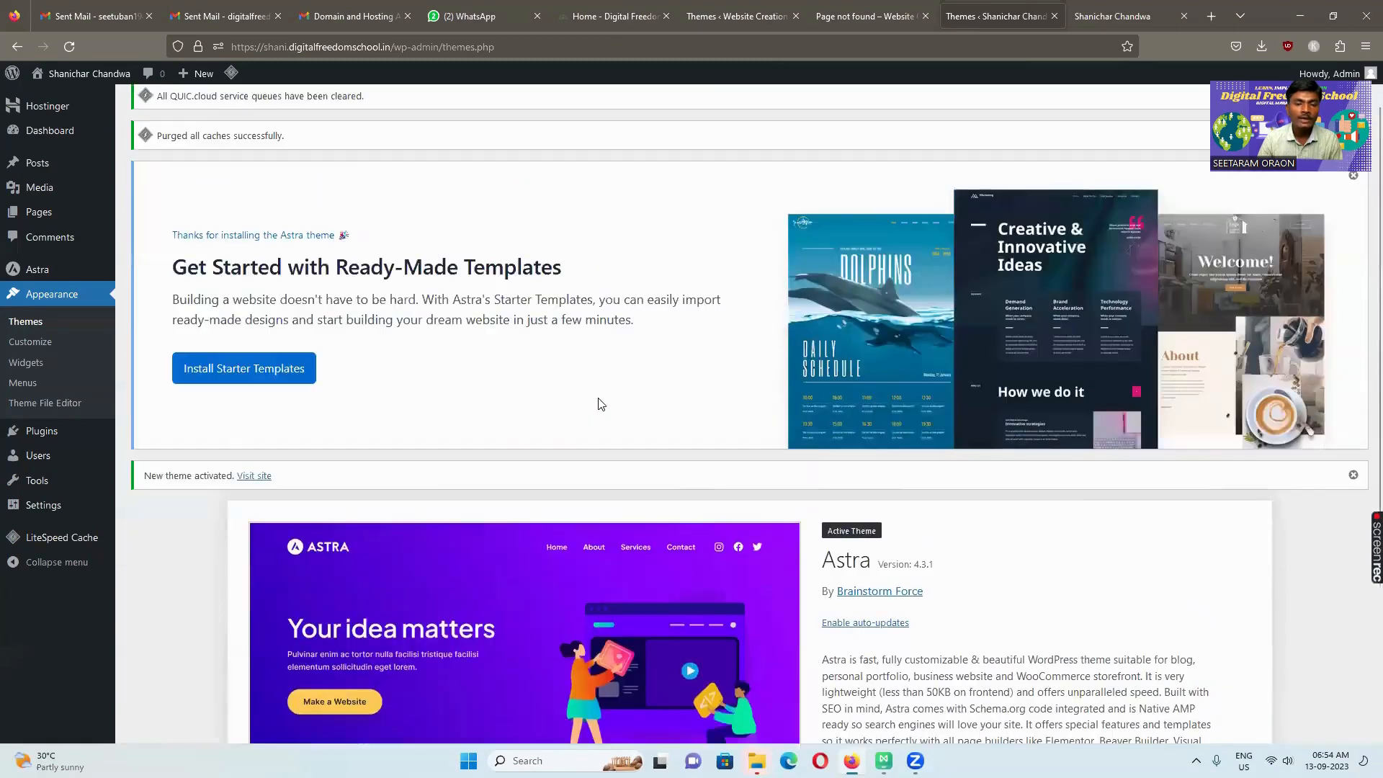
pyautogui.scroll(-1, 521, 590)
pyautogui.scroll(-4, 621, 478)
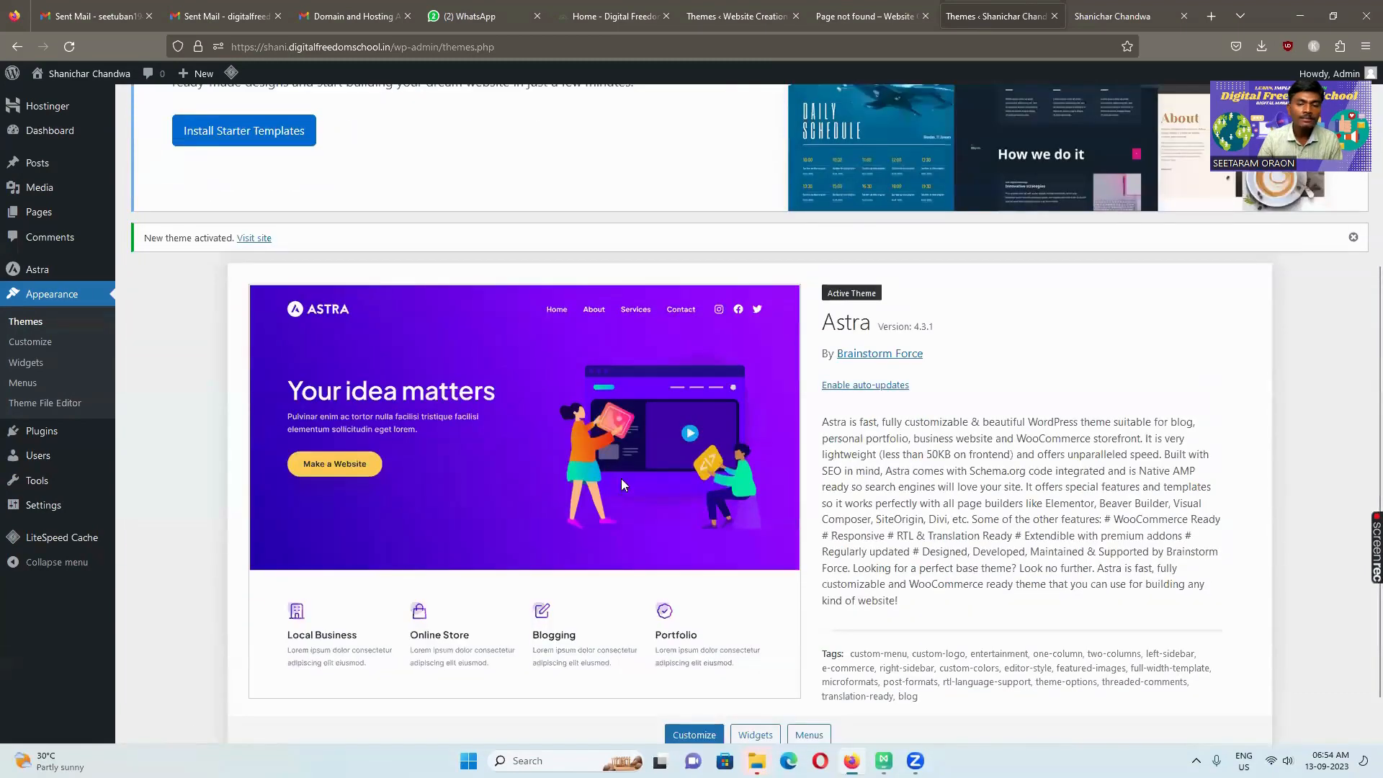
pyautogui.scroll(-1, 657, 469)
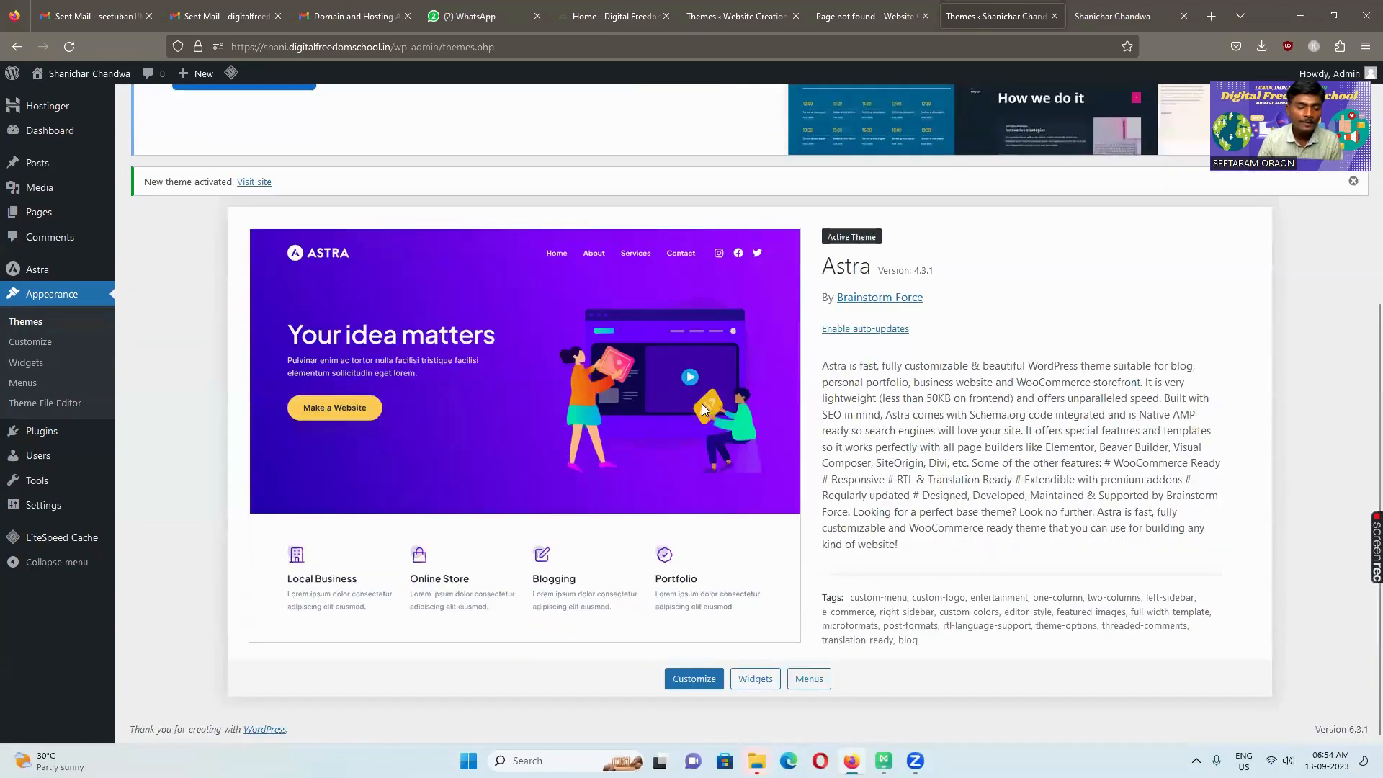
pyautogui.click(1113, 15)
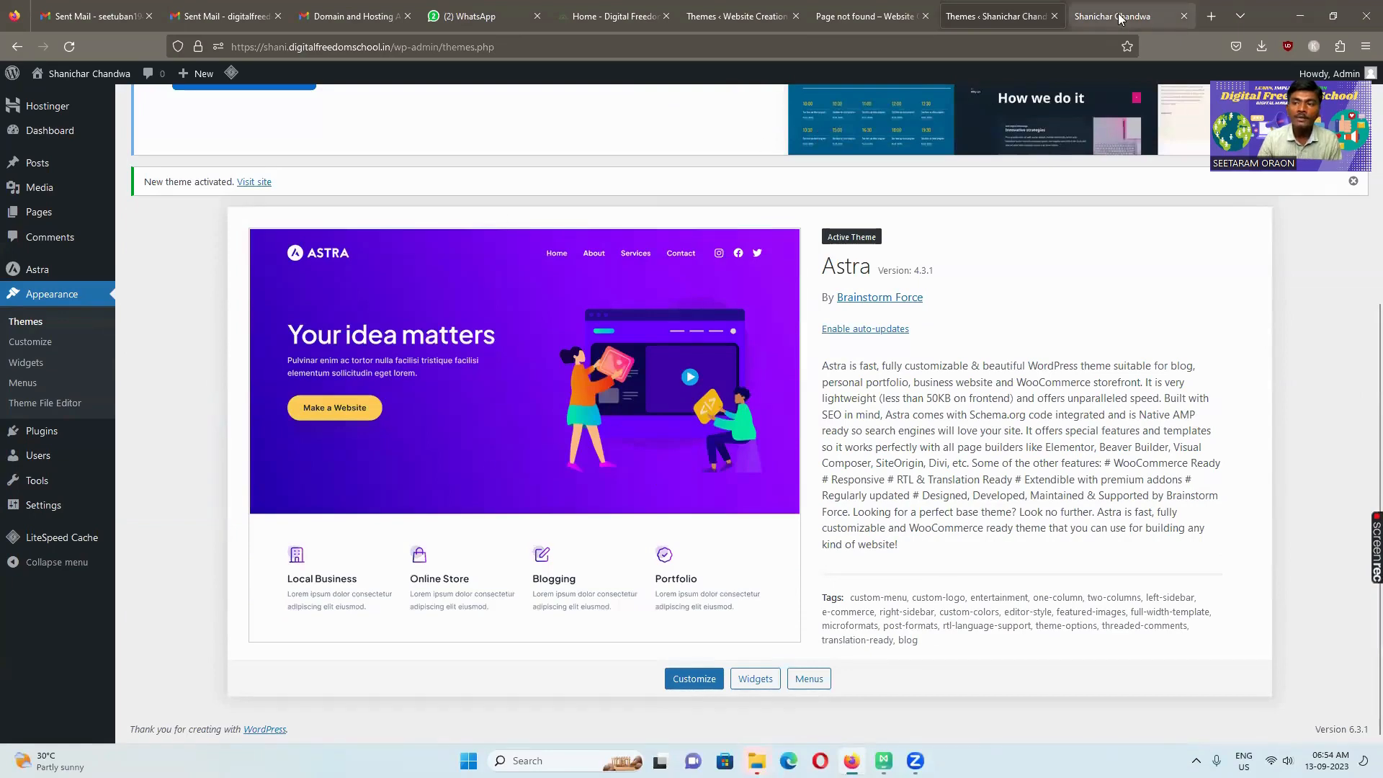
pyautogui.click(69, 46)
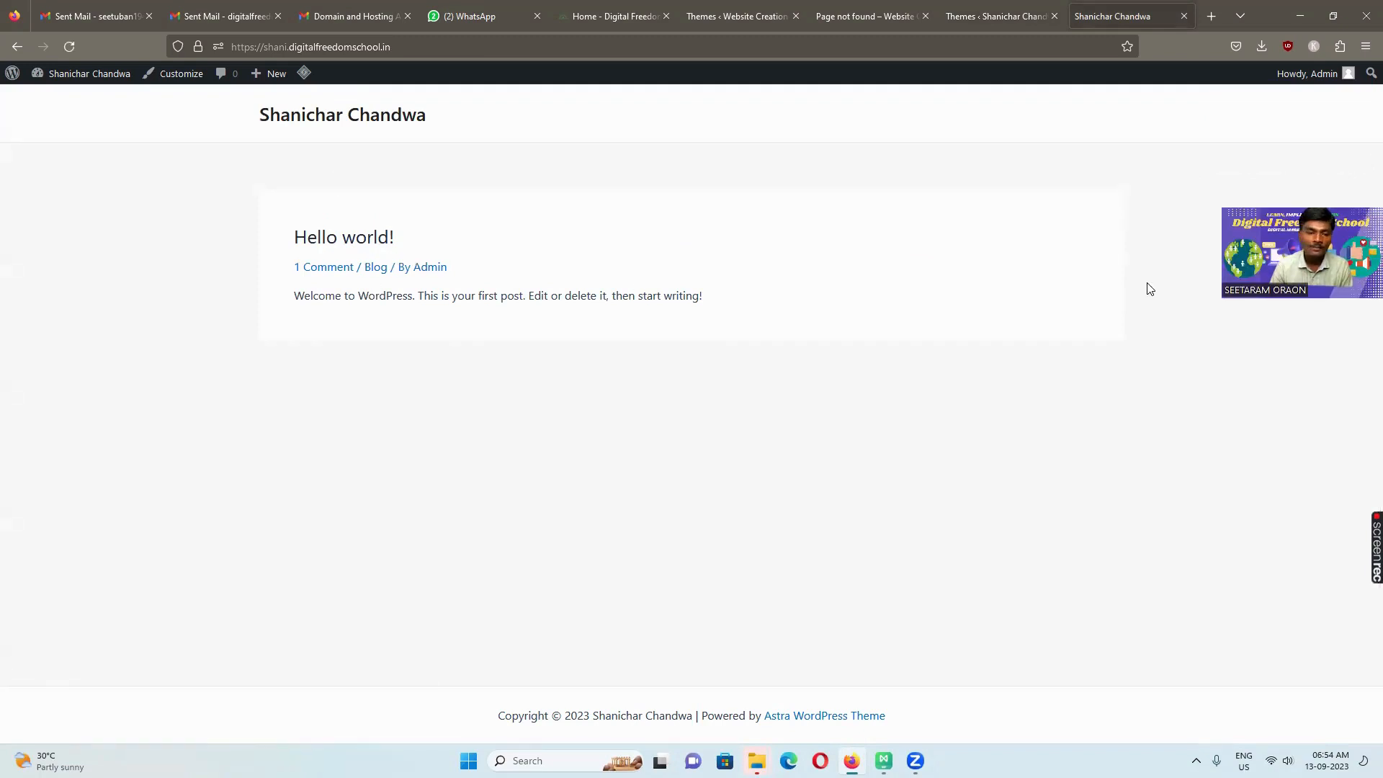
pyautogui.click(69, 46)
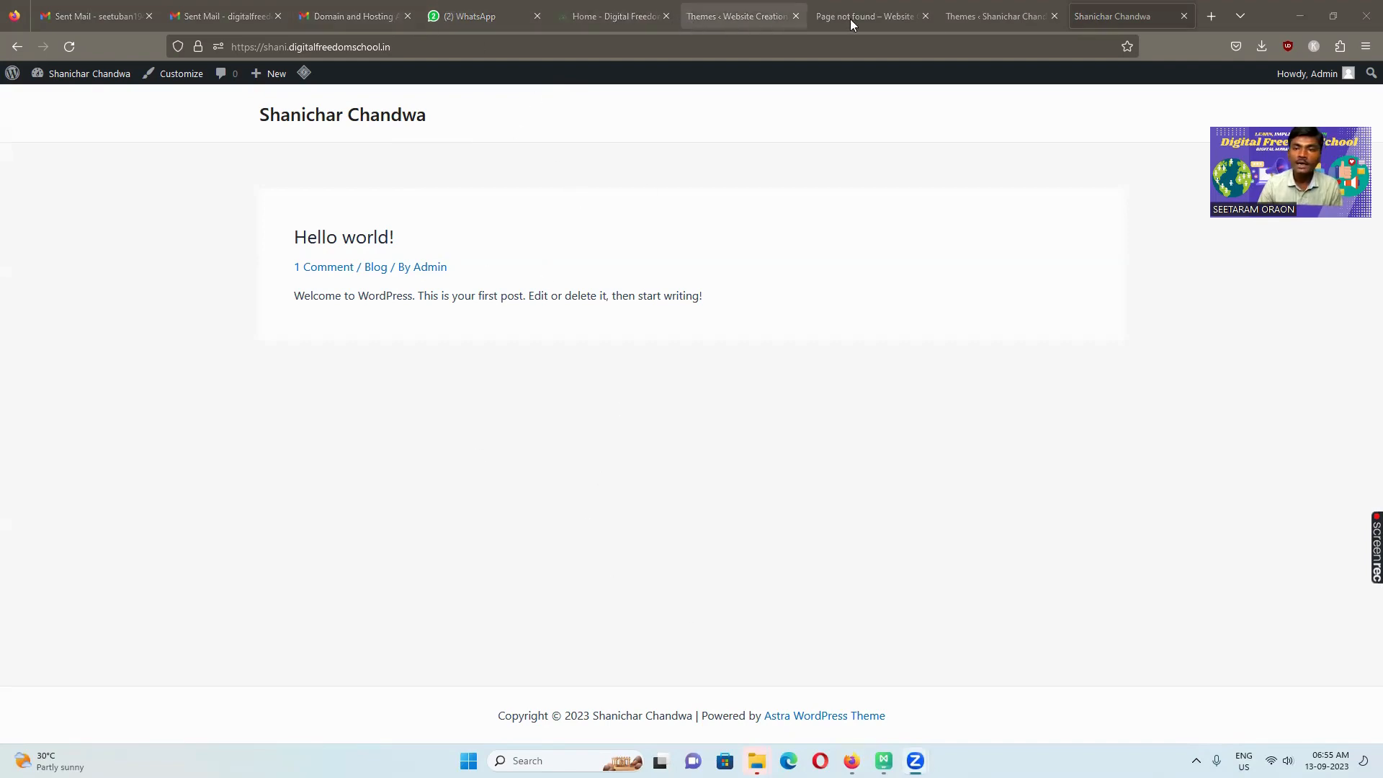
# Move the default "Hello world!" post to the Trash from the site's posts list
pyautogui.click(983, 15)
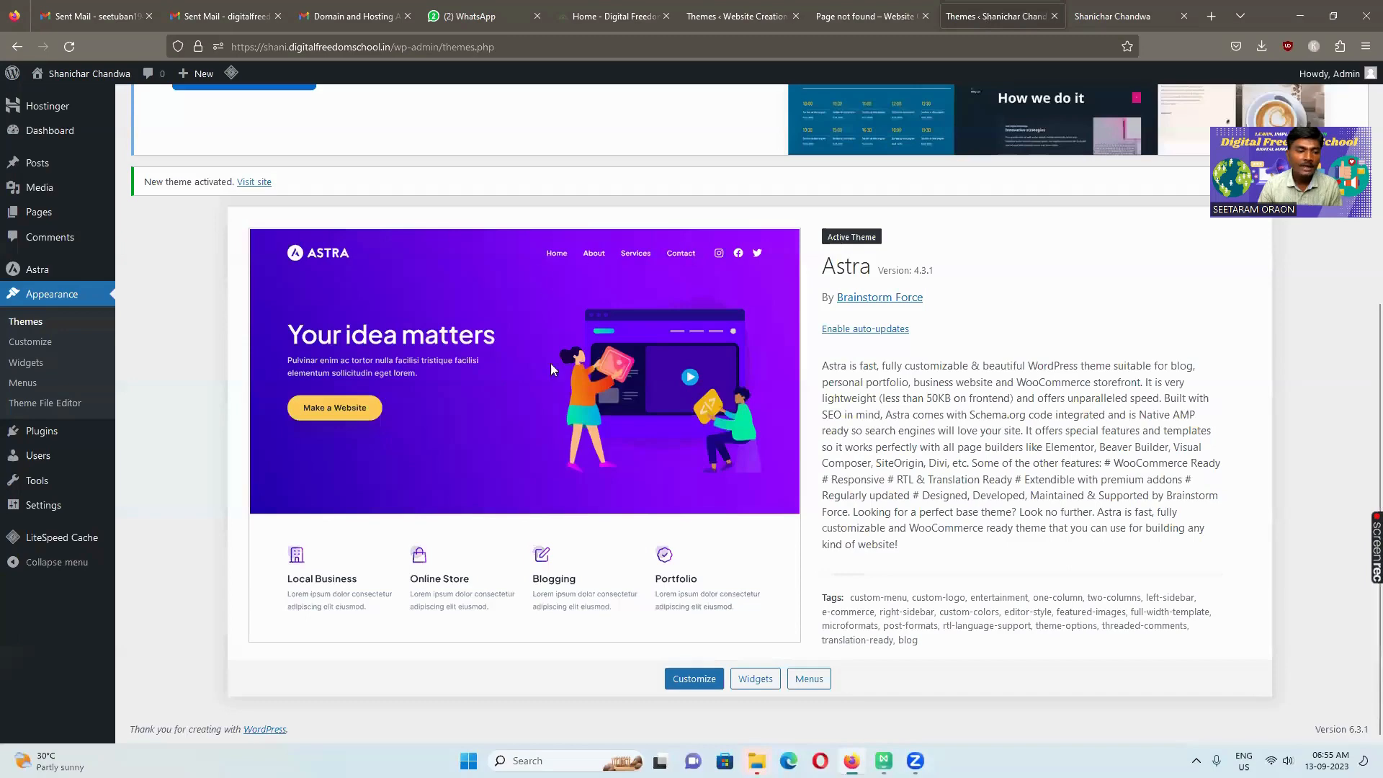
pyautogui.scroll(5, 562, 537)
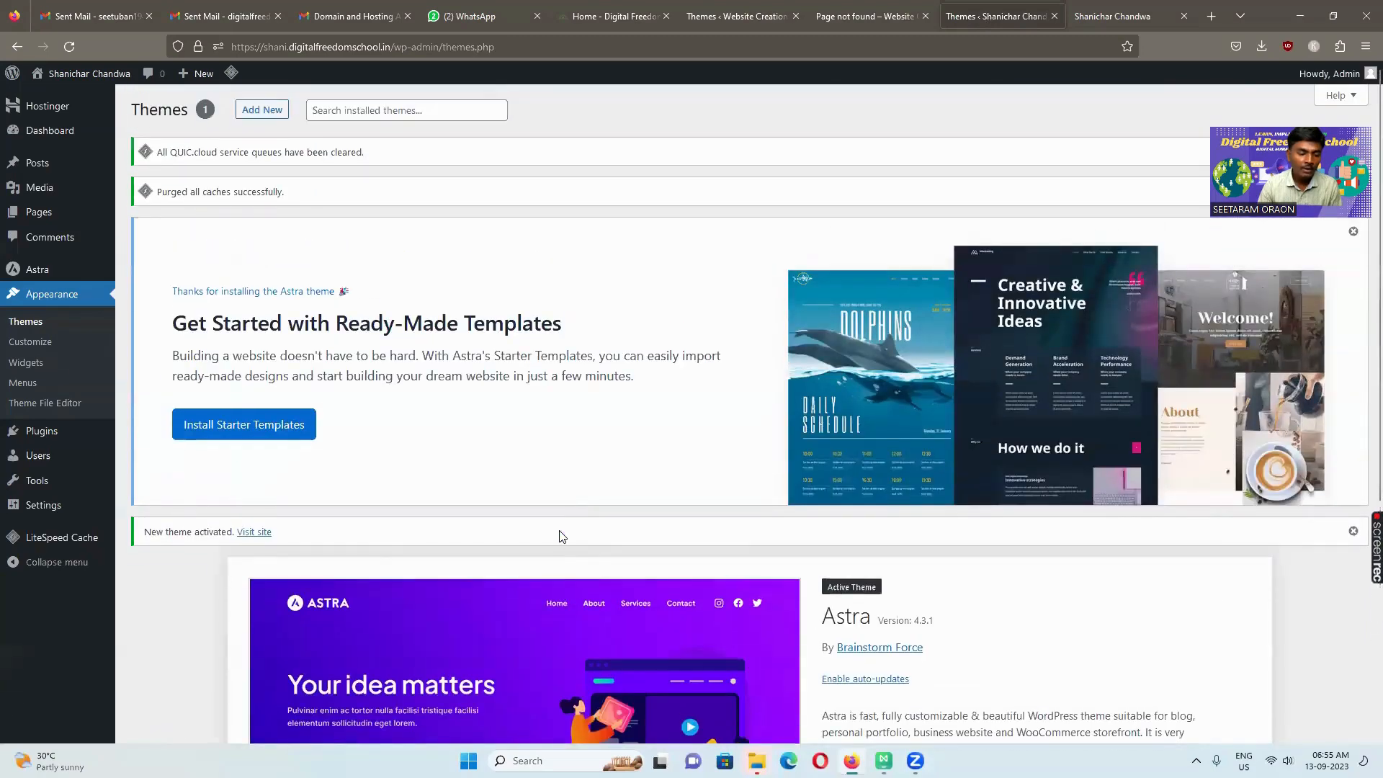
pyautogui.moveTo(53, 137)
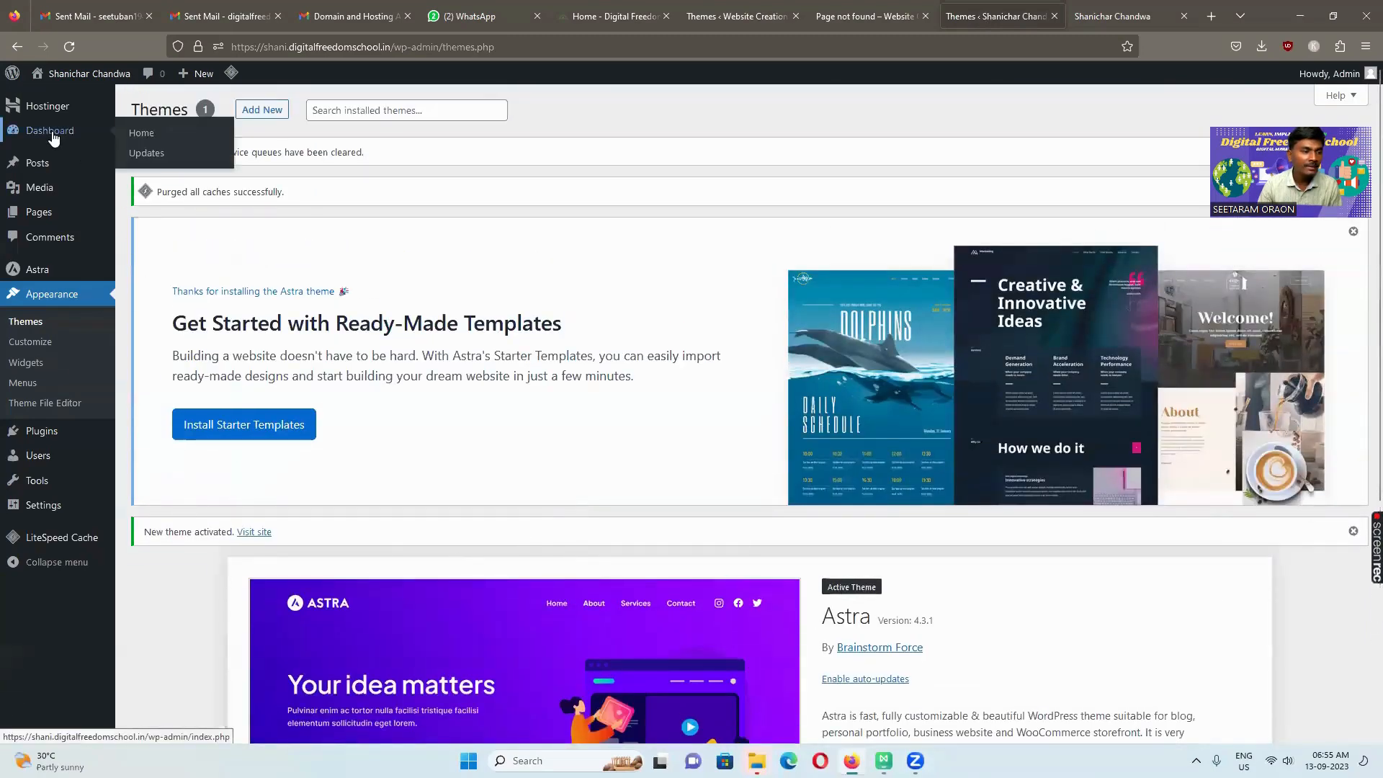
pyautogui.click(38, 162)
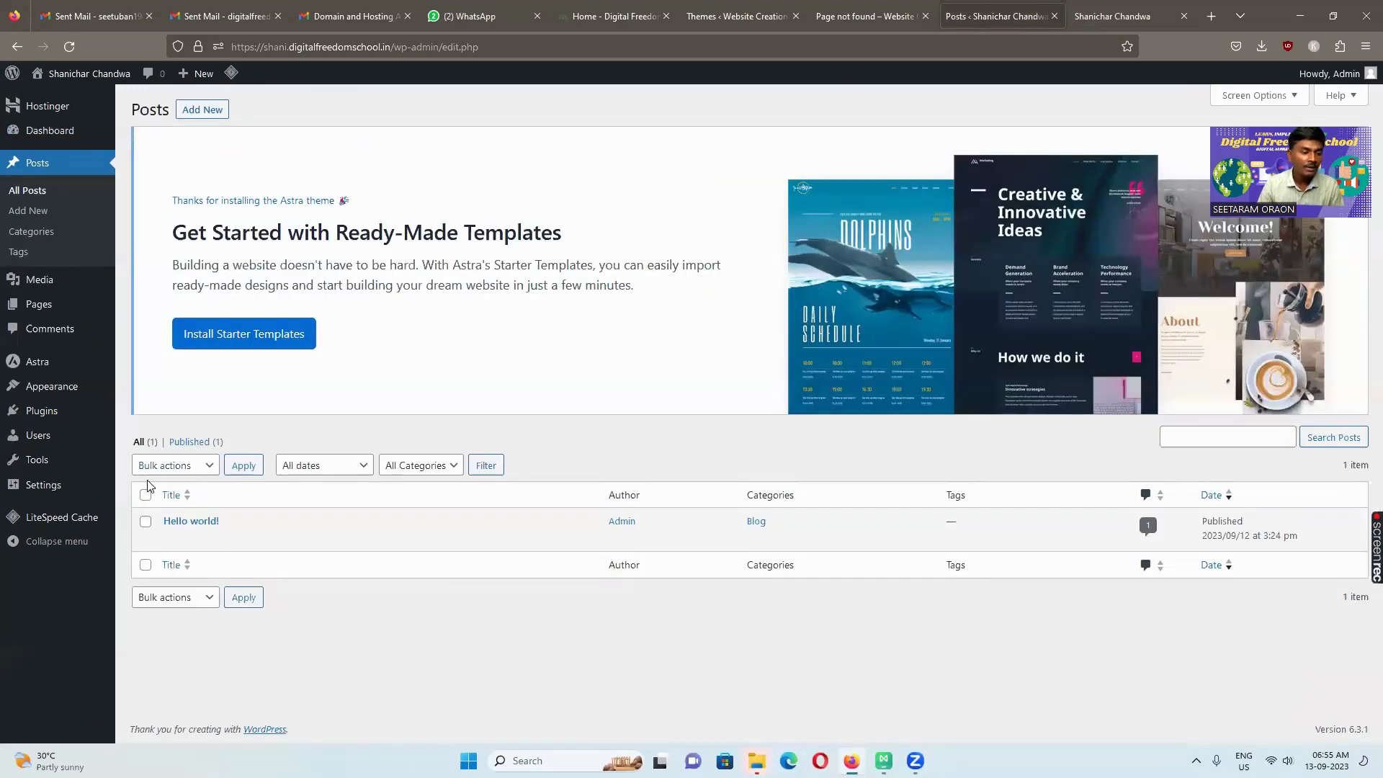
pyautogui.click(148, 468)
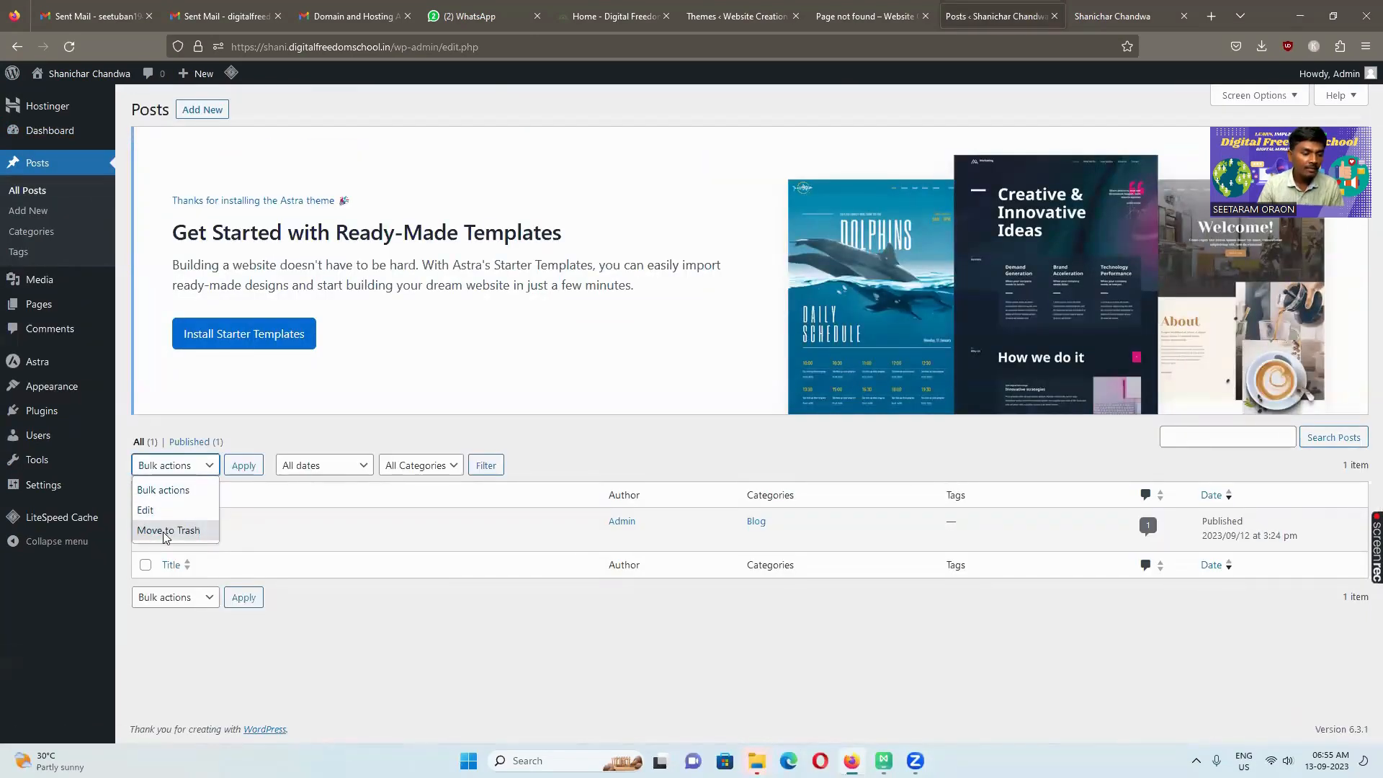
pyautogui.click(164, 530)
pyautogui.click(249, 466)
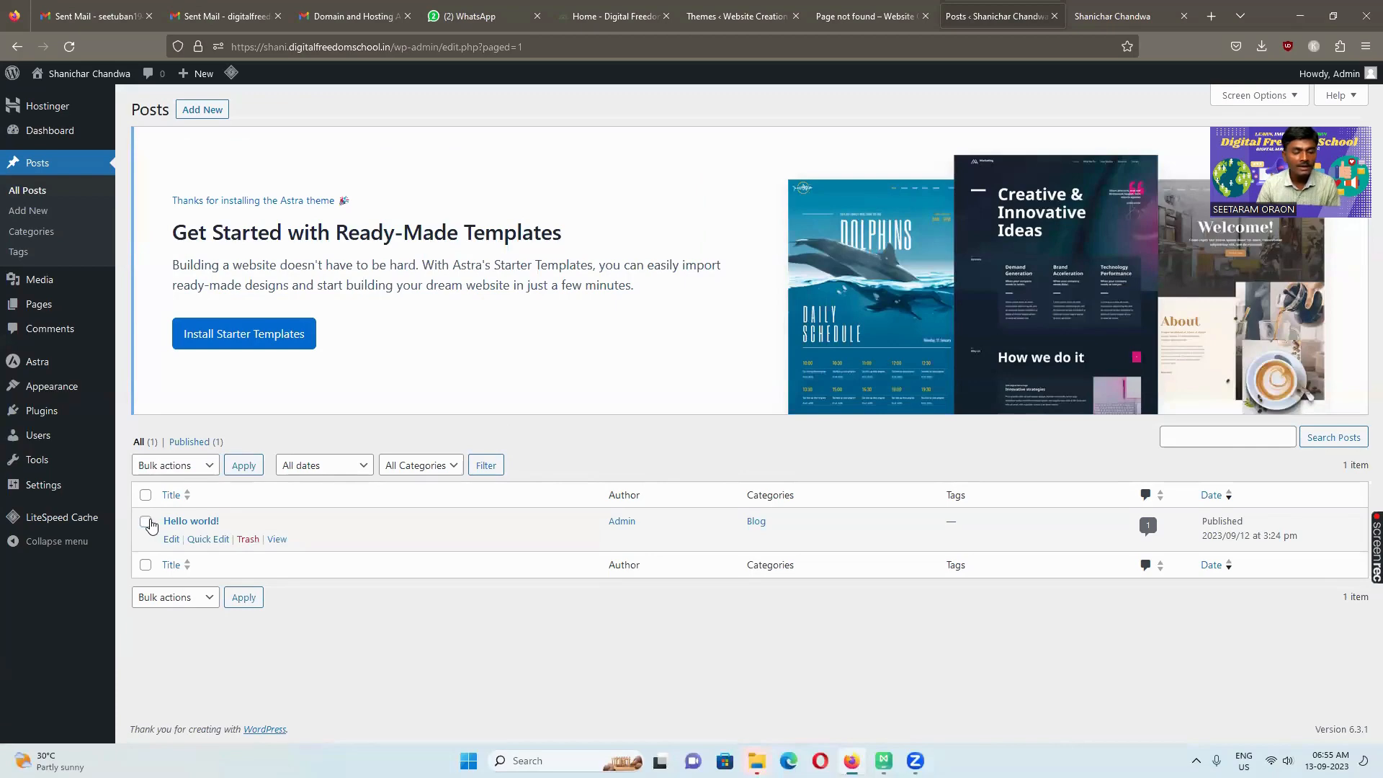
pyautogui.click(248, 540)
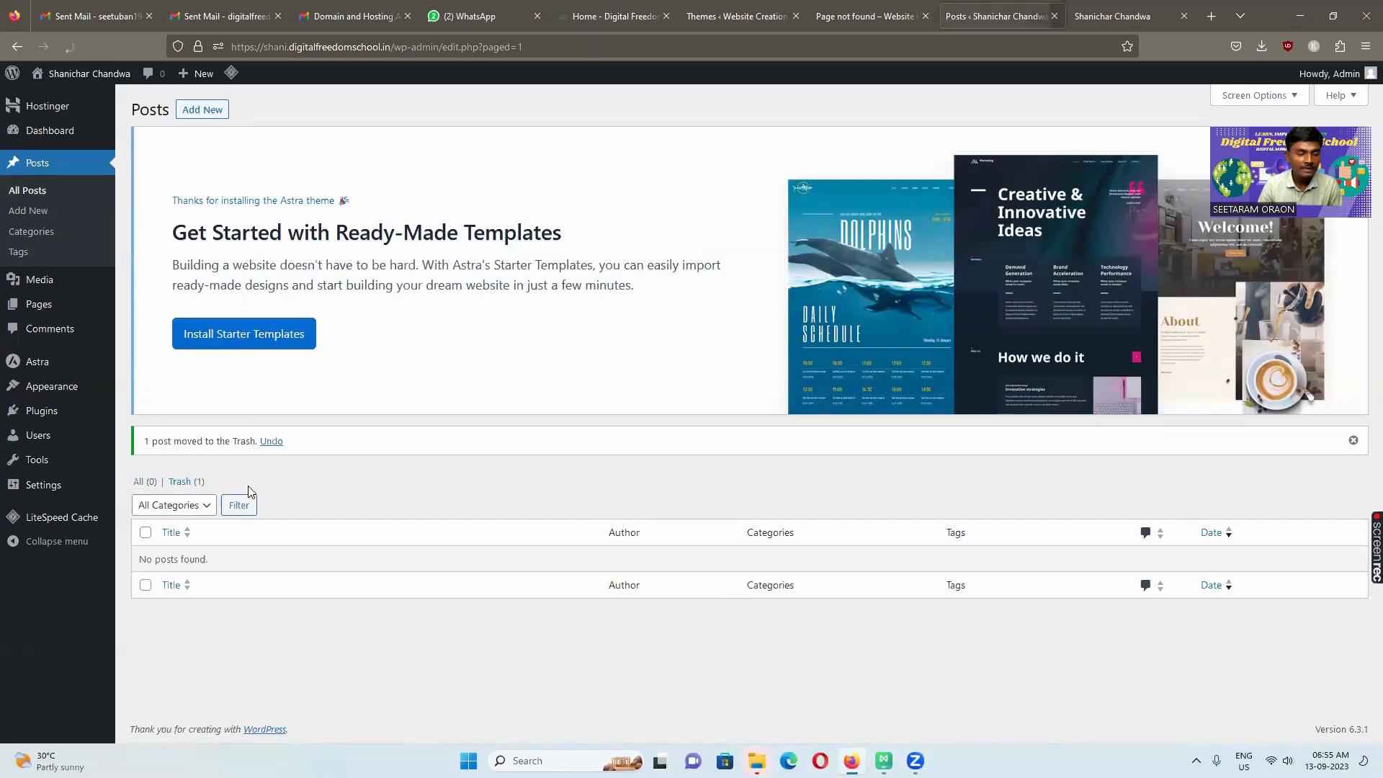
# Check the media library for items, then move the draft Privacy Policy page to the Trash
pyautogui.click(39, 286)
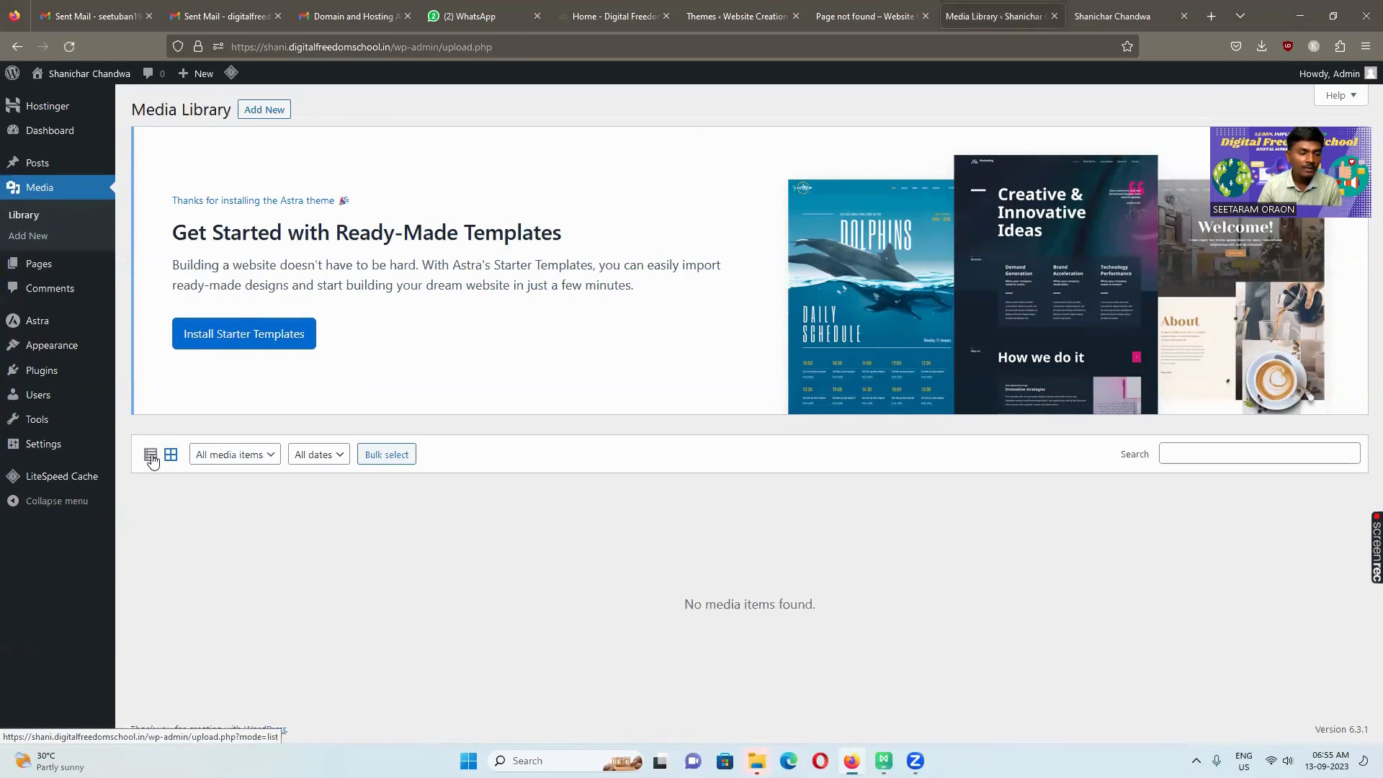
pyautogui.click(47, 270)
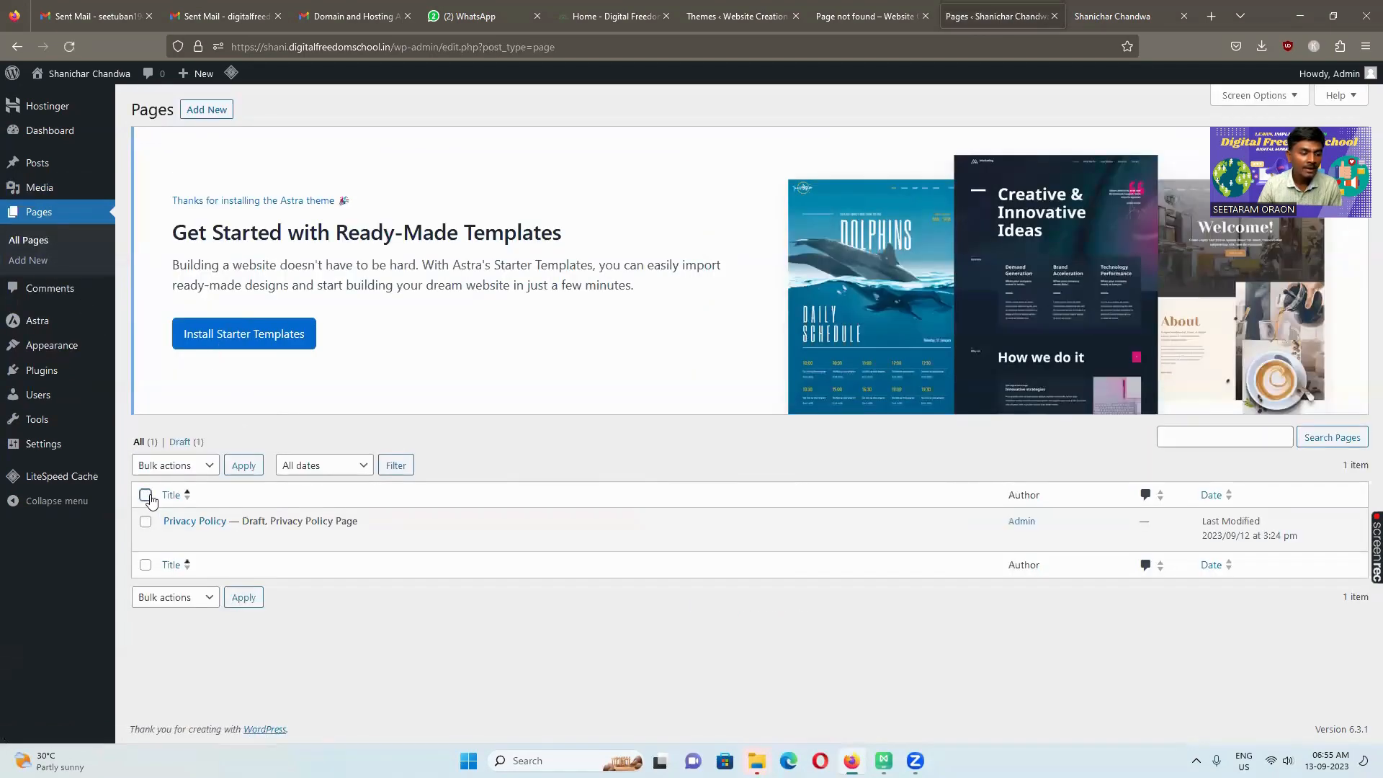
pyautogui.click(149, 498)
pyautogui.click(176, 466)
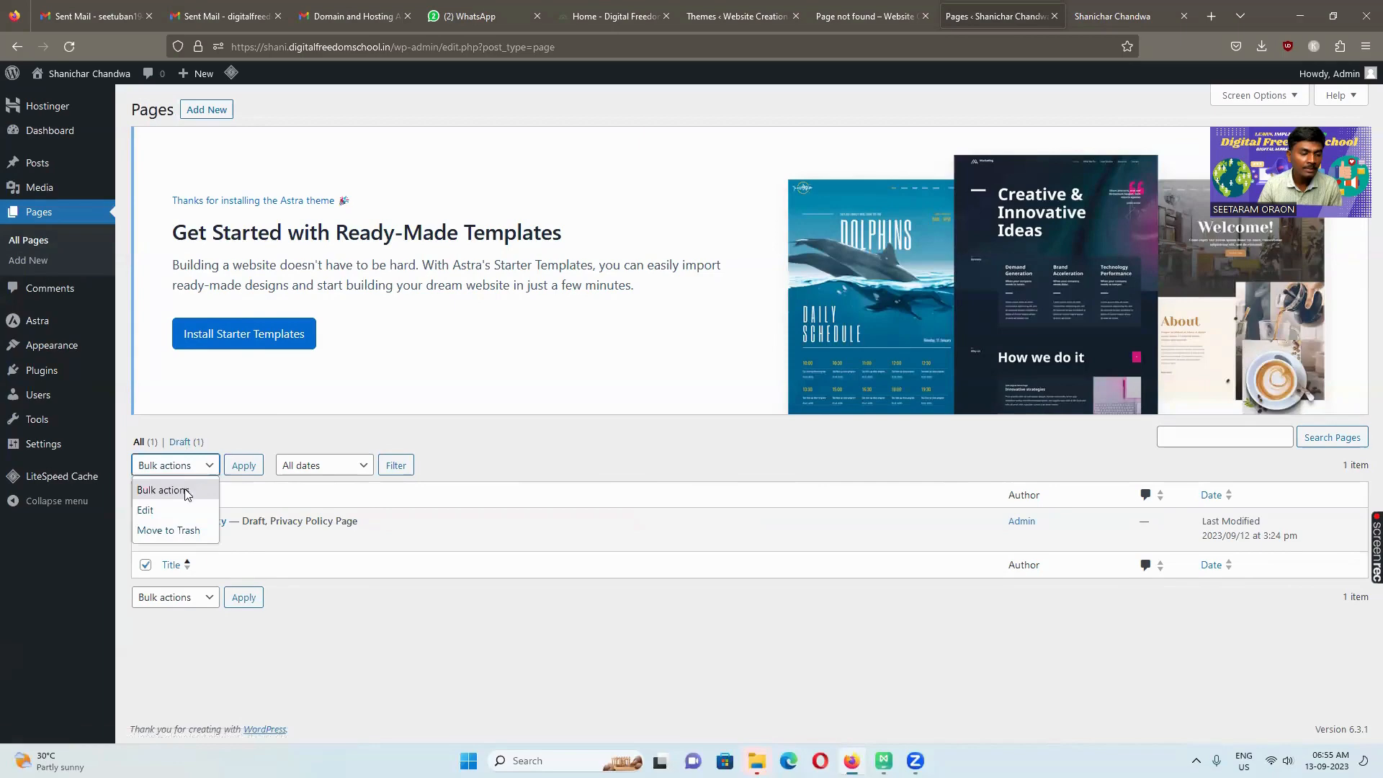
pyautogui.click(173, 530)
pyautogui.click(243, 464)
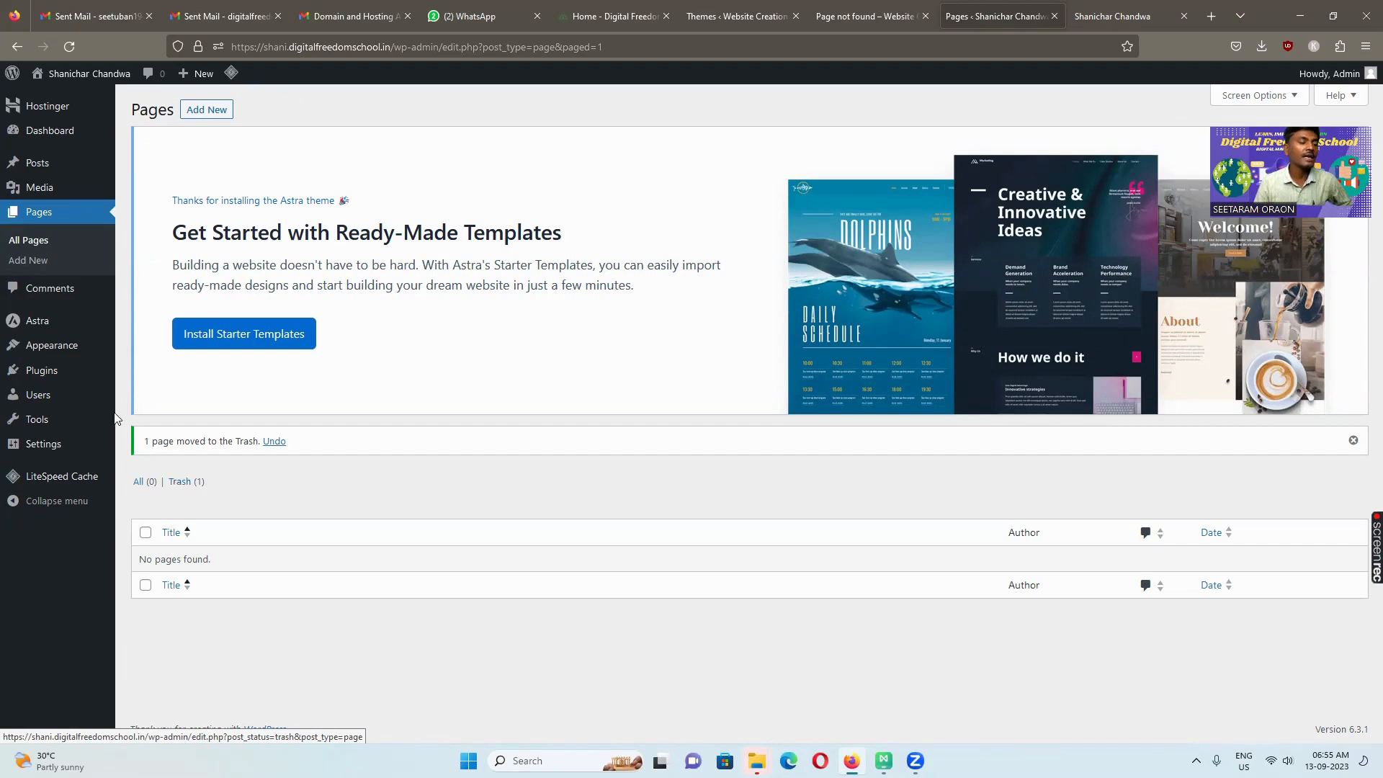
# Check the comments list and the installed themes for leftover default content
pyautogui.click(69, 291)
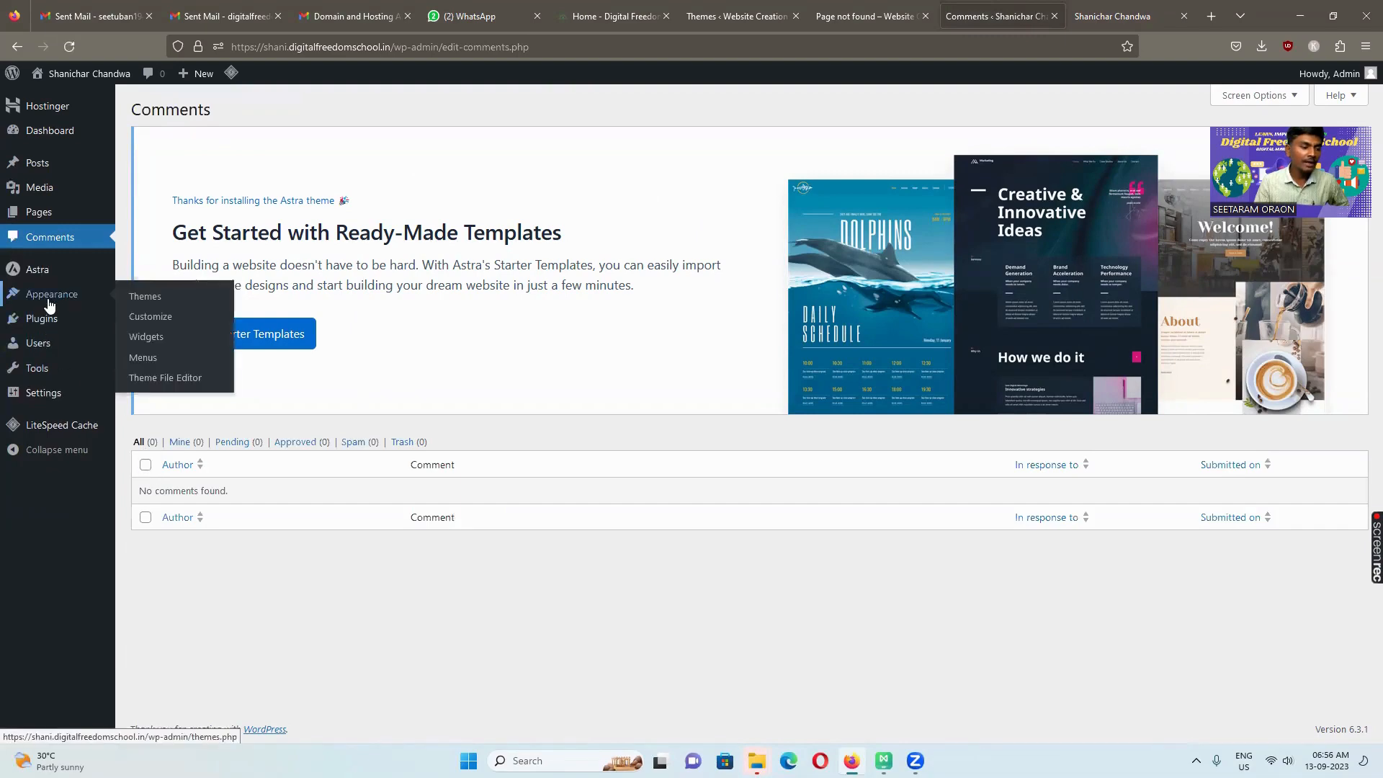
pyautogui.click(50, 299)
pyautogui.scroll(-3, 47, 338)
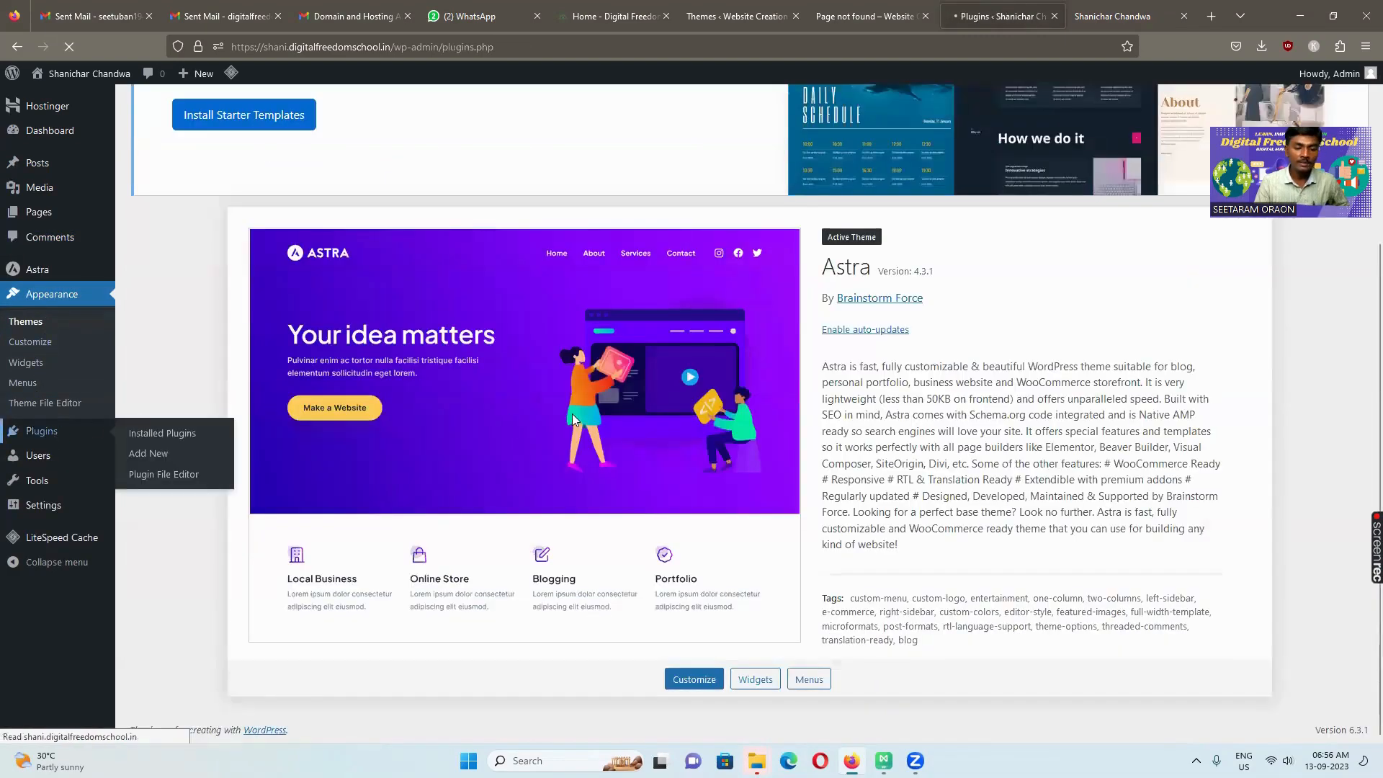
# Select all installed plugins and deactivate them in bulk
pyautogui.scroll(-1, 572, 414)
pyautogui.scroll(-1, 142, 378)
pyautogui.click(148, 371)
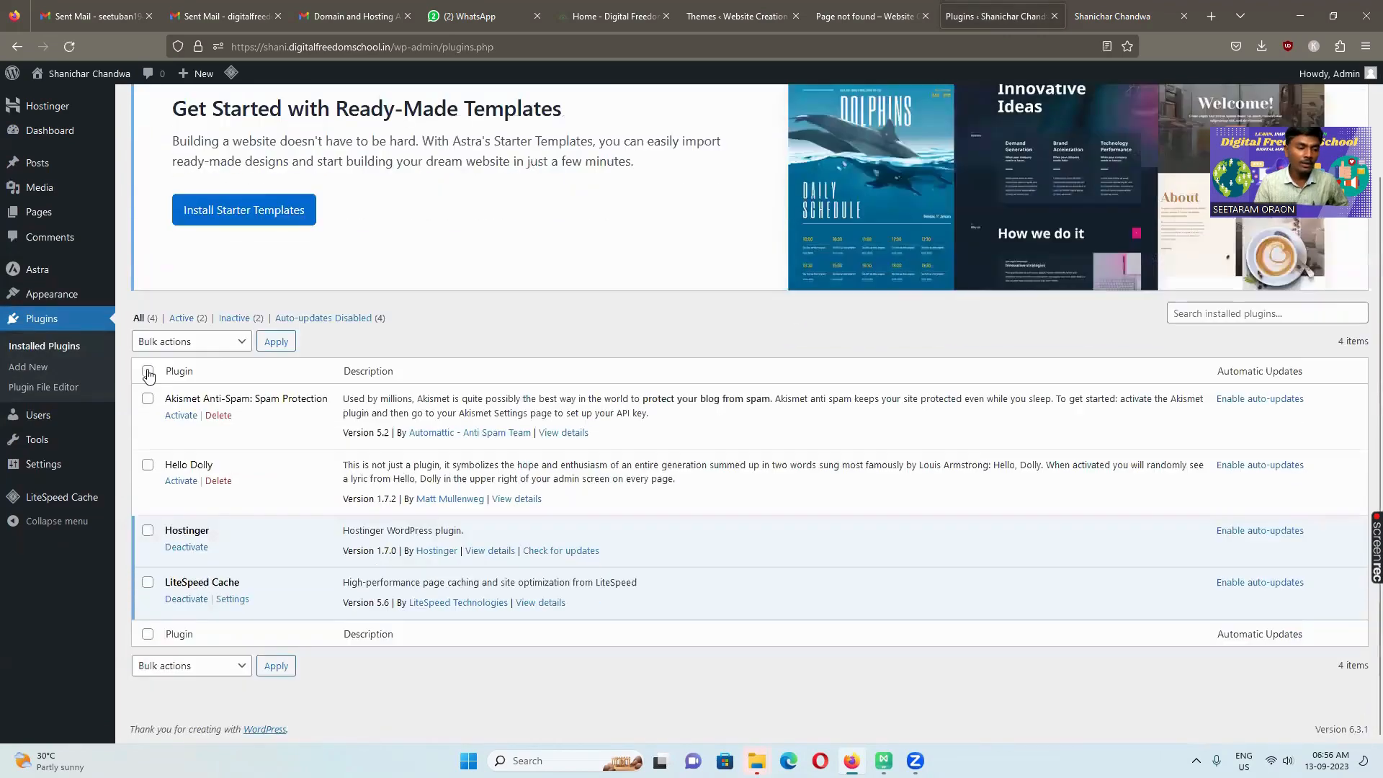
pyautogui.click(189, 343)
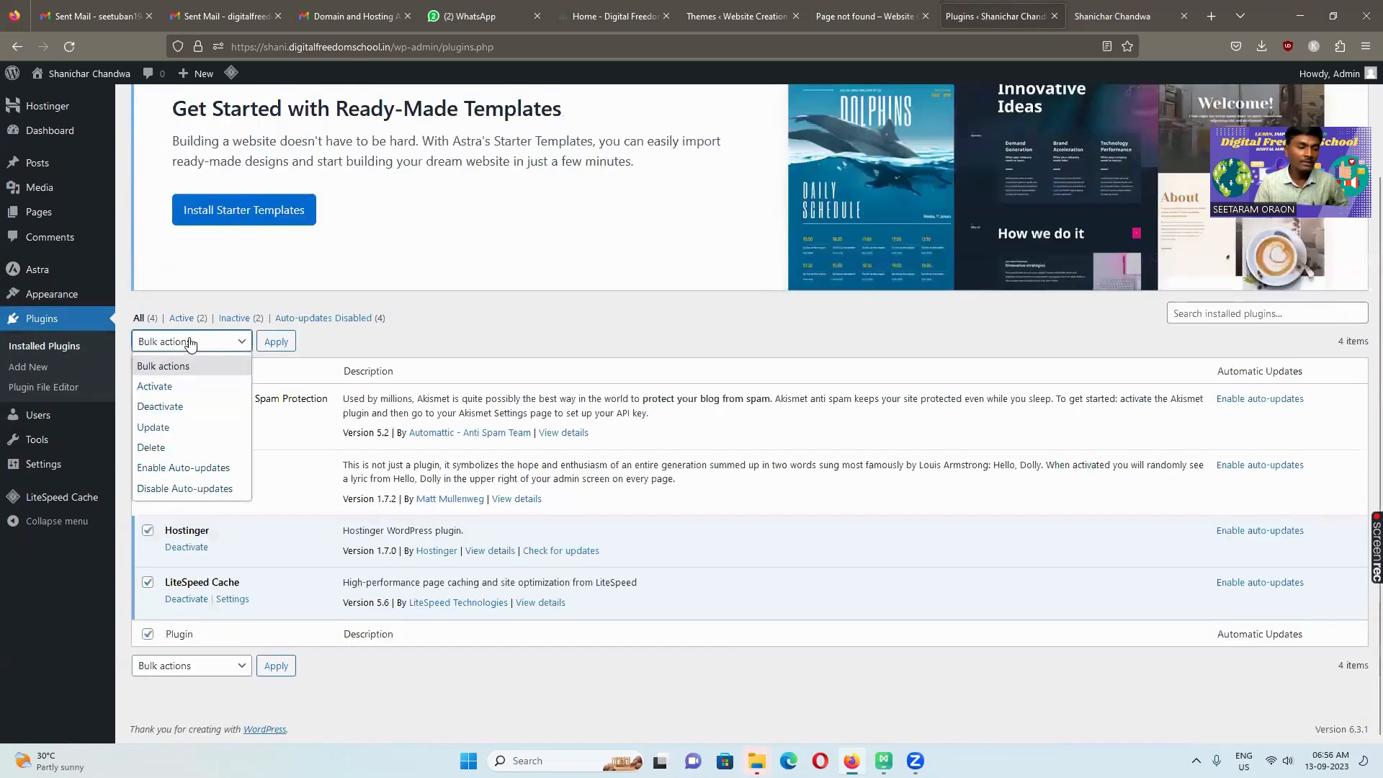
pyautogui.click(169, 414)
pyautogui.click(274, 343)
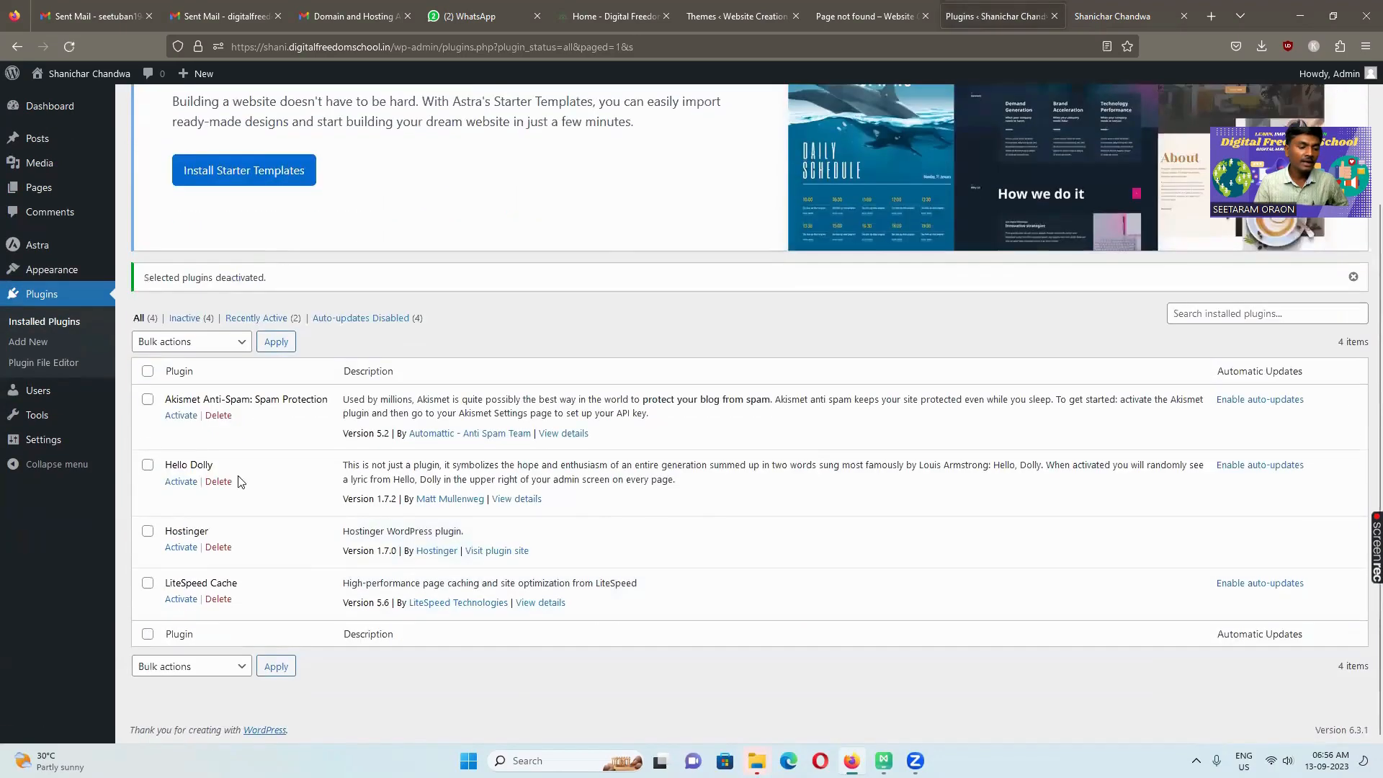
# Bulk-delete all the deactivated plugins: Akismet Anti-Spam, Hello Dolly, Hostinger and LiteSpeed Cache
pyautogui.click(155, 342)
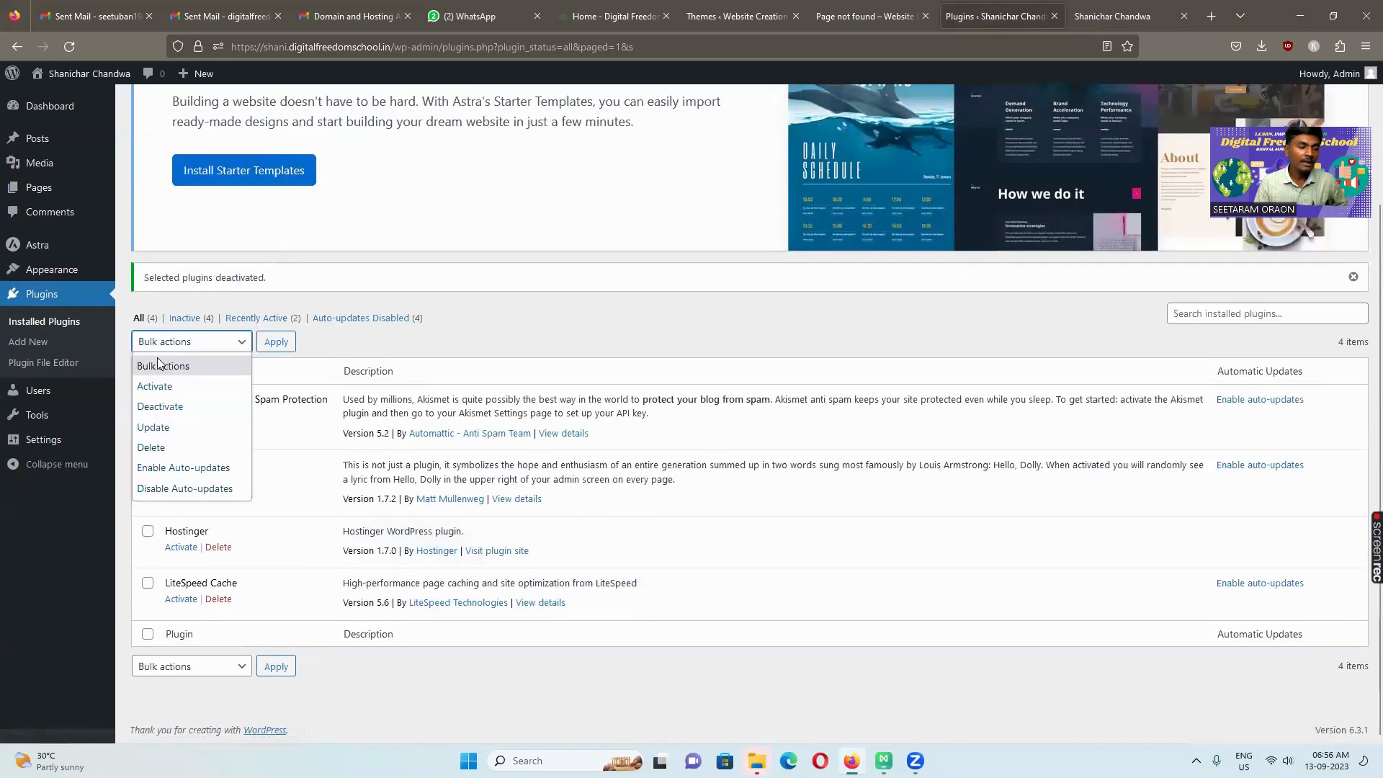
pyautogui.click(162, 452)
pyautogui.click(276, 341)
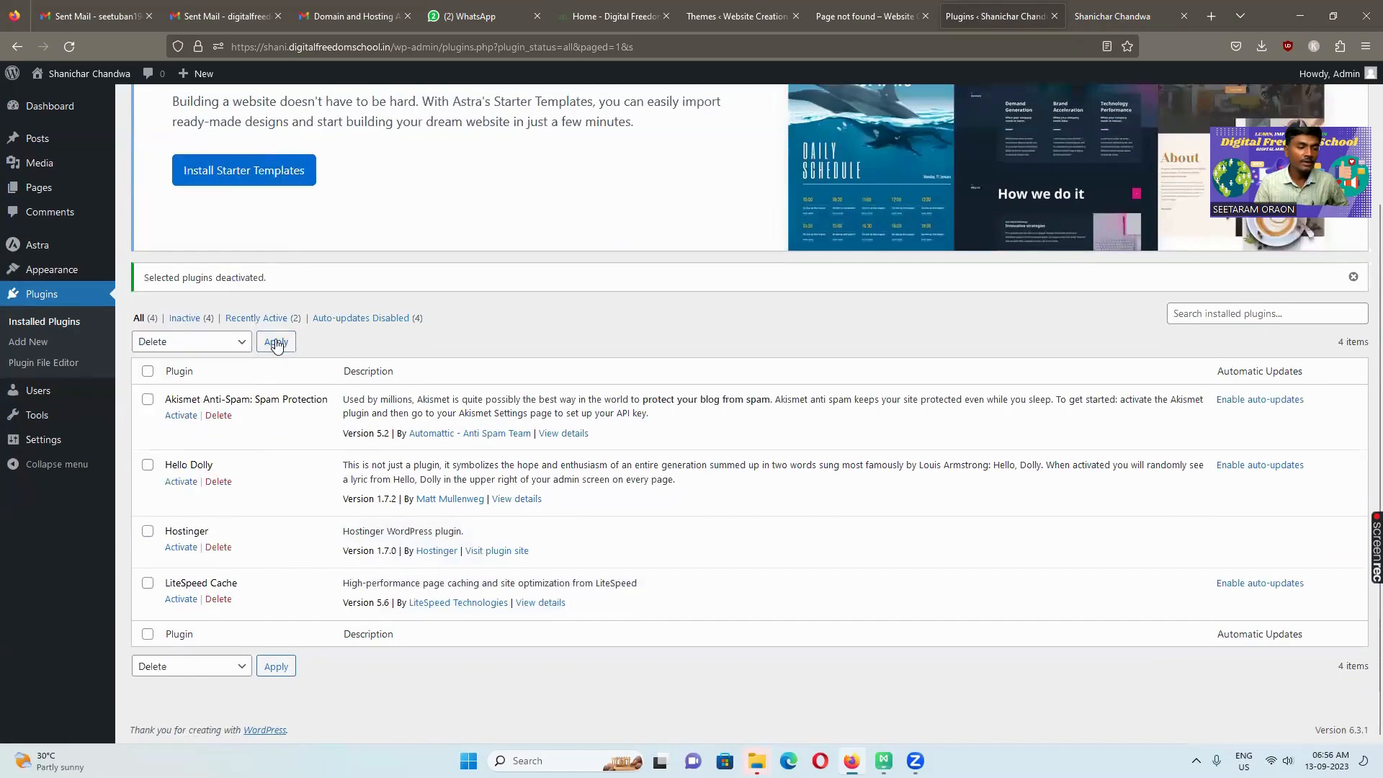
pyautogui.scroll(-3, 490, 388)
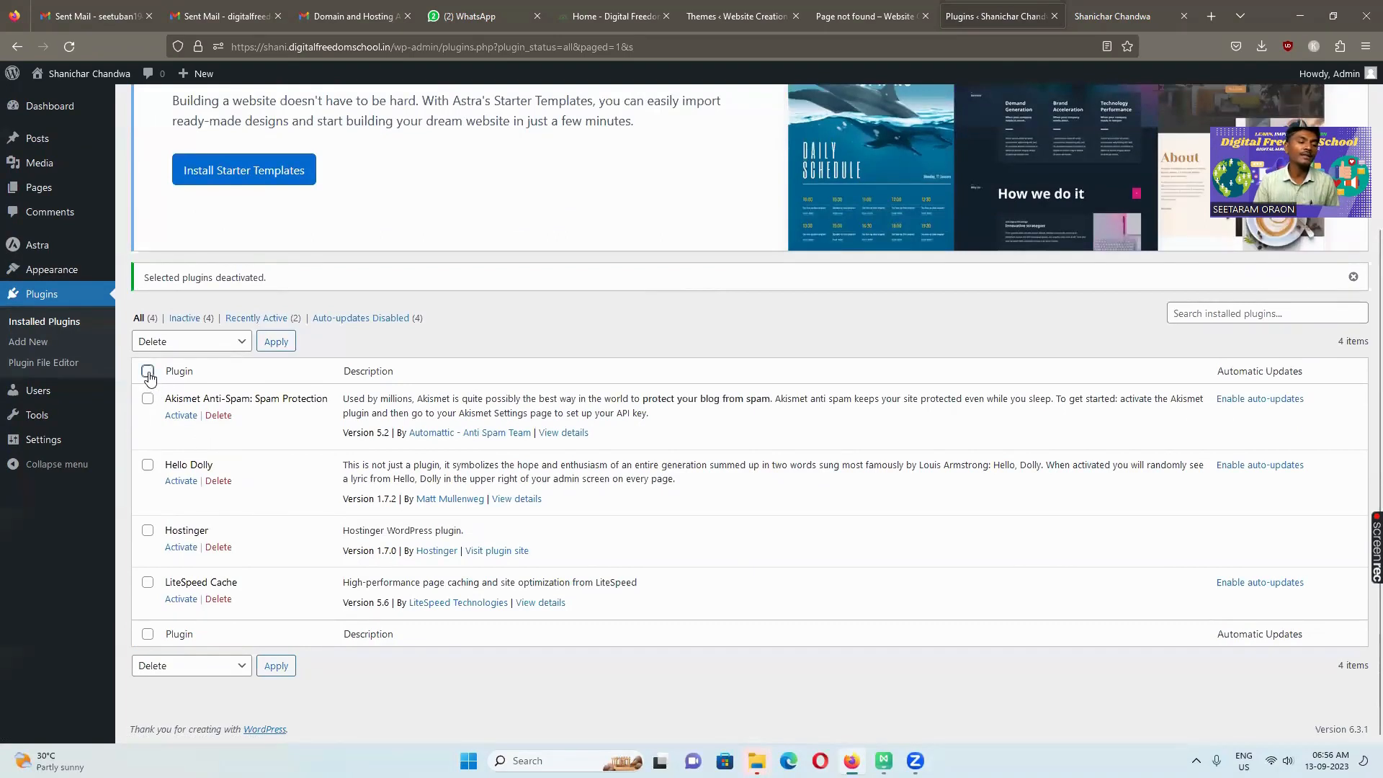
pyautogui.click(148, 371)
pyautogui.click(276, 342)
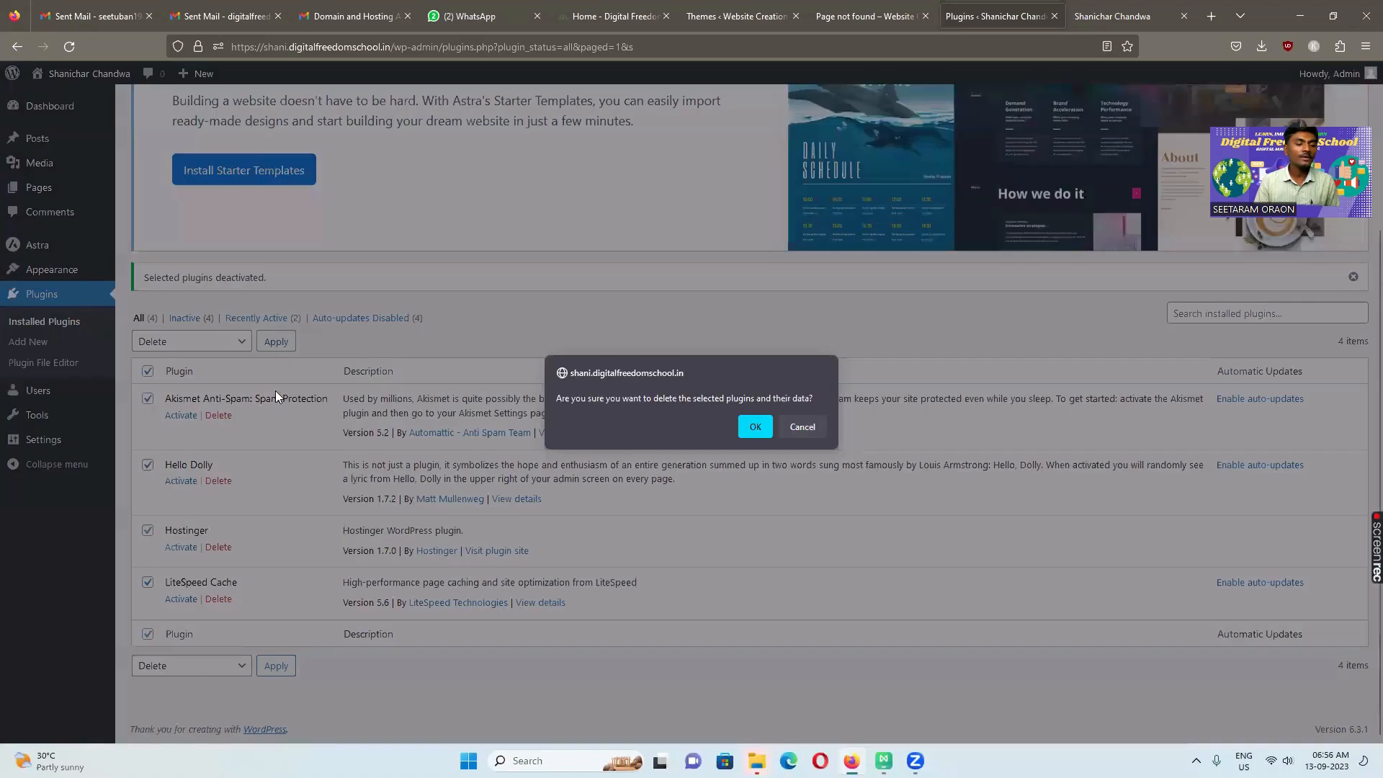
pyautogui.click(763, 428)
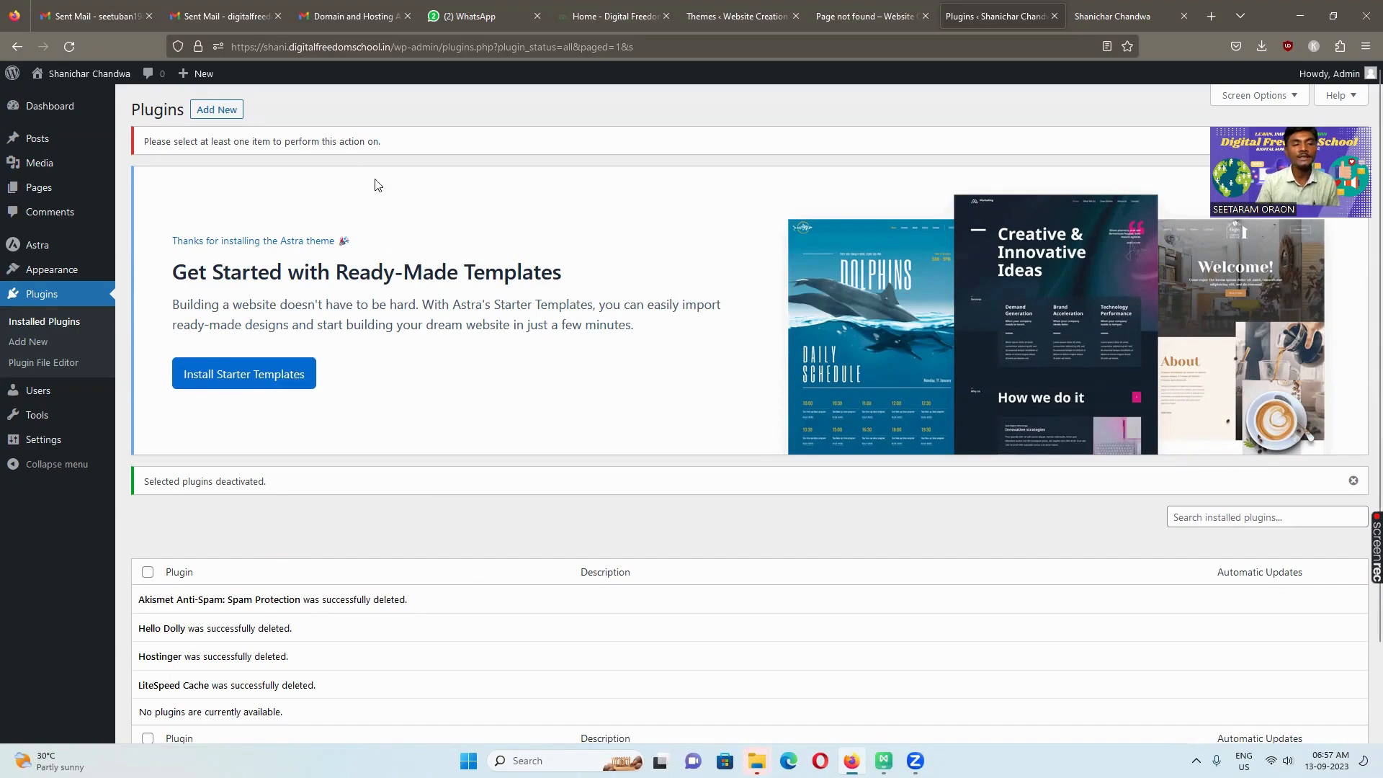
# Search the plugins available to add for "Elementor"
pyautogui.click(224, 114)
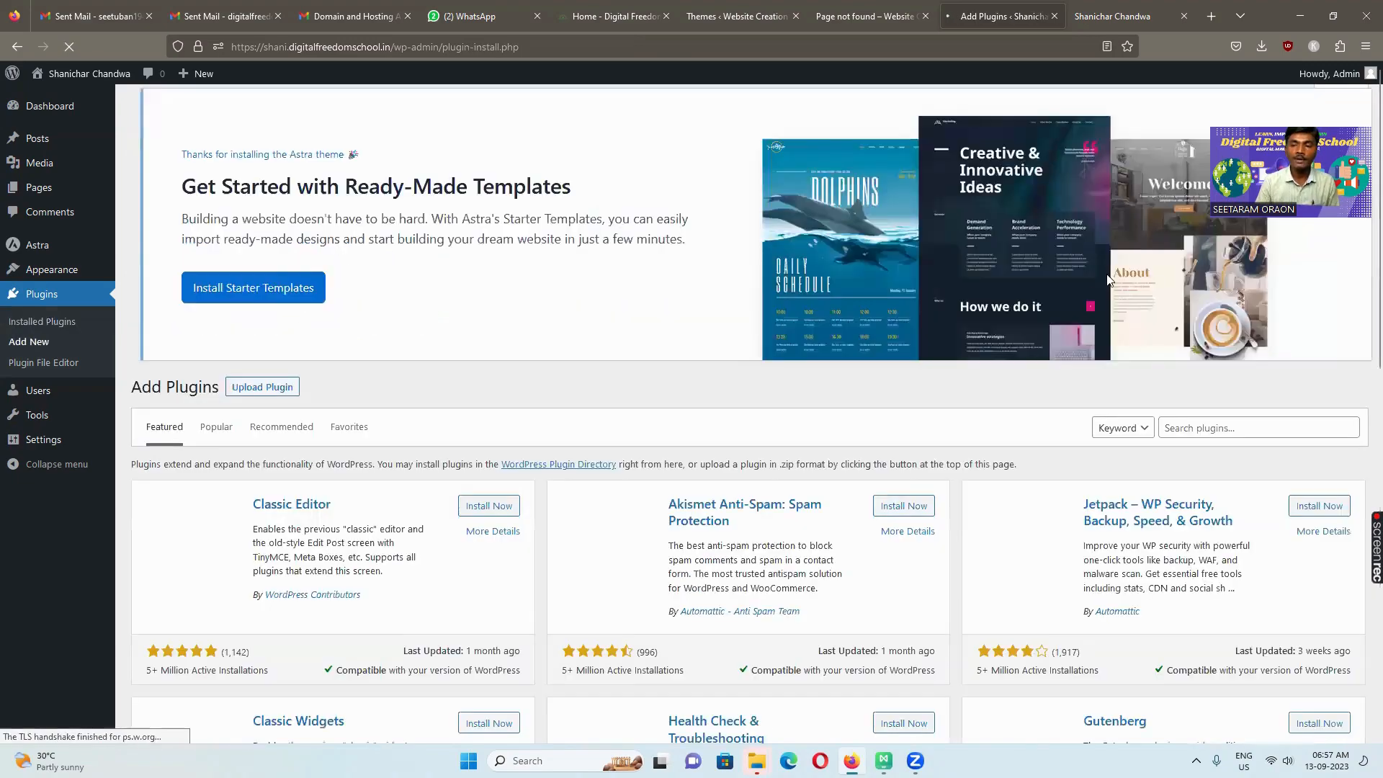
pyautogui.scroll(-4, 558, 509)
pyautogui.scroll(4, 1261, 379)
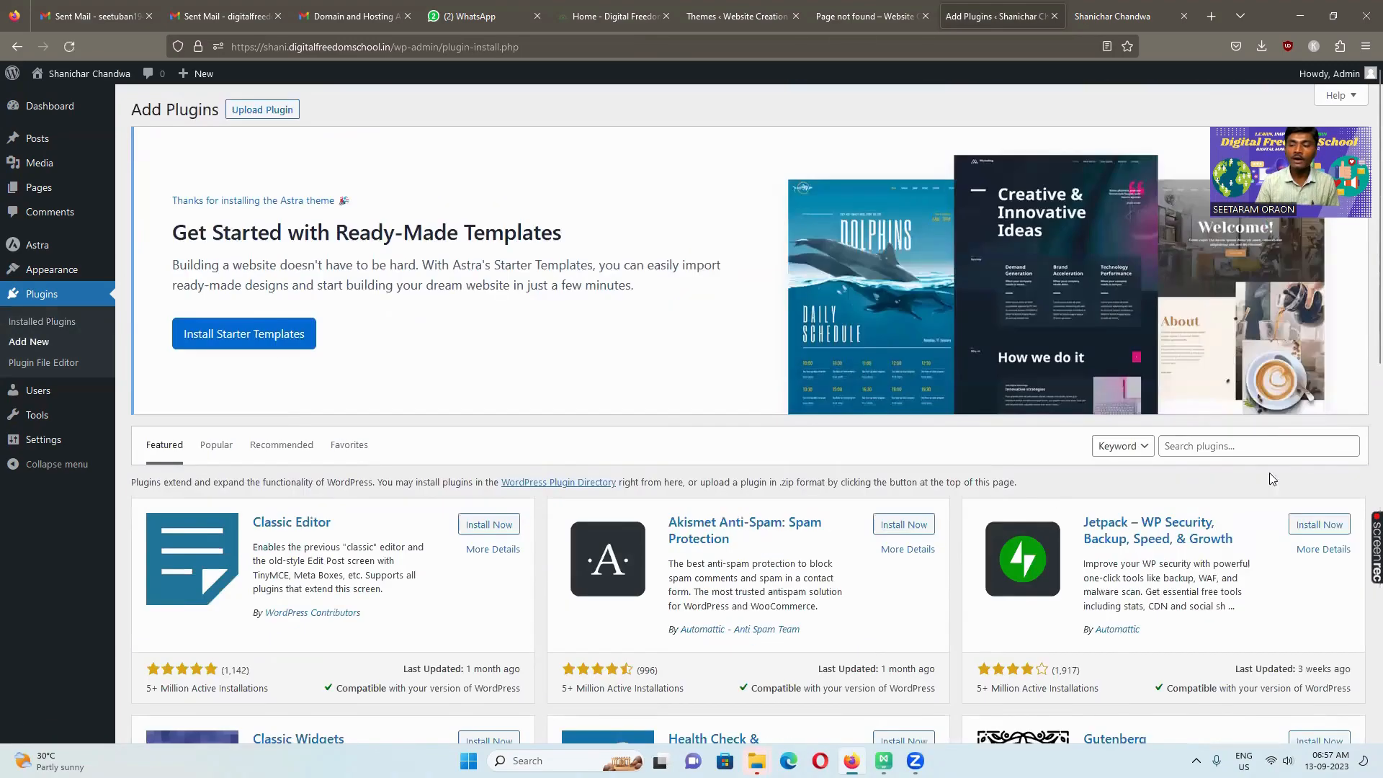
pyautogui.click(1231, 444)
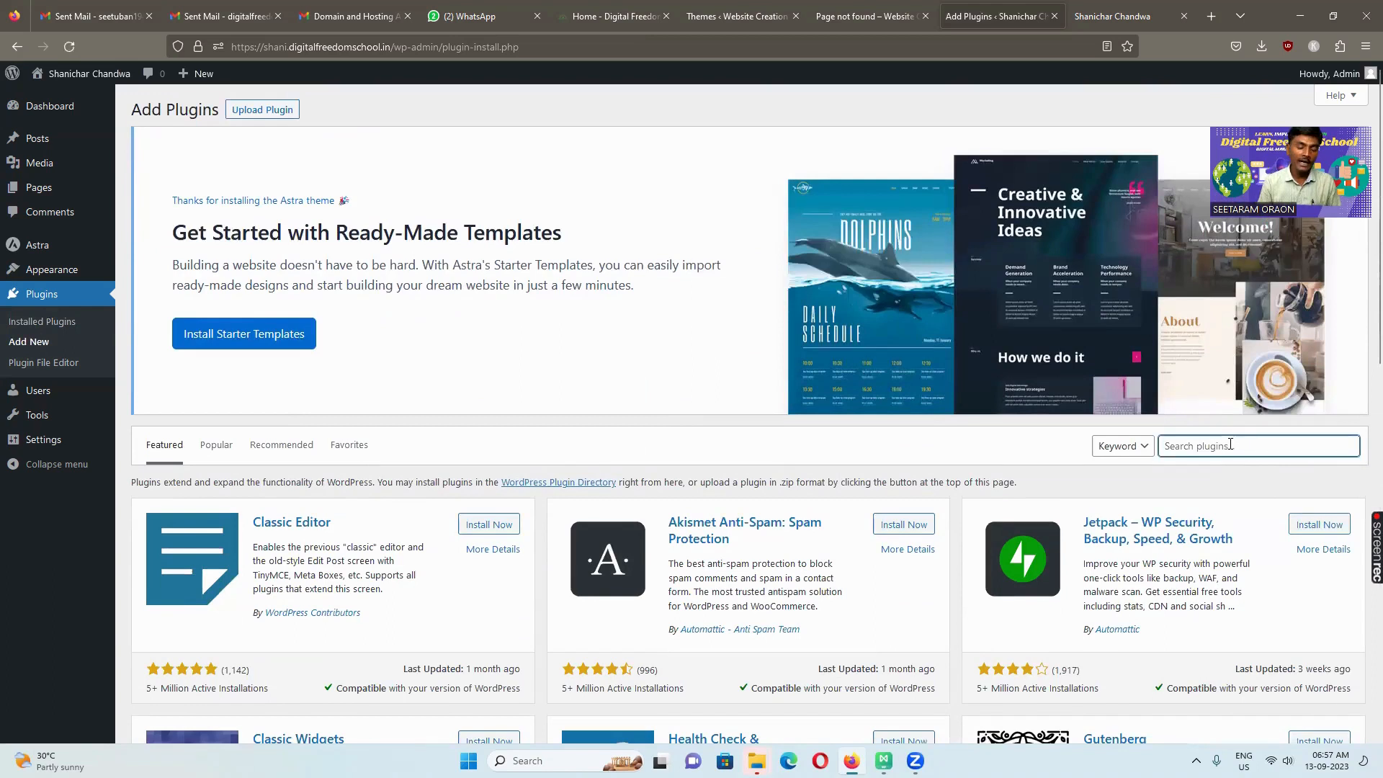
pyautogui.write('E')
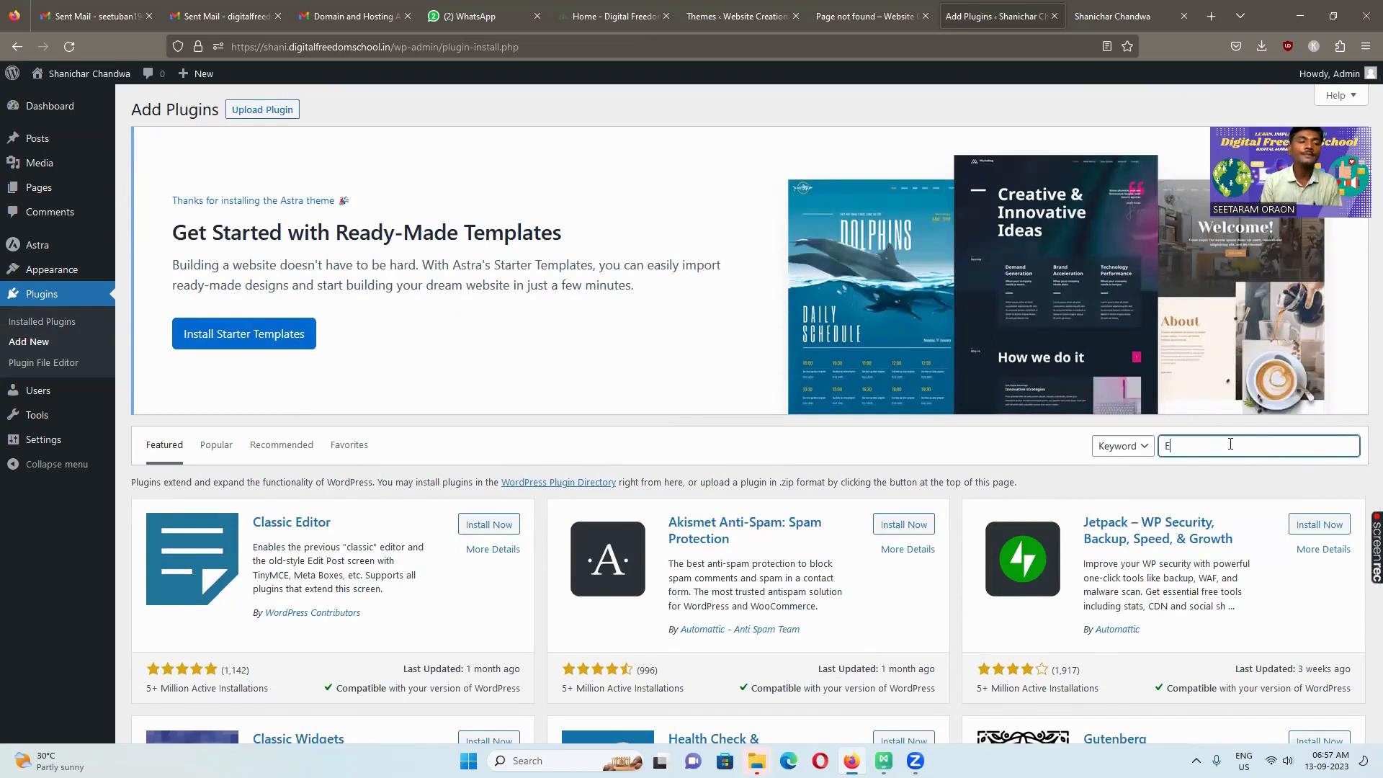
pyautogui.write('lementor')
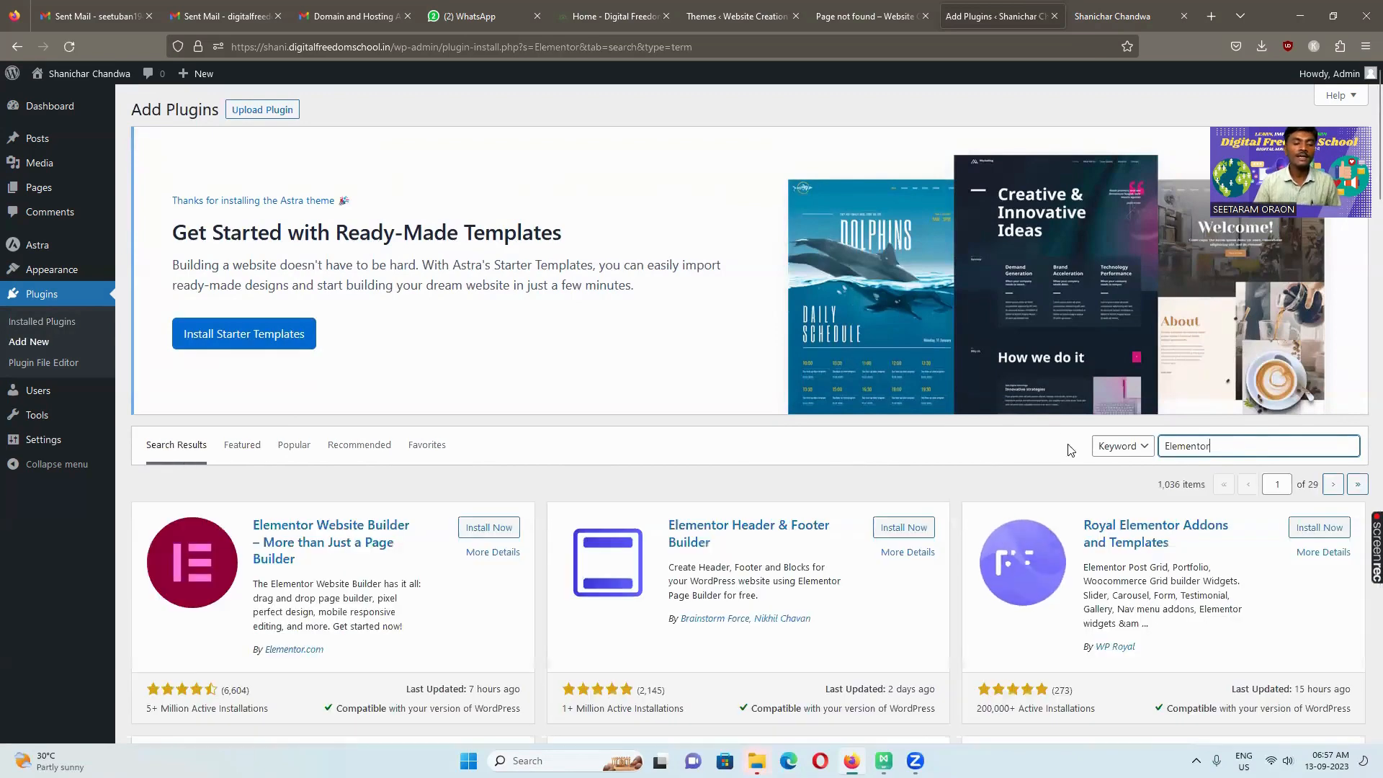
# Install and activate the Elementor Website Builder plugin from the search results
pyautogui.scroll(-3, 664, 391)
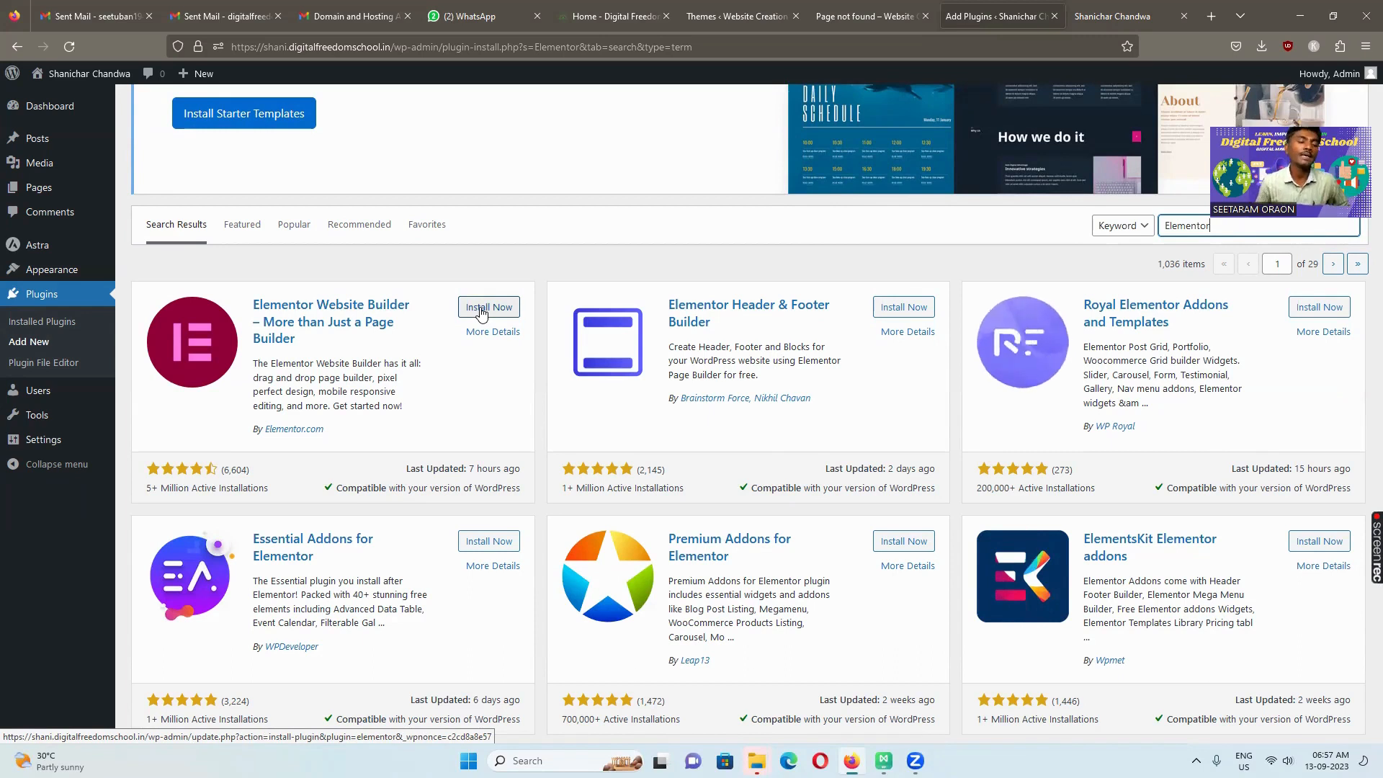
pyautogui.click(482, 311)
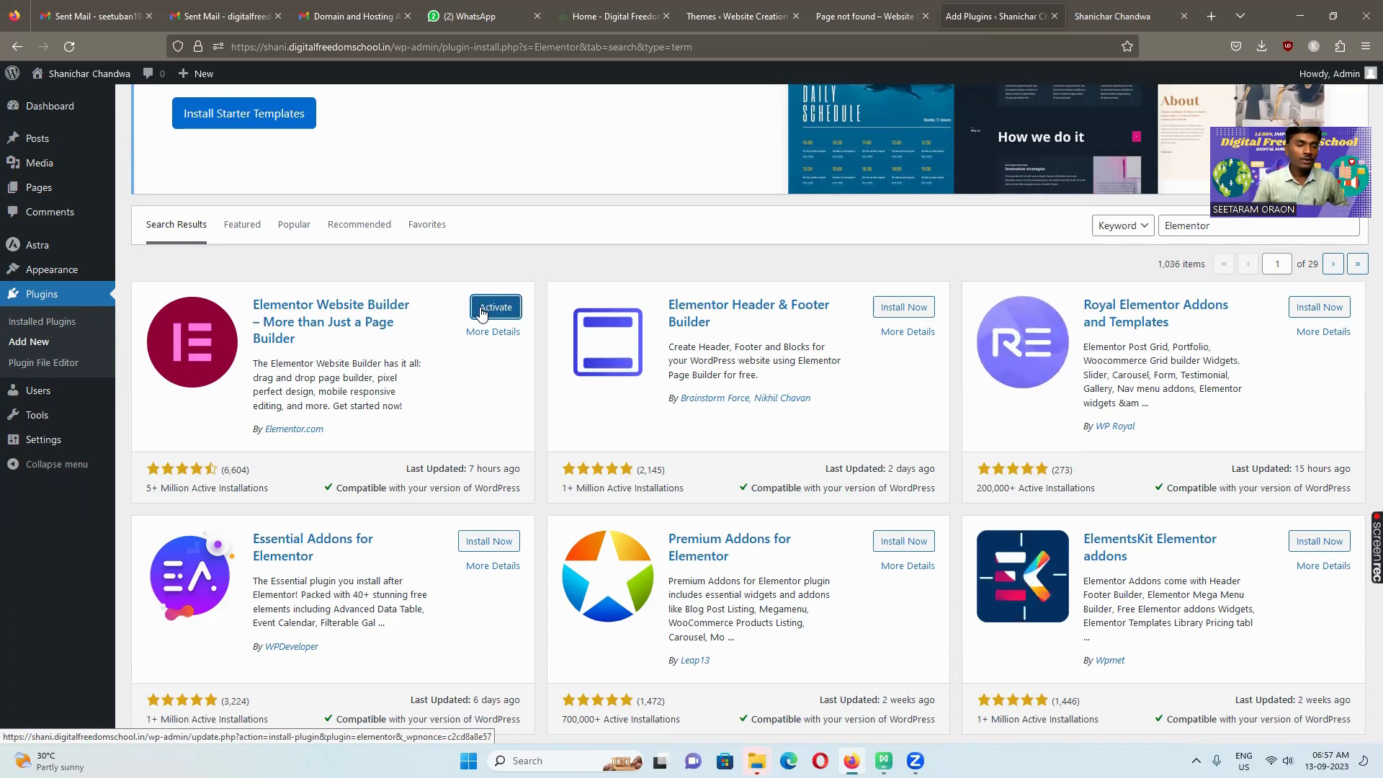
pyautogui.click(480, 309)
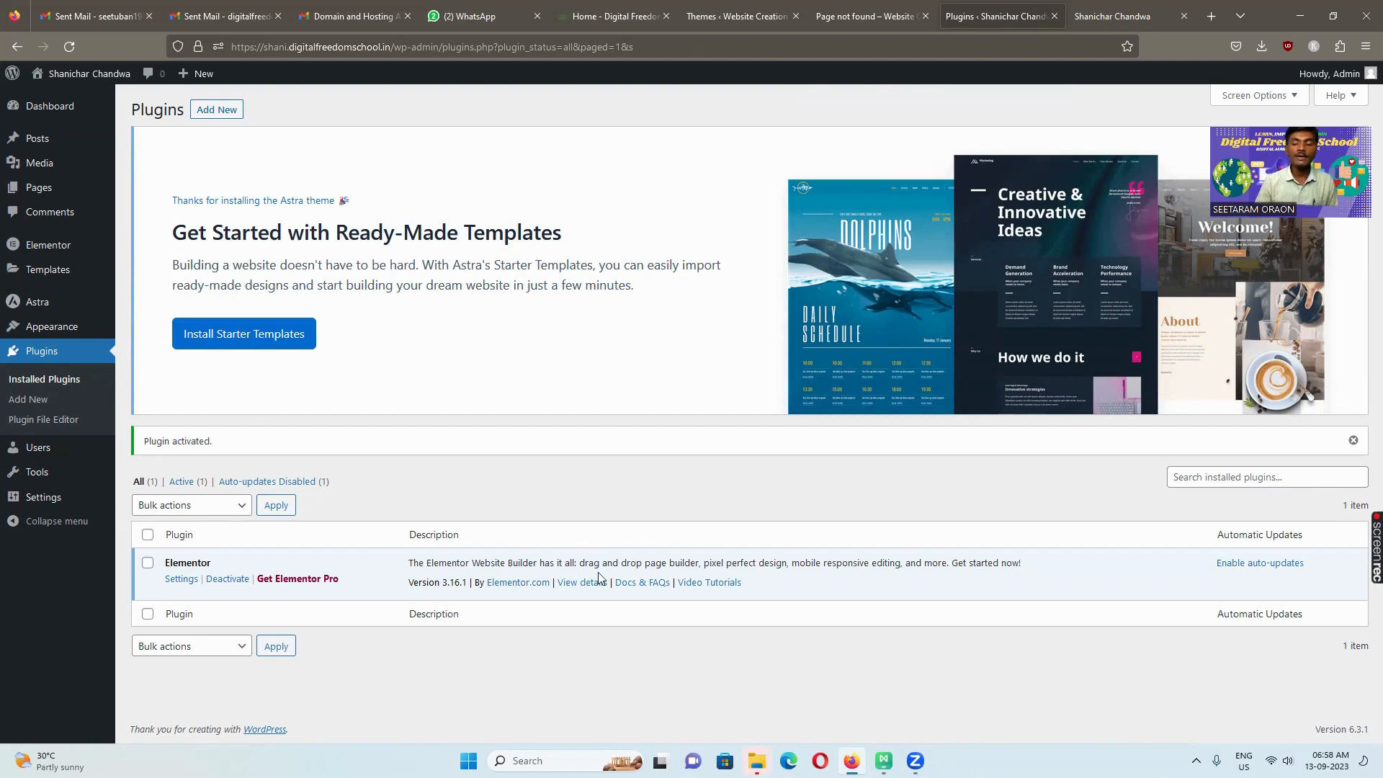
# Enable automatic updates for the Elementor plugin
pyautogui.click(1251, 569)
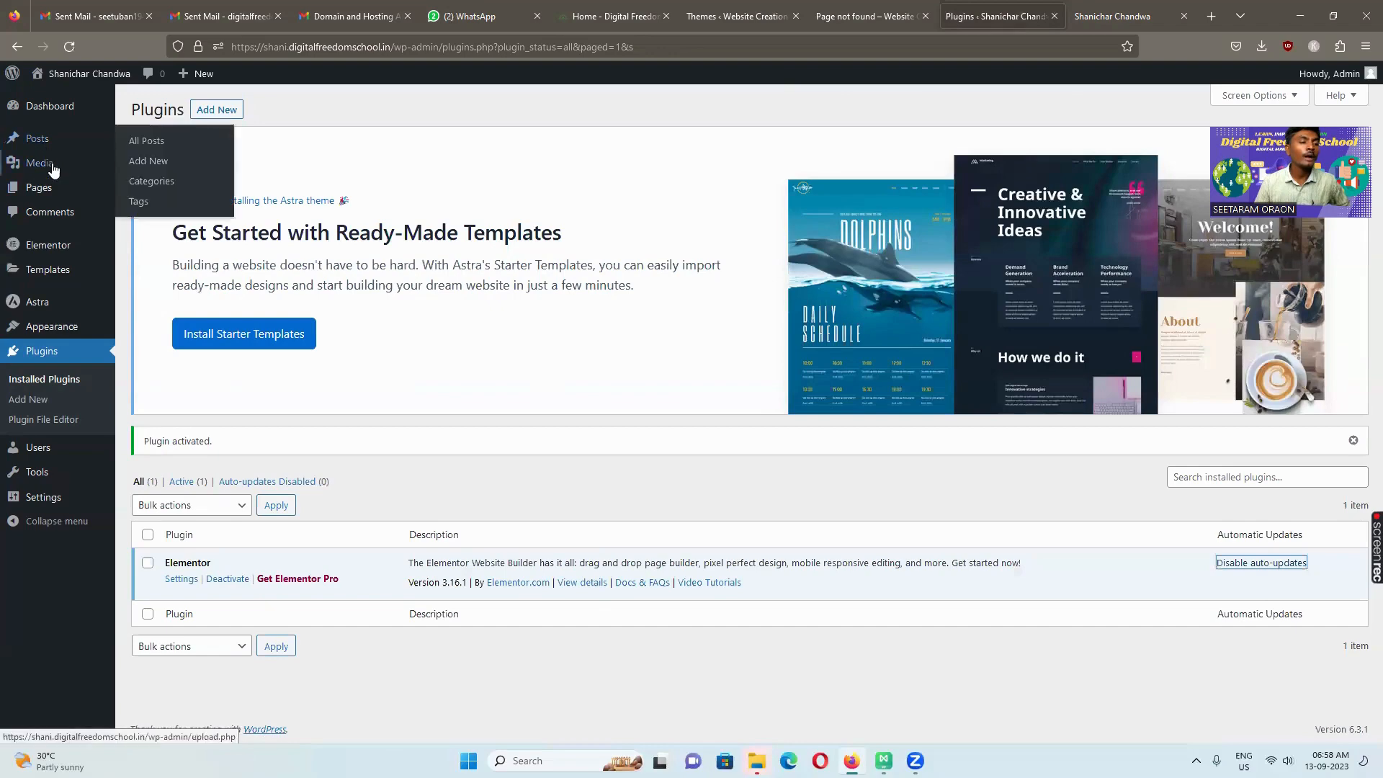
# Create a new page titled "Home Page" and publish it
pyautogui.moveTo(48, 193)
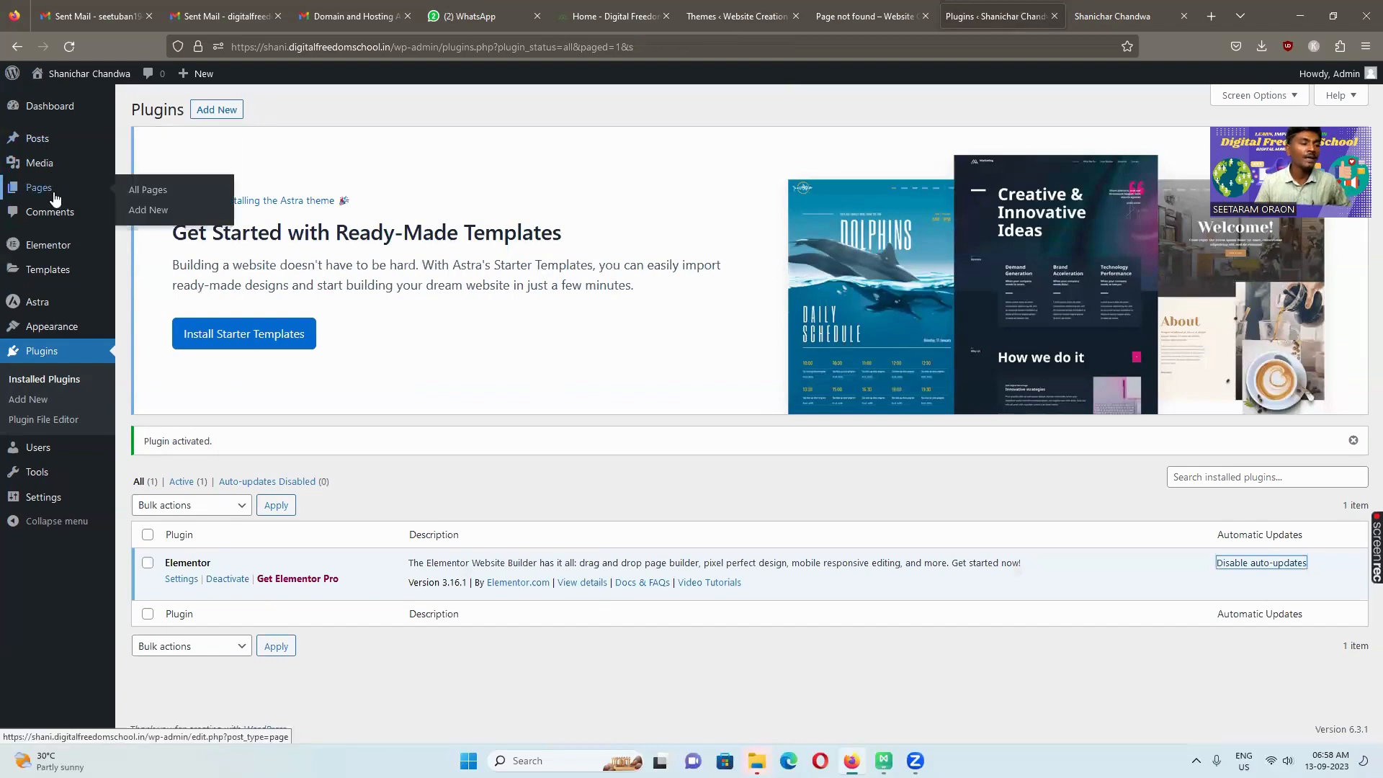
pyautogui.click(52, 192)
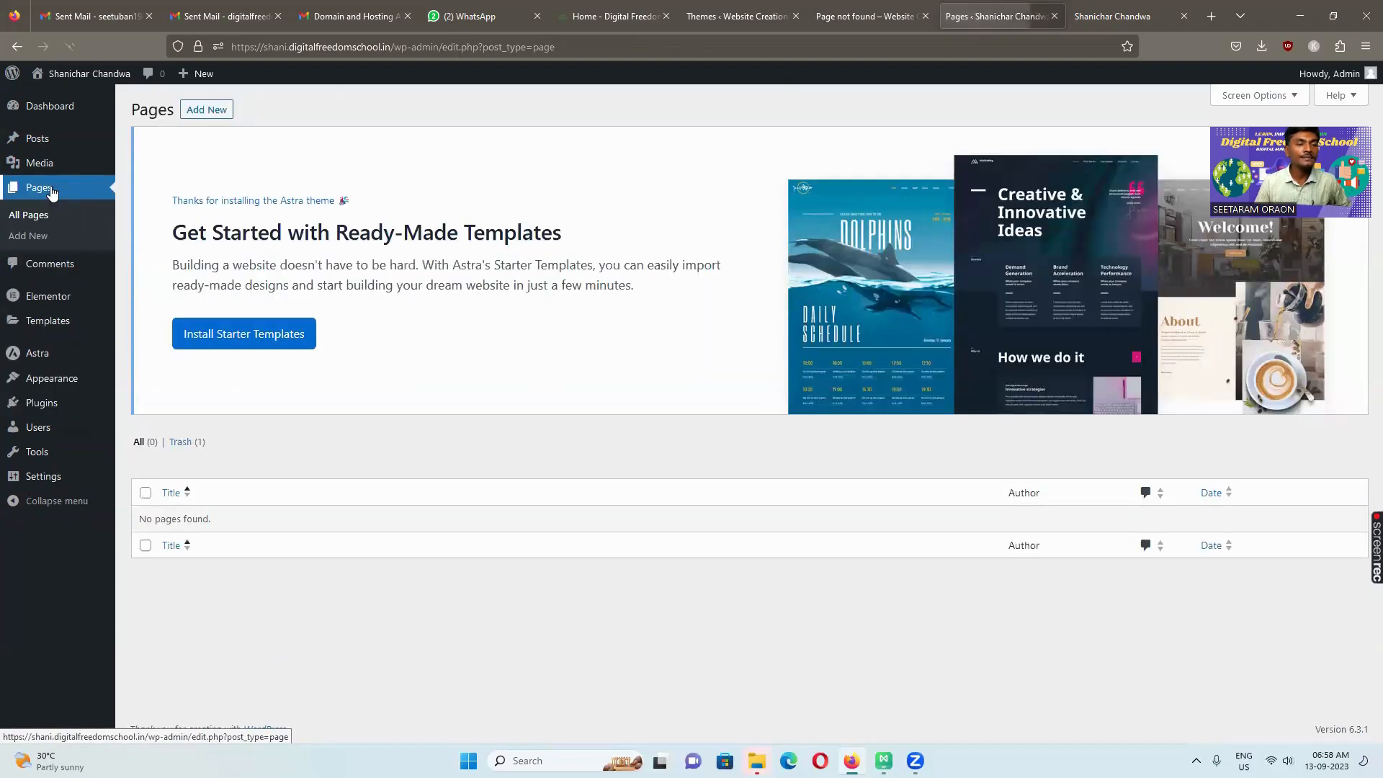
pyautogui.click(206, 112)
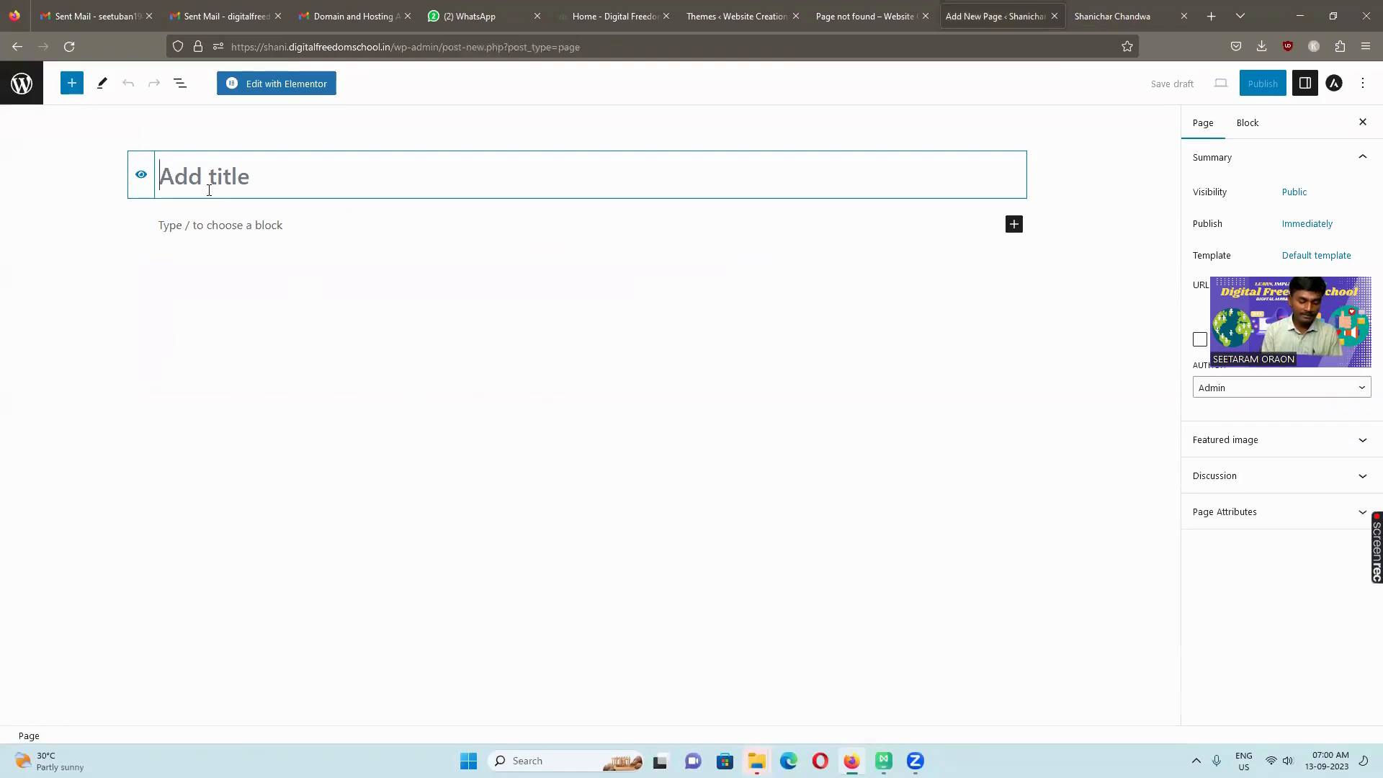
pyautogui.write('Home')
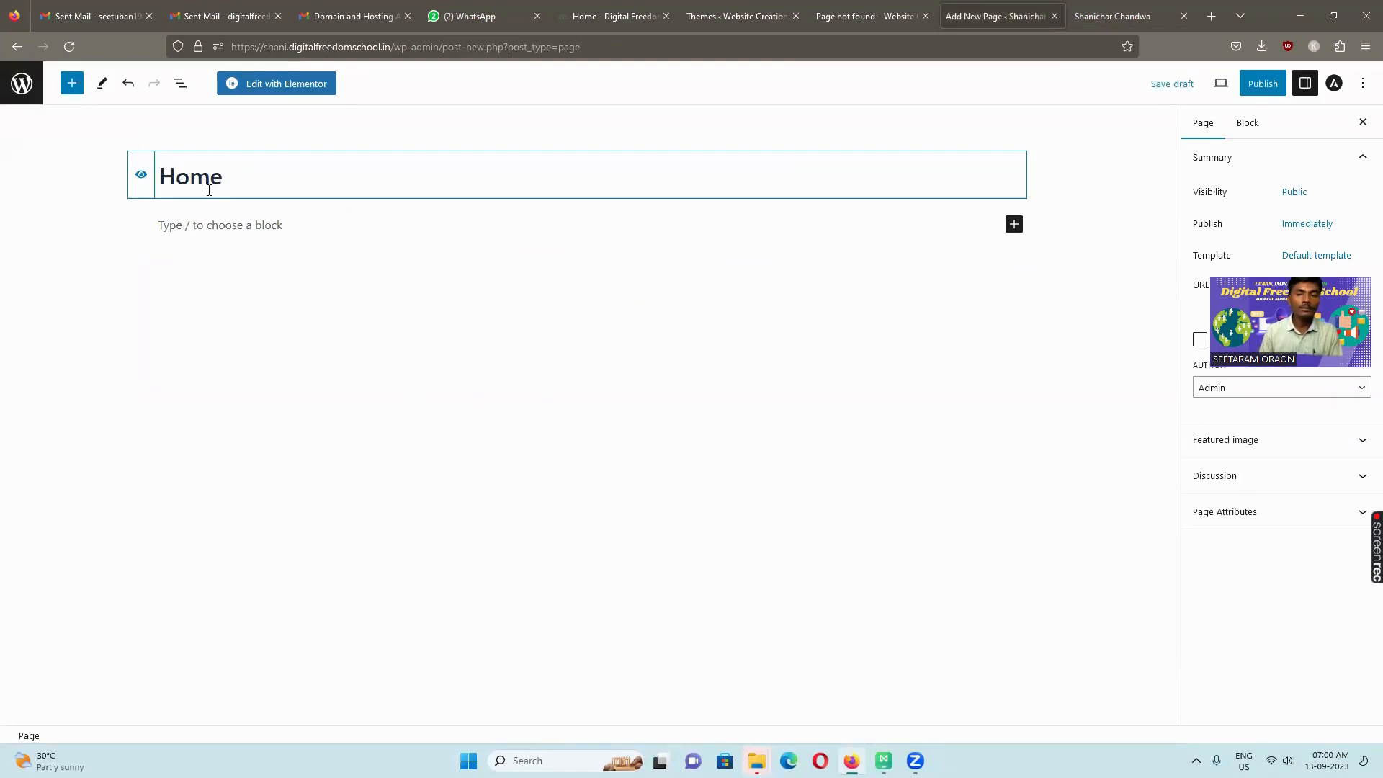
pyautogui.write(' Page')
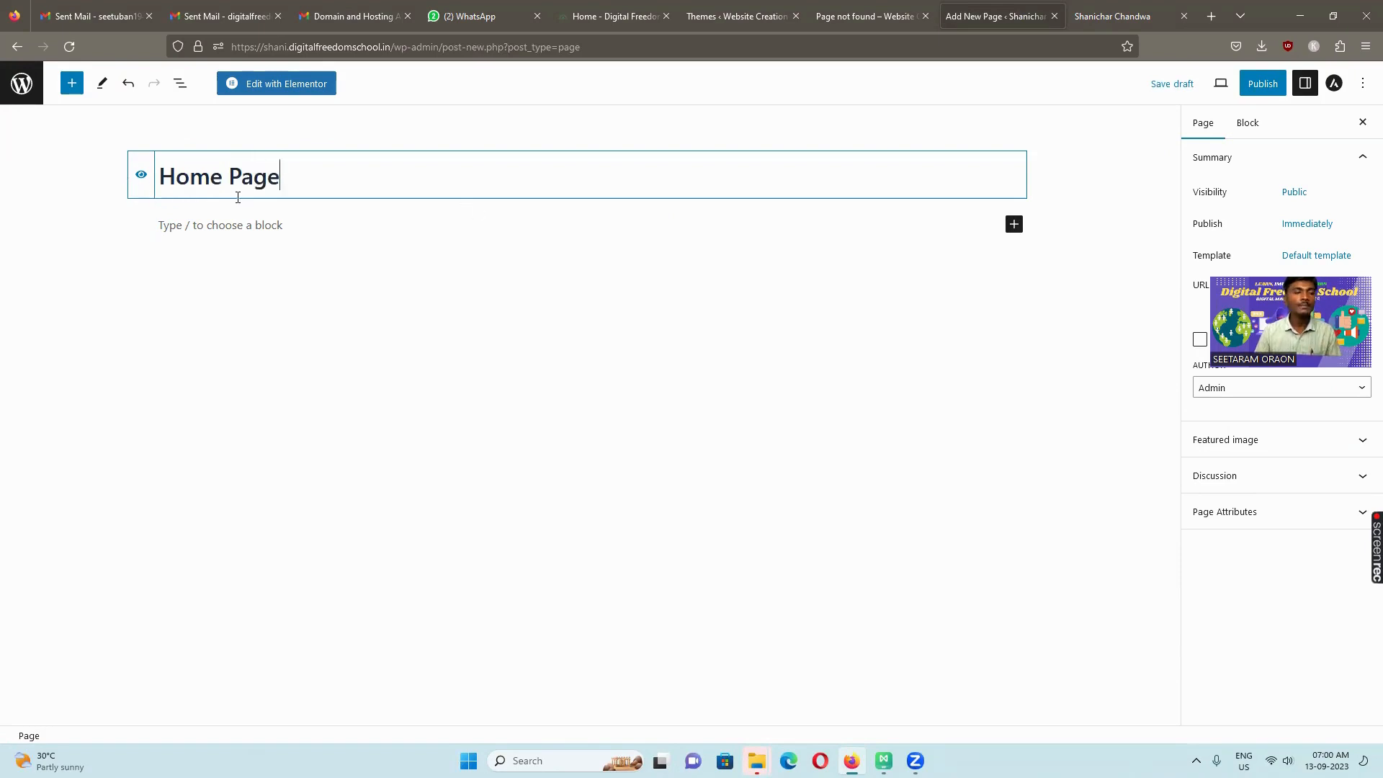
pyautogui.click(1271, 92)
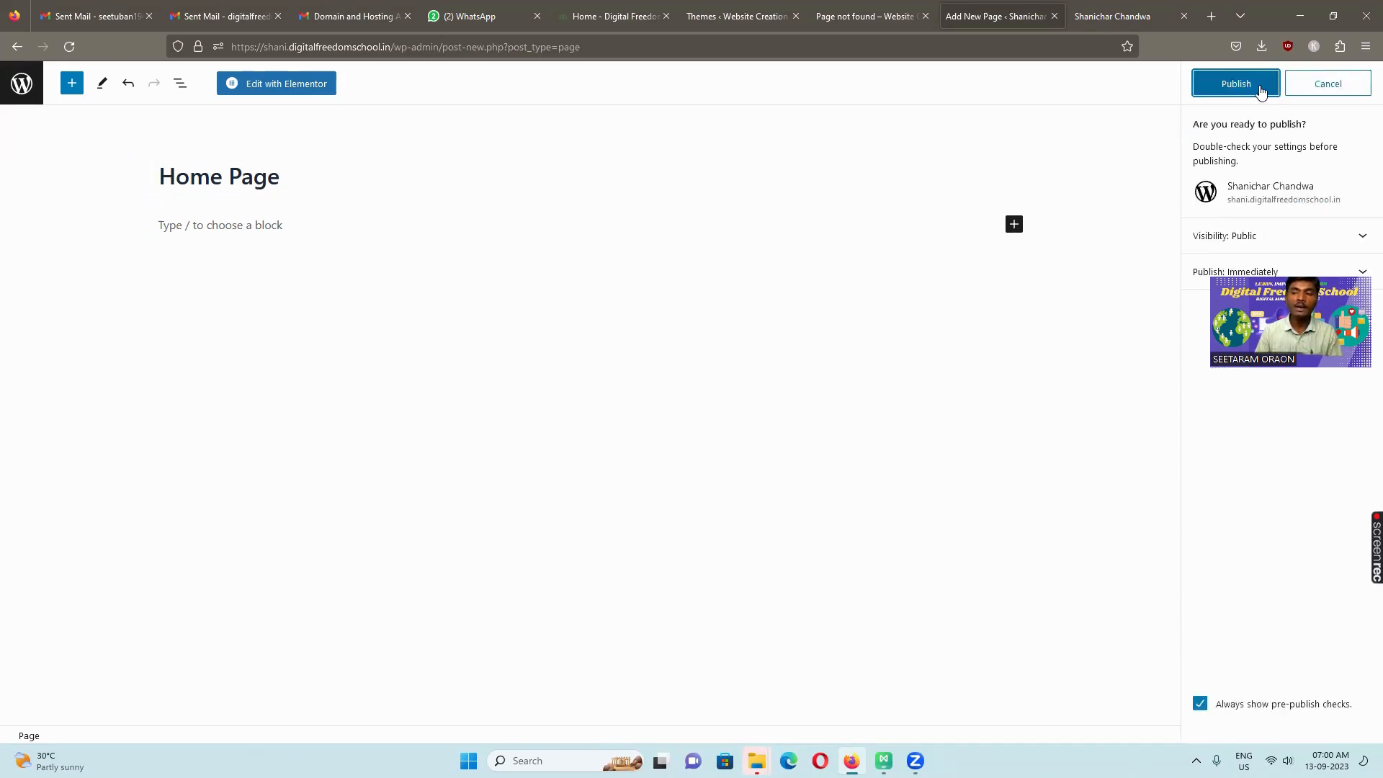
pyautogui.click(1260, 90)
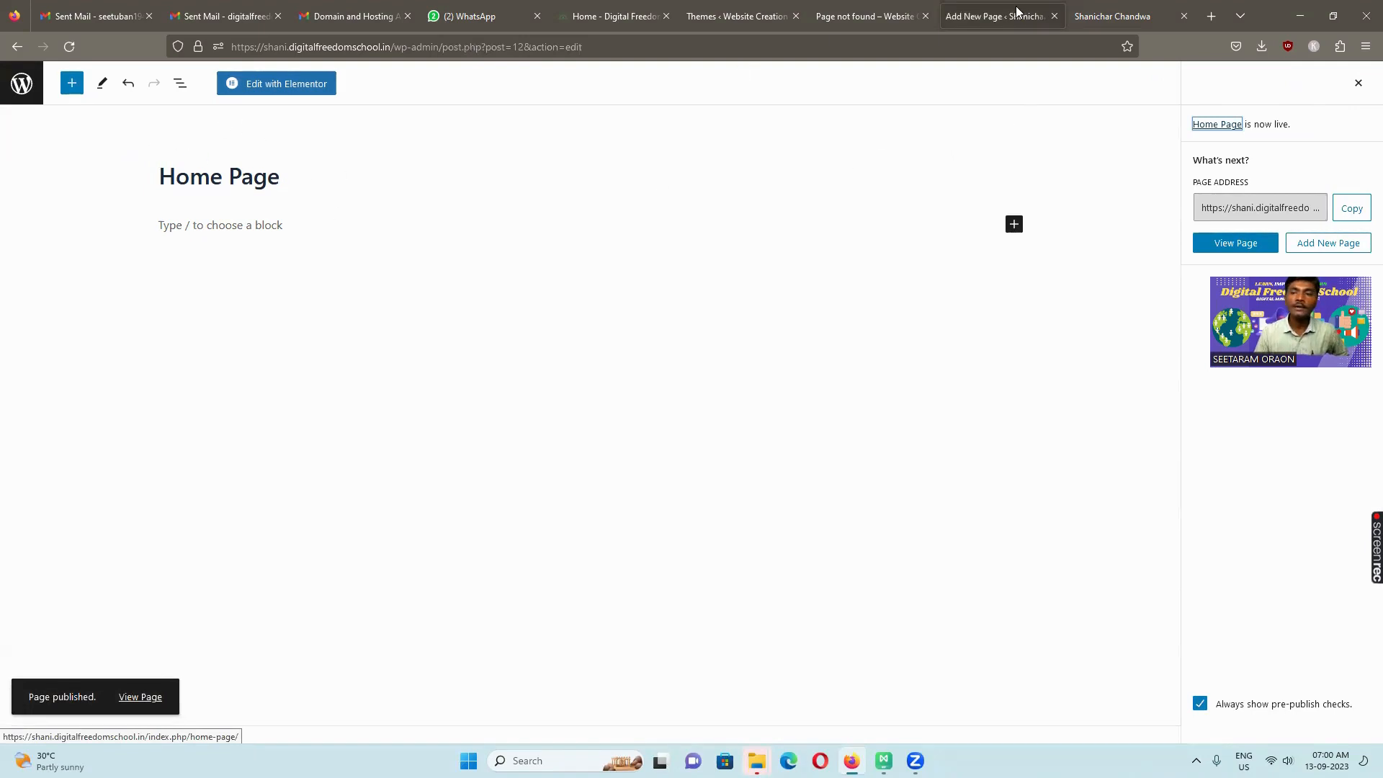
# Reload the live site's front page to check its navigation menu for Home Page, and return to the page editor
pyautogui.click(1091, 22)
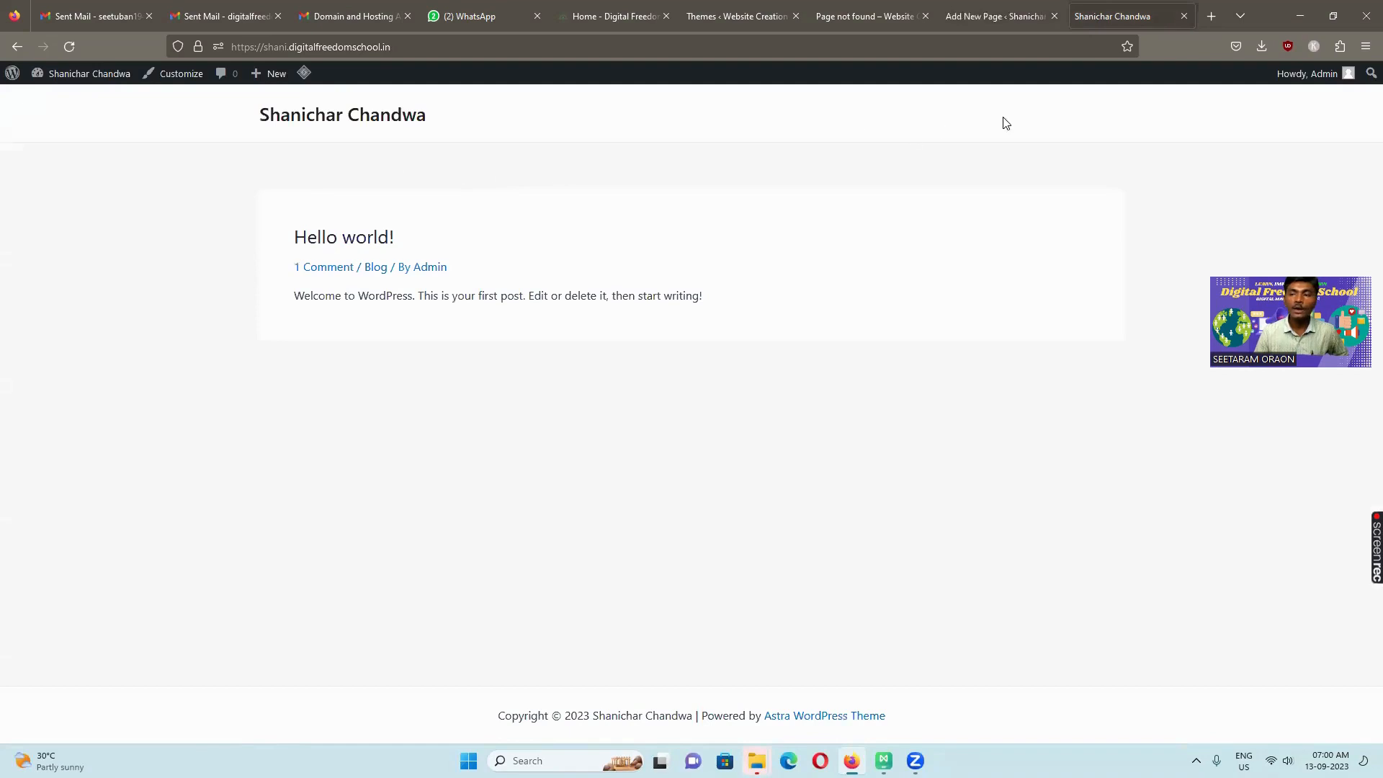
pyautogui.click(71, 48)
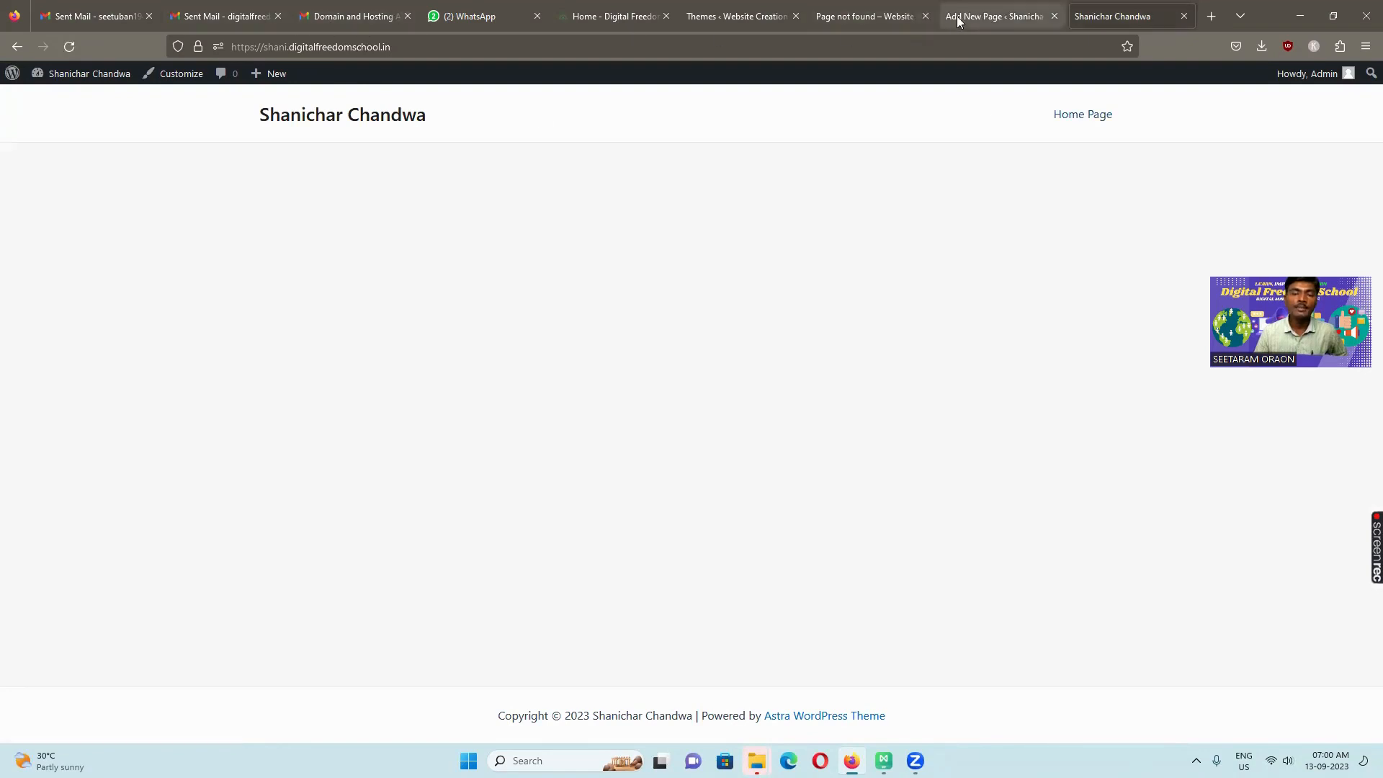
pyautogui.click(994, 16)
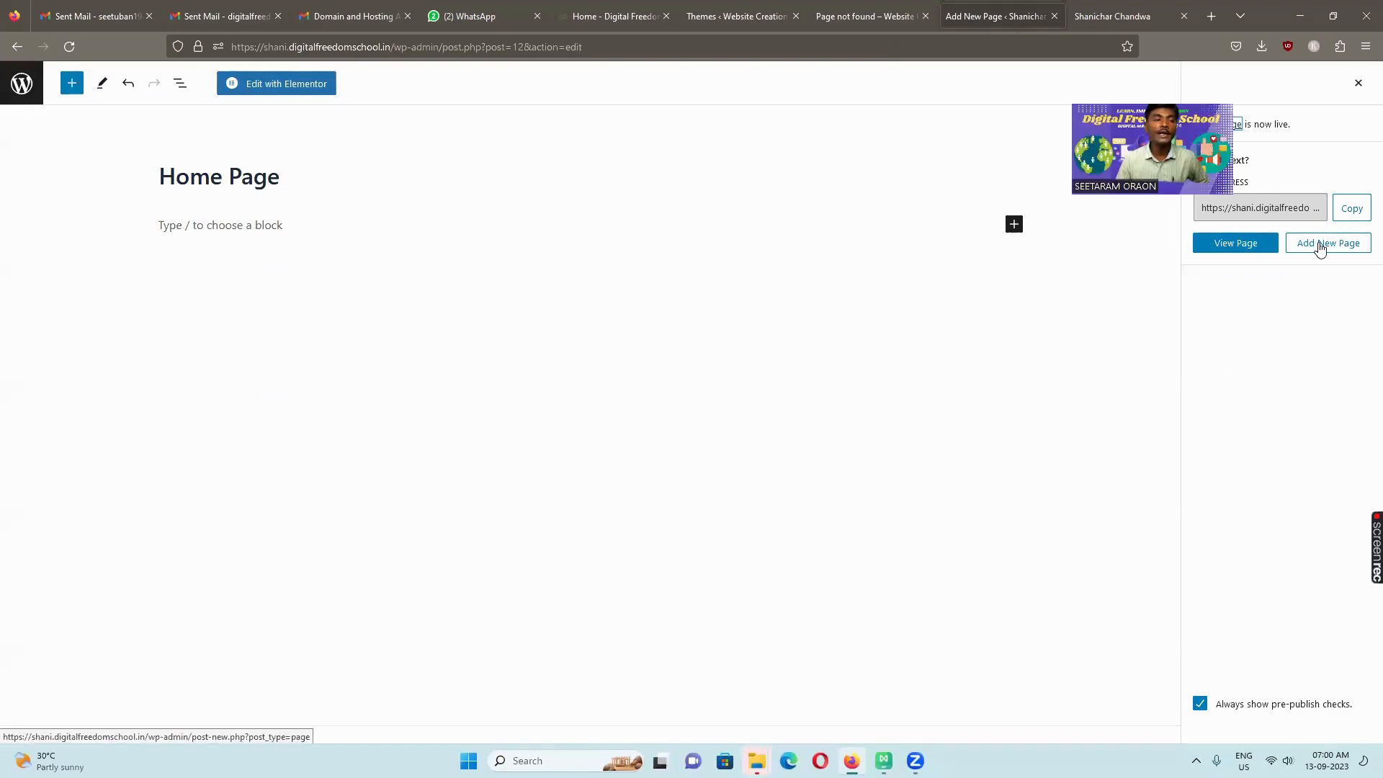
# Add another page titled "About Us" from the site's page list and publish it
pyautogui.click(21, 84)
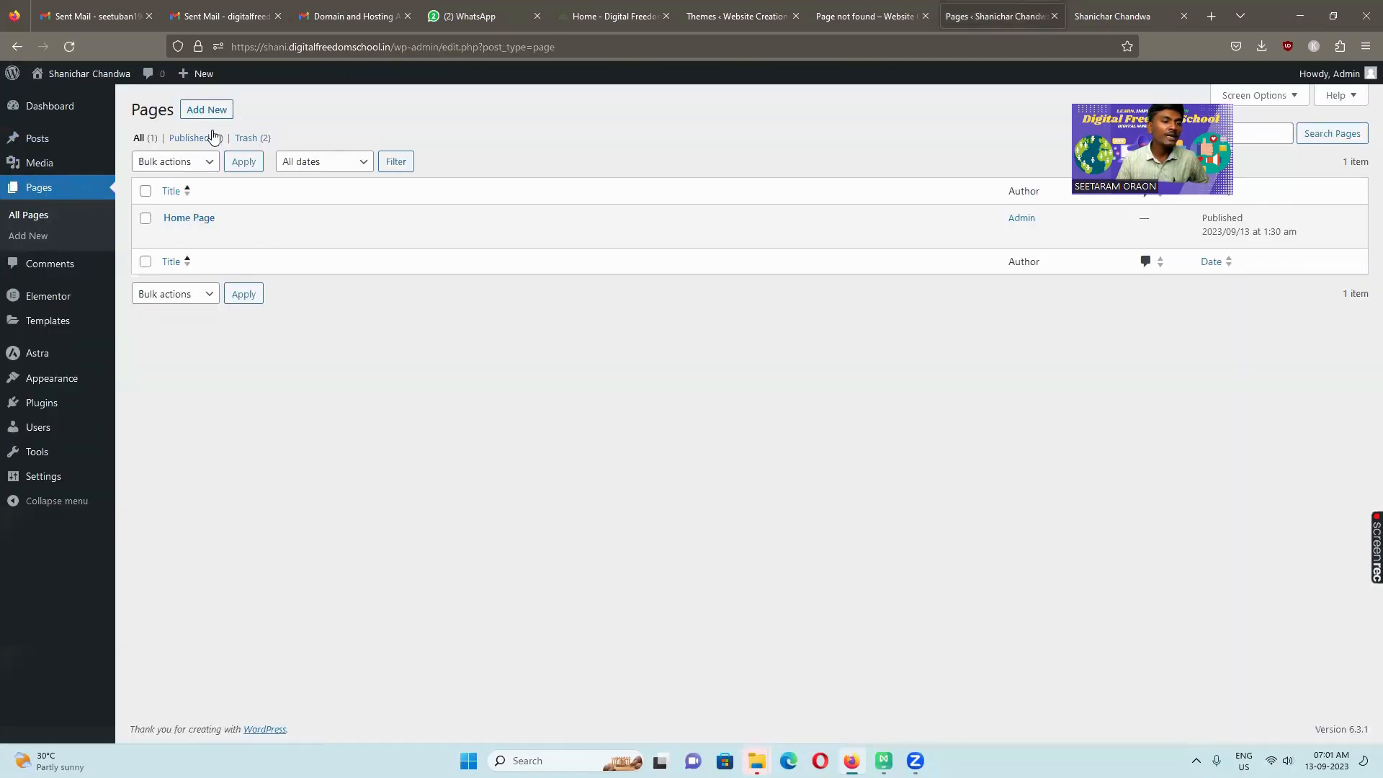
pyautogui.click(206, 110)
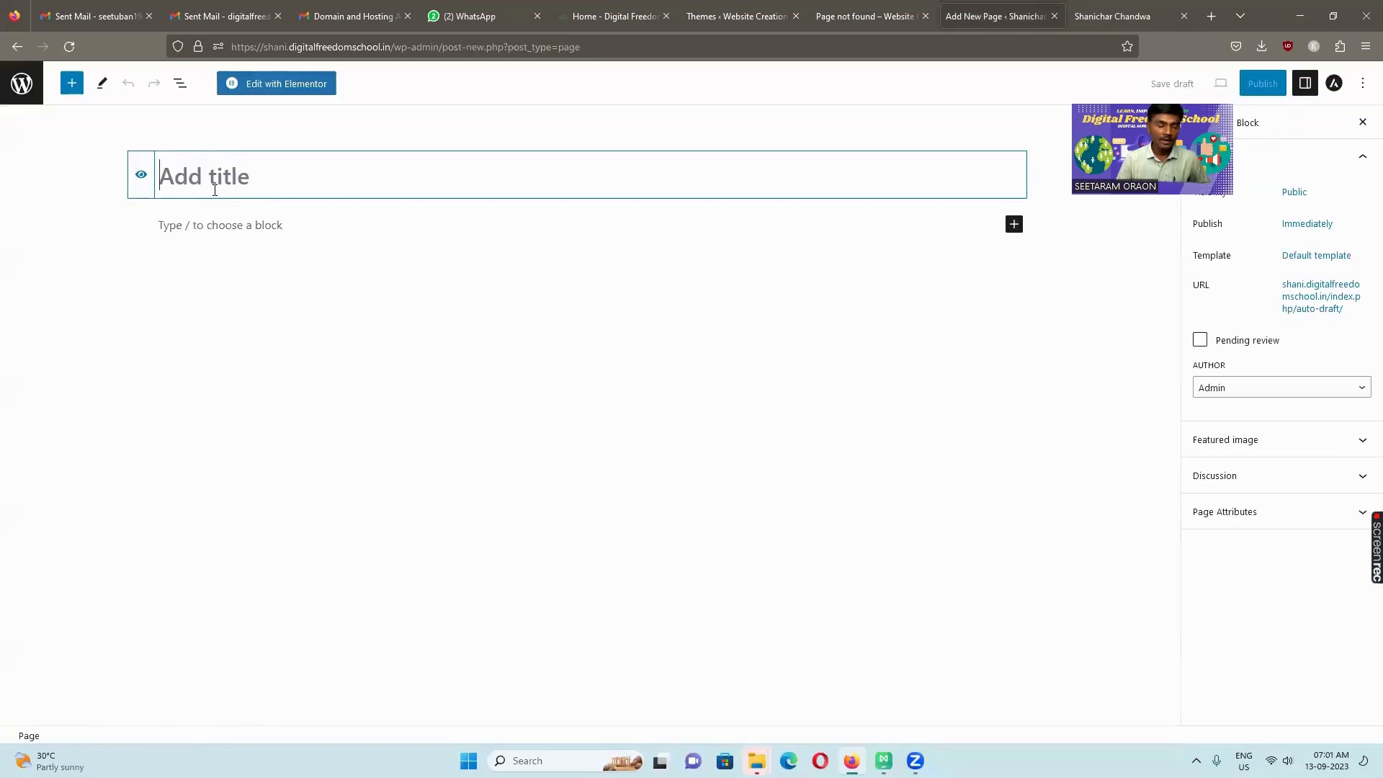
pyautogui.write('A')
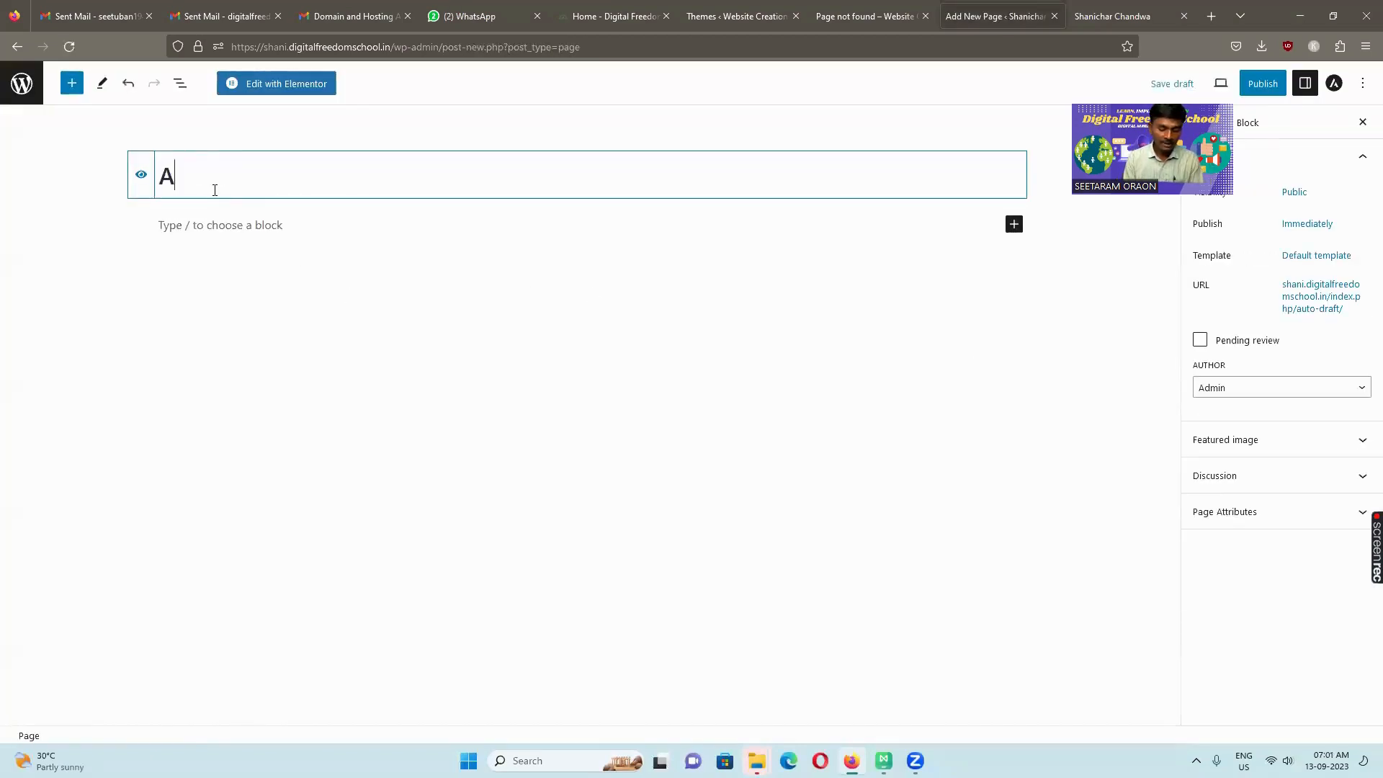
pyautogui.write('bout')
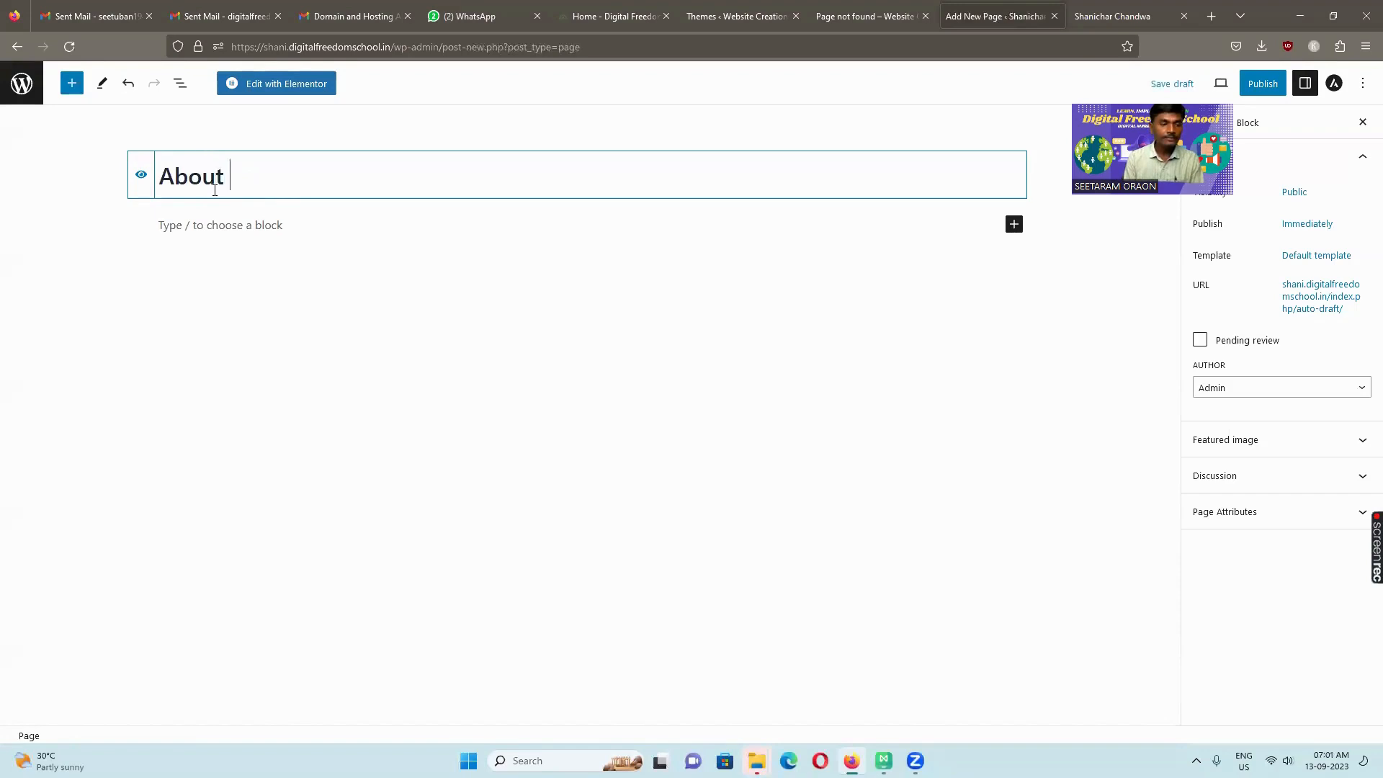
pyautogui.write(' Us')
pyautogui.click(1262, 84)
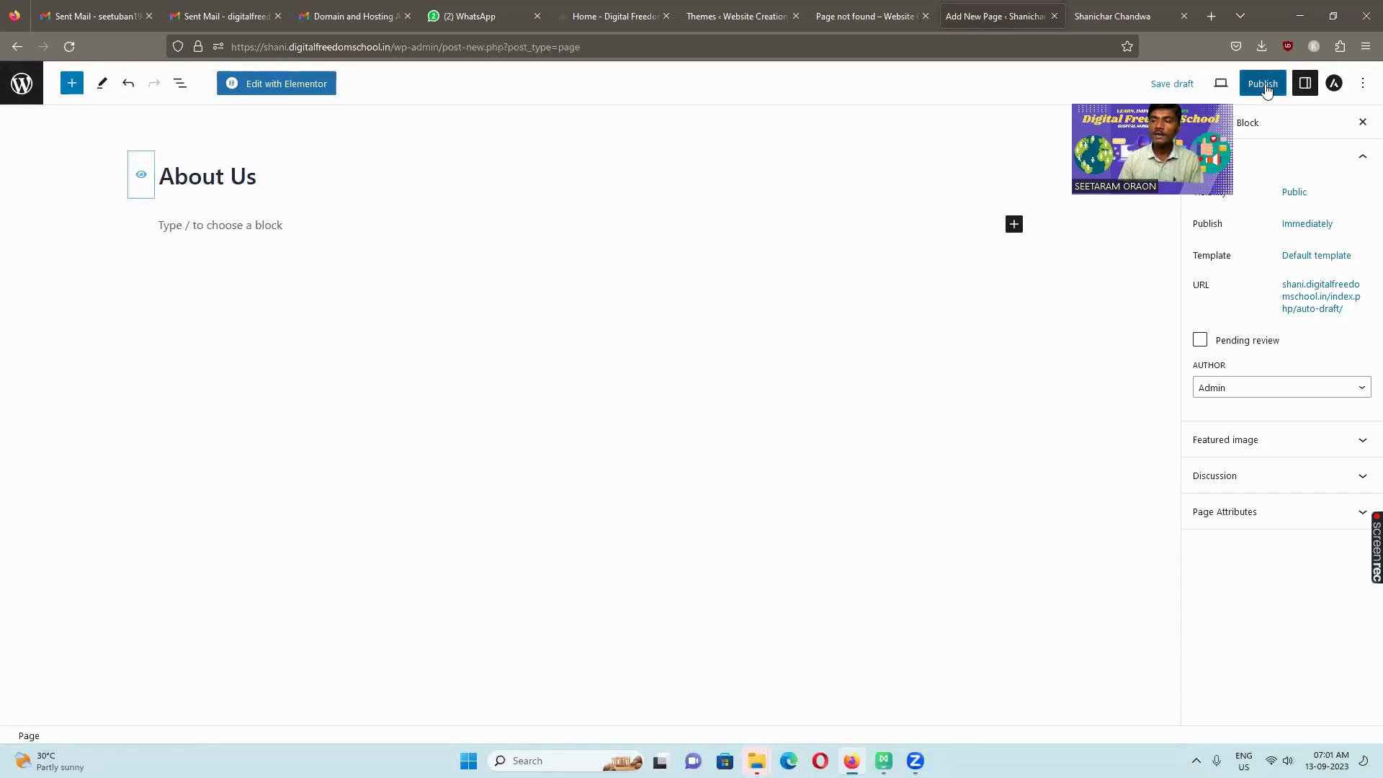
pyautogui.click(1264, 86)
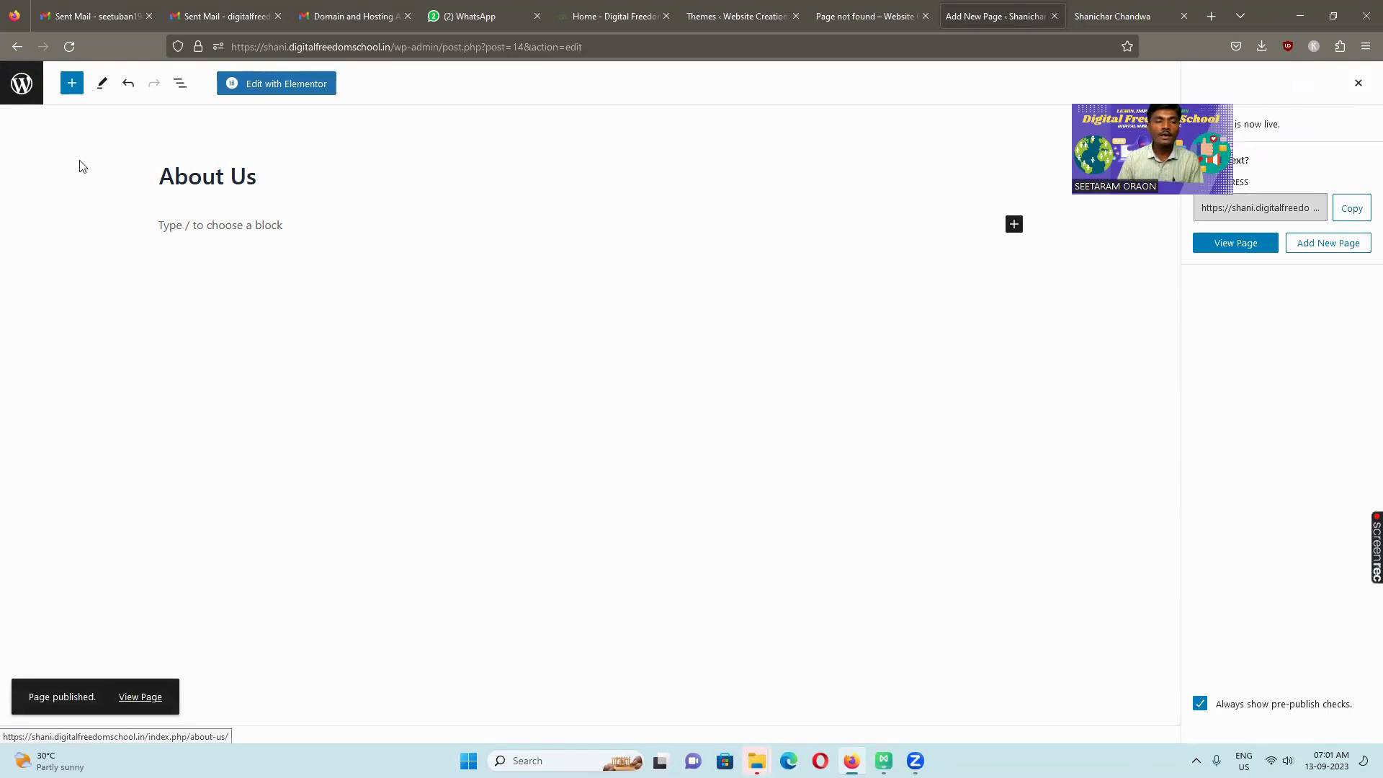
# Add a further page titled "Blog" and publish it
pyautogui.click(1329, 245)
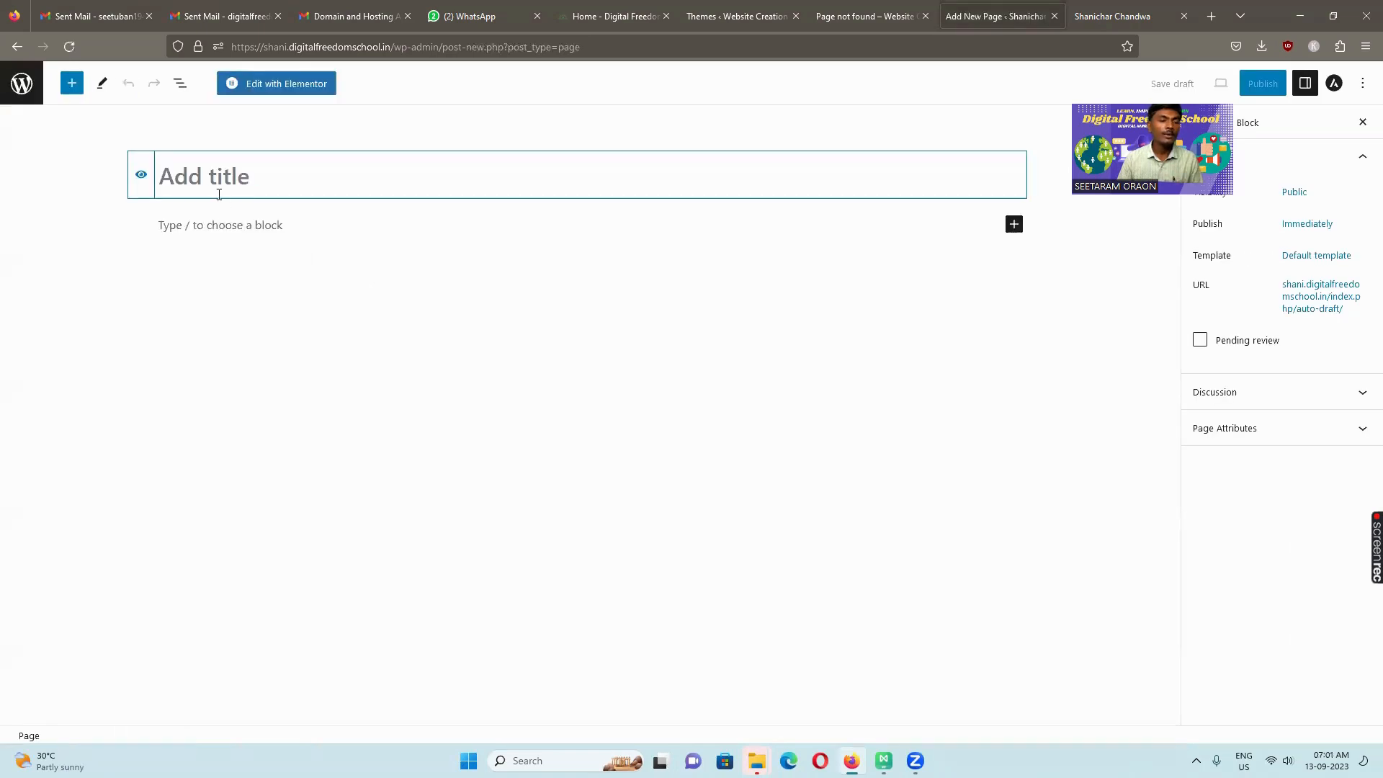
pyautogui.write('Blog')
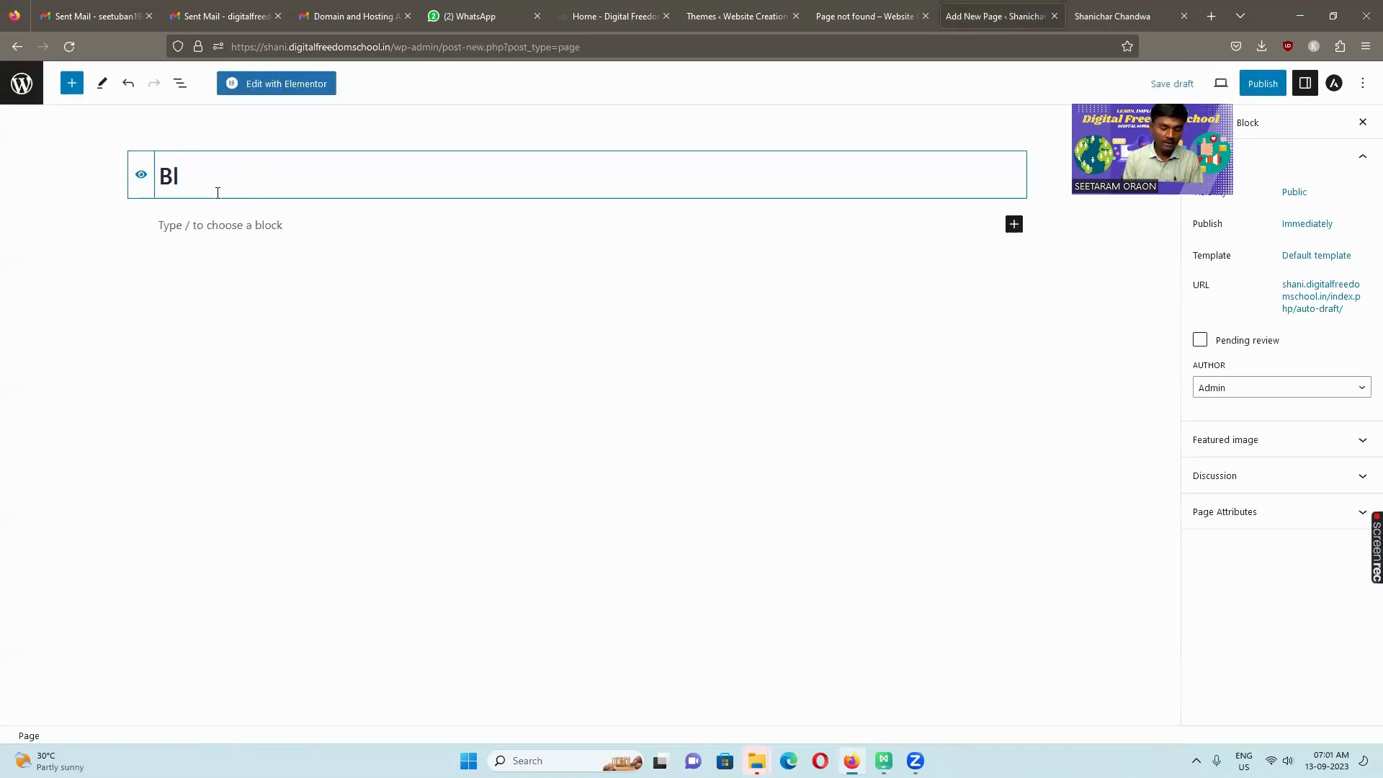
pyautogui.click(1275, 84)
pyautogui.click(1248, 86)
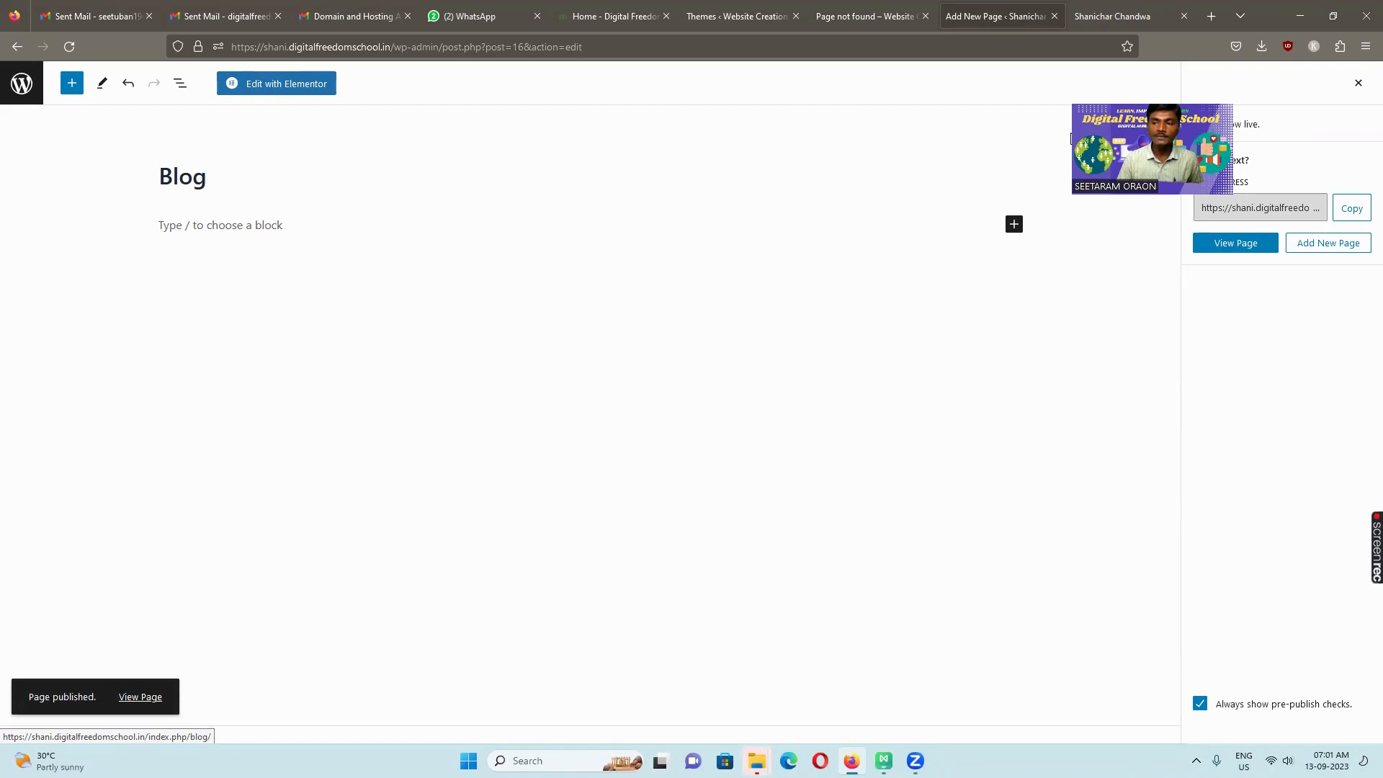
# Refresh the live site to check its navigation menu for About Us and Blog, and go back to the editor
pyautogui.click(1097, 20)
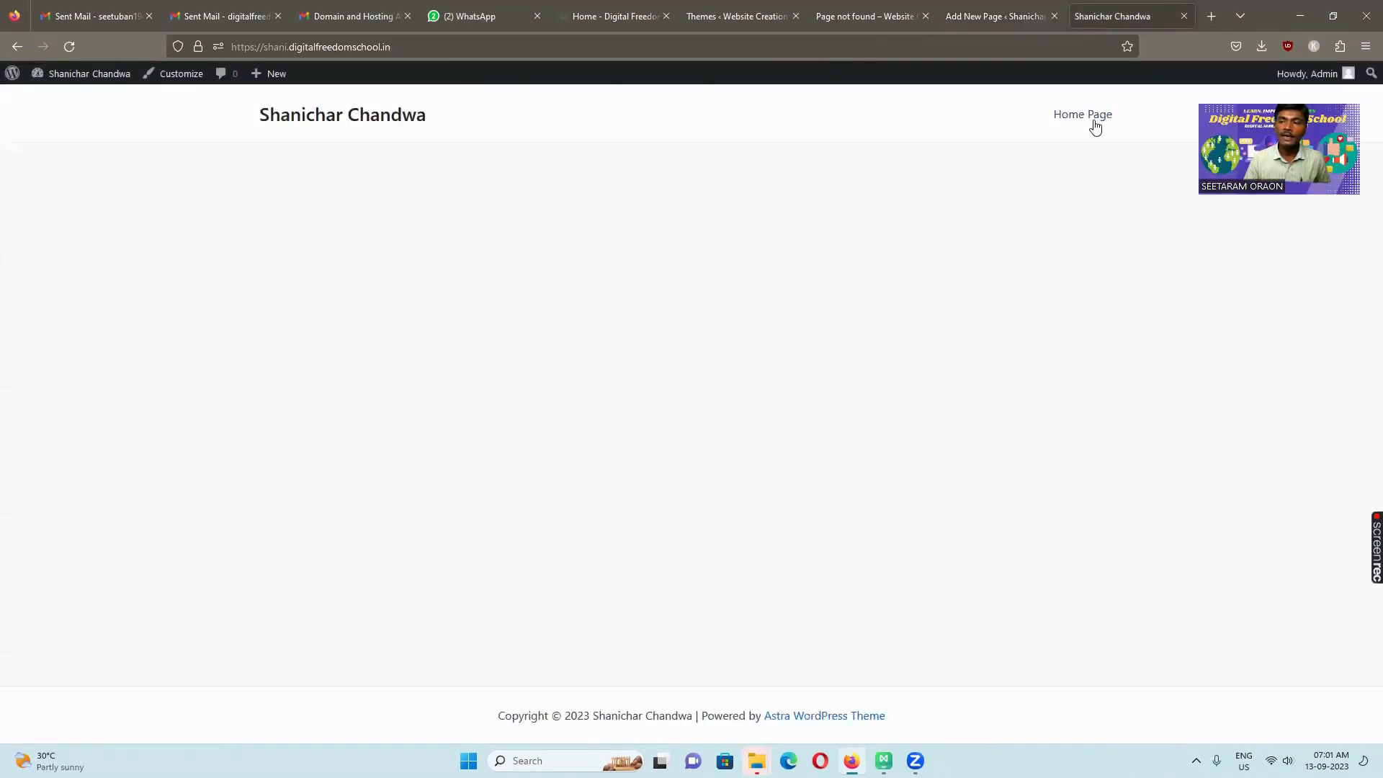
pyautogui.click(69, 46)
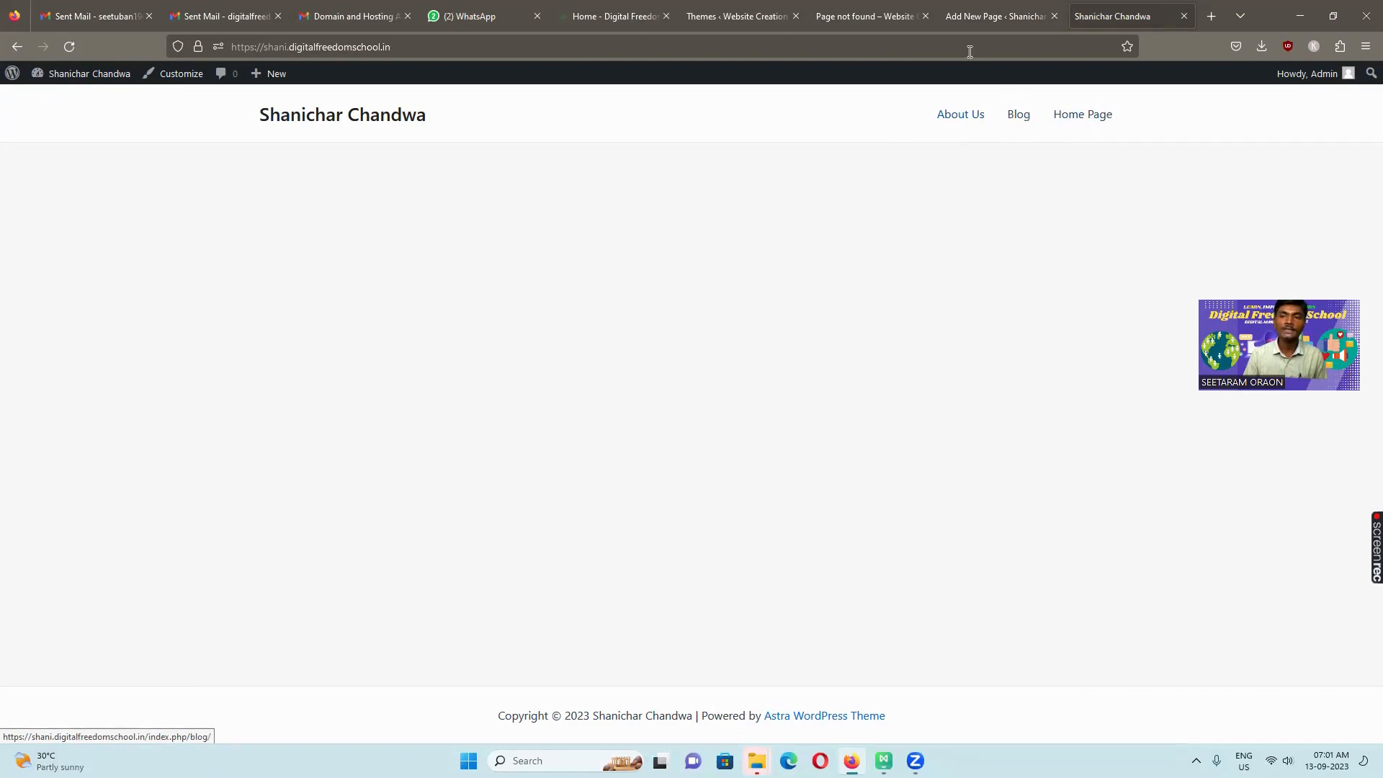
pyautogui.click(993, 17)
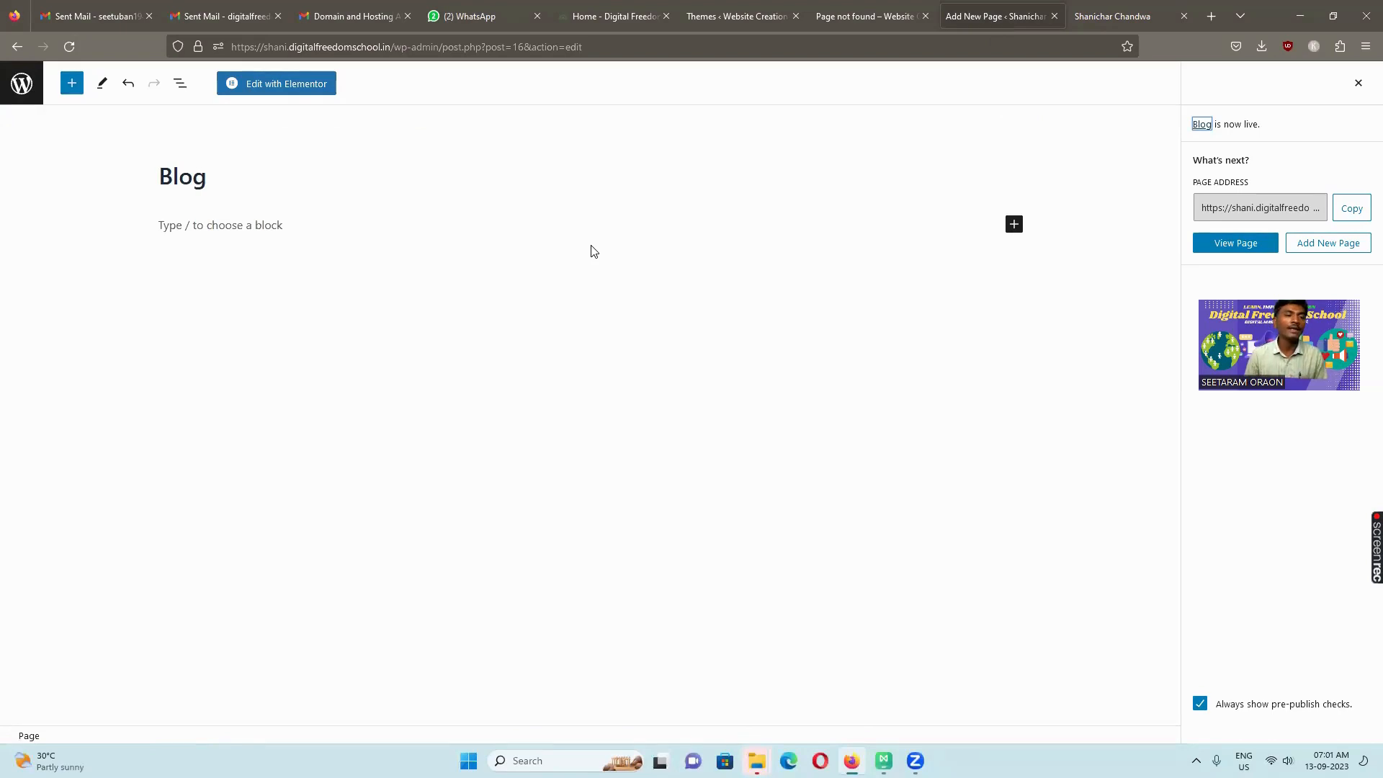
# Open Home Page from the page list in the Elementor editor with Safe Mode enabled
pyautogui.click(22, 83)
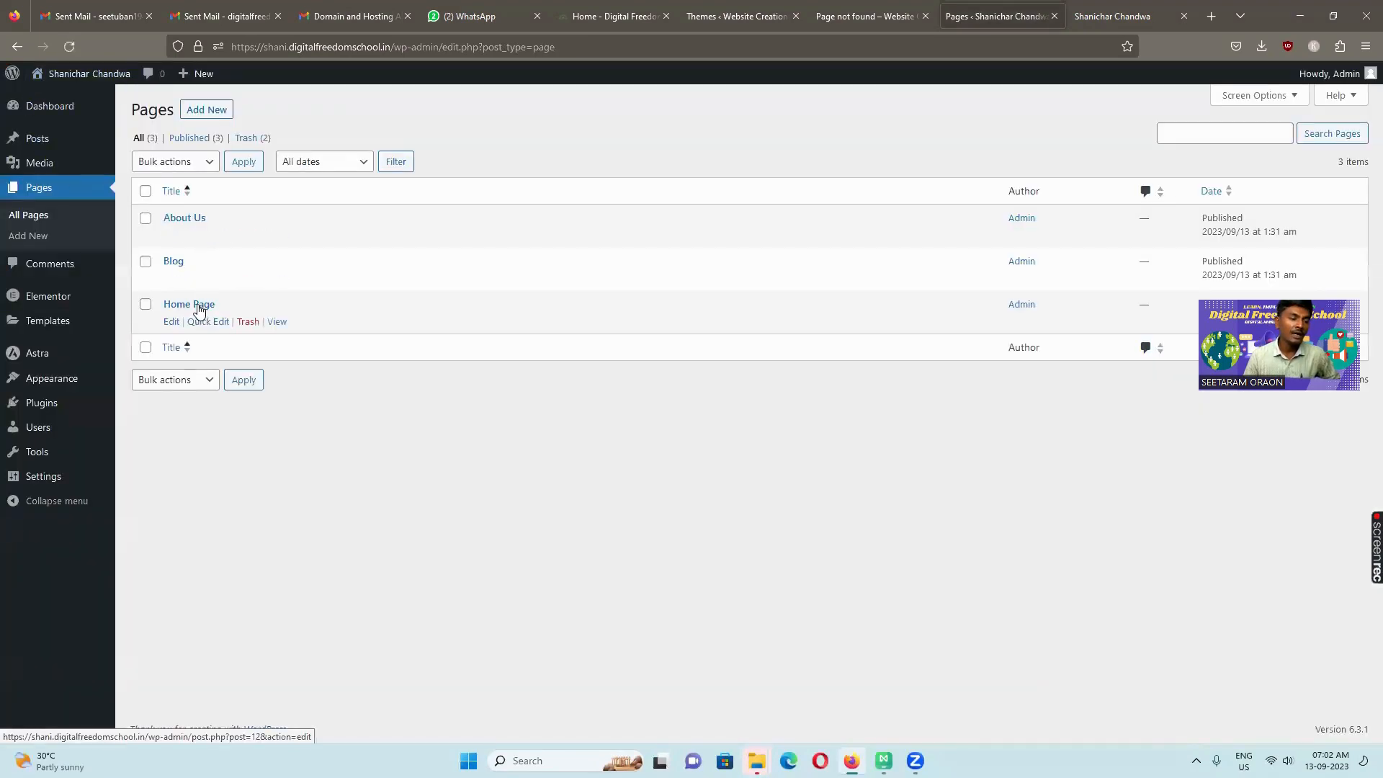
pyautogui.click(198, 310)
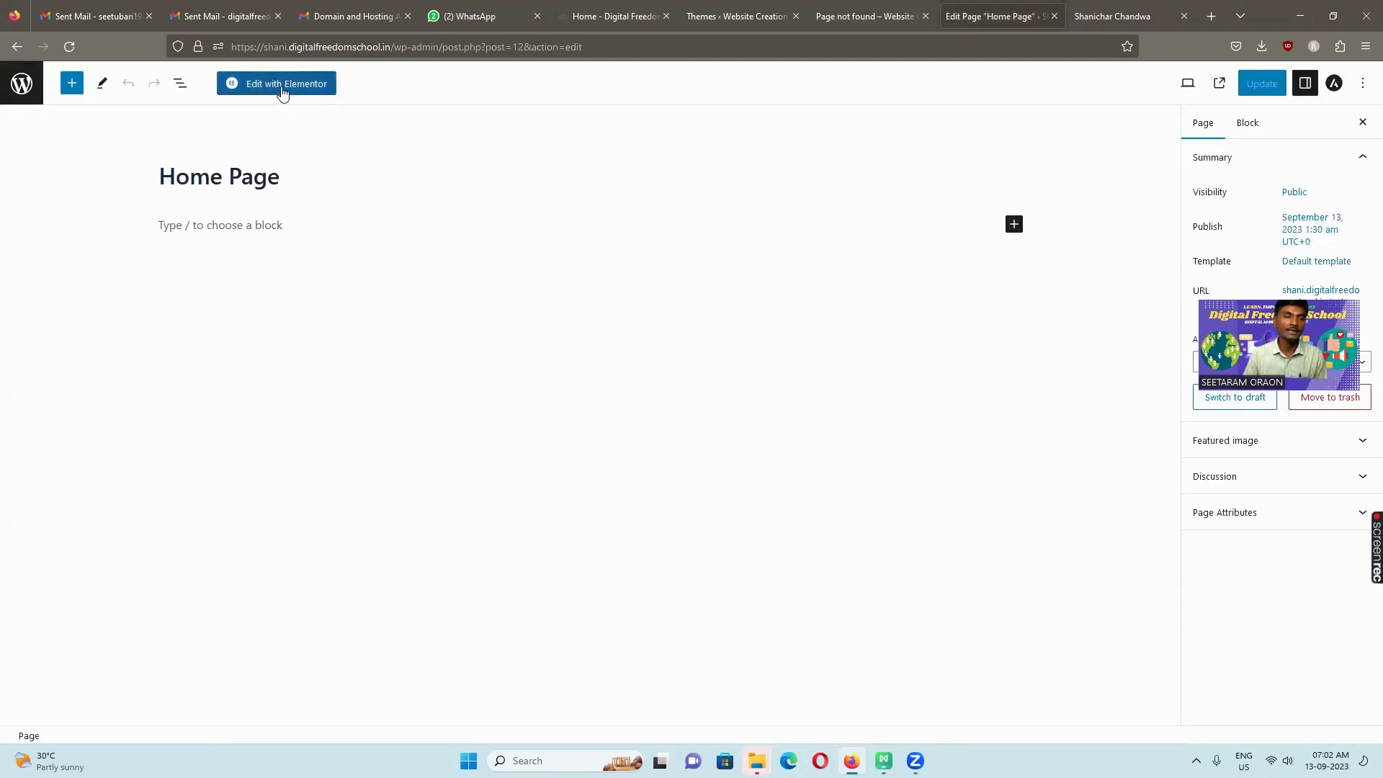
pyautogui.click(281, 86)
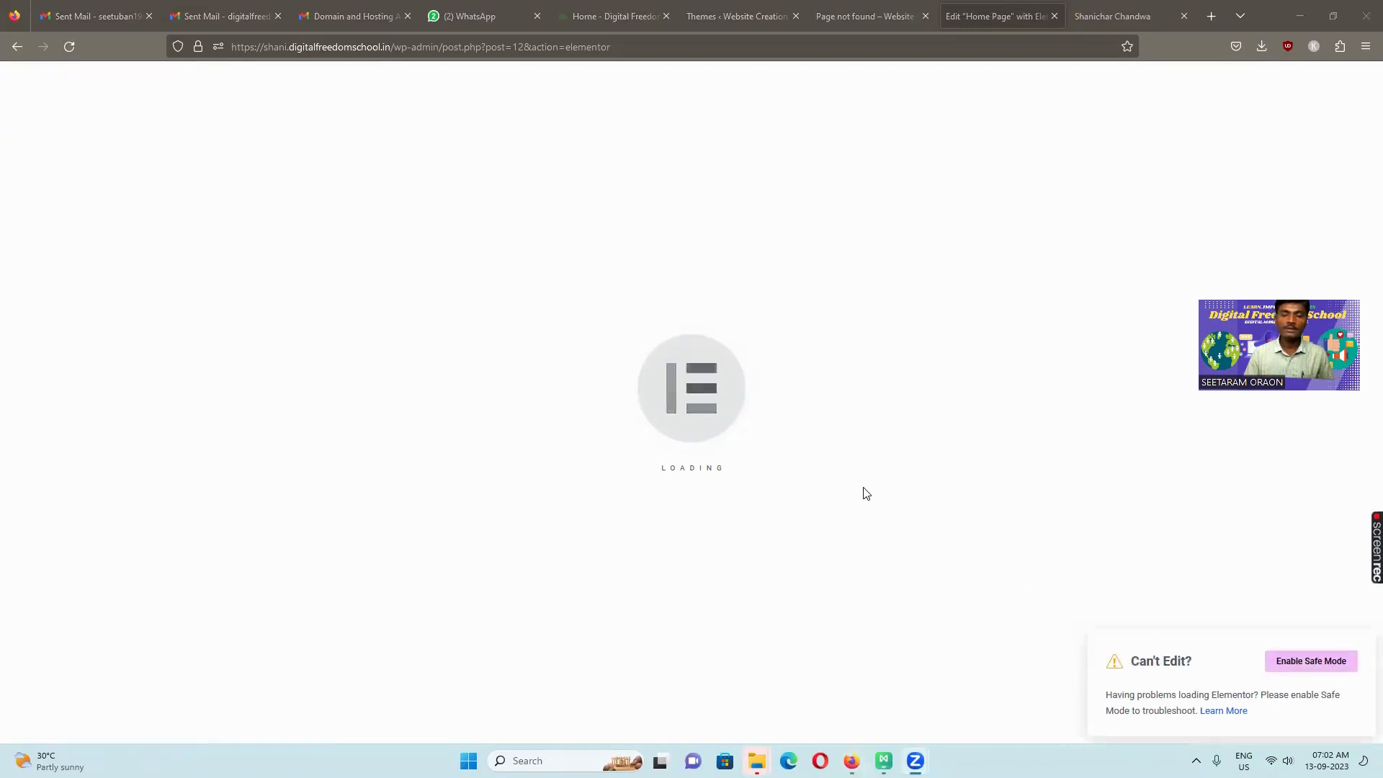
pyautogui.click(1312, 664)
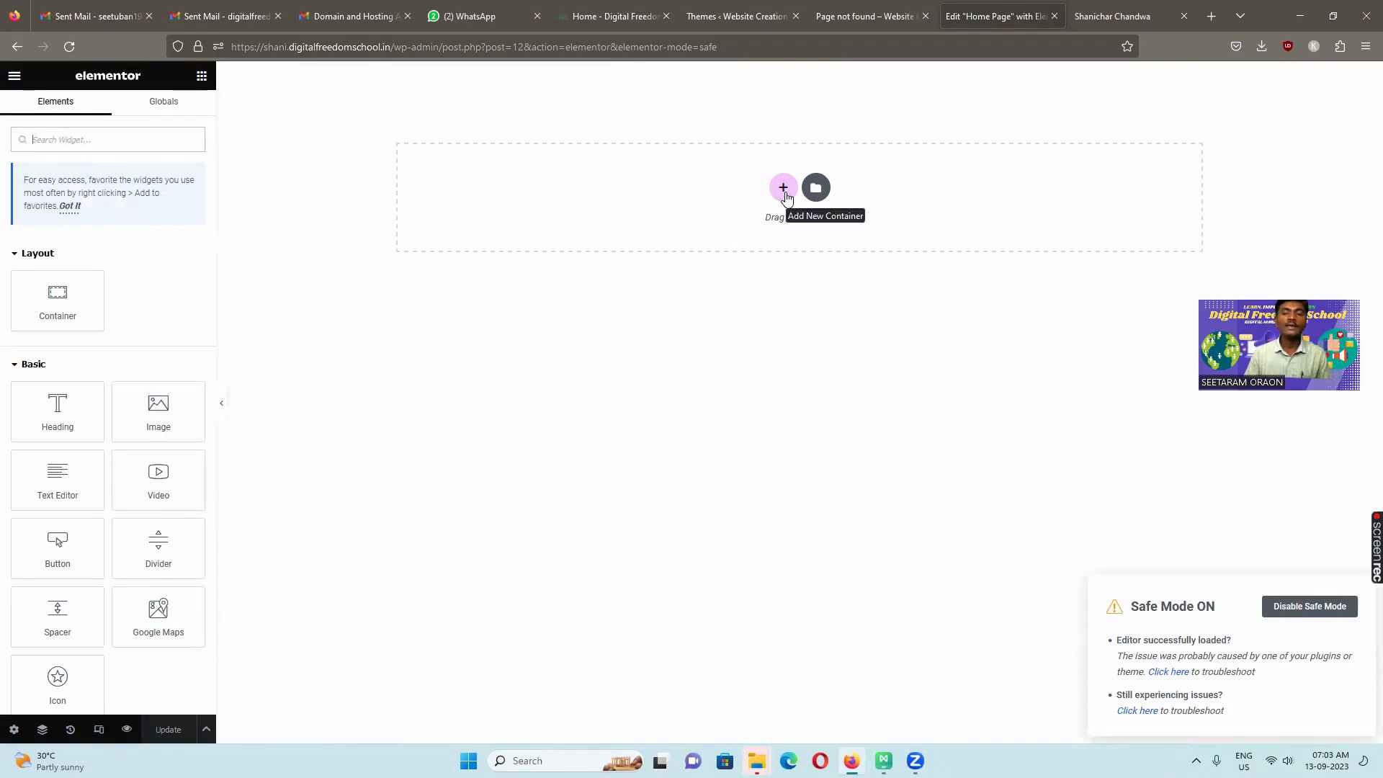
# Add a single container with vertical direction to the page and place a Spacer widget inside it
pyautogui.click(784, 190)
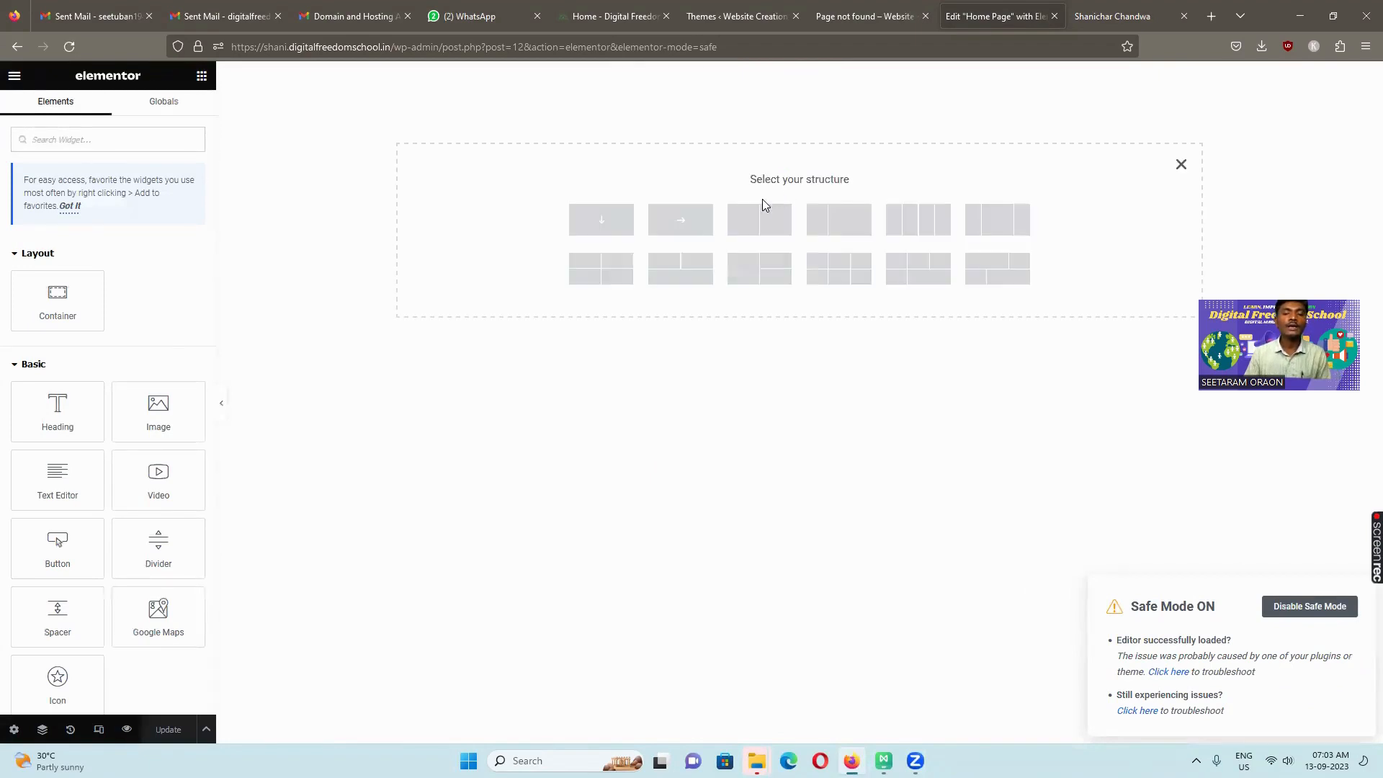
pyautogui.click(613, 226)
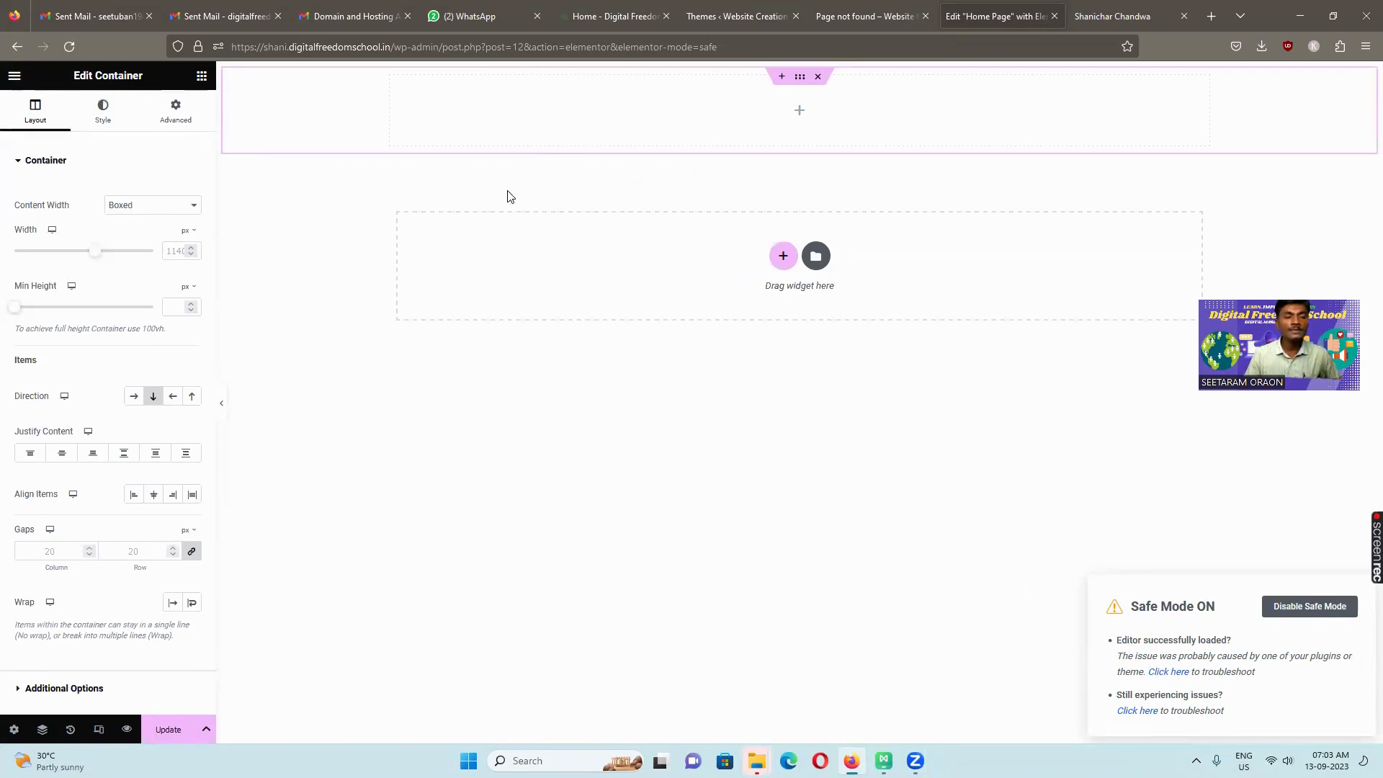
pyautogui.click(201, 75)
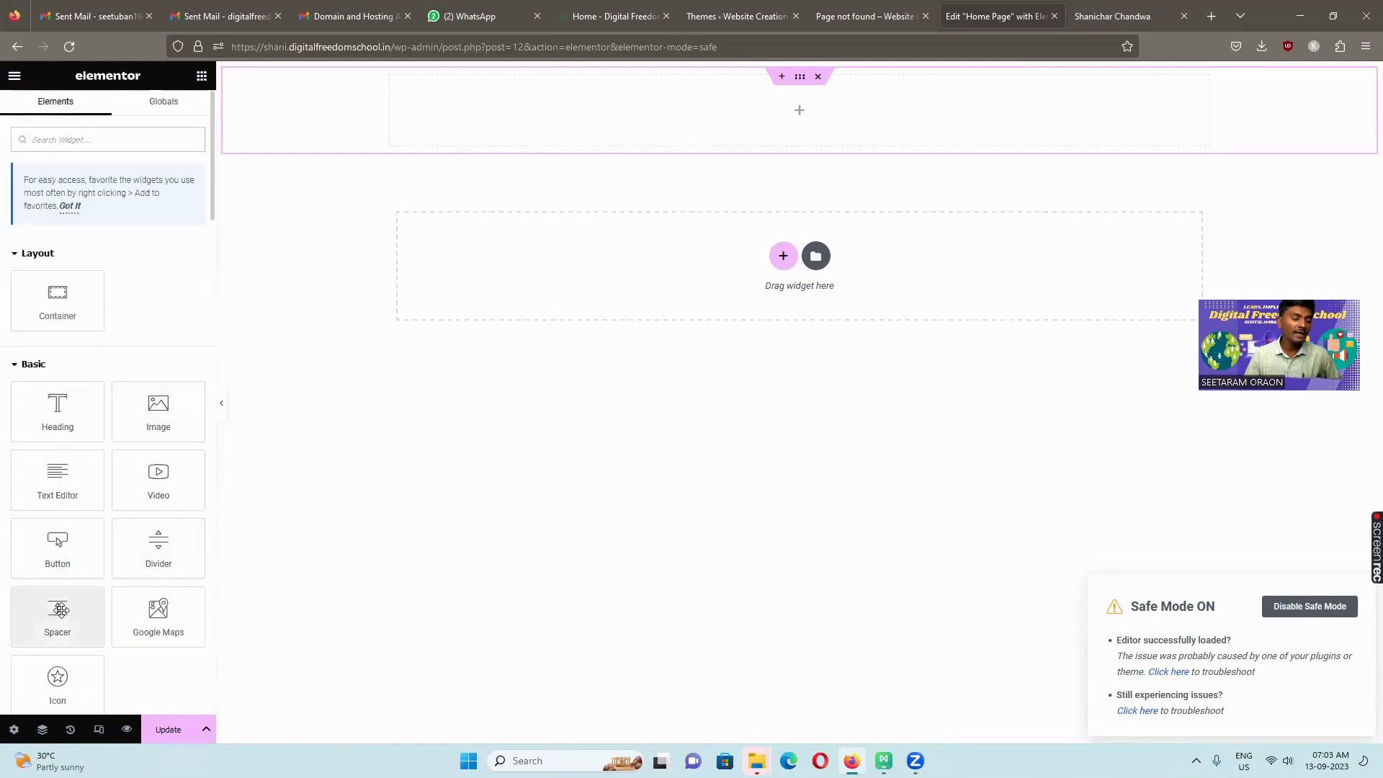
pyautogui.scroll(-1, 56, 608)
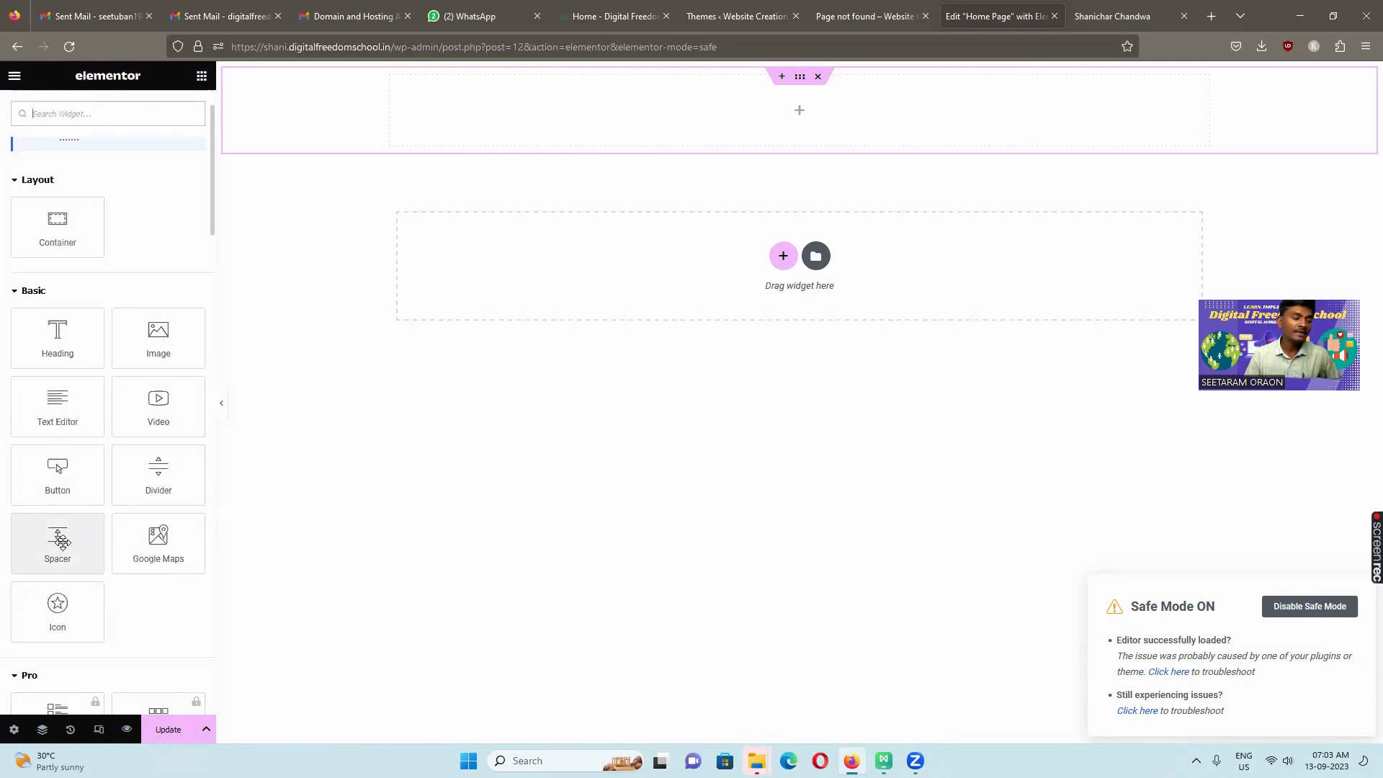
pyautogui.moveTo(68, 542); pyautogui.dragTo(792, 124)
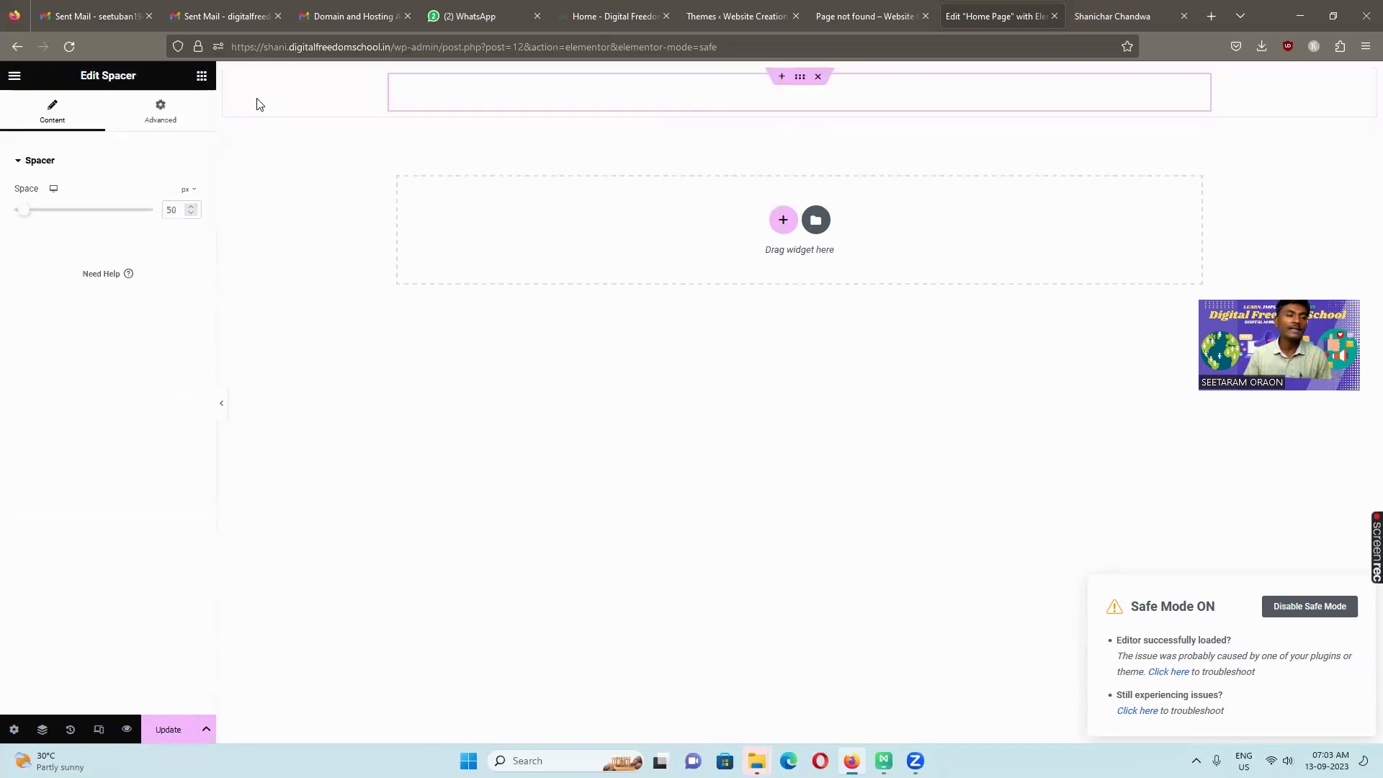
pyautogui.click(12, 79)
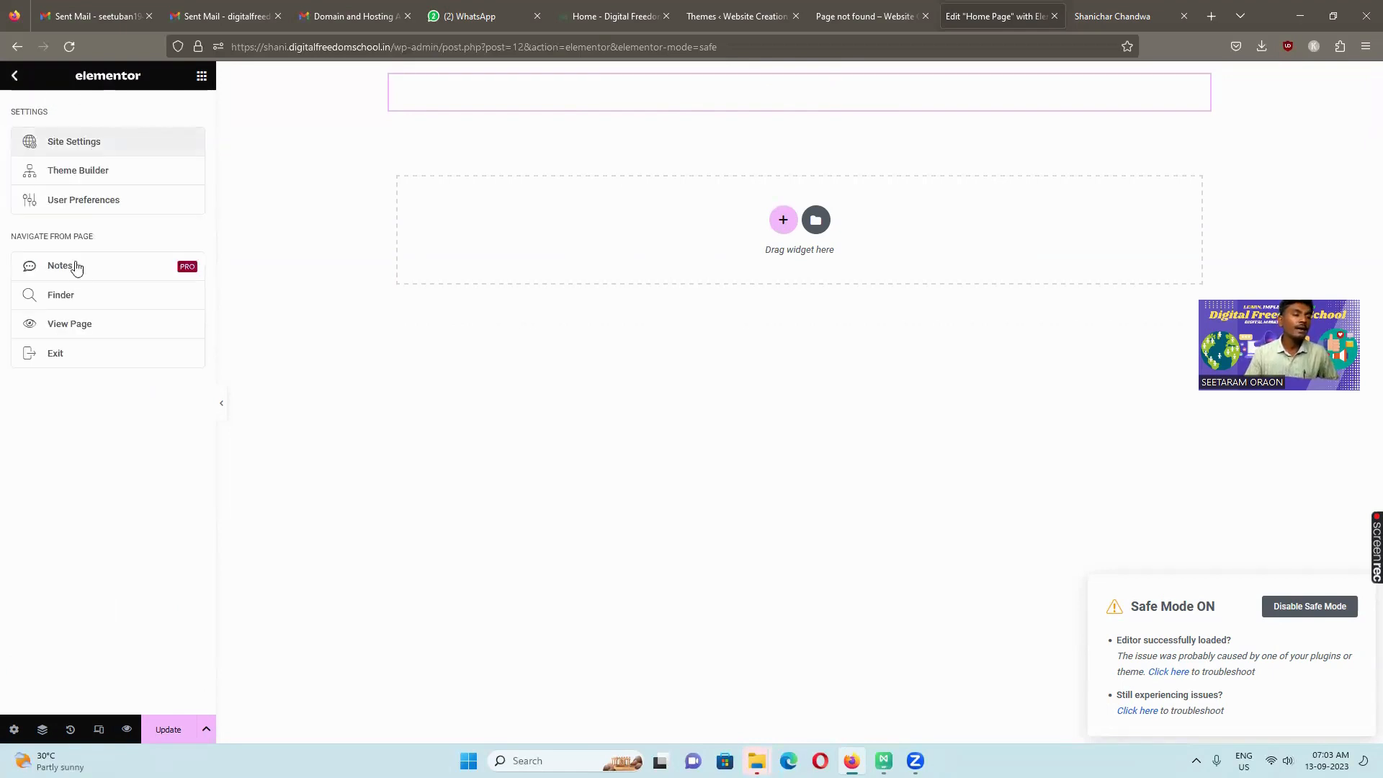
pyautogui.click(202, 78)
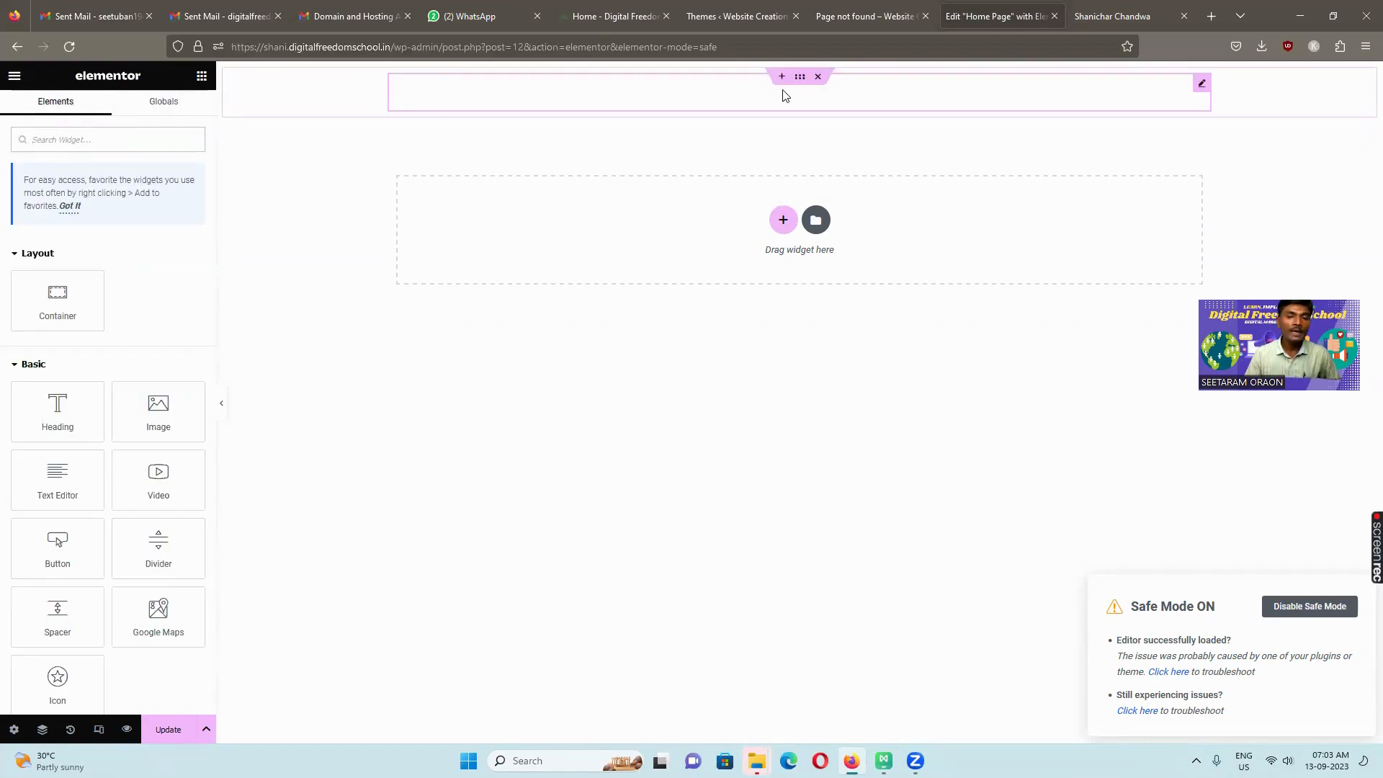
pyautogui.click(797, 80)
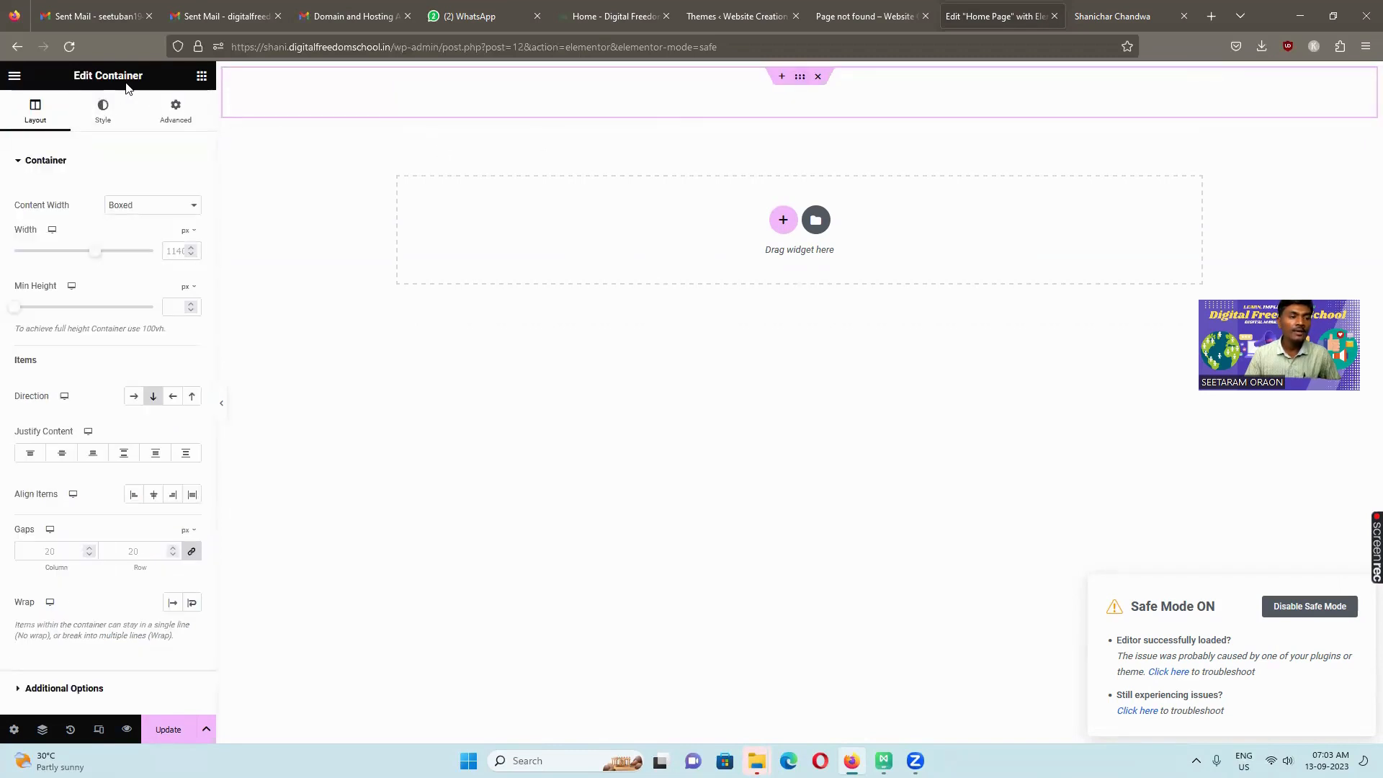
pyautogui.click(738, 92)
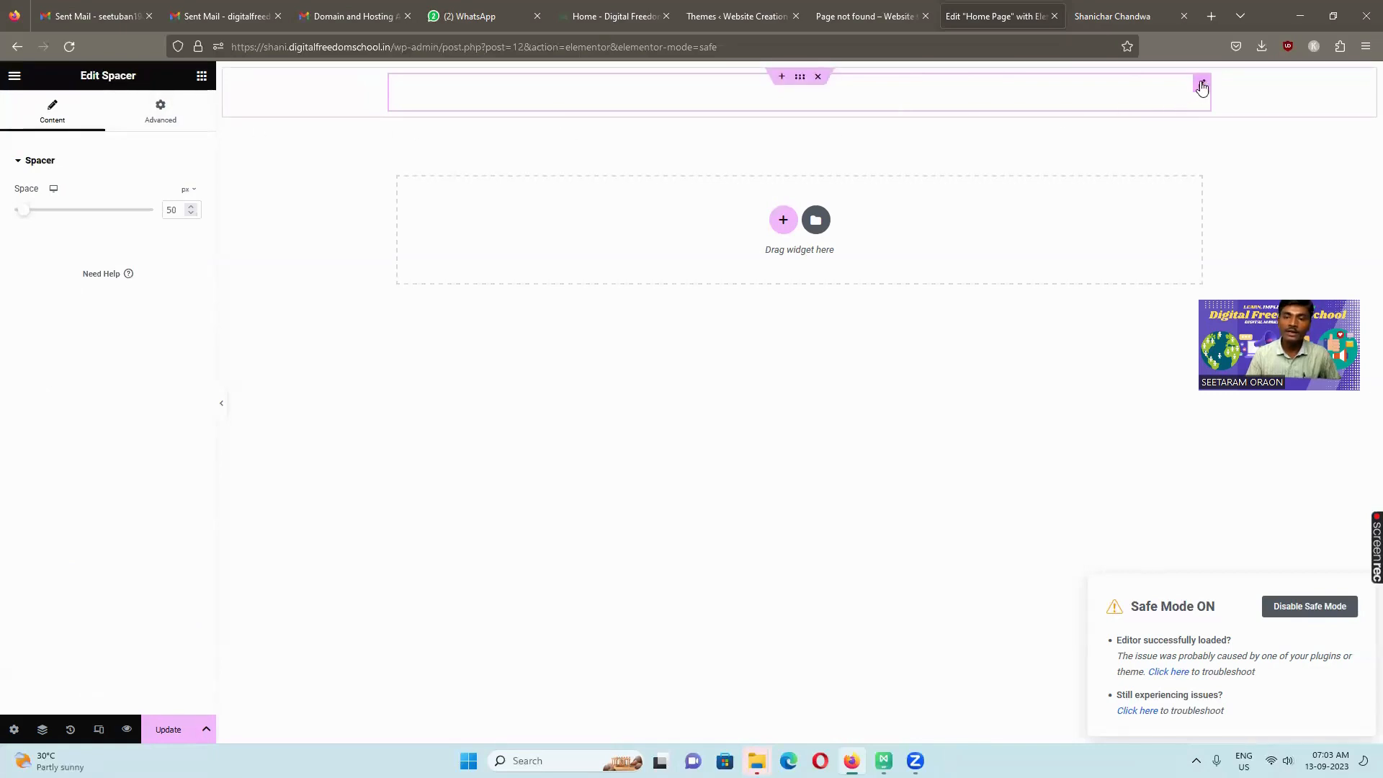
# Add a second single container with vertical direction below the Spacer container
pyautogui.click(782, 220)
pyautogui.click(604, 256)
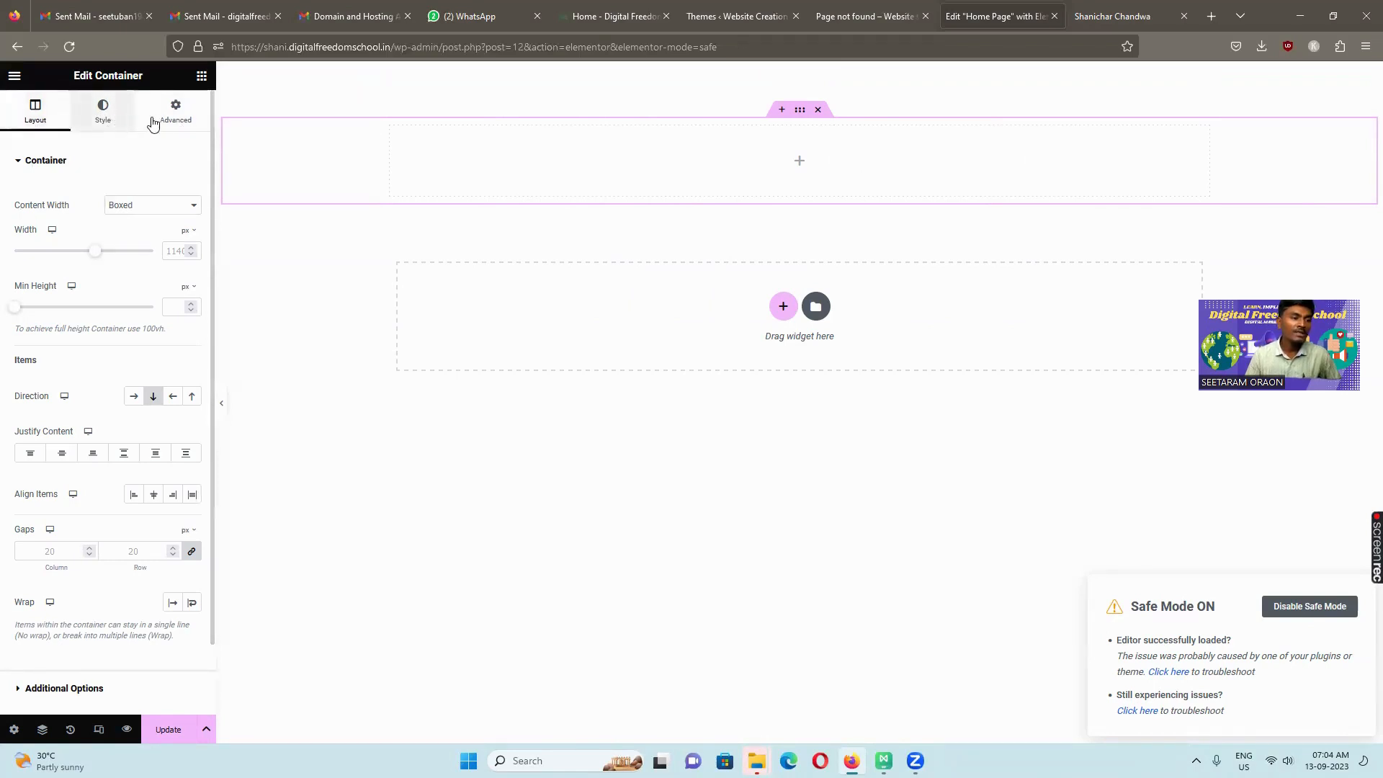
# Browse the full list of available widgets, including the Basic, Pro and General categories
pyautogui.click(202, 75)
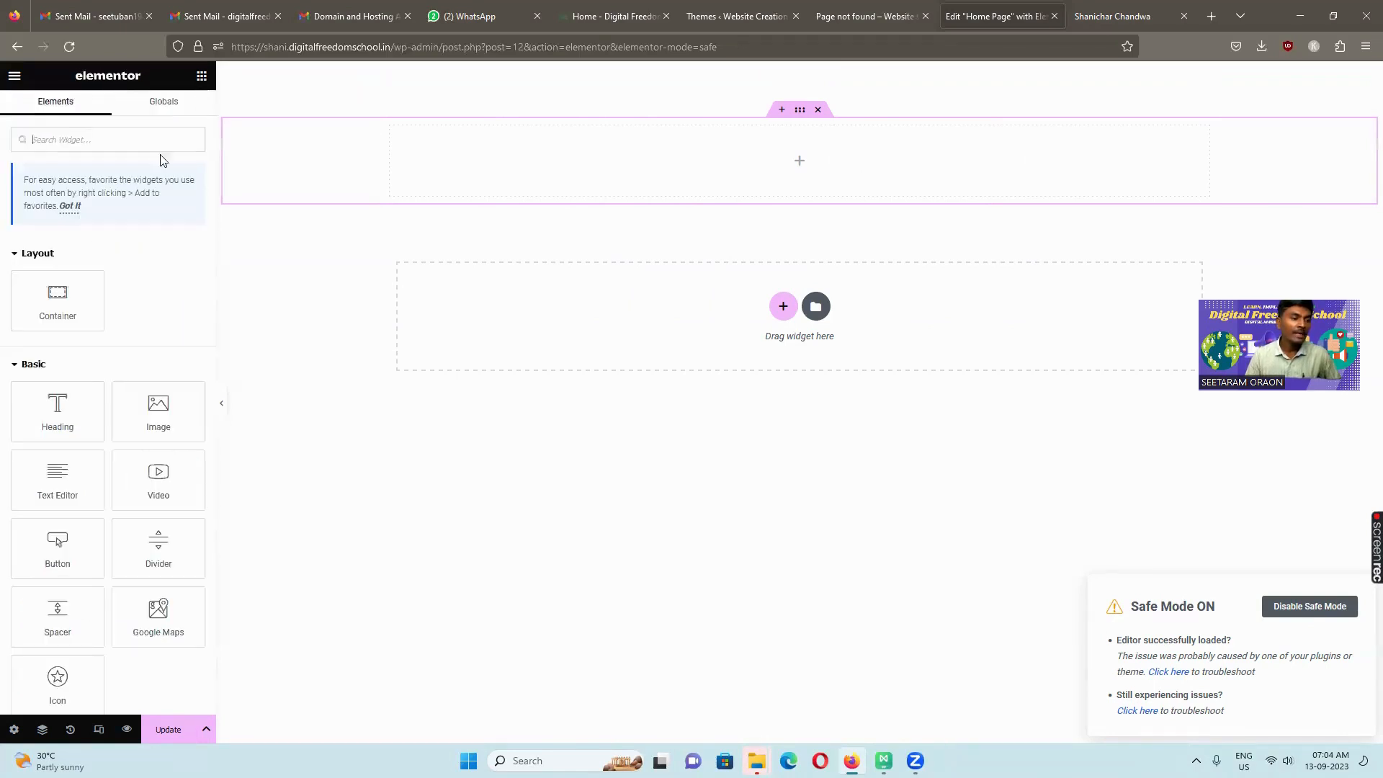
pyautogui.scroll(-20, 93, 461)
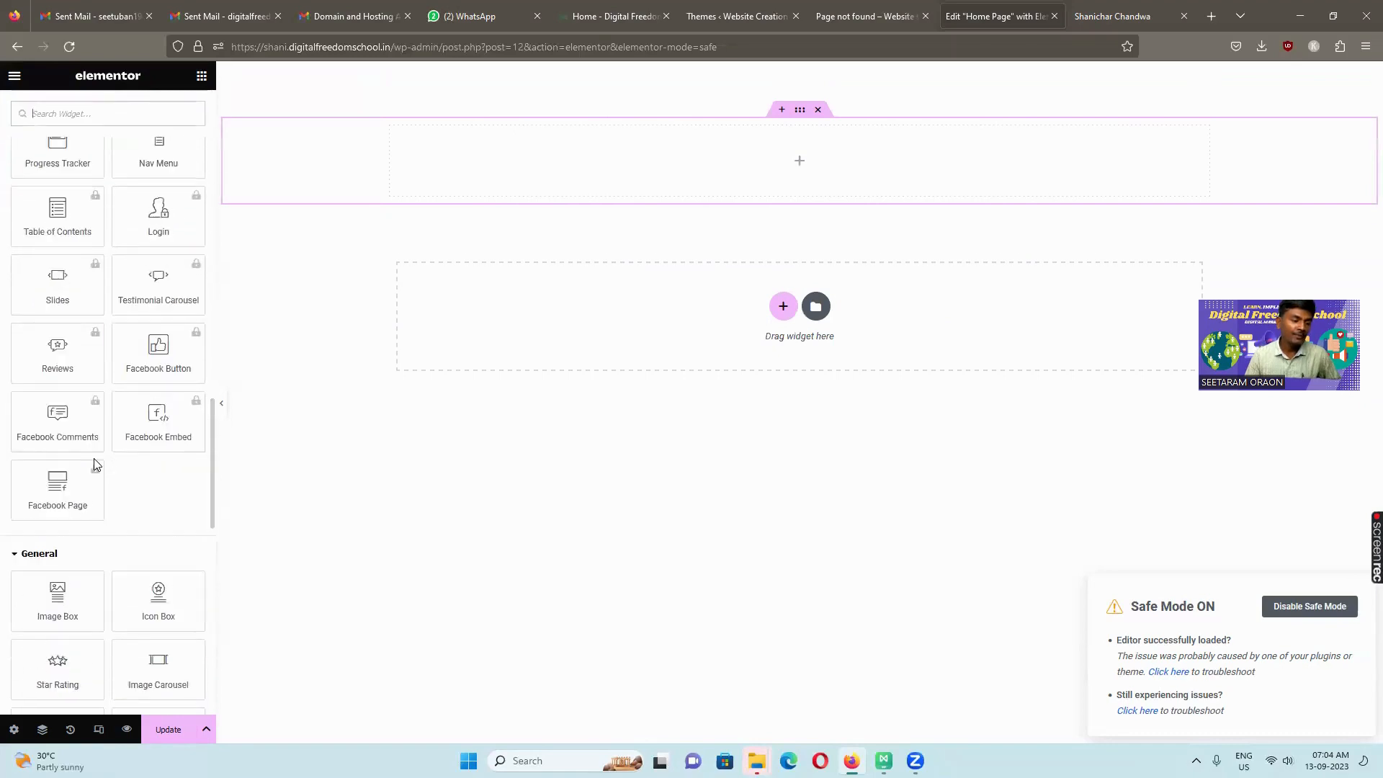
pyautogui.scroll(20, 94, 464)
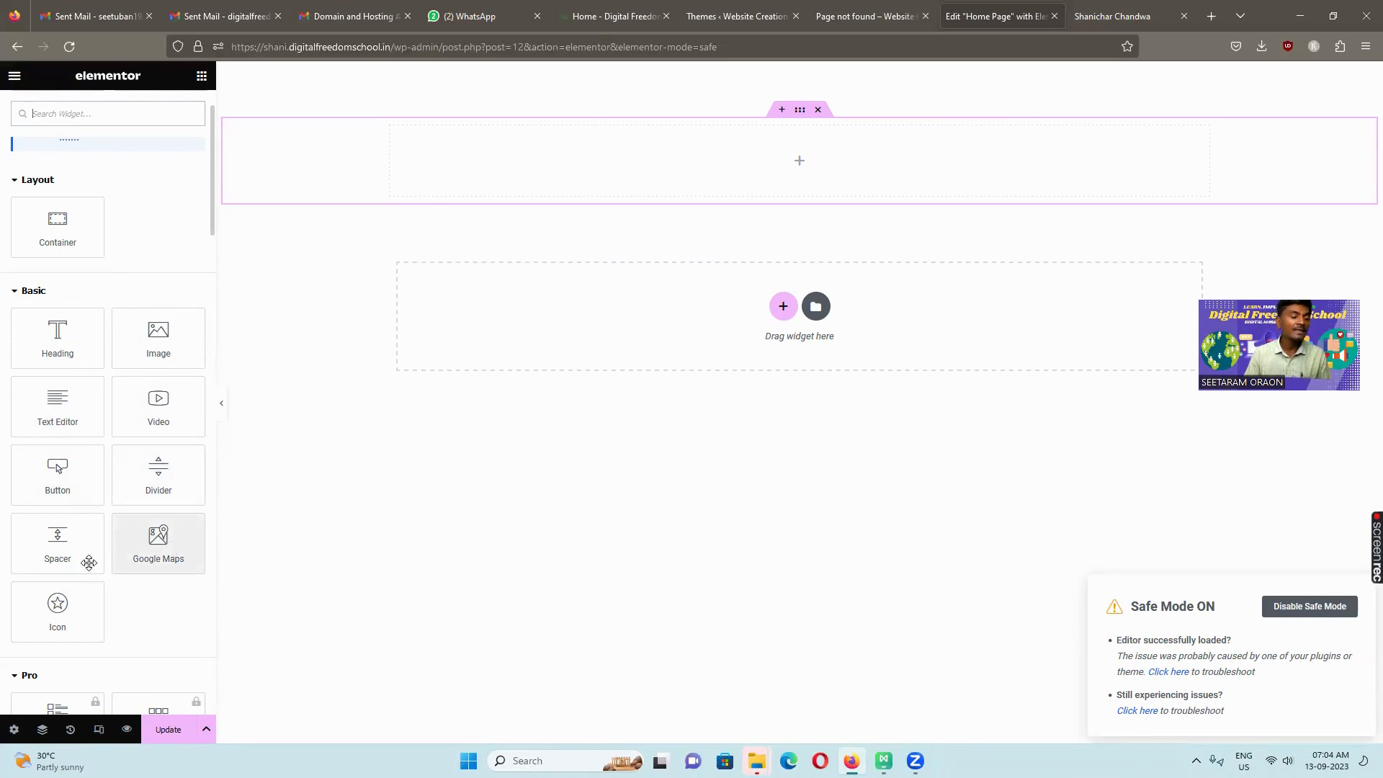
pyautogui.scroll(-1, 65, 576)
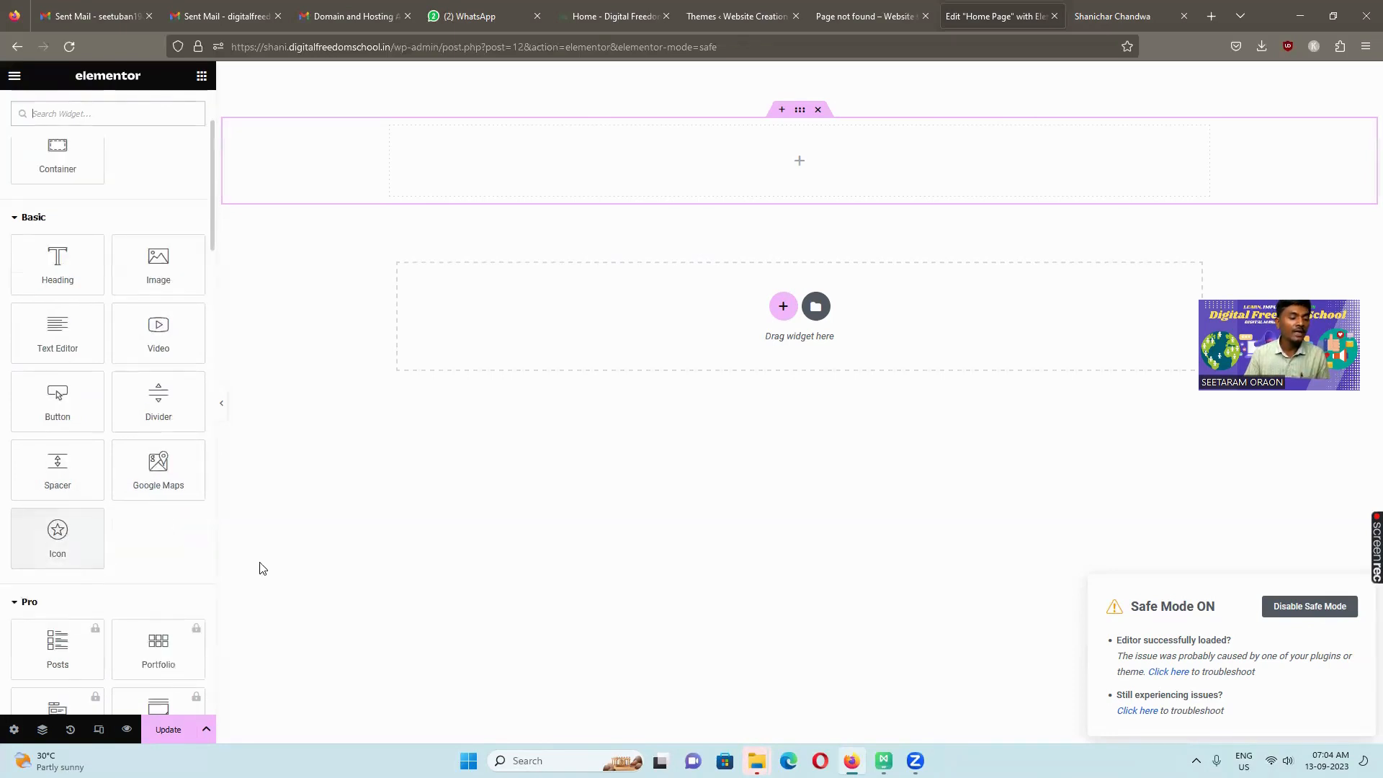
pyautogui.scroll(-4, 87, 543)
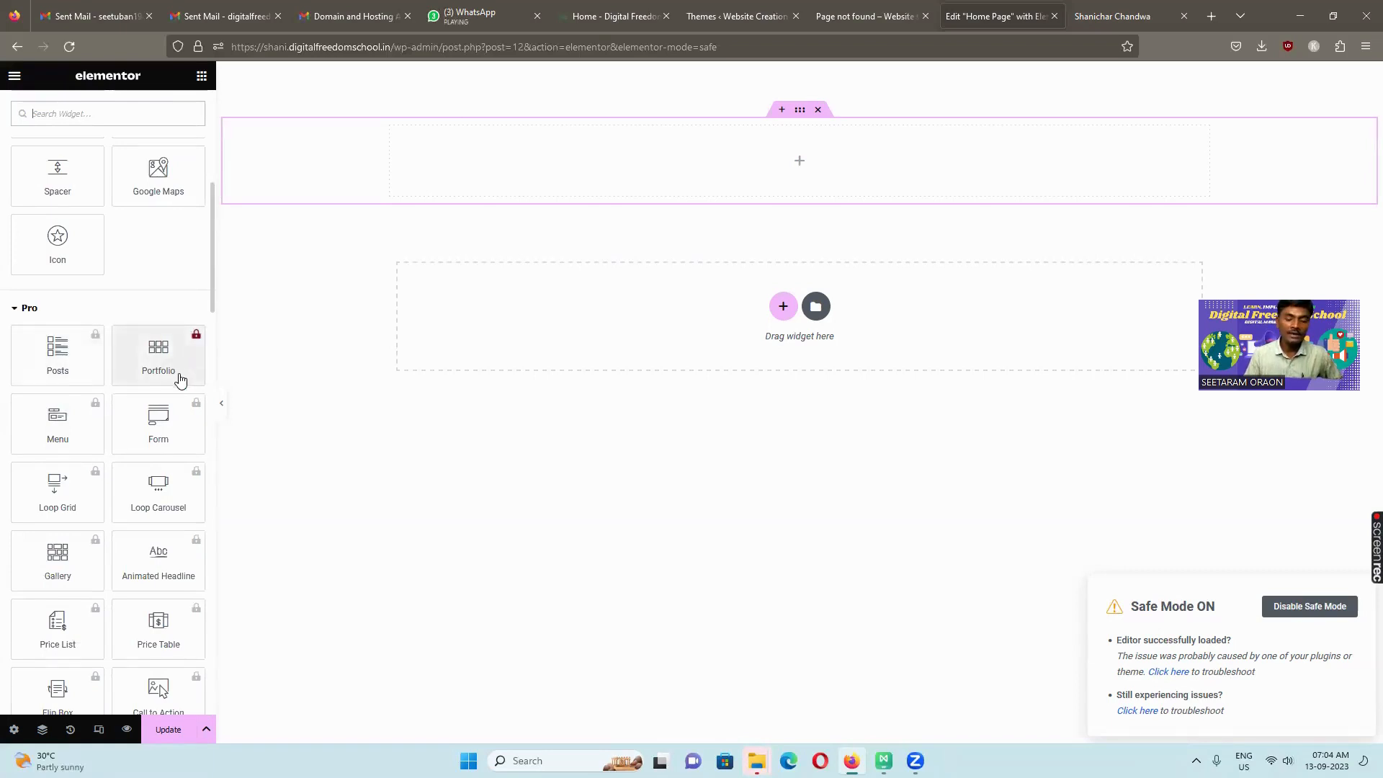
pyautogui.scroll(-15, 179, 380)
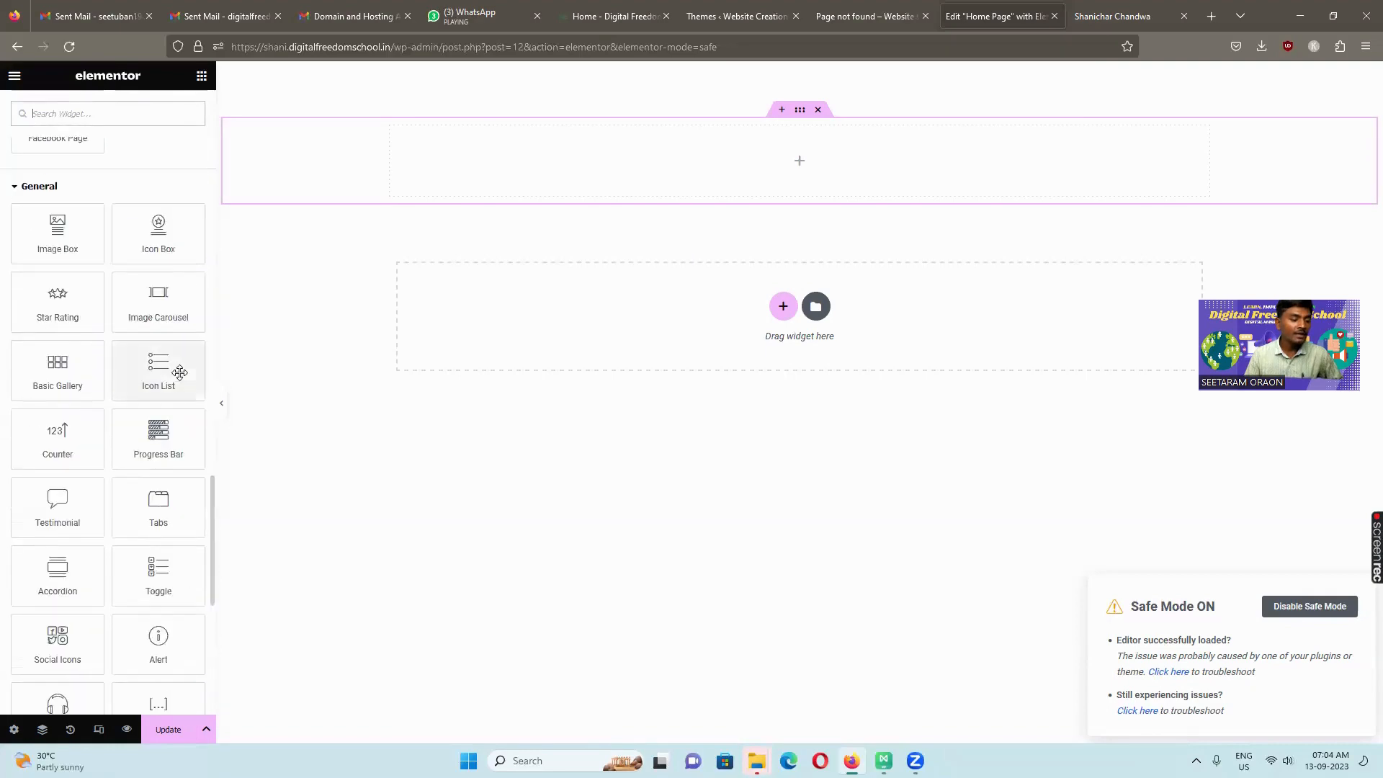
pyautogui.scroll(-7, 180, 373)
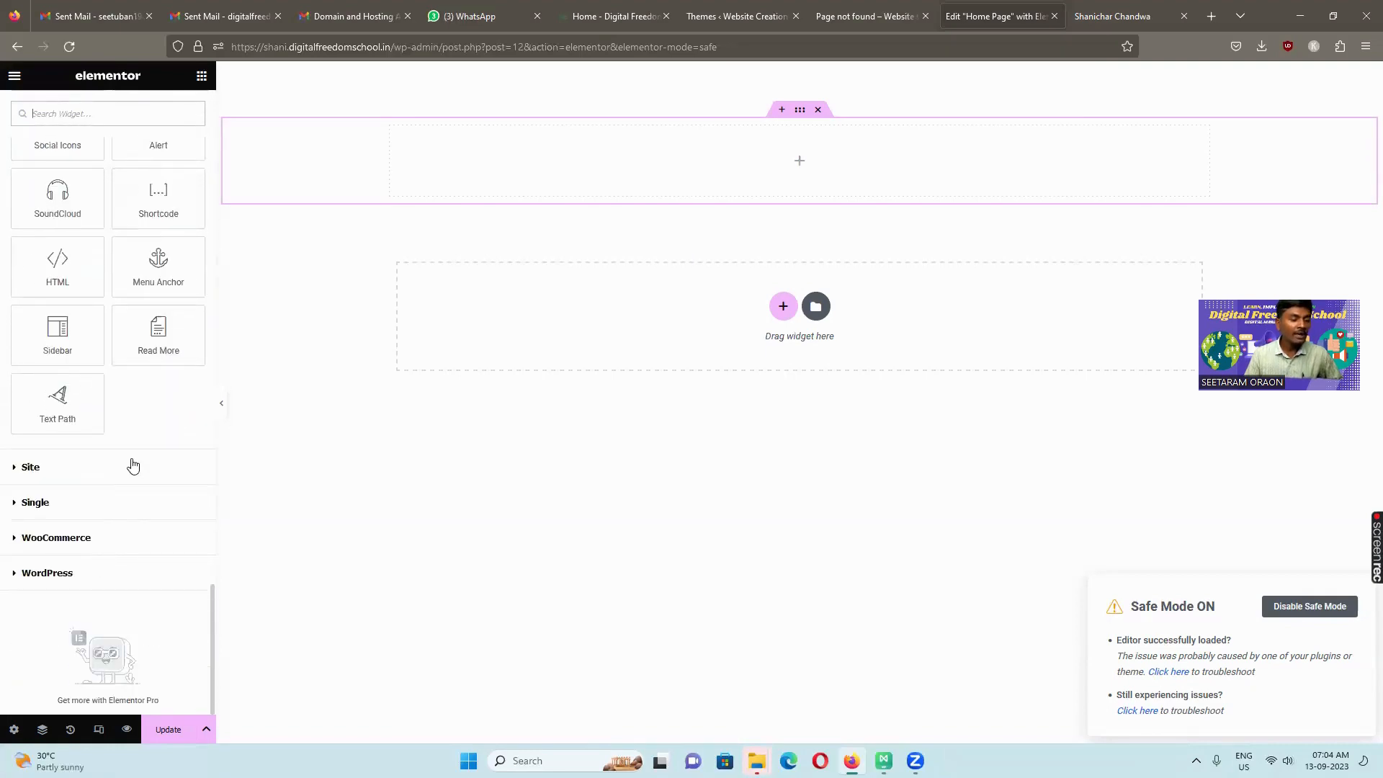
pyautogui.scroll(20, 134, 466)
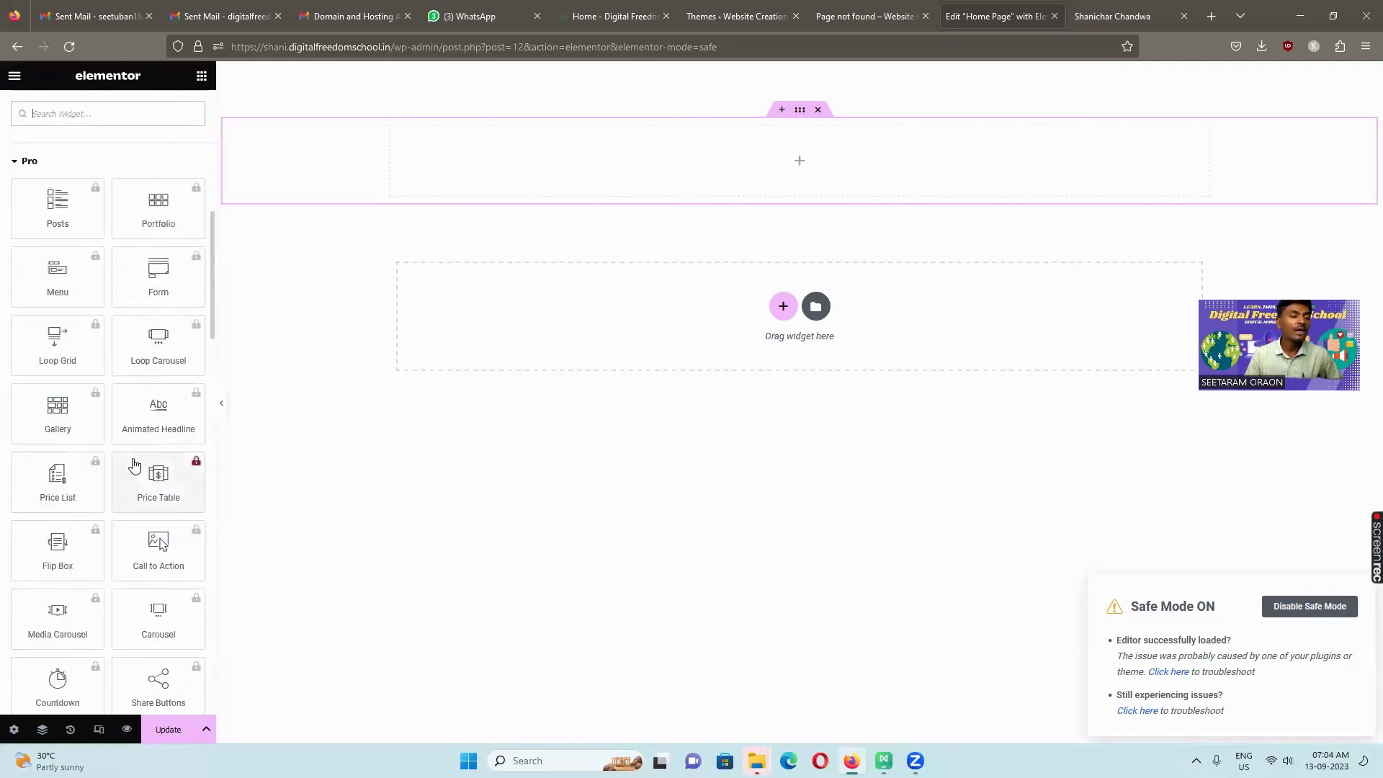
pyautogui.scroll(6, 134, 466)
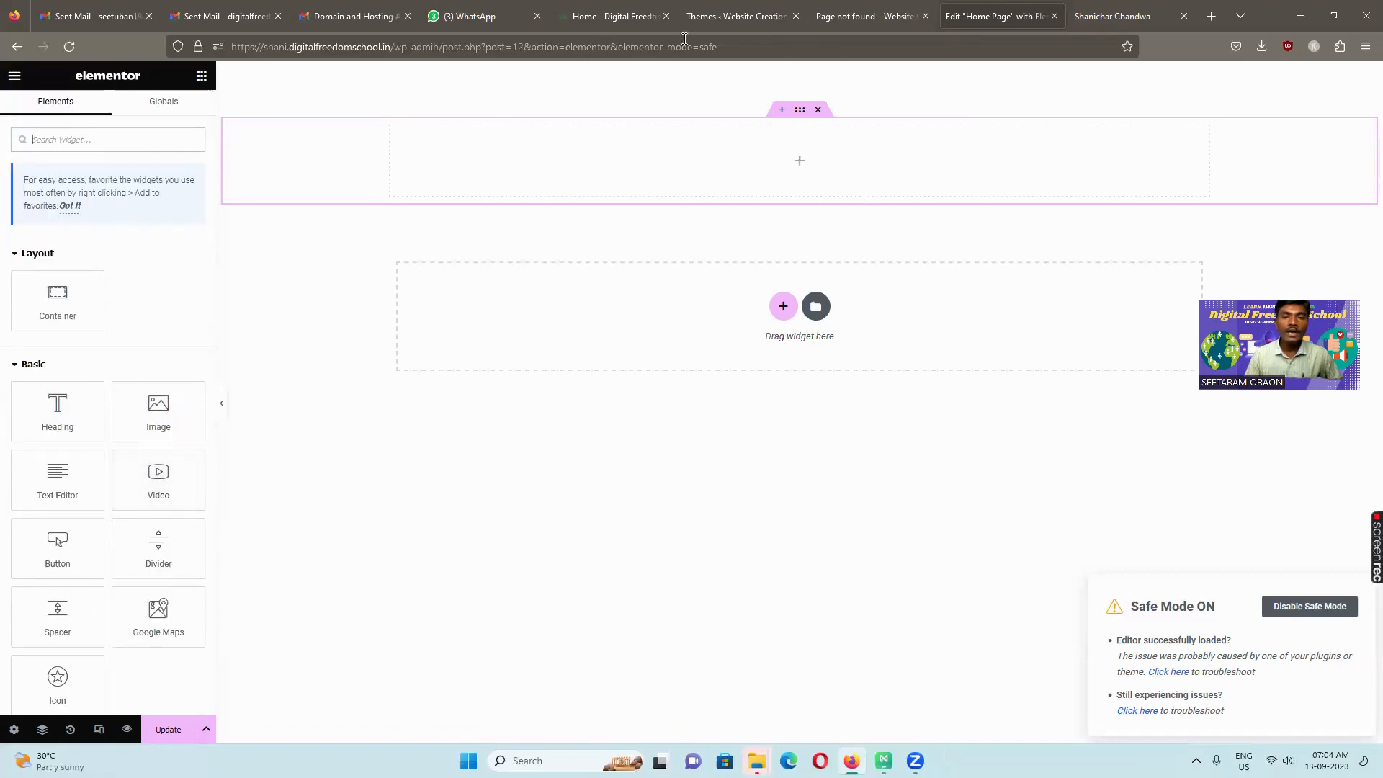
# View the banner slides on the Digital Freedom School reference site's home page, and return to the Elementor editor
pyautogui.click(645, 22)
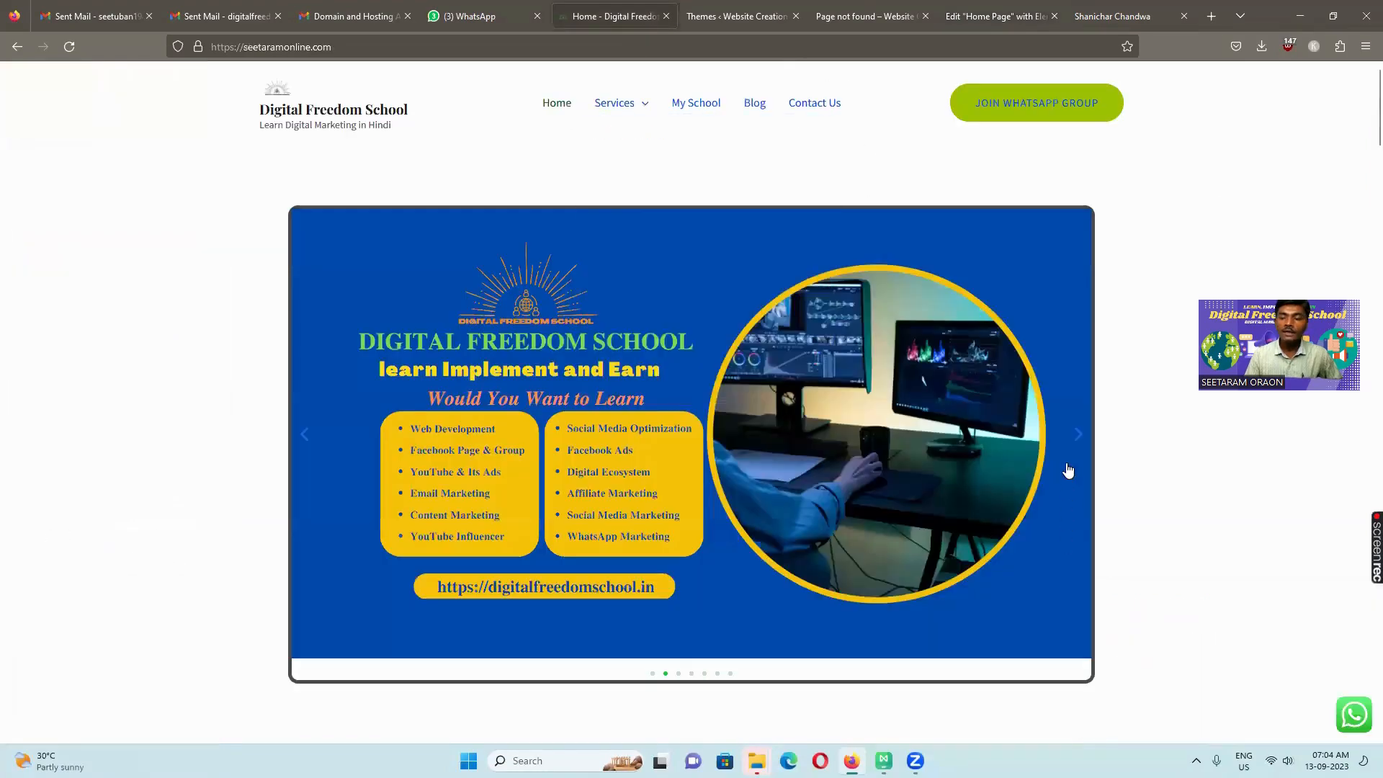
pyautogui.click(1080, 433)
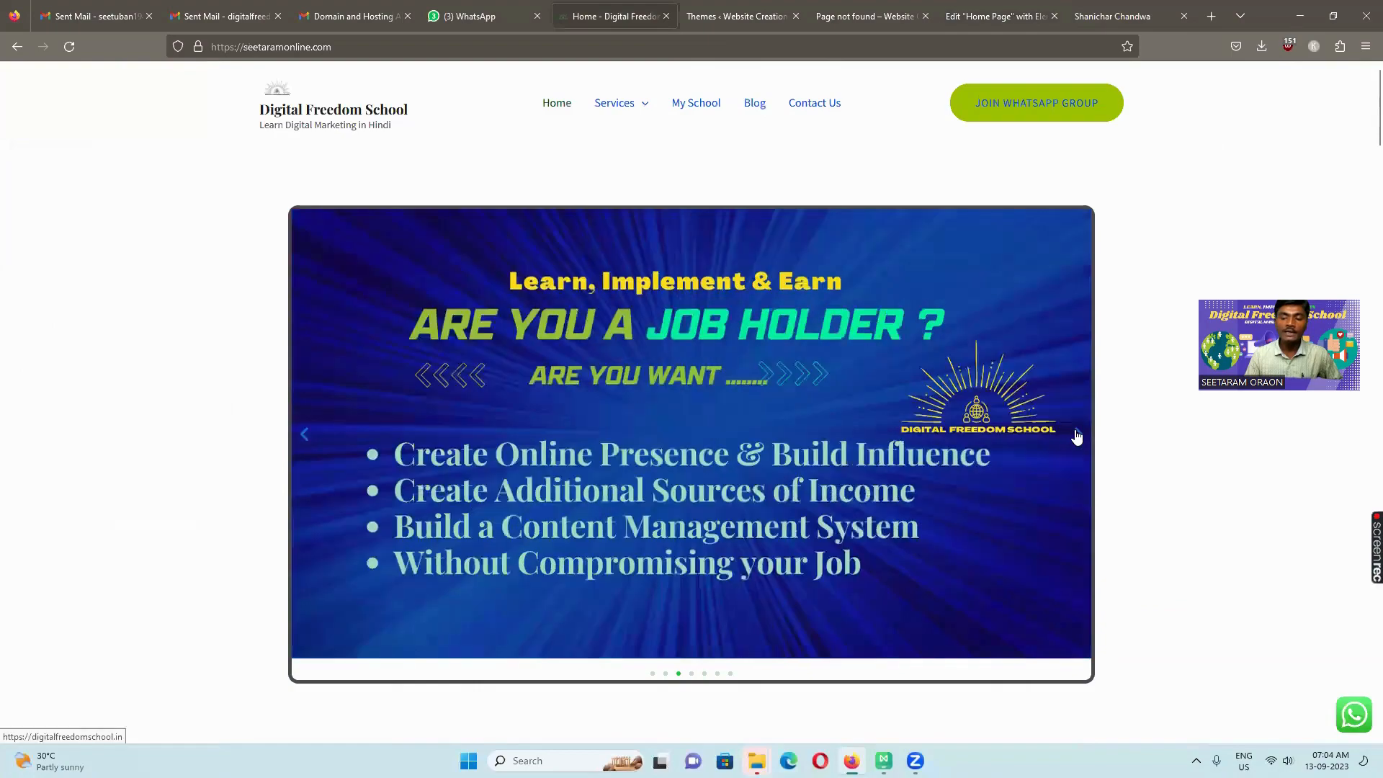
pyautogui.click(1076, 437)
pyautogui.click(1076, 437)
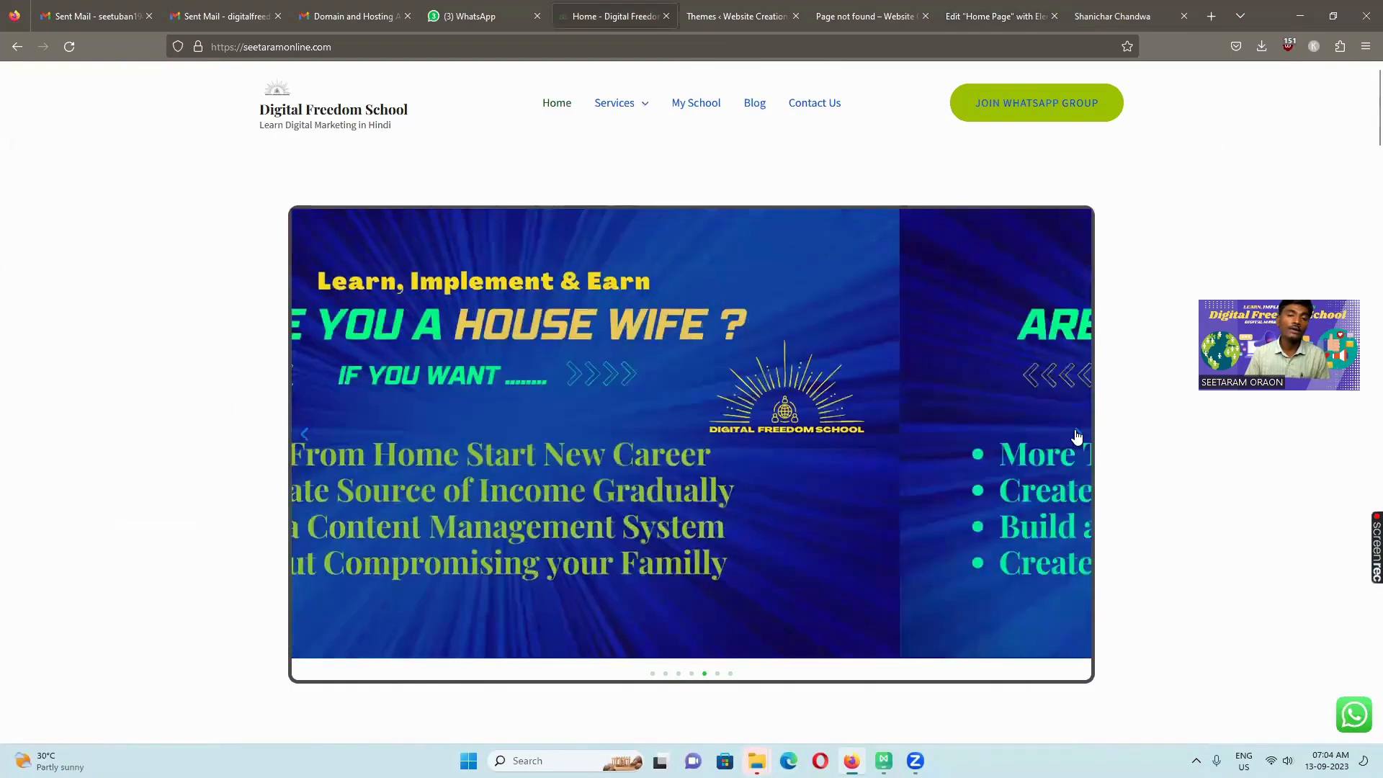
pyautogui.click(1076, 436)
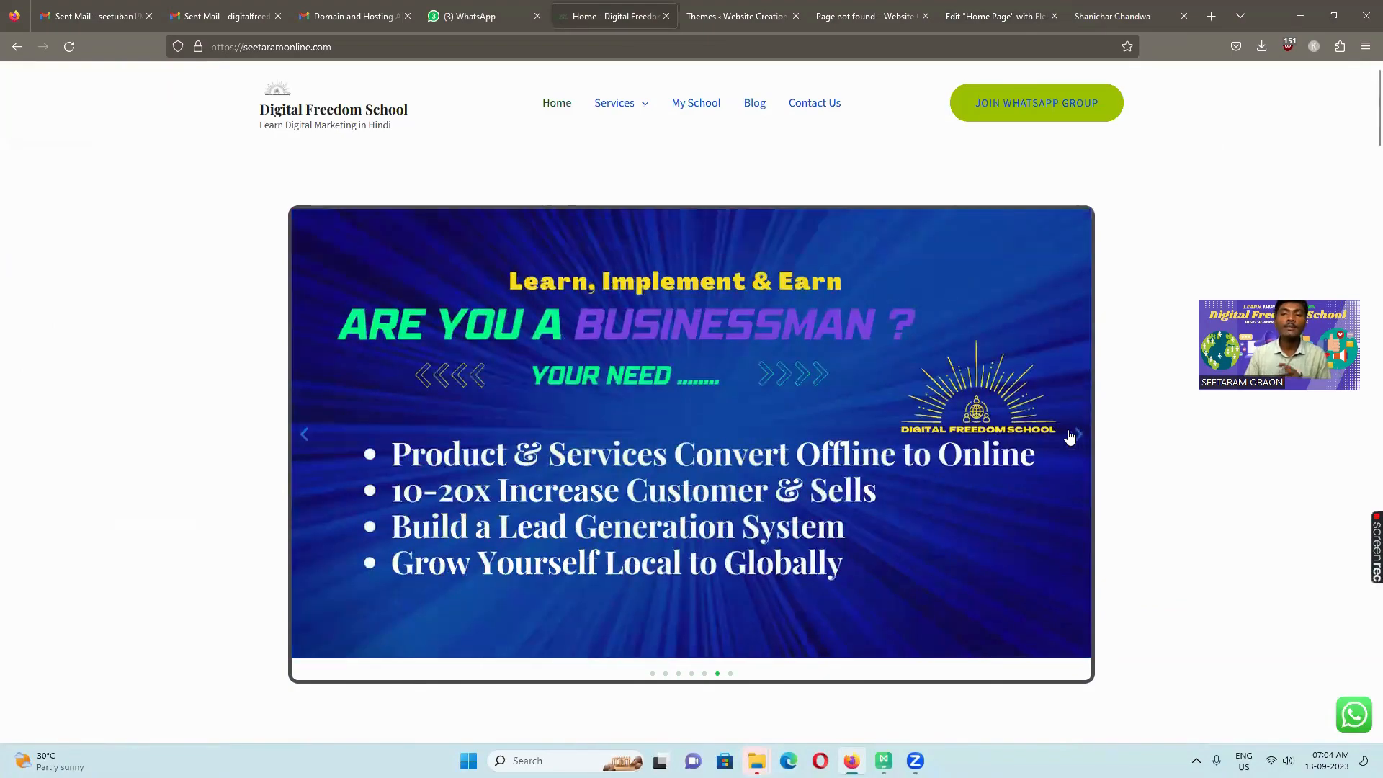
pyautogui.click(996, 17)
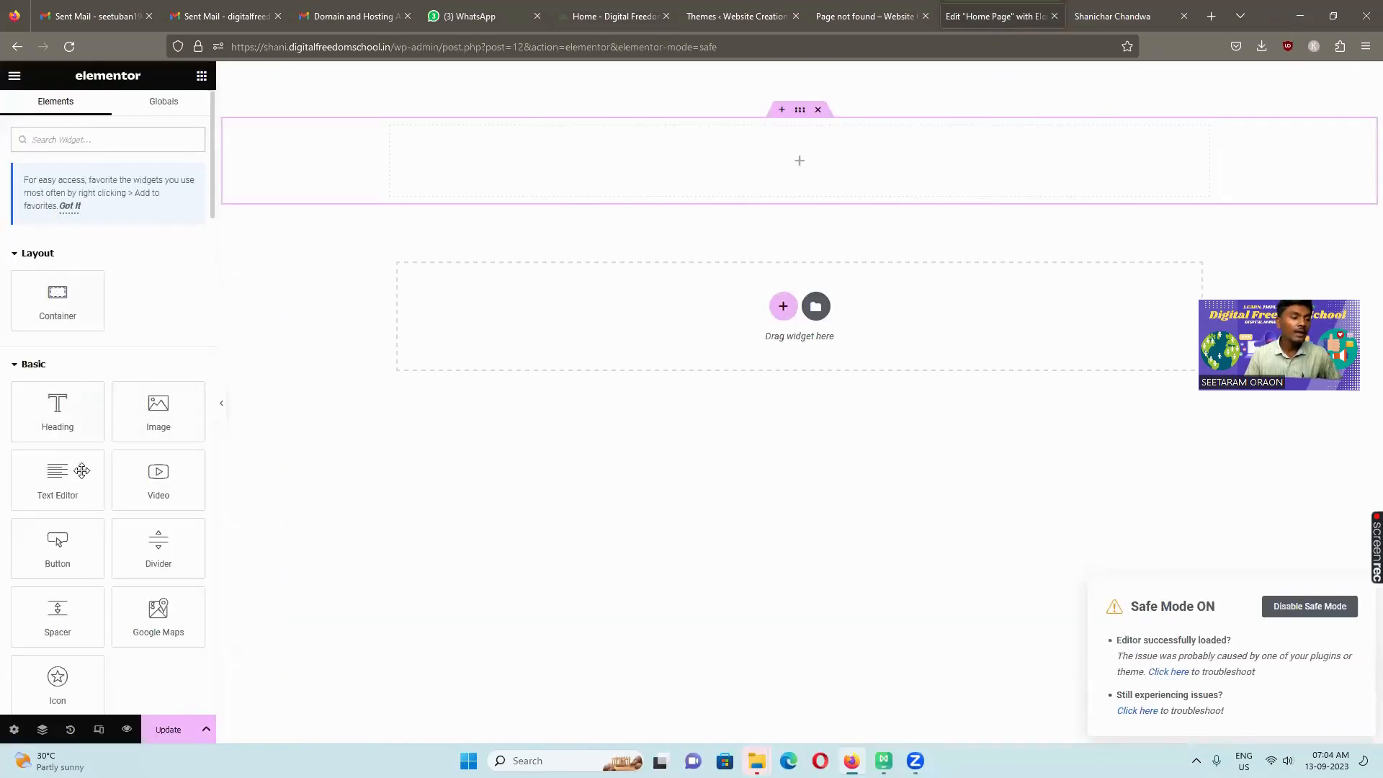
# Search the widgets for "image" and place an Image Carousel in the empty second container
pyautogui.scroll(-2, 108, 544)
pyautogui.scroll(2, 101, 358)
pyautogui.click(80, 138)
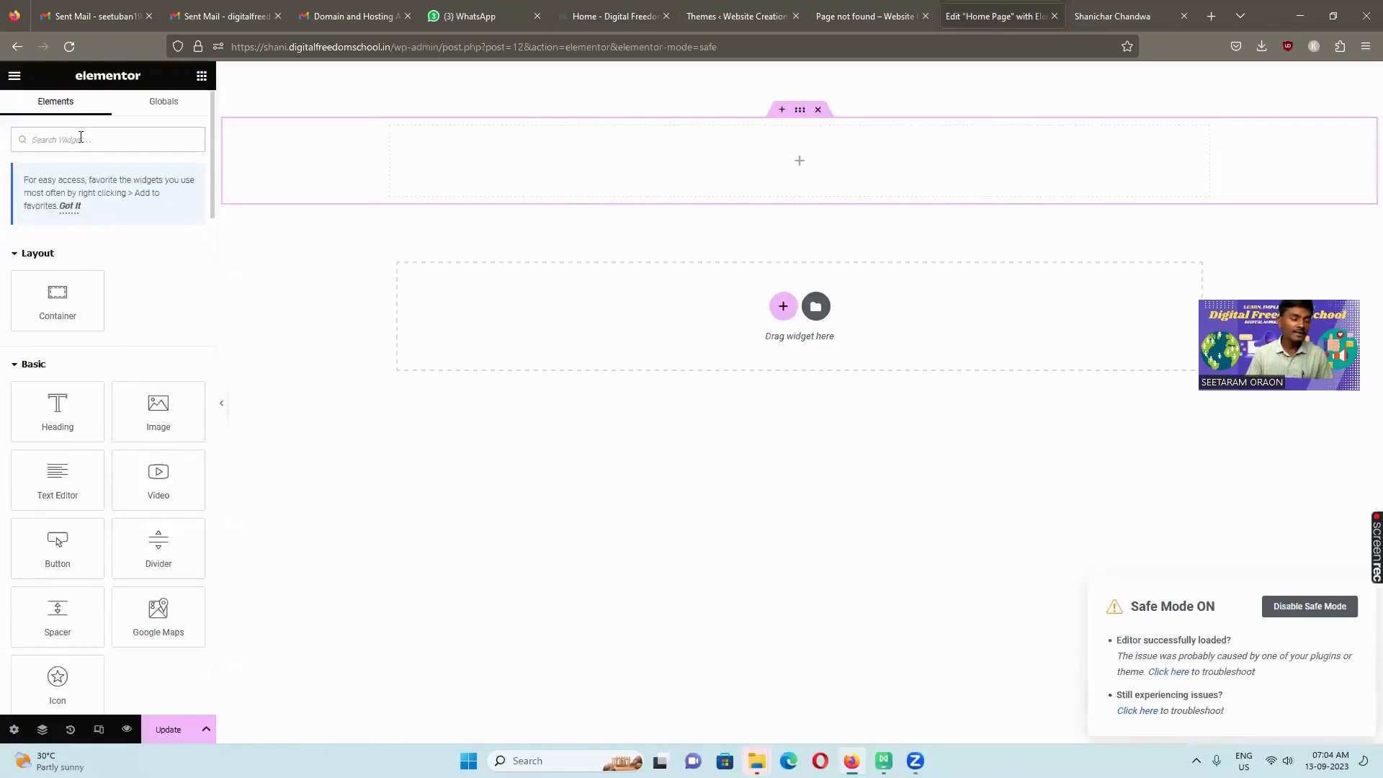
pyautogui.write('image')
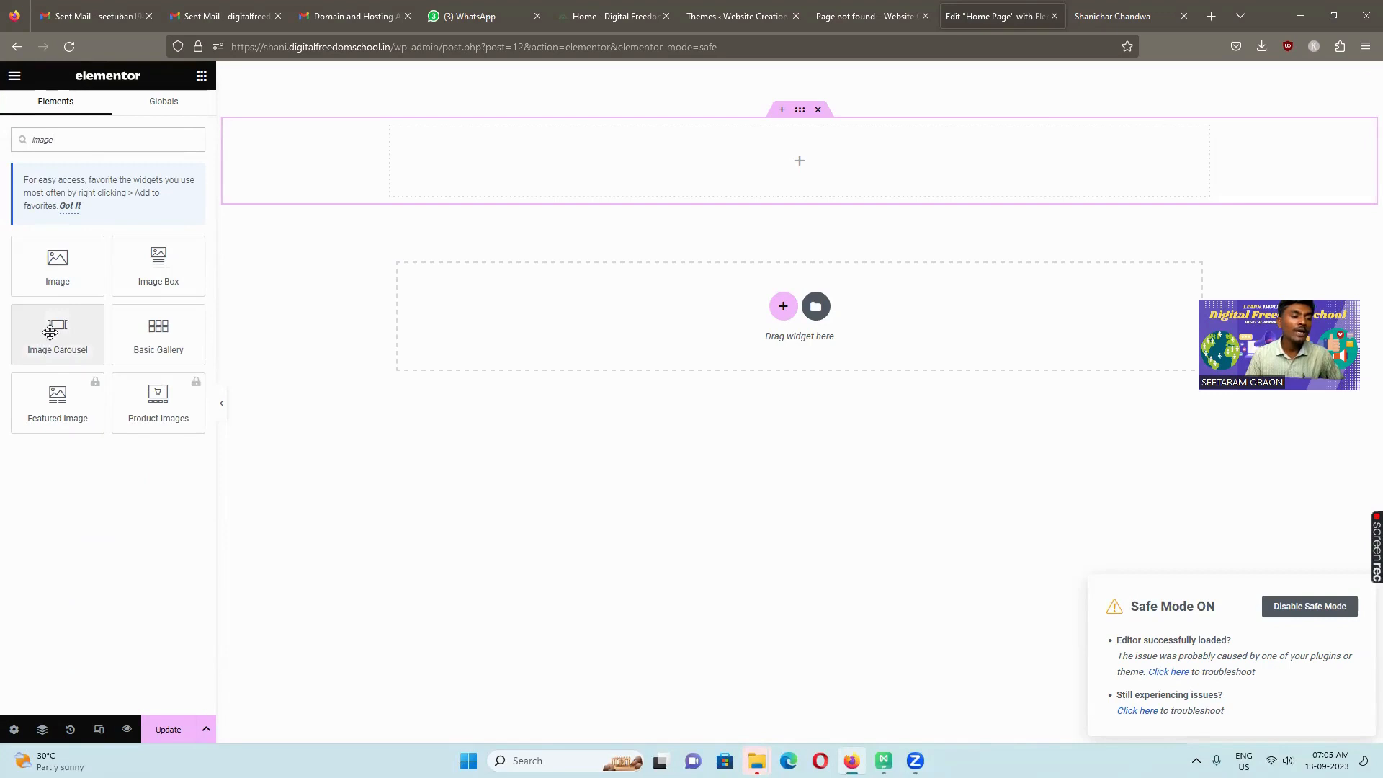
pyautogui.moveTo(50, 331); pyautogui.dragTo(807, 178)
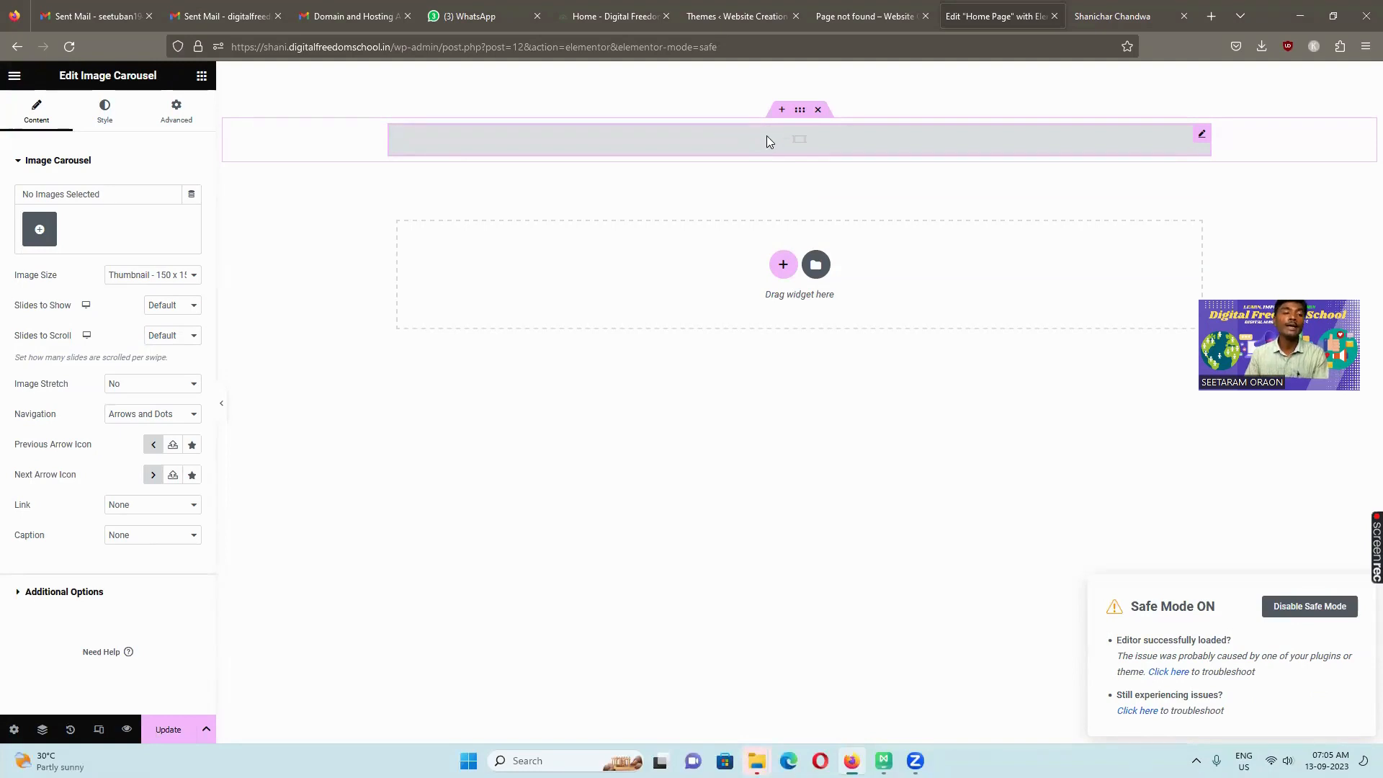
# Start a file upload for the Image Carousel's gallery and browse to the Downloads folder
pyautogui.click(39, 230)
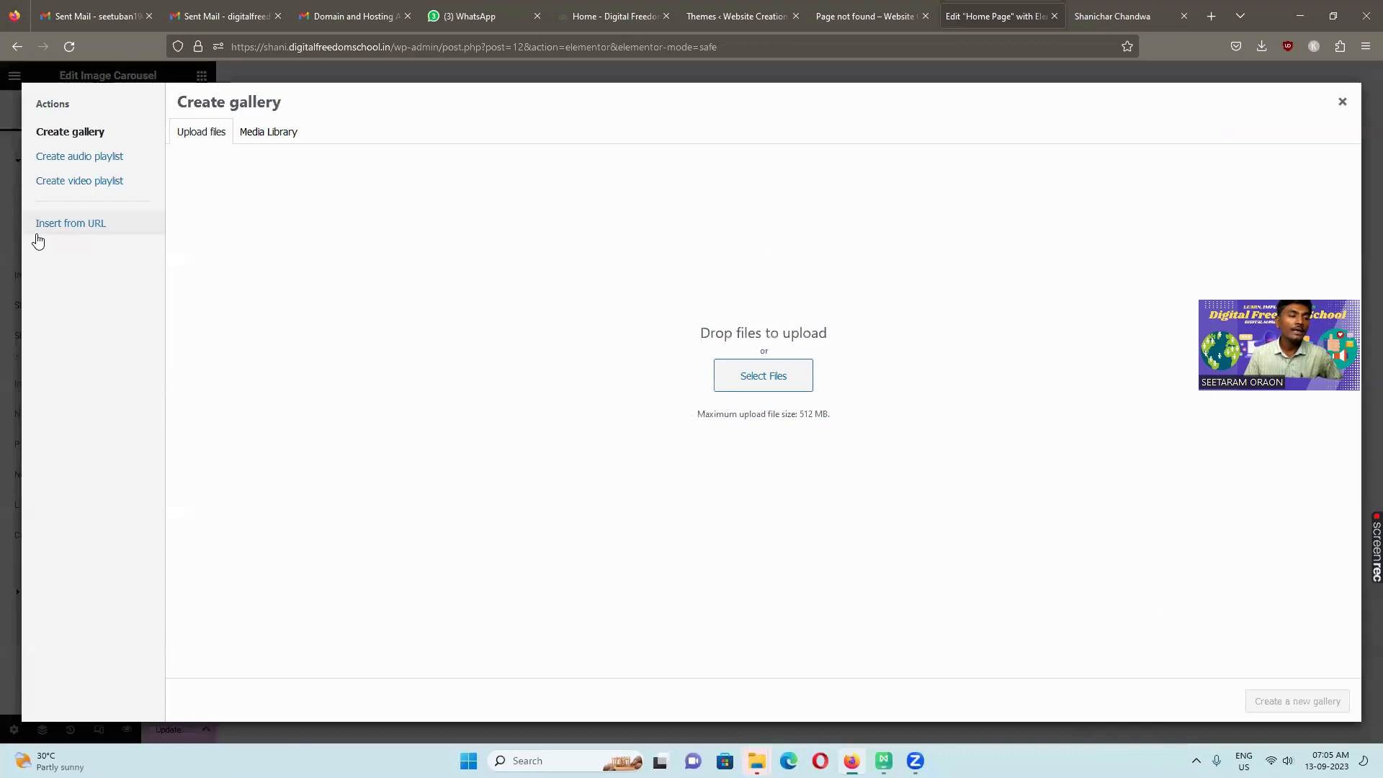
pyautogui.click(724, 375)
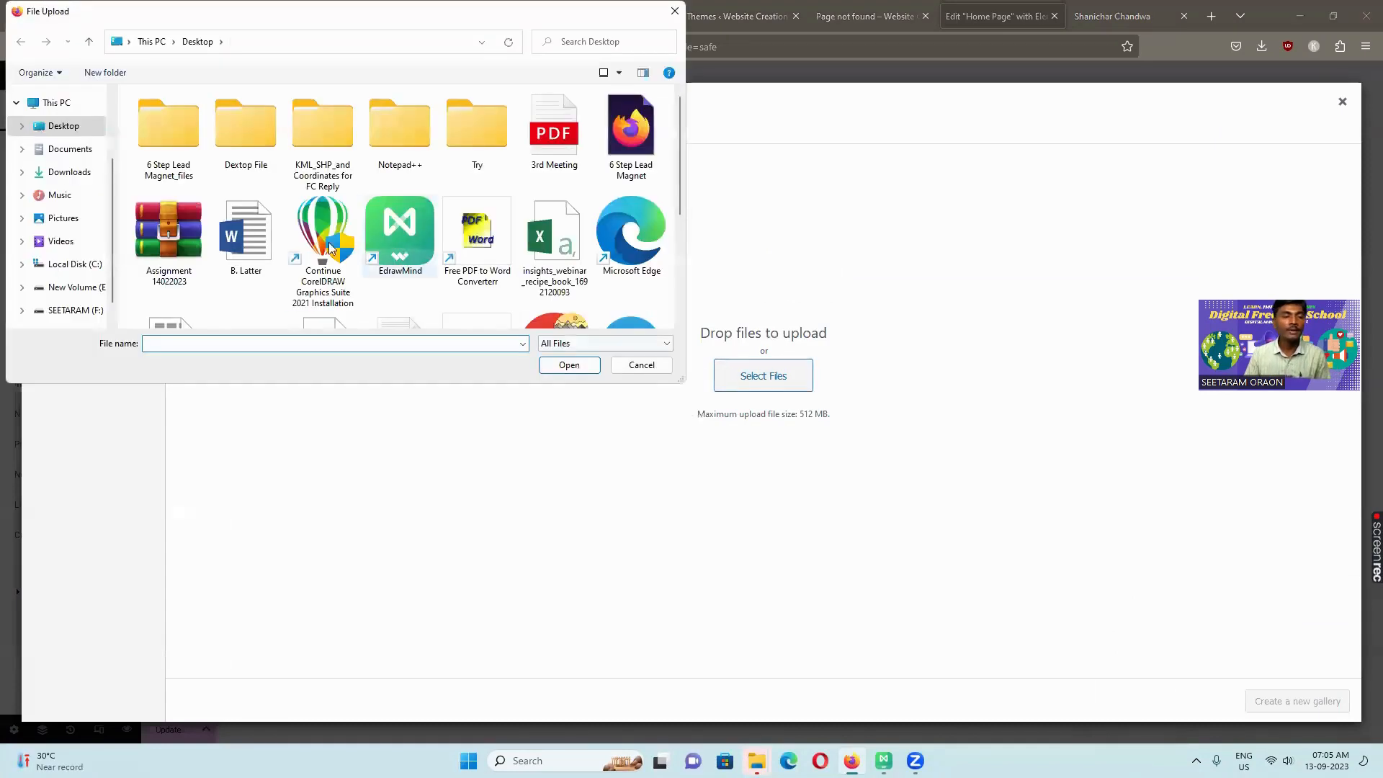
pyautogui.click(70, 174)
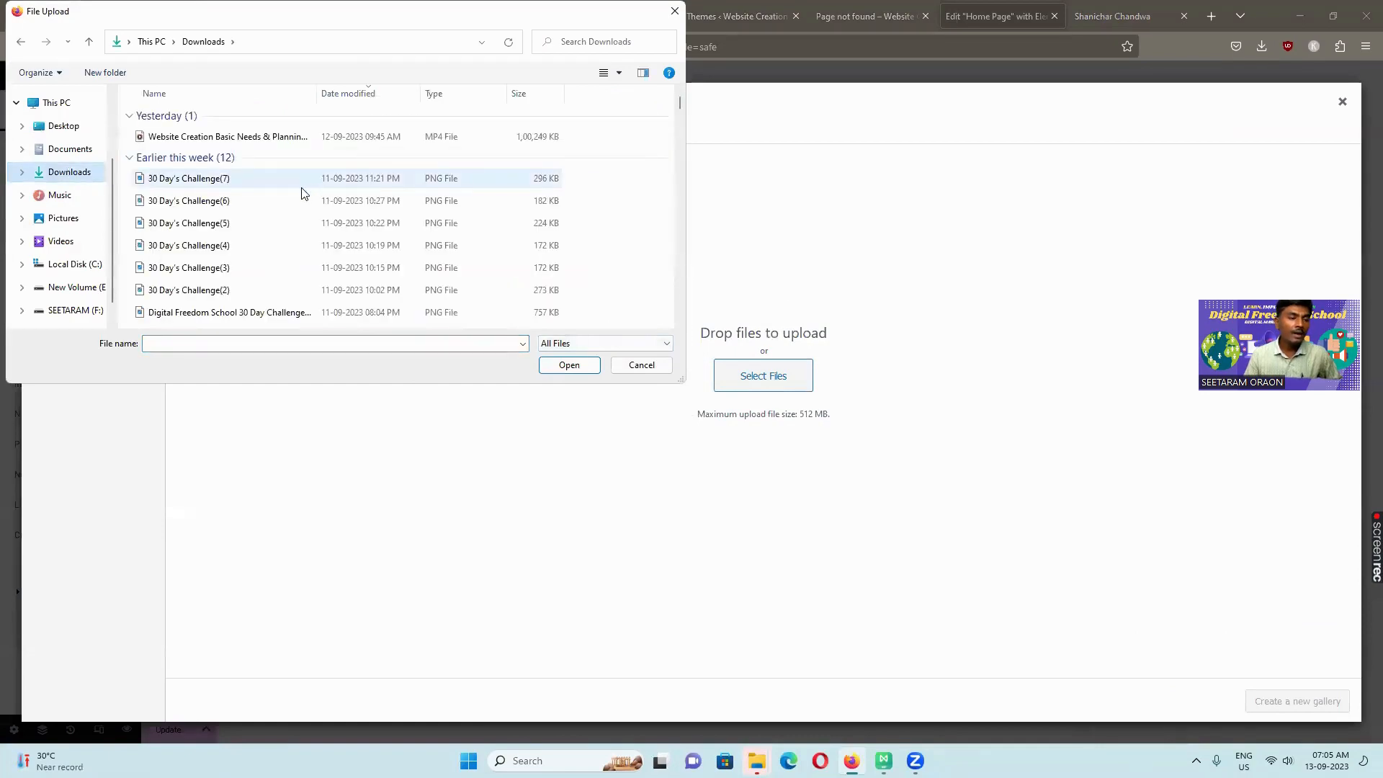
pyautogui.scroll(-1, 301, 192)
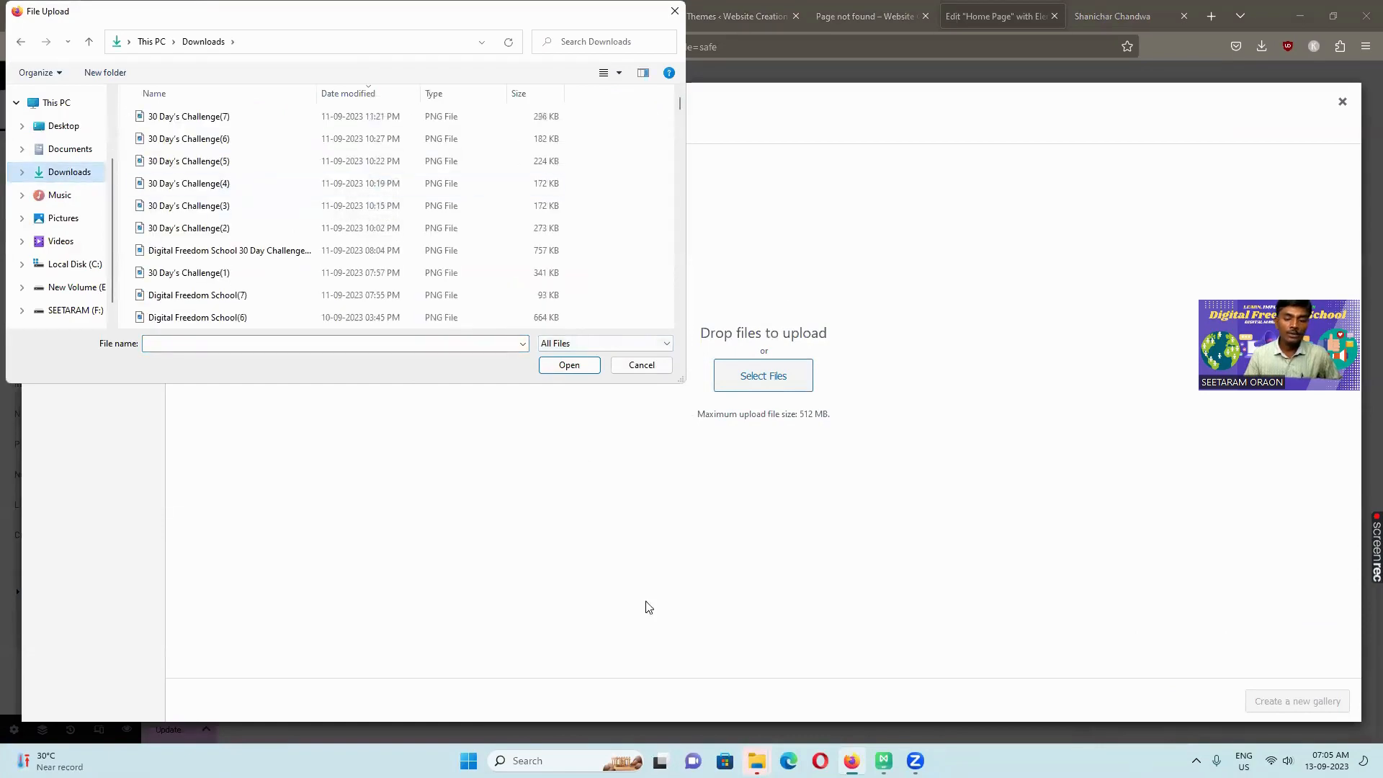
# Check the image thumbnails of the Downloads folder in File Explorer, and go back to the file upload dialog
pyautogui.click(756, 760)
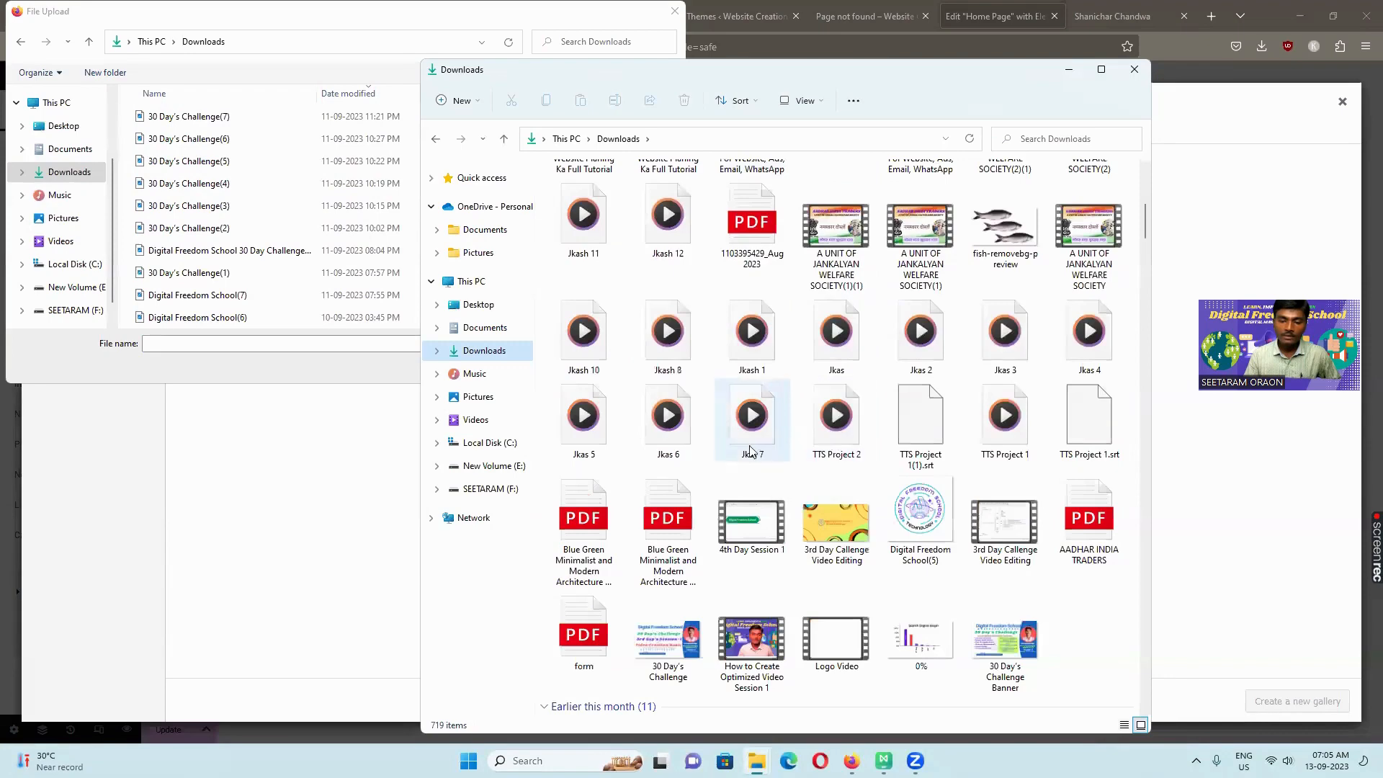
pyautogui.scroll(5, 727, 430)
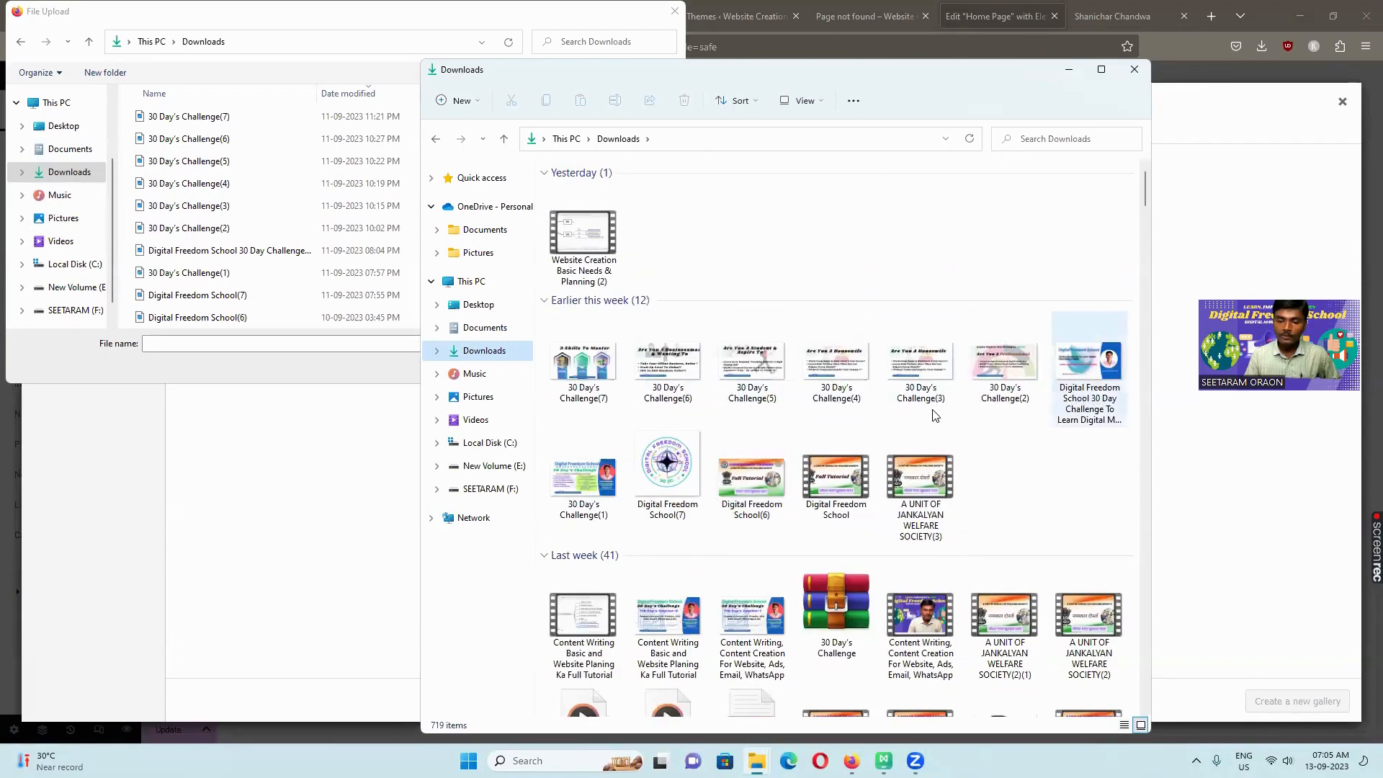
pyautogui.moveTo(583, 406); pyautogui.dragTo(310, 234)
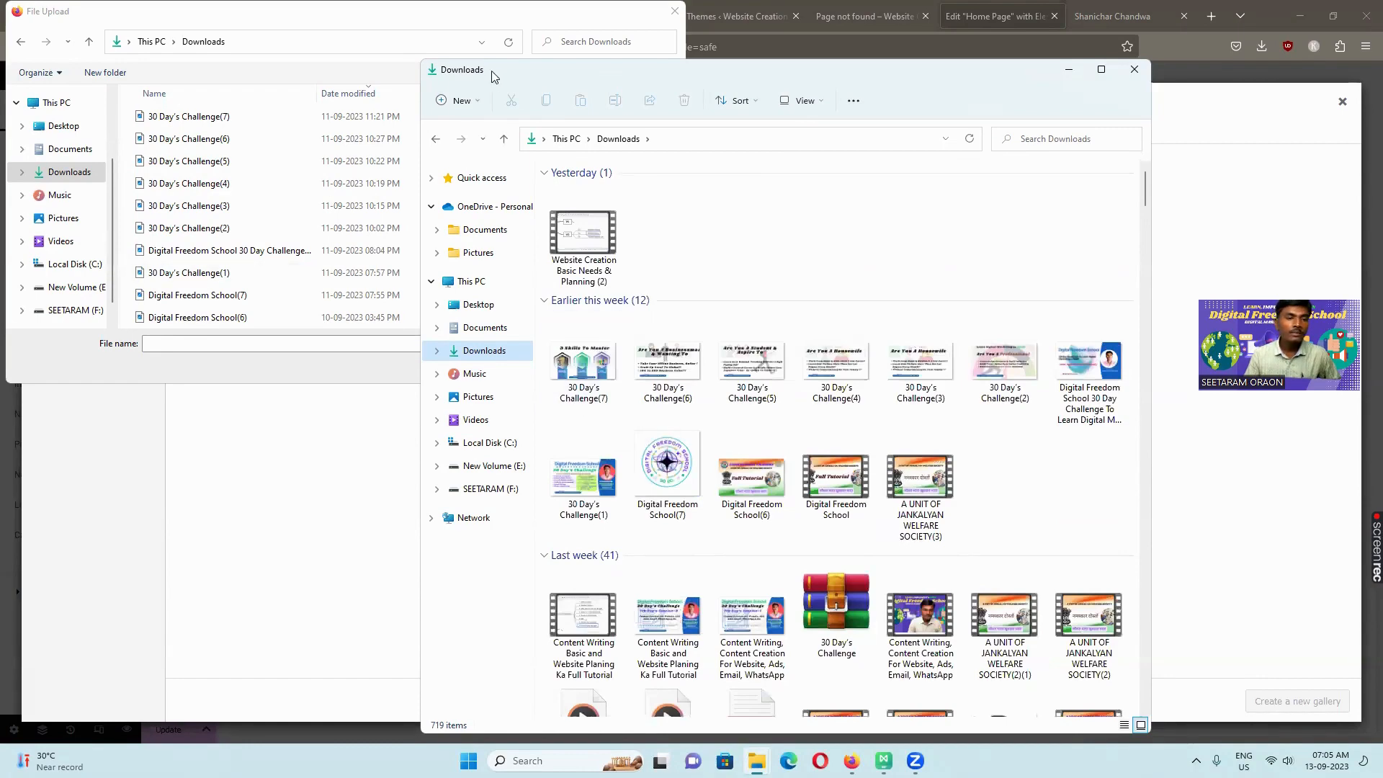
pyautogui.click(1071, 72)
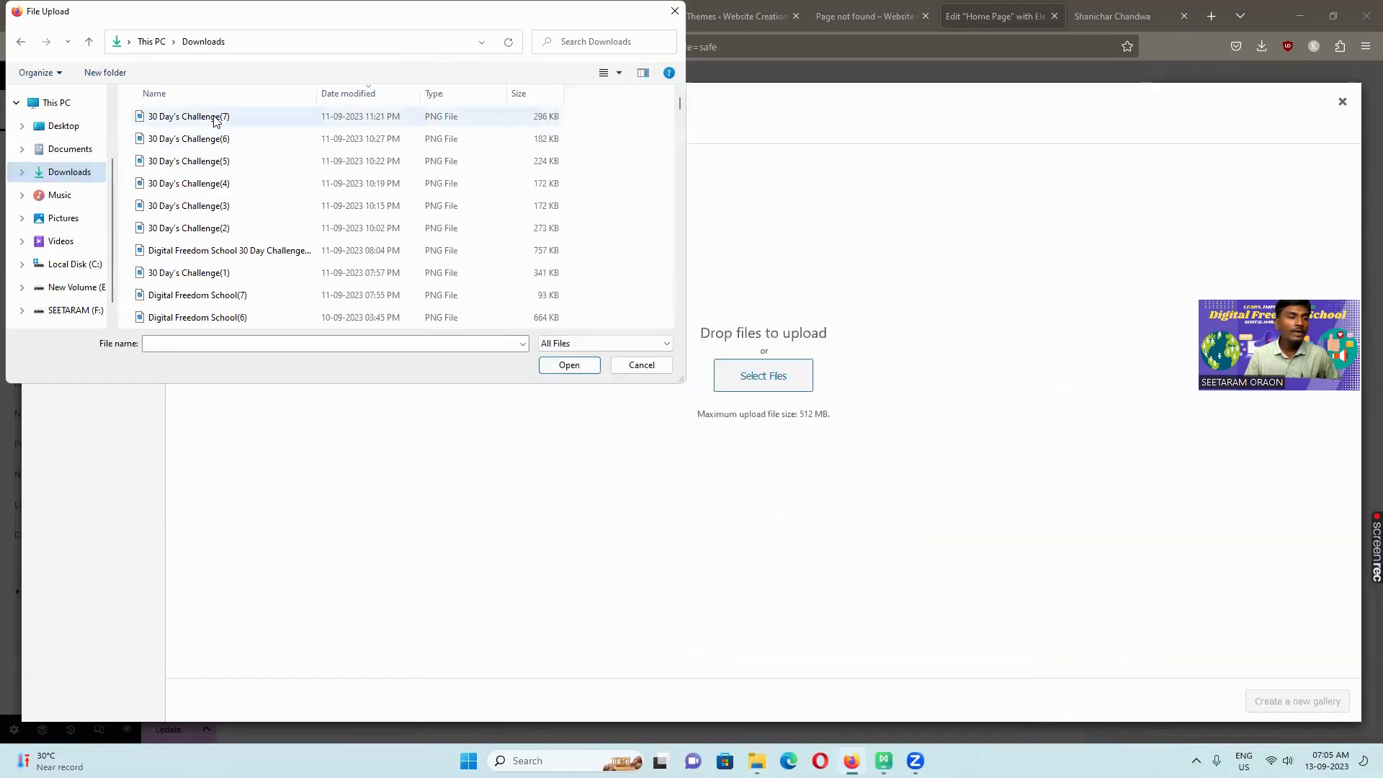
# Upload the ten consecutive PNG files from "30 Day's Challenge(7)" through "Digital Freedom School(6)" to the gallery's media library
pyautogui.click(212, 118)
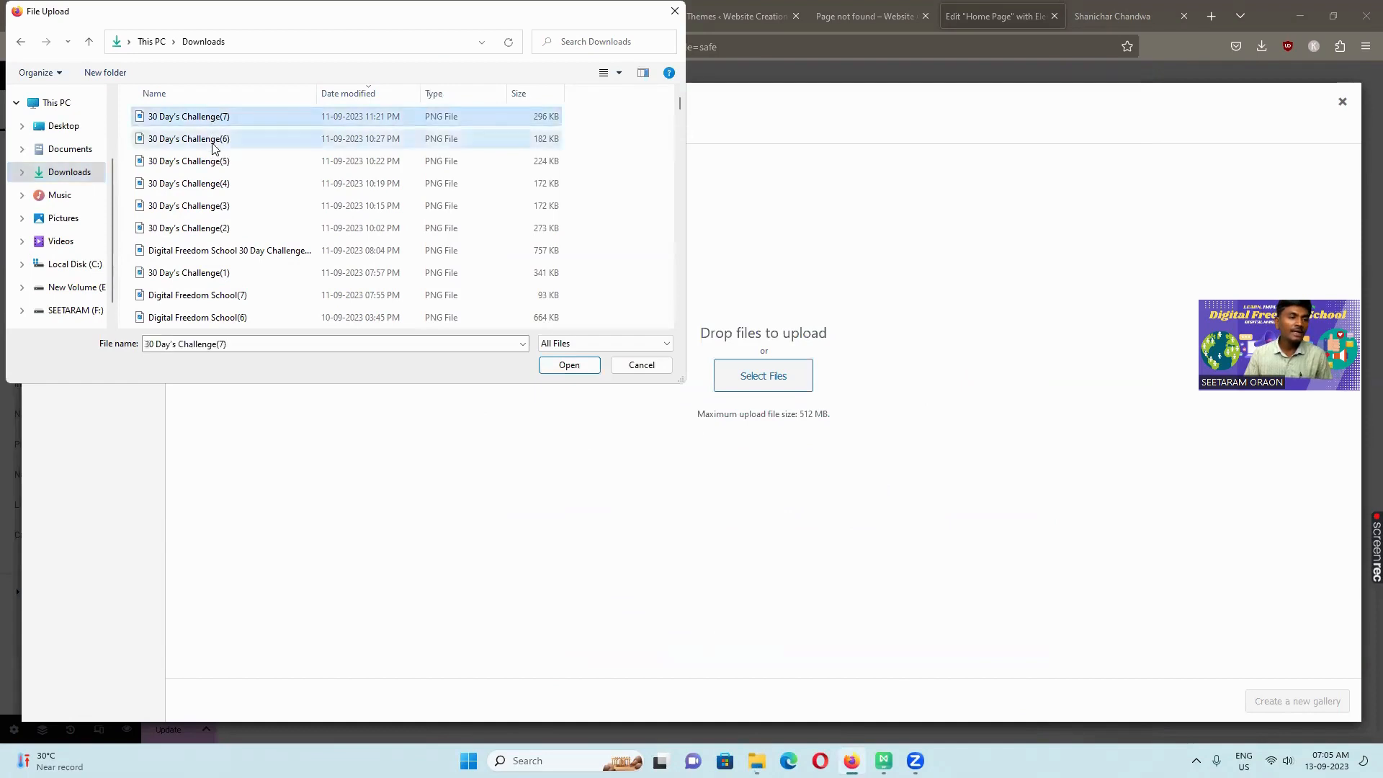
pyautogui.keyDown('ctrl'); pyautogui.click(209, 139); pyautogui.keyUp('ctrl')
pyautogui.keyDown('ctrl'); pyautogui.click(209, 161); pyautogui.keyUp('ctrl')
pyautogui.keyDown('ctrl'); pyautogui.click(209, 184); pyautogui.keyUp('ctrl')
pyautogui.keyDown('ctrl'); pyautogui.click(208, 207); pyautogui.keyUp('ctrl')
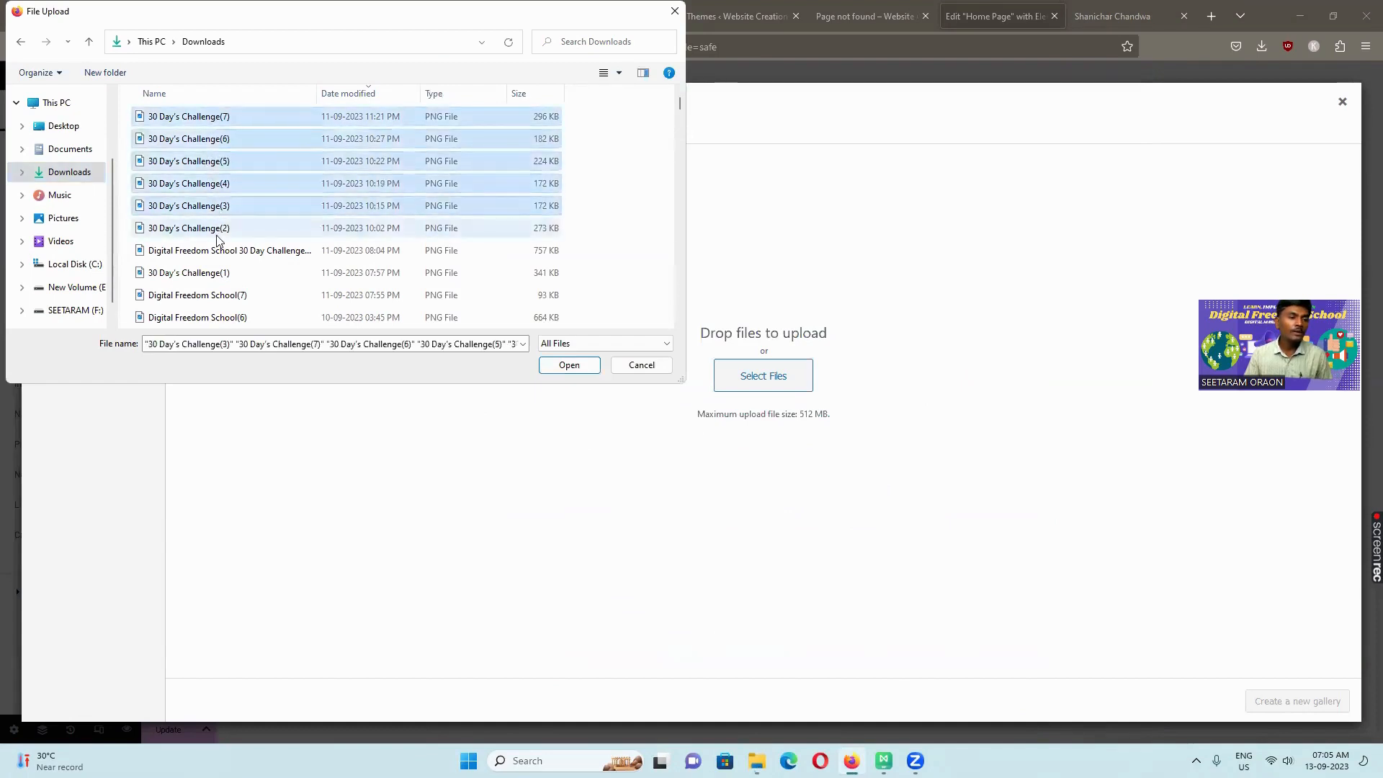
pyautogui.keyDown('ctrl'); pyautogui.click(207, 229); pyautogui.keyUp('ctrl')
pyautogui.keyDown('ctrl'); pyautogui.click(205, 251); pyautogui.keyUp('ctrl')
pyautogui.keyDown('ctrl'); pyautogui.click(205, 274); pyautogui.keyUp('ctrl')
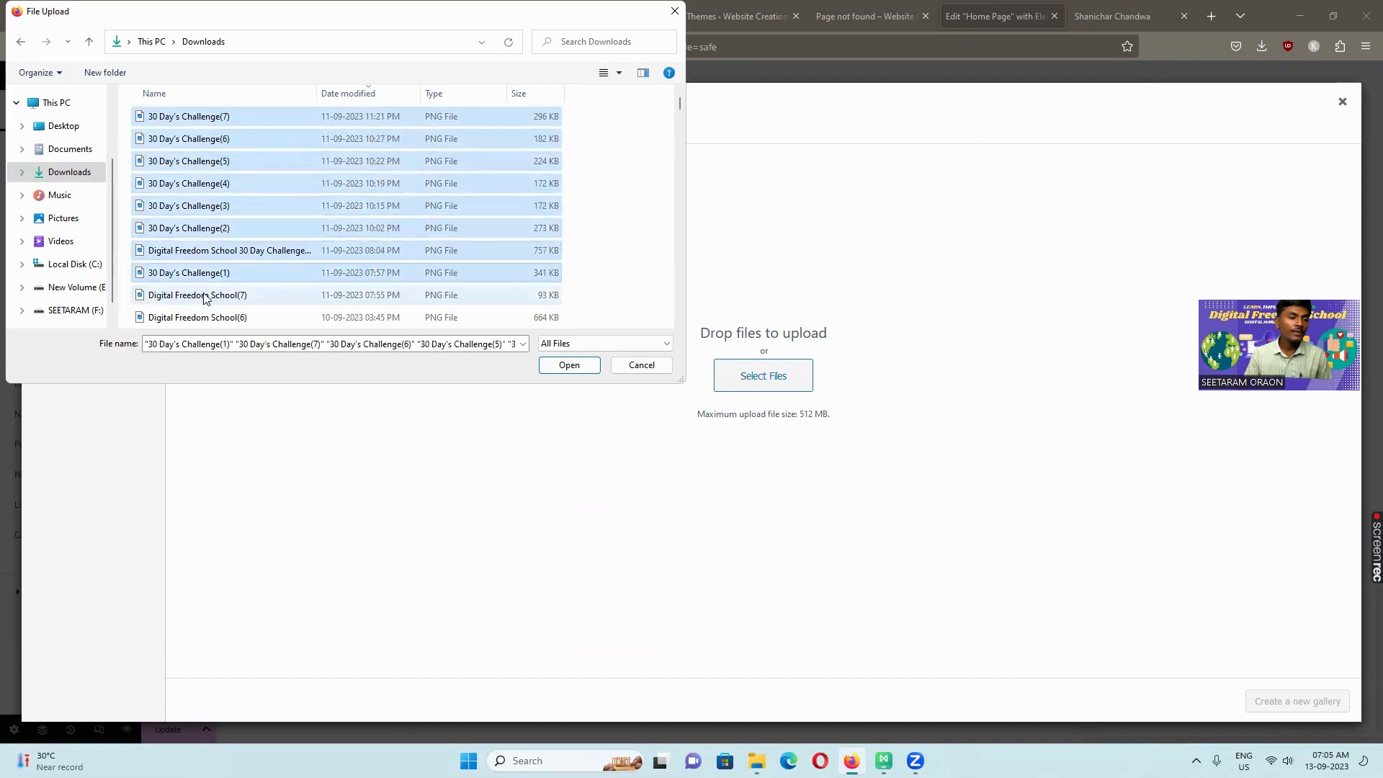
pyautogui.keyDown('ctrl'); pyautogui.click(205, 296); pyautogui.keyUp('ctrl')
pyautogui.keyDown('ctrl'); pyautogui.click(201, 319); pyautogui.keyUp('ctrl')
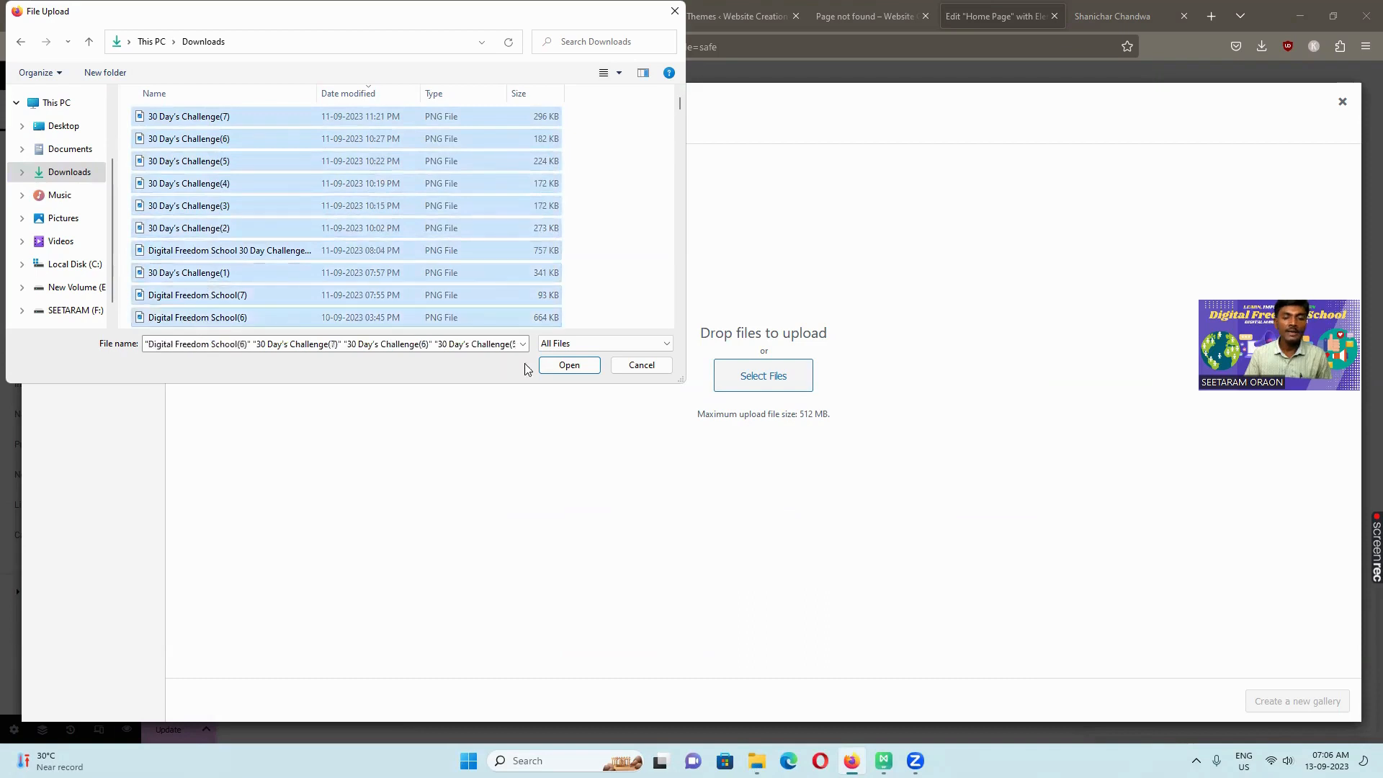
pyautogui.click(567, 364)
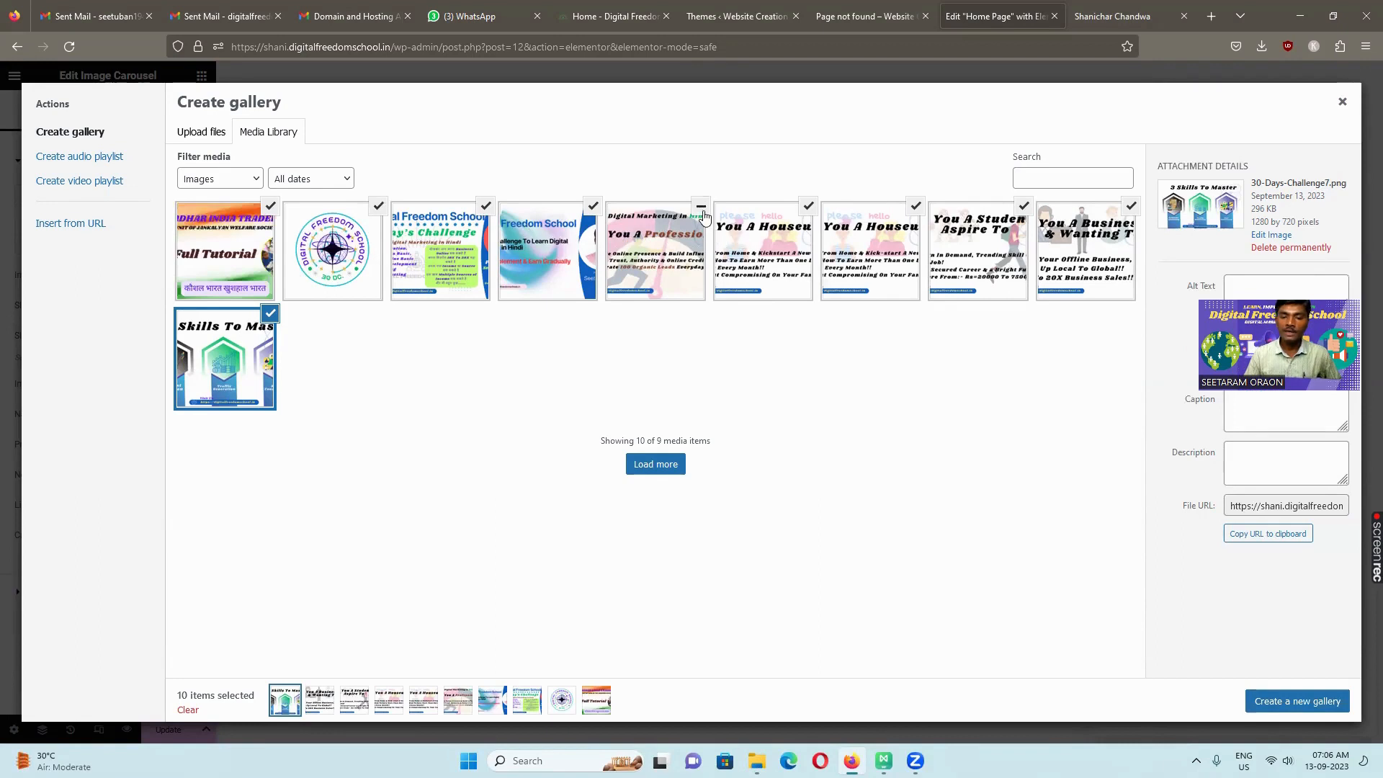
# Deselect the Skills To Master, Digital-Freedom-School6 and Digital-Freedom-School7 images, and insert the remaining seven as the carousel's gallery
pyautogui.click(270, 316)
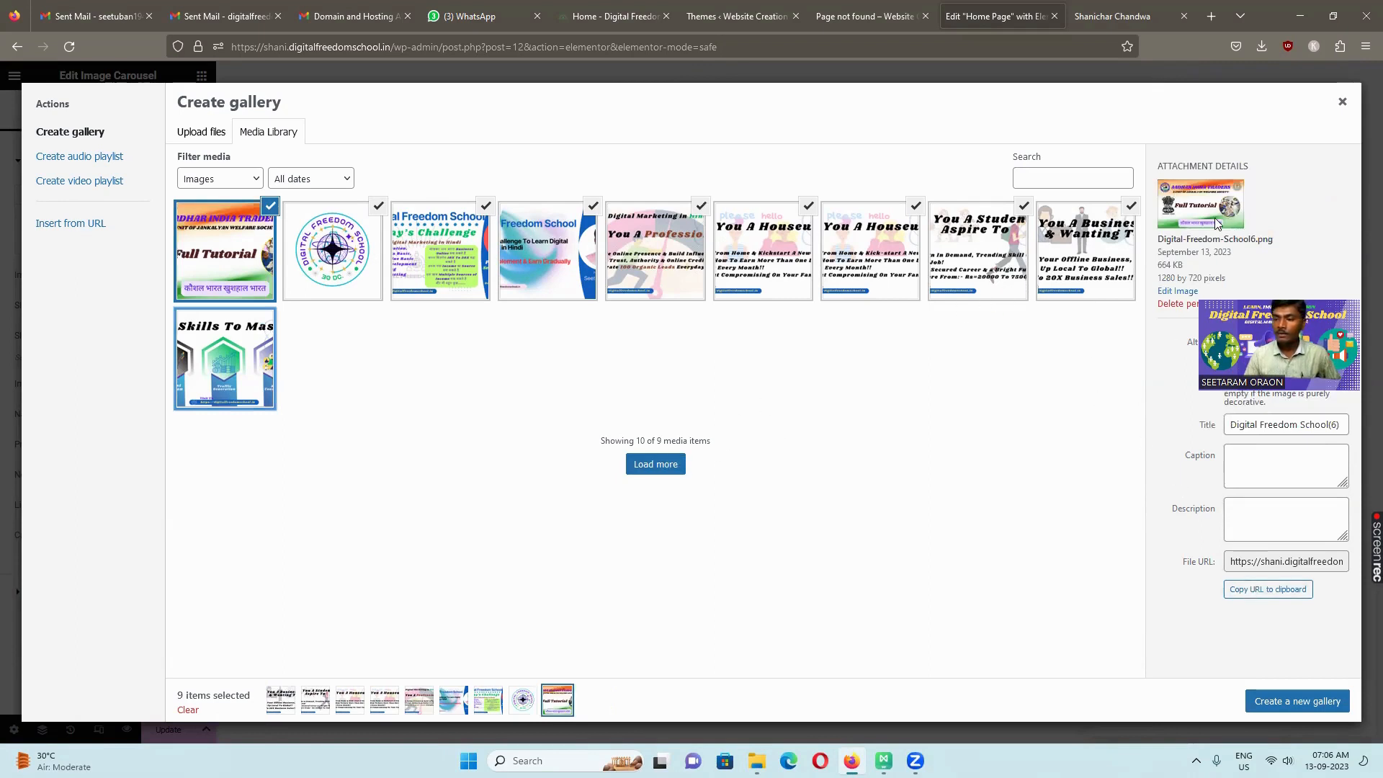
pyautogui.click(270, 206)
pyautogui.click(371, 268)
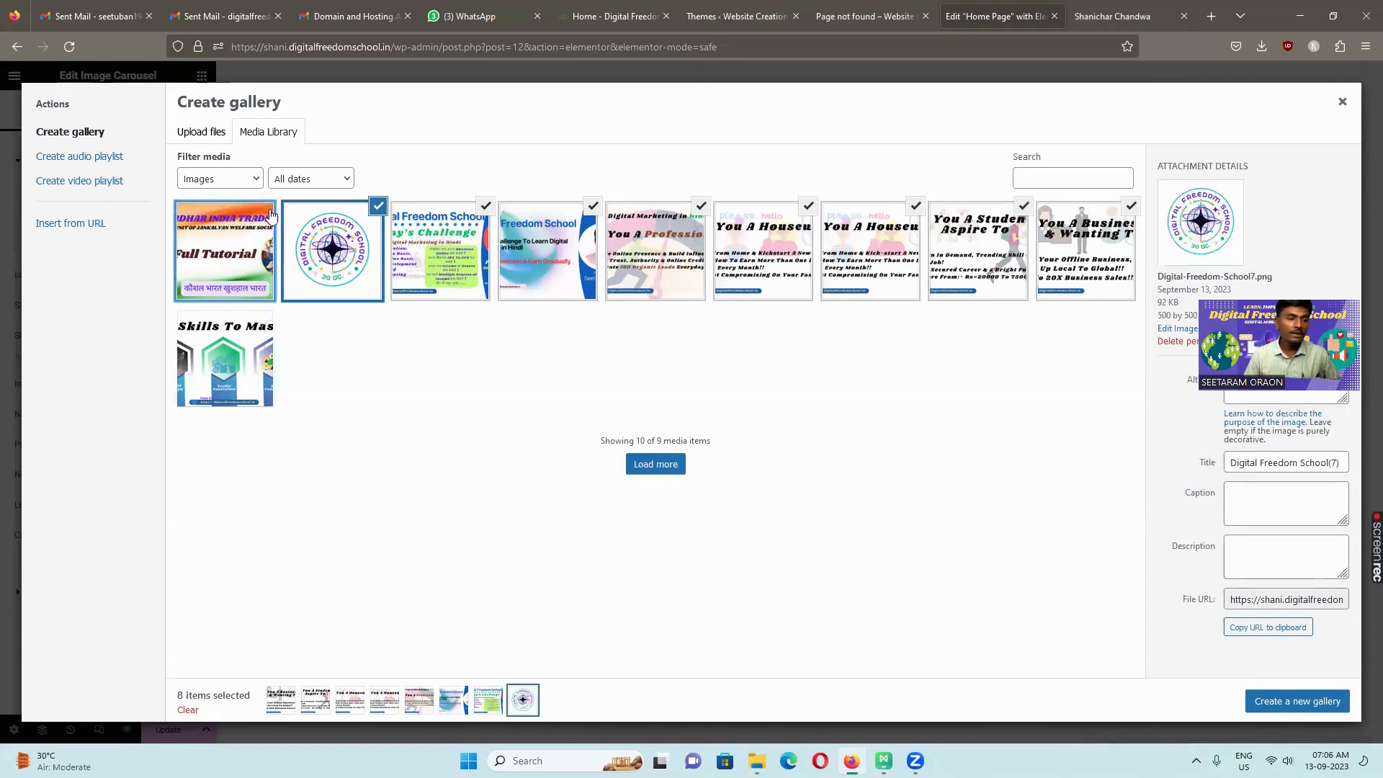
pyautogui.click(379, 208)
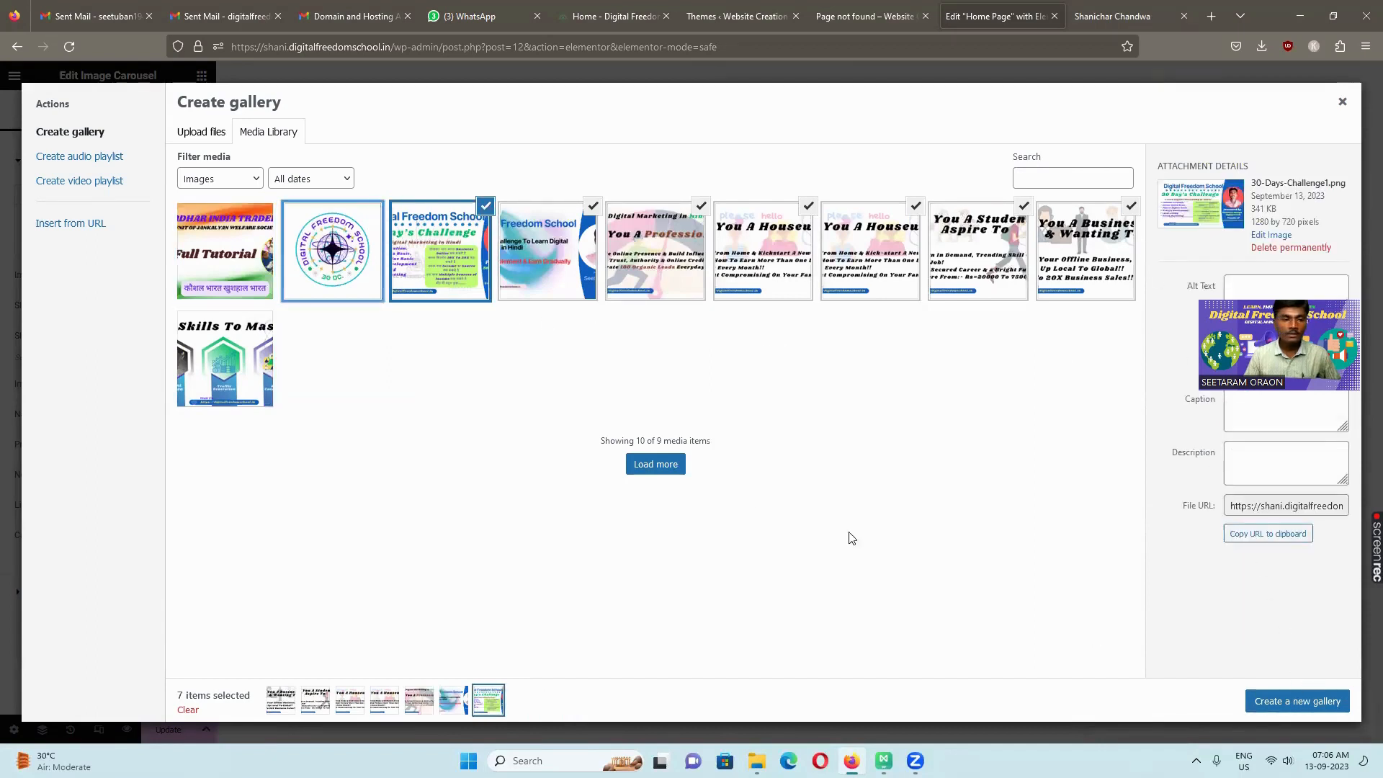
pyautogui.click(1307, 710)
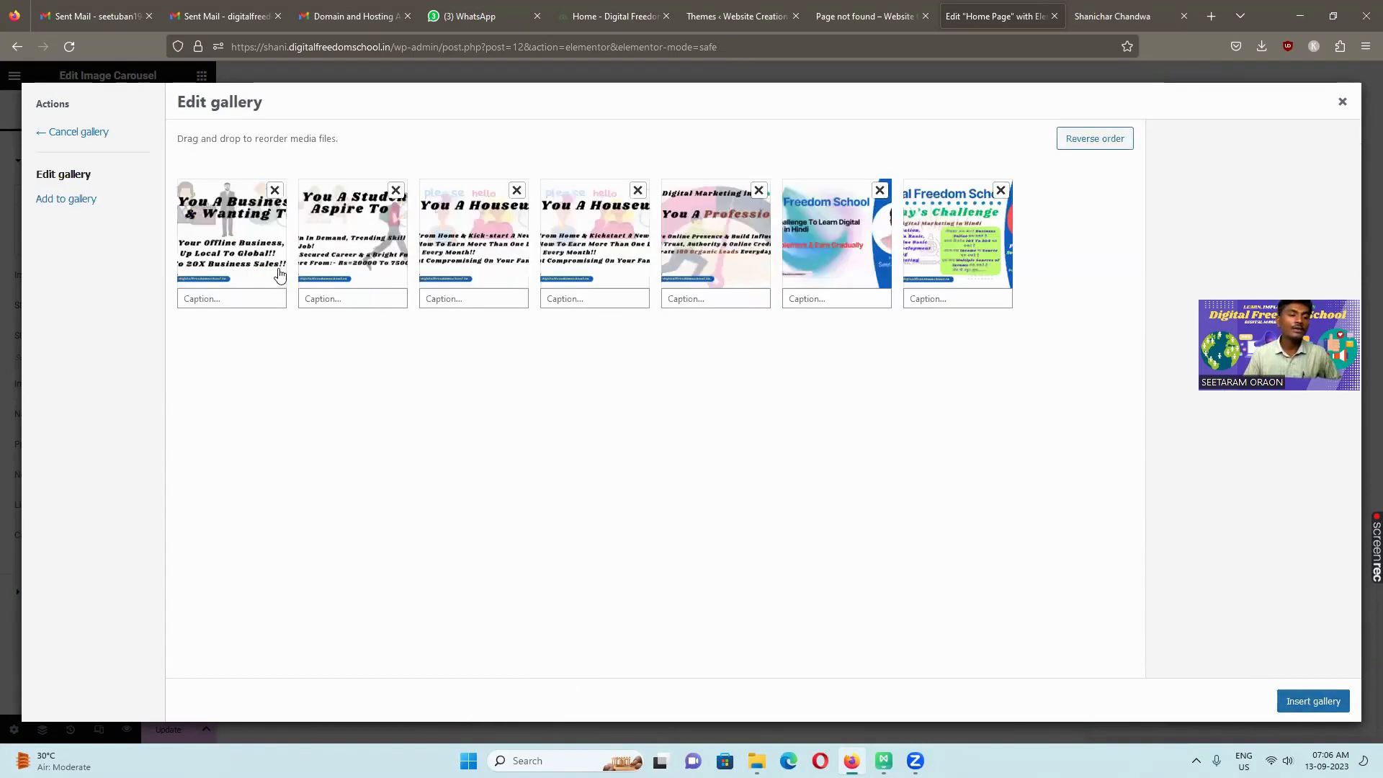
pyautogui.click(1313, 701)
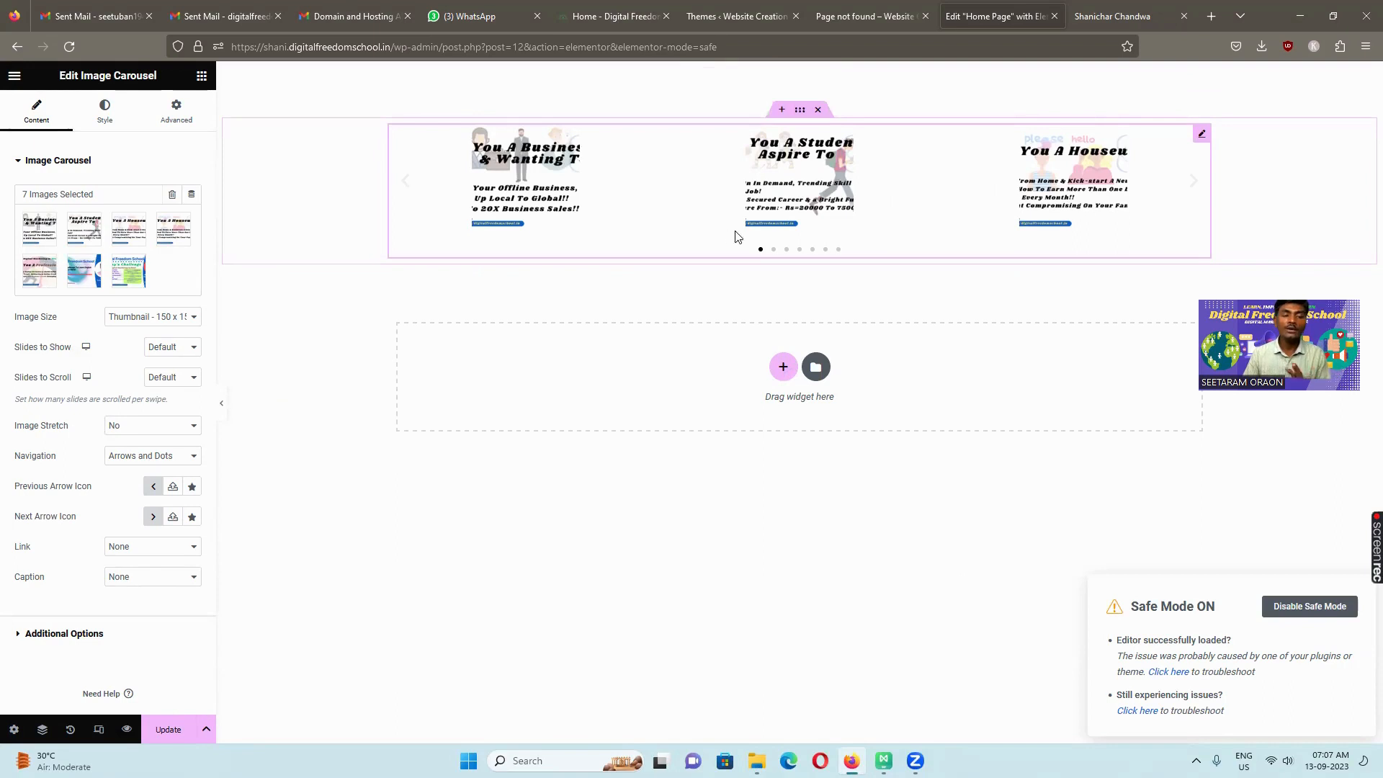
# Set the Image Carousel's image size to Full and its slides to show to 1
pyautogui.click(168, 321)
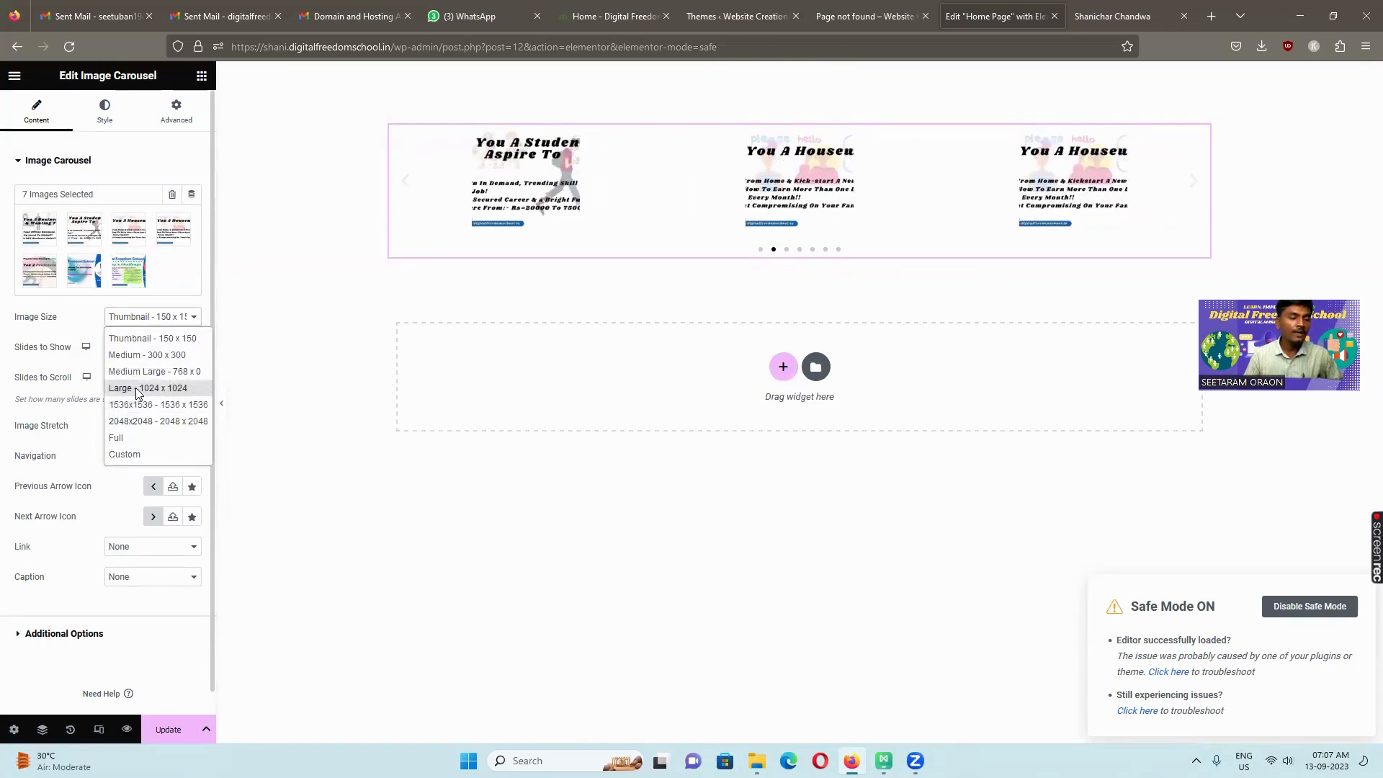
pyautogui.click(121, 436)
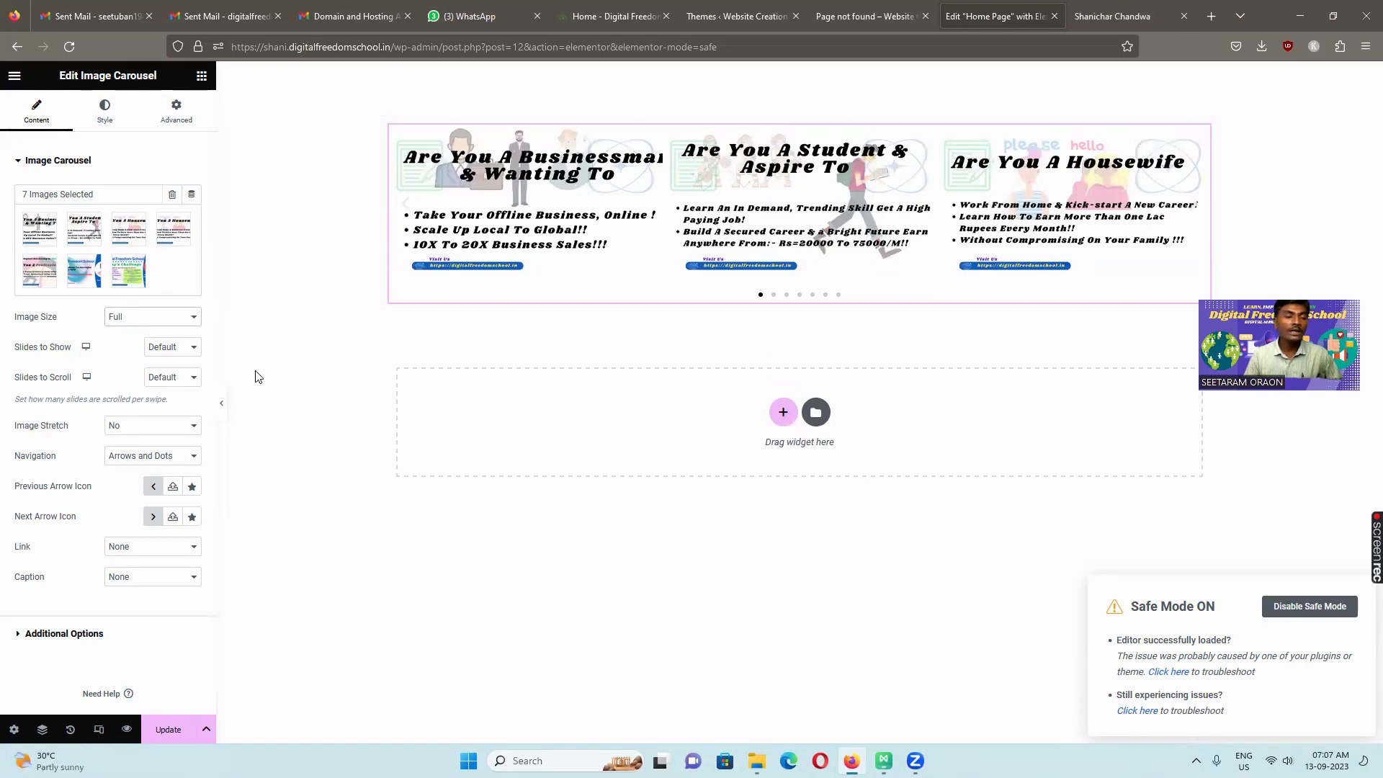
pyautogui.click(179, 353)
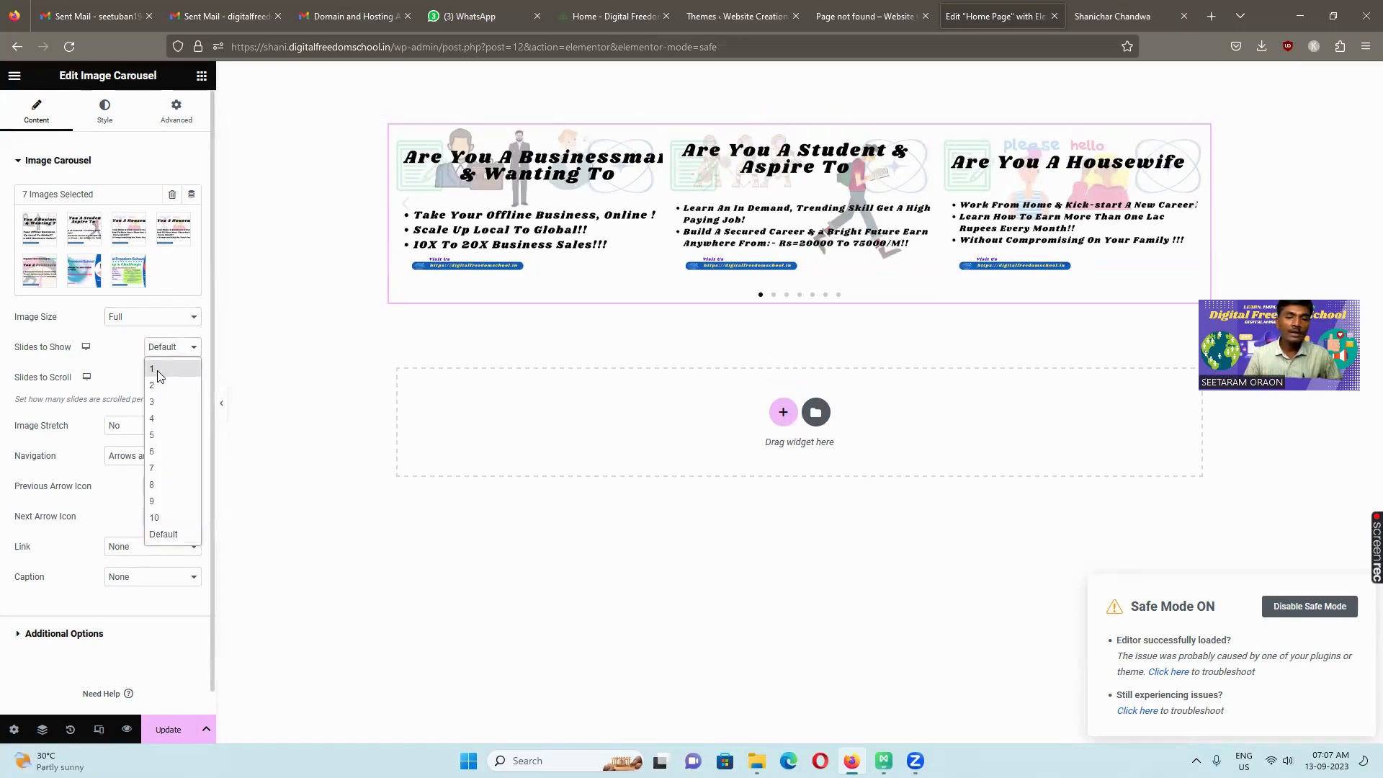
pyautogui.click(159, 376)
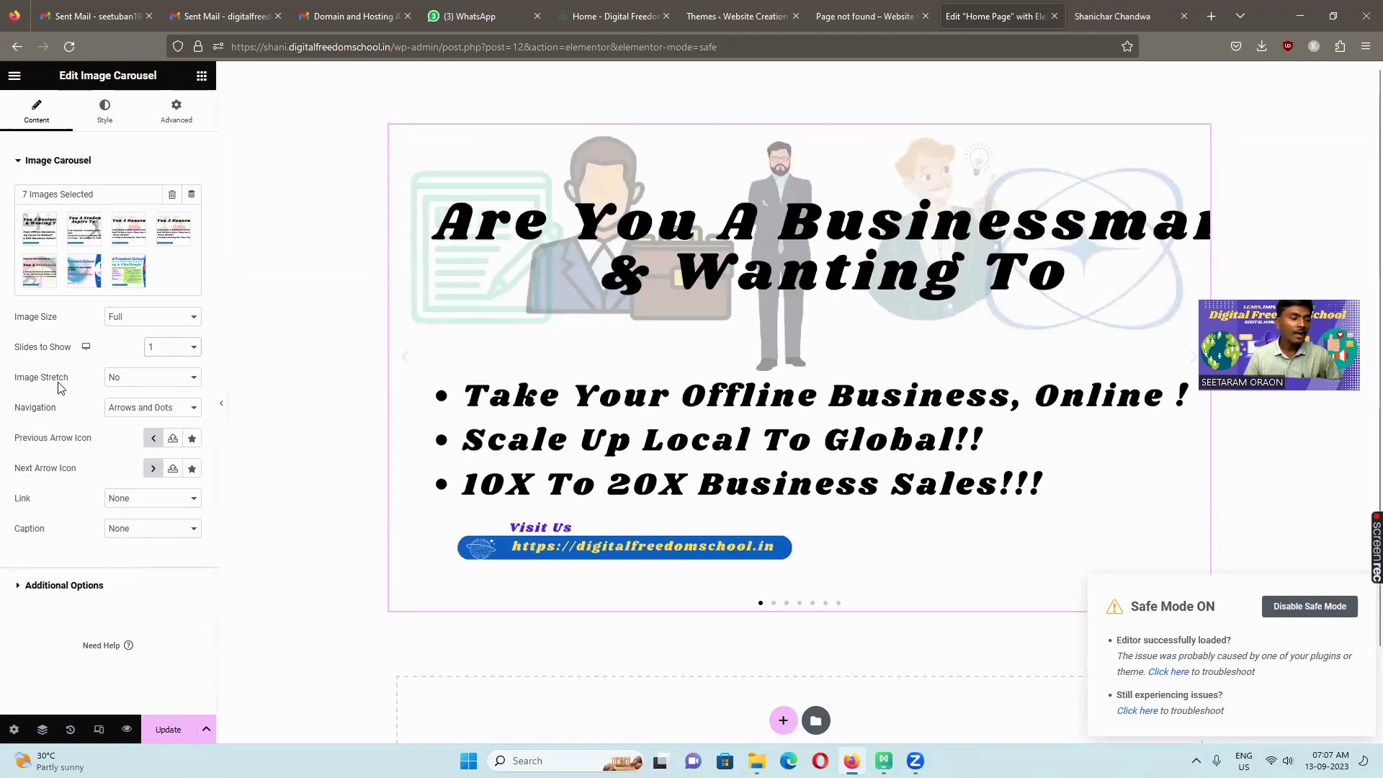
# Set the carousel's Image Stretch to Yes and its Navigation to Dots
pyautogui.click(108, 377)
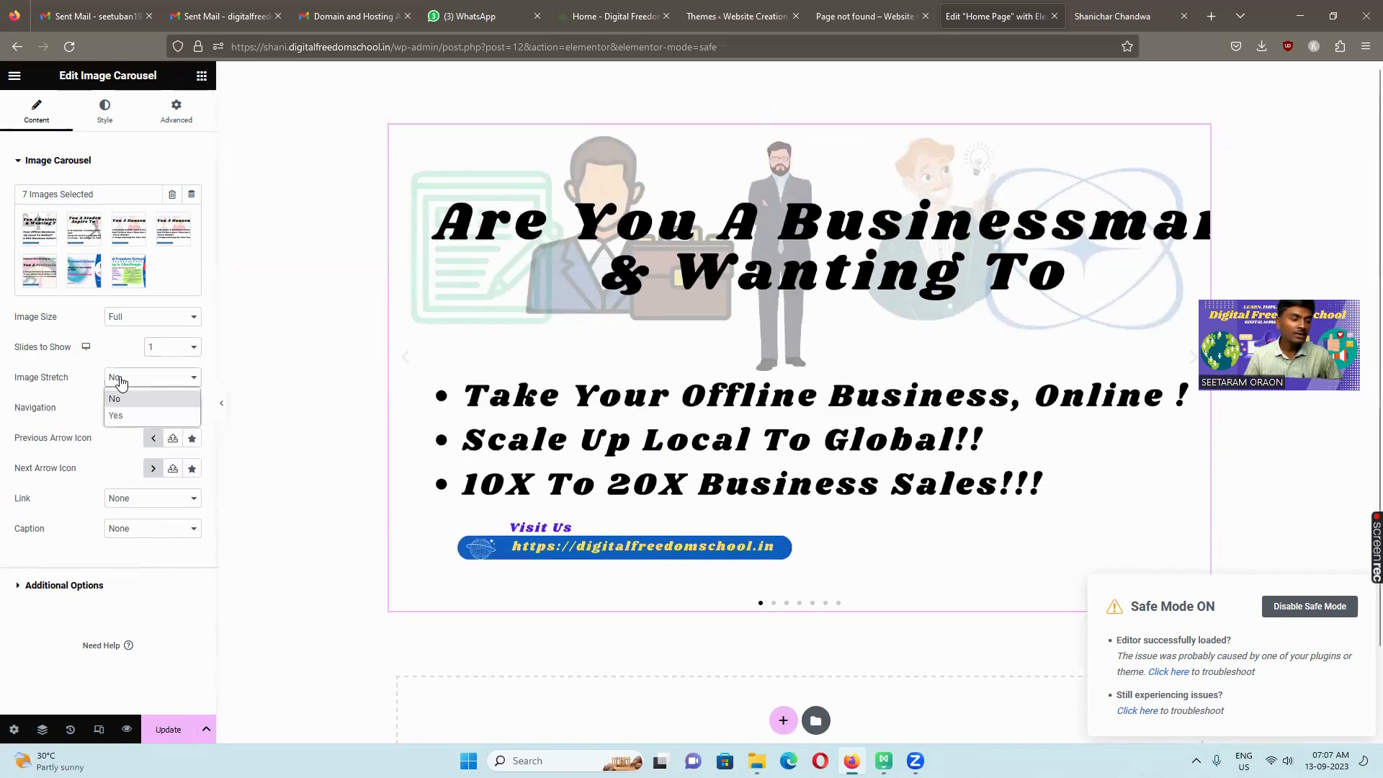
pyautogui.click(117, 416)
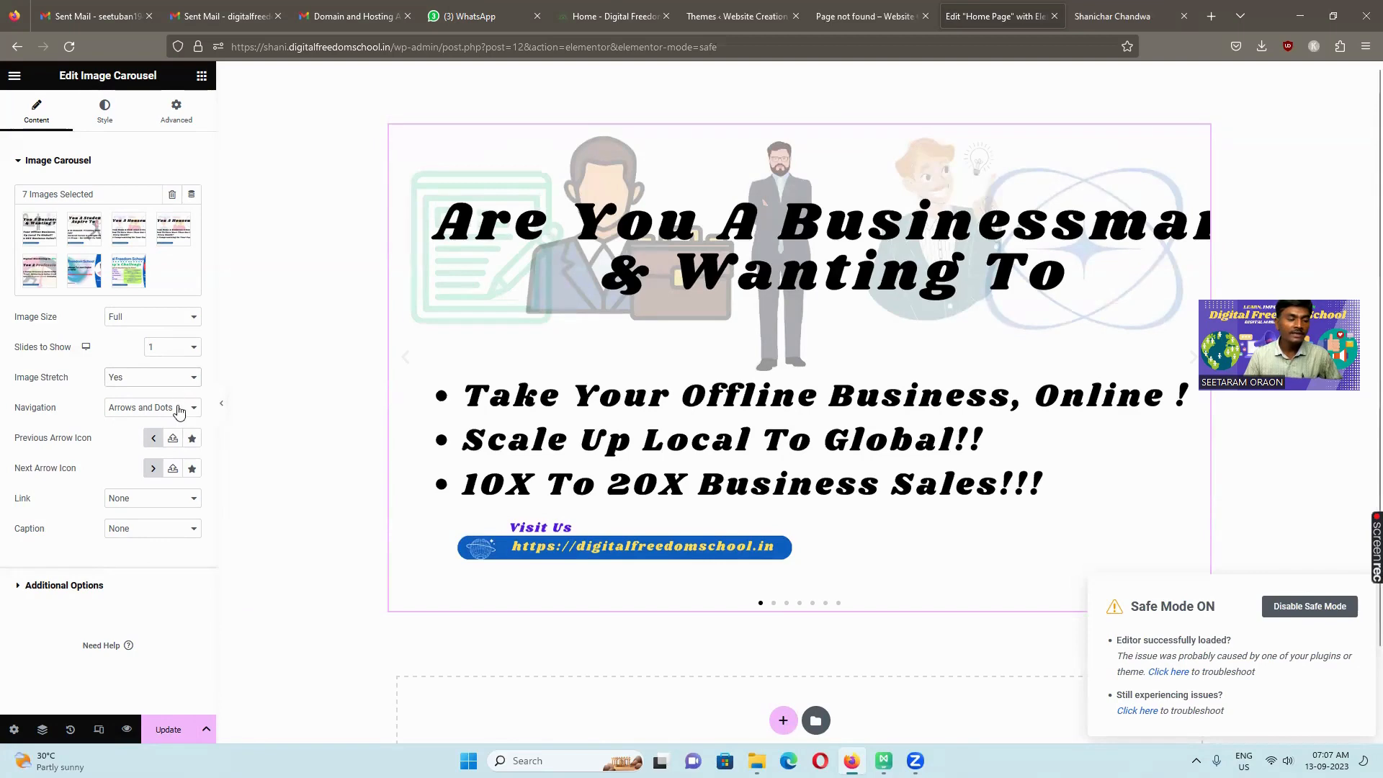
pyautogui.click(177, 407)
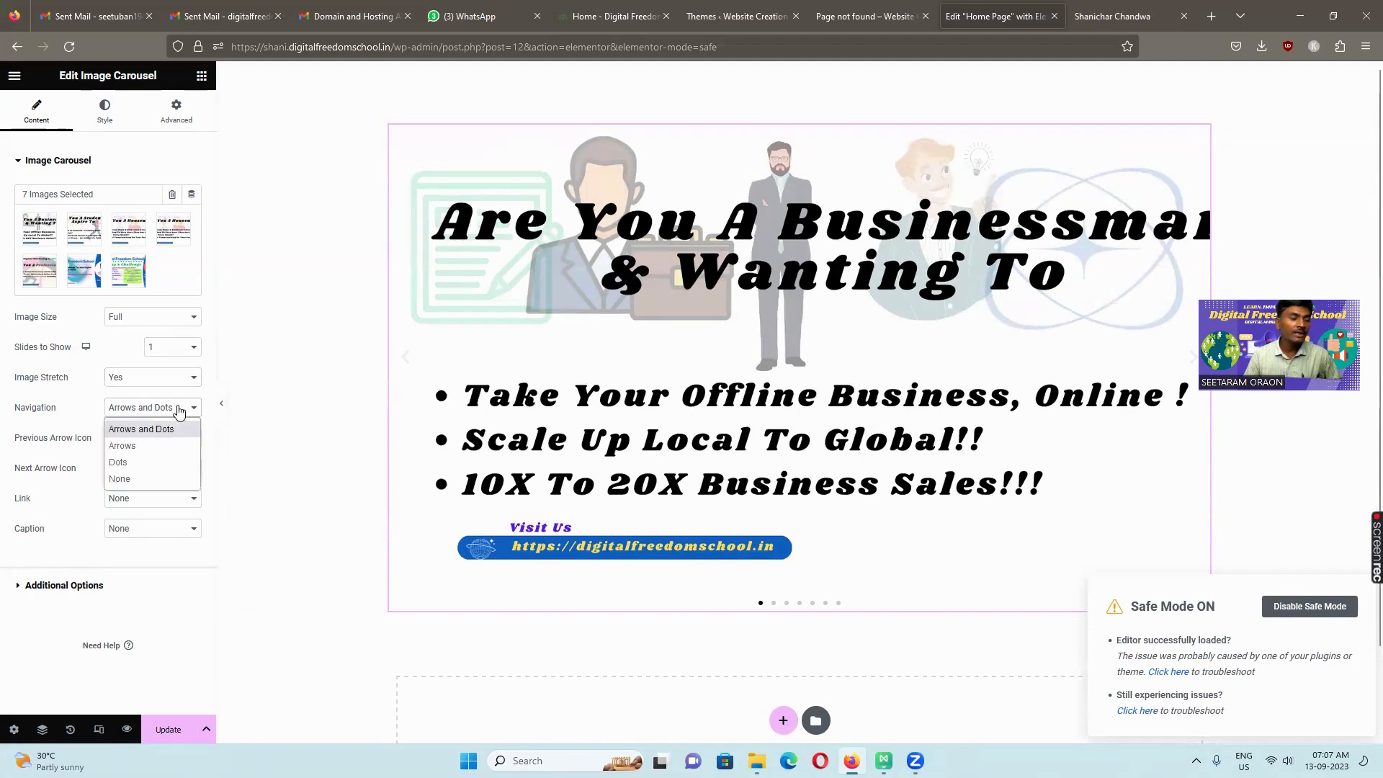
pyautogui.click(146, 449)
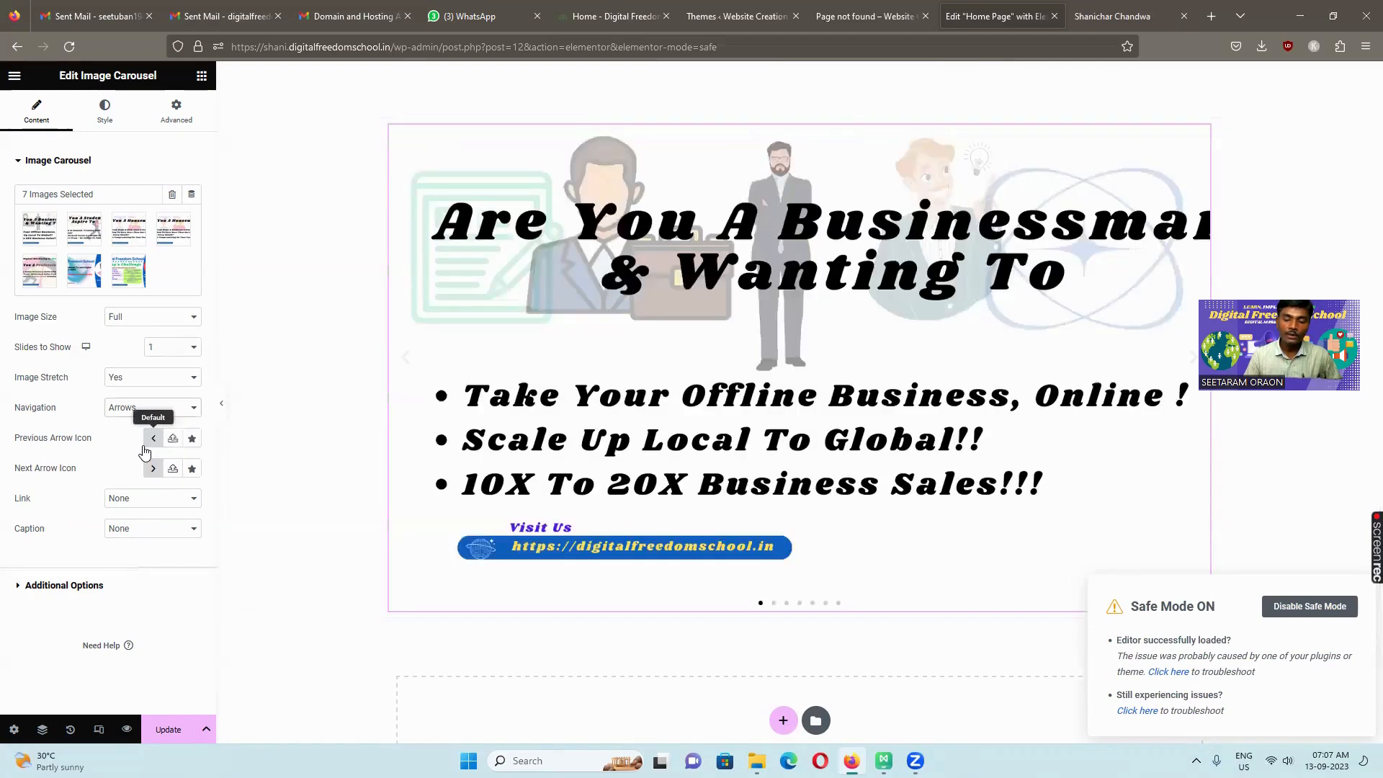
pyautogui.click(151, 408)
pyautogui.click(138, 466)
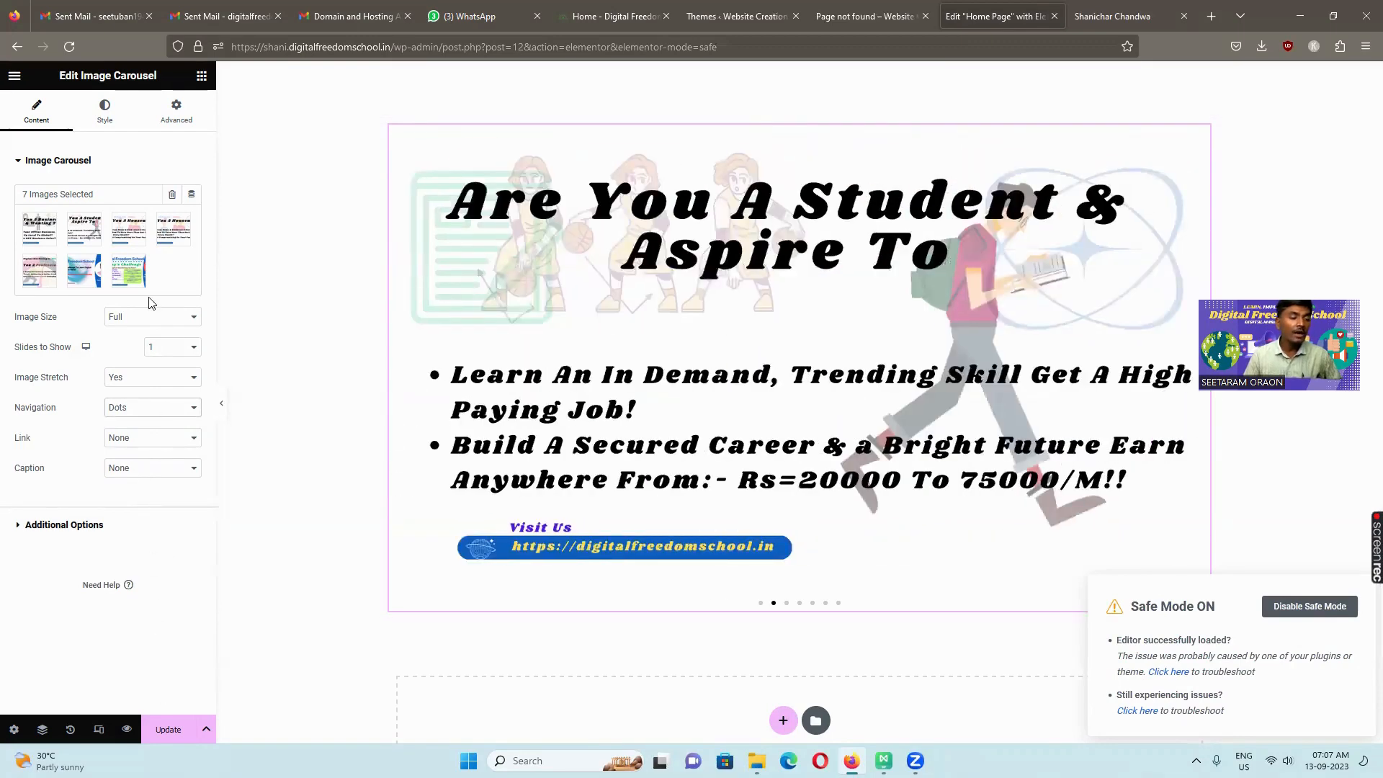
# Update the page and check the carousel on the live site's Home Page, returning to the Elementor editor
pyautogui.click(175, 732)
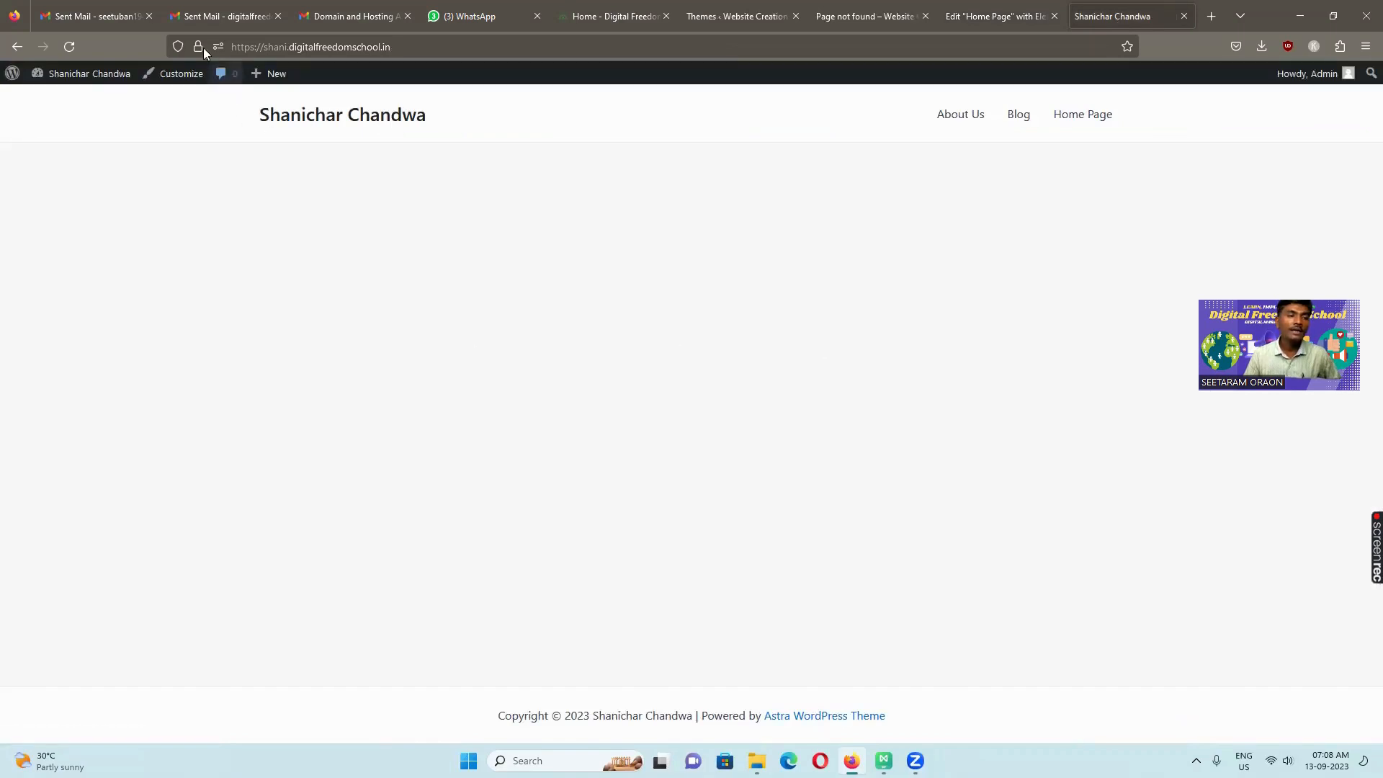
pyautogui.click(78, 47)
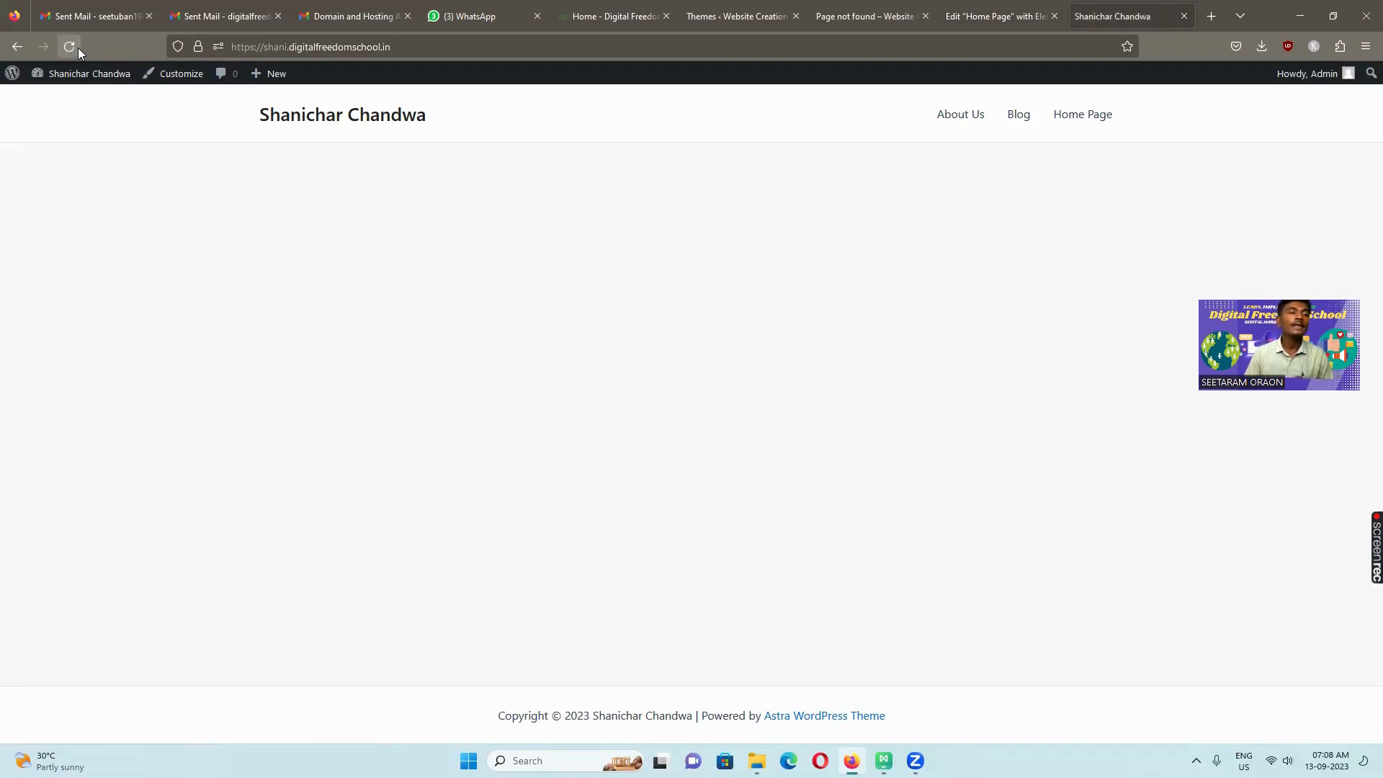
pyautogui.click(1086, 119)
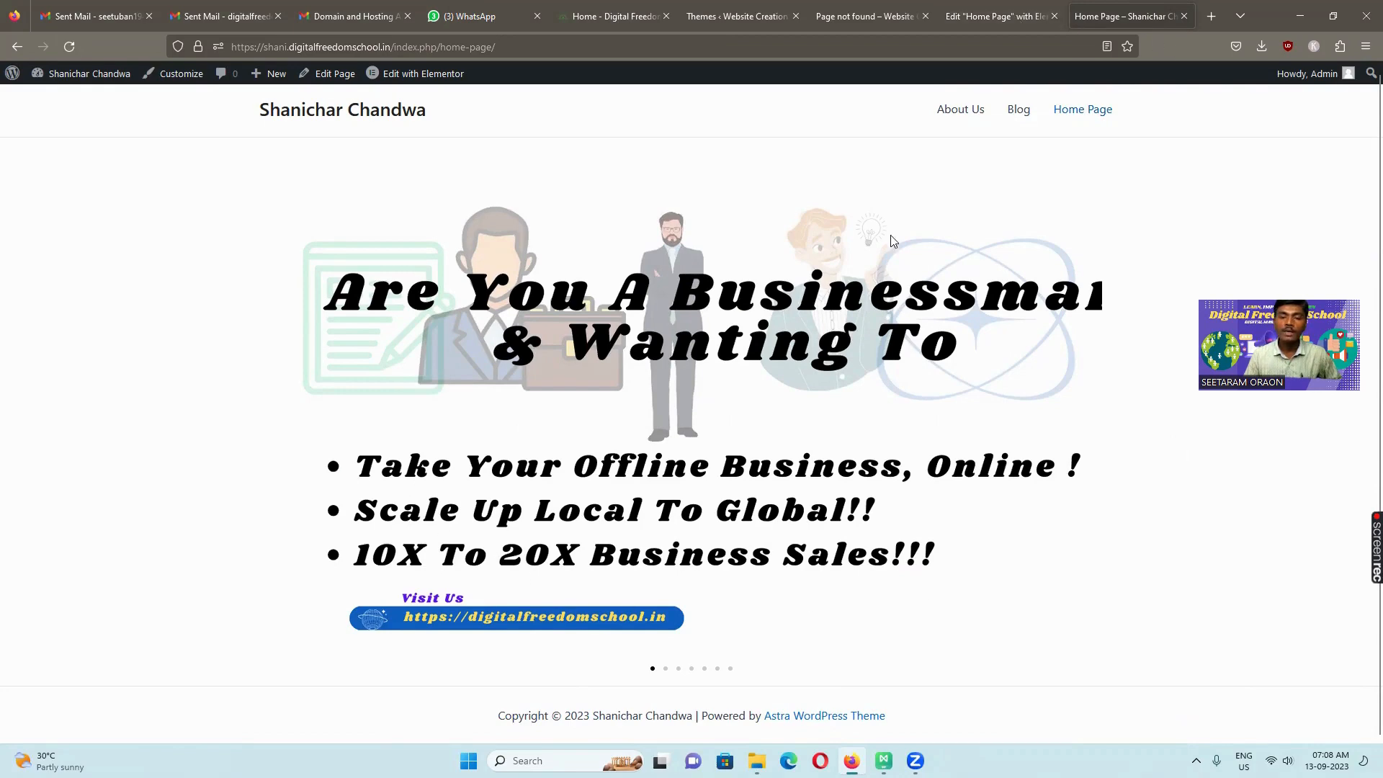
pyautogui.click(1015, 17)
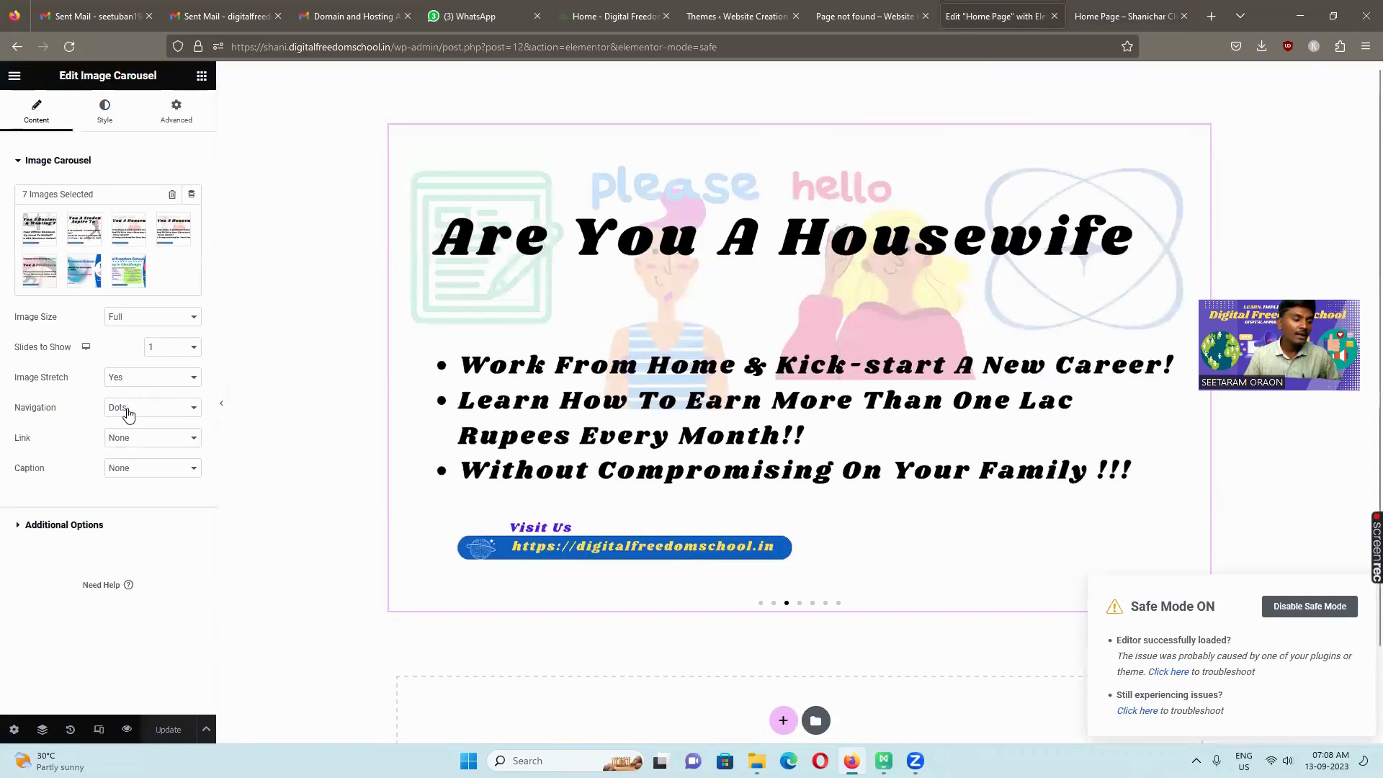
# Keep the carousel's caption at None, and set its dot pagination to position Outside with size 5
pyautogui.click(130, 471)
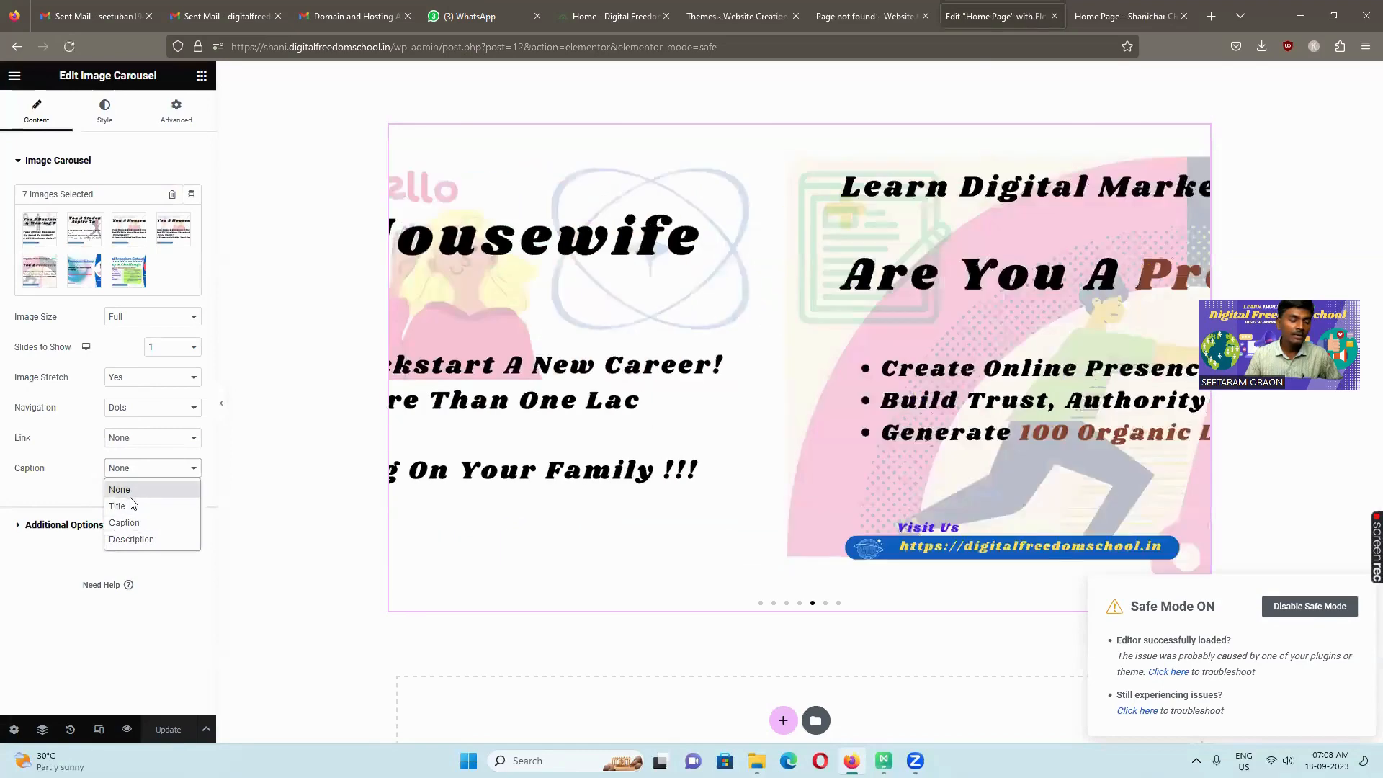
pyautogui.click(127, 496)
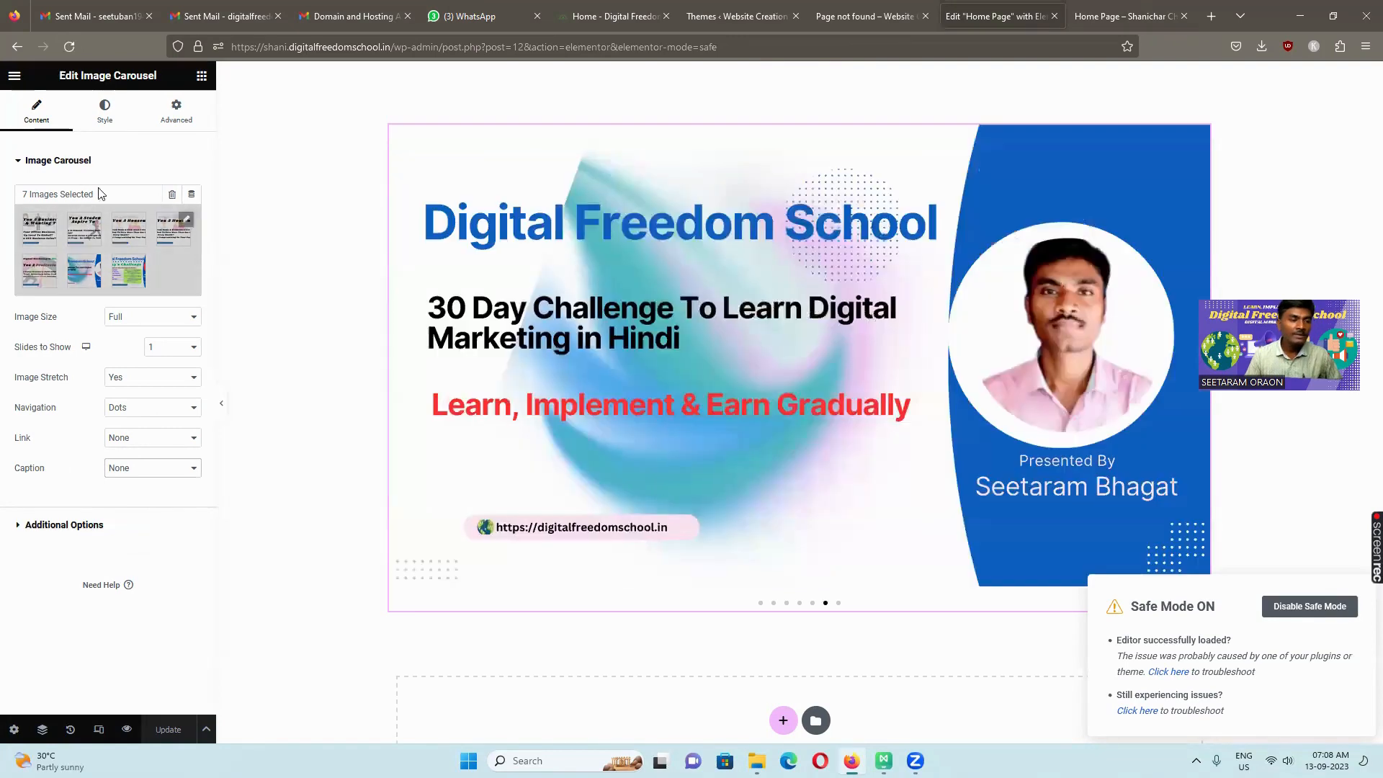
pyautogui.click(106, 121)
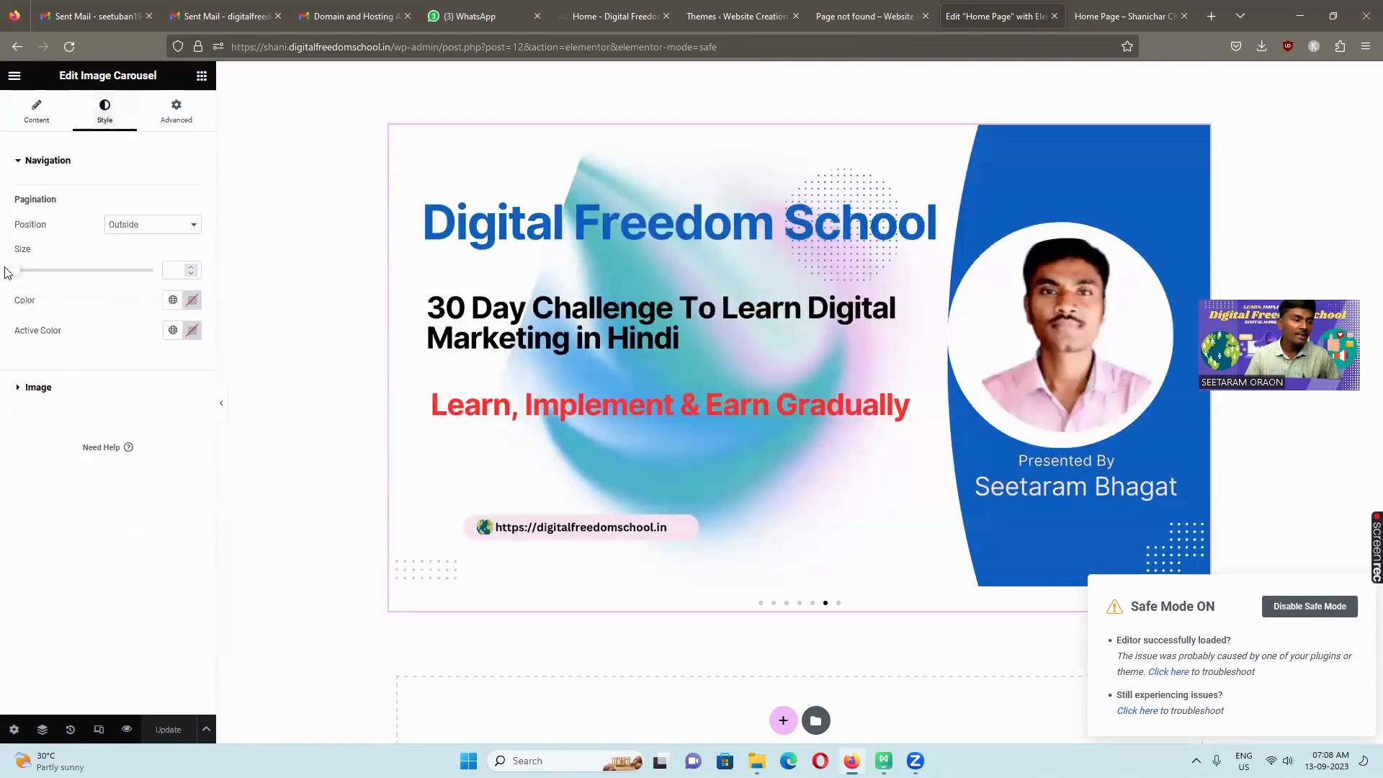
pyautogui.click(145, 234)
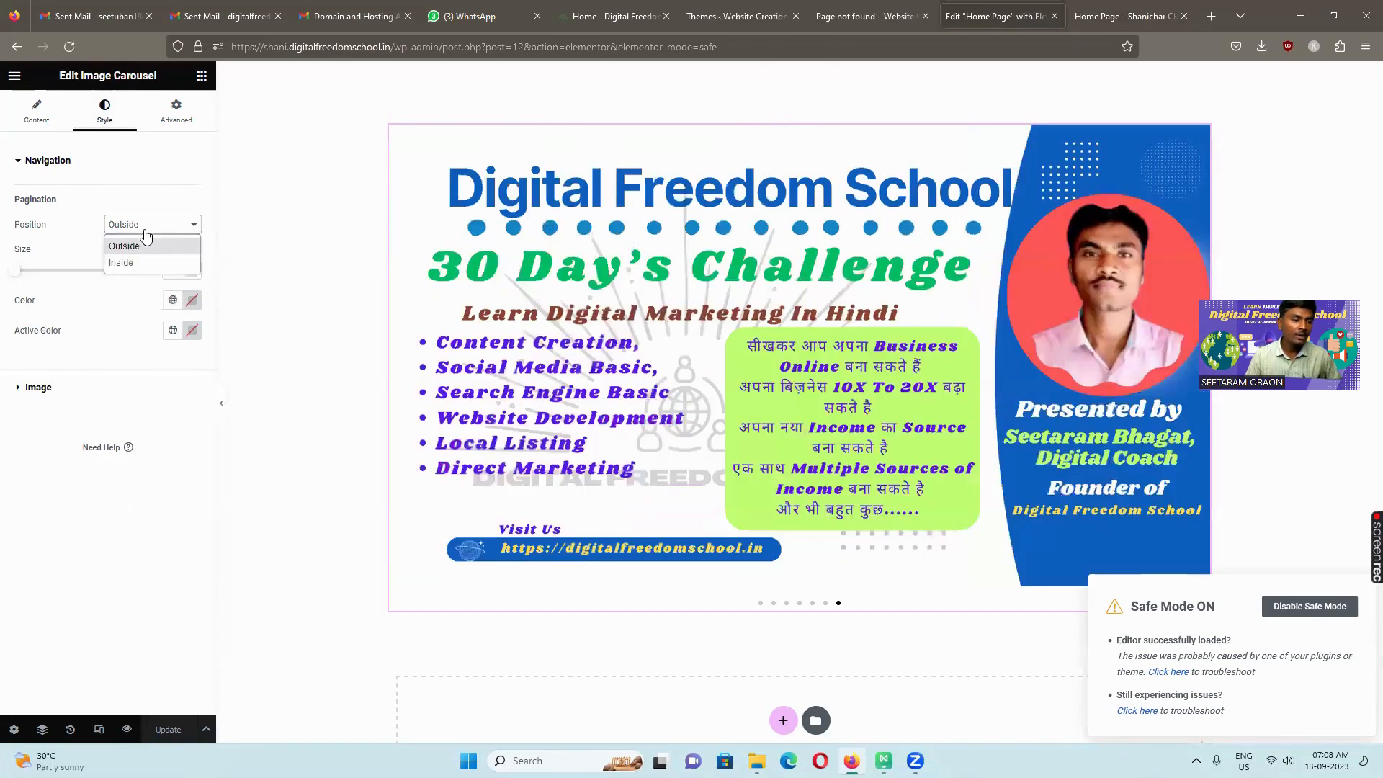
pyautogui.click(132, 264)
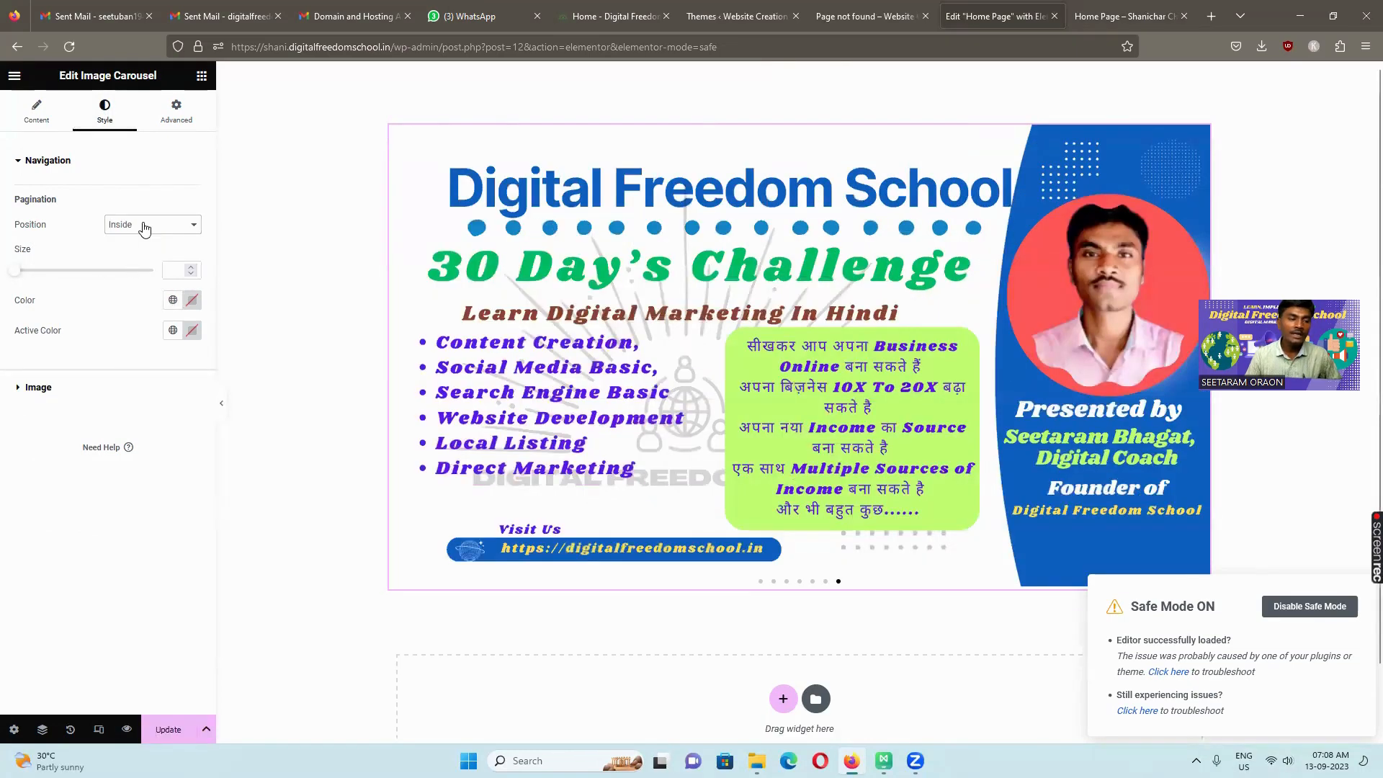
pyautogui.click(142, 225)
pyautogui.click(138, 247)
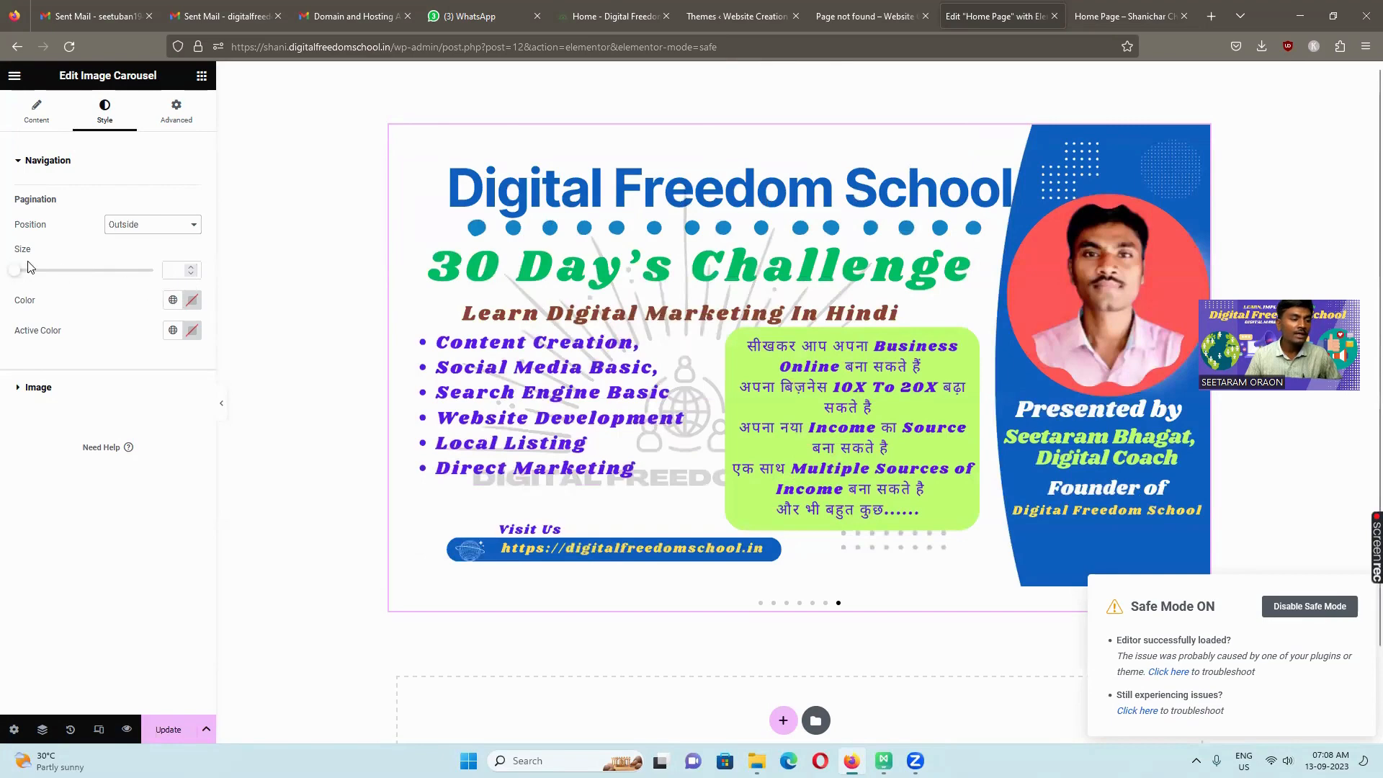
pyautogui.moveTo(15, 270); pyautogui.dragTo(117, 278)
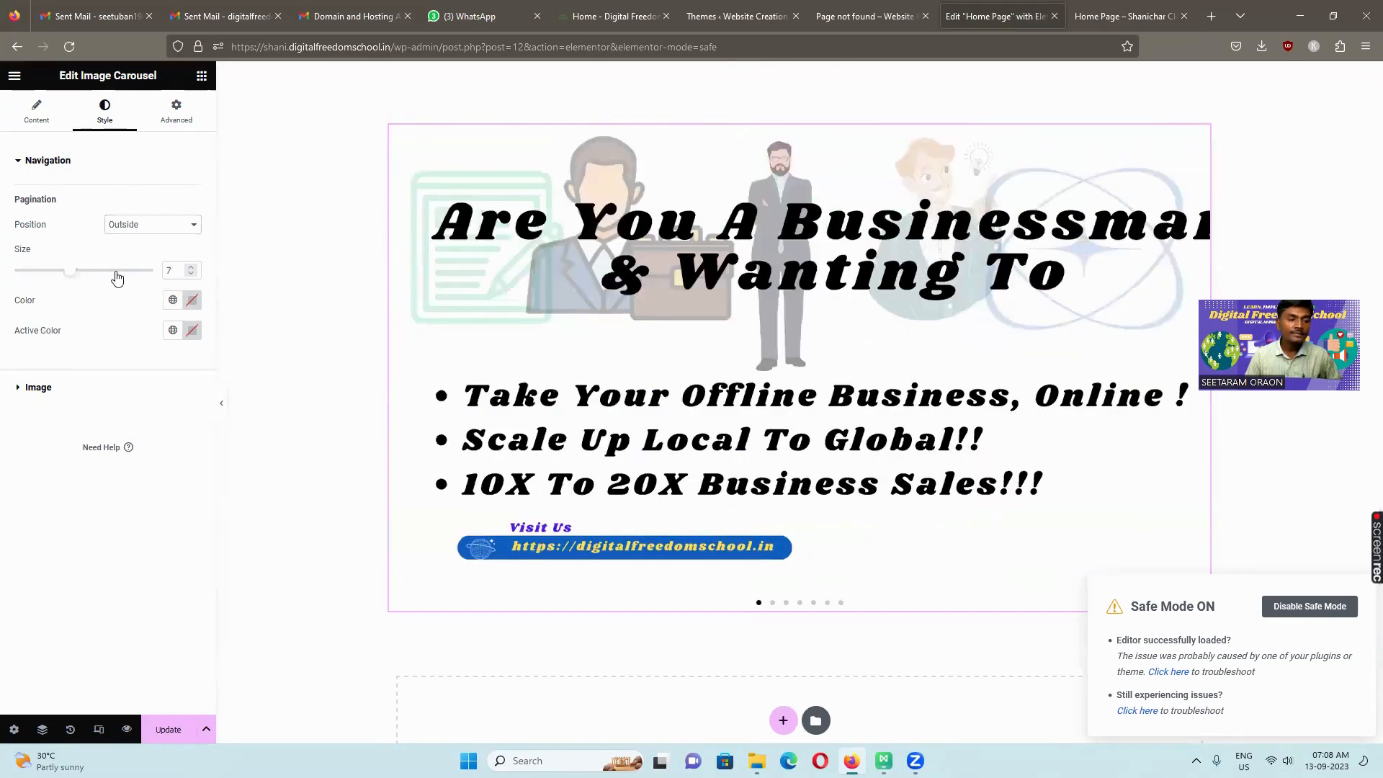
pyautogui.click(15, 280)
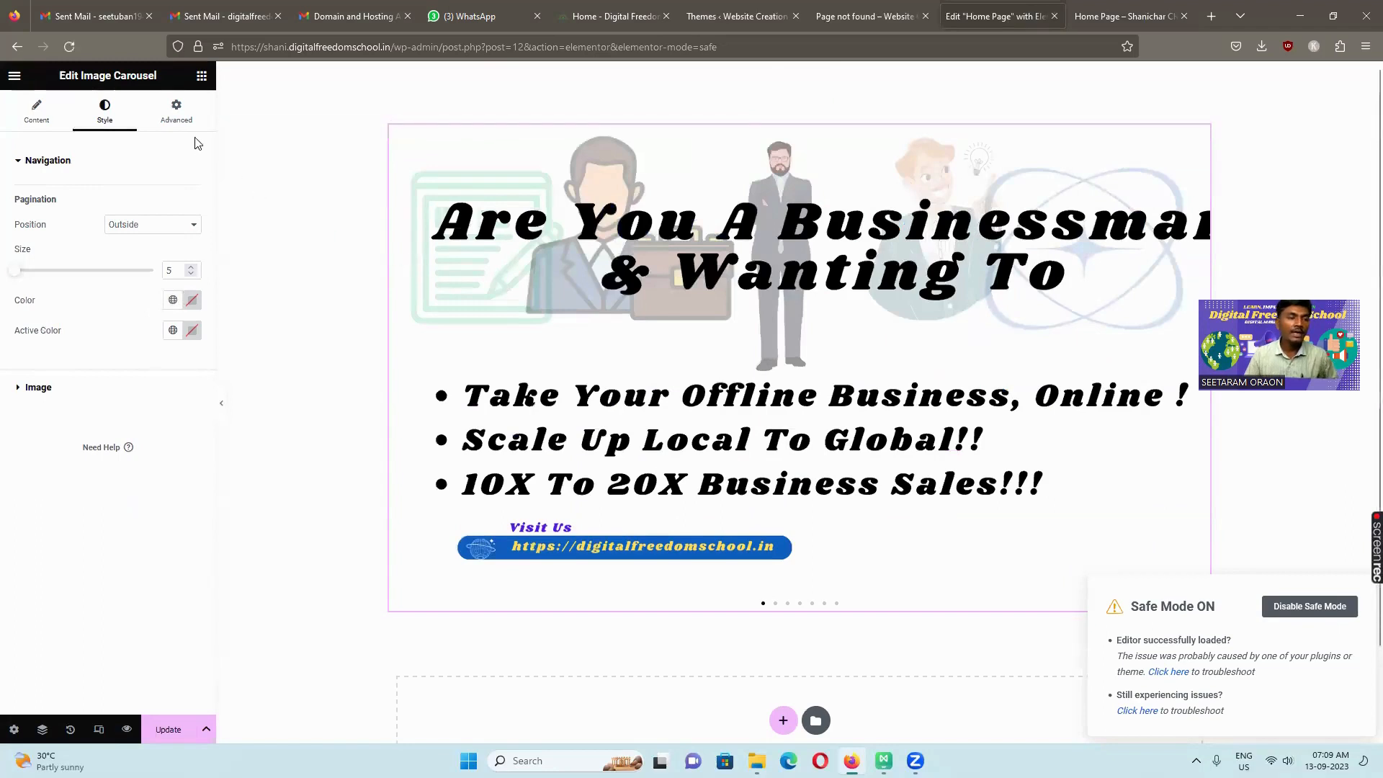
# Look through the Image Carousel's Advanced settings, from Layout down to Custom CSS
pyautogui.click(179, 114)
pyautogui.scroll(-4, 120, 552)
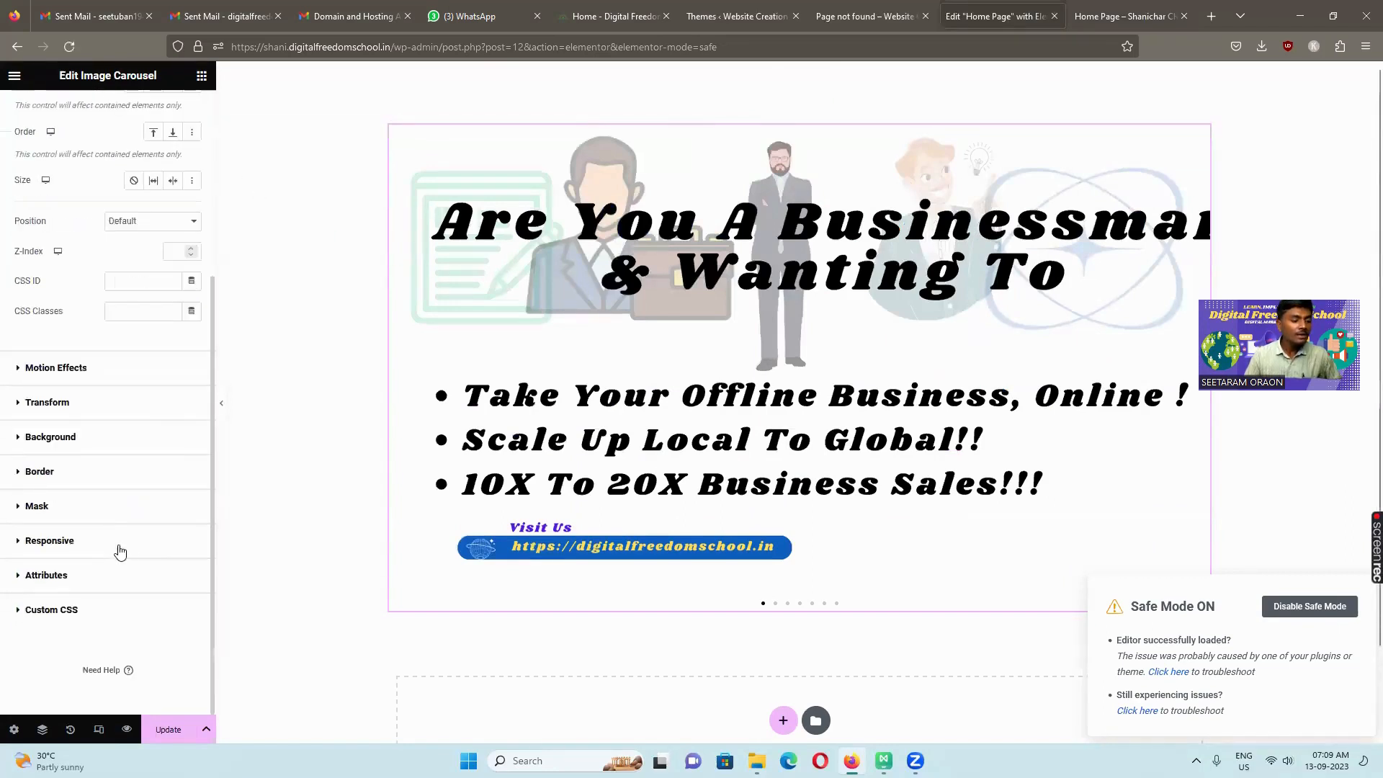
pyautogui.scroll(5, 123, 414)
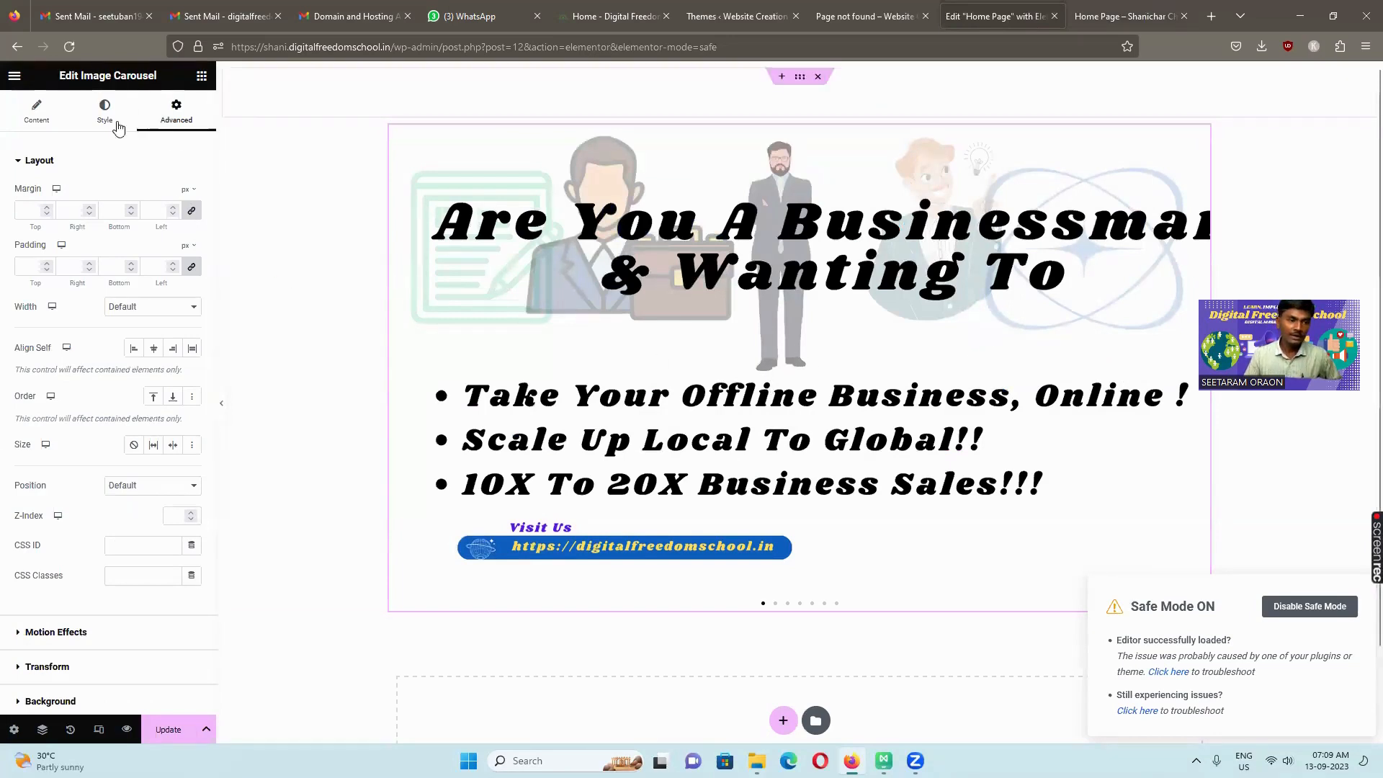
# Examine the section below the banner on the Digital Freedom School reference home page, and go back to the Elementor editor
pyautogui.click(603, 19)
pyautogui.scroll(-4, 788, 452)
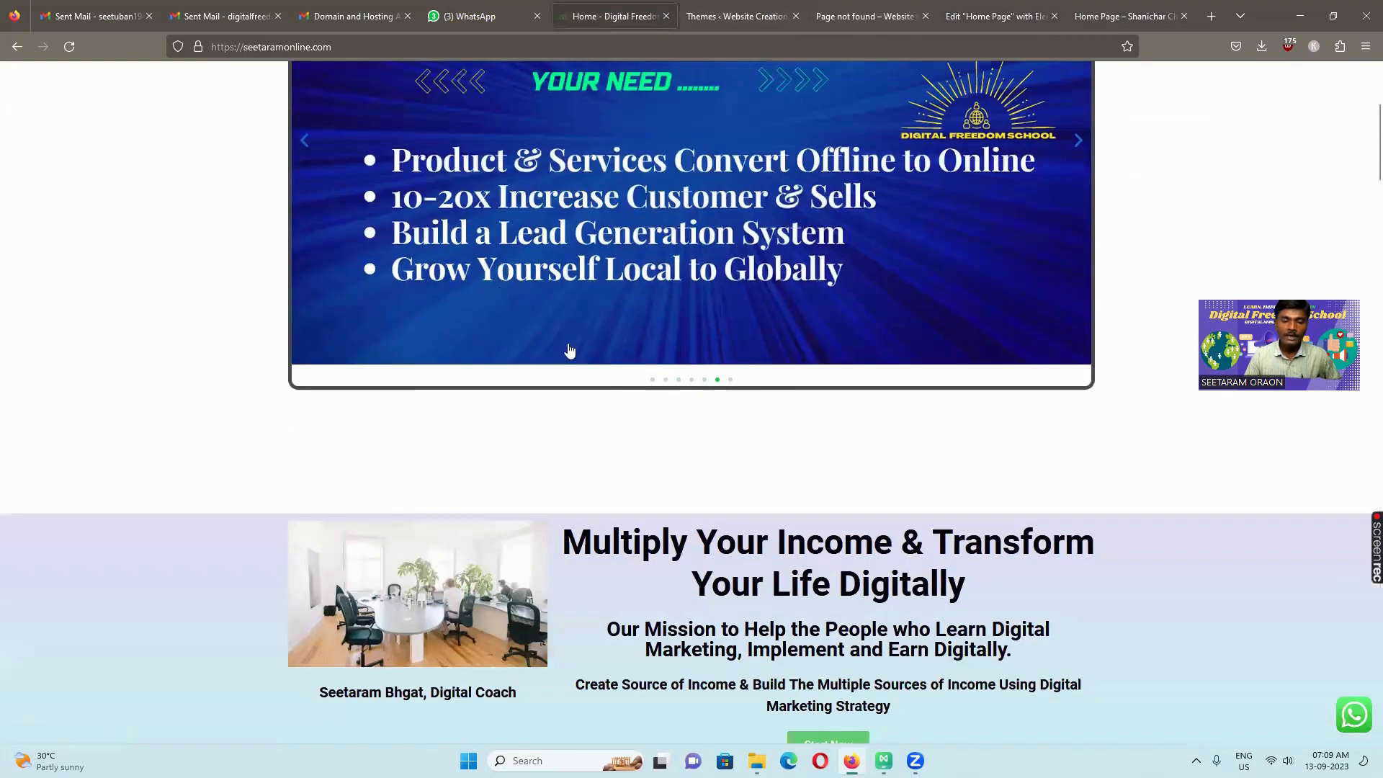
pyautogui.scroll(-3, 703, 439)
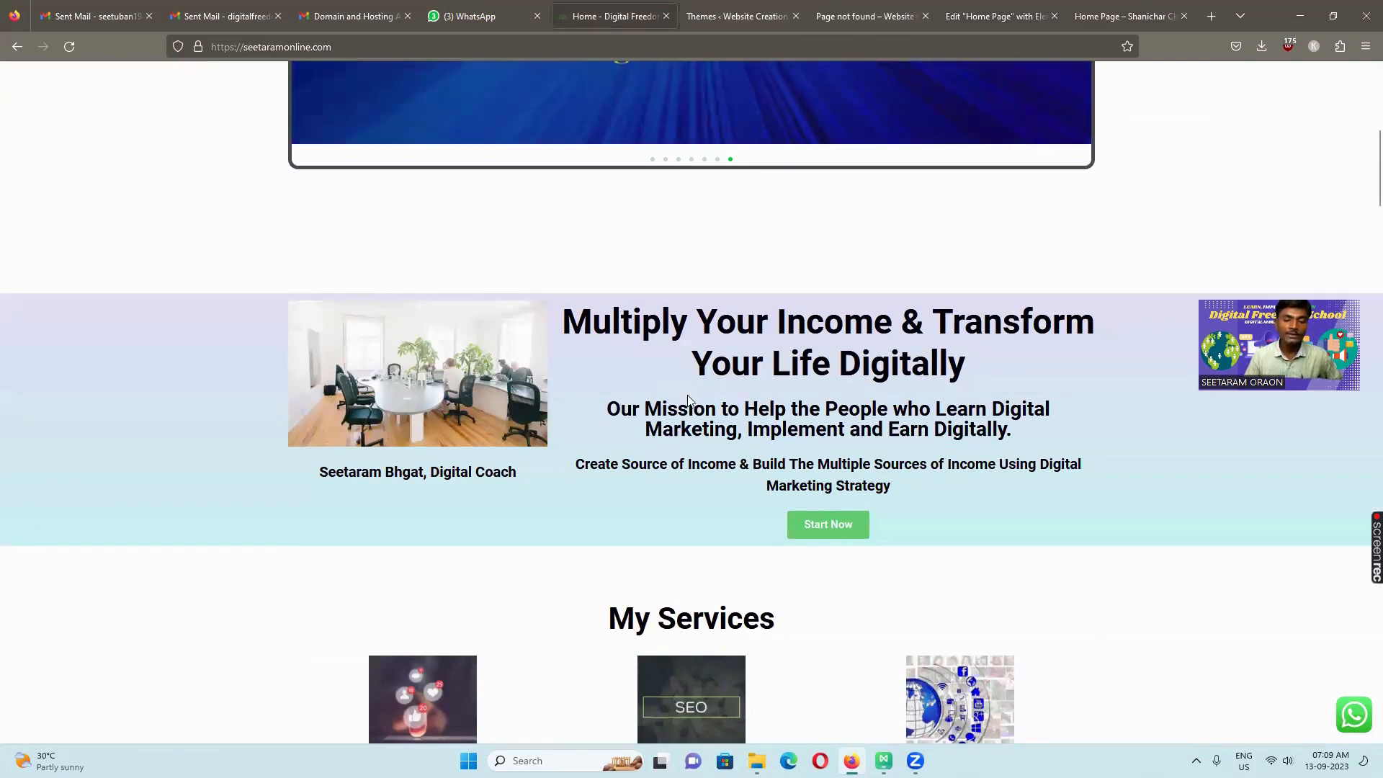
pyautogui.scroll(5, 713, 216)
pyautogui.click(994, 15)
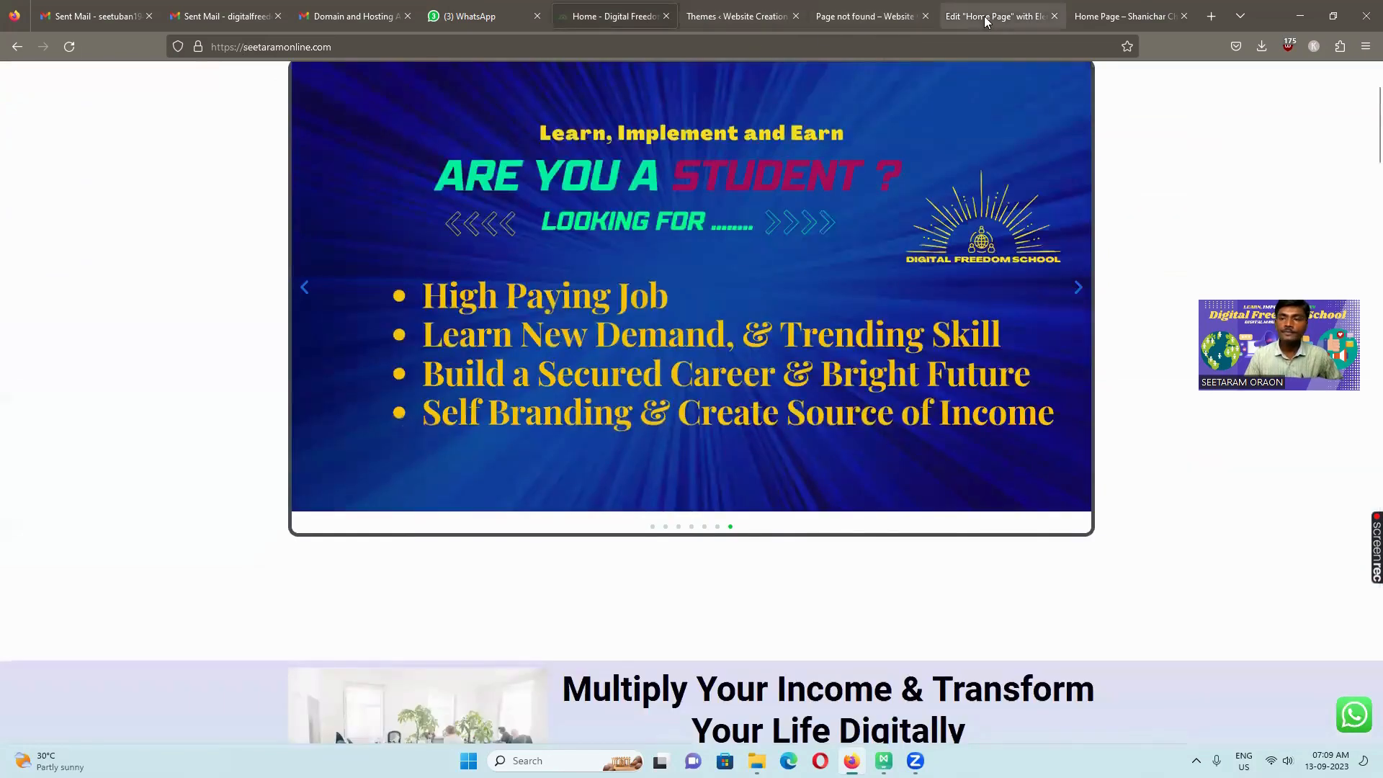
# Add a single container with downward direction below the carousel and bring up the widget list
pyautogui.scroll(-1, 696, 389)
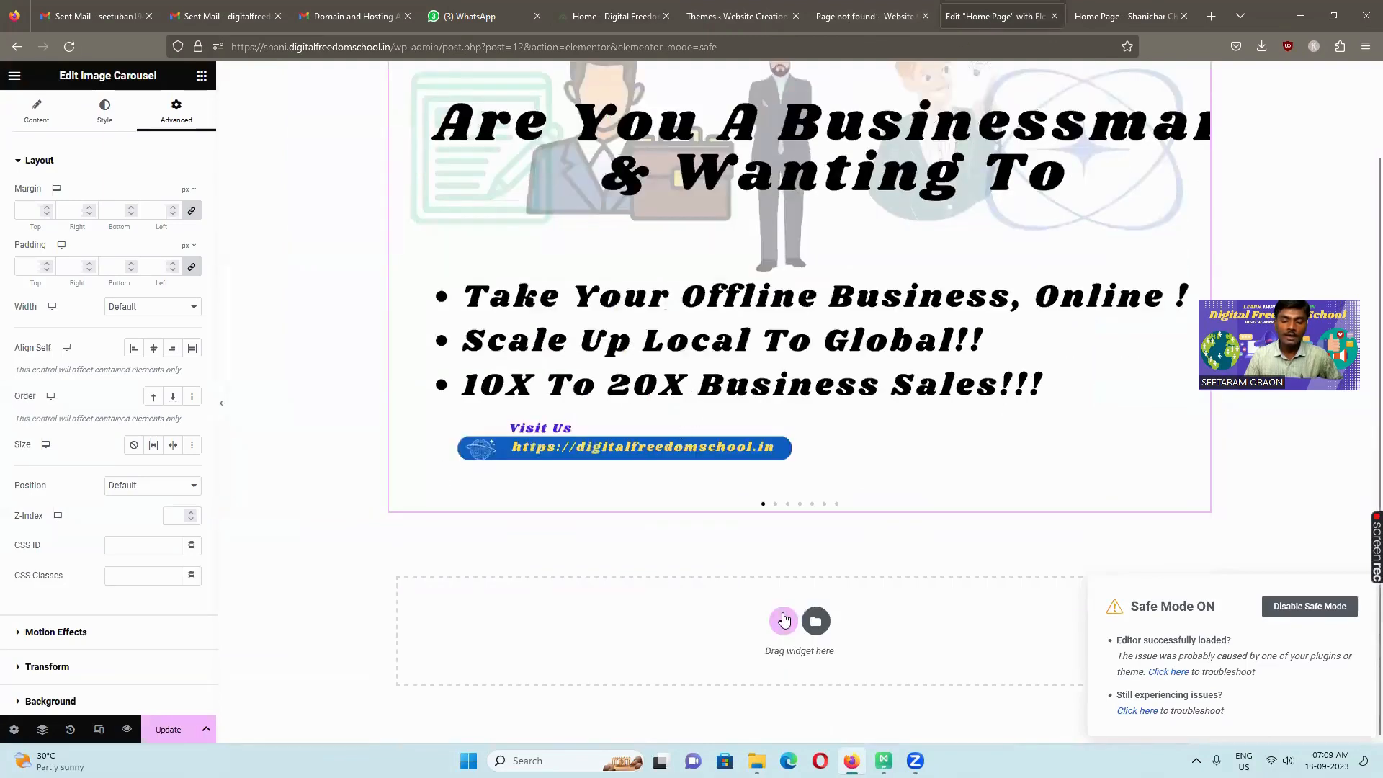
pyautogui.click(784, 619)
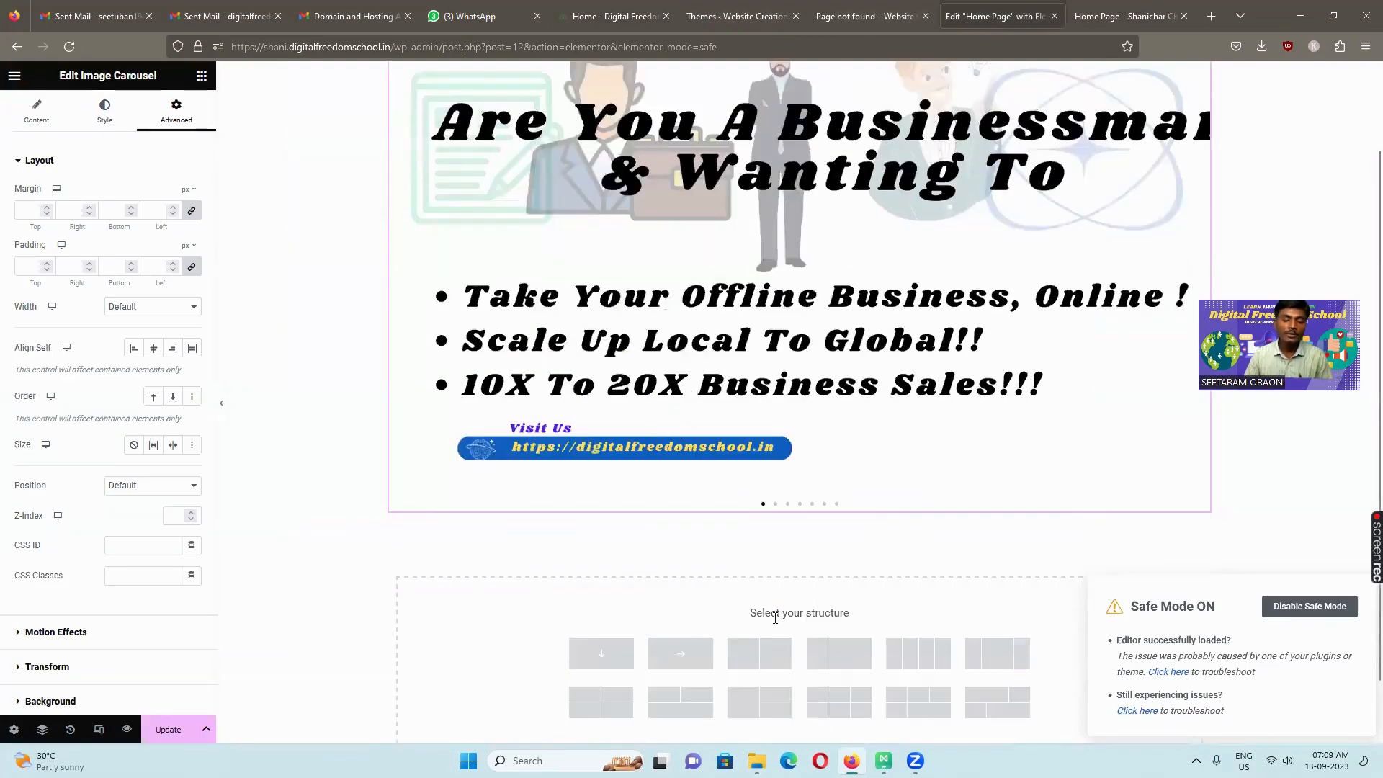
pyautogui.click(621, 653)
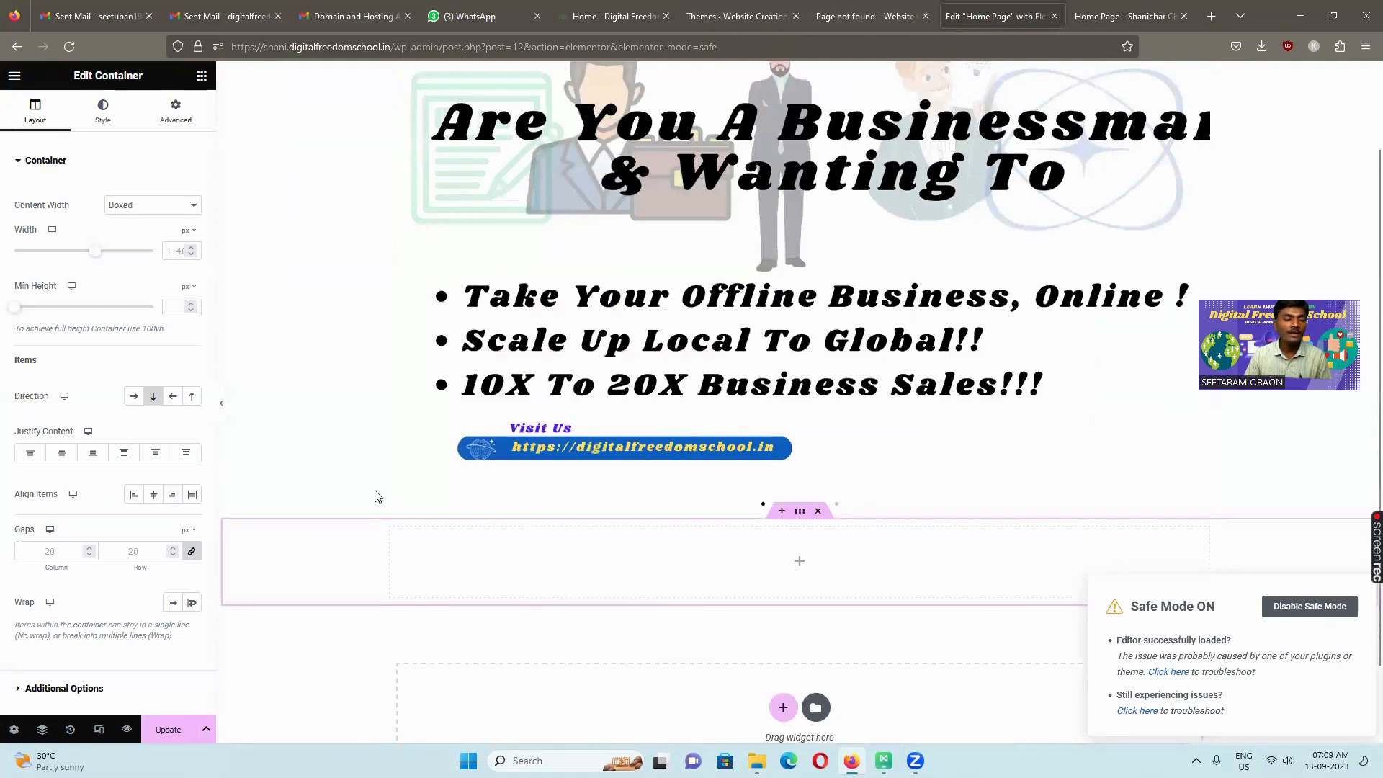
pyautogui.click(203, 77)
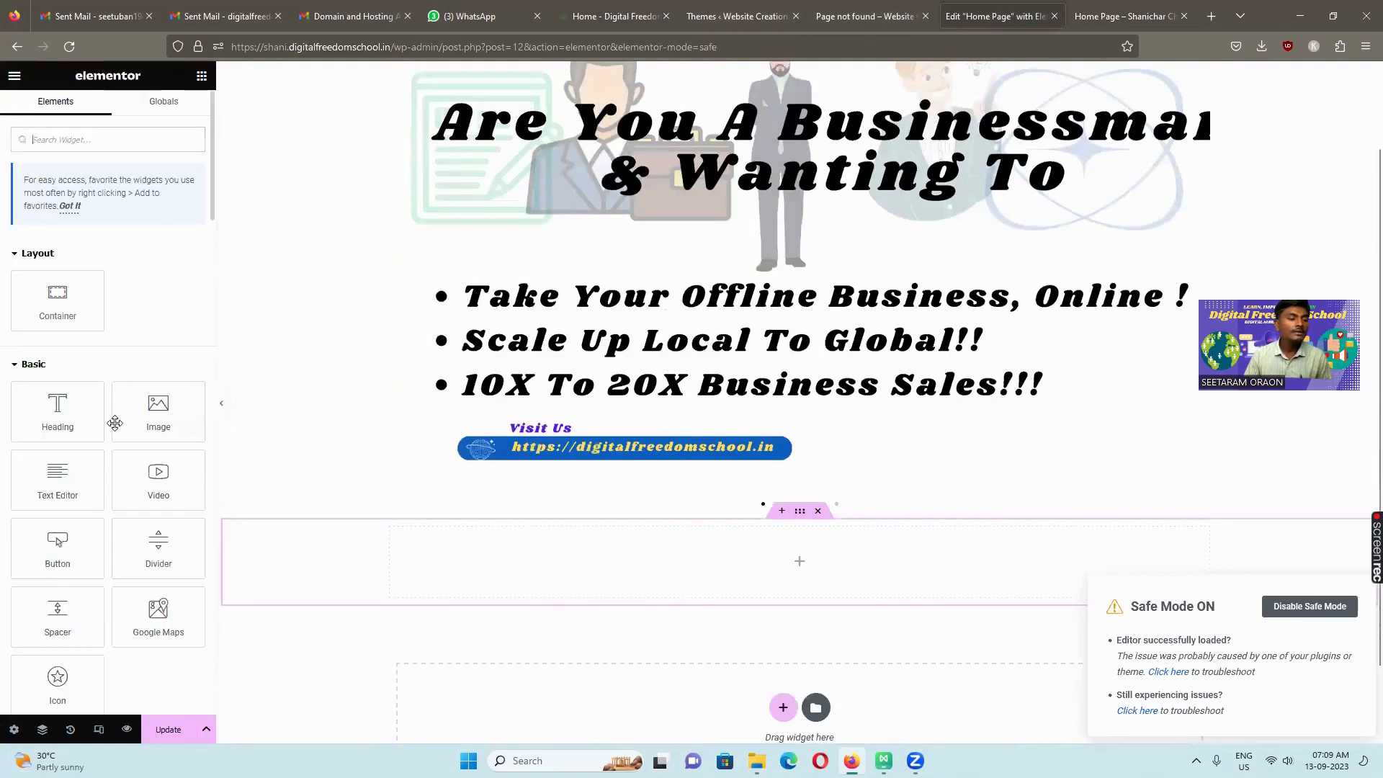
# Add a Spacer widget to the empty container below the carousel and set its space to 50 px
pyautogui.moveTo(57, 613); pyautogui.dragTo(769, 571)
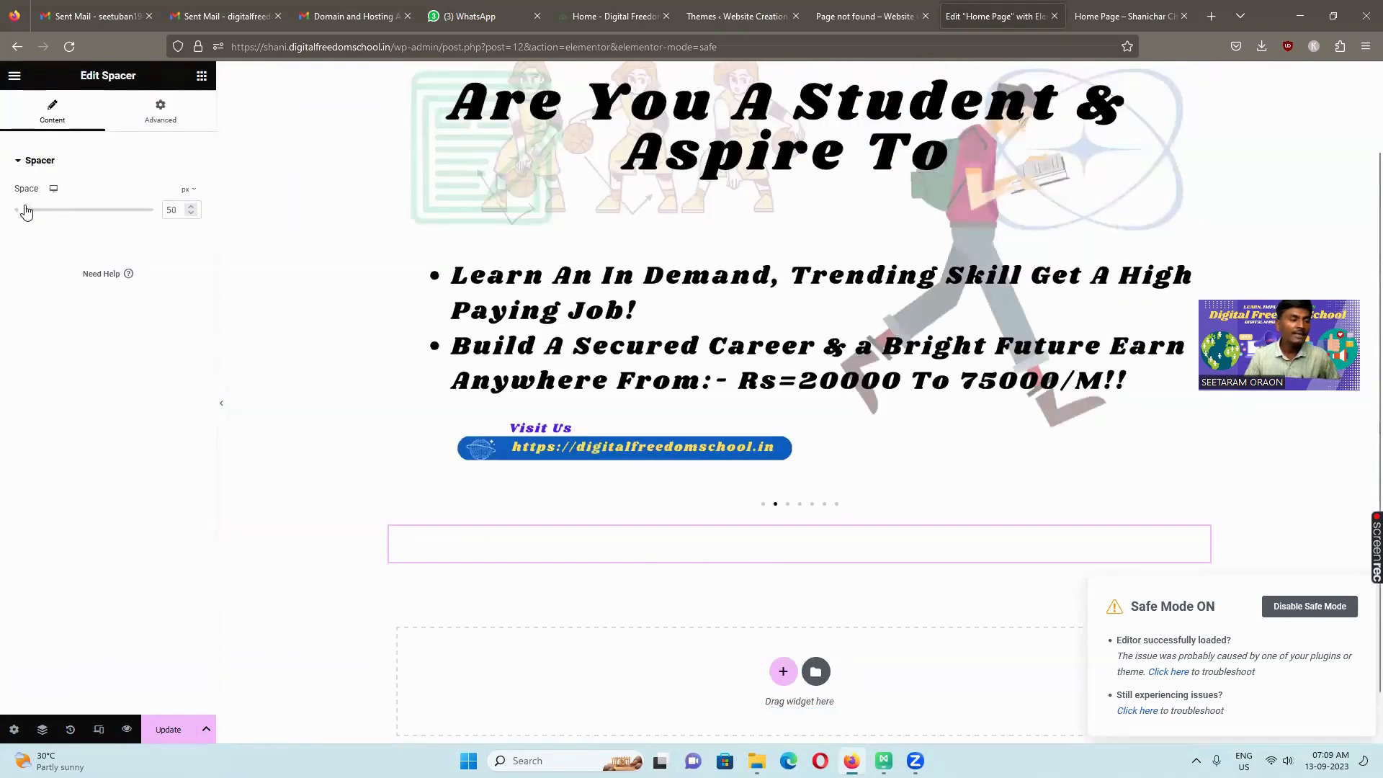
pyautogui.moveTo(25, 210)
pyautogui.mouseDown()
pyautogui.moveTo(139, 216)
pyautogui.moveTo(9, 223)
pyautogui.moveTo(62, 222)
pyautogui.moveTo(31, 226)
pyautogui.mouseUp()
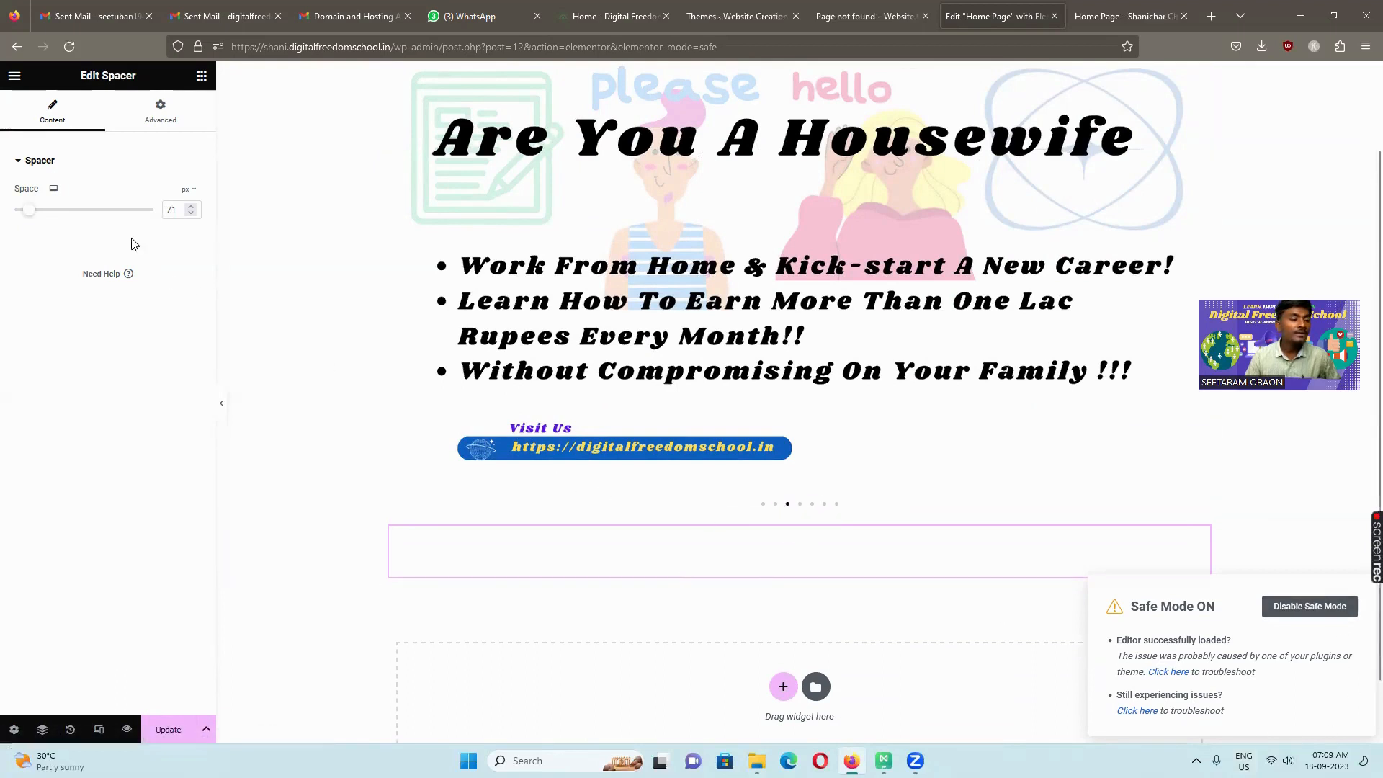
pyautogui.doubleClick(172, 210)
pyautogui.write('50')
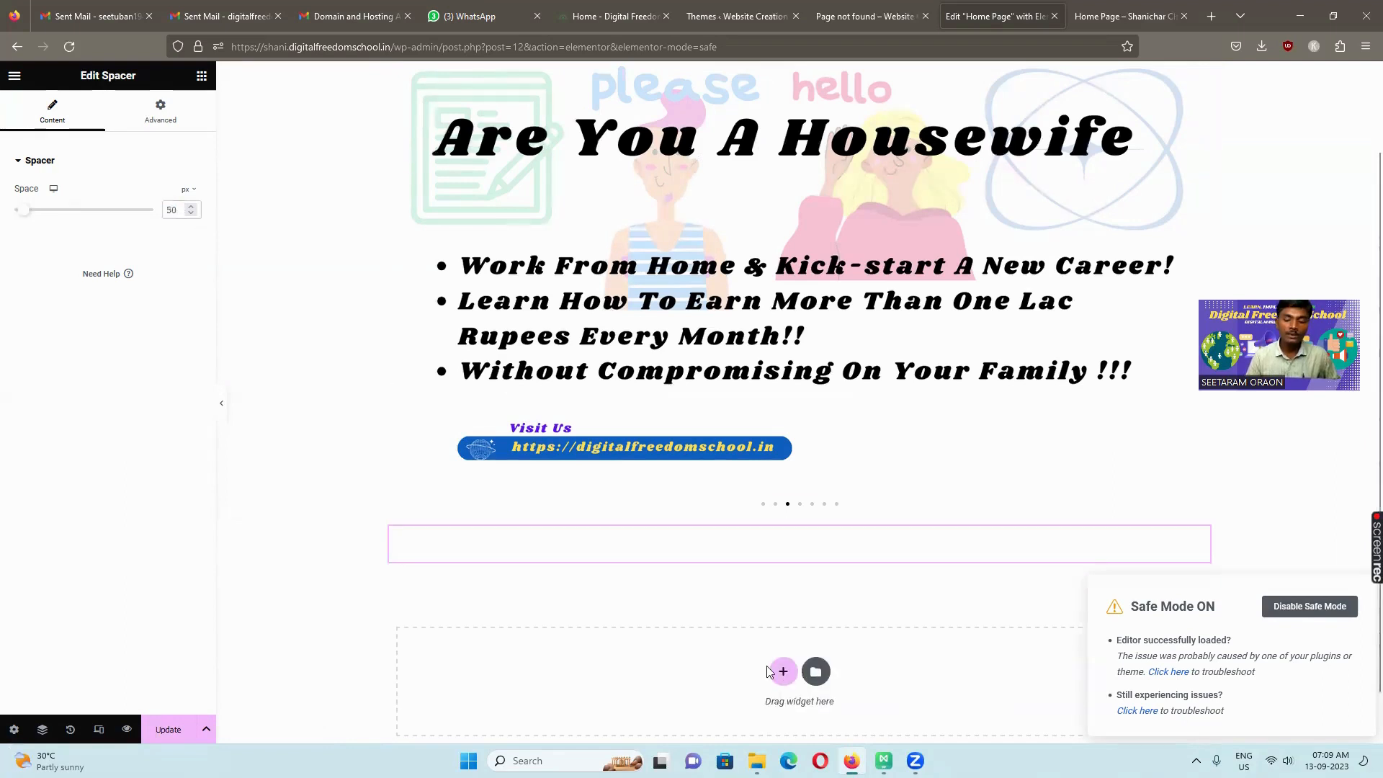
pyautogui.click(785, 673)
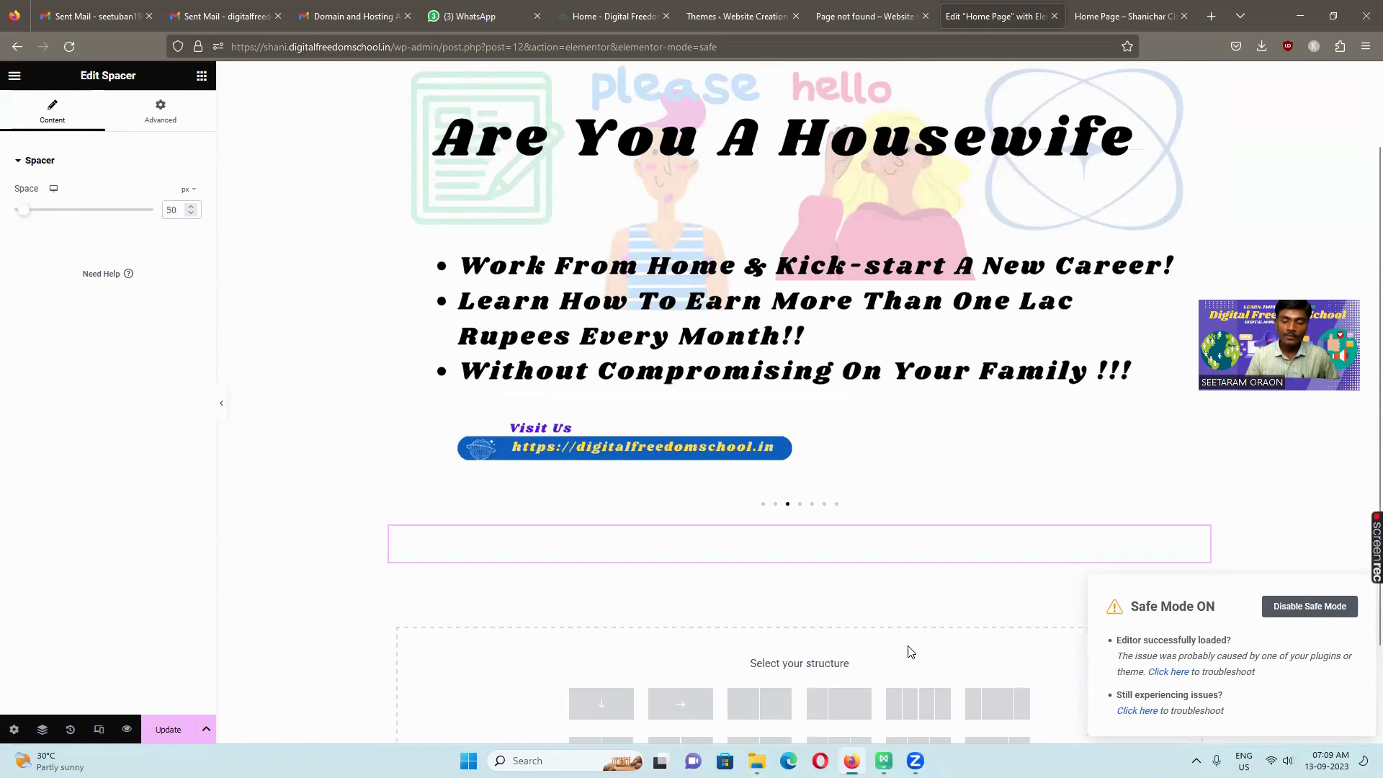
pyautogui.scroll(-2, 886, 613)
pyautogui.click(602, 592)
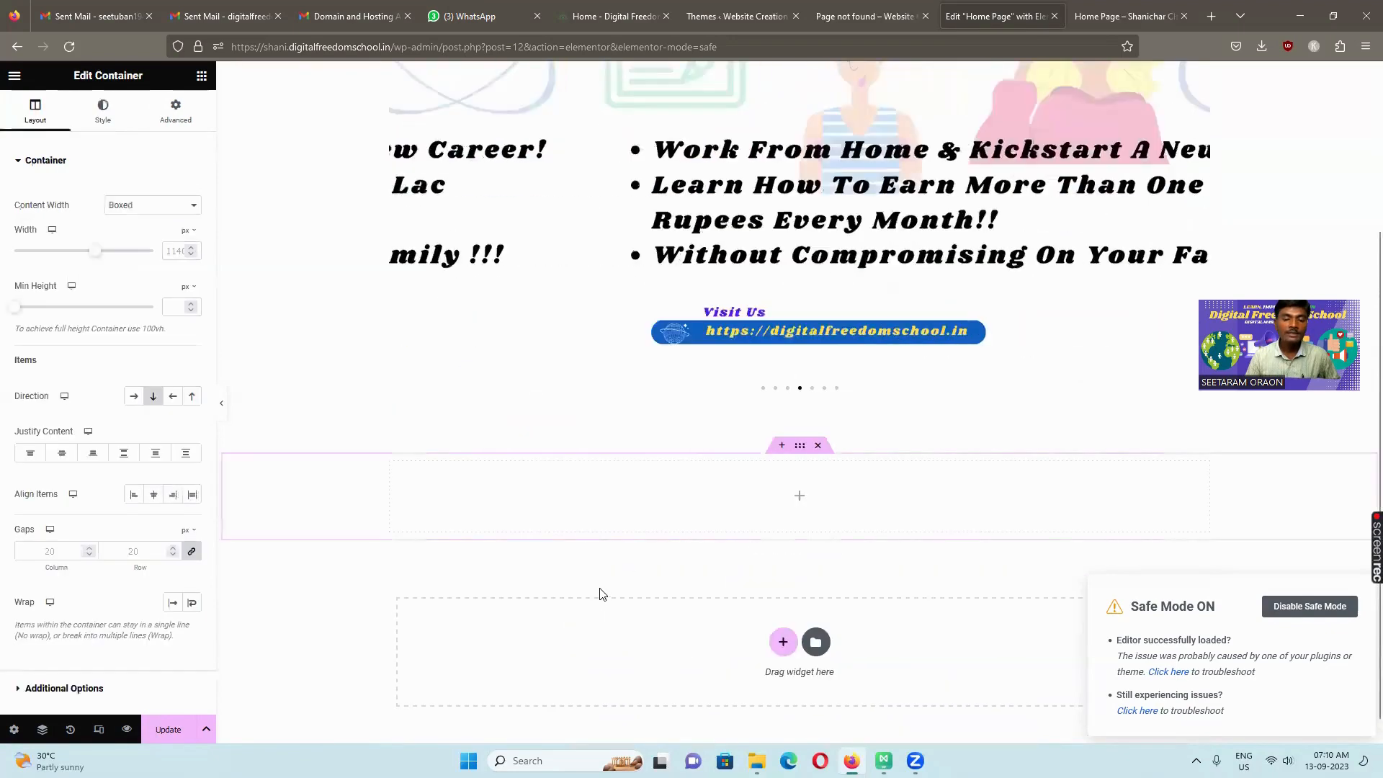
pyautogui.click(611, 20)
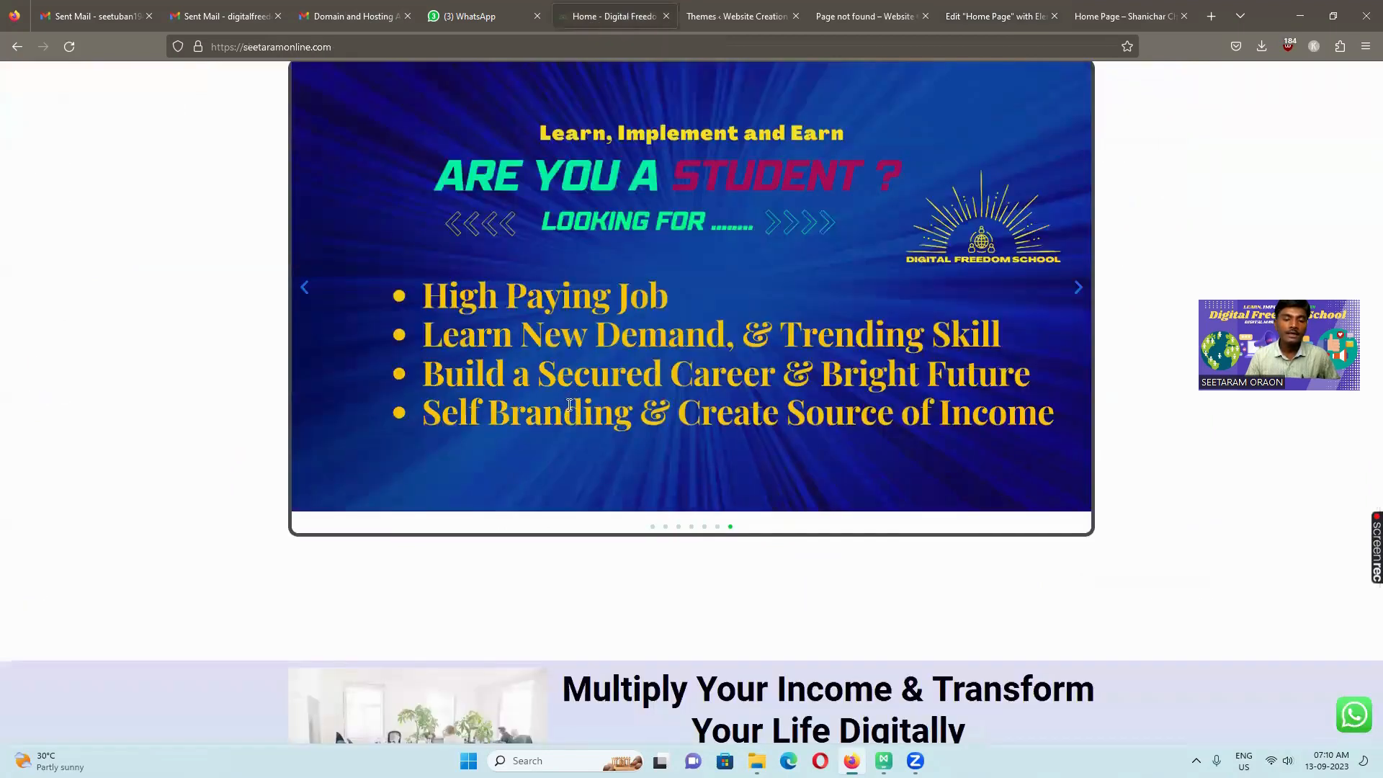
pyautogui.scroll(-4, 422, 432)
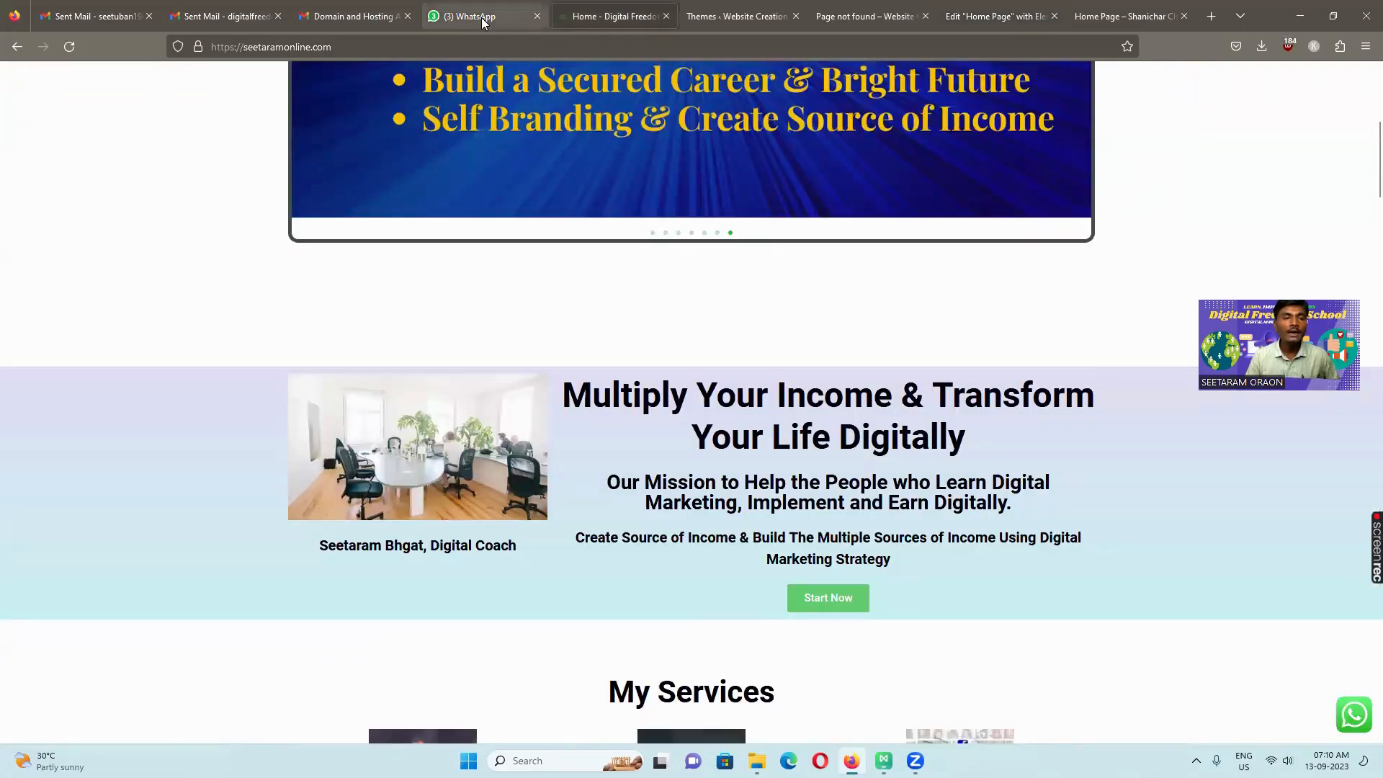
pyautogui.click(975, 19)
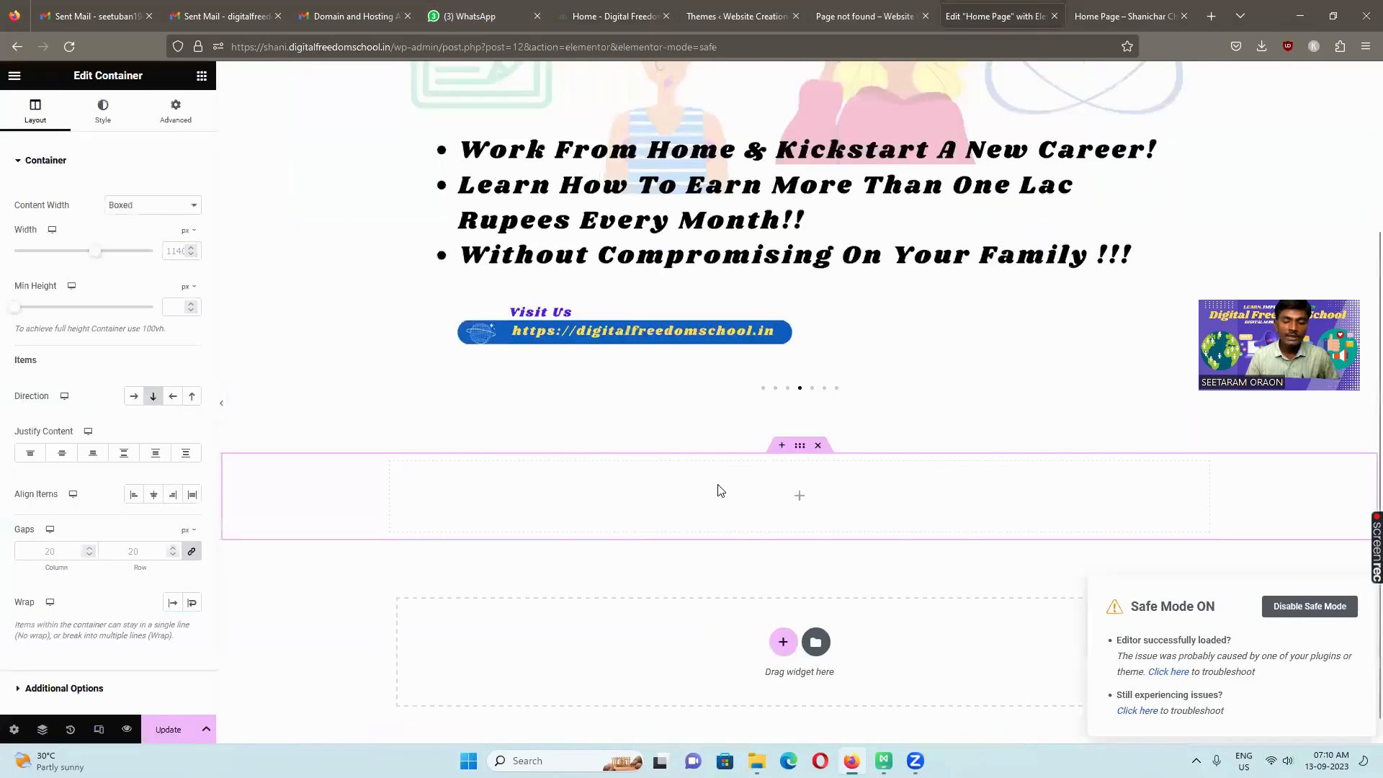
pyautogui.click(818, 447)
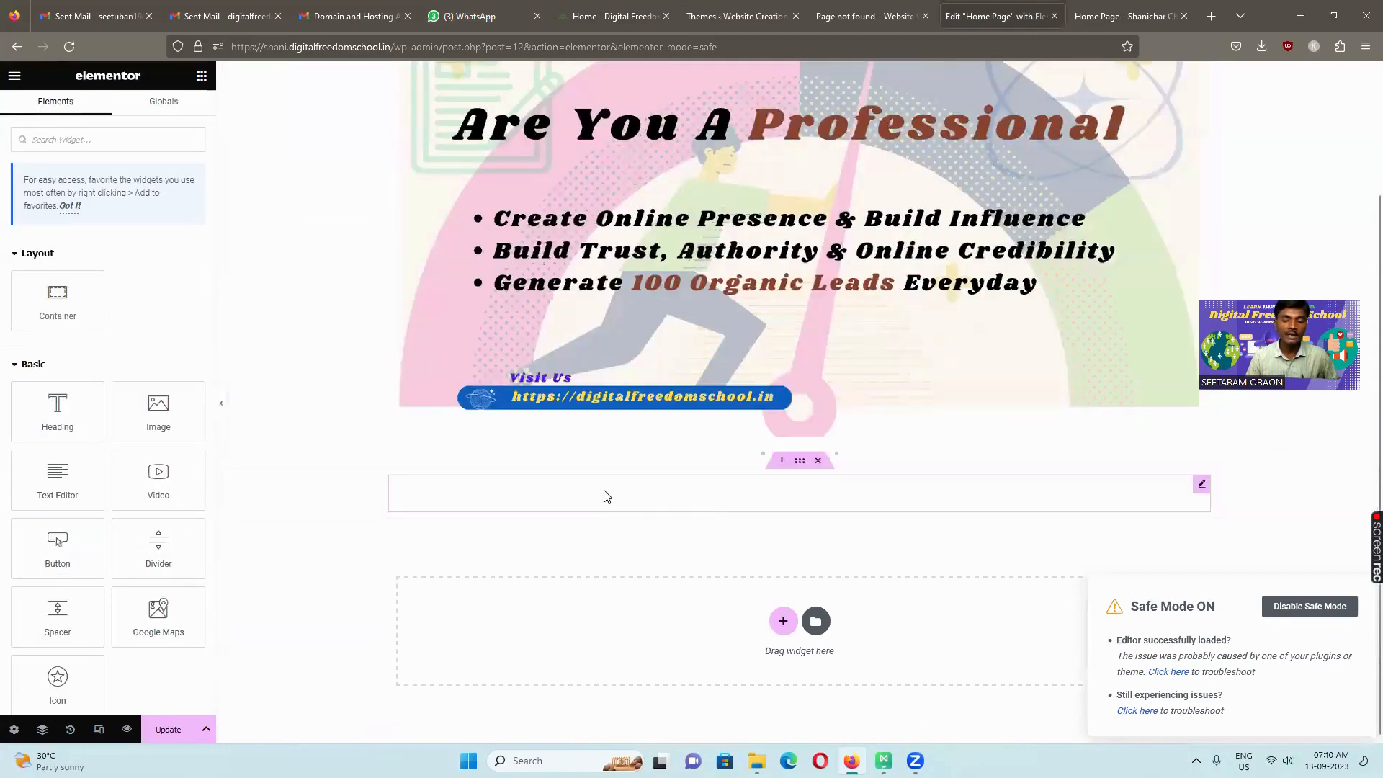
# Add a container with two equal columns below the spacer and place an Image widget in its left column
pyautogui.click(782, 621)
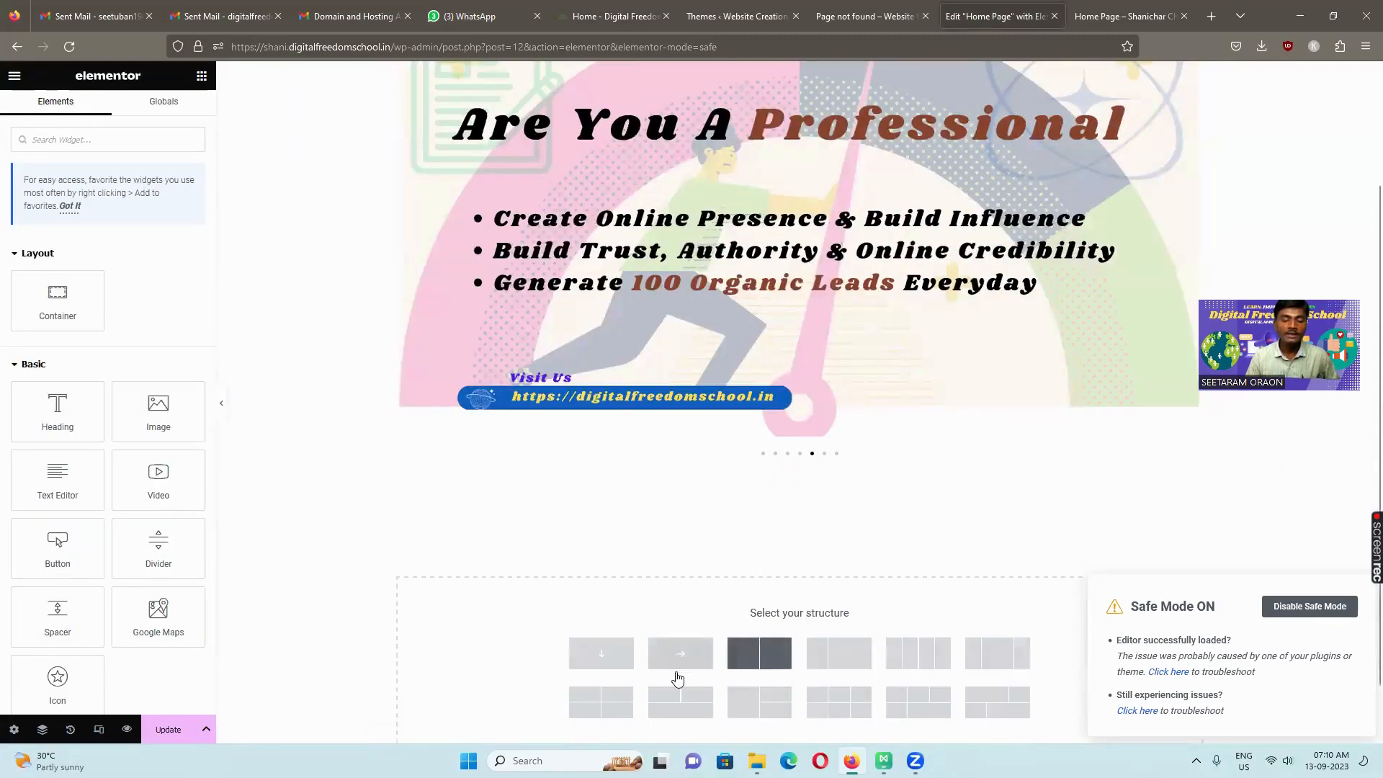
pyautogui.click(757, 657)
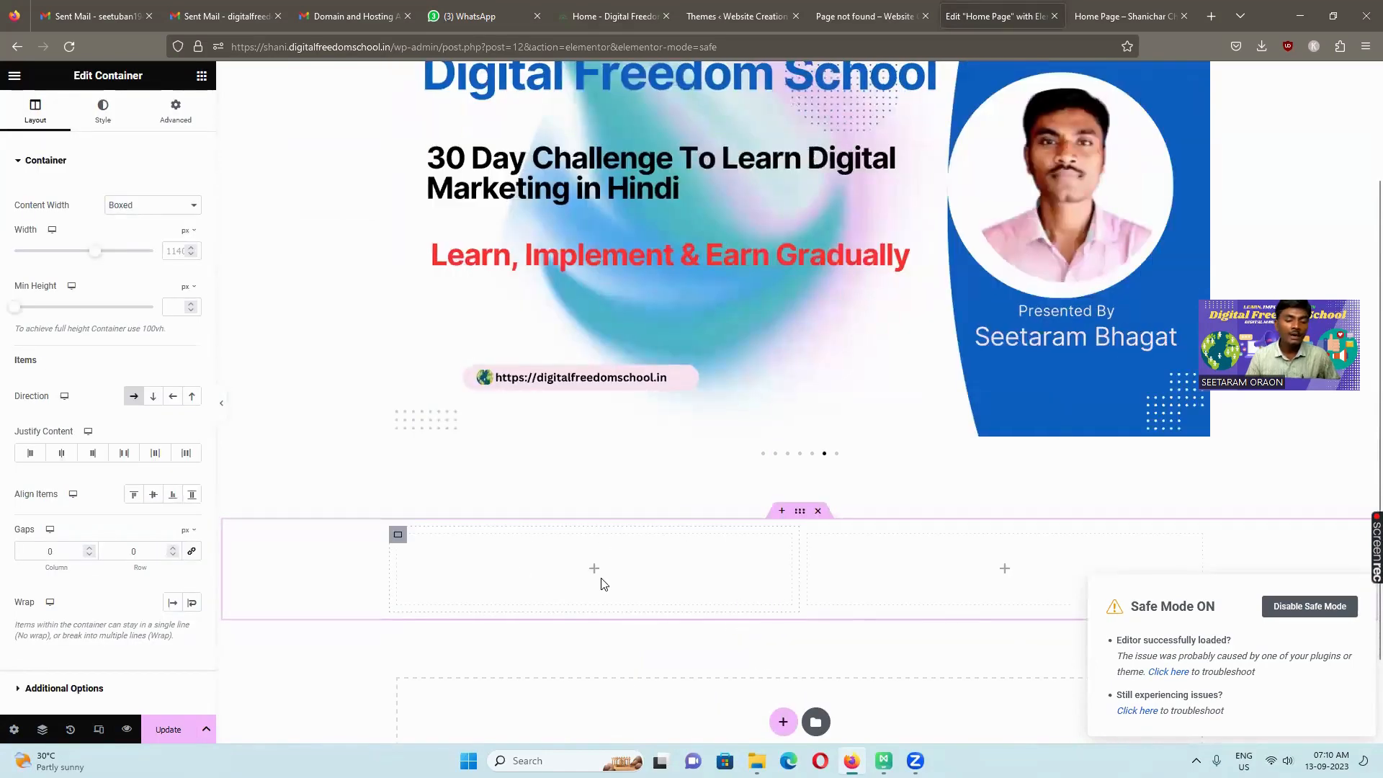
pyautogui.click(201, 75)
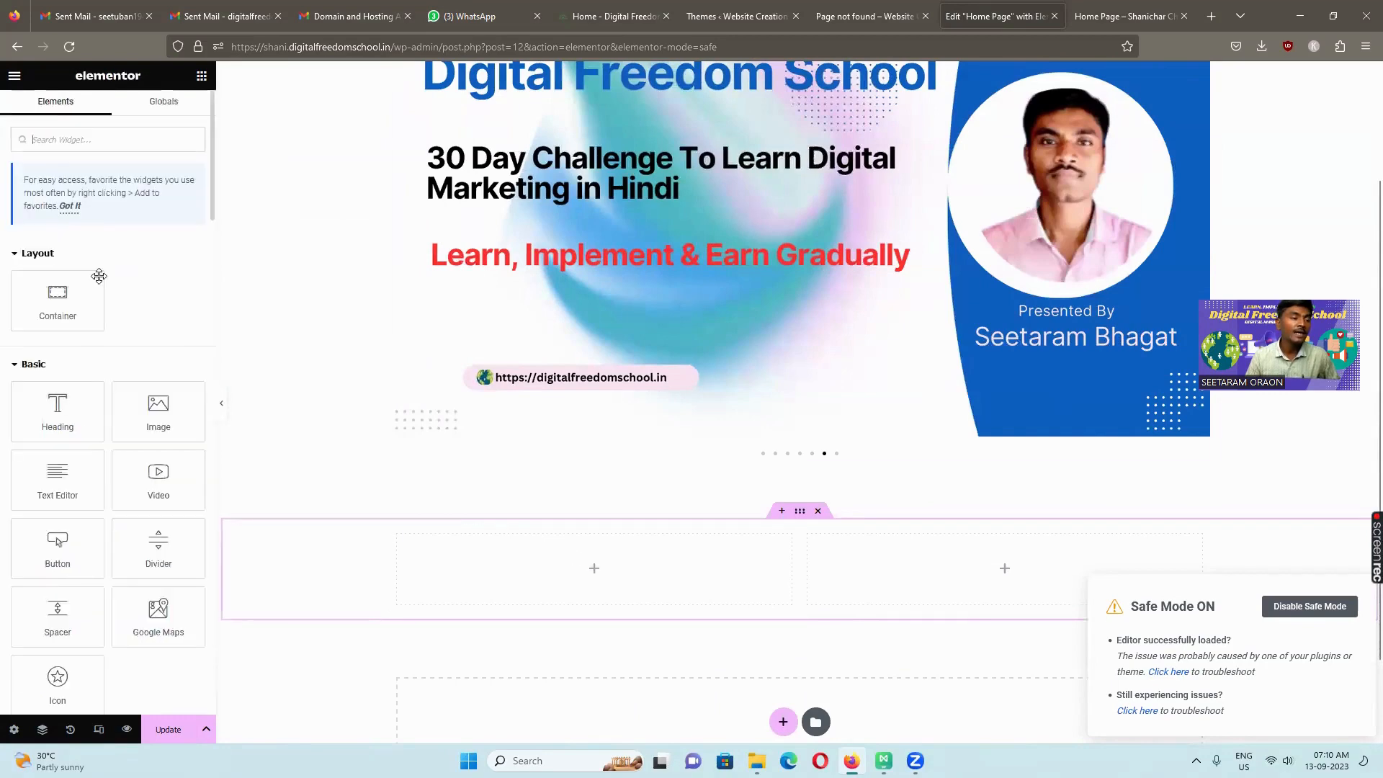
pyautogui.scroll(-1, 64, 403)
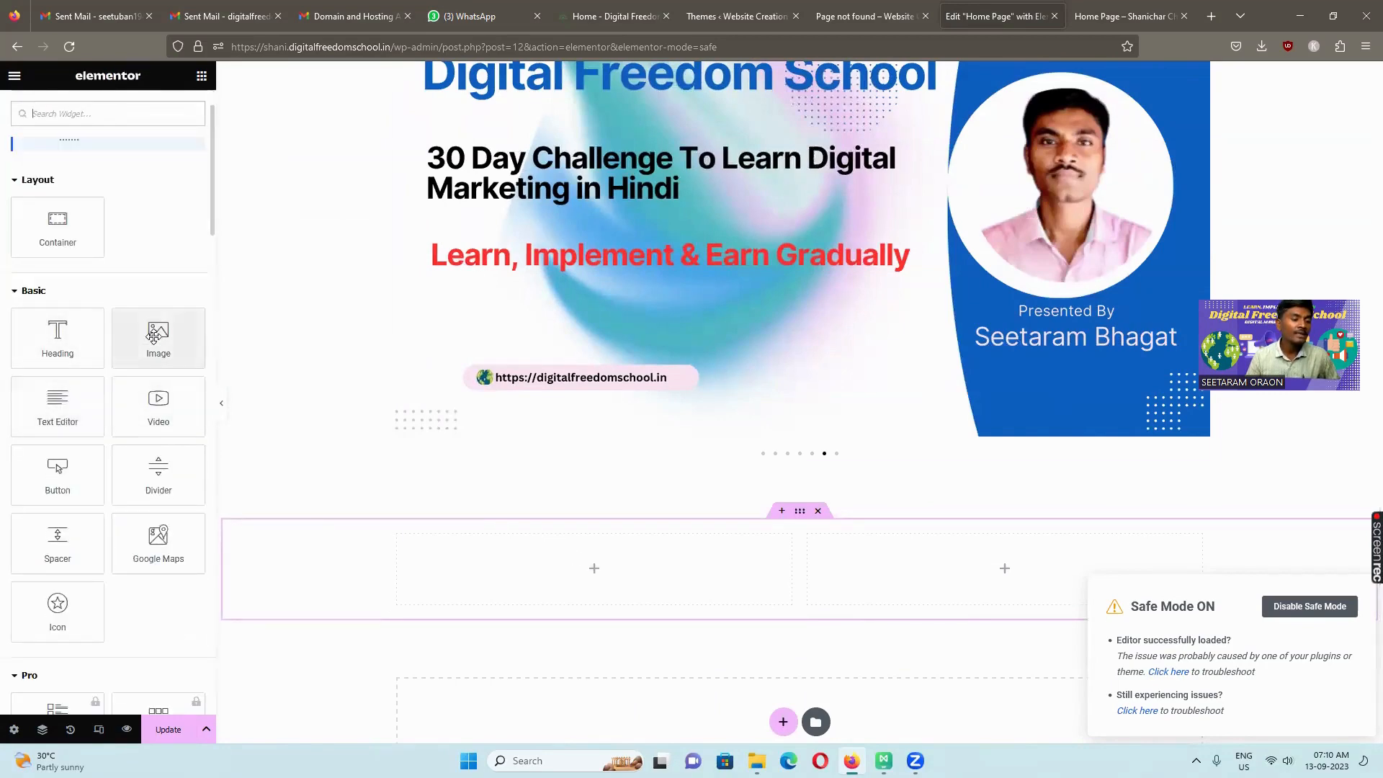
pyautogui.moveTo(154, 335); pyautogui.dragTo(587, 565)
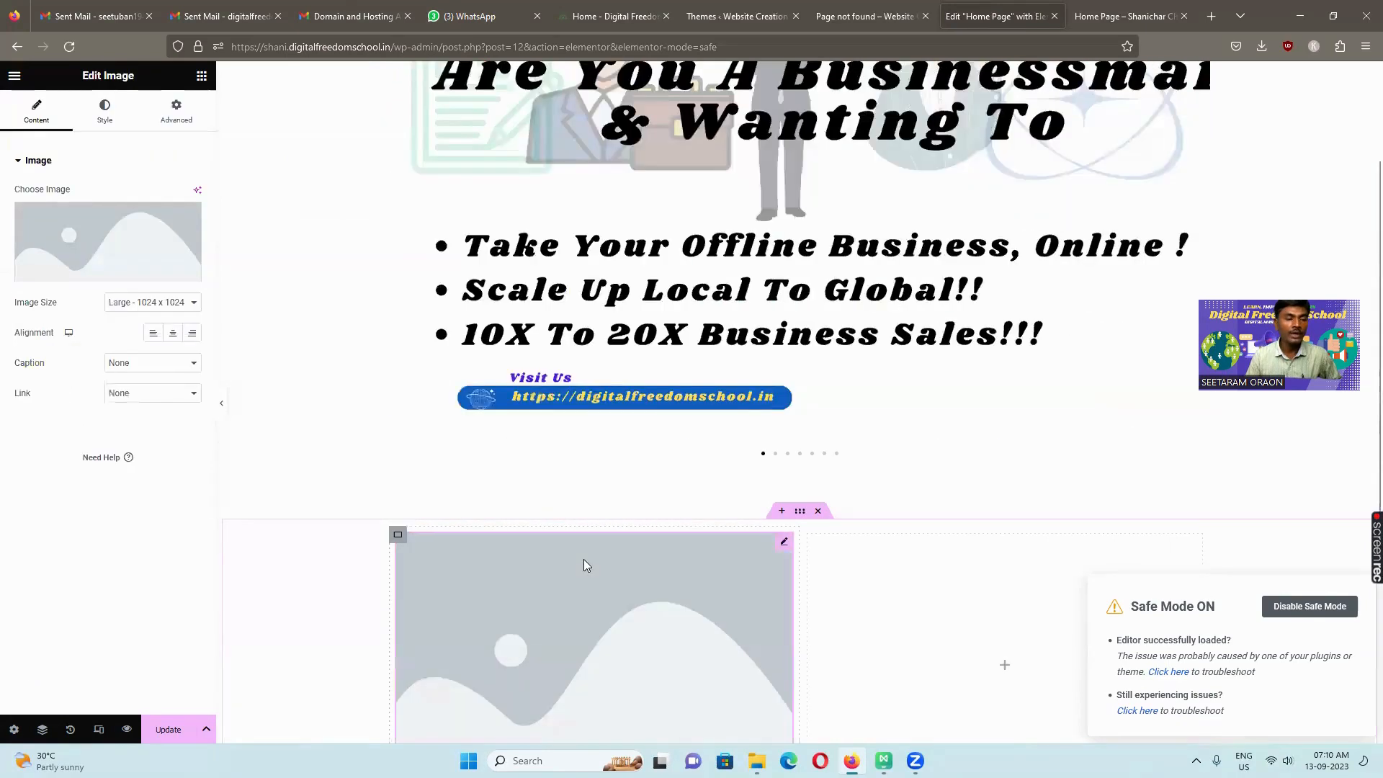
# Set the image to 30-Days-Challenge1.png from the Media Library and narrow its column to about a fifth of the row's width
pyautogui.scroll(-3, 583, 559)
pyautogui.click(107, 253)
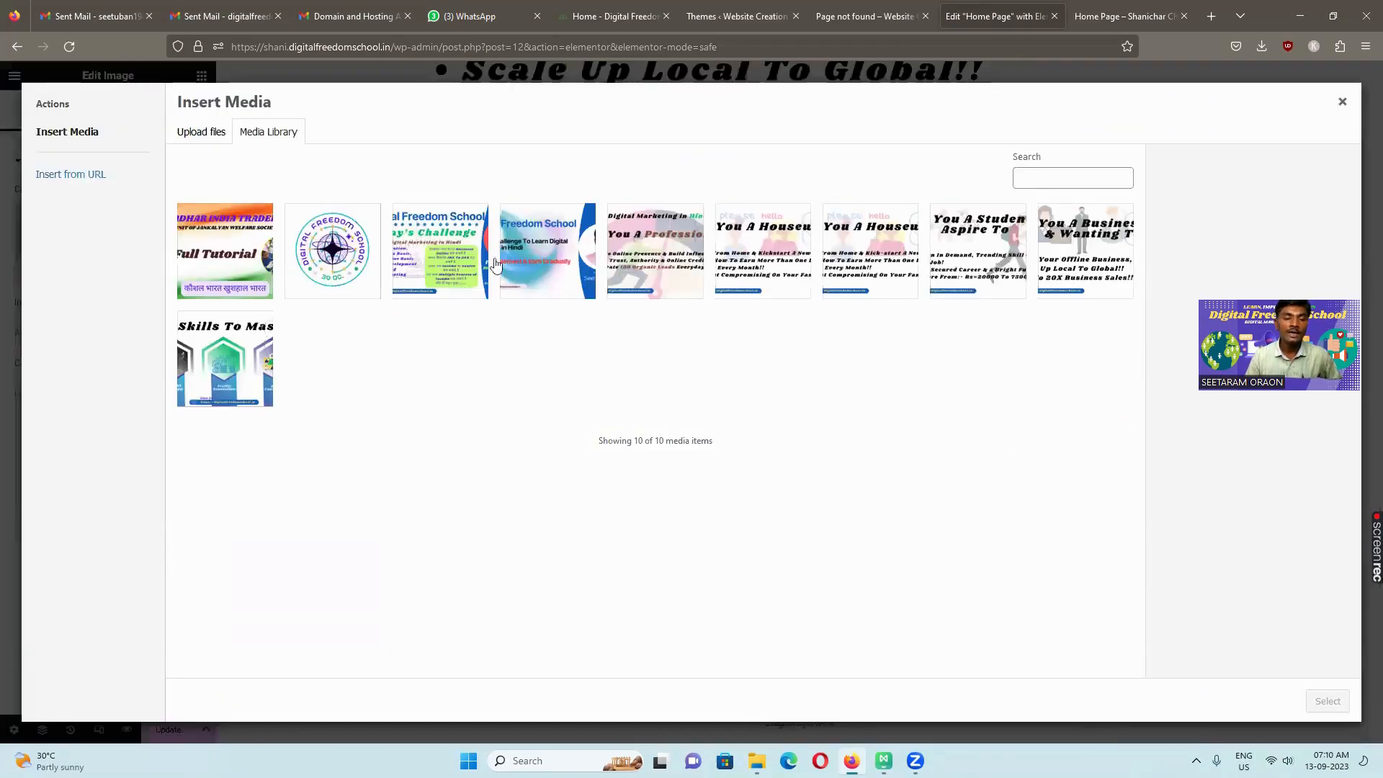
pyautogui.click(451, 256)
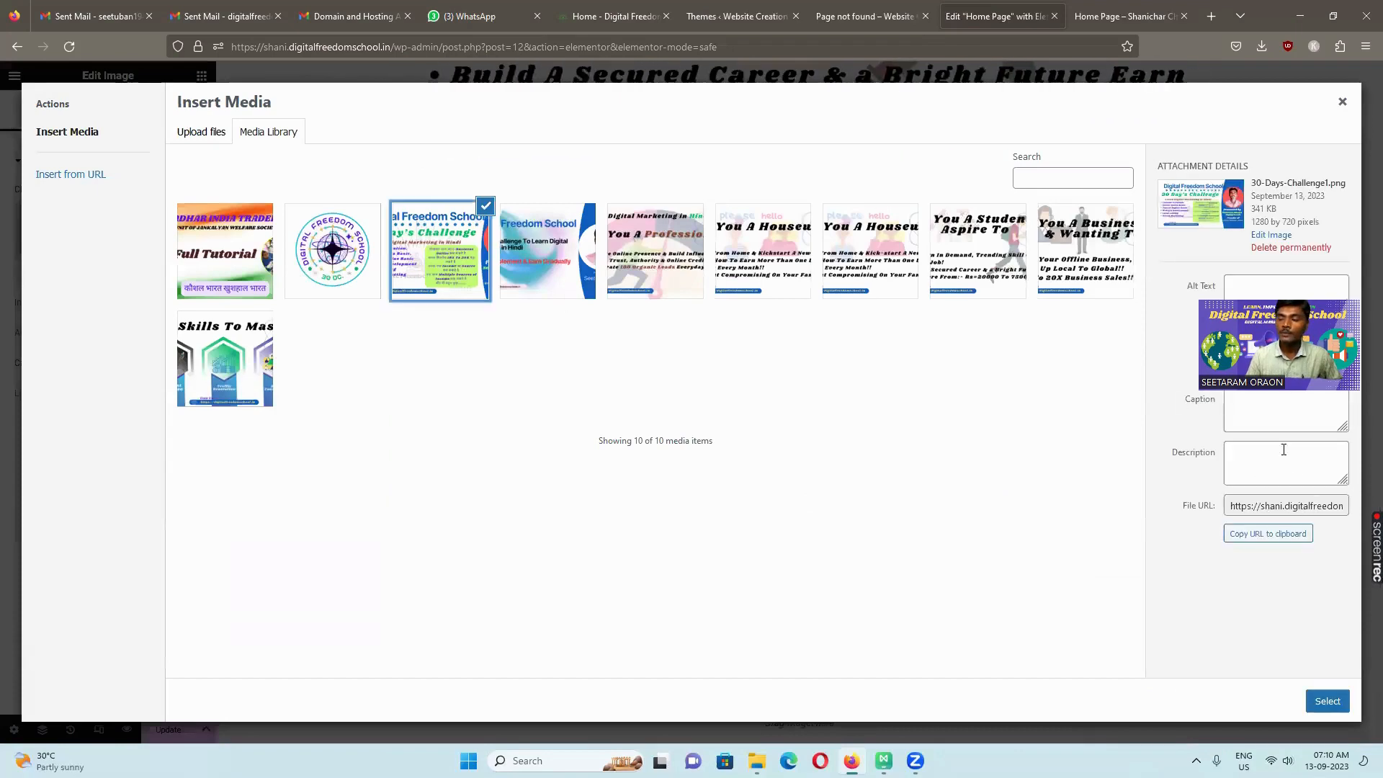
pyautogui.click(1320, 706)
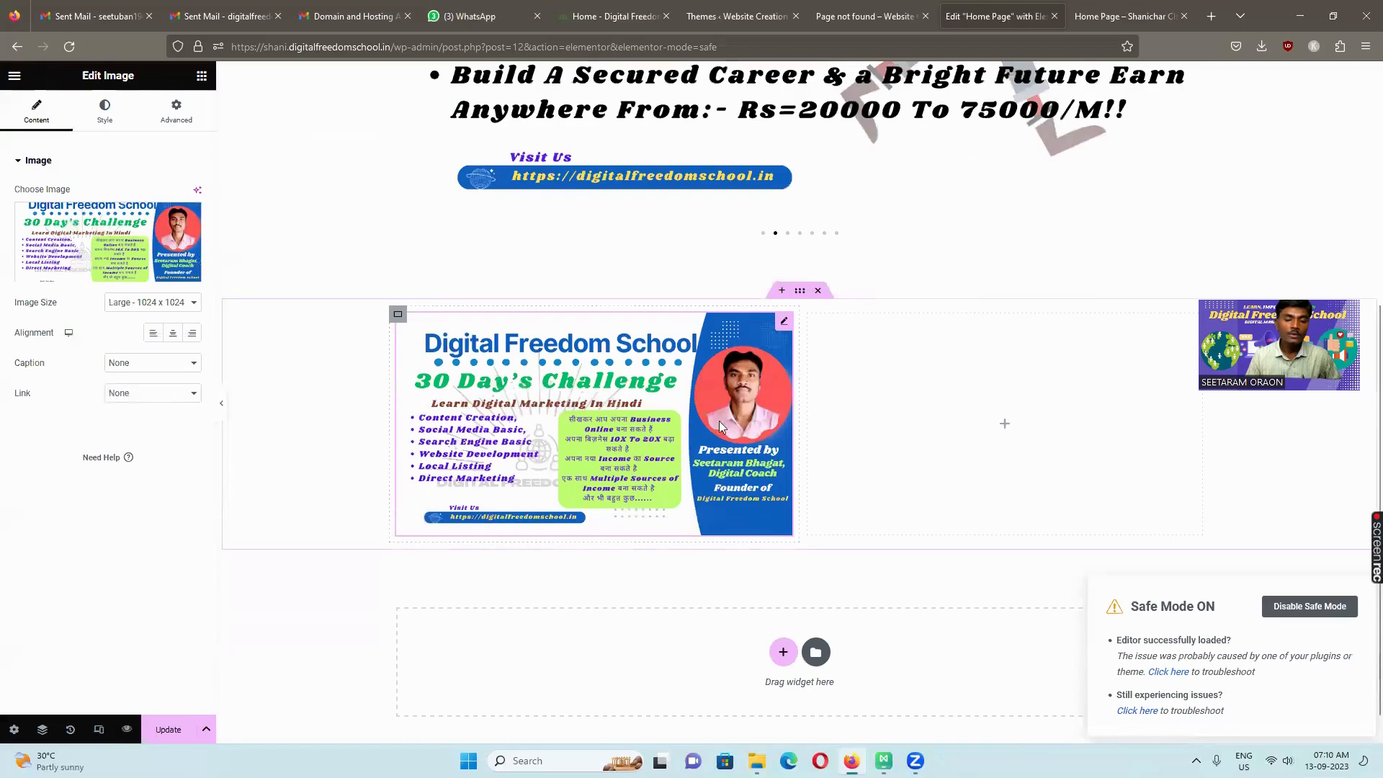
pyautogui.moveTo(794, 420); pyautogui.dragTo(641, 439)
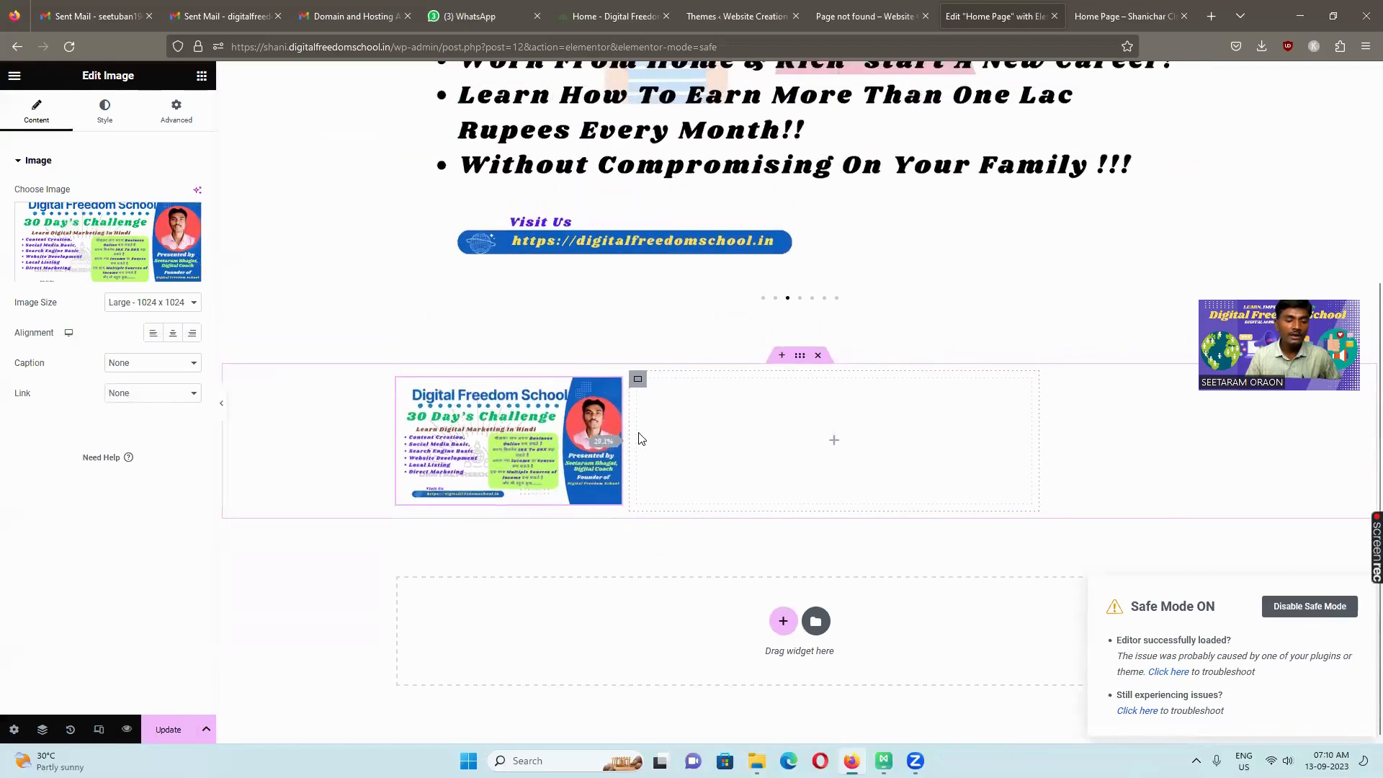
pyautogui.moveTo(639, 433); pyautogui.dragTo(574, 443)
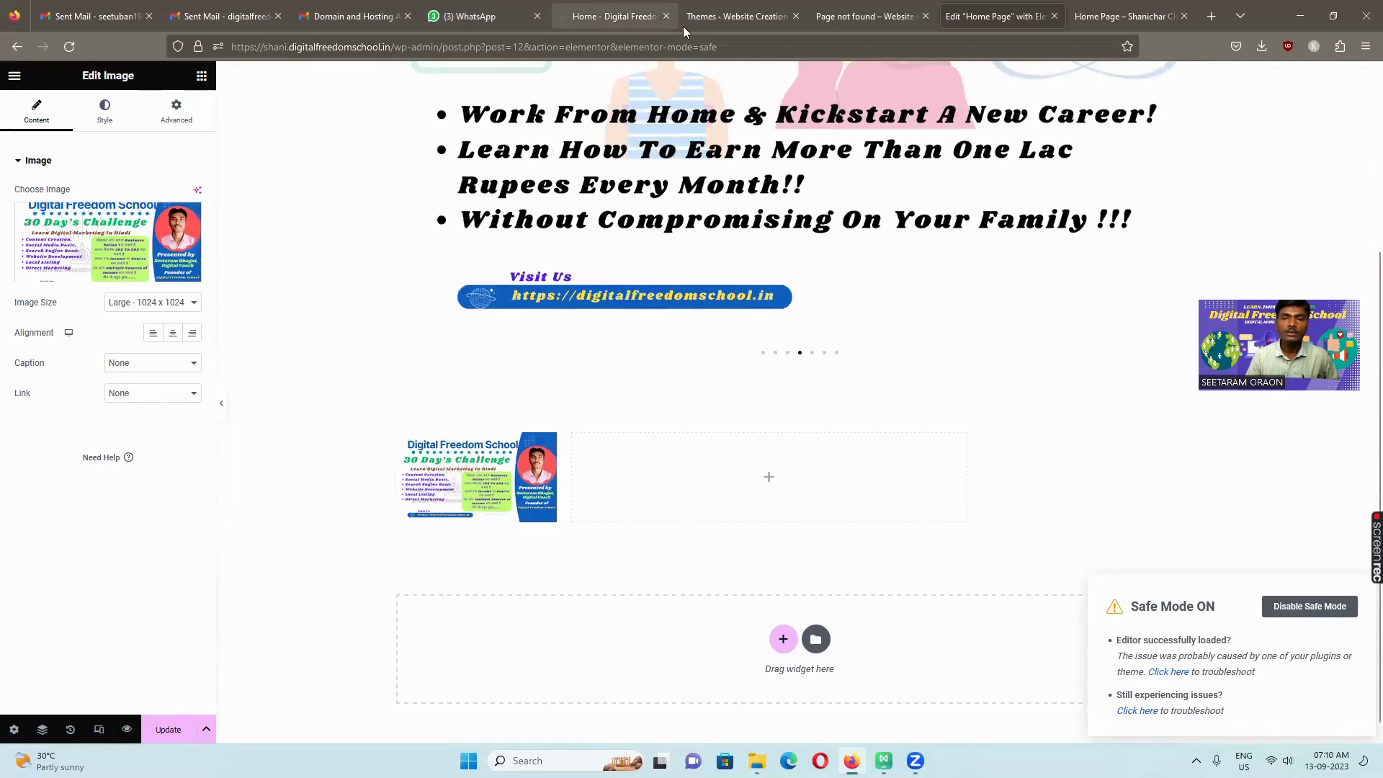
# Check the reference site's section layout and add a Heading widget to the empty column beside the image
pyautogui.click(648, 21)
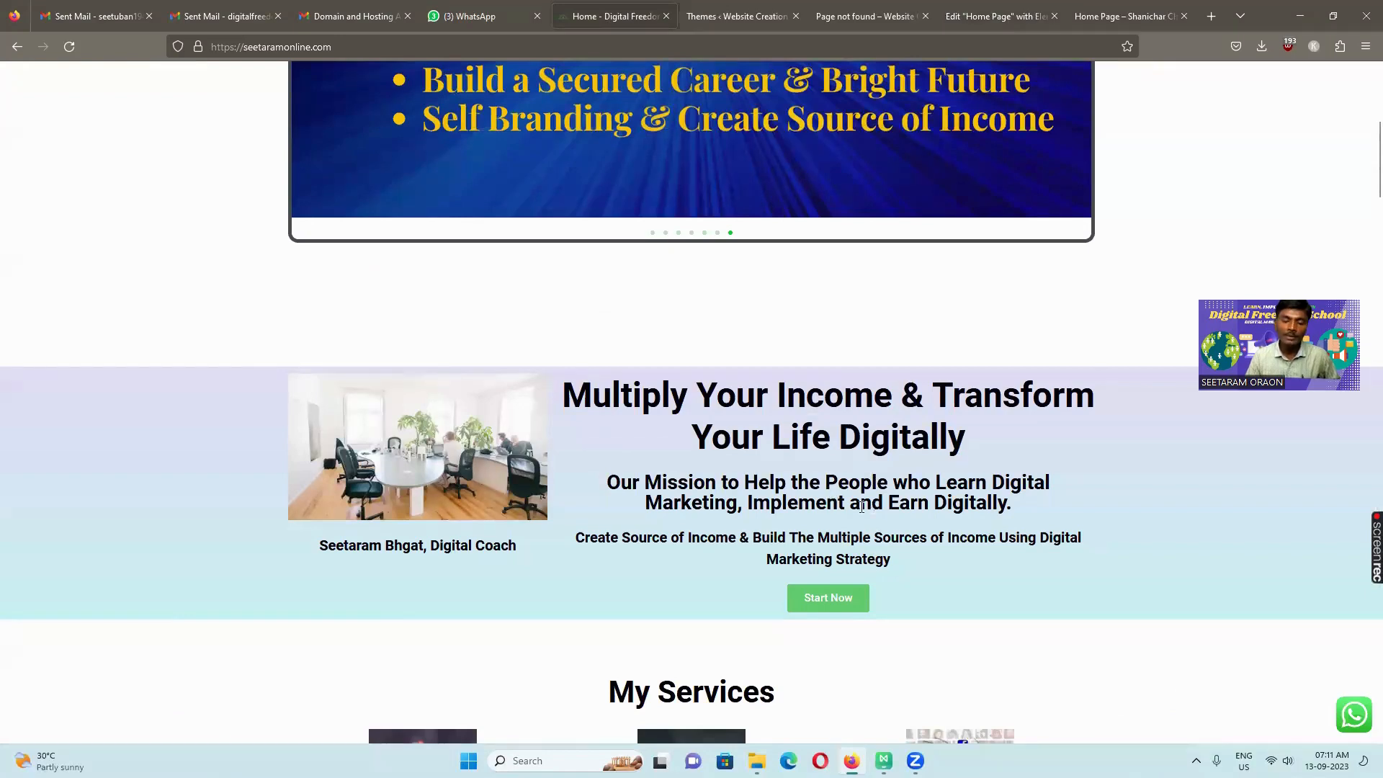
pyautogui.click(1019, 18)
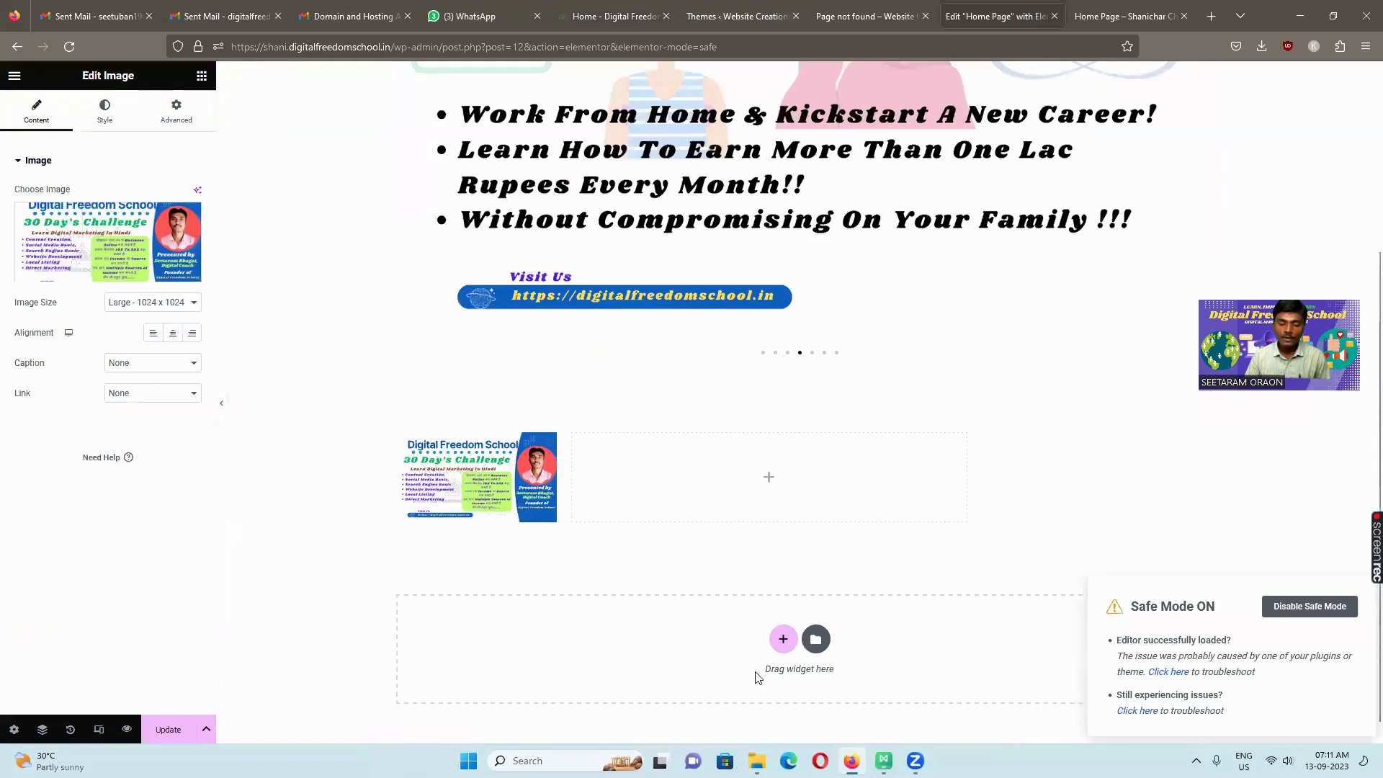
pyautogui.click(201, 75)
pyautogui.moveTo(57, 411); pyautogui.dragTo(753, 503)
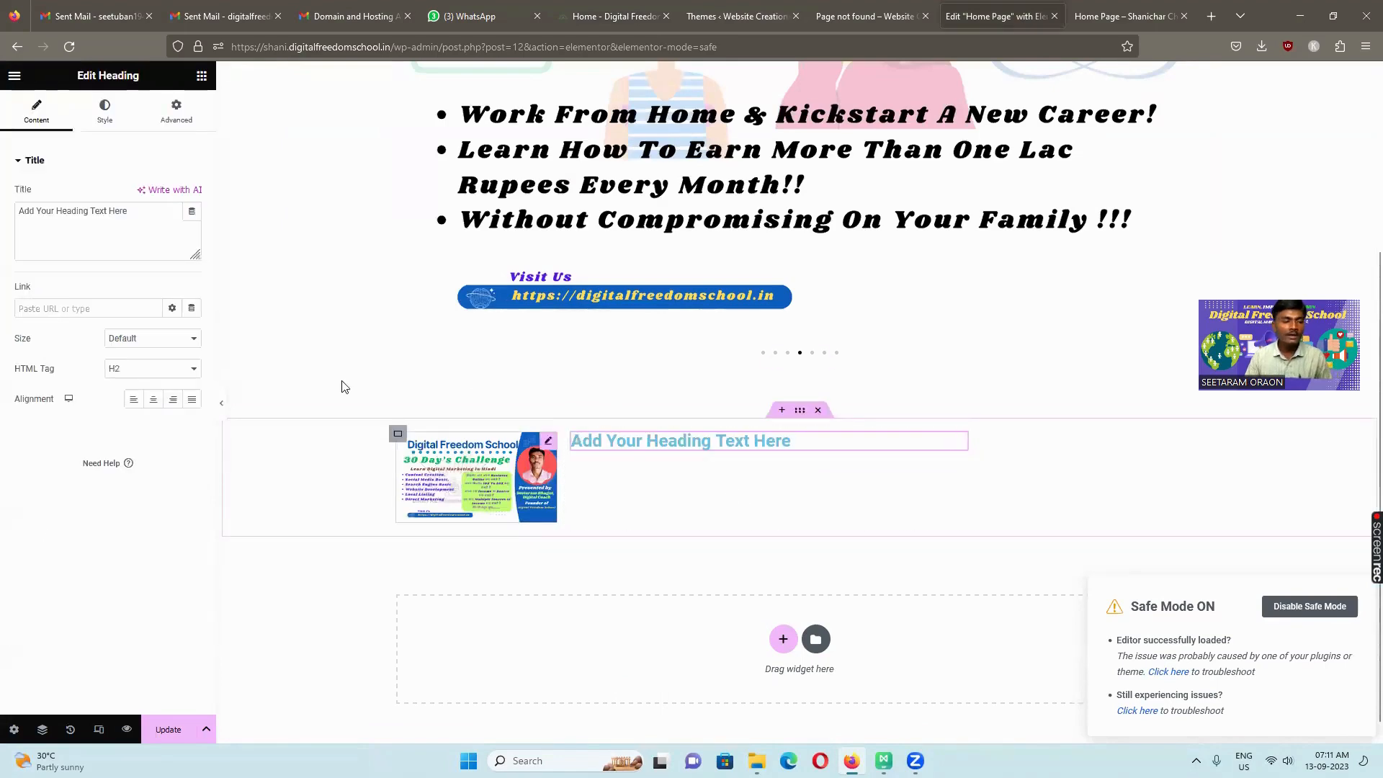
# Replace the heading's placeholder with "Multiply Your Income & Transform Your Life Digitally", copied from the reference home page
pyautogui.click(596, 19)
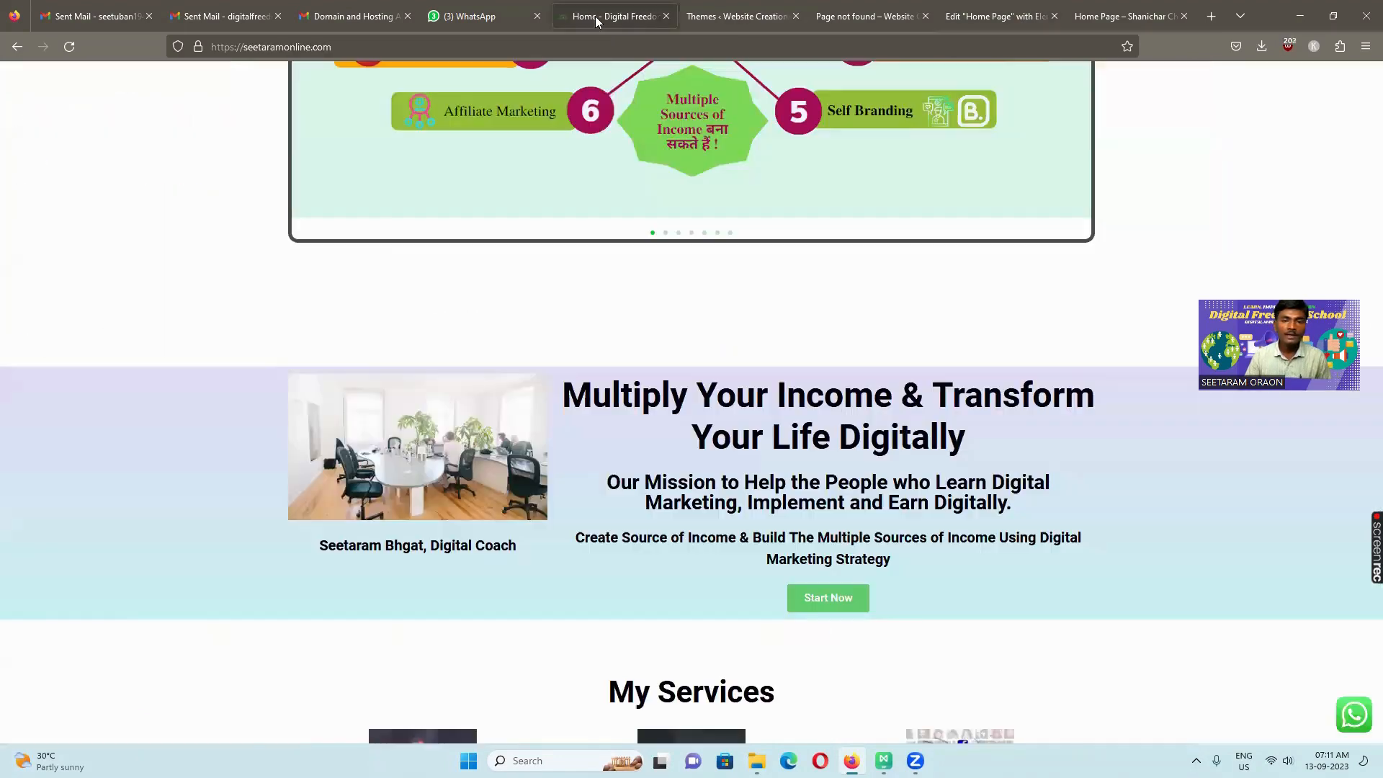
pyautogui.moveTo(694, 422); pyautogui.dragTo(573, 393)
pyautogui.hotkey('ctrl', 'c')
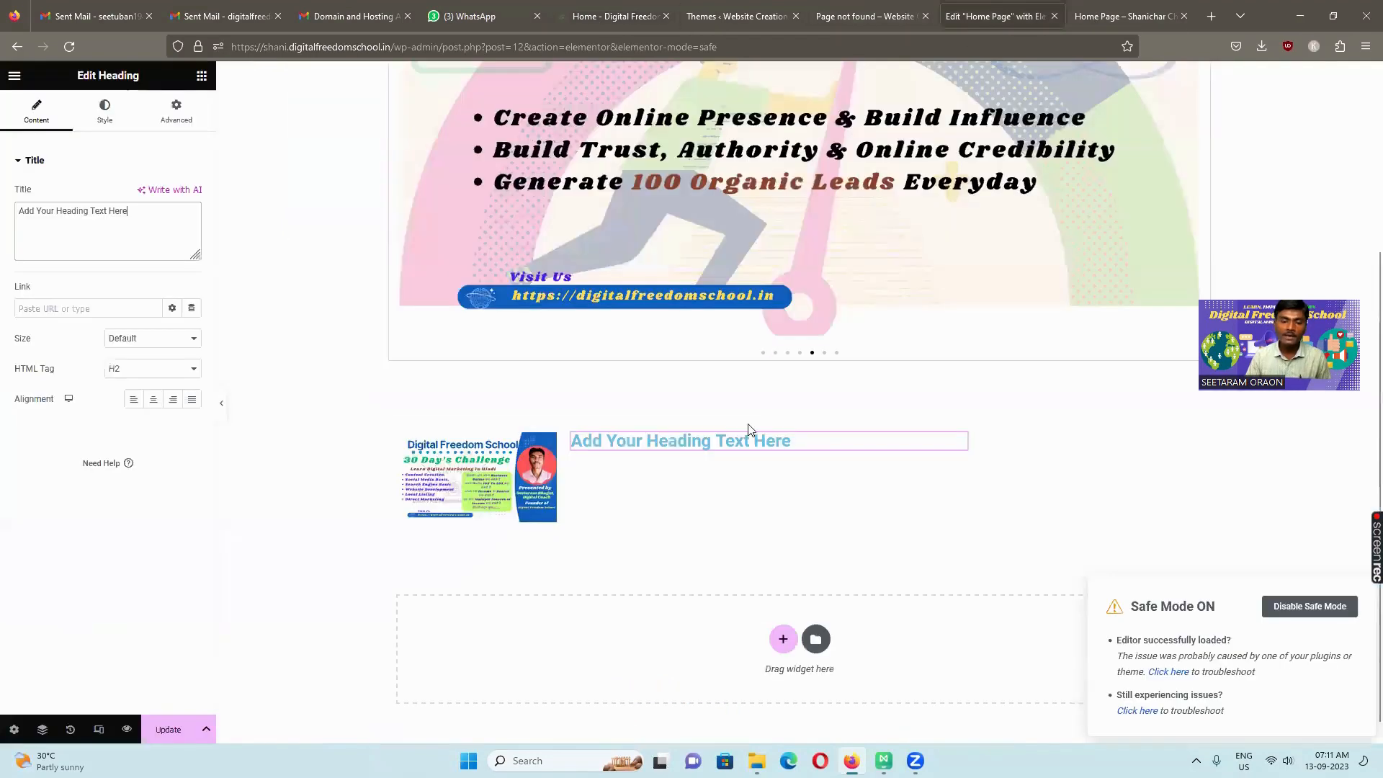
pyautogui.click(997, 16)
pyautogui.click(160, 234)
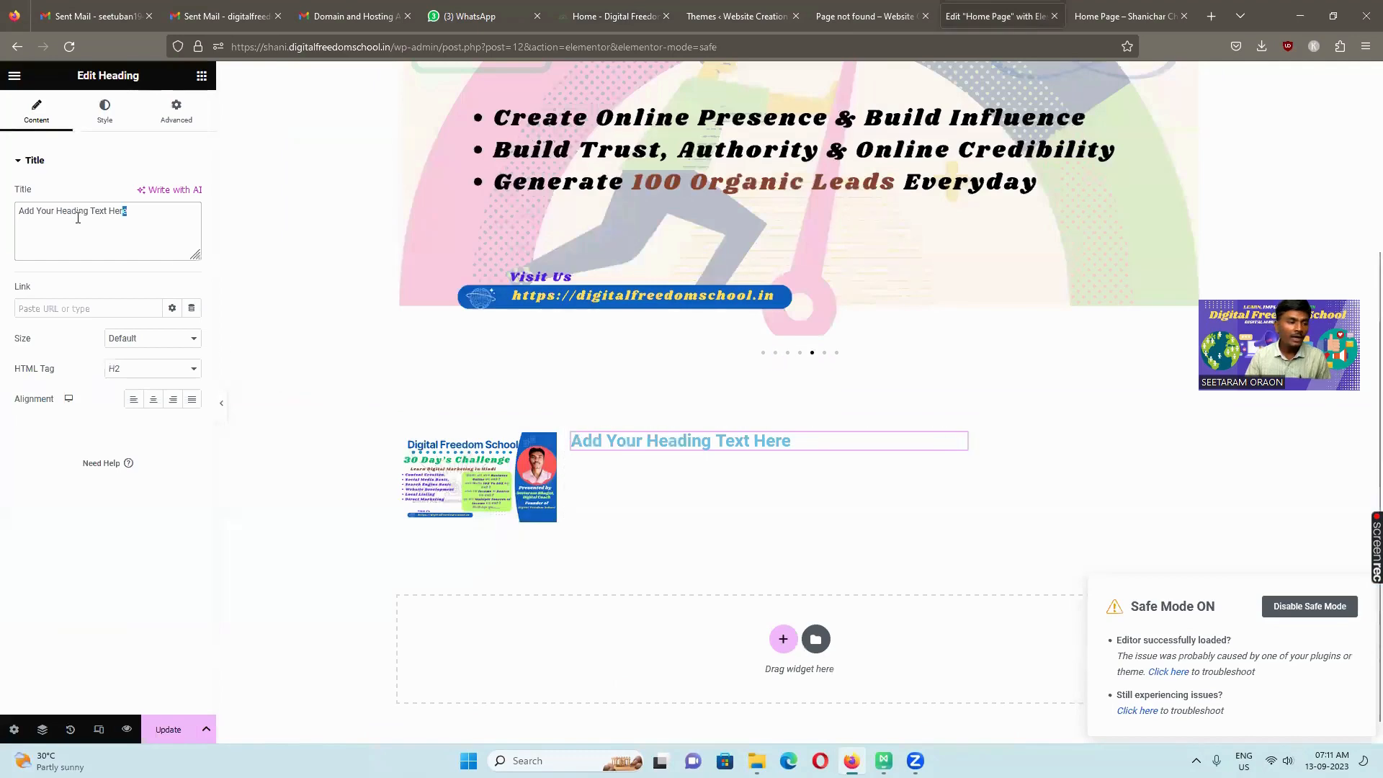
pyautogui.moveTo(78, 218); pyautogui.dragTo(24, 214)
pyautogui.hotkey('ctrl', 'v')
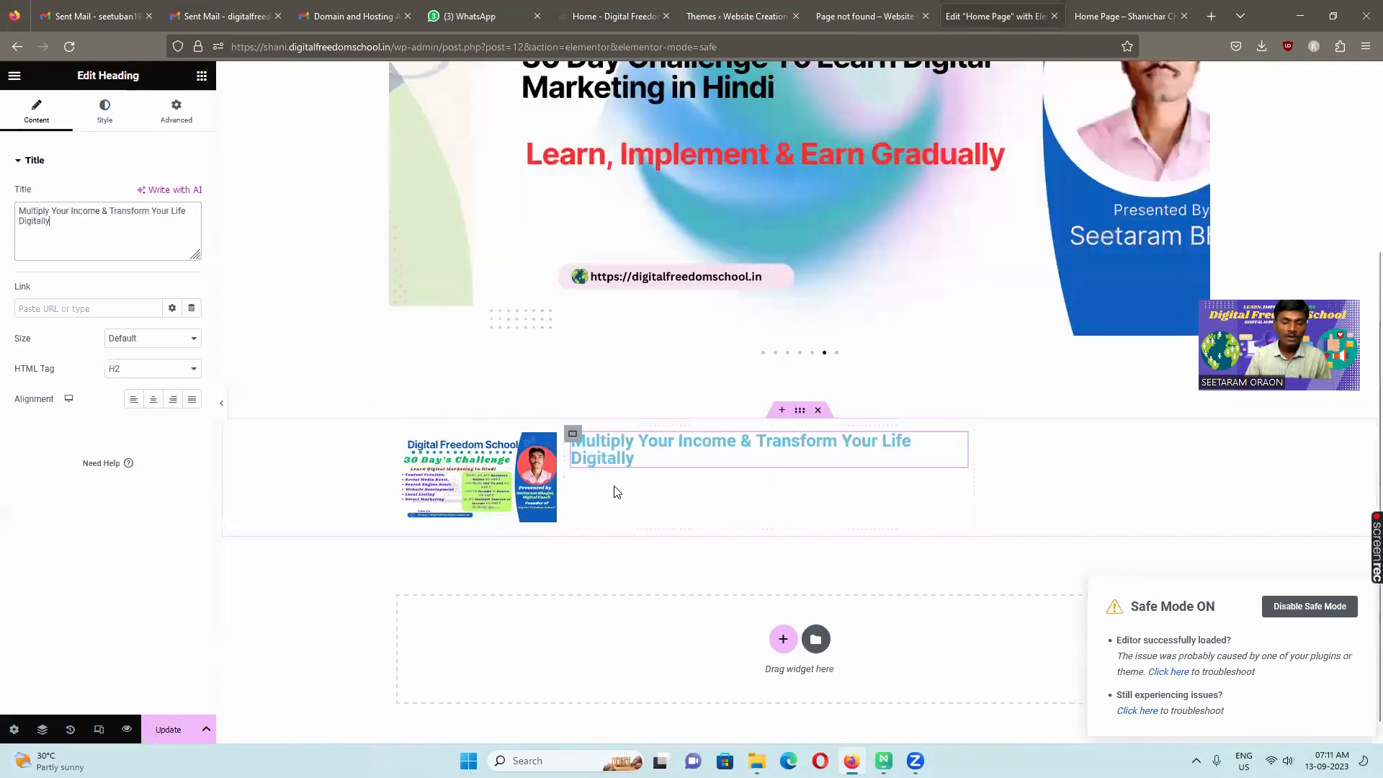
# Change the heading's text color to near-black #020F14 and dismiss the Global Colors tip
pyautogui.click(107, 117)
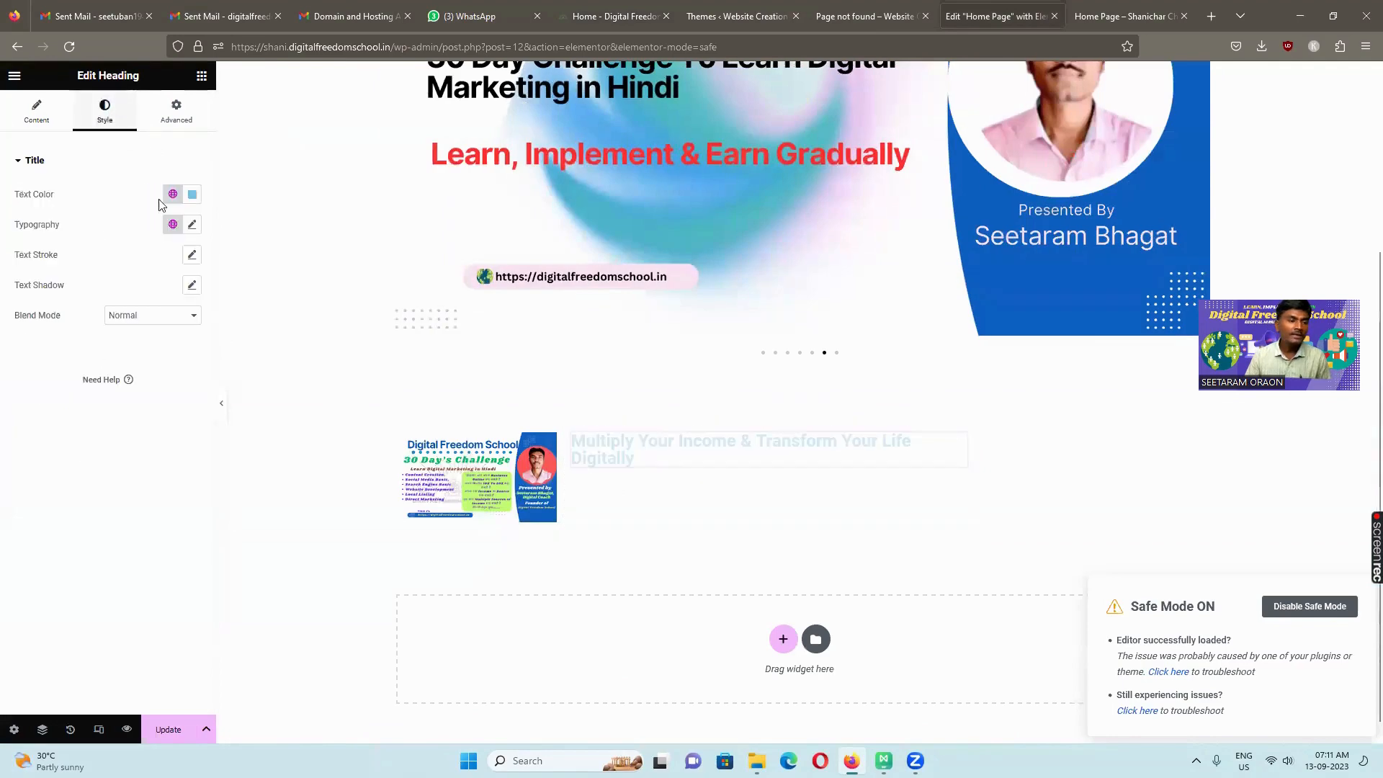
pyautogui.click(192, 195)
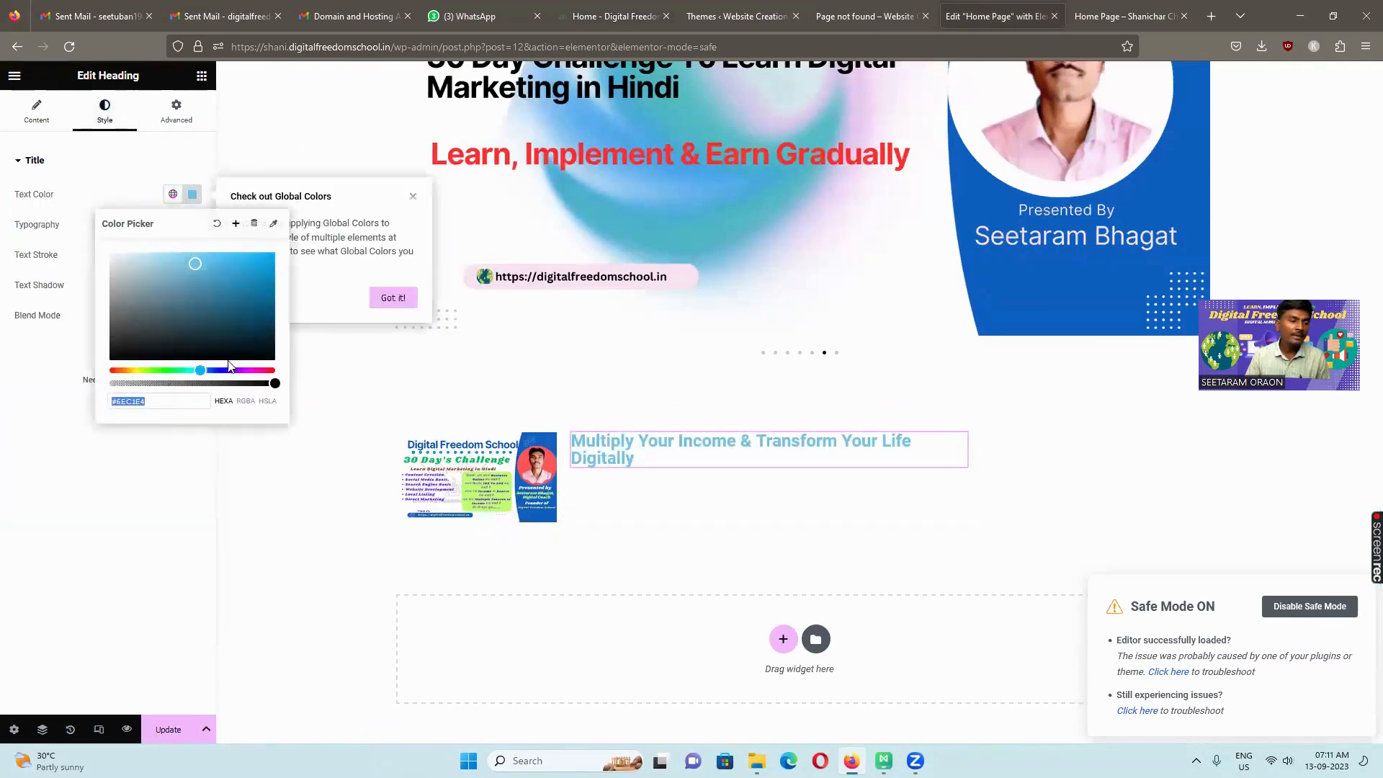
pyautogui.click(246, 352)
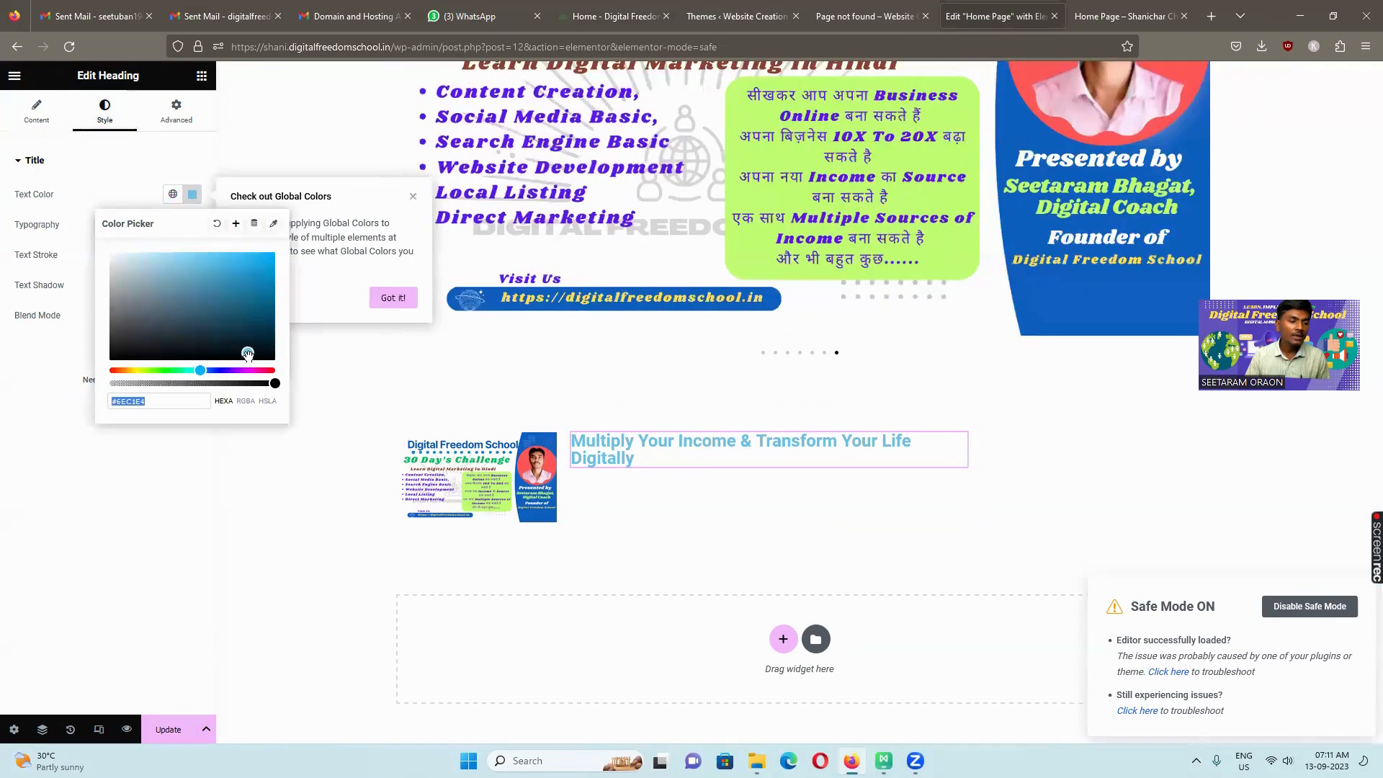
pyautogui.click(256, 351)
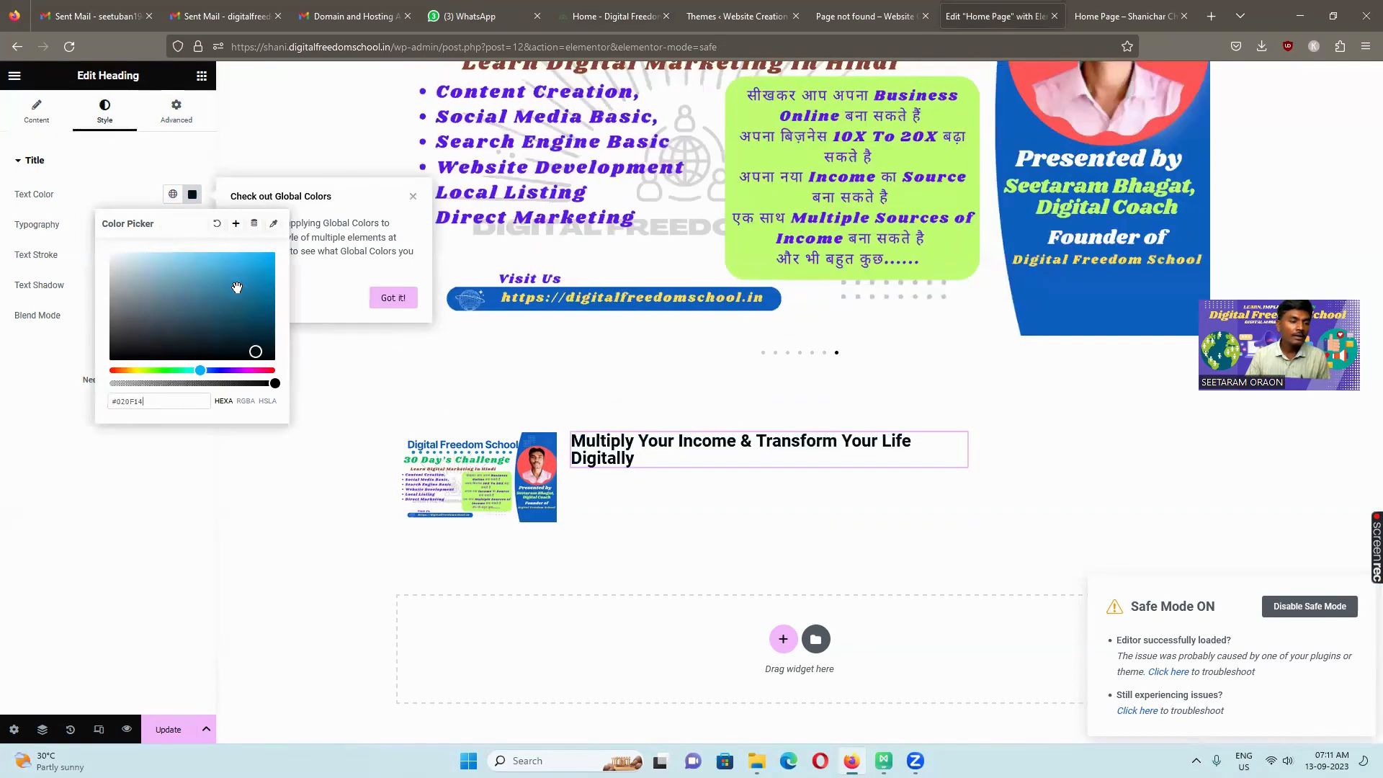
pyautogui.click(413, 196)
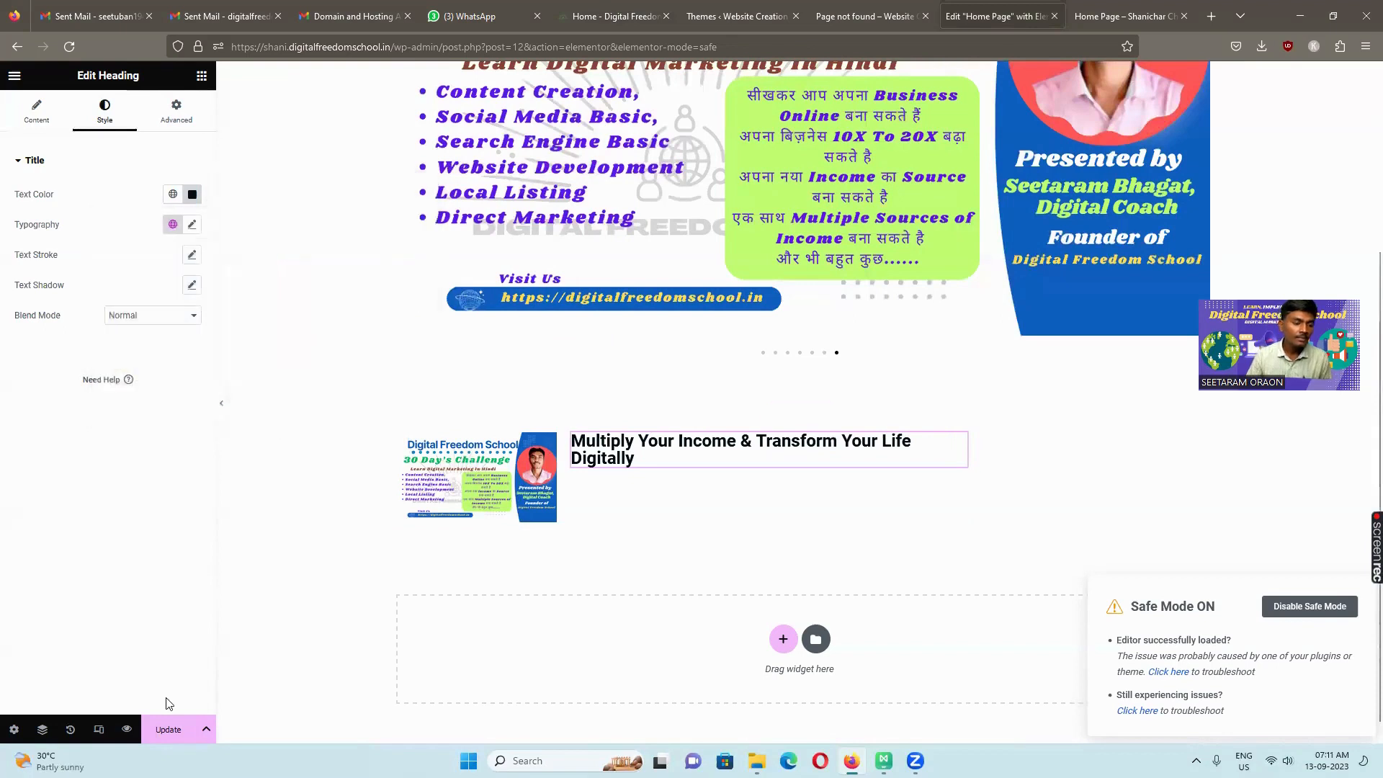
# Try H1 as the heading's HTML tag, and set it back to H2
pyautogui.click(35, 114)
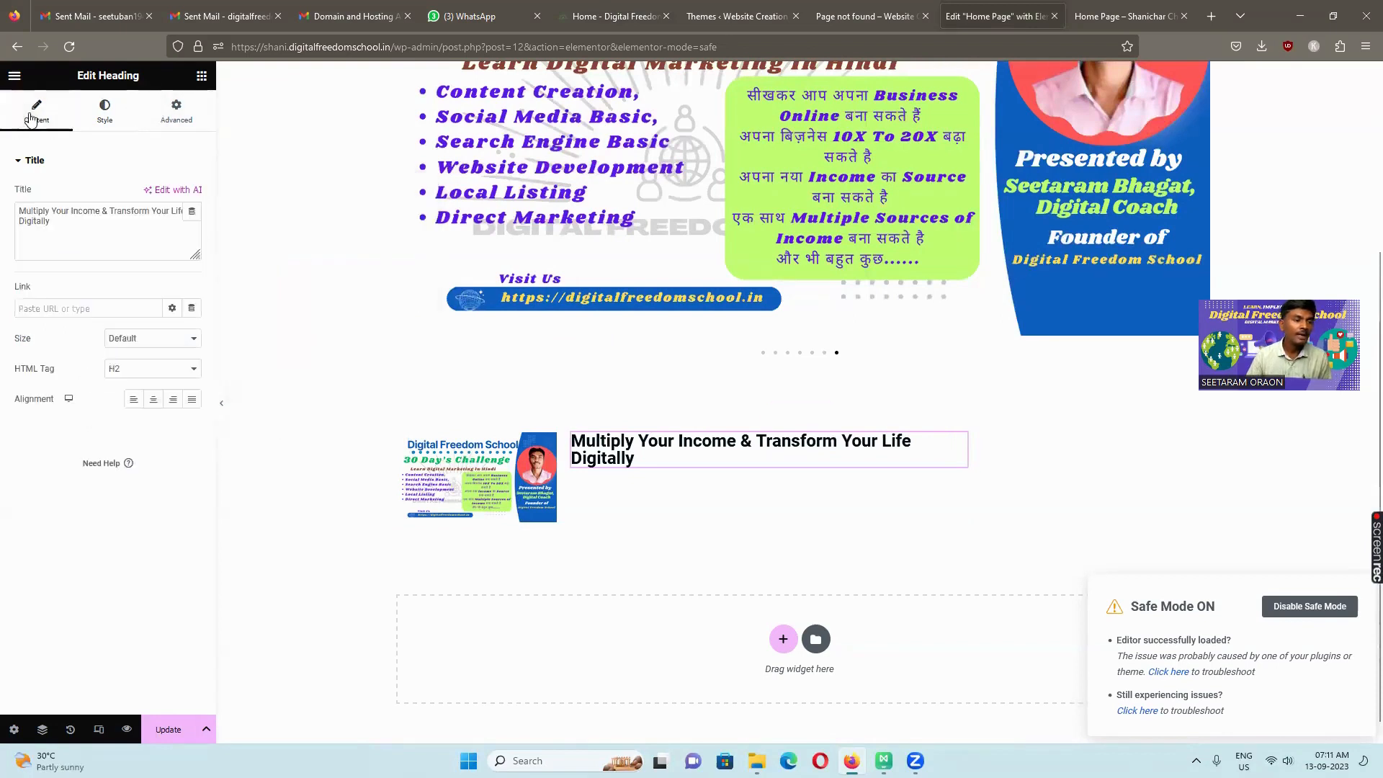
pyautogui.click(146, 375)
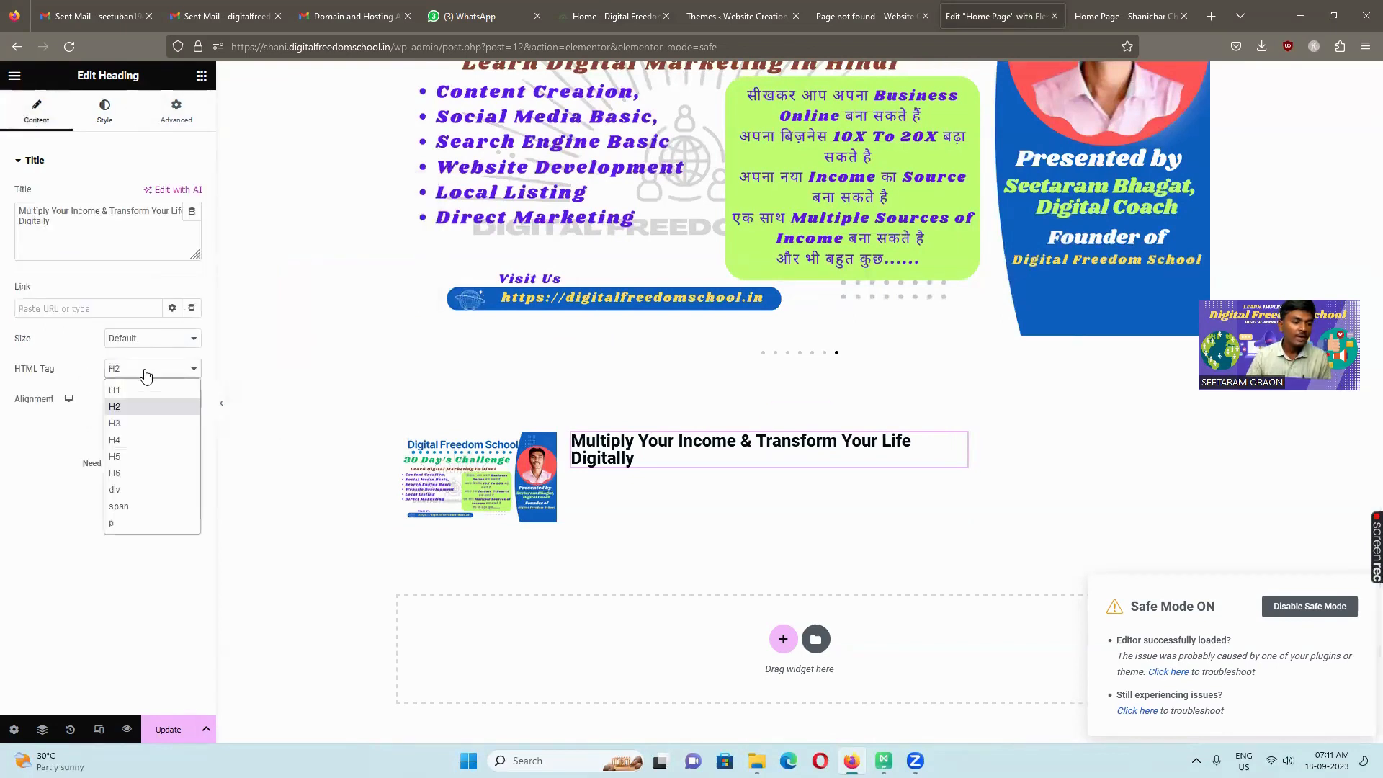
pyautogui.click(121, 395)
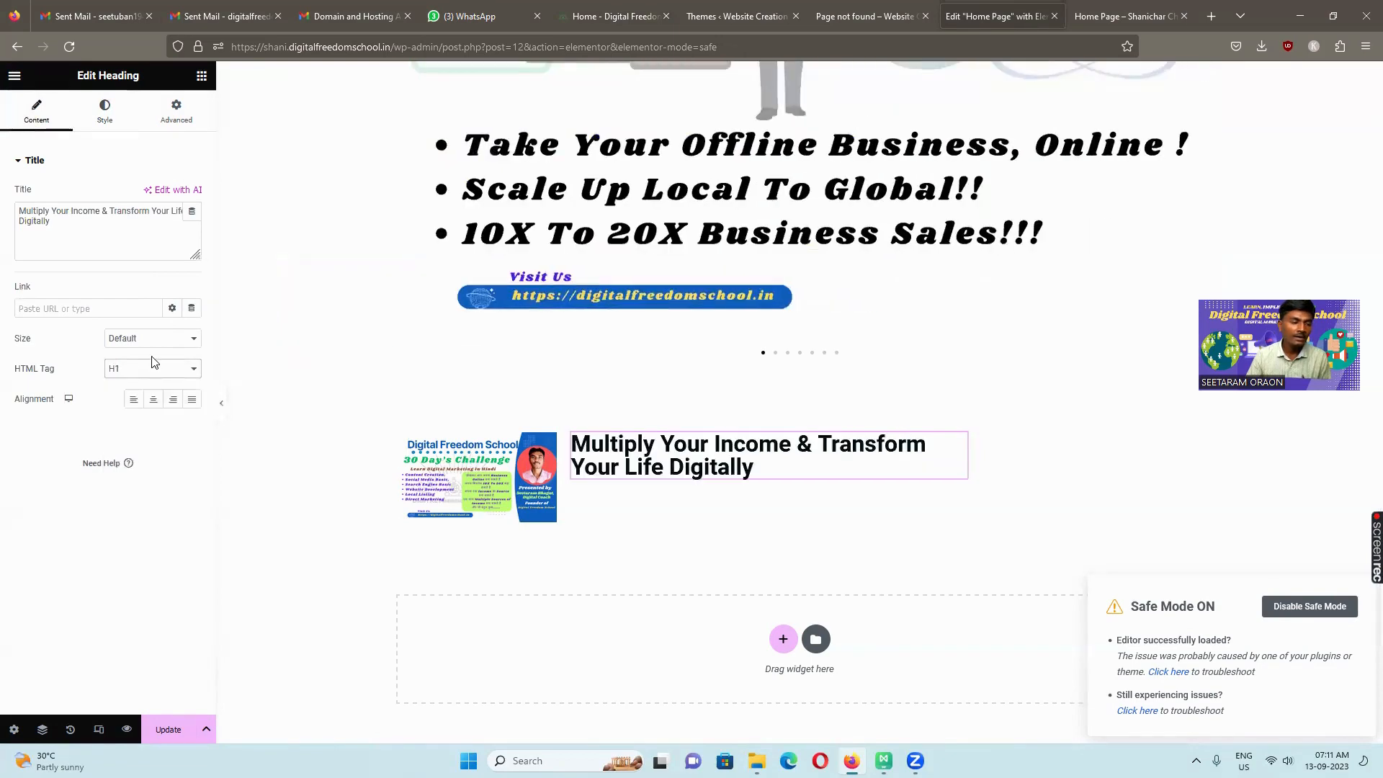
pyautogui.click(153, 368)
pyautogui.click(125, 408)
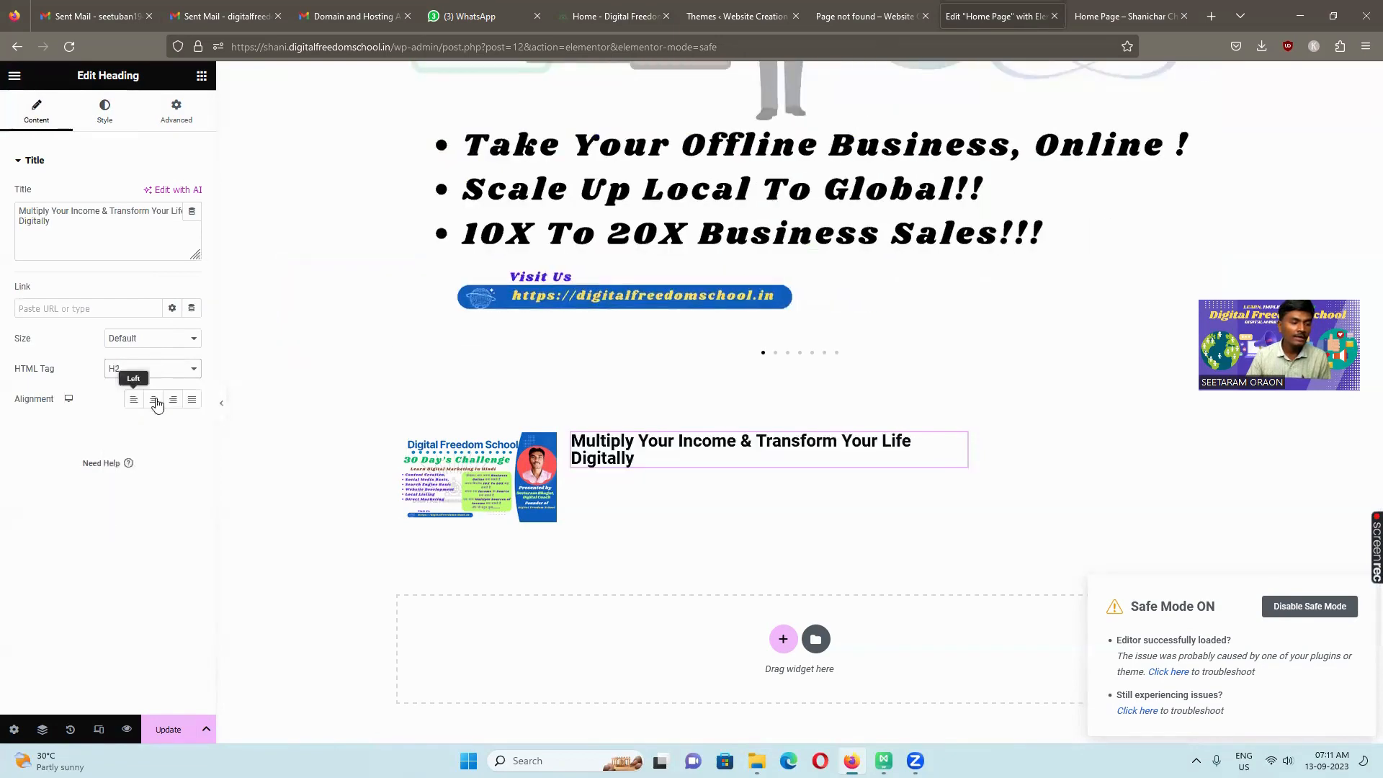
# Update the page, and duplicate the heading with H4 as the copy's HTML tag
pyautogui.click(173, 729)
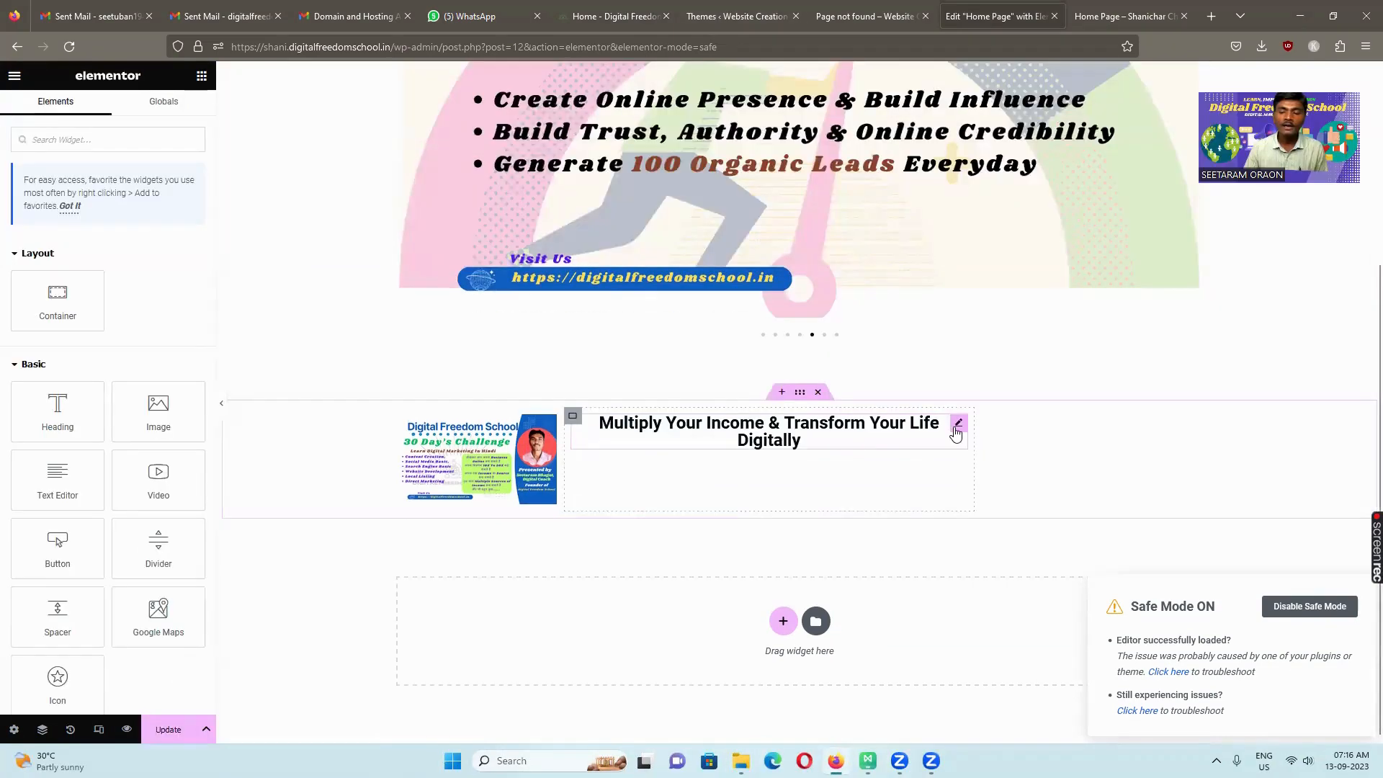
pyautogui.rightClick(956, 433)
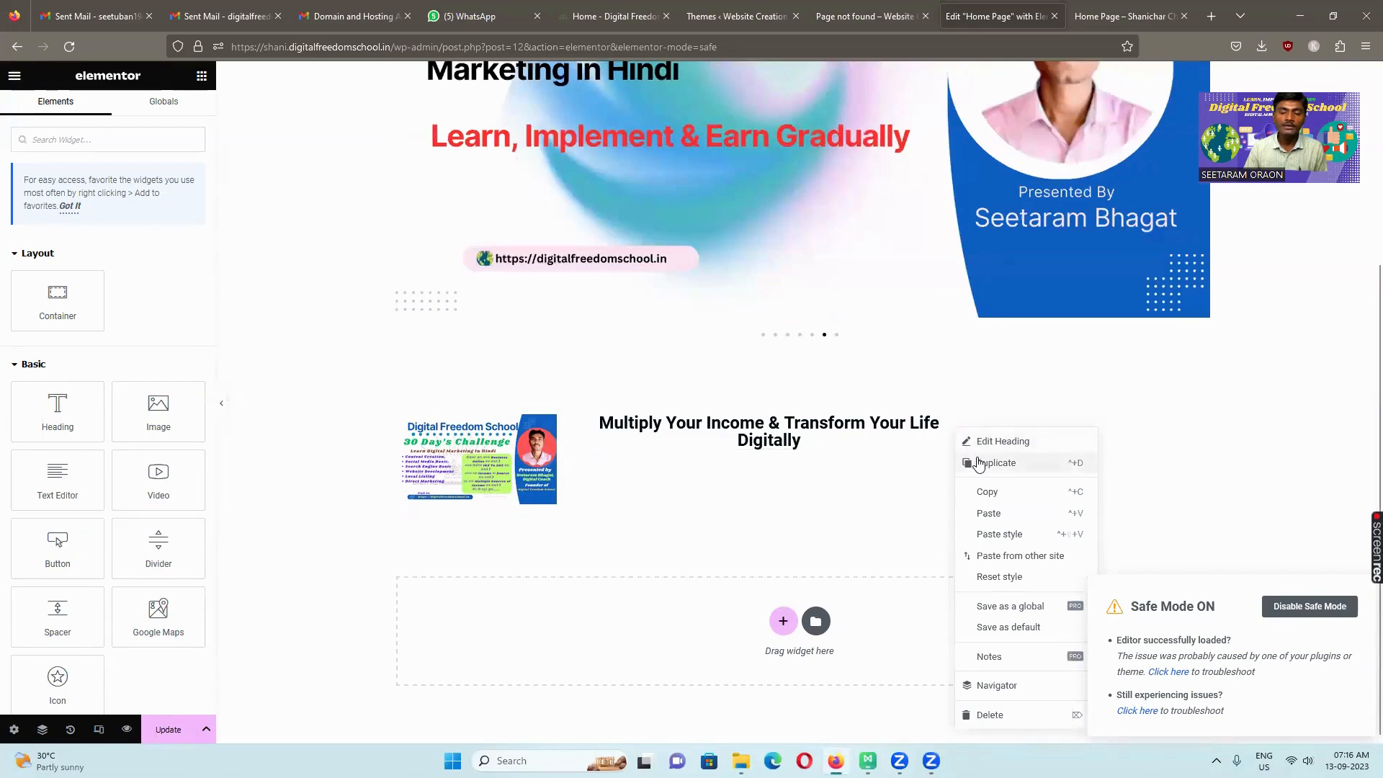
pyautogui.click(978, 465)
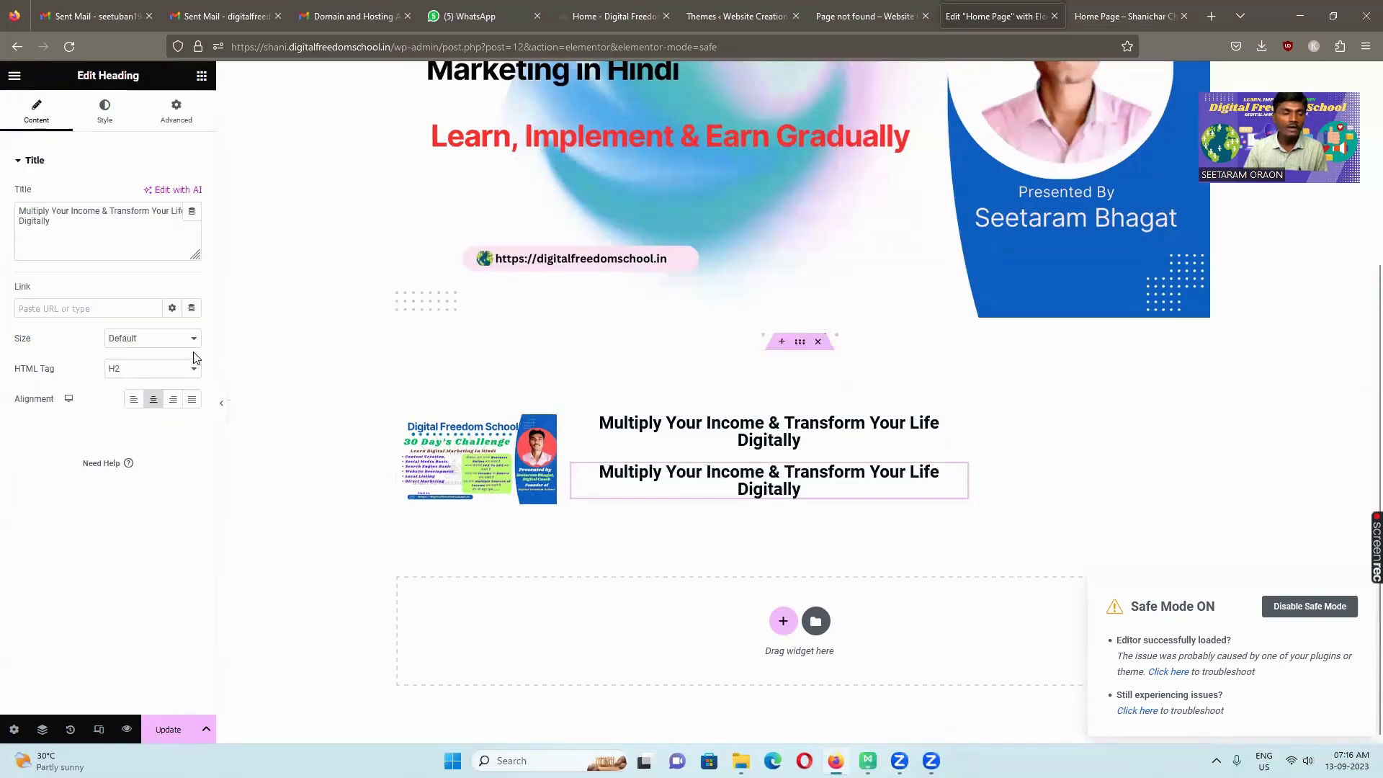
pyautogui.click(175, 371)
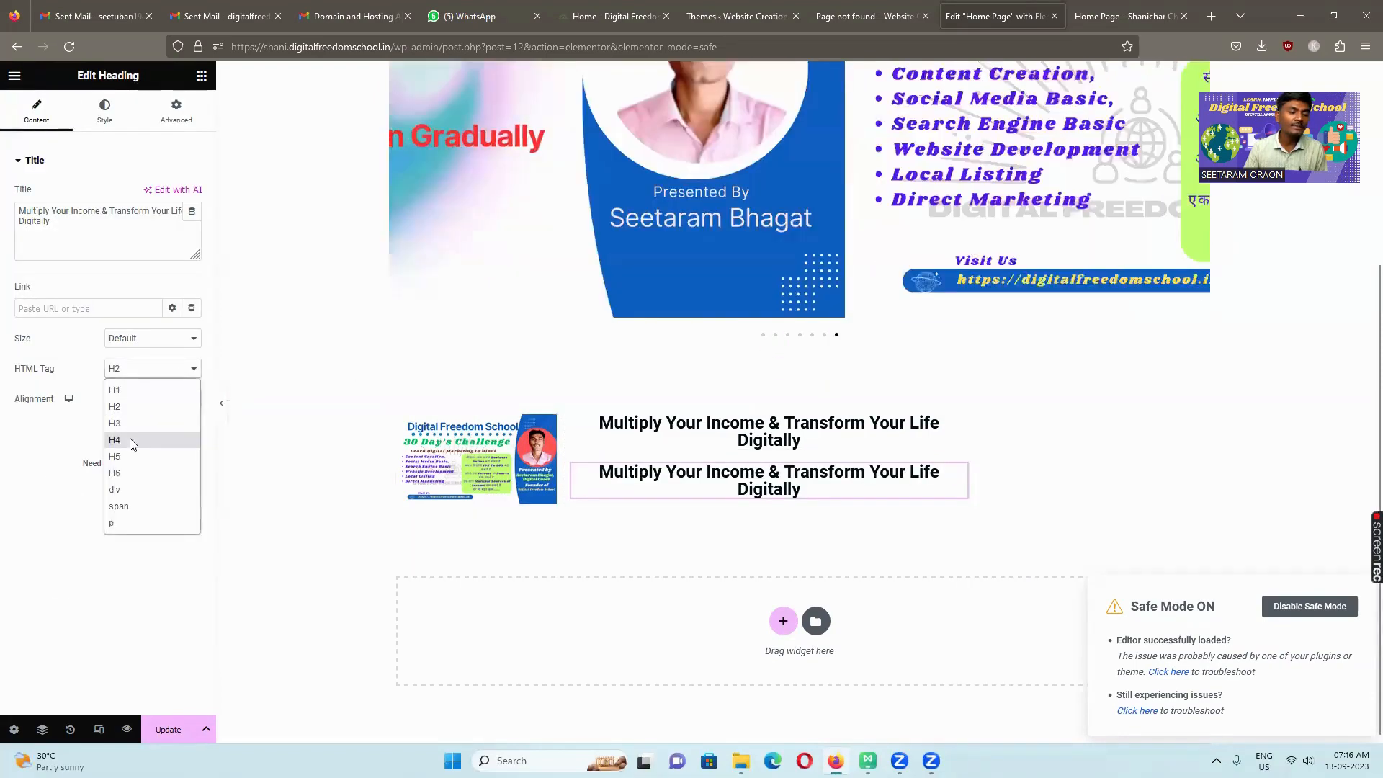
pyautogui.click(133, 441)
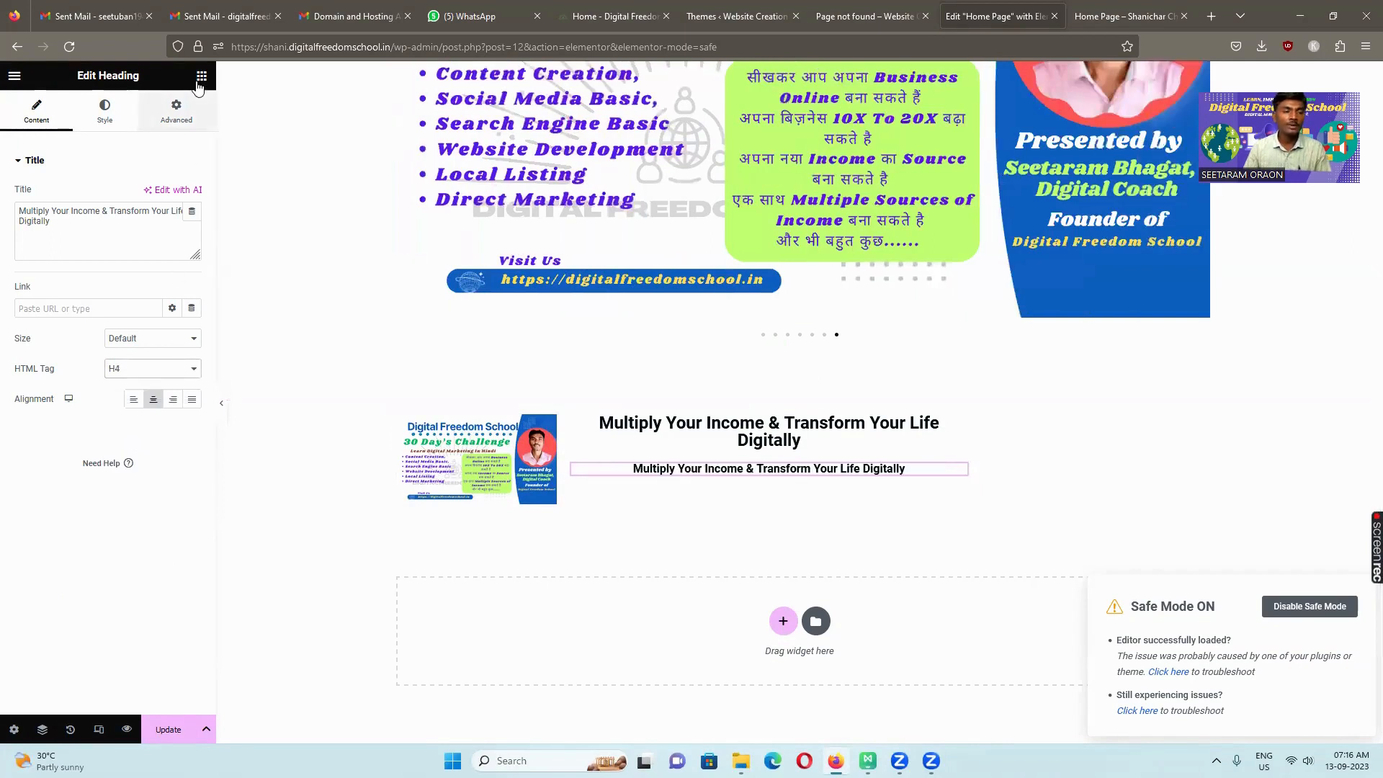
# Replace the duplicated heading's text with "Our Mission to Help the People who Learn Digital Marketing, Implement and Earn Digitally." from the reference home page
pyautogui.click(200, 77)
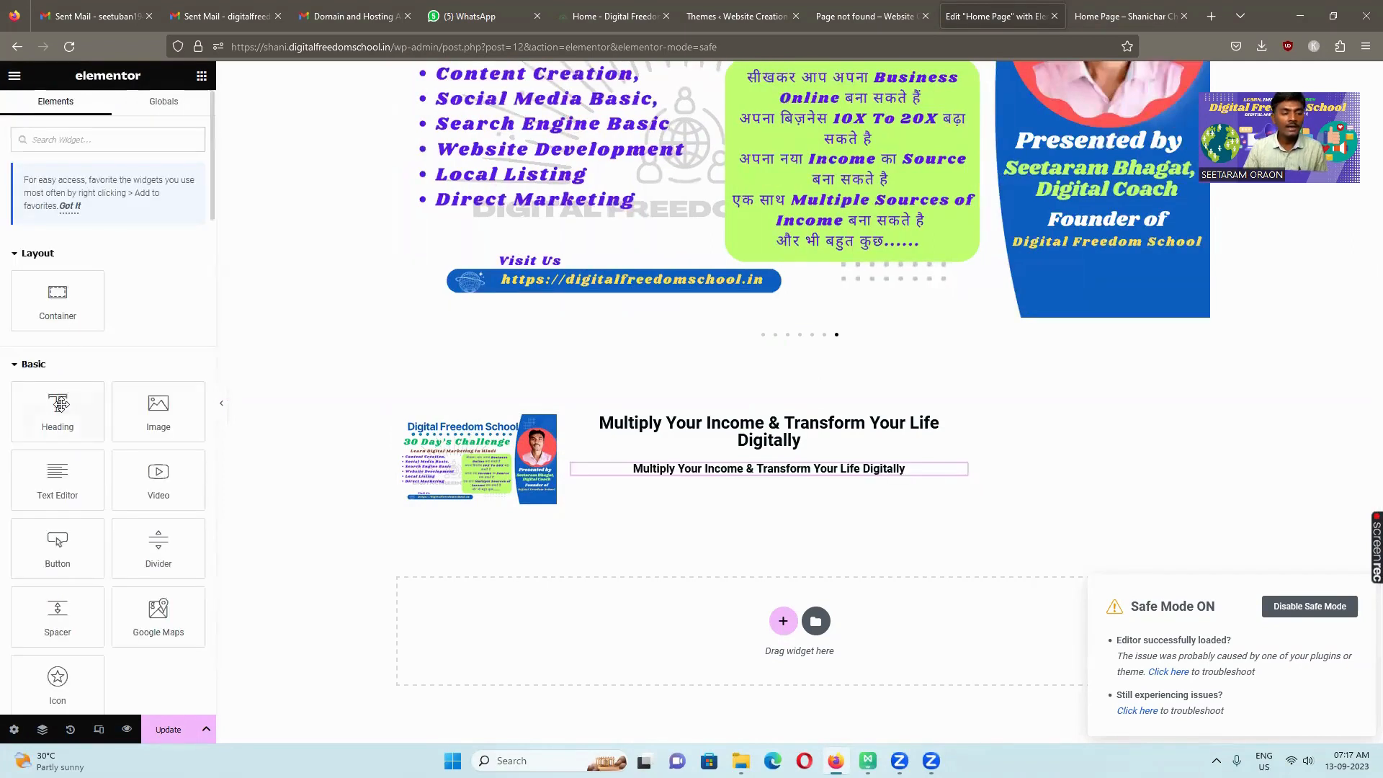
pyautogui.moveTo(60, 404)
pyautogui.mouseDown()
pyautogui.moveTo(716, 498)
pyautogui.moveTo(145, 441)
pyautogui.moveTo(84, 405)
pyautogui.mouseUp()
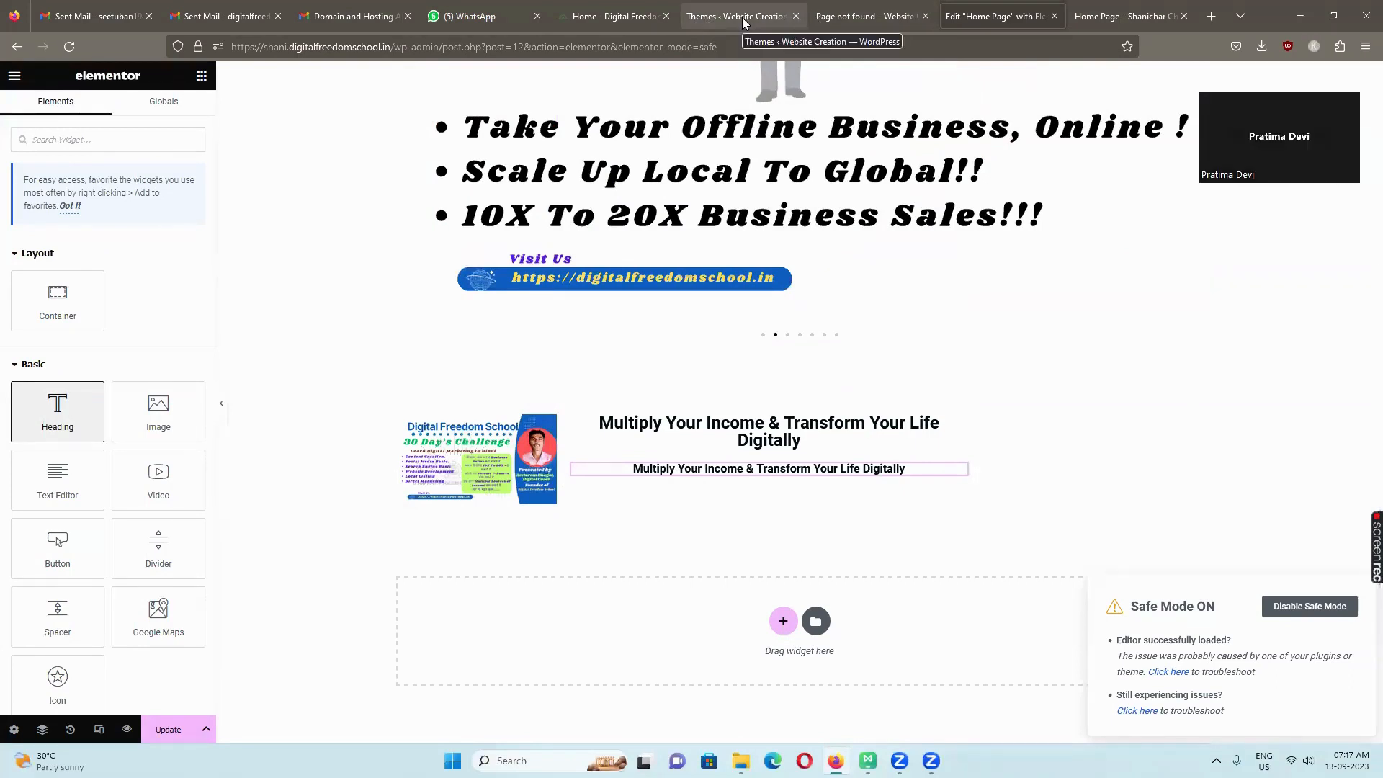
pyautogui.click(620, 18)
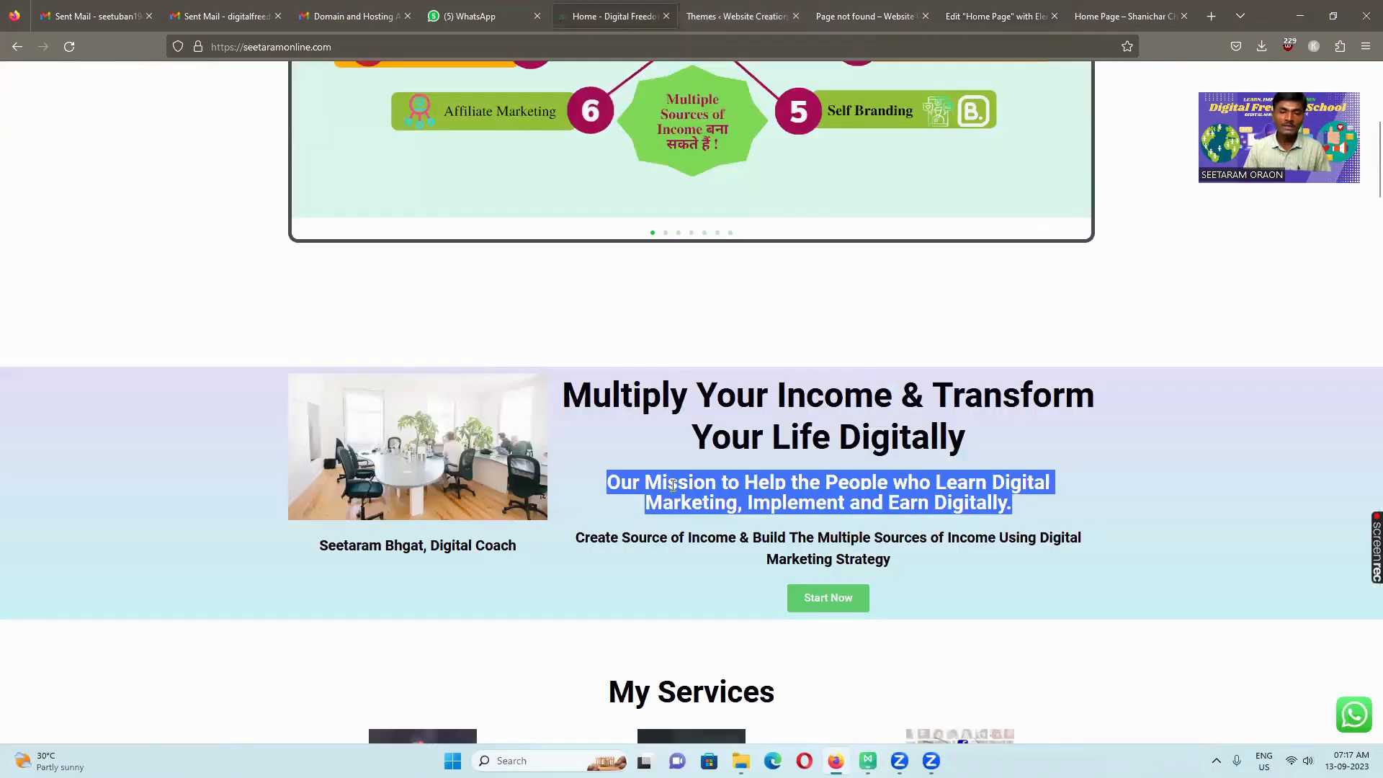
pyautogui.click(971, 20)
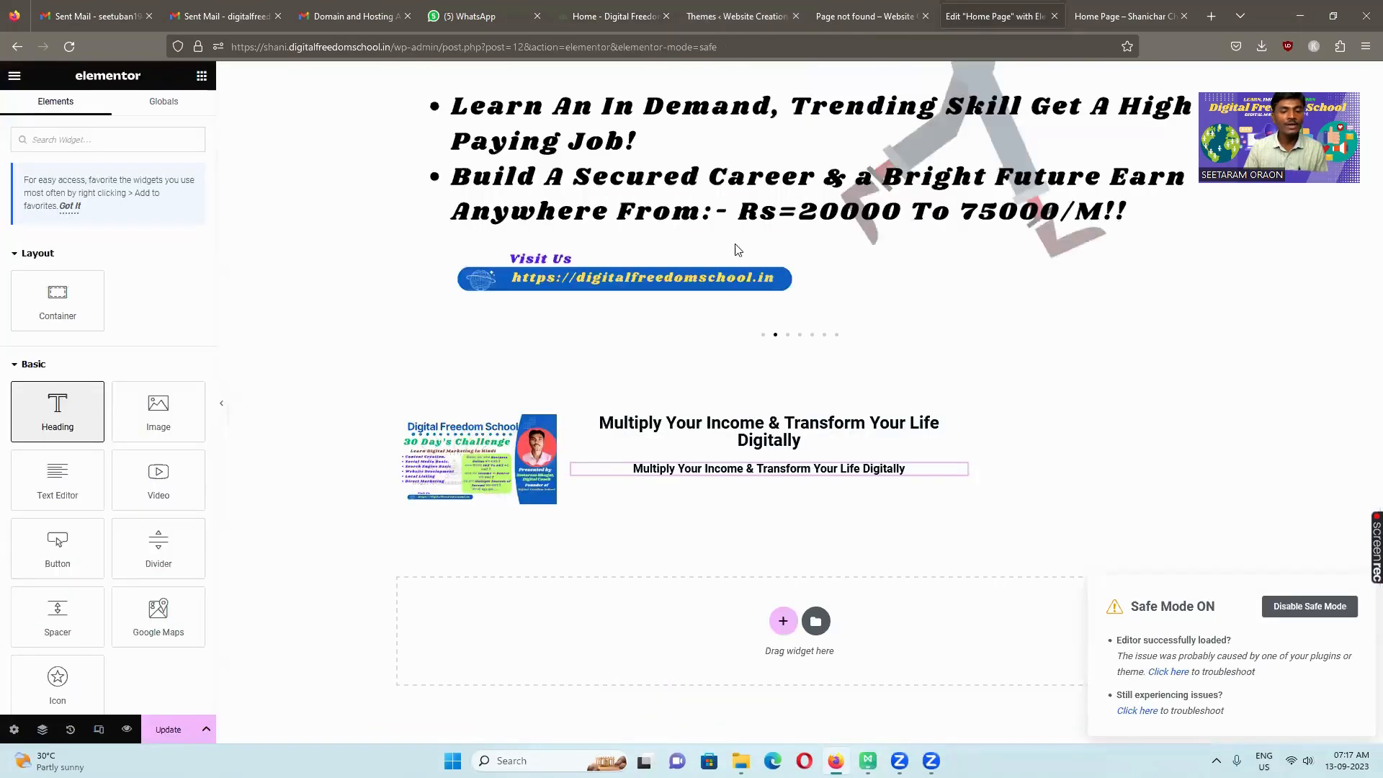
pyautogui.click(684, 468)
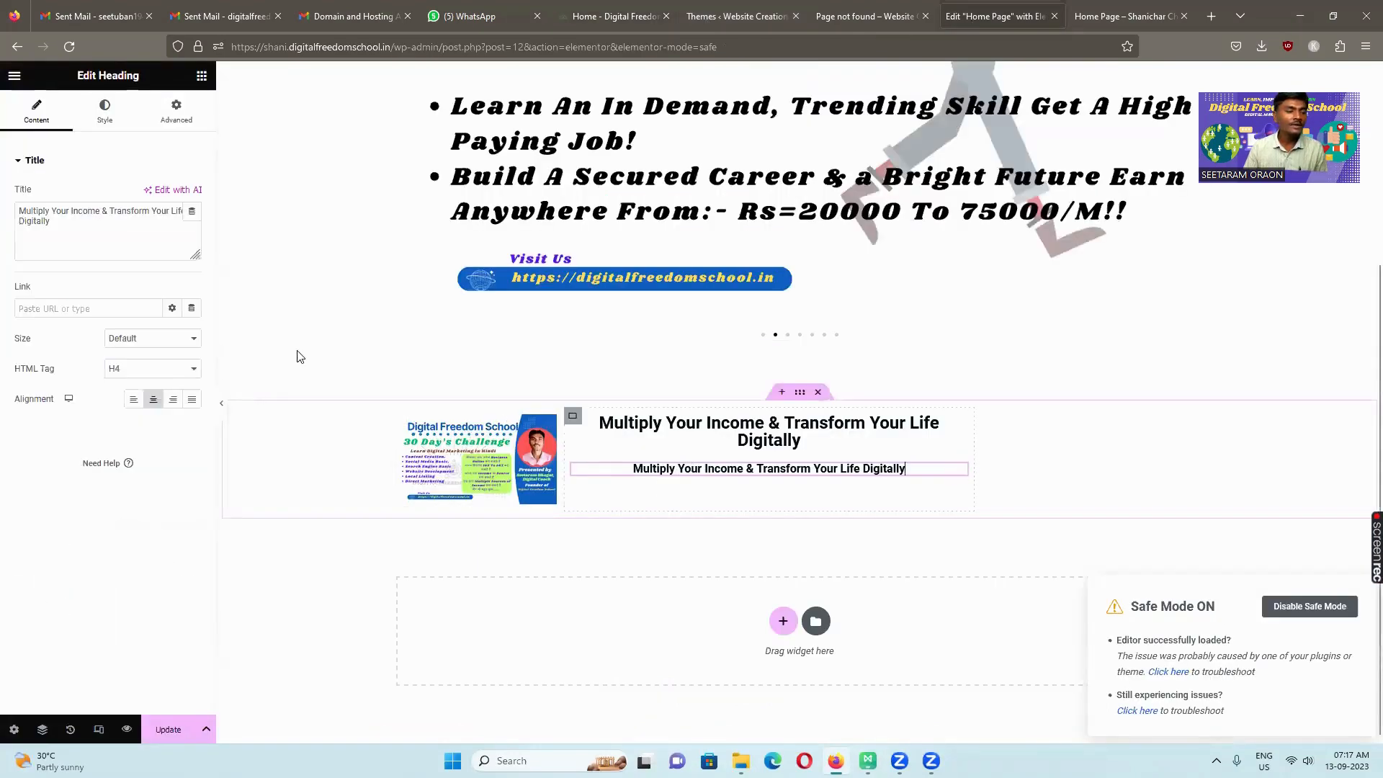
pyautogui.moveTo(23, 211); pyautogui.dragTo(71, 223)
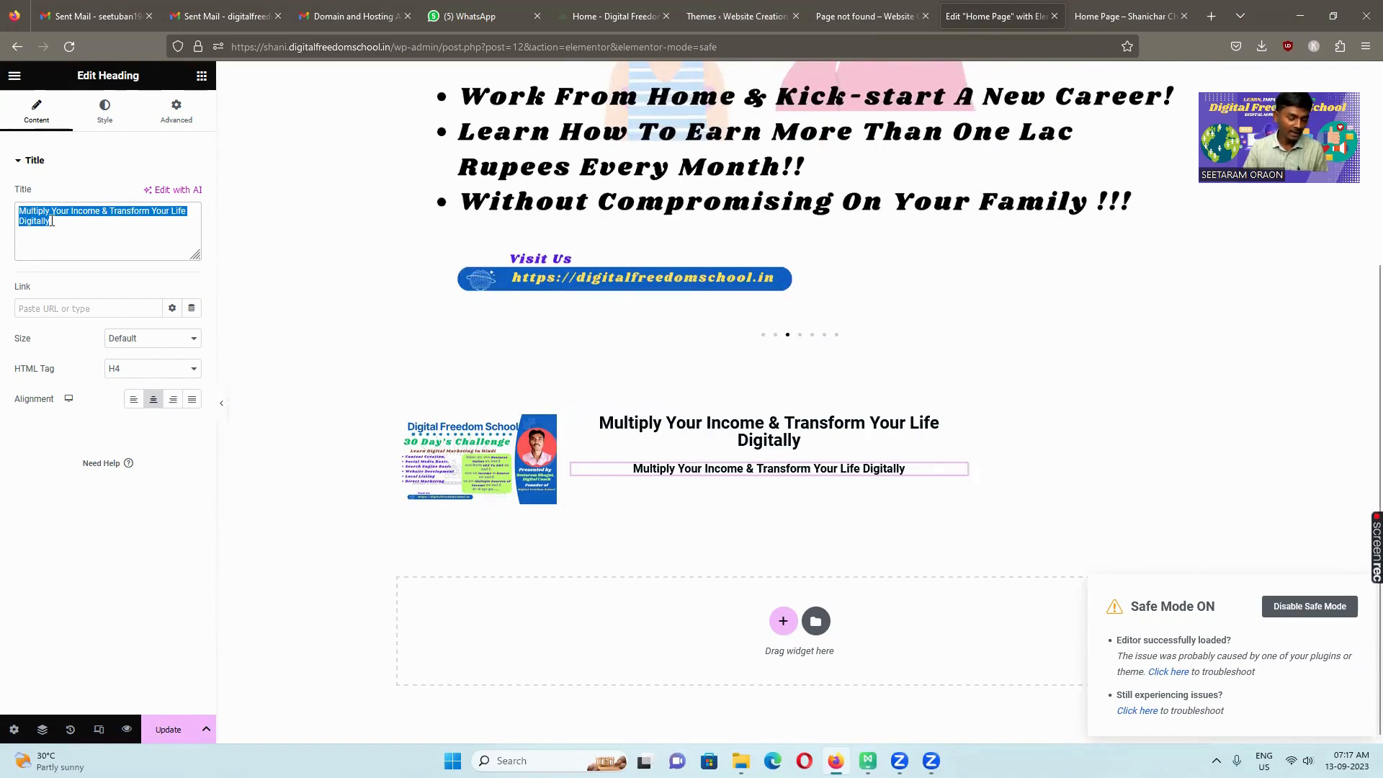
pyautogui.write('Our Mission to Help the People who Learn Digital Marketing, Implement and Earn Digitally.')
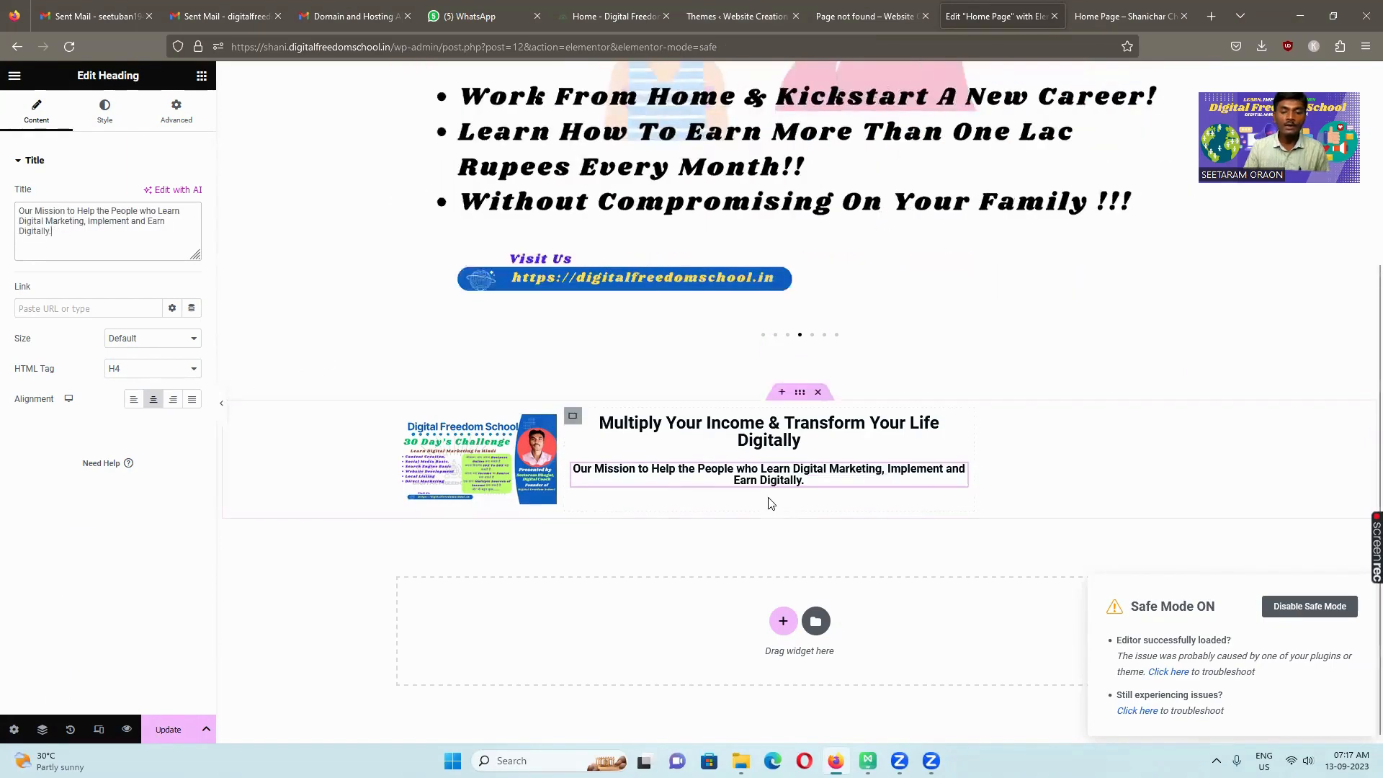
# Add a Text Editor widget below the H4 heading and copy the reference page's "Create Source of Income & Build The Multiple Sources of Income" line
pyautogui.click(201, 75)
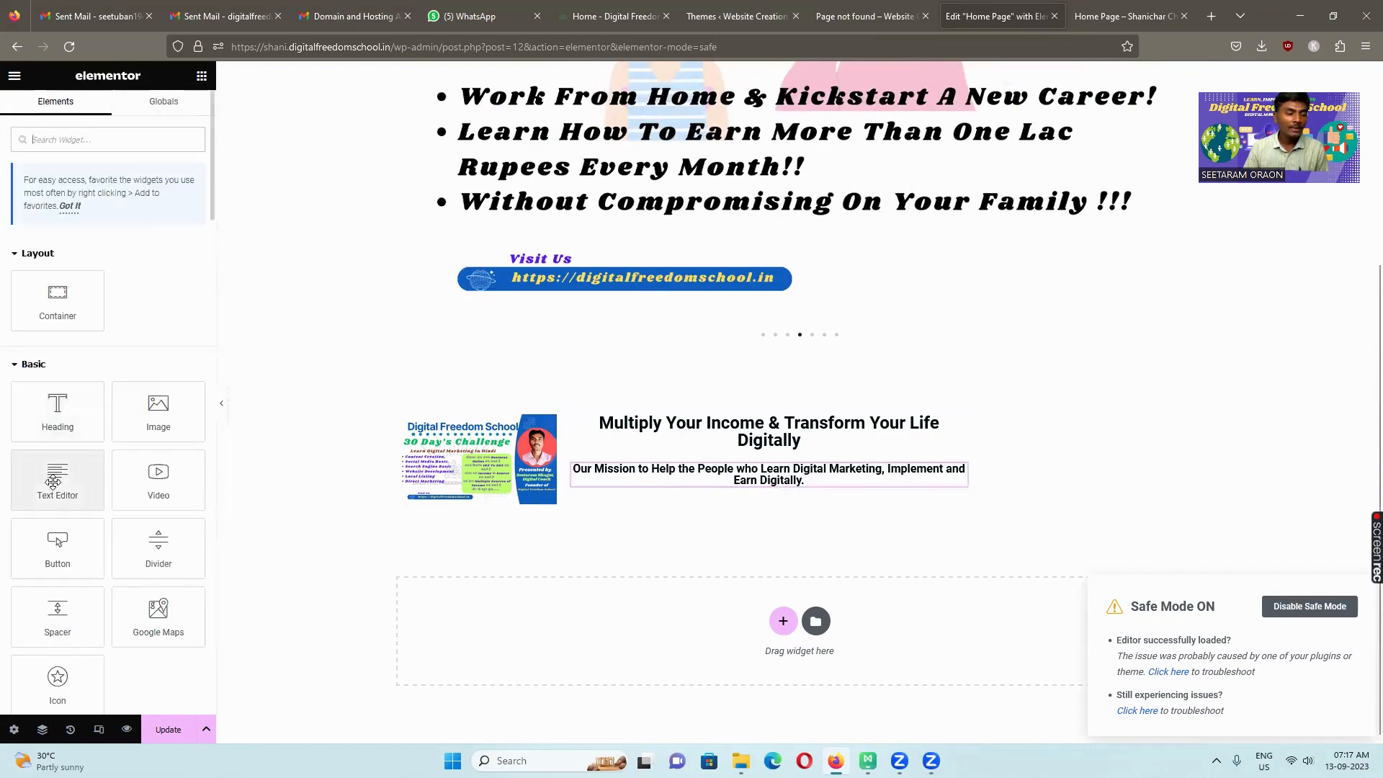
pyautogui.moveTo(53, 480); pyautogui.dragTo(770, 480)
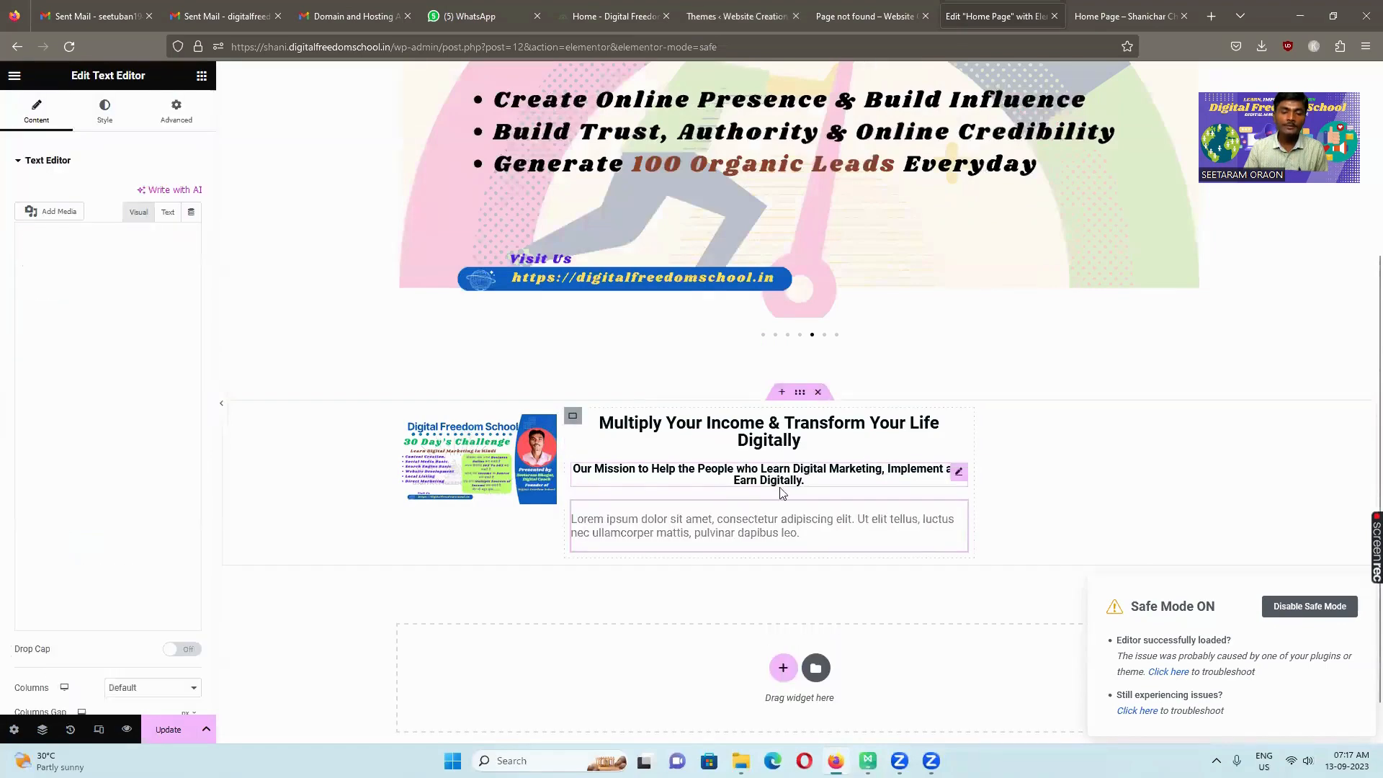
pyautogui.click(462, 15)
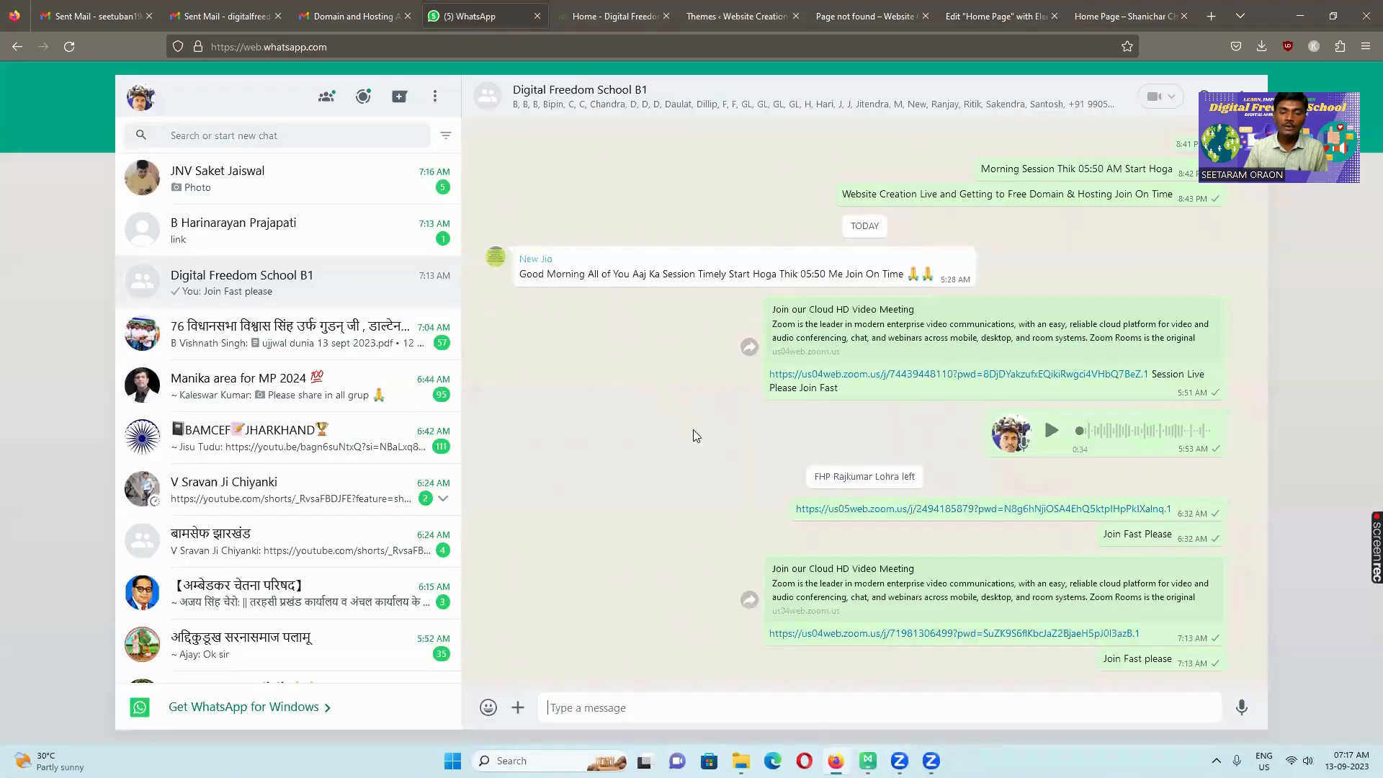
pyautogui.click(839, 17)
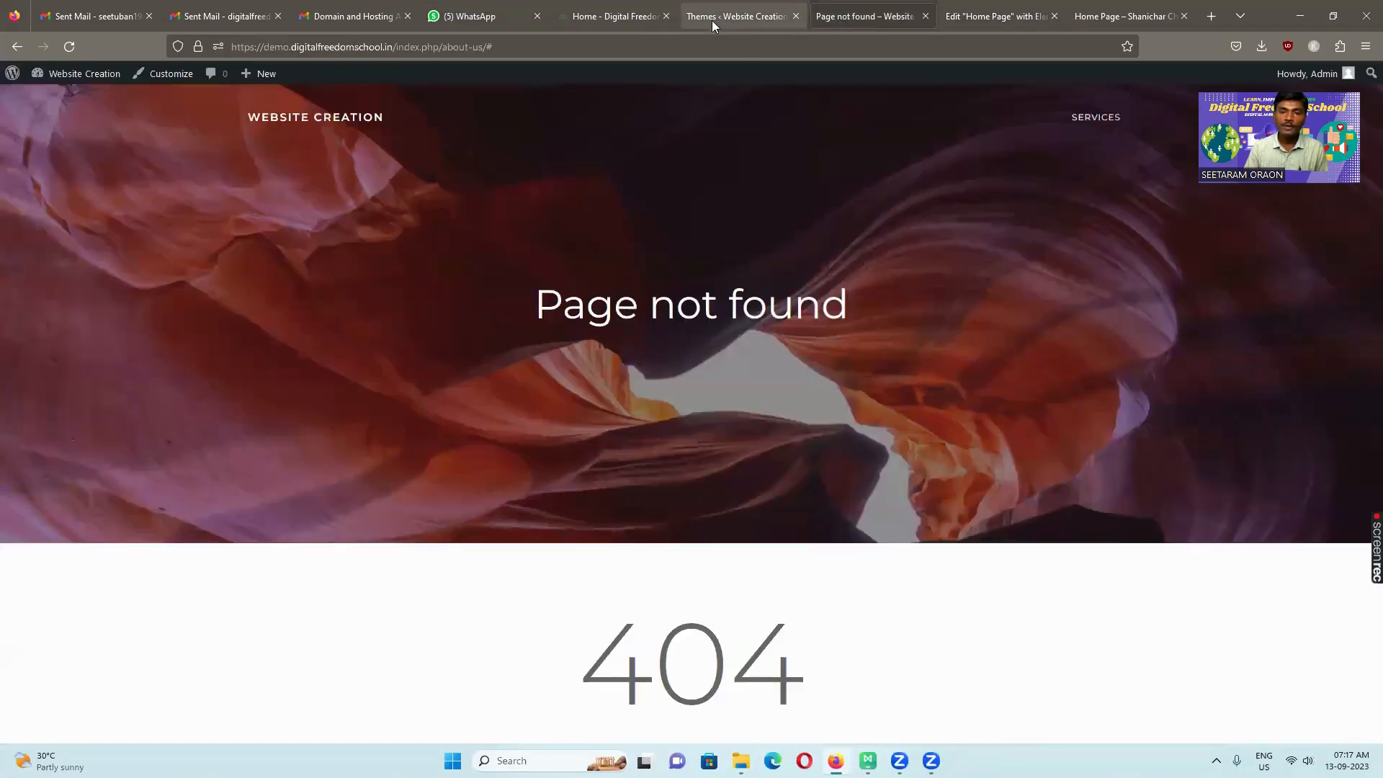
pyautogui.click(612, 16)
pyautogui.scroll(-3, 623, 315)
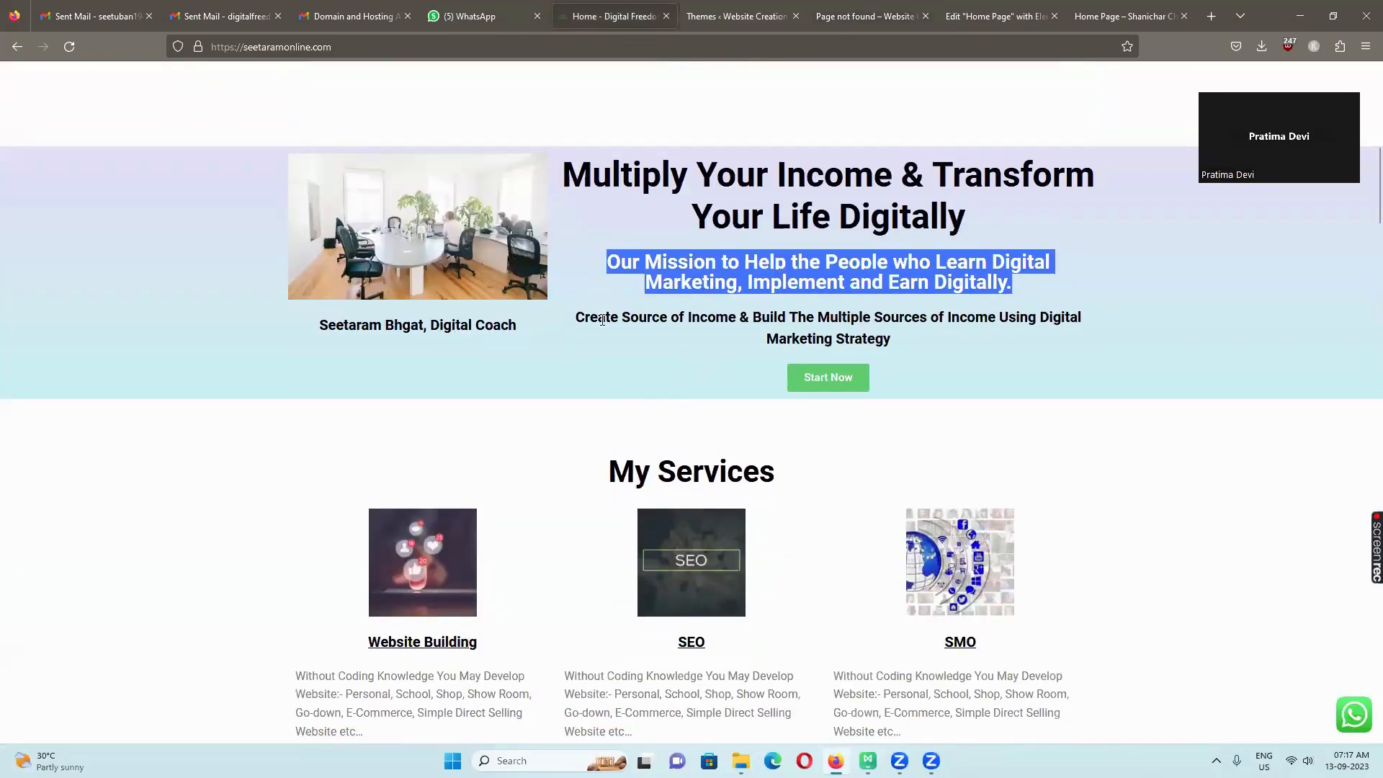
pyautogui.moveTo(581, 316); pyautogui.dragTo(929, 349)
pyautogui.hotkey('ctrl', 'c')
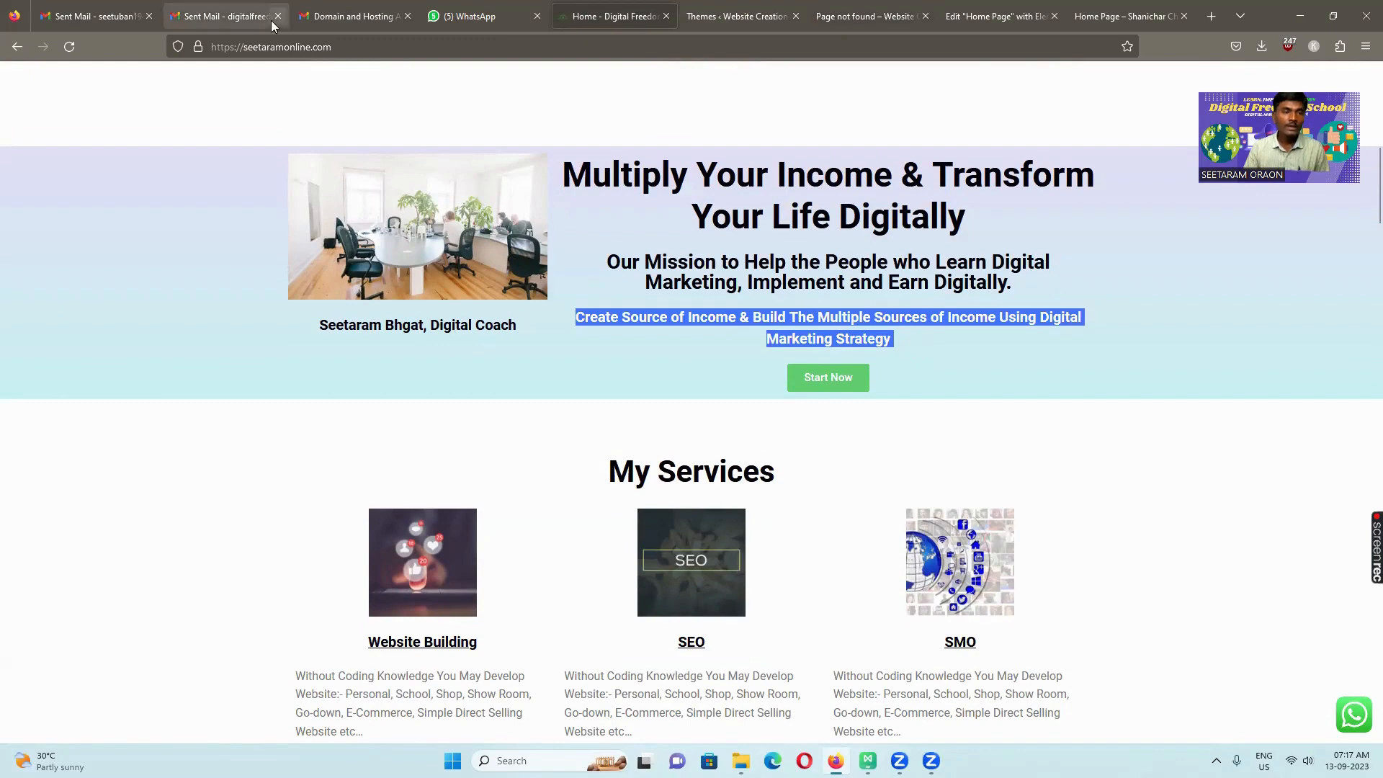
# Replace the text widget's placeholder with "Create Source of Income & Build The Multiple Sources of Income Using Digital Marketing Strategy"
pyautogui.click(1002, 19)
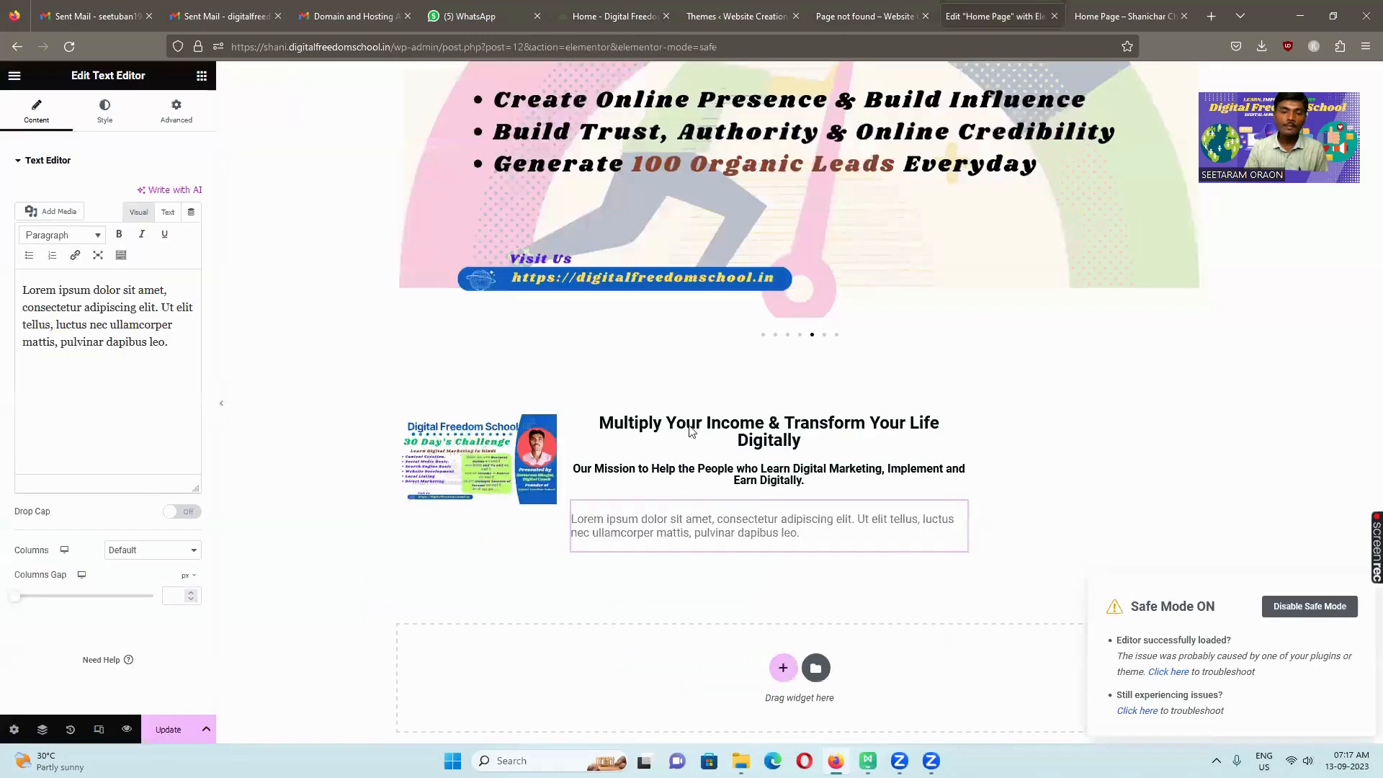
pyautogui.click(659, 527)
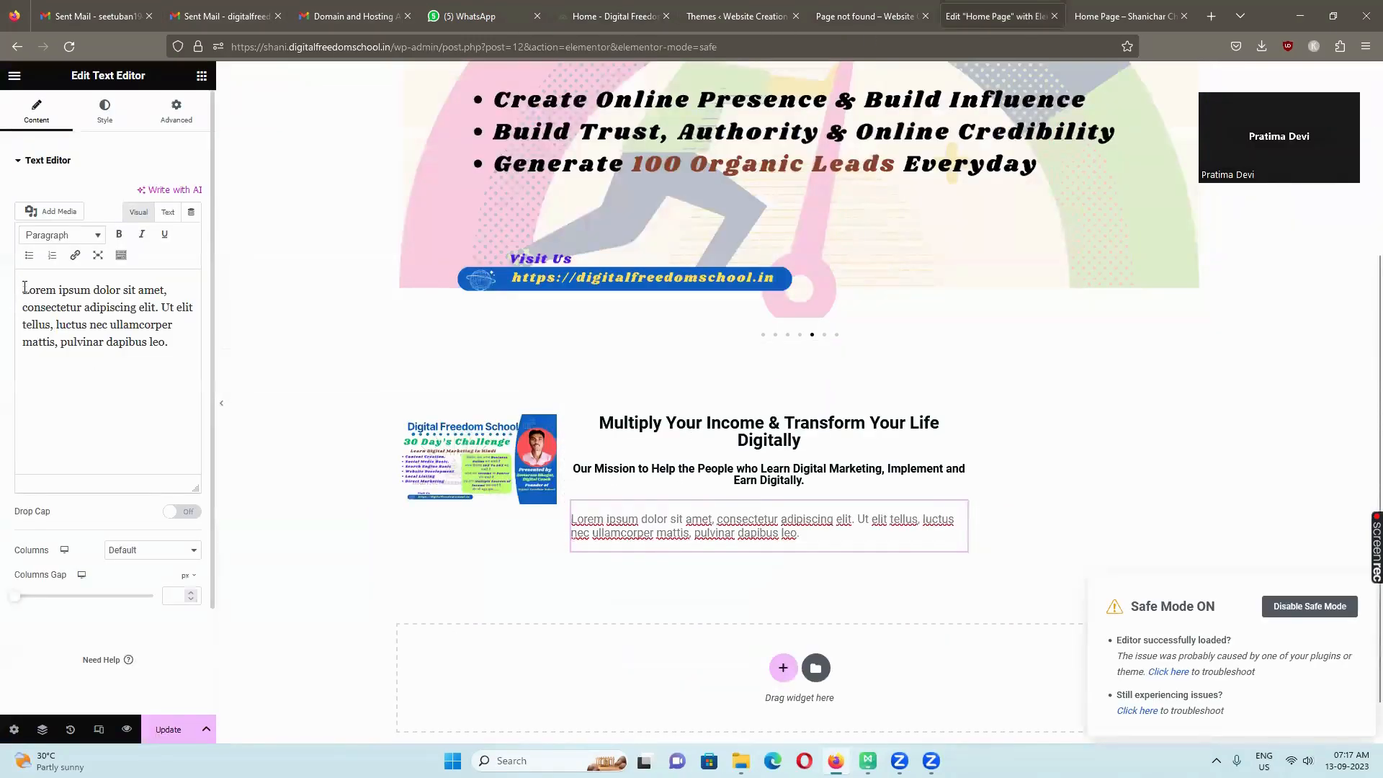
pyautogui.click(23, 287)
pyautogui.moveTo(24, 287); pyautogui.dragTo(174, 345)
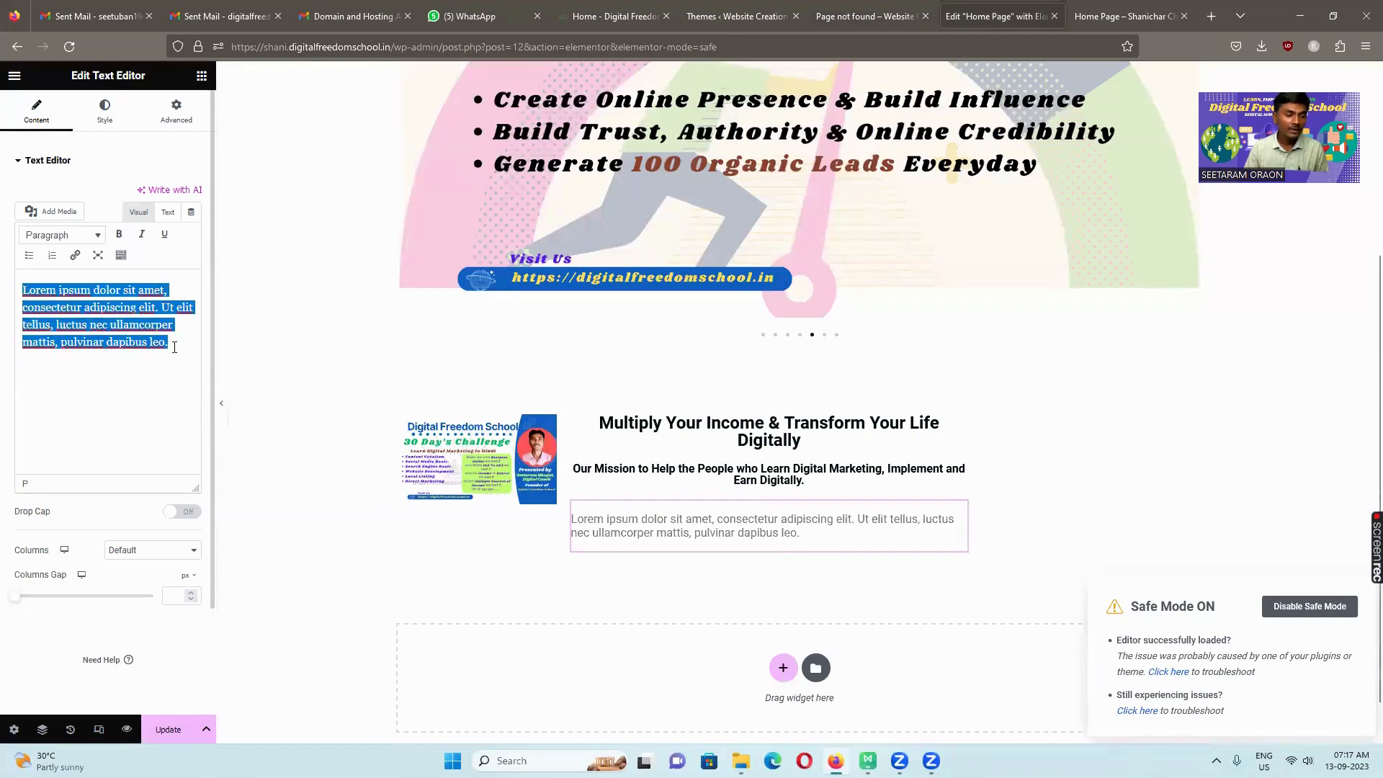
pyautogui.hotkey('ctrl', 'v')
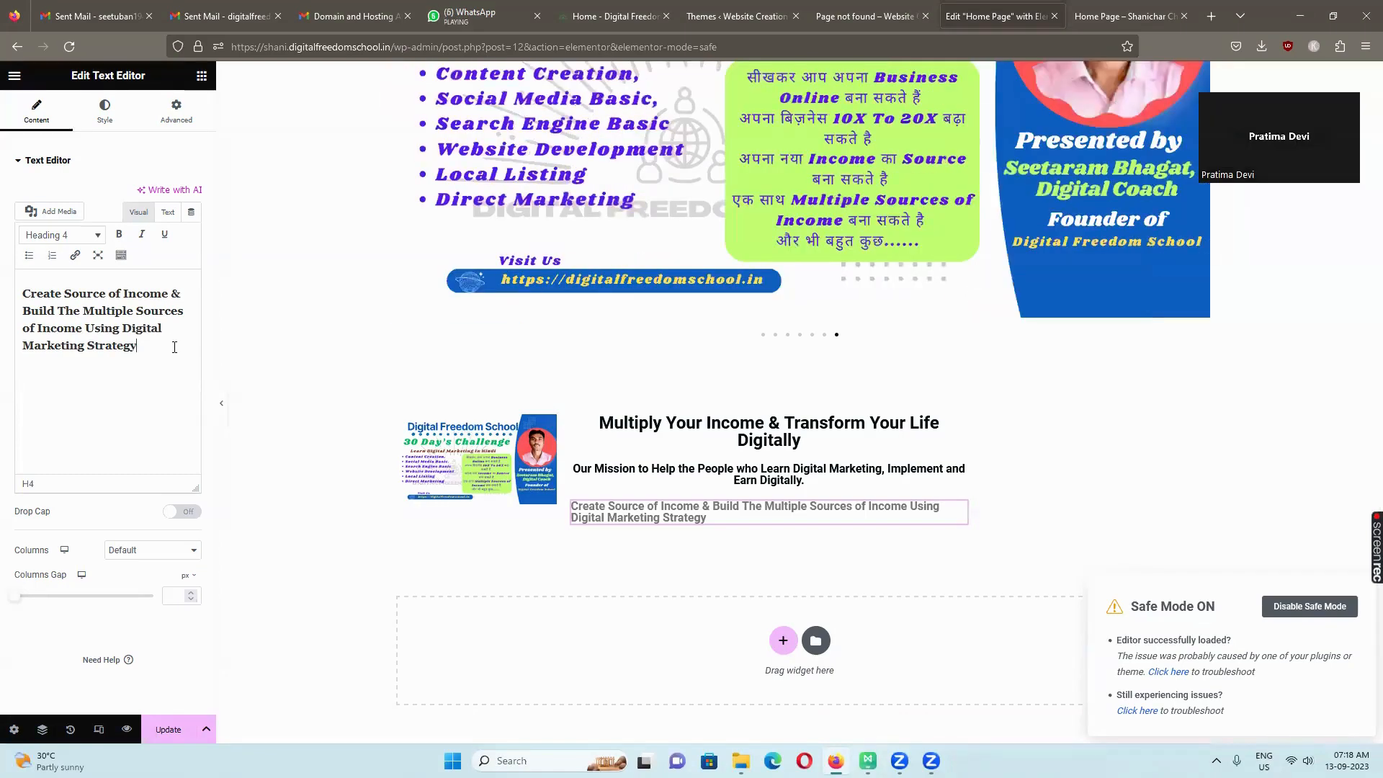
# Check the text widget's color setting and copy the hex text color #020F14 from the main heading
pyautogui.click(105, 114)
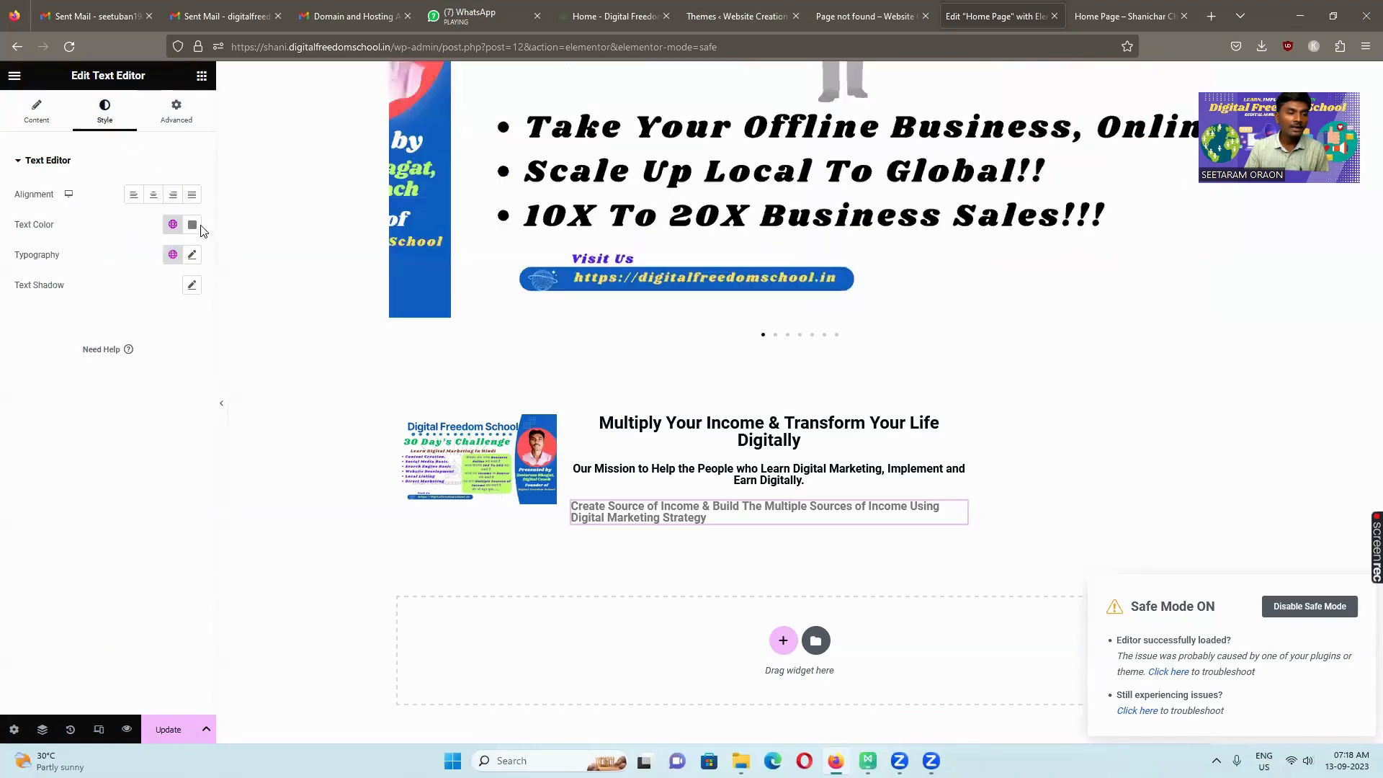
pyautogui.click(192, 229)
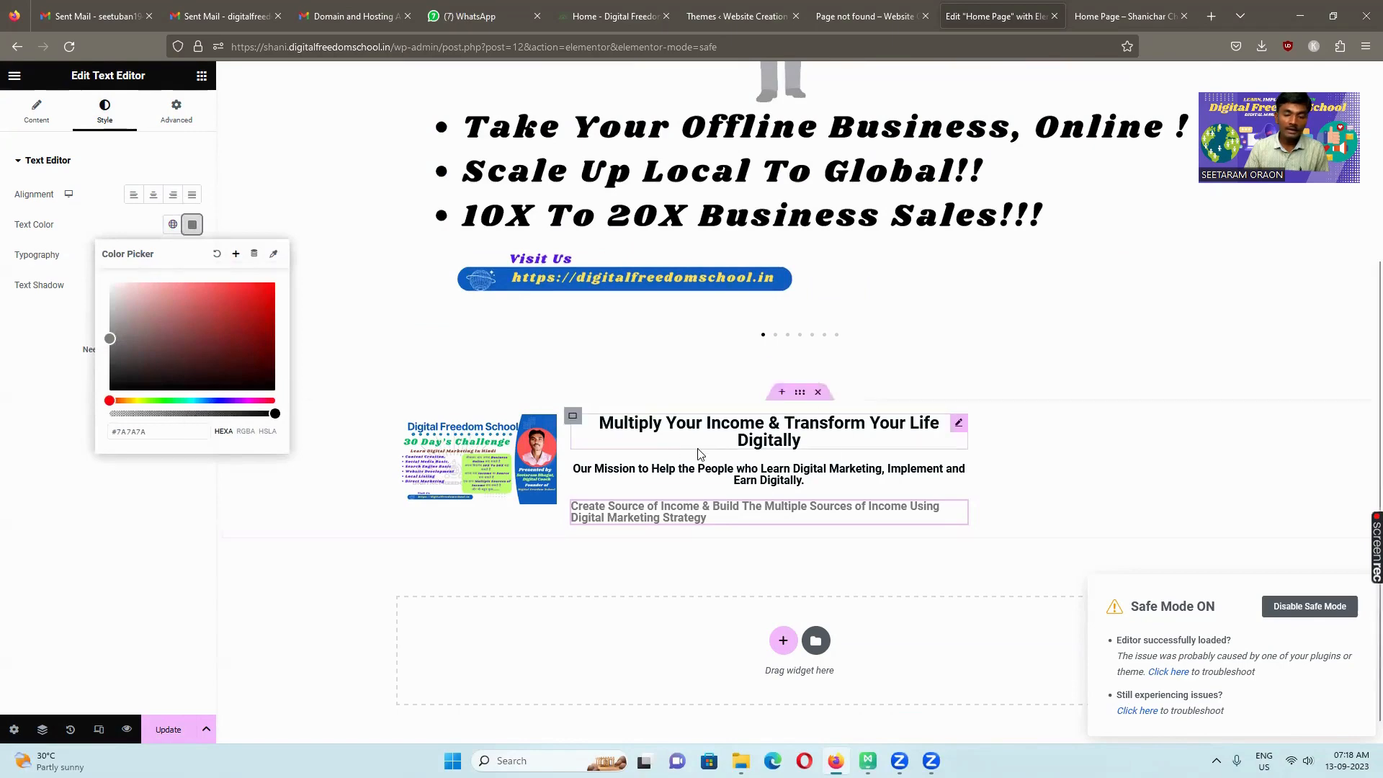
pyautogui.click(958, 428)
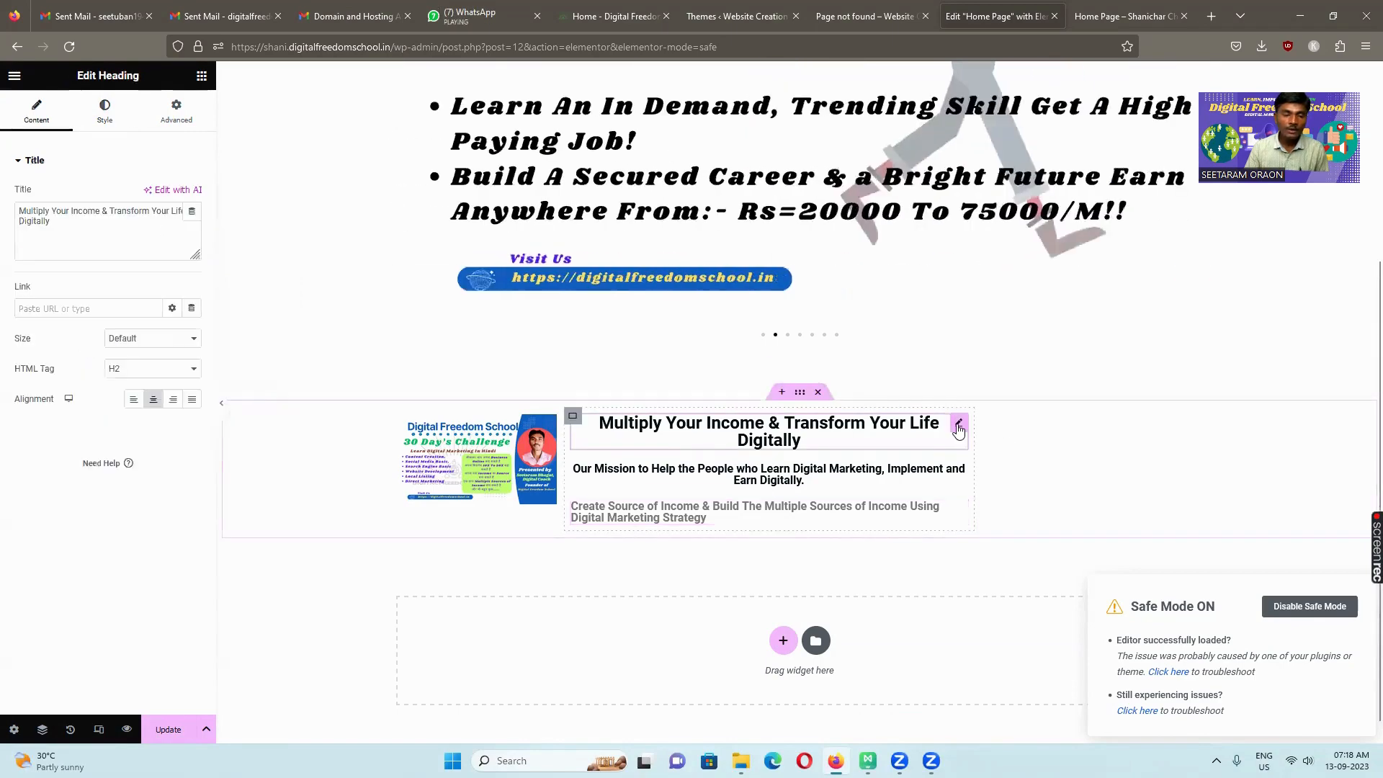
pyautogui.click(108, 119)
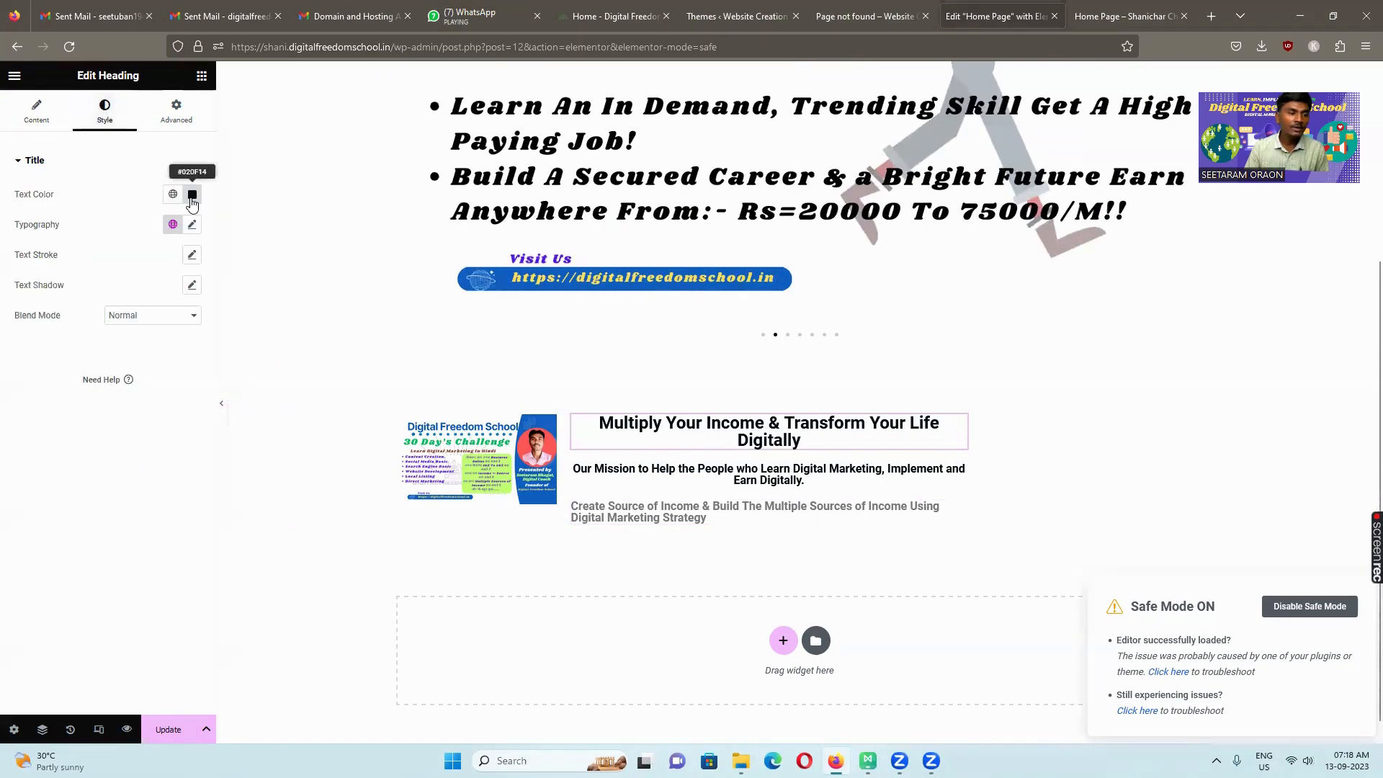
pyautogui.click(192, 194)
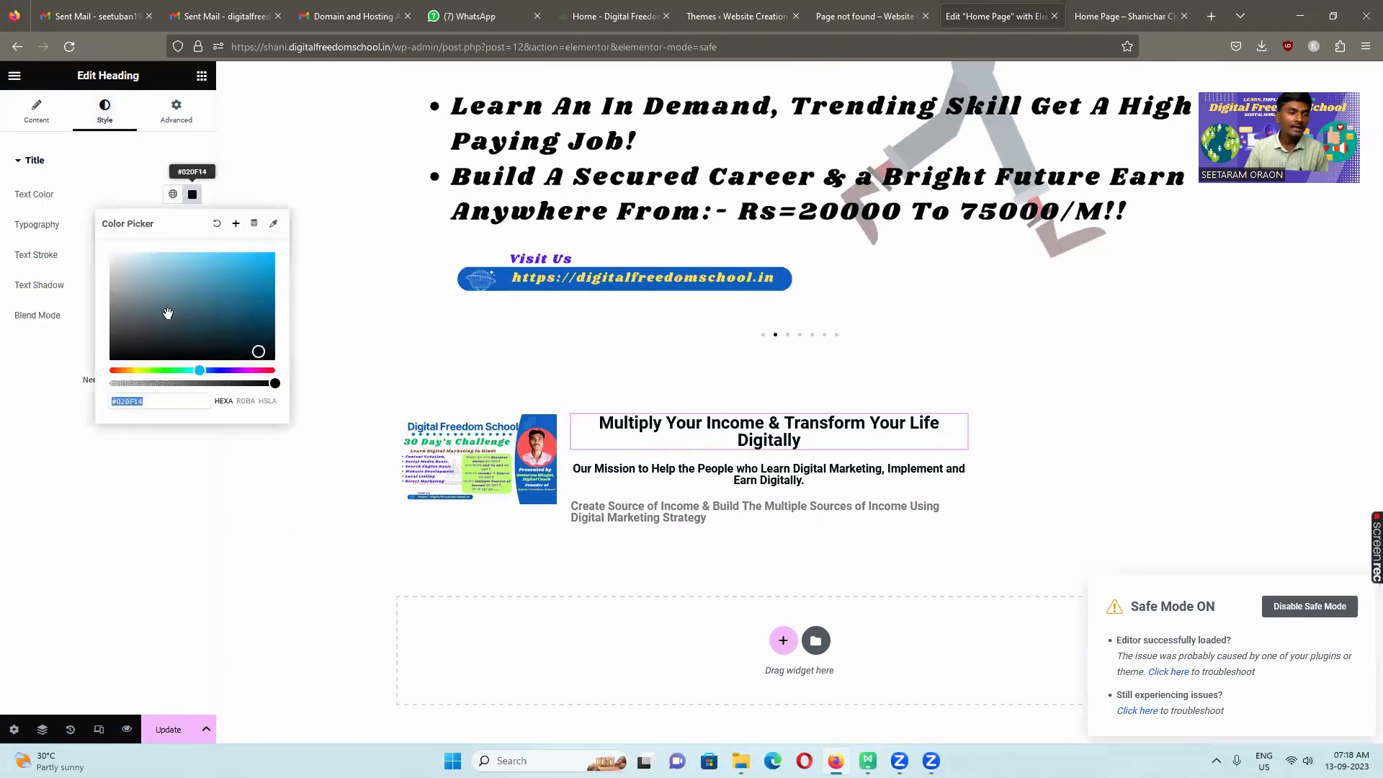
pyautogui.tripleClick(153, 401)
pyautogui.hotkey('ctrl', 'c')
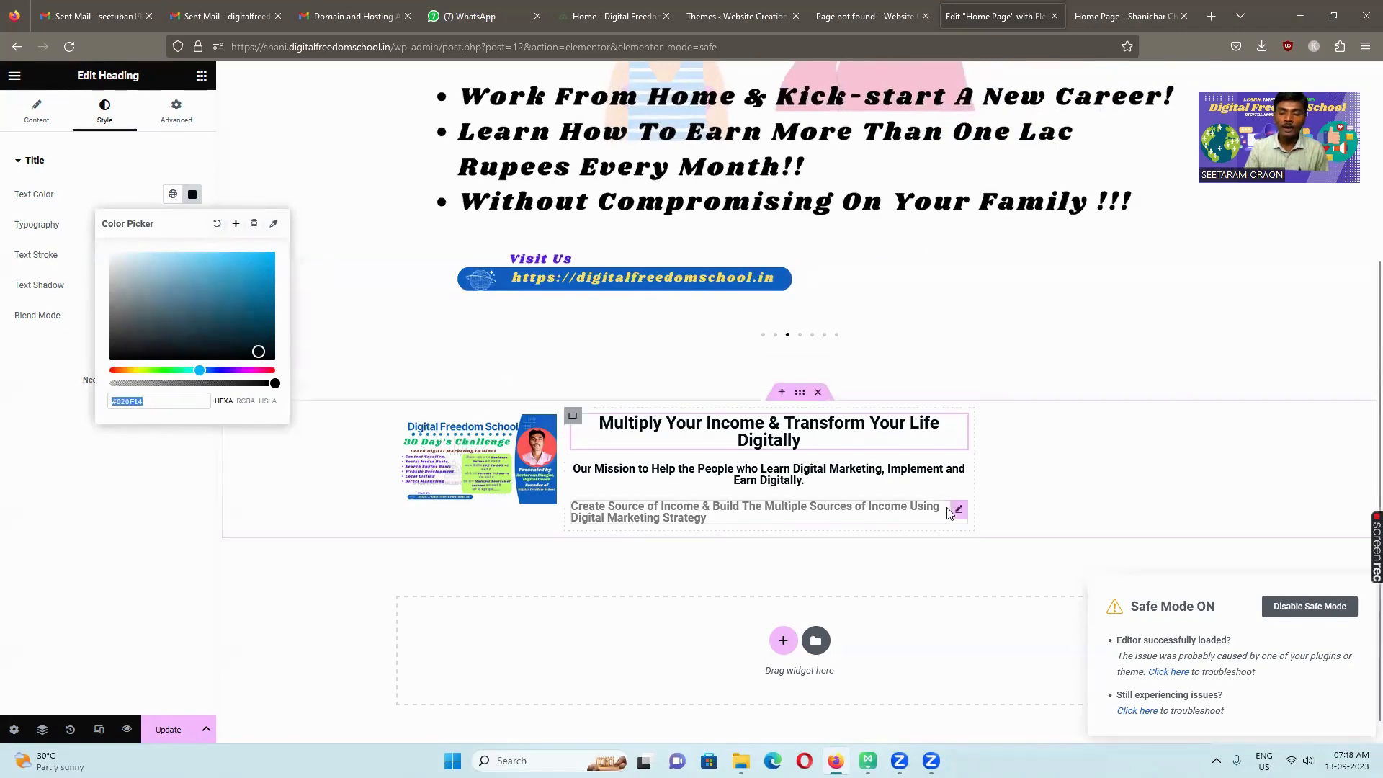
# Set the text color of the "Create Source of Income" text widget to #020F14
pyautogui.click(958, 514)
pyautogui.click(959, 515)
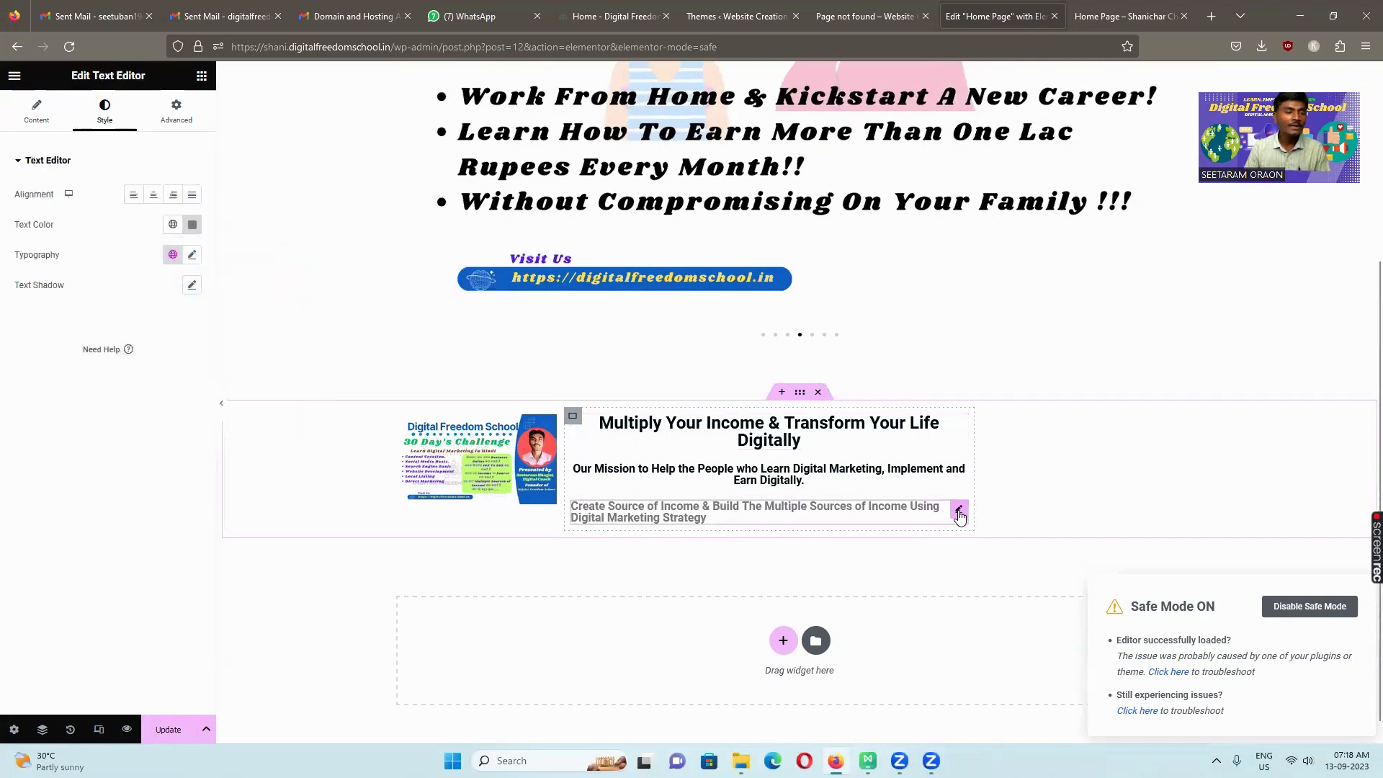
pyautogui.click(191, 224)
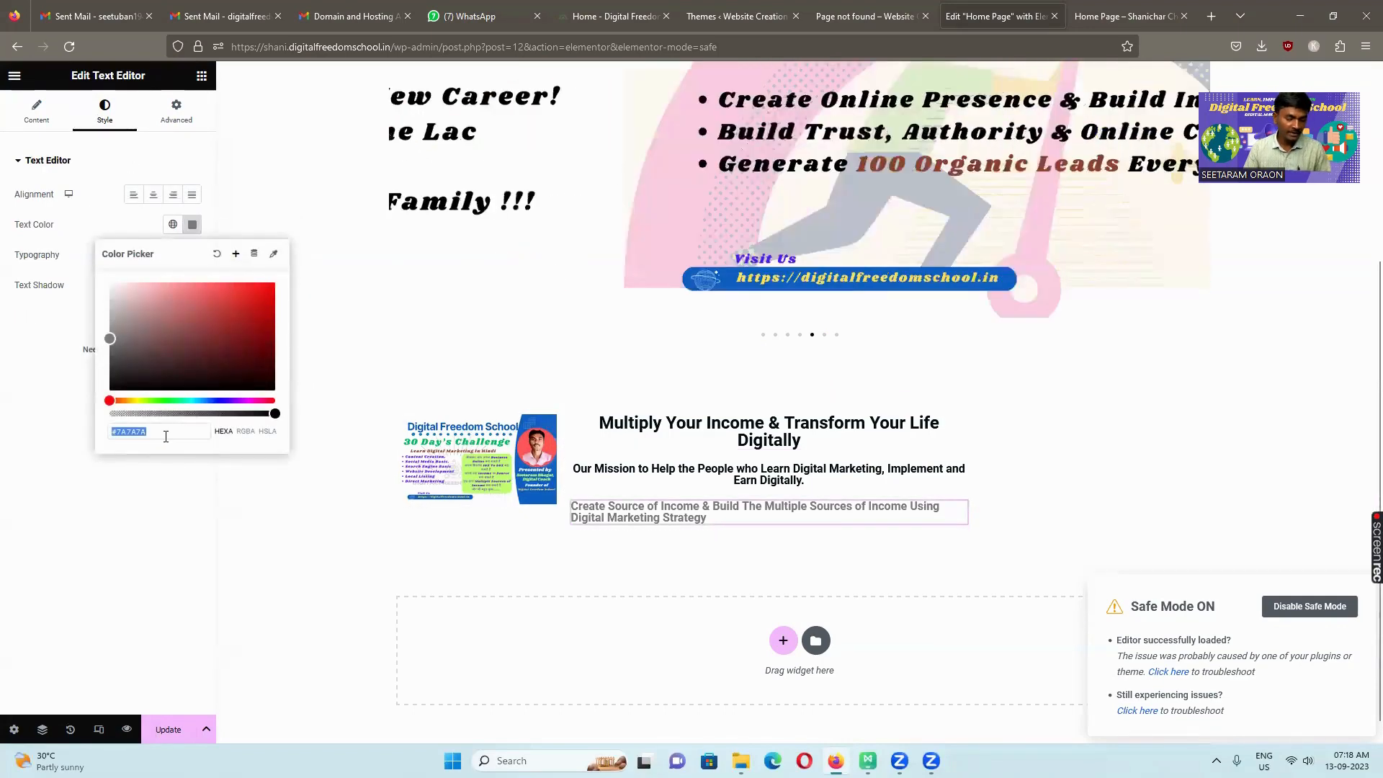
pyautogui.hotkey('ctrl', 'v')
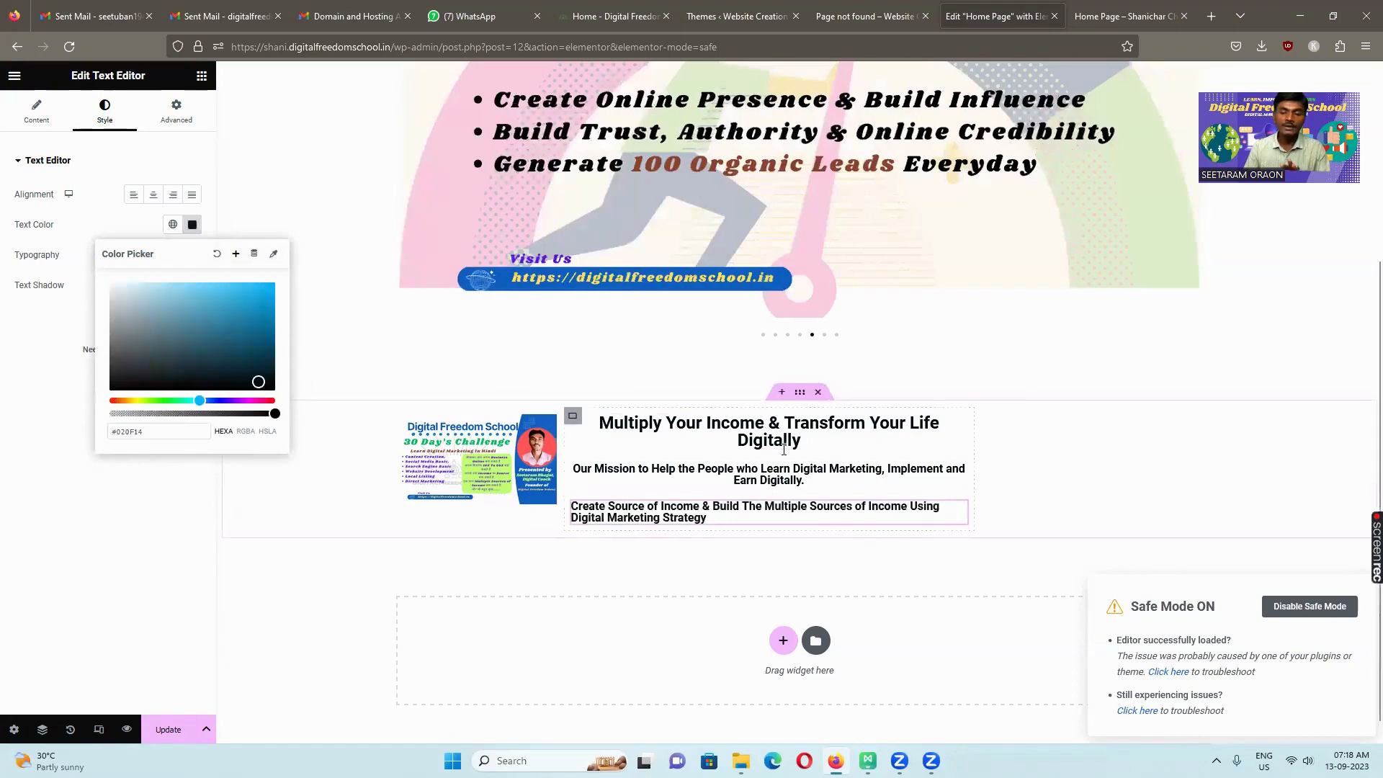
pyautogui.click(1021, 485)
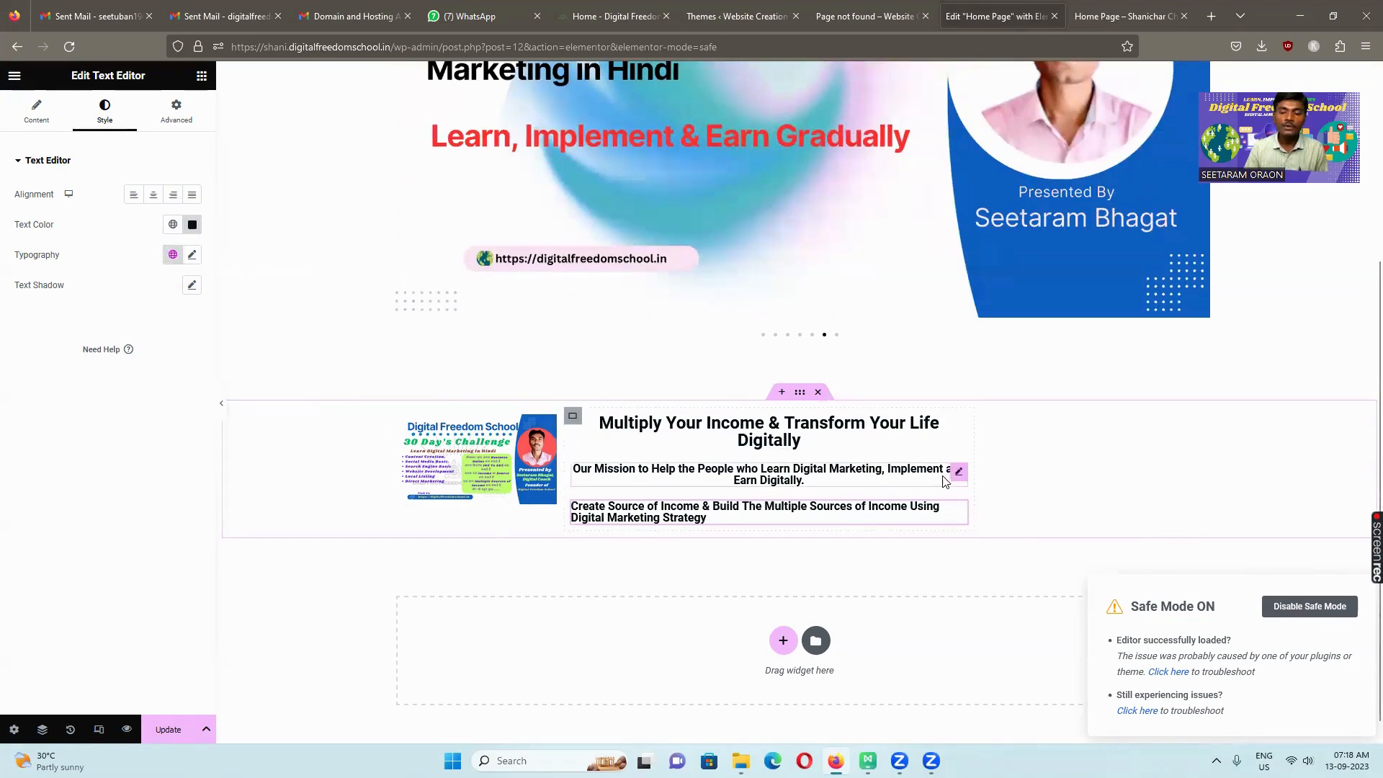
# Try a wider text column, narrow it to slightly less than its original width, and center the "Create Source of Income" text
pyautogui.moveTo(973, 473); pyautogui.dragTo(1109, 466)
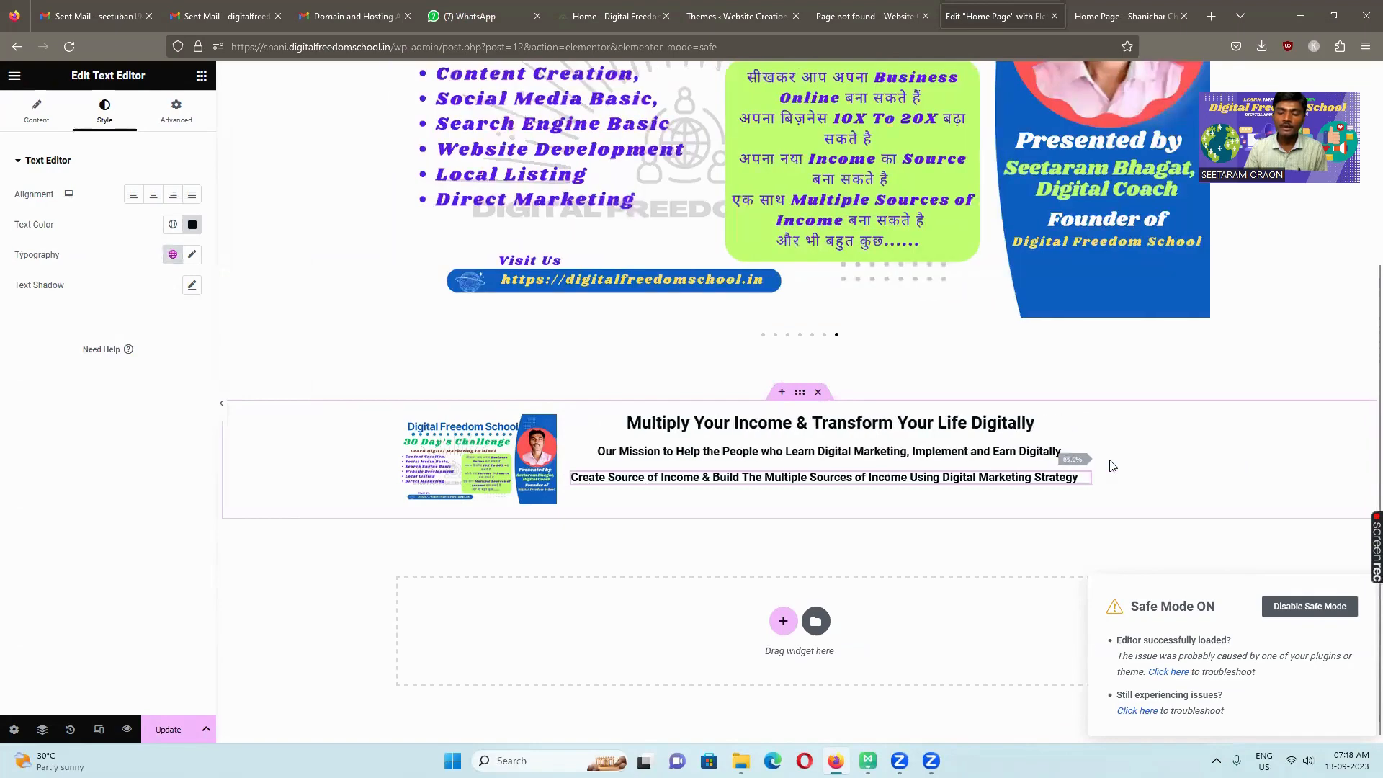
pyautogui.moveTo(922, 513); pyautogui.dragTo(754, 513)
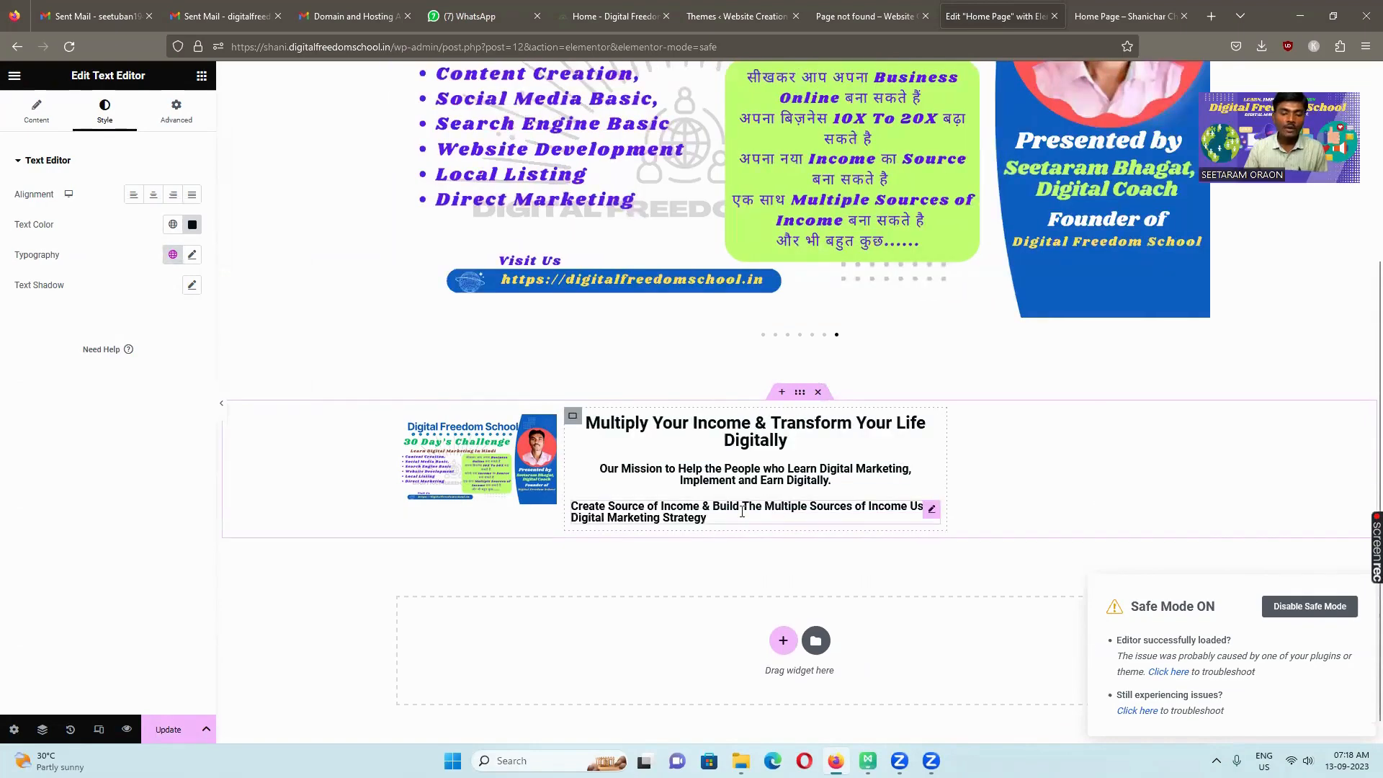
pyautogui.click(154, 195)
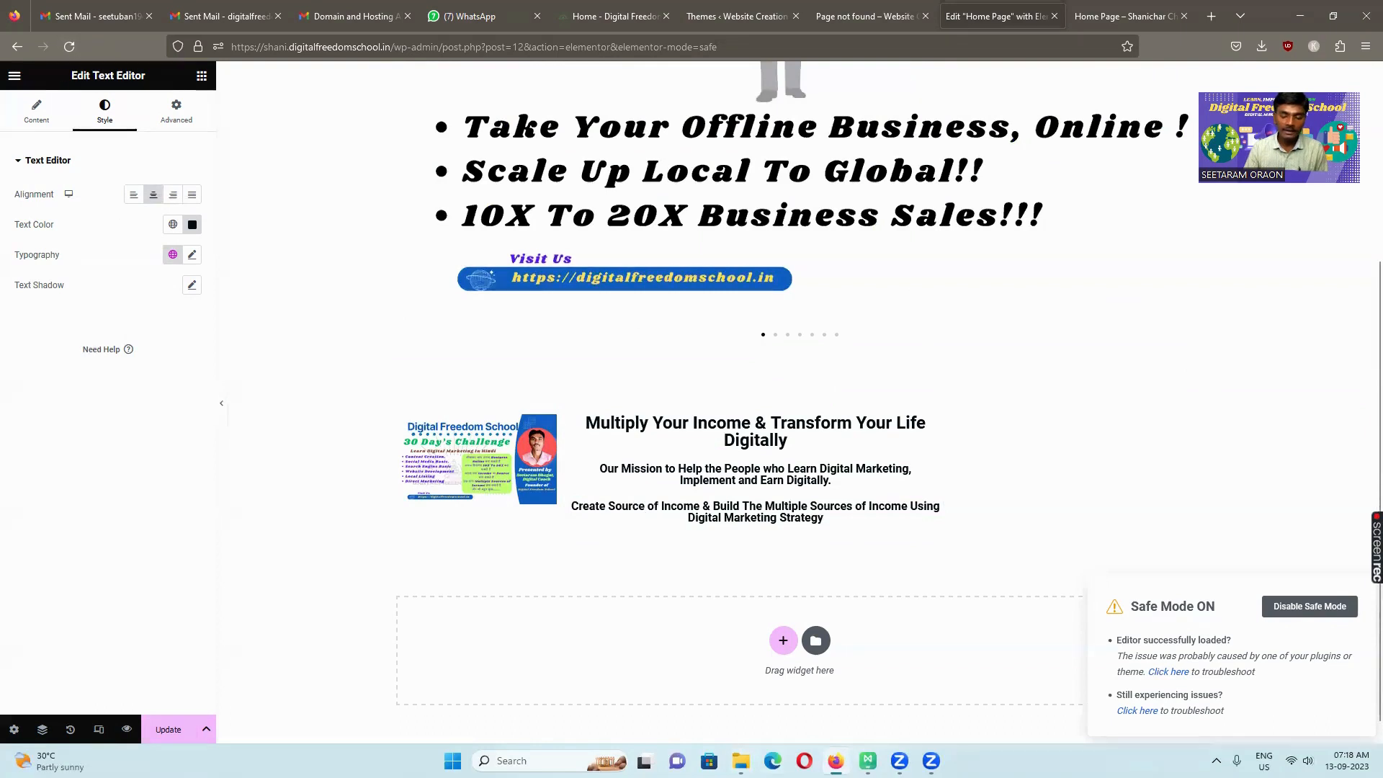
# Save the Home Page and compare the new section on its reloaded live view with the Digital Freedom School site
pyautogui.click(173, 729)
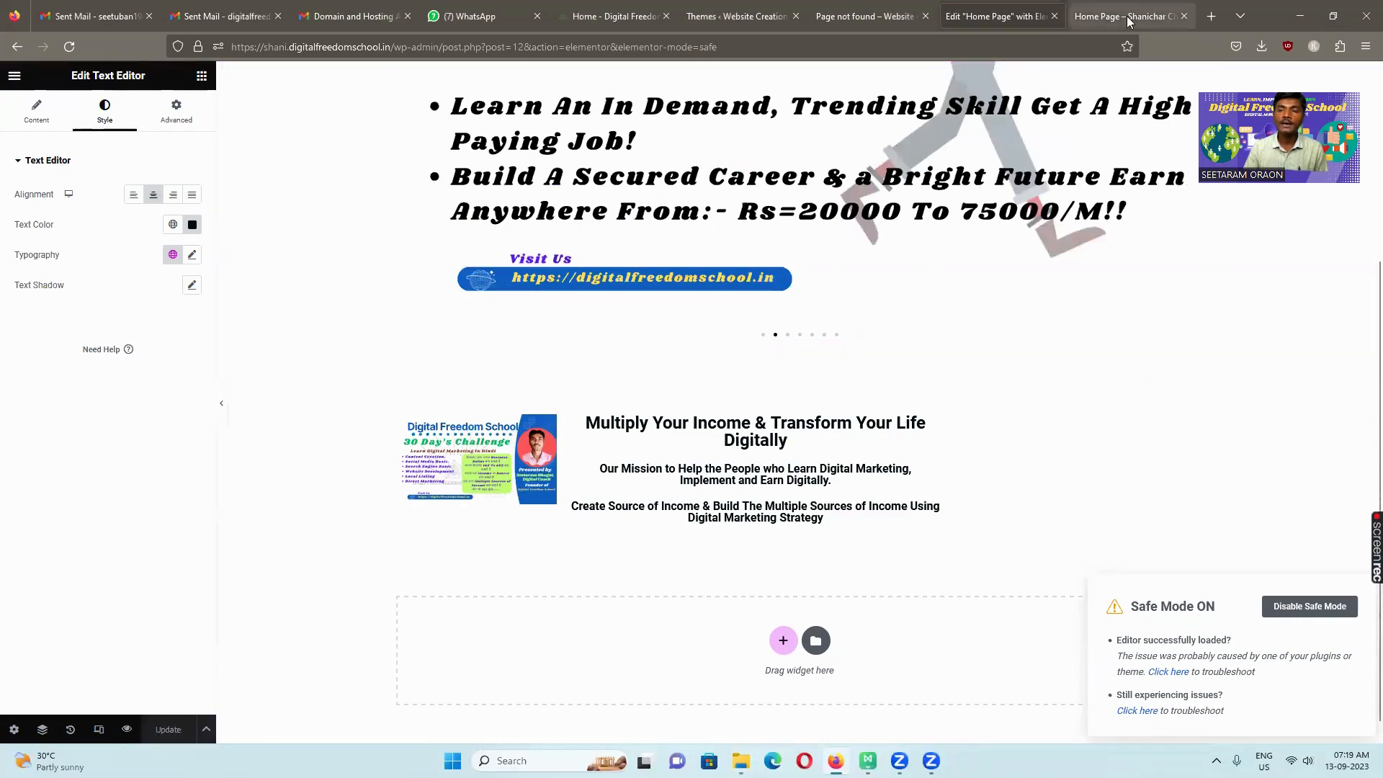
pyautogui.click(1127, 16)
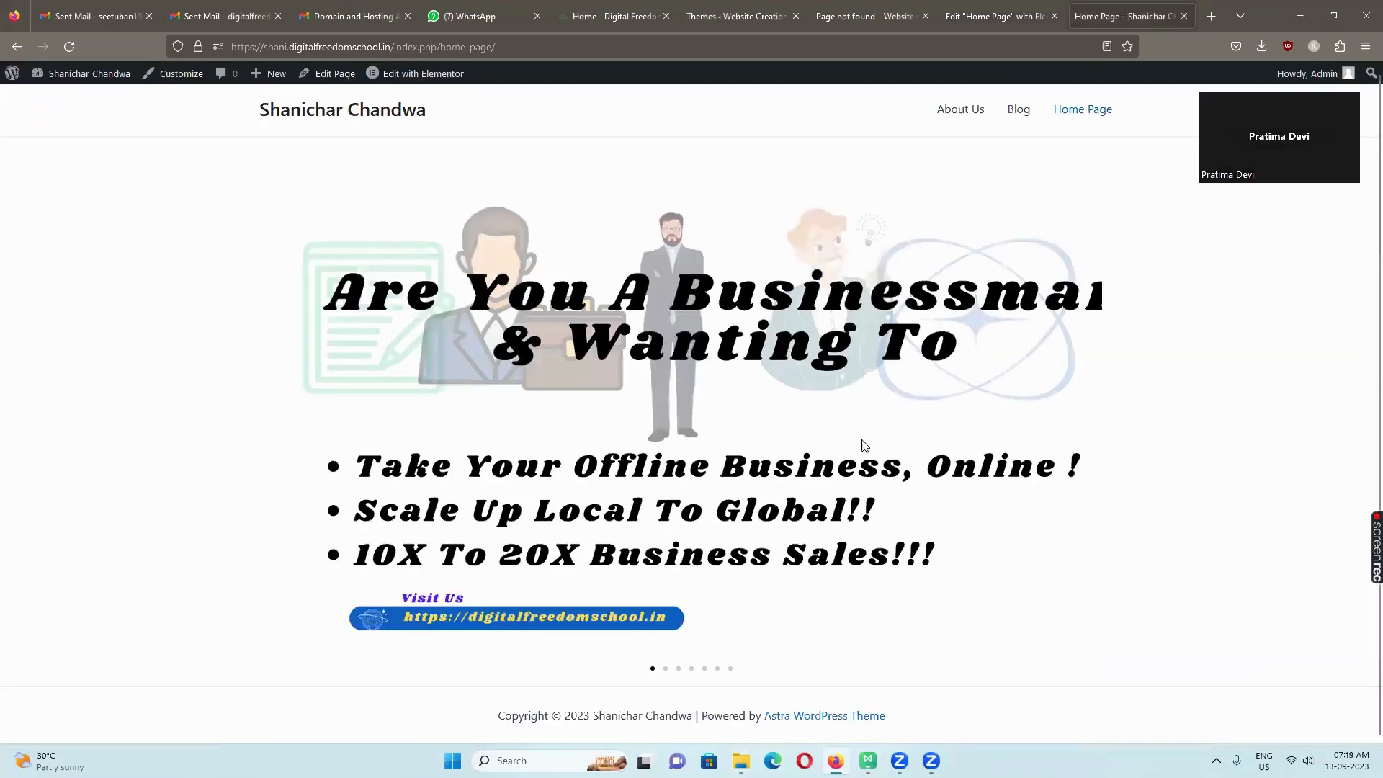
pyautogui.click(69, 46)
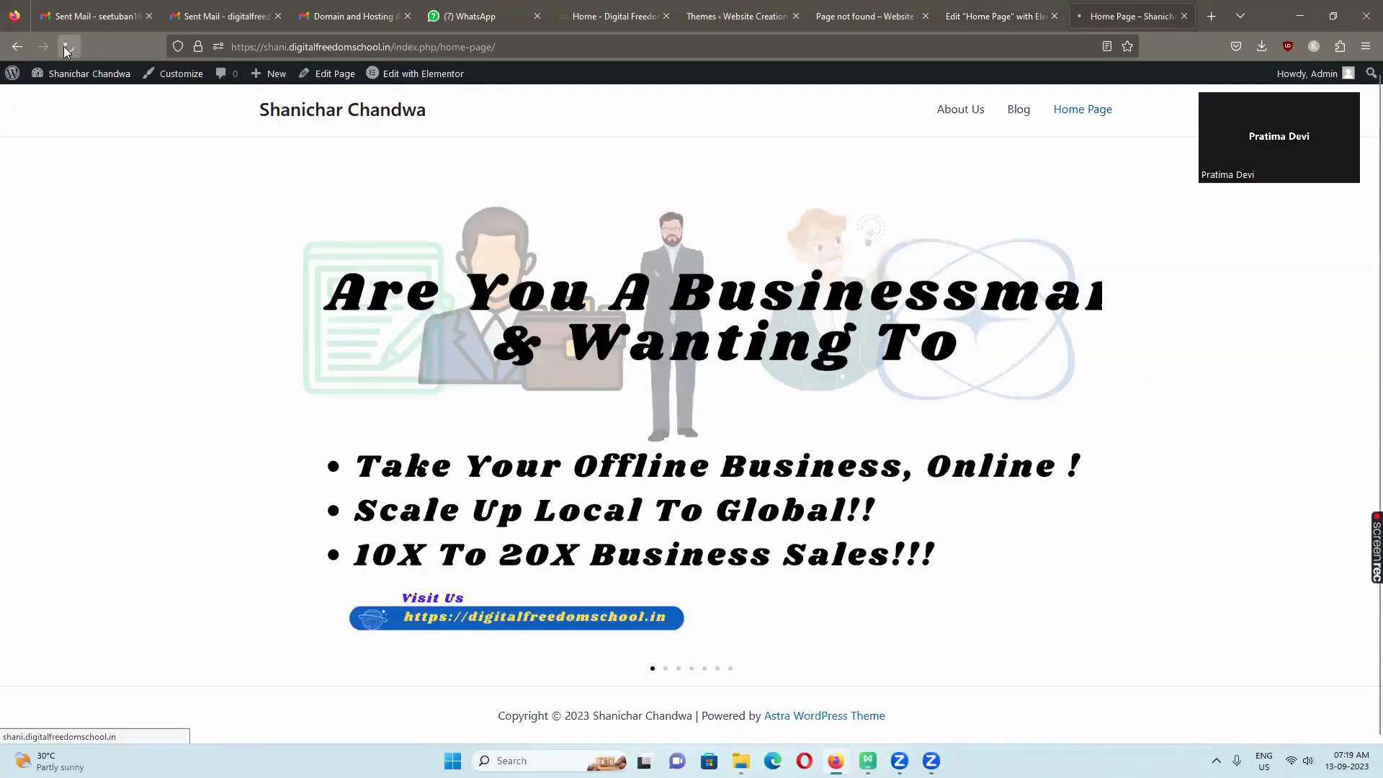
pyautogui.scroll(-4, 869, 265)
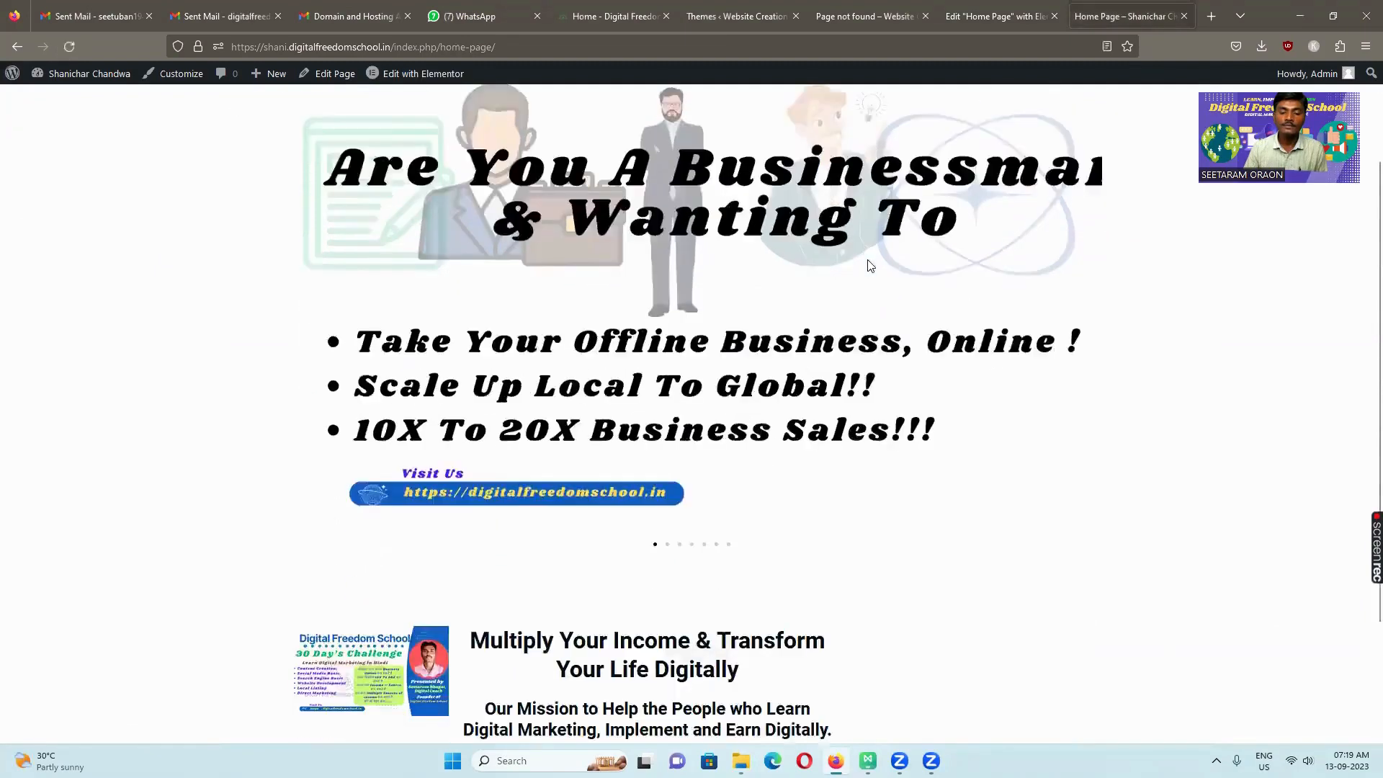
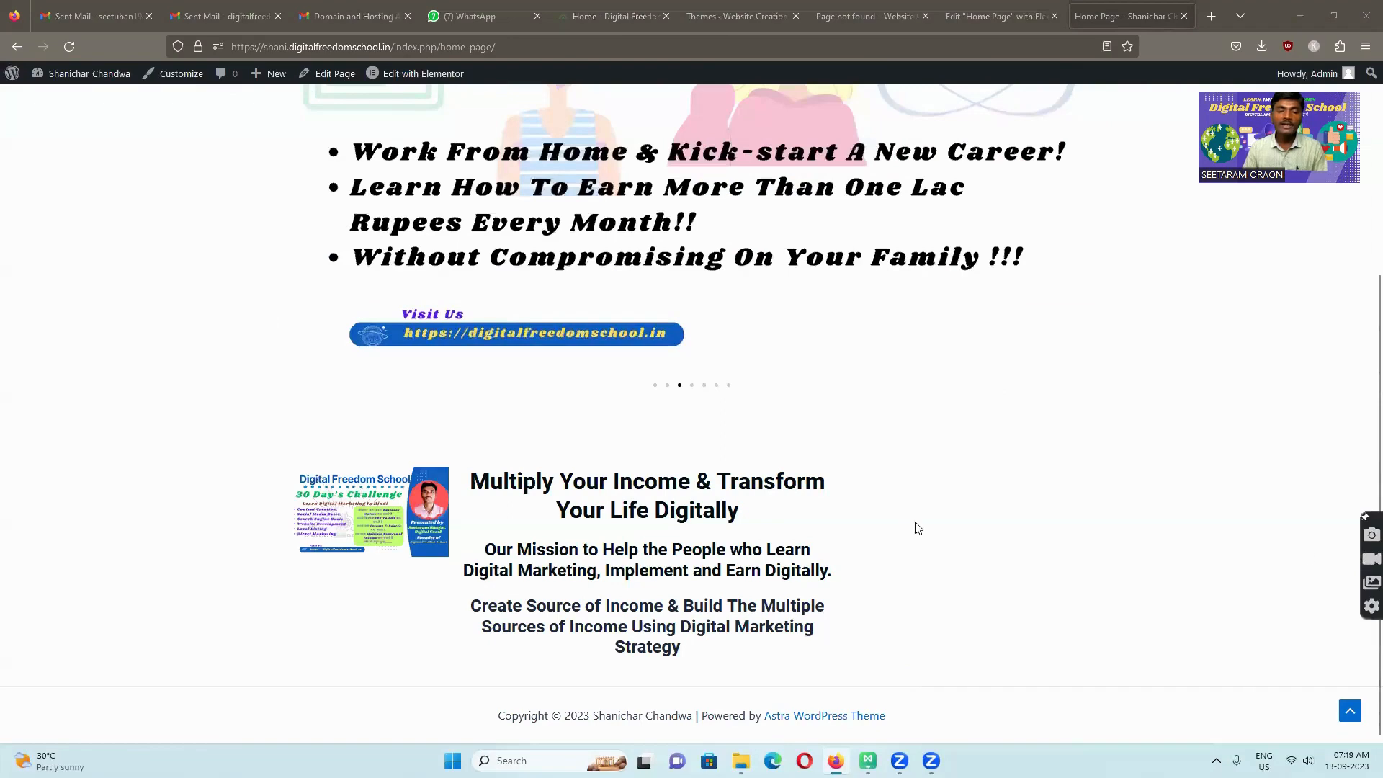
pyautogui.click(616, 16)
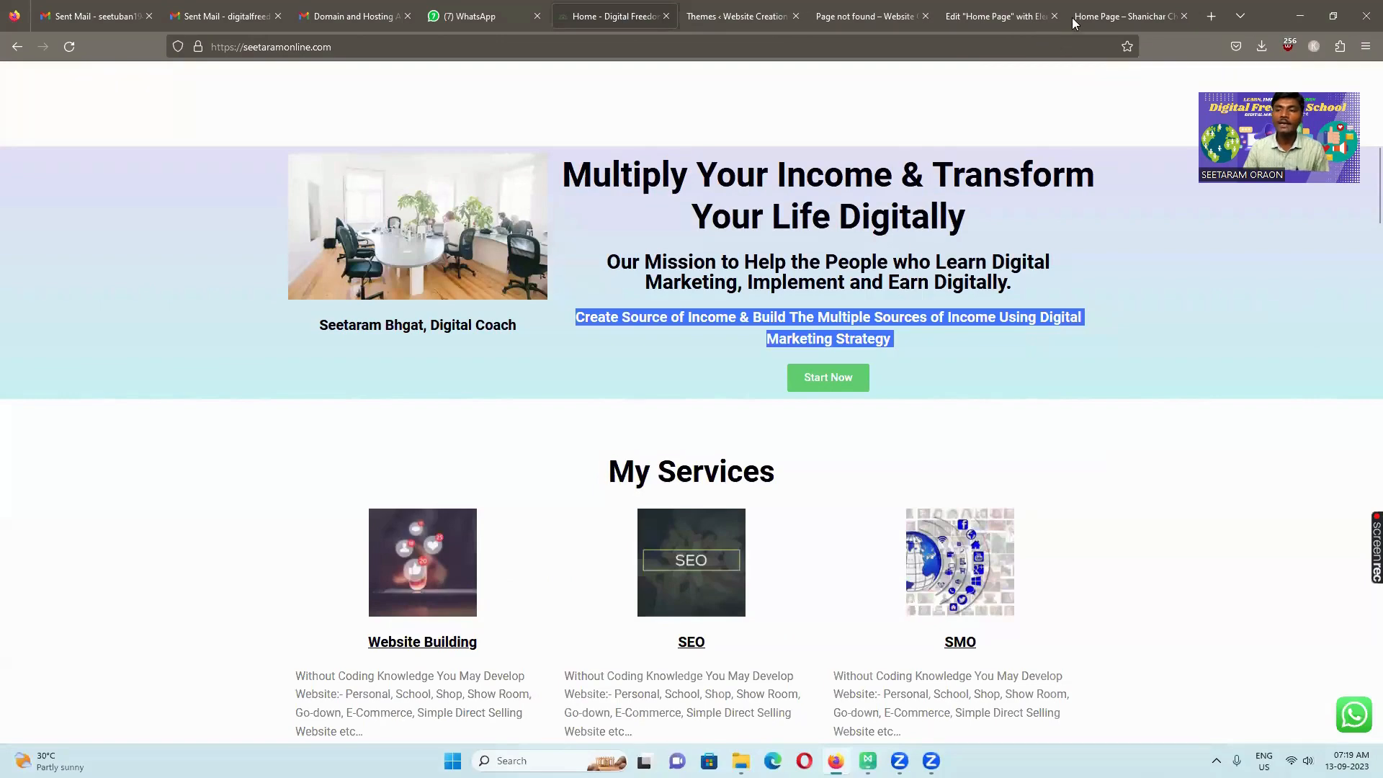
# Back in the page editor, set the content width of the image-and-text section's container to Full Width
pyautogui.click(1006, 19)
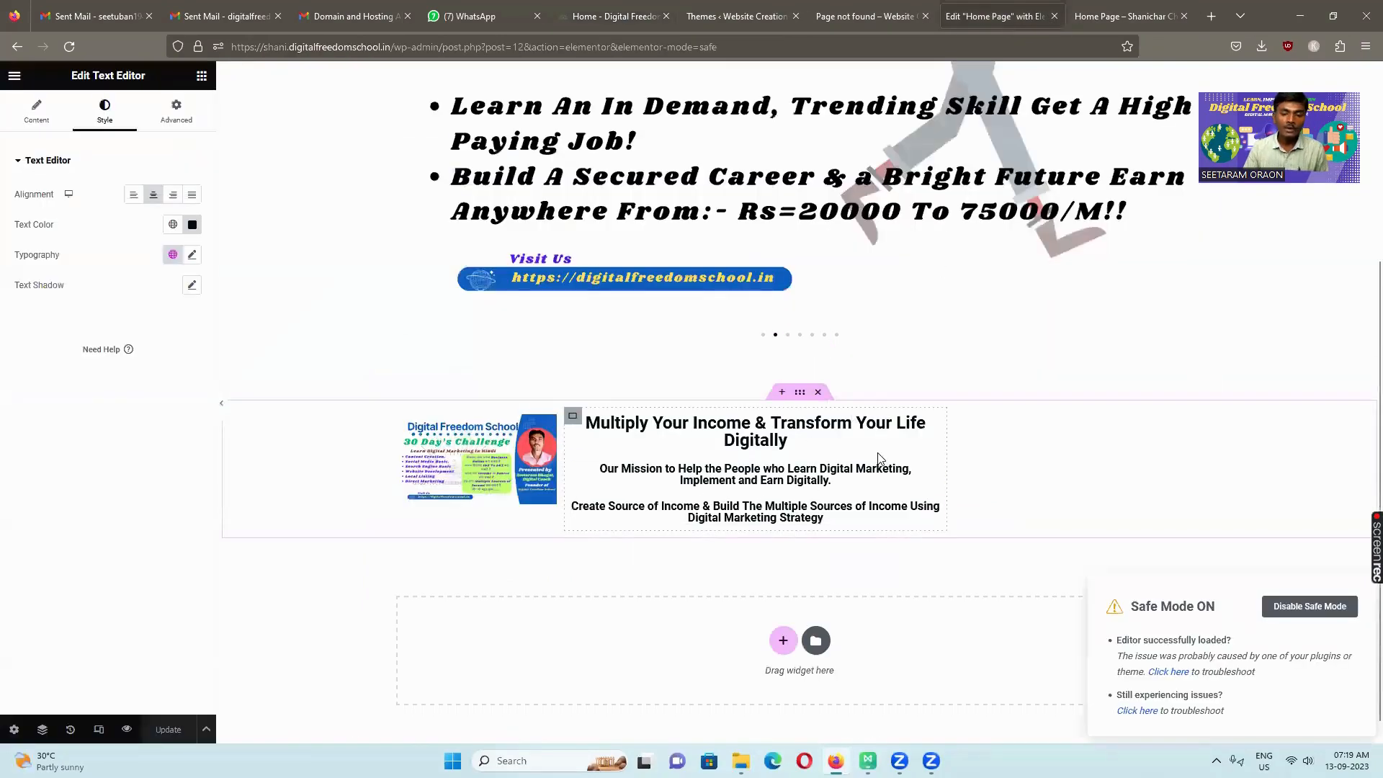
pyautogui.scroll(2, 877, 456)
pyautogui.scroll(-2, 873, 457)
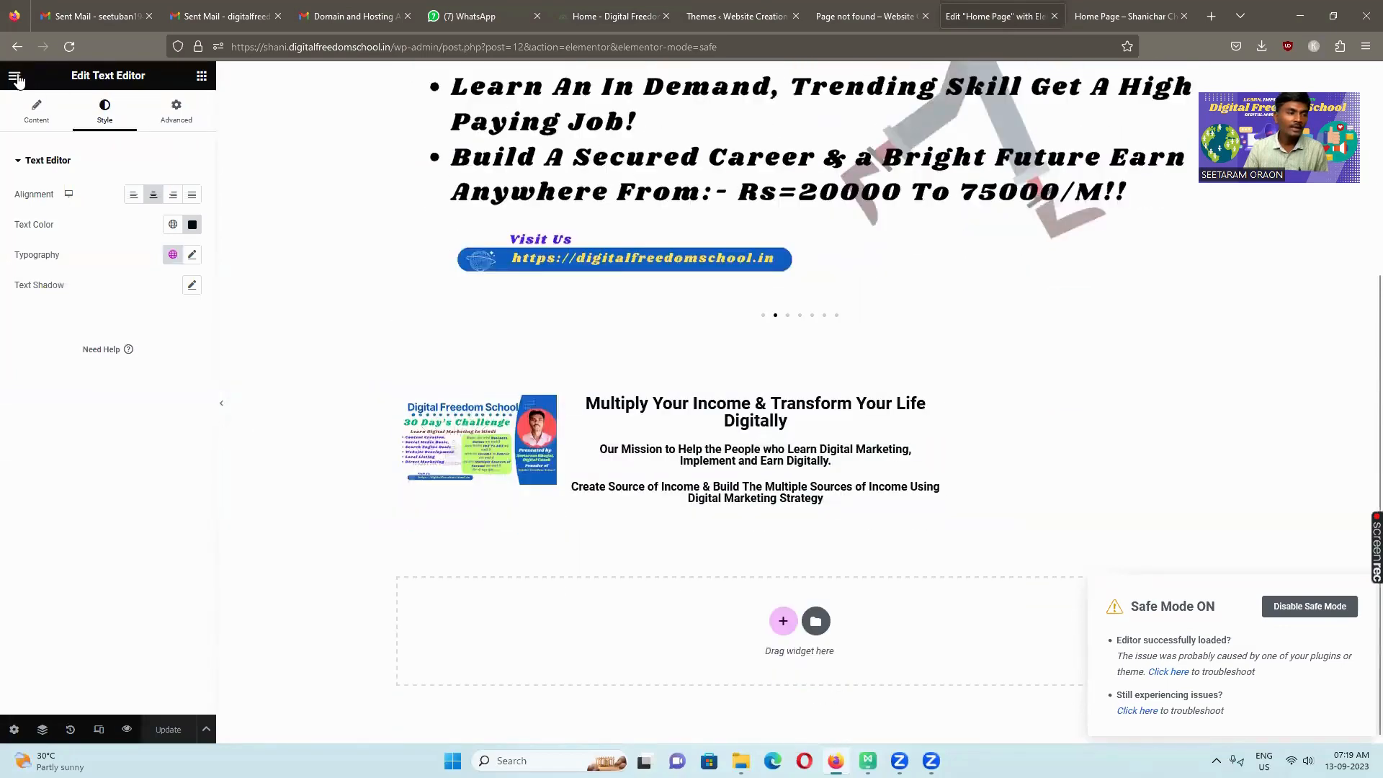
pyautogui.click(36, 114)
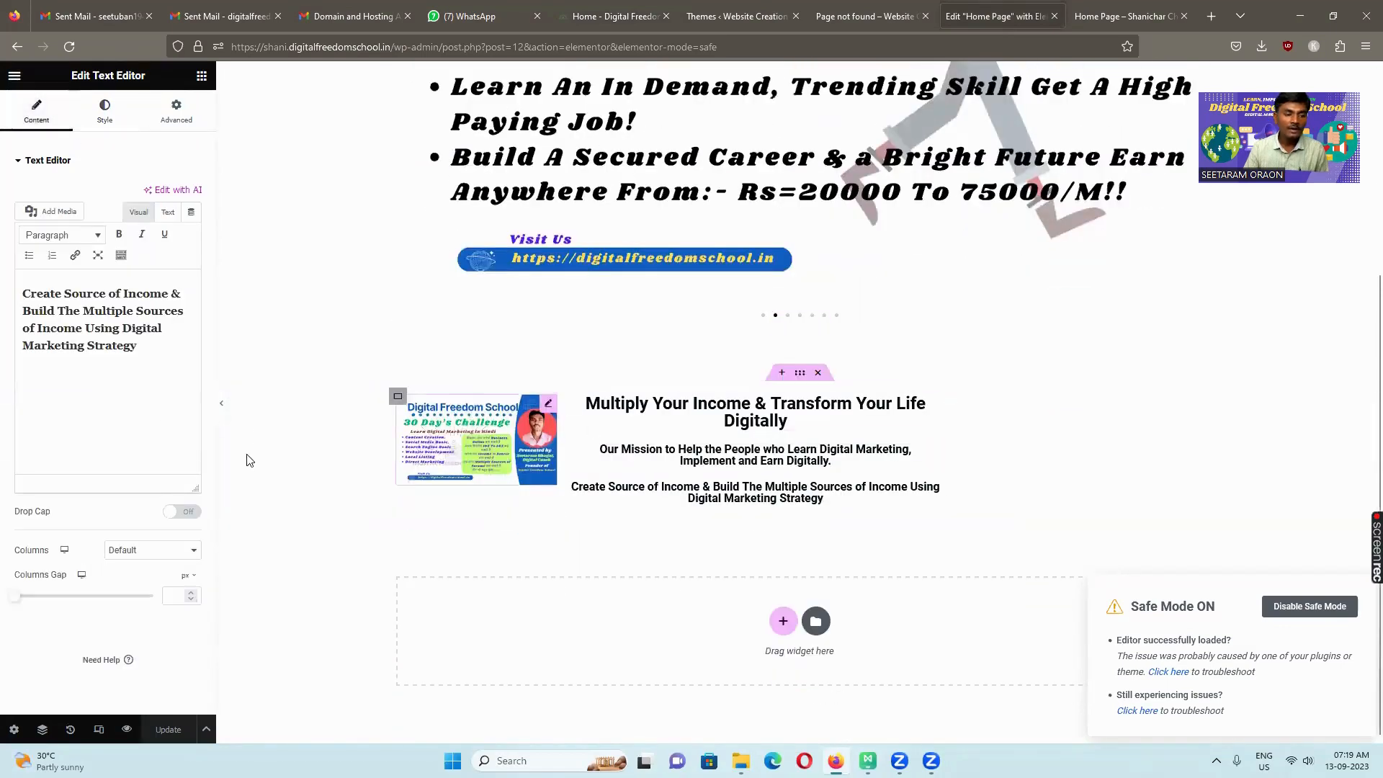
pyautogui.click(801, 373)
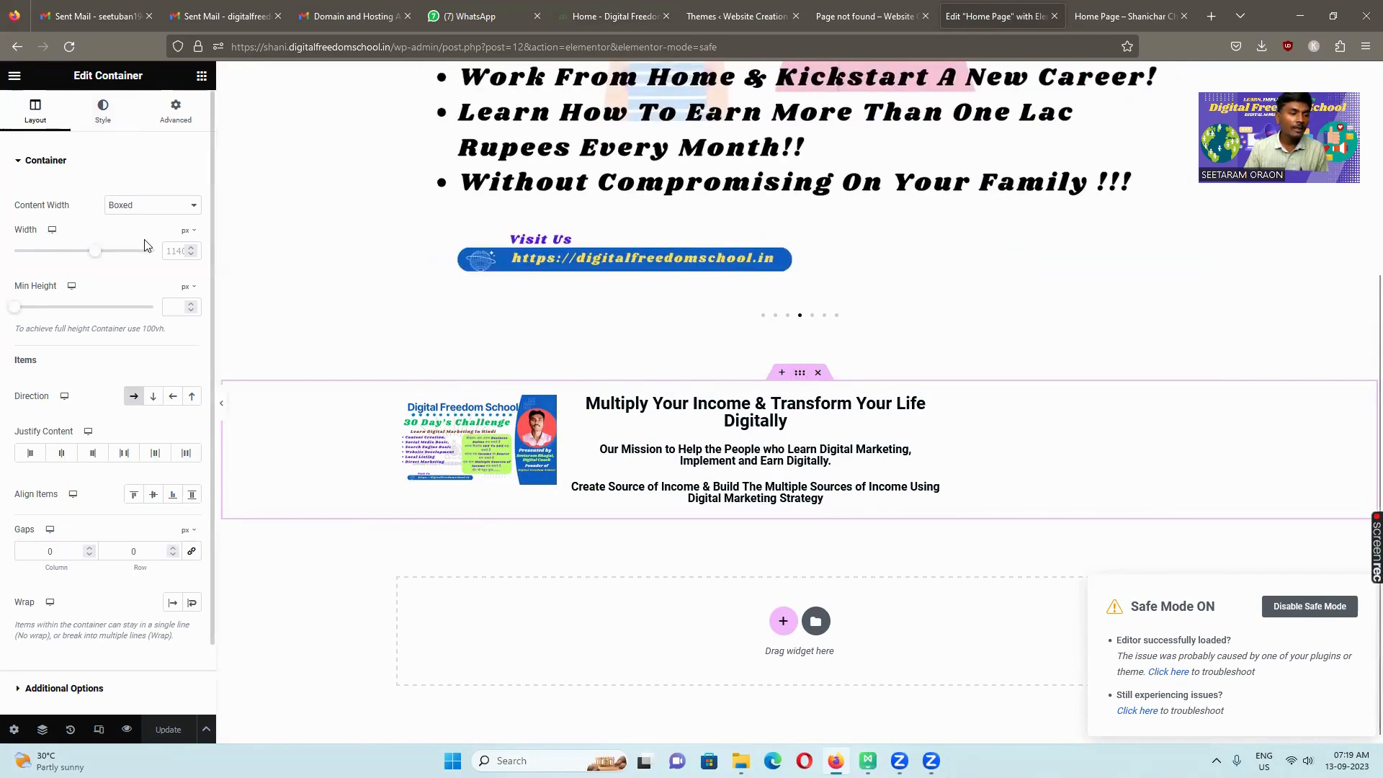
pyautogui.click(154, 213)
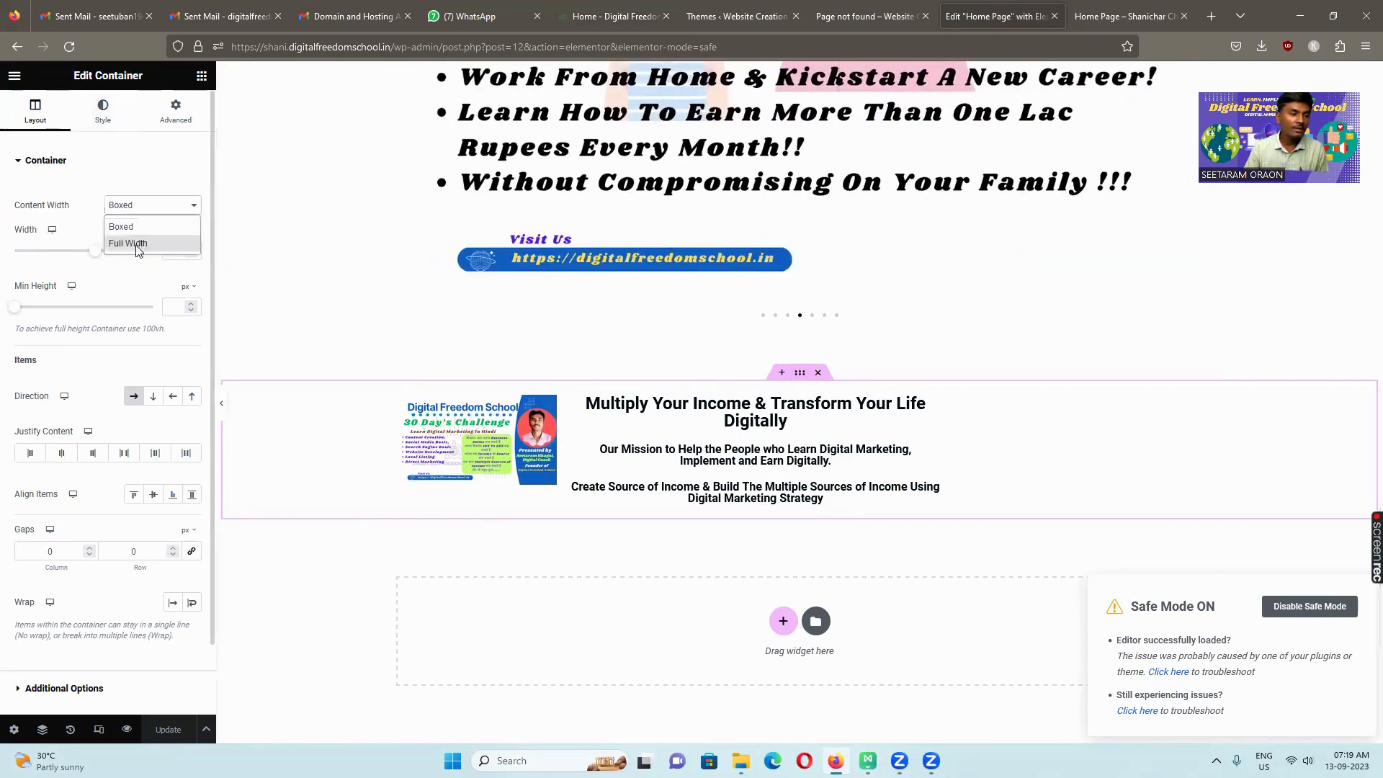
pyautogui.click(137, 244)
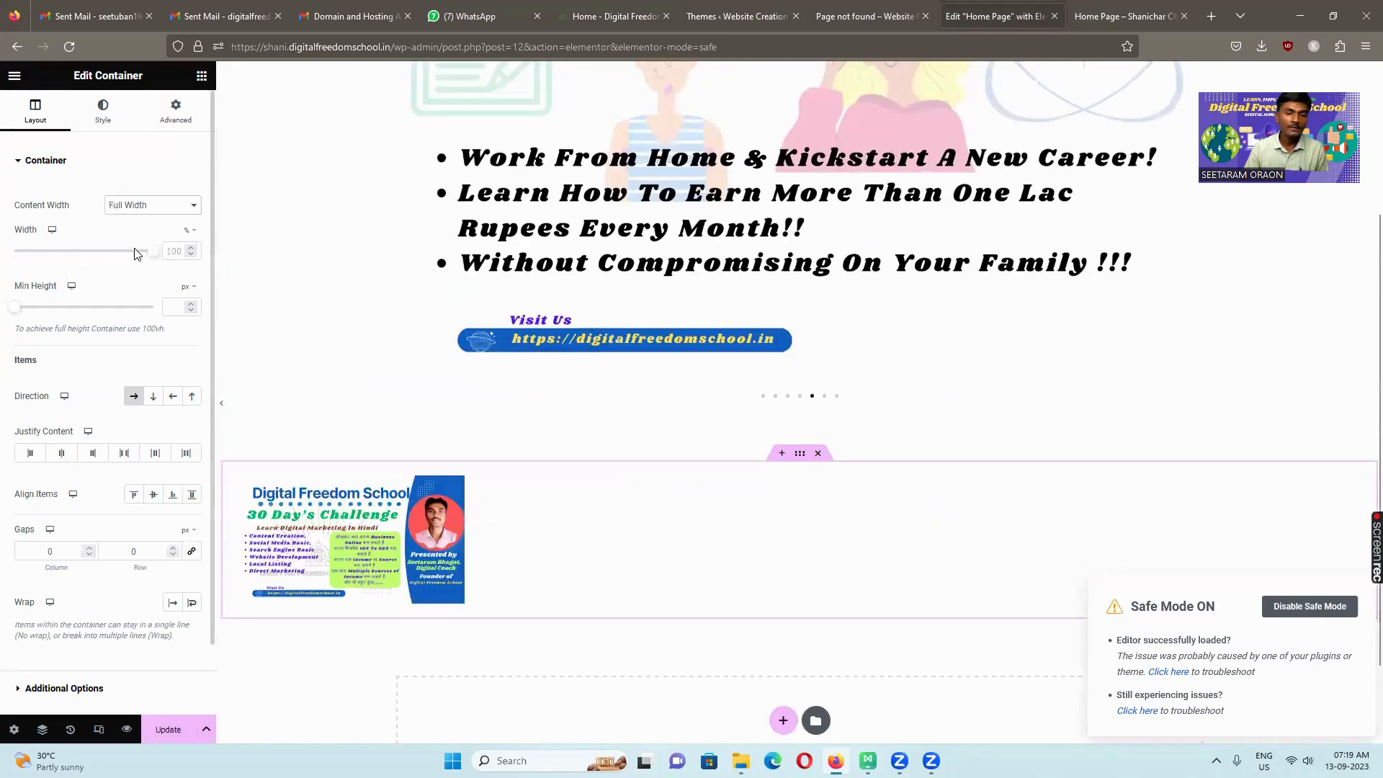
pyautogui.scroll(-2, 595, 463)
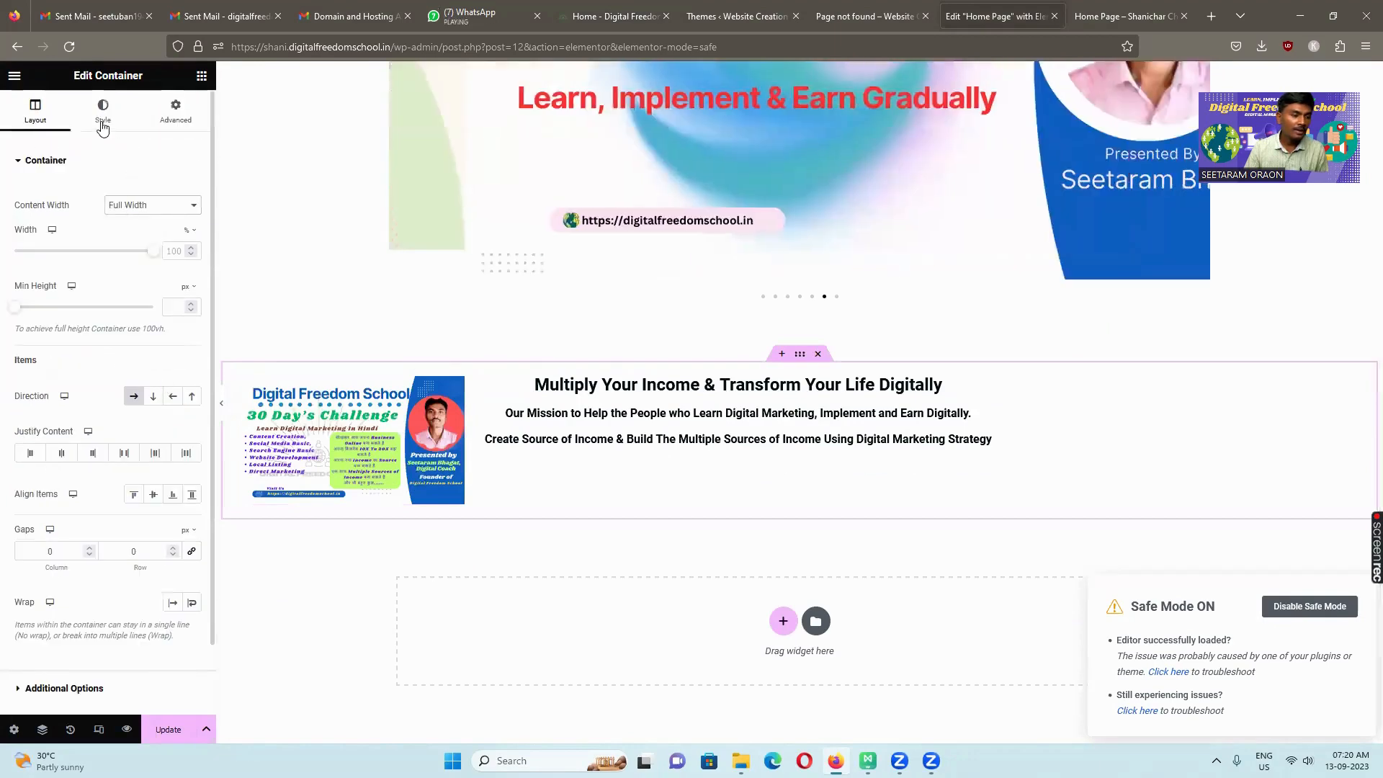
# Give the section's container a gradient background with the pale grey-green #D8E7E1 as its first color
pyautogui.click(103, 119)
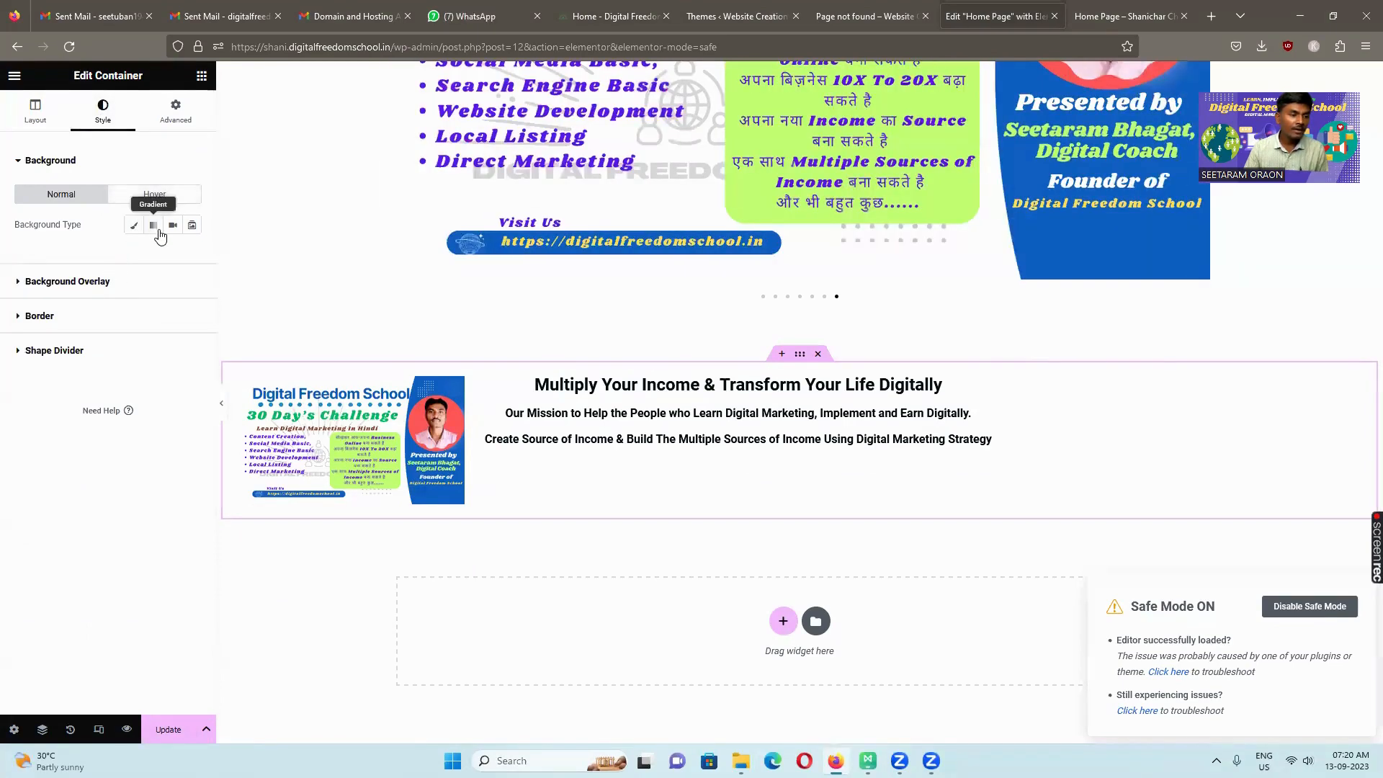
pyautogui.click(153, 228)
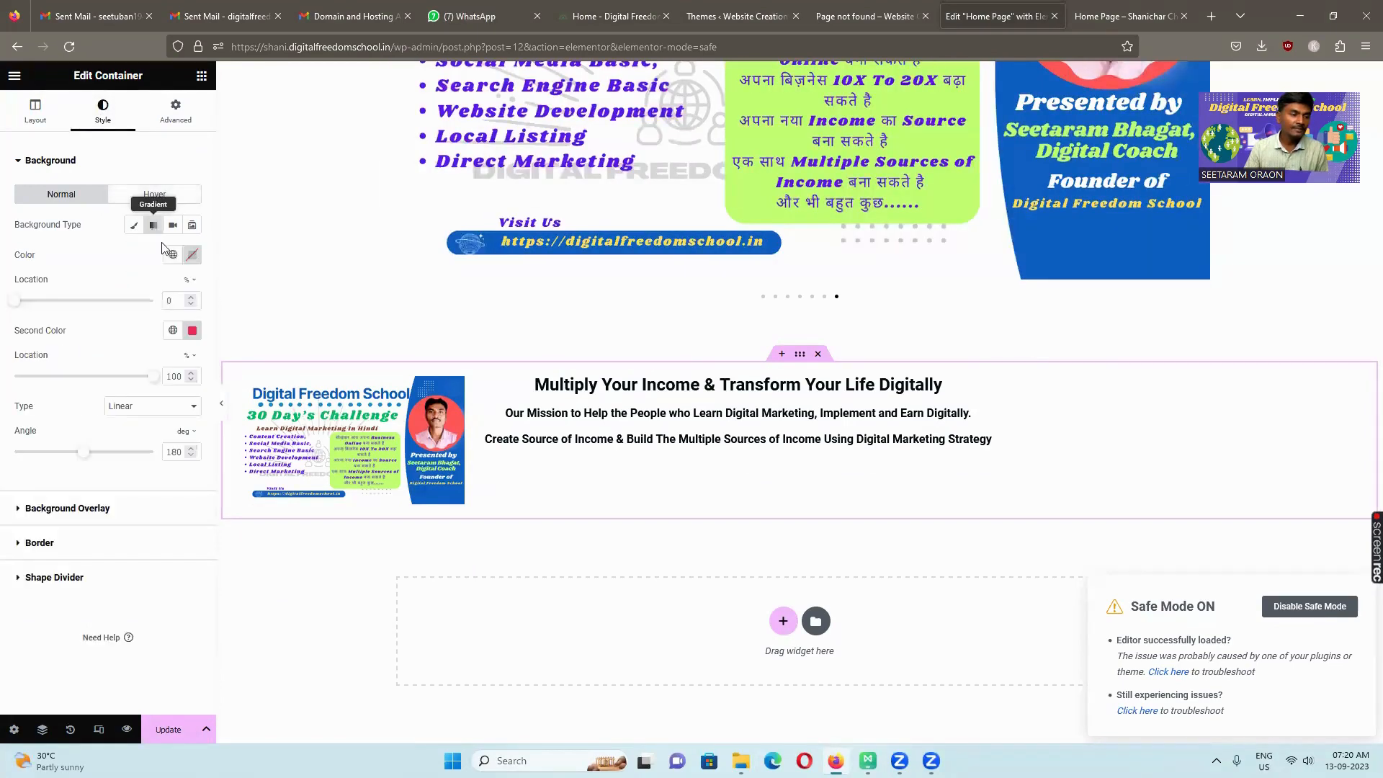
pyautogui.click(192, 256)
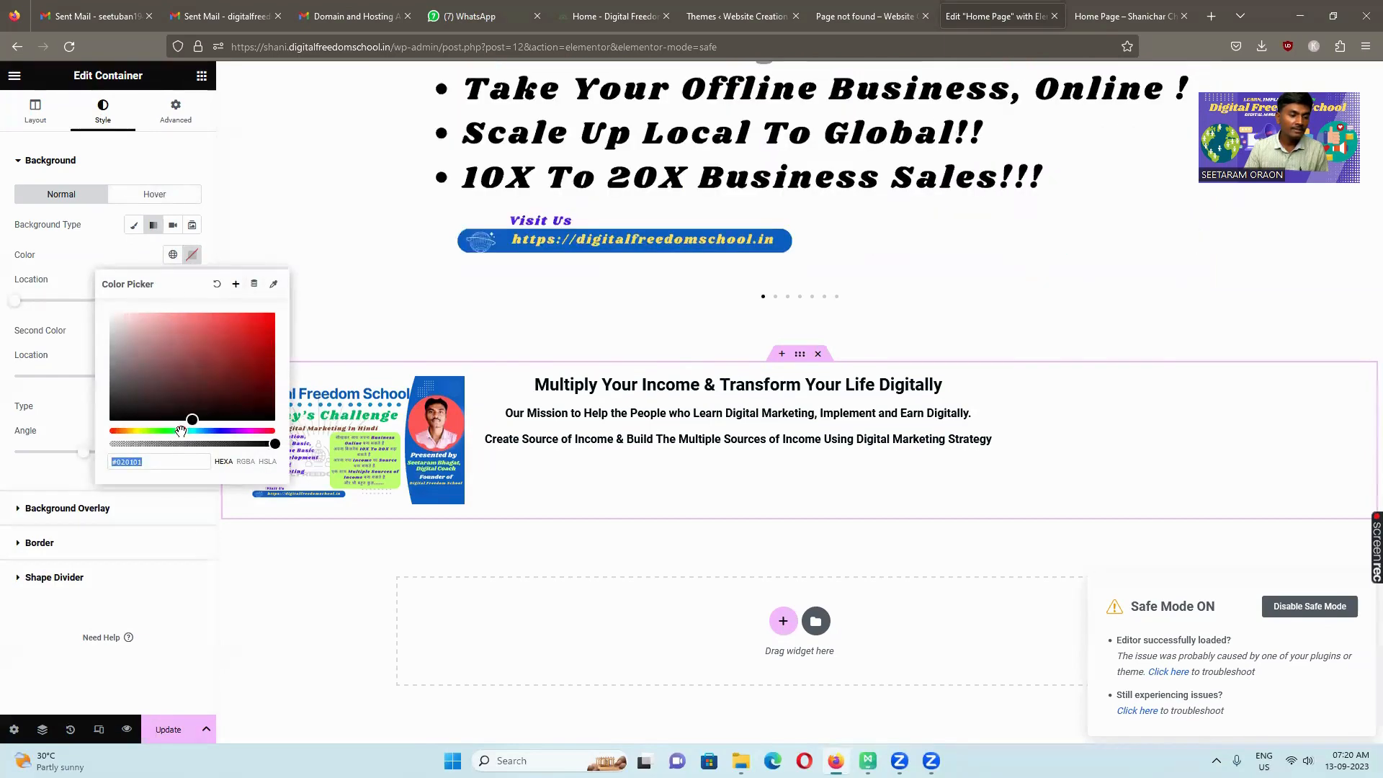
pyautogui.click(182, 430)
pyautogui.click(120, 322)
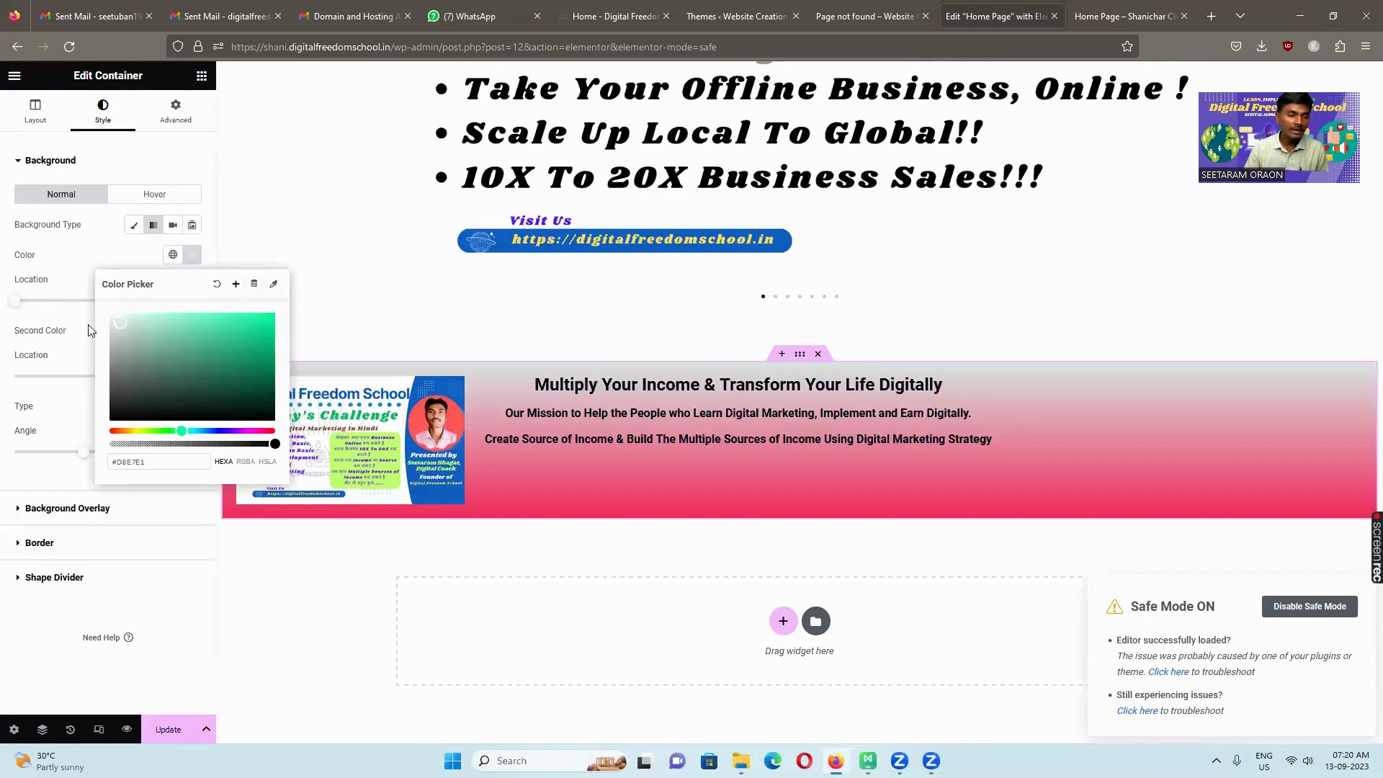
# Set the gradient's second color to the light green #D2E6C0 and save the page
pyautogui.click(192, 330)
pyautogui.click(192, 330)
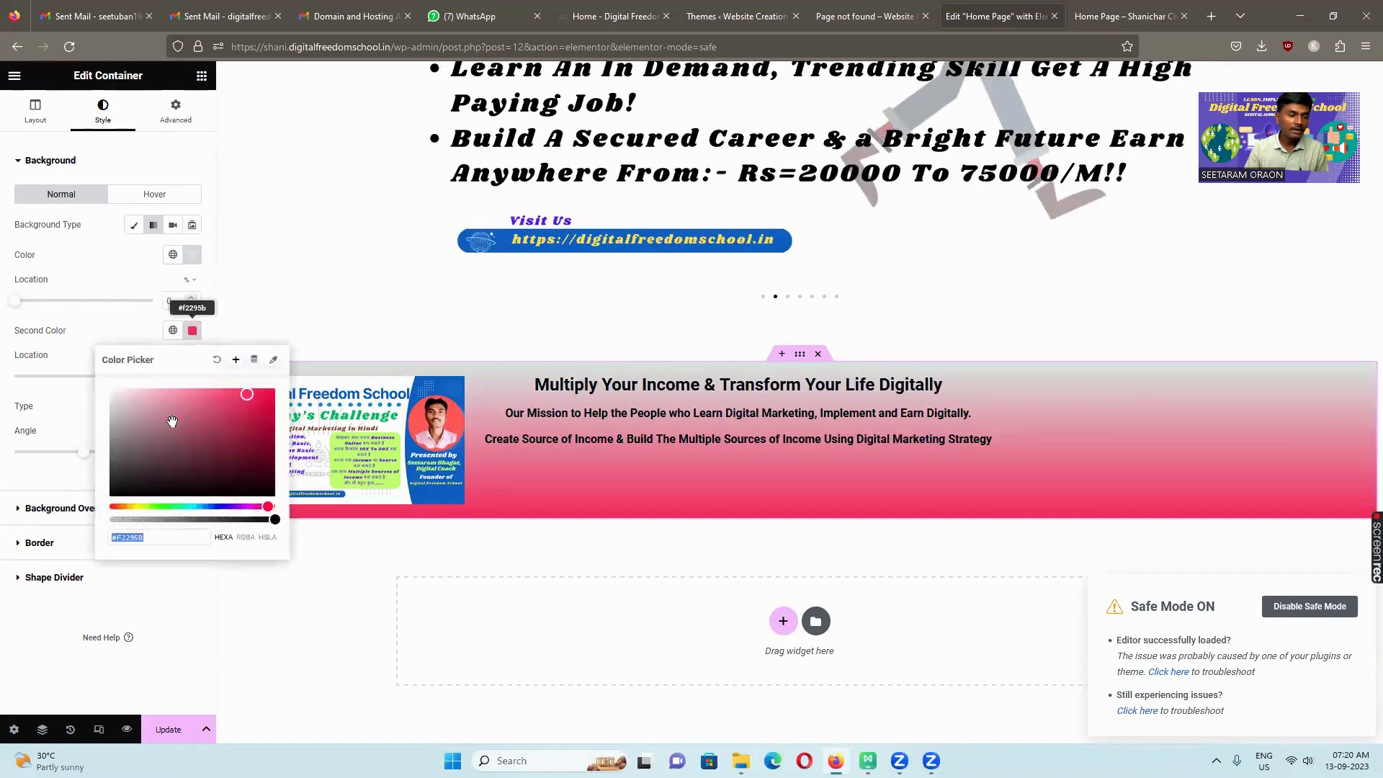
pyautogui.click(141, 507)
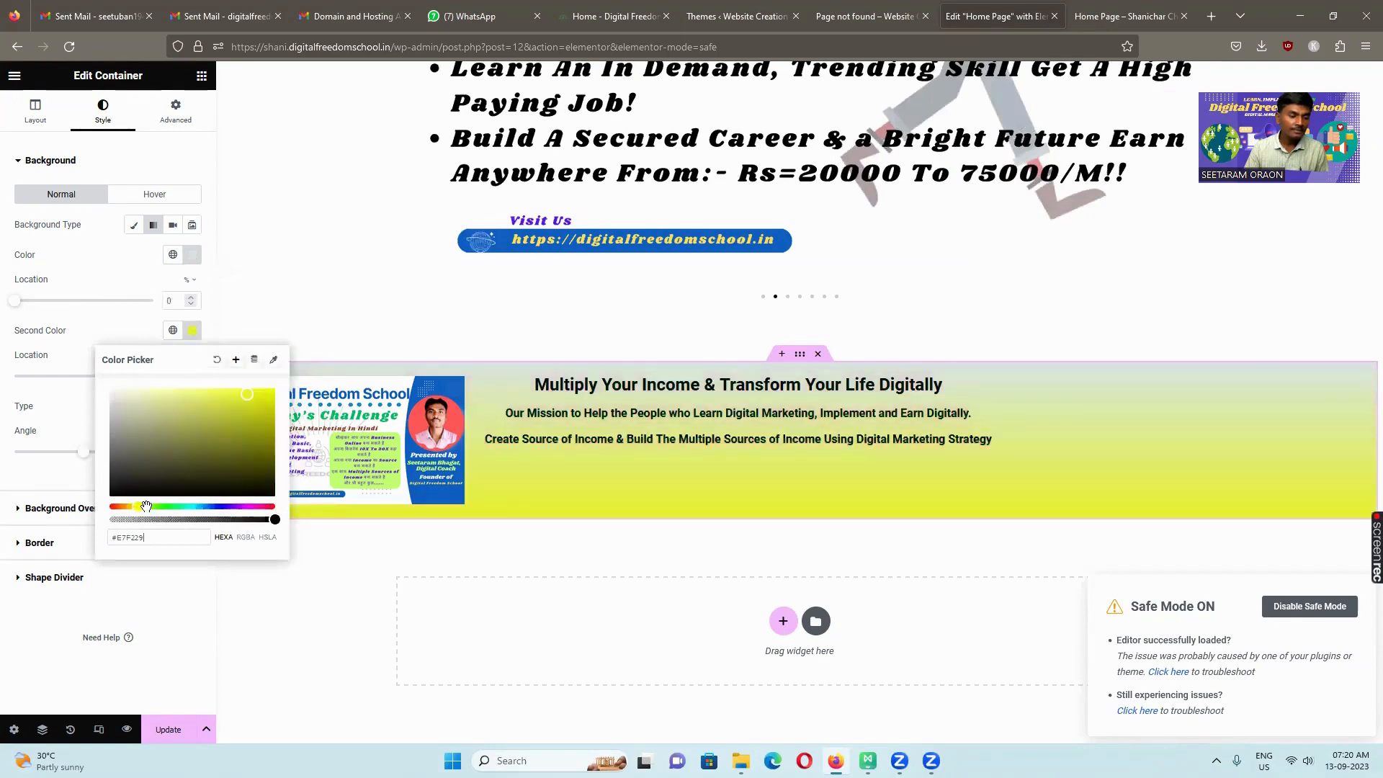
pyautogui.click(151, 506)
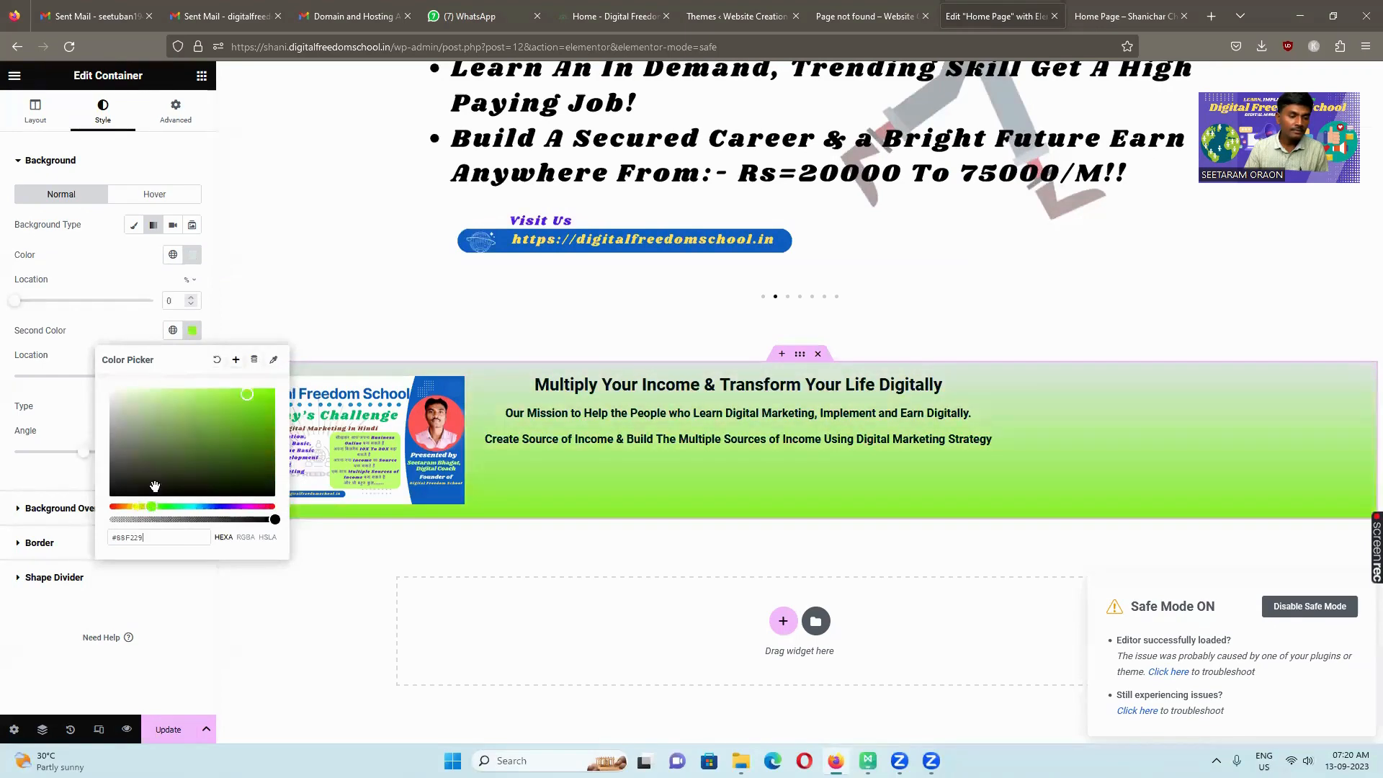
pyautogui.click(136, 399)
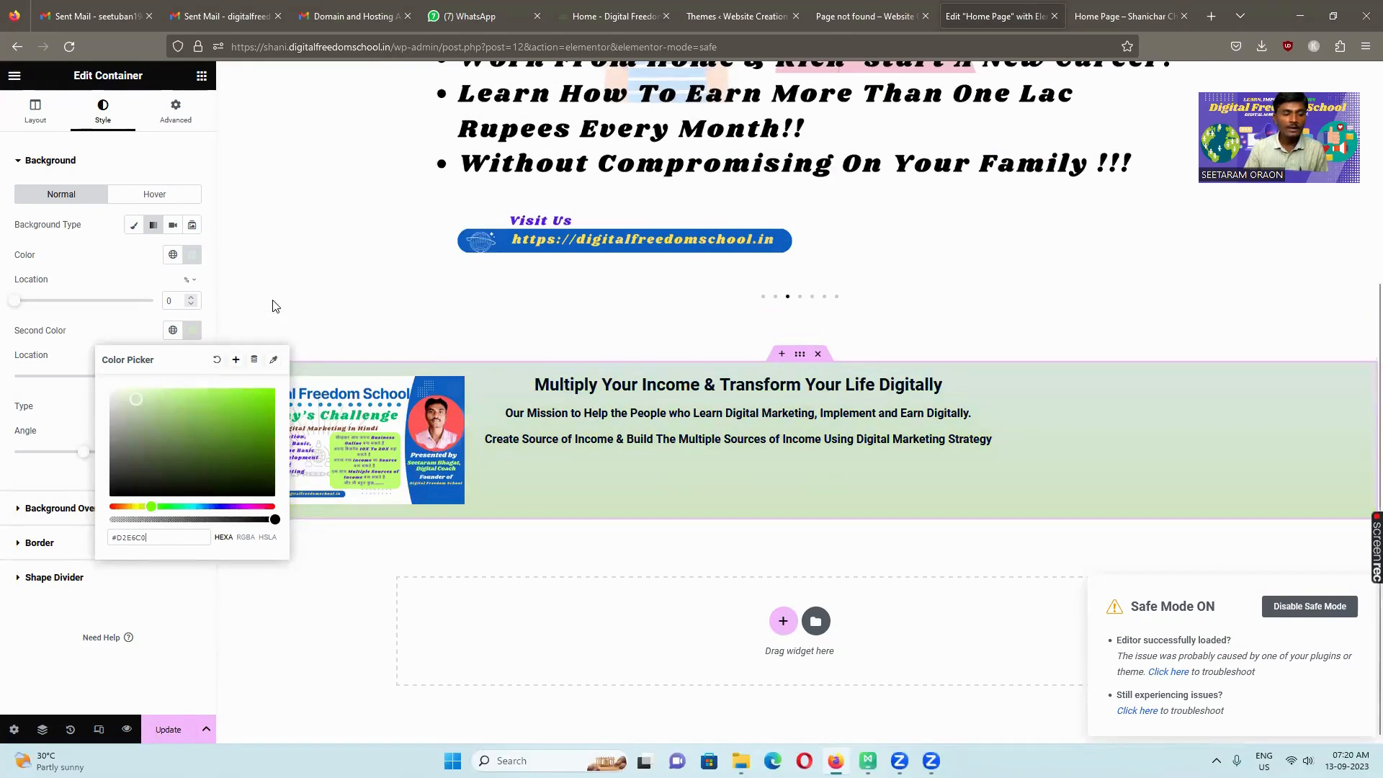
pyautogui.click(162, 710)
pyautogui.click(167, 729)
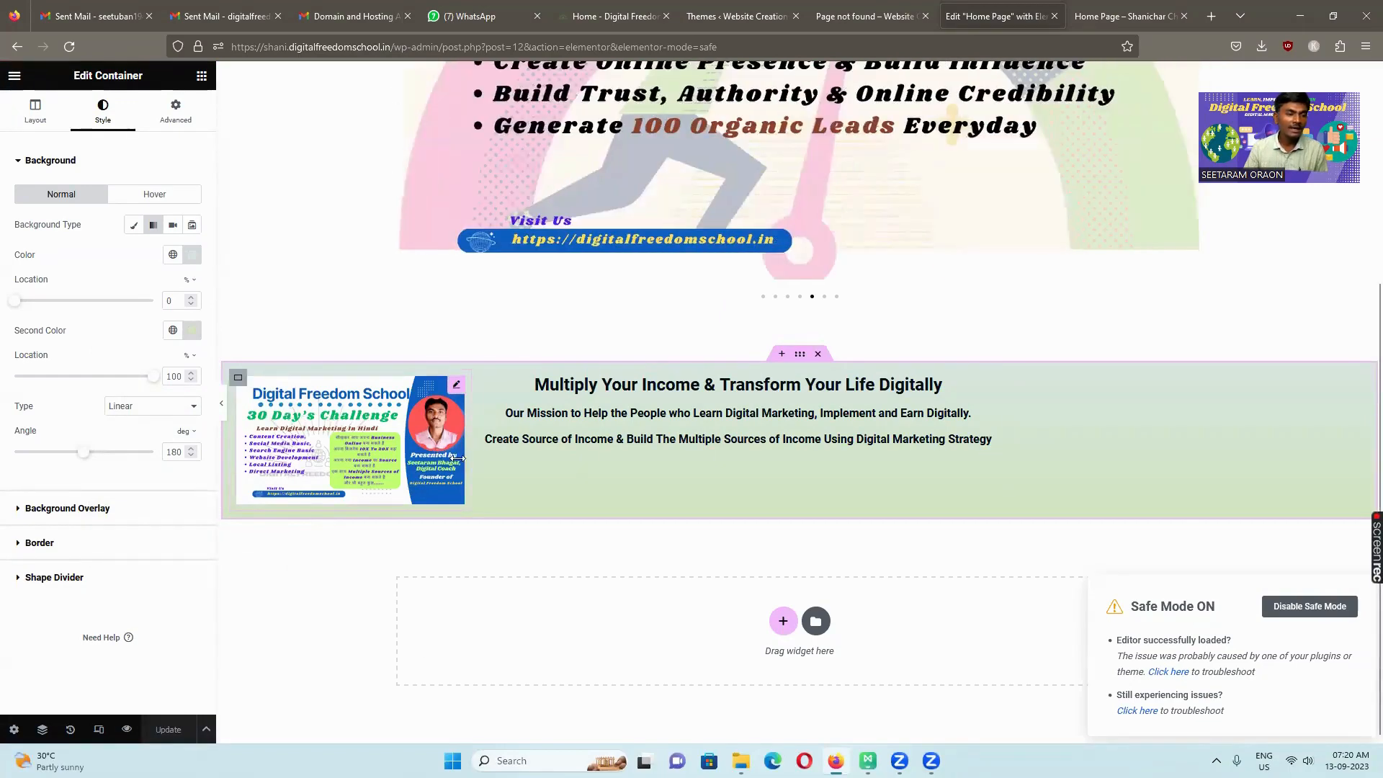
# Look through the container's gradient types, advanced spacing, layout, additional options and border settings
pyautogui.click(159, 408)
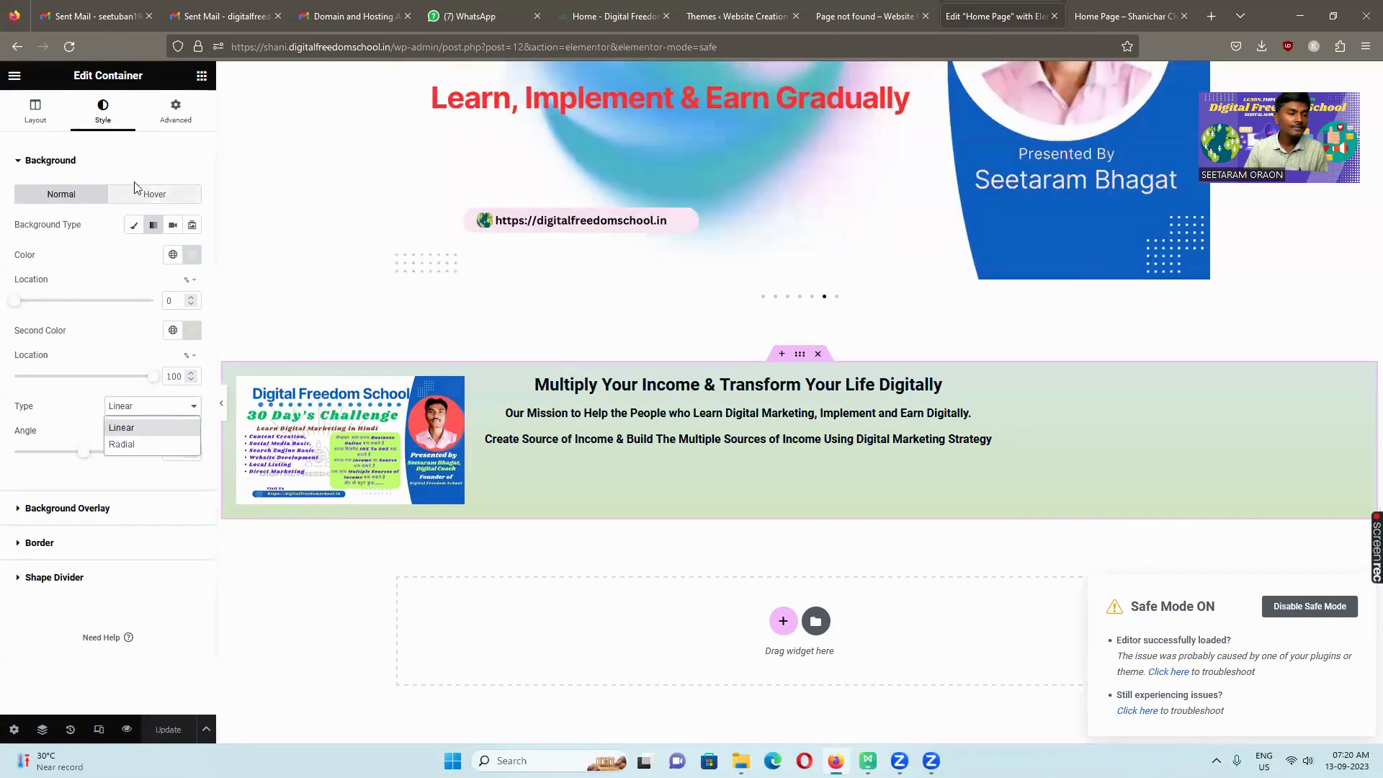
pyautogui.click(170, 116)
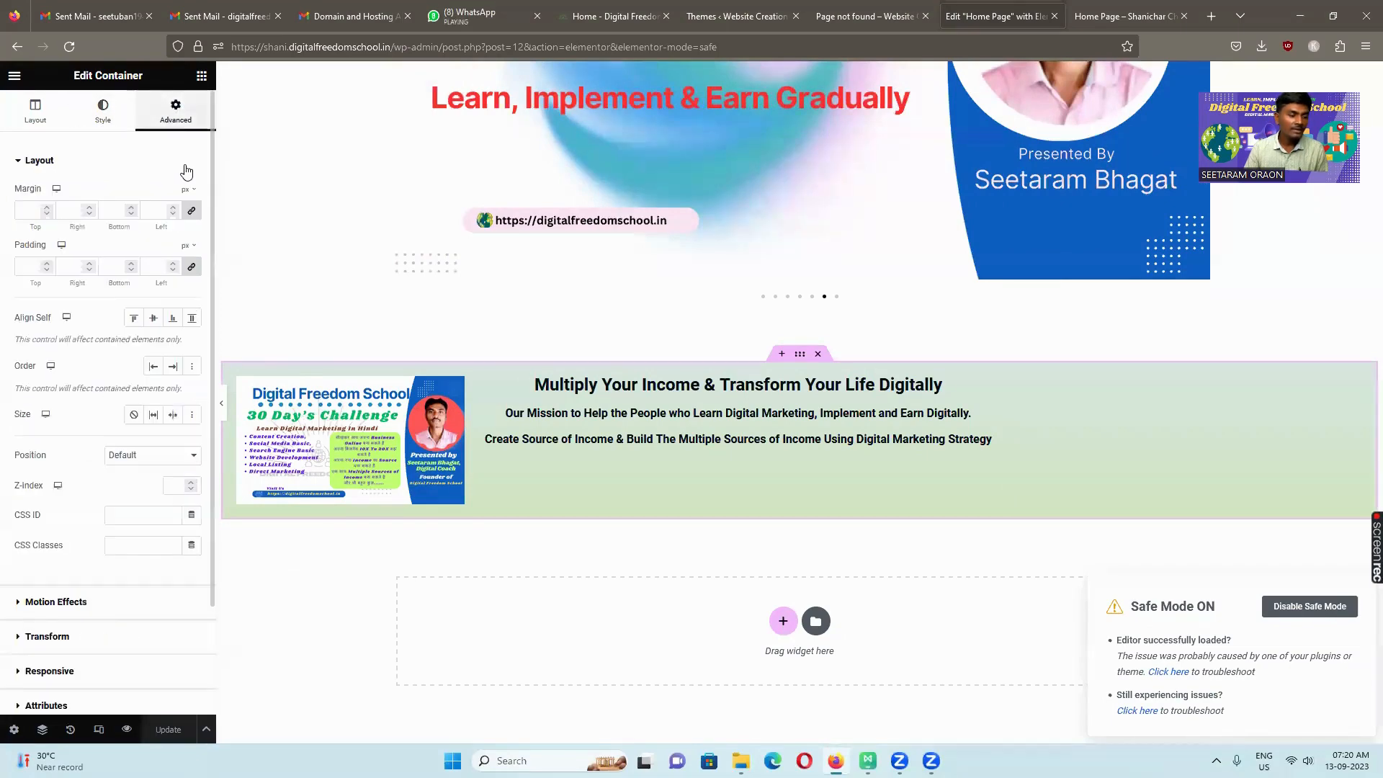
pyautogui.scroll(-3, 153, 288)
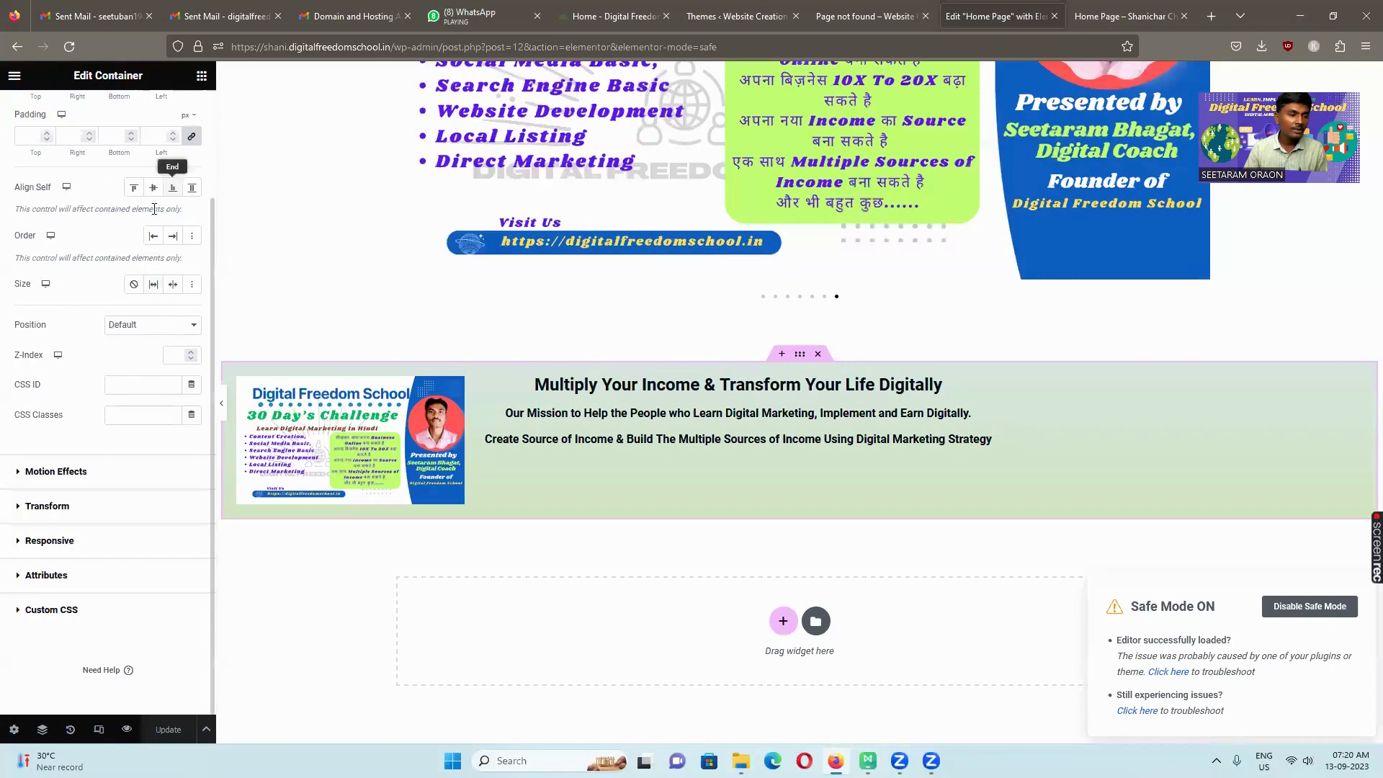
pyautogui.scroll(1, 154, 276)
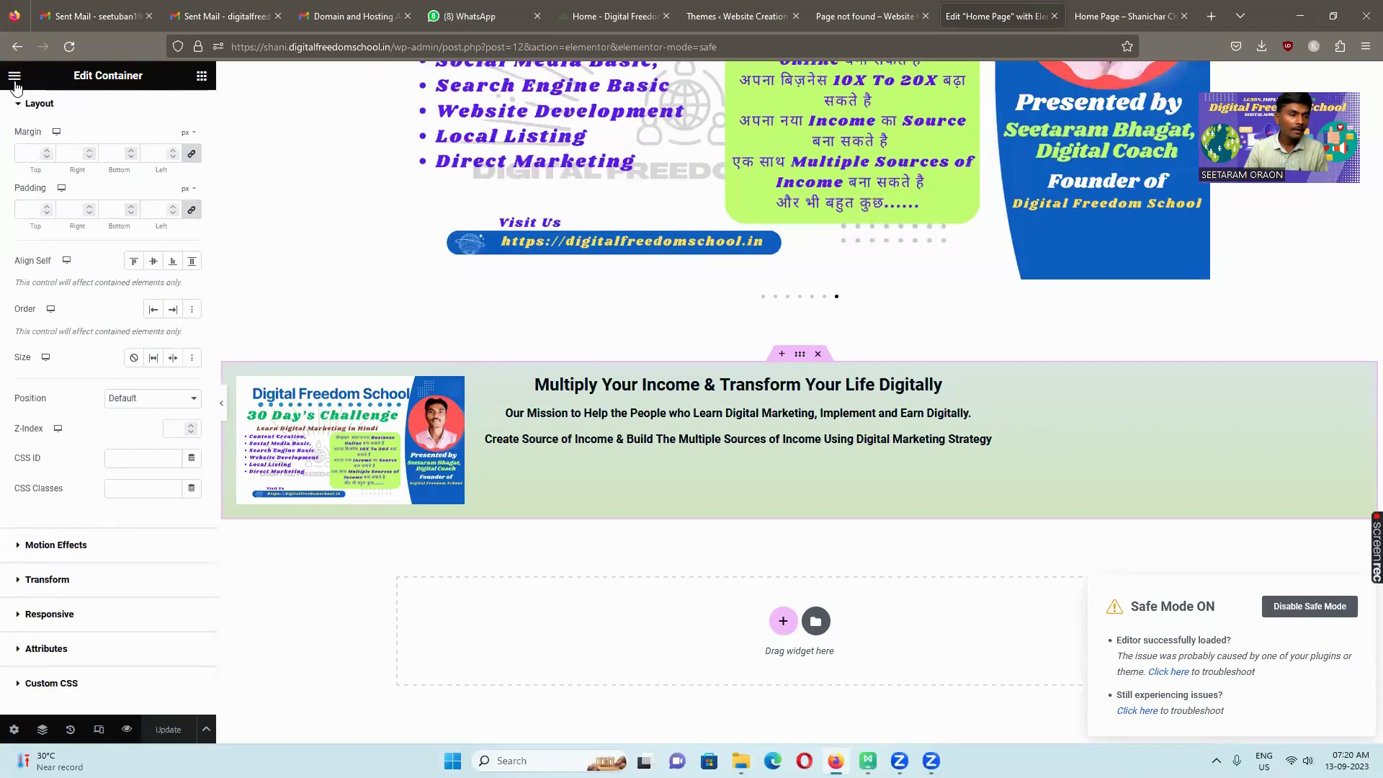
pyautogui.scroll(1, 16, 90)
pyautogui.click(36, 113)
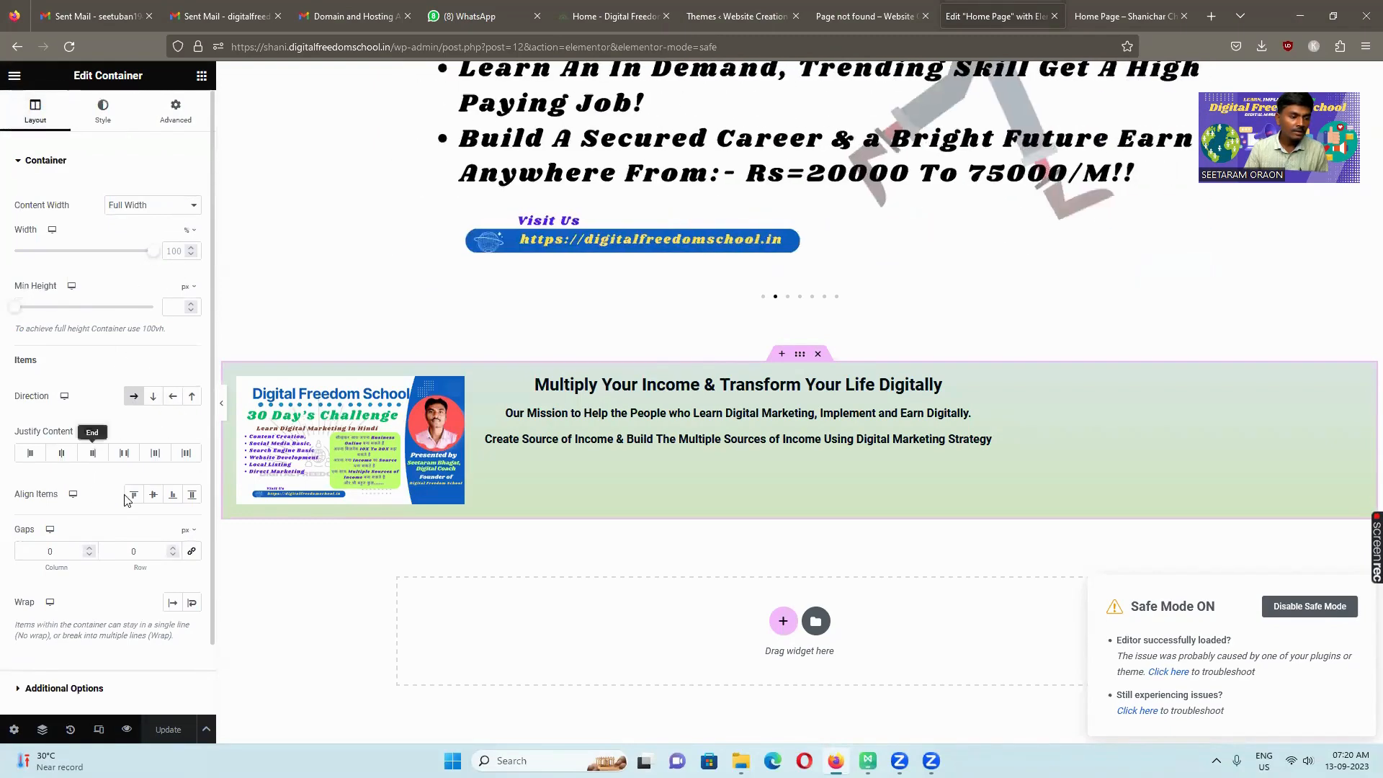
pyautogui.scroll(-1, 128, 533)
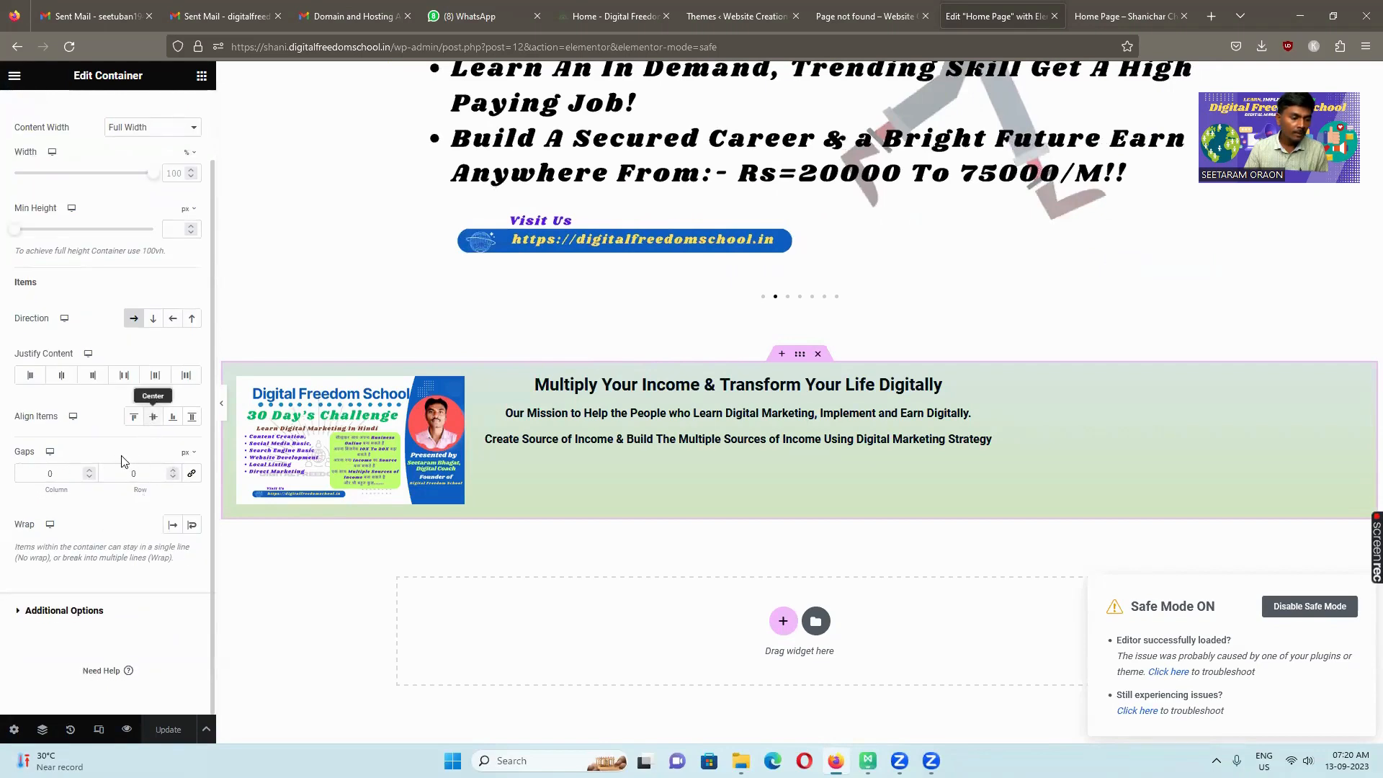
pyautogui.click(70, 612)
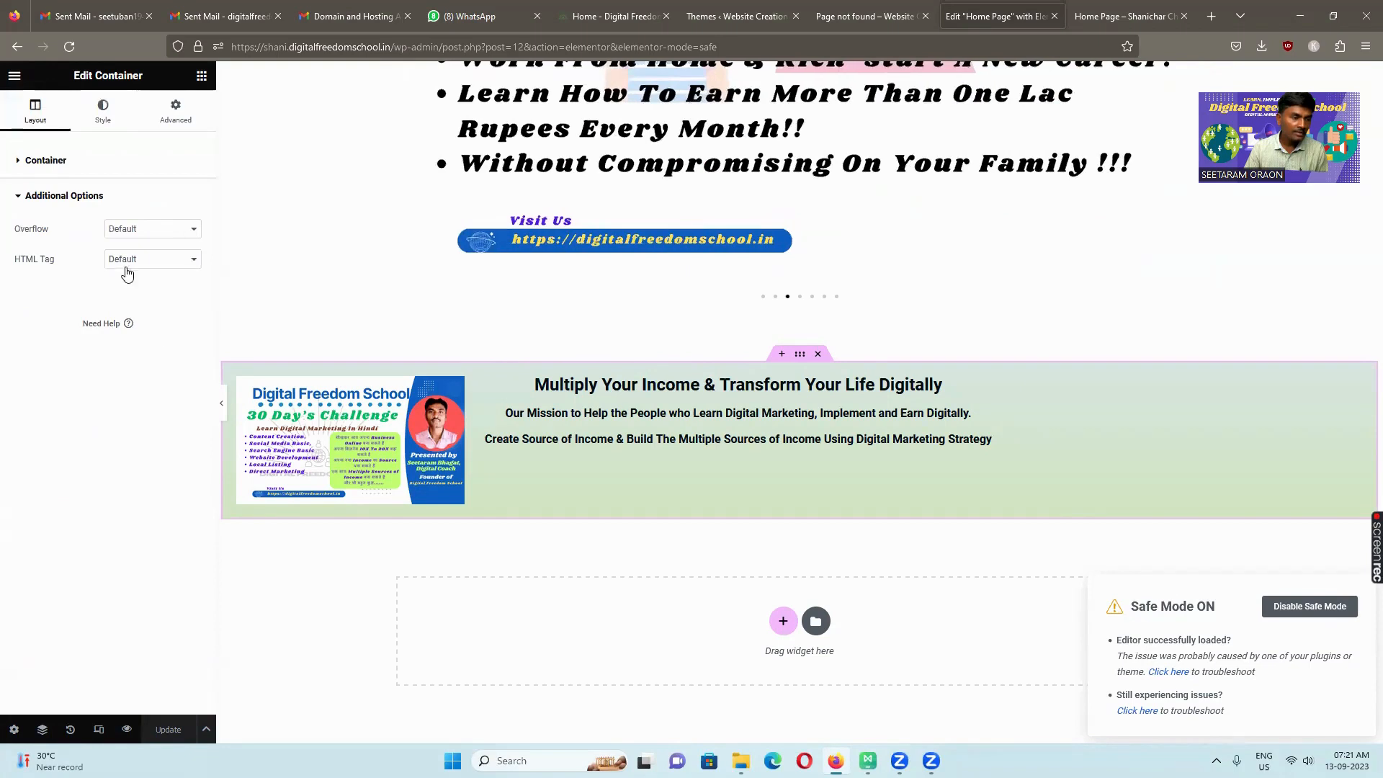
pyautogui.click(105, 115)
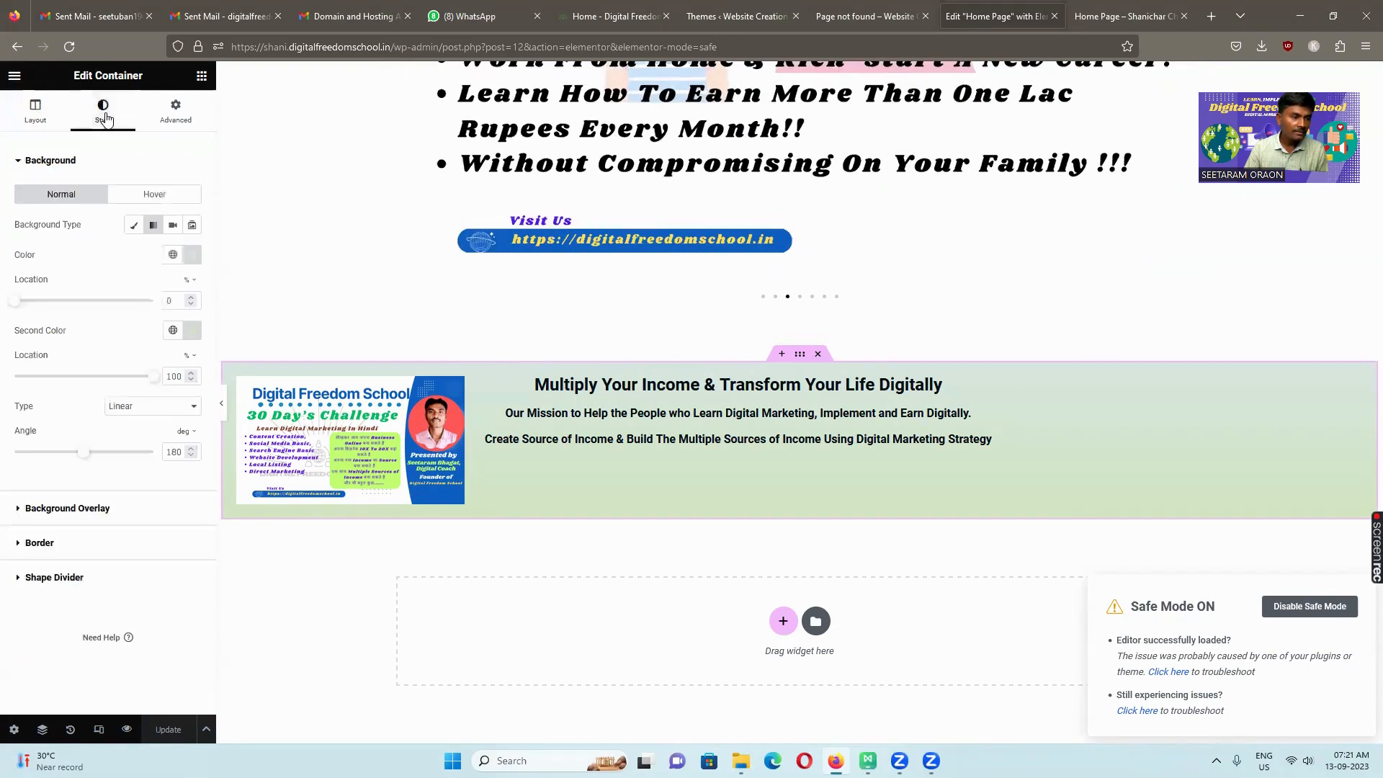
pyautogui.click(56, 547)
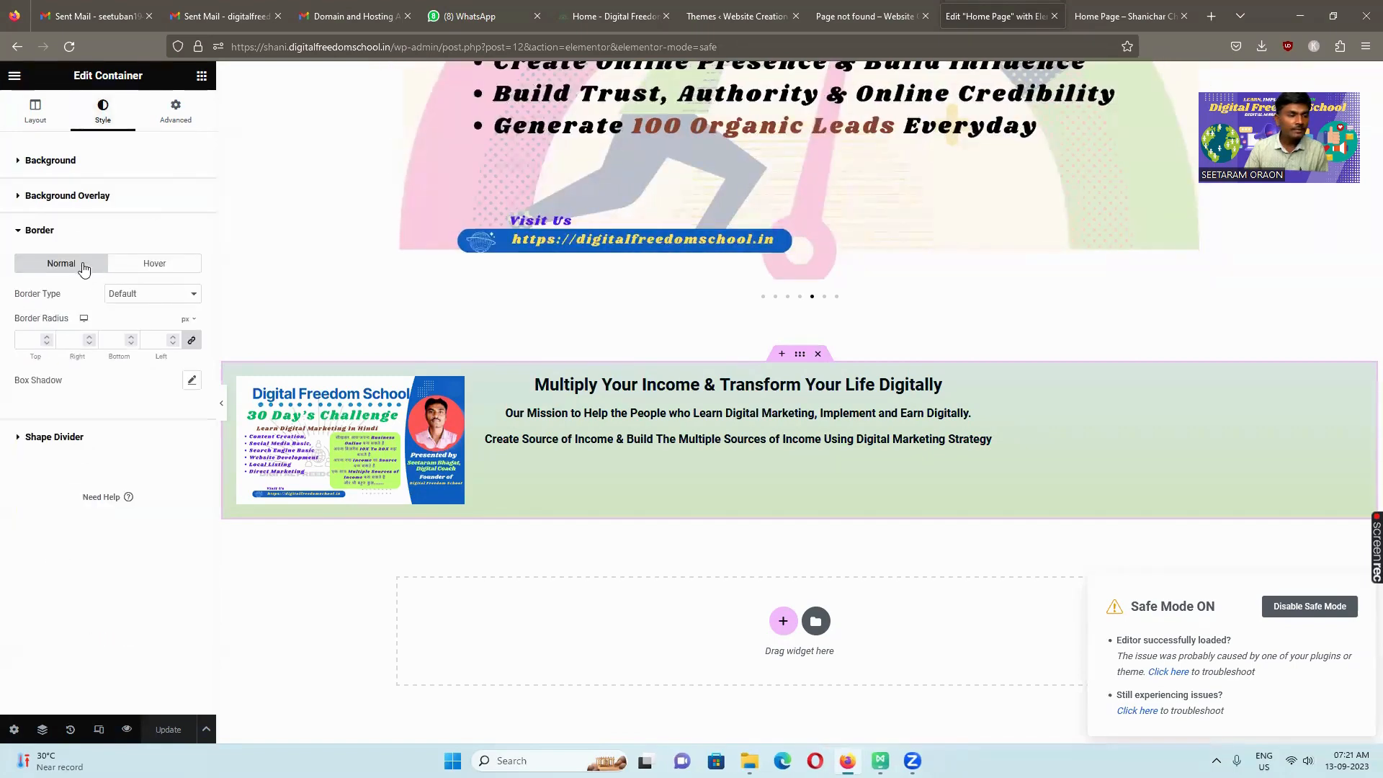
# Check the reference site's matching section, and set the section container's gradient type to Radial with the position Center Center
pyautogui.click(596, 26)
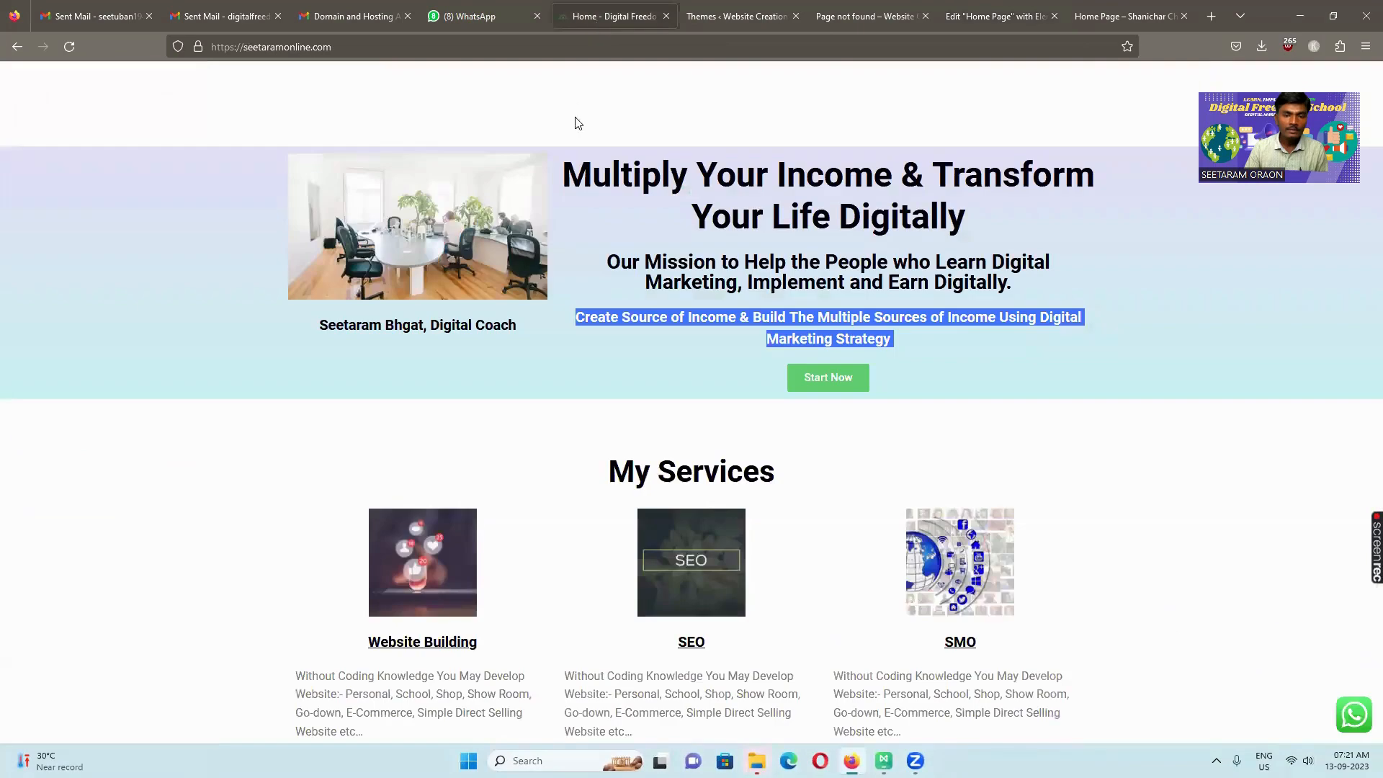
pyautogui.scroll(3, 570, 224)
pyautogui.scroll(-2, 548, 223)
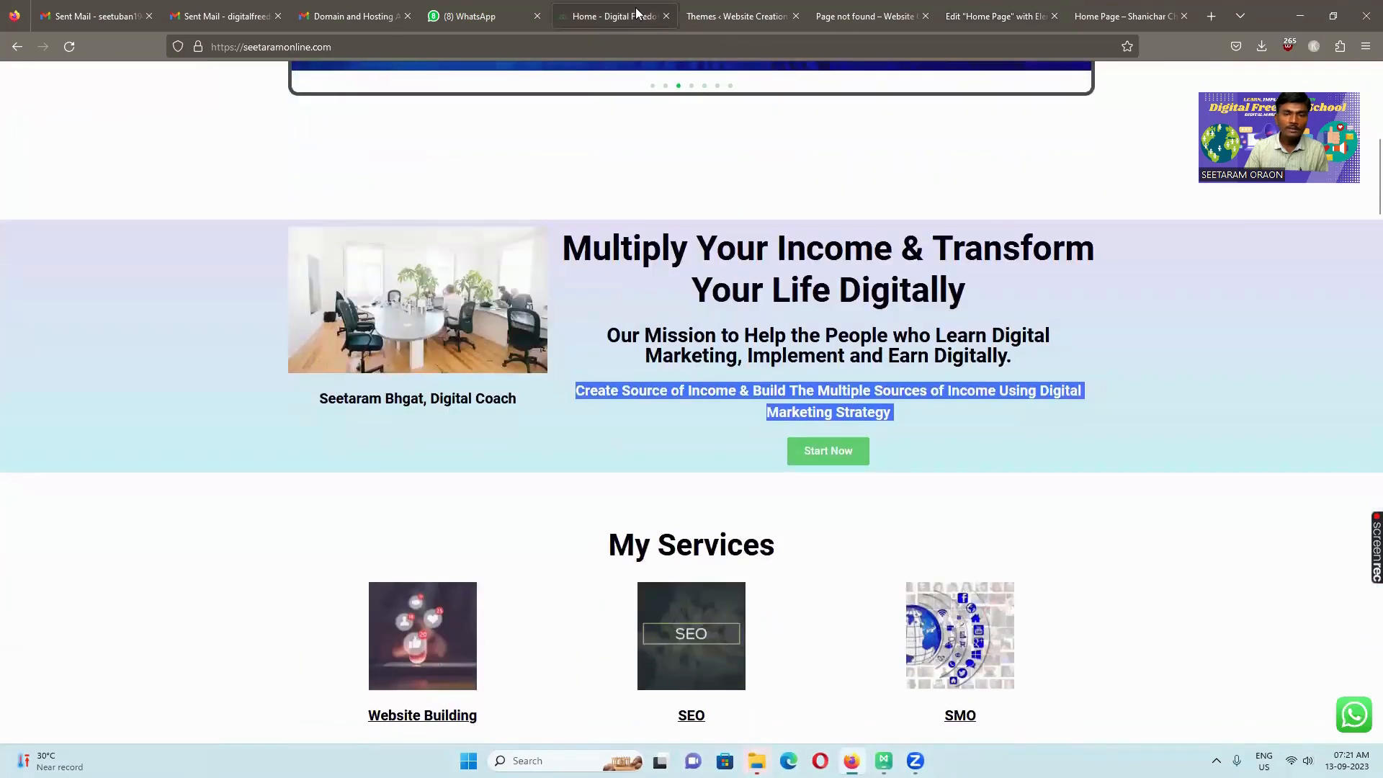
pyautogui.click(994, 16)
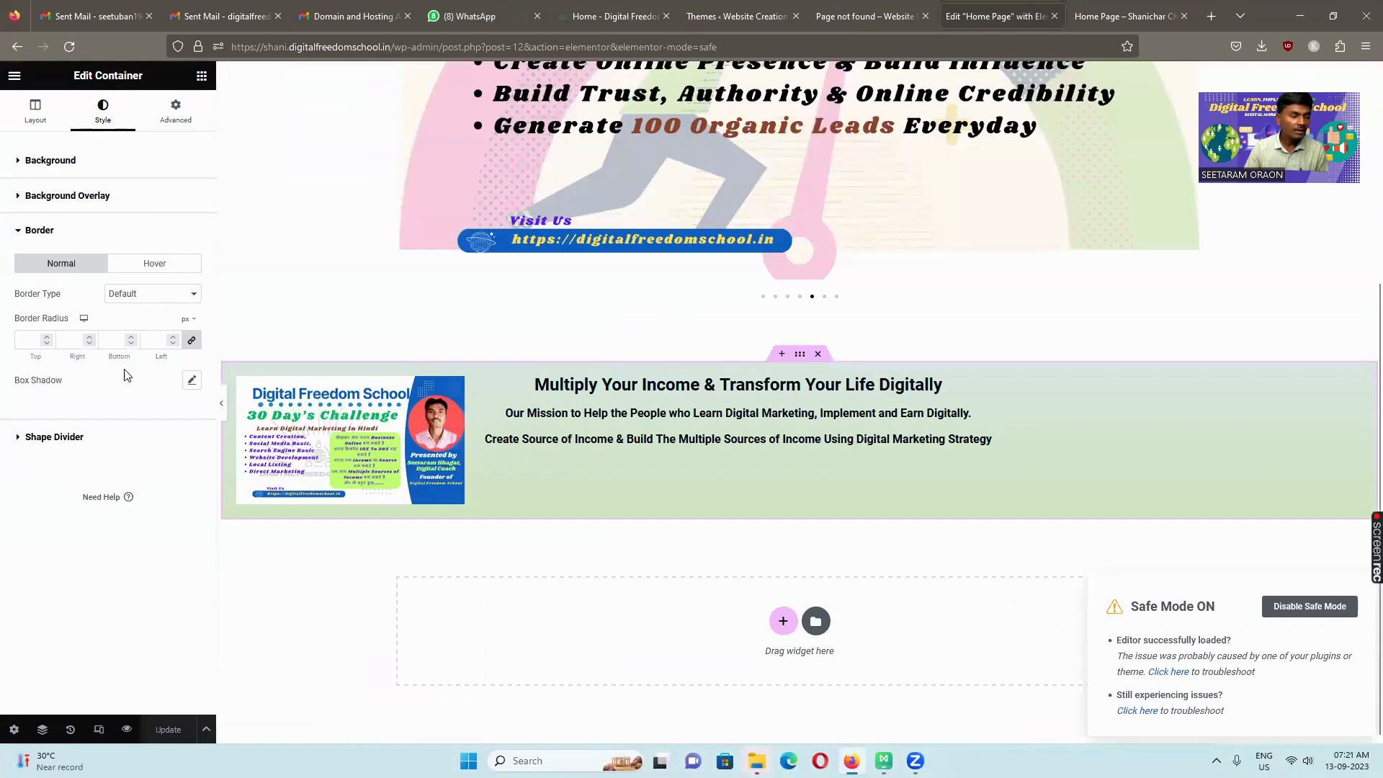
pyautogui.click(73, 201)
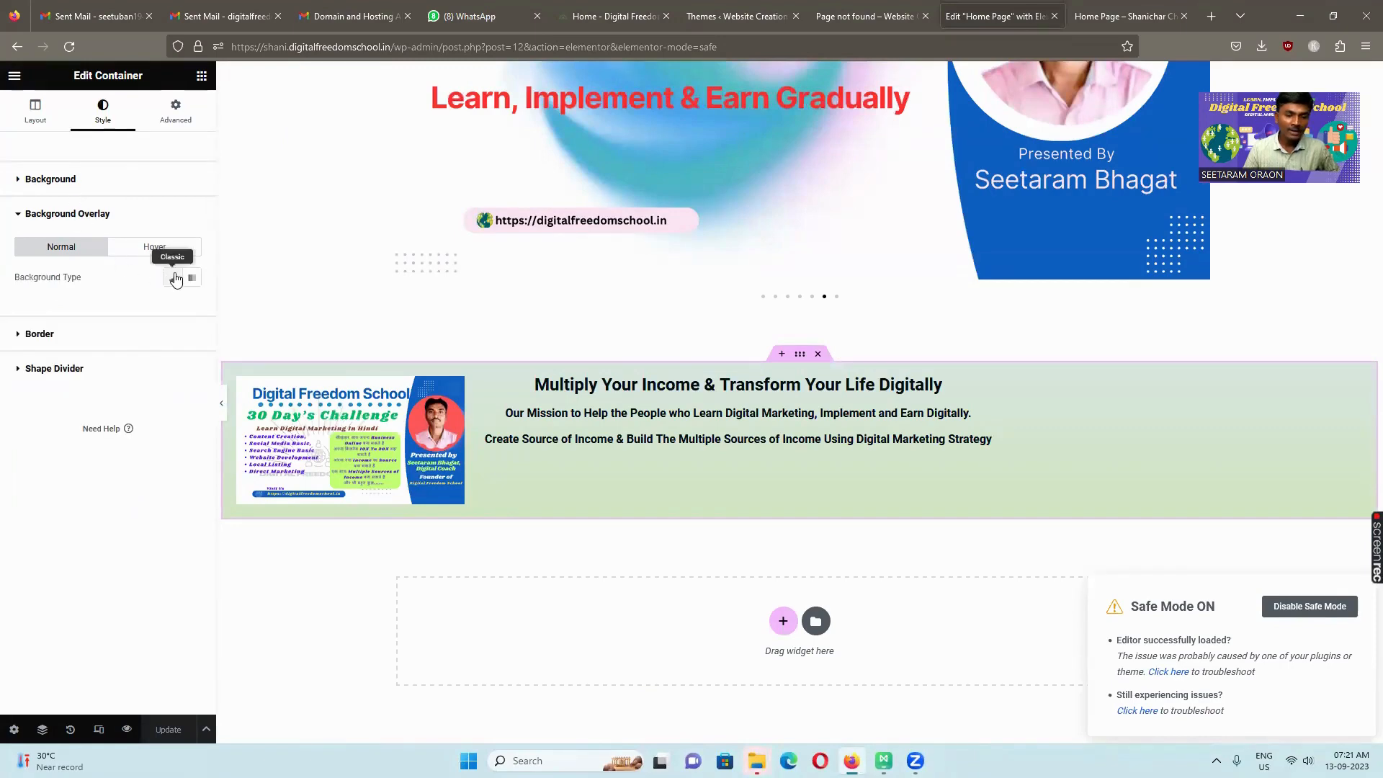
pyautogui.click(67, 180)
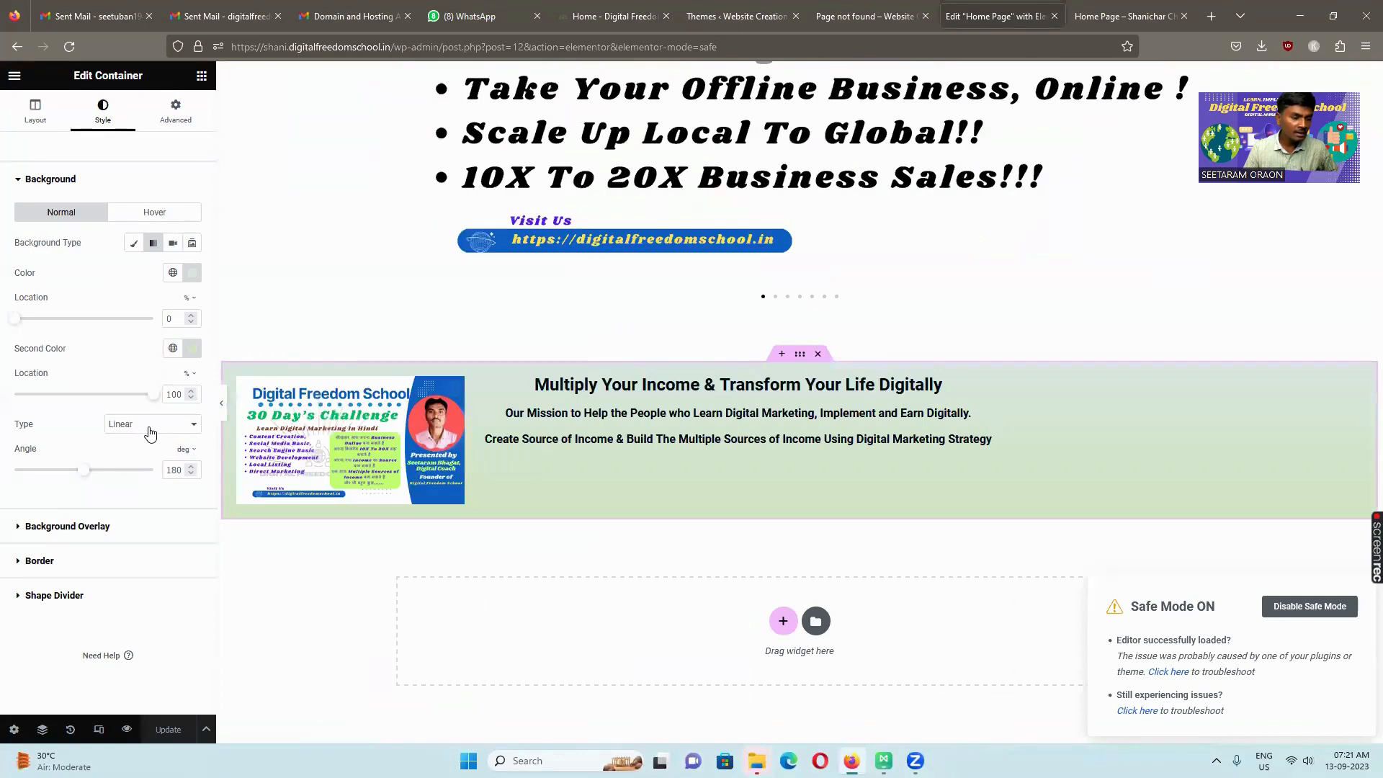
pyautogui.click(150, 429)
pyautogui.click(149, 464)
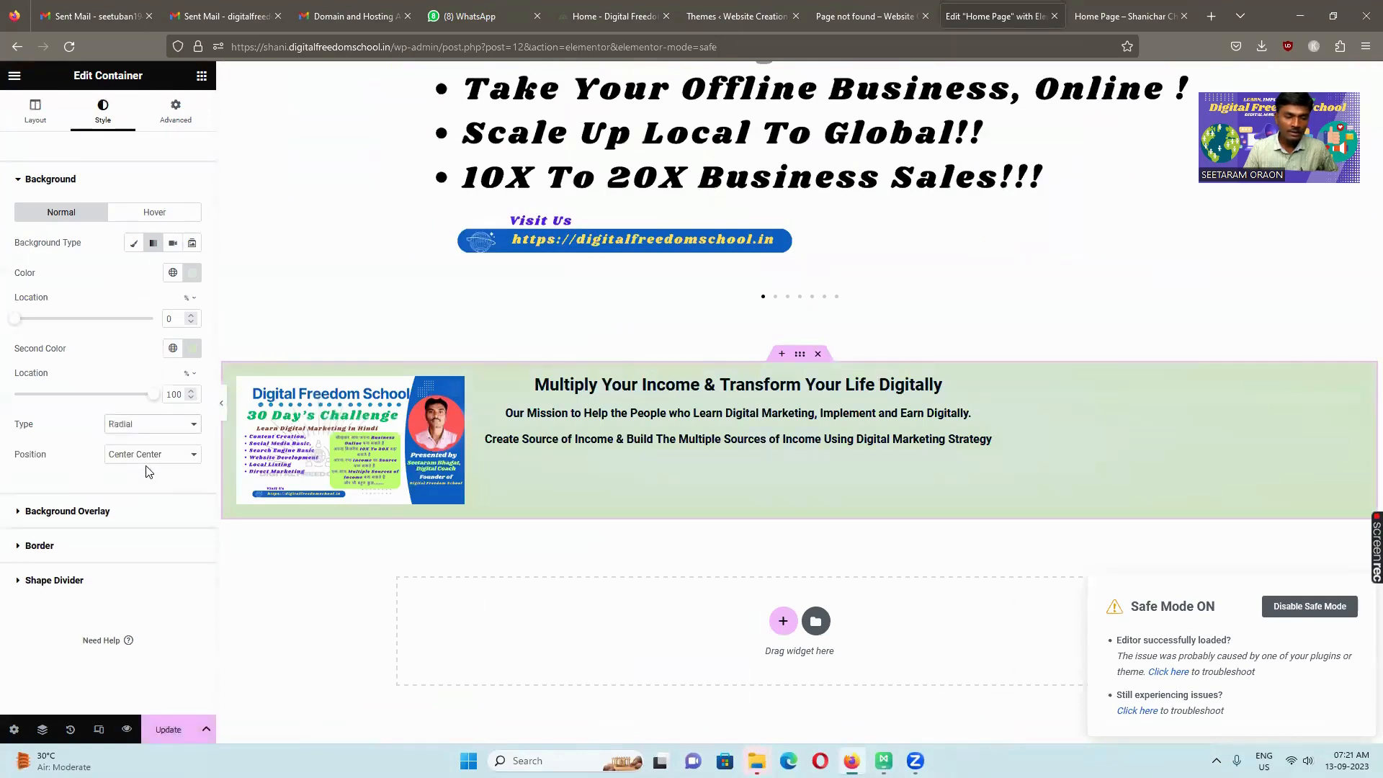
pyautogui.click(184, 455)
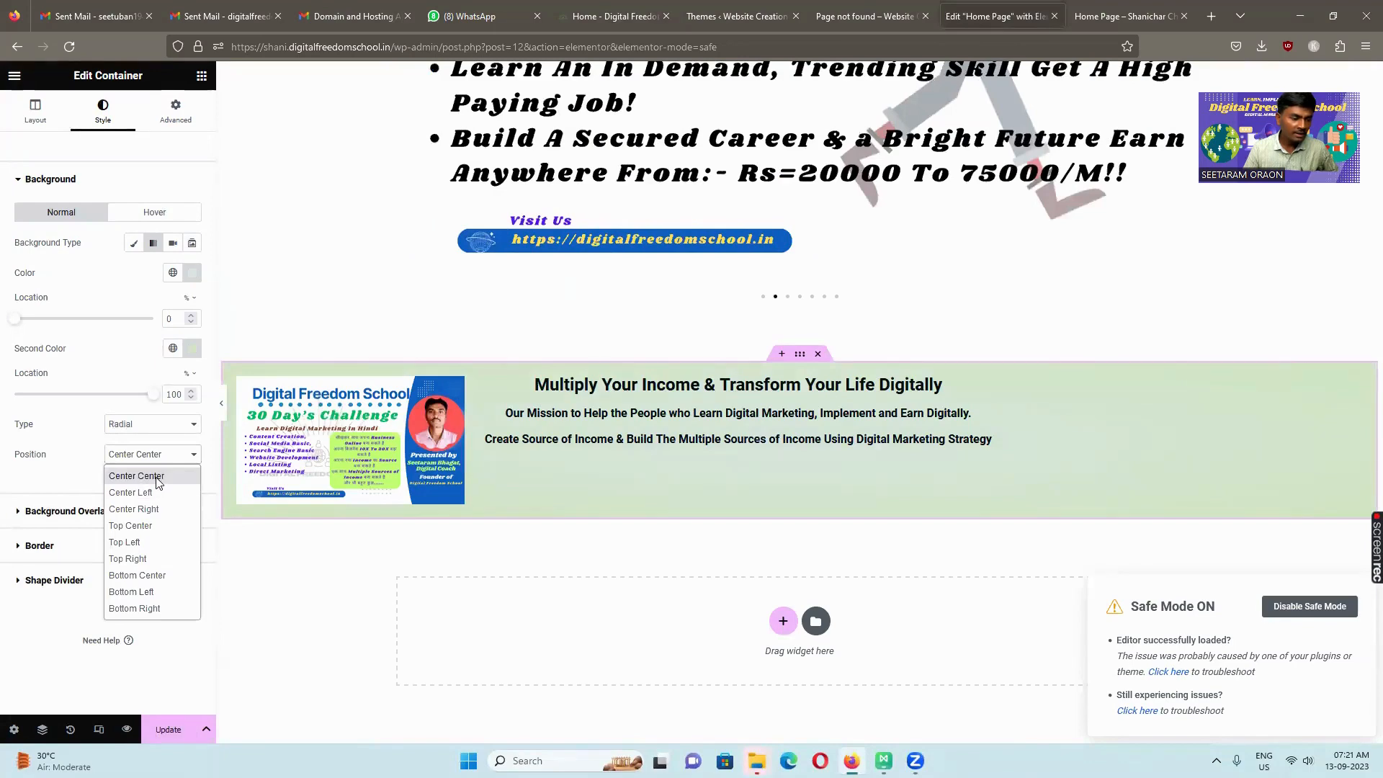
pyautogui.click(157, 478)
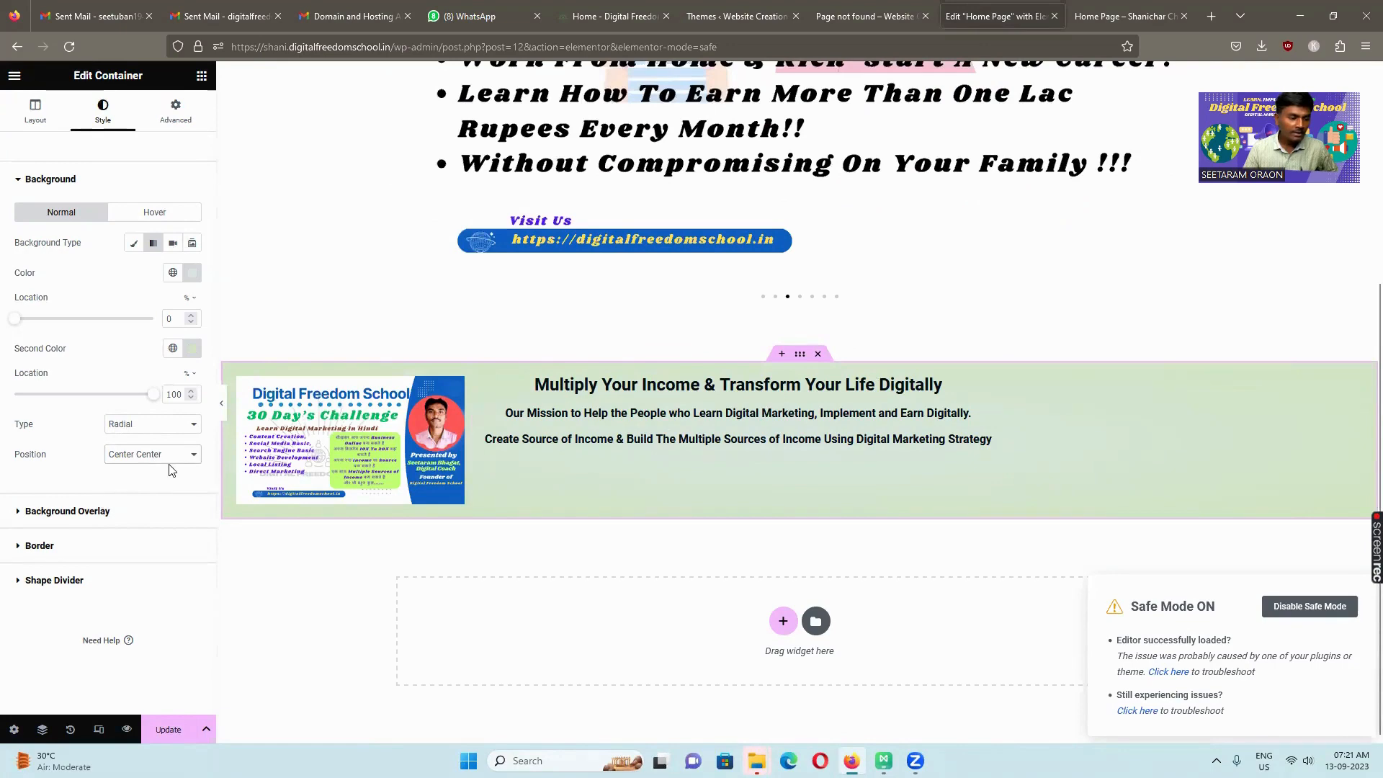
# Widen the inner container holding the headings and text to about 75.6% of the section
pyautogui.click(929, 446)
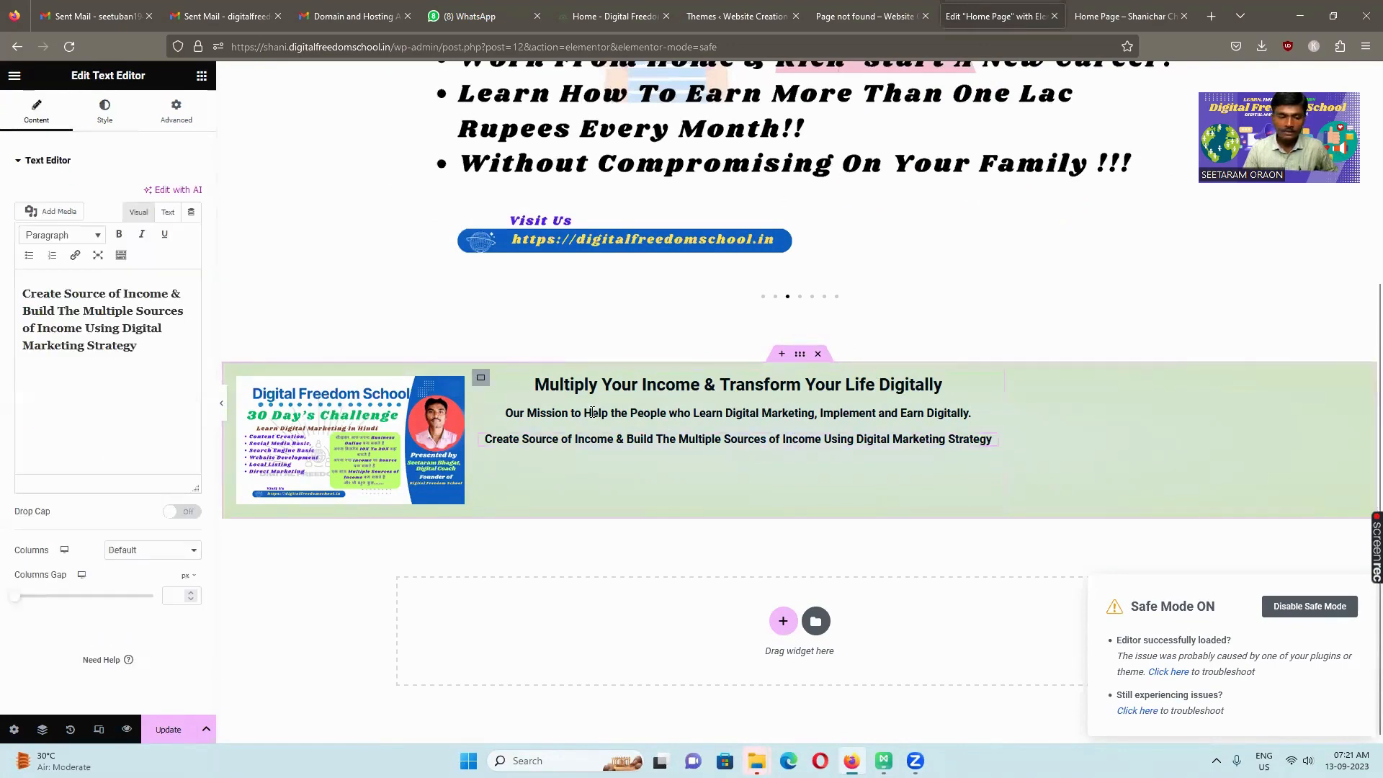
pyautogui.click(799, 354)
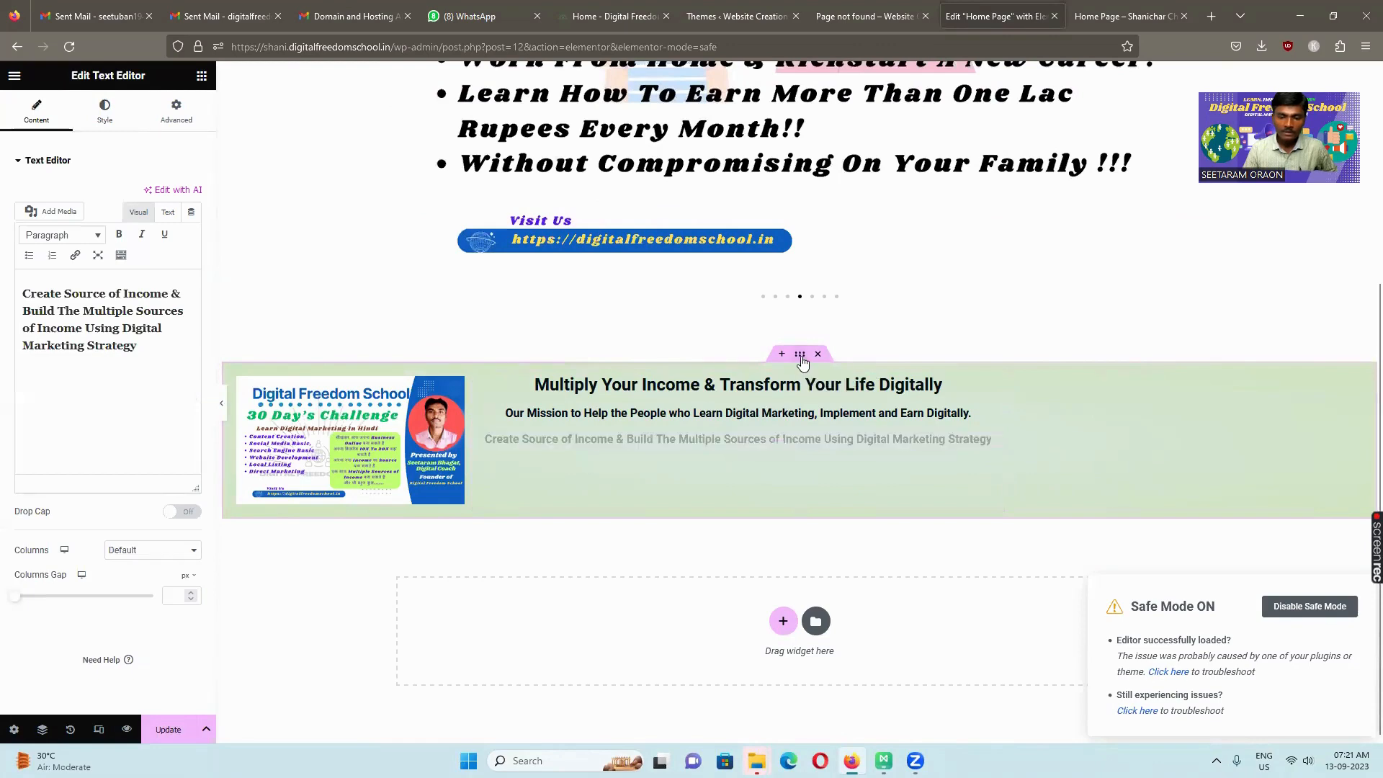
pyautogui.click(974, 413)
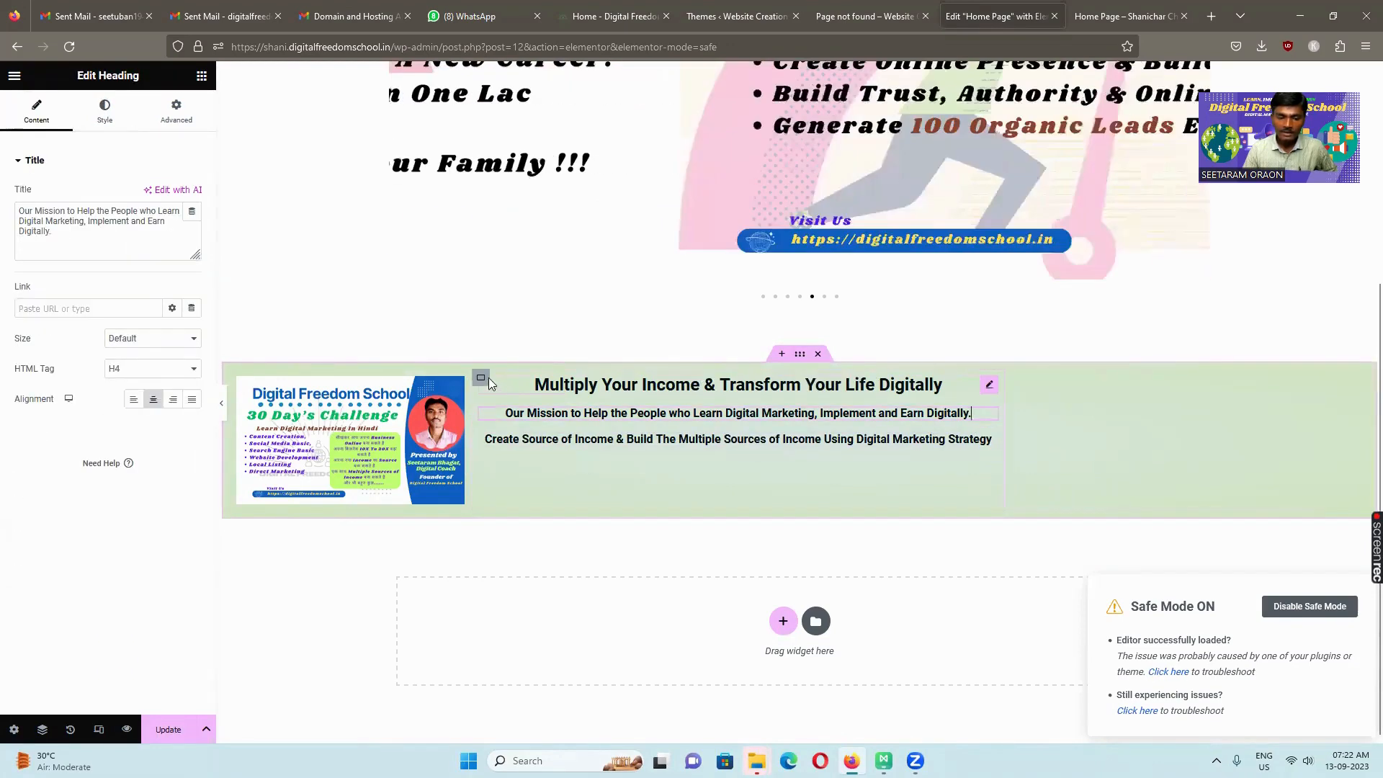
pyautogui.click(481, 379)
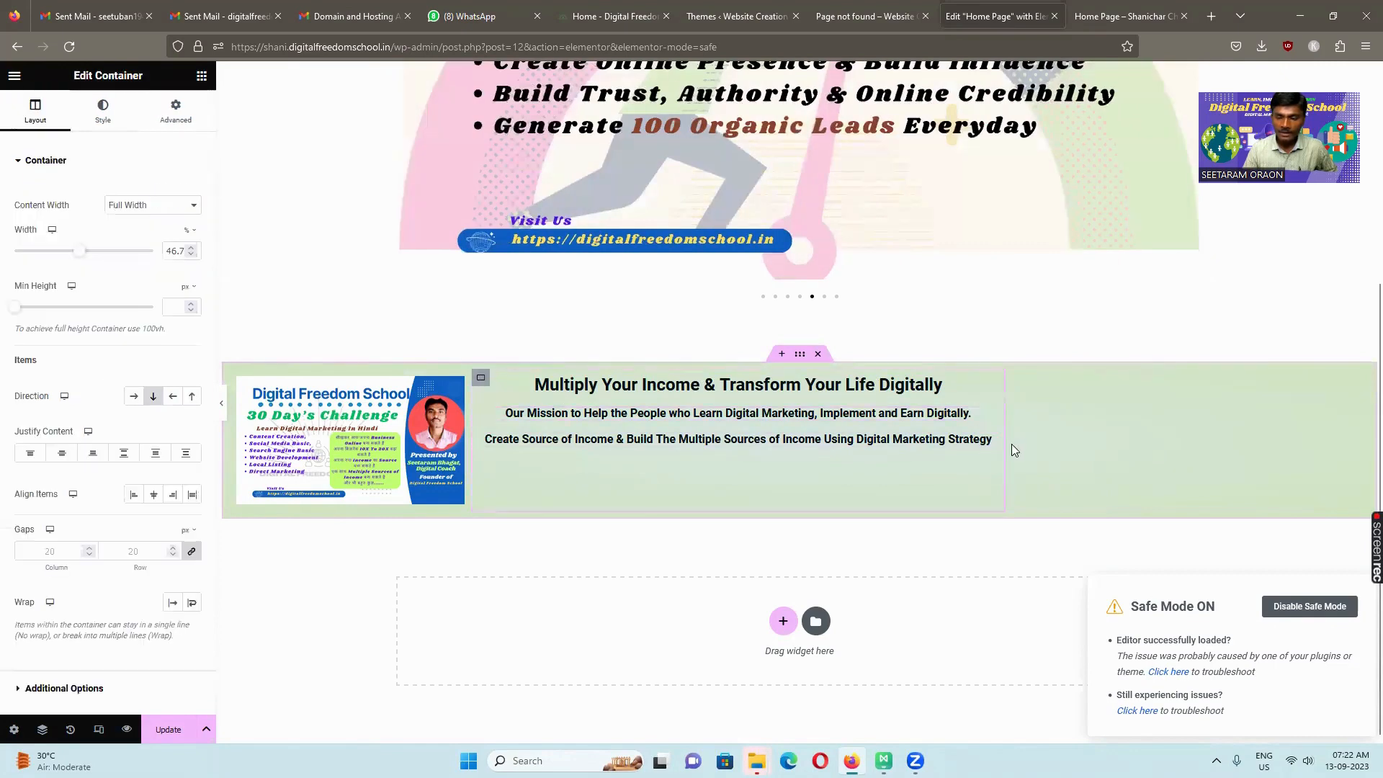
pyautogui.moveTo(1004, 444); pyautogui.dragTo(1333, 444)
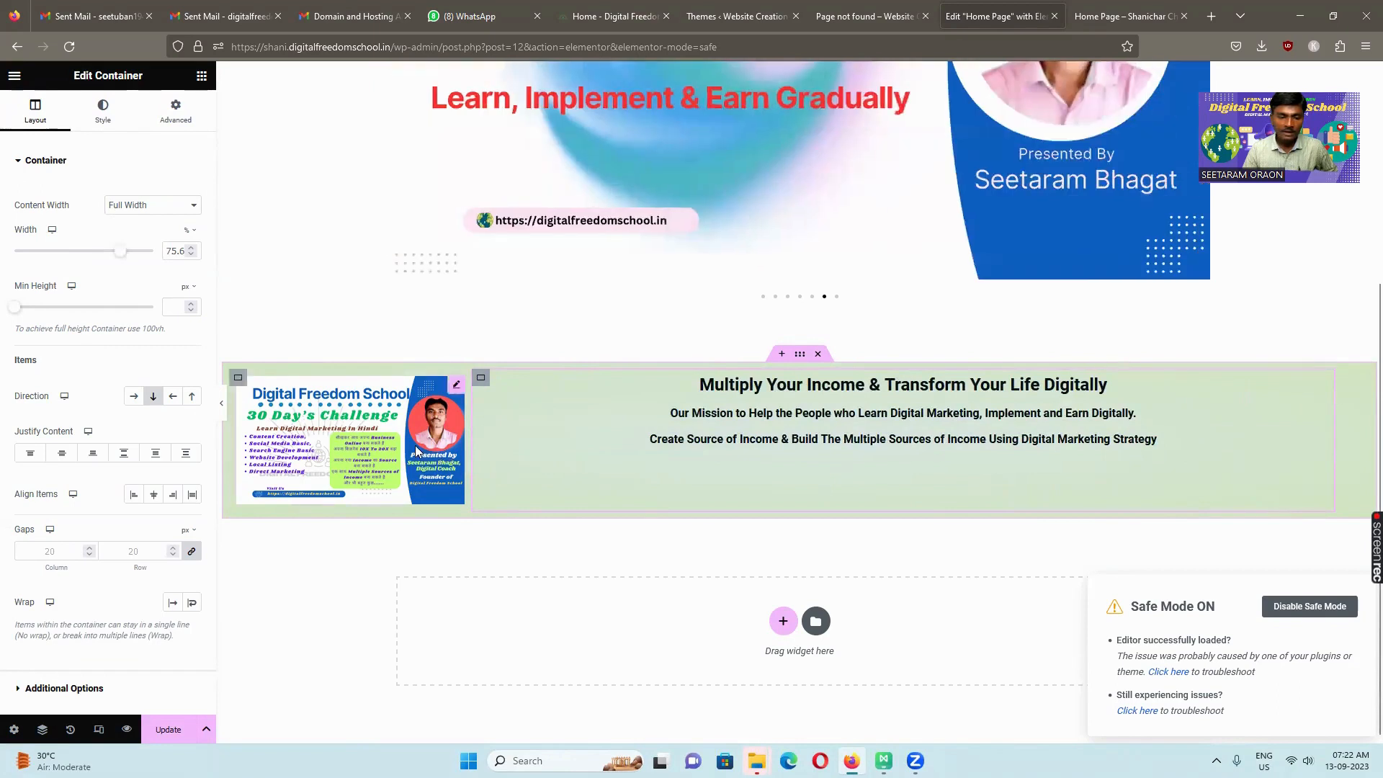
pyautogui.click(461, 442)
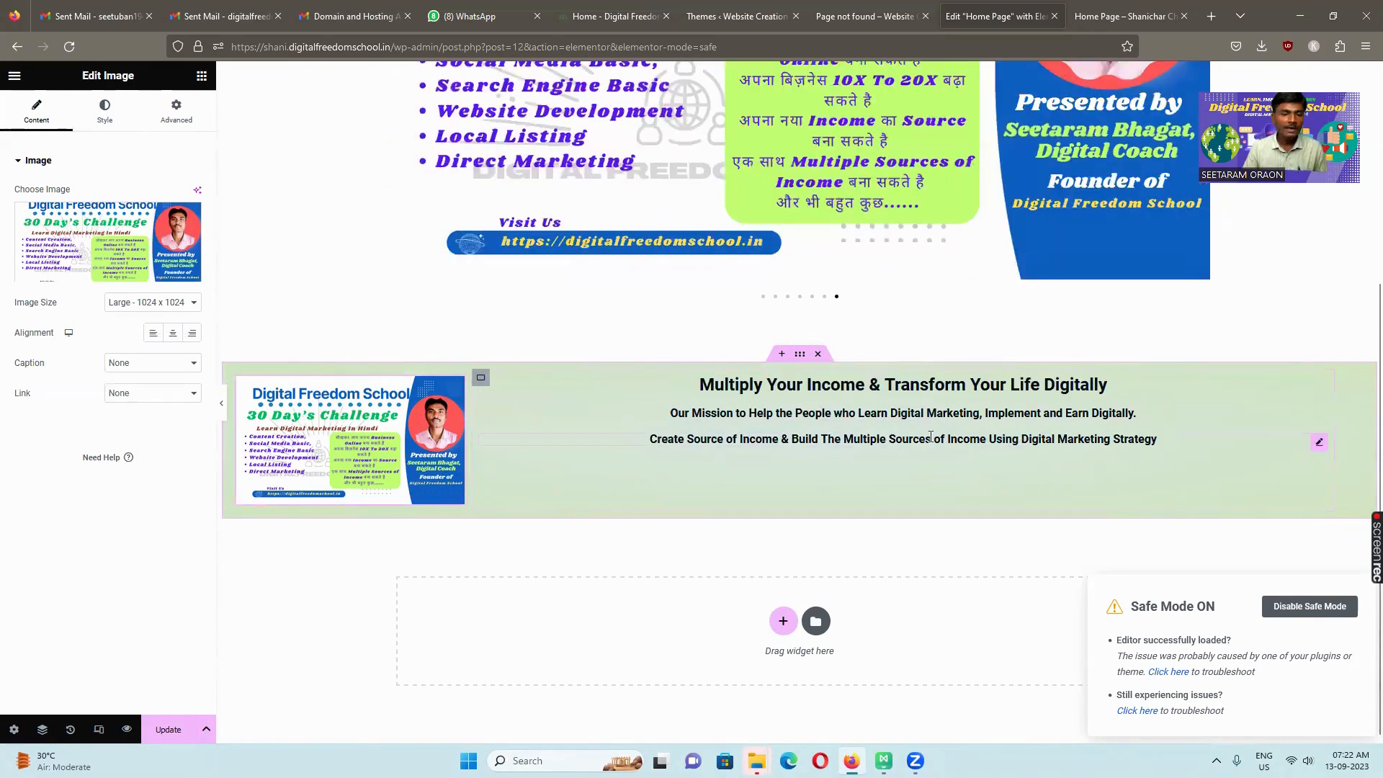
# Add a Button widget below the "Create Source of Income" text and align it to the center
pyautogui.click(202, 75)
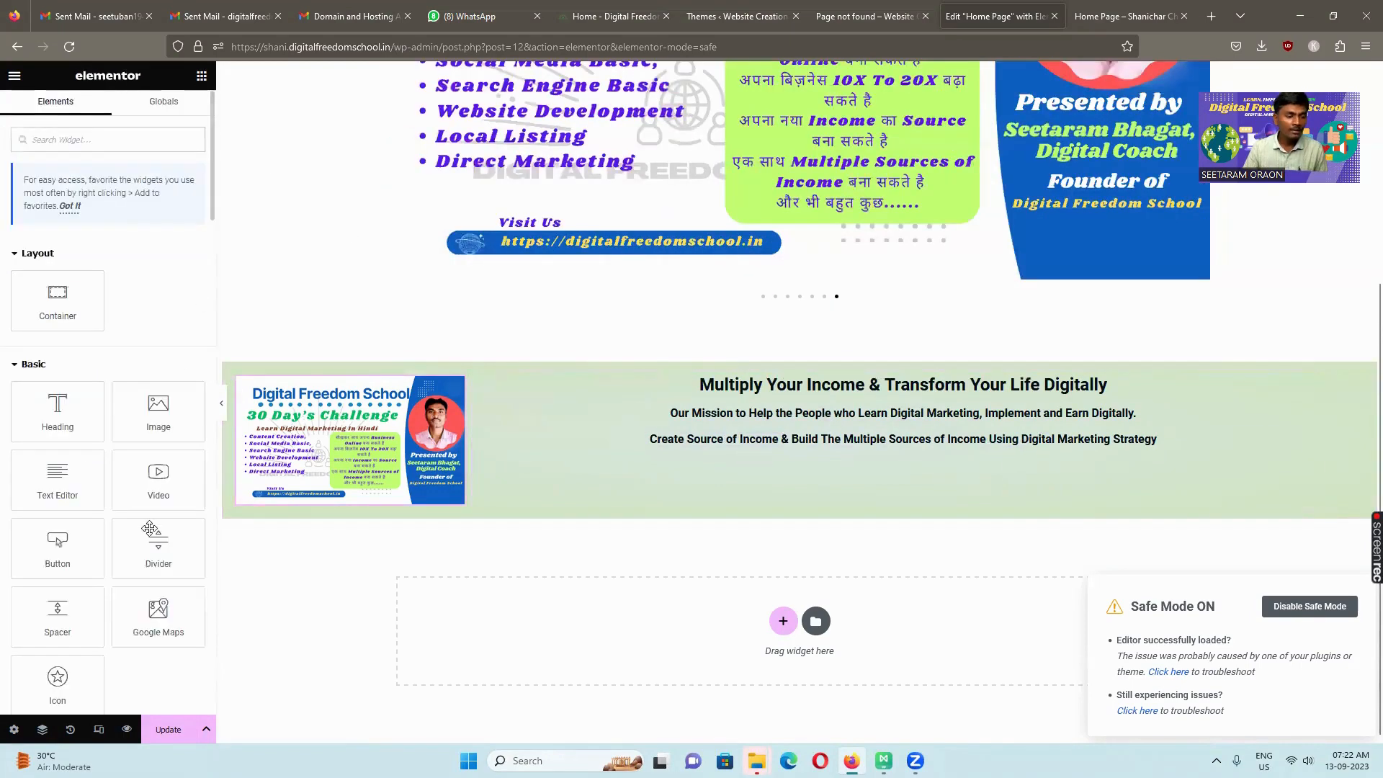
pyautogui.scroll(-3, 160, 513)
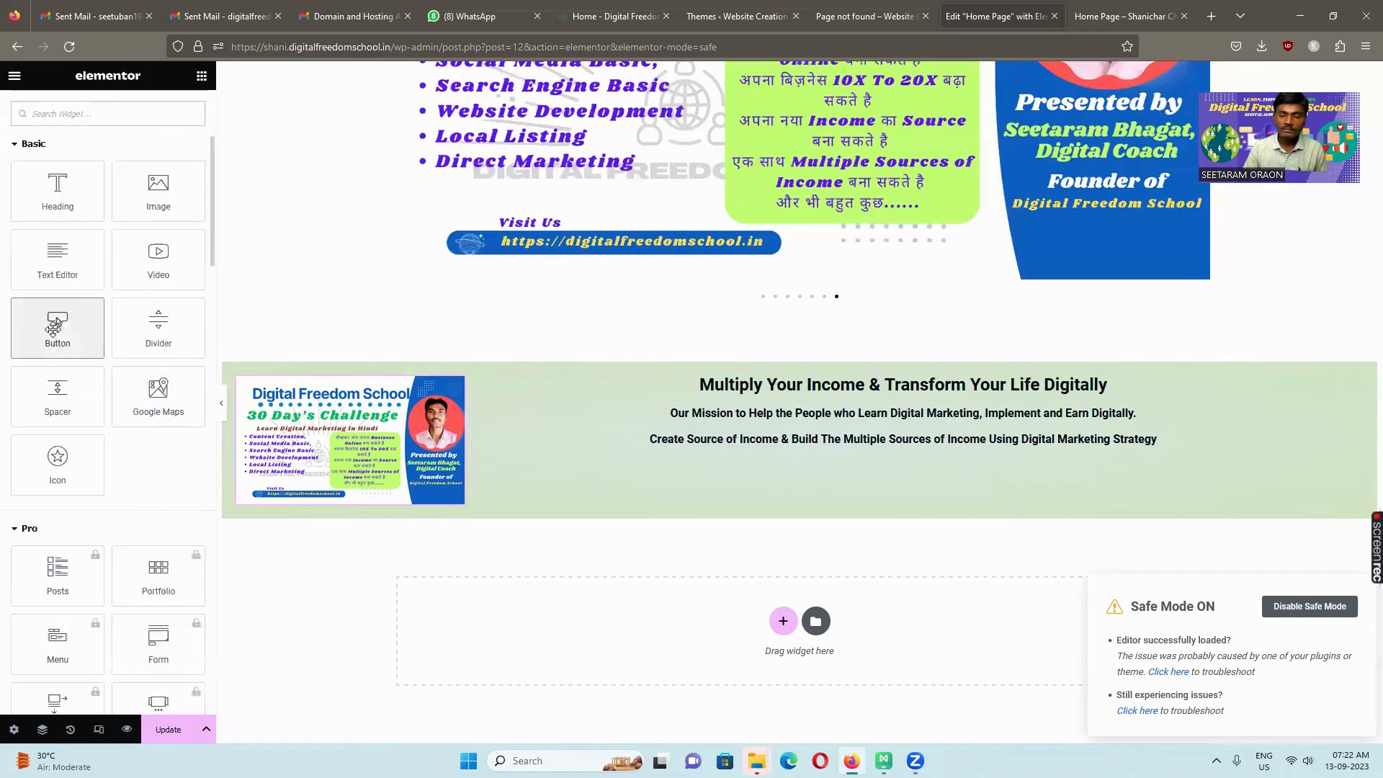
pyautogui.moveTo(58, 324); pyautogui.dragTo(894, 442)
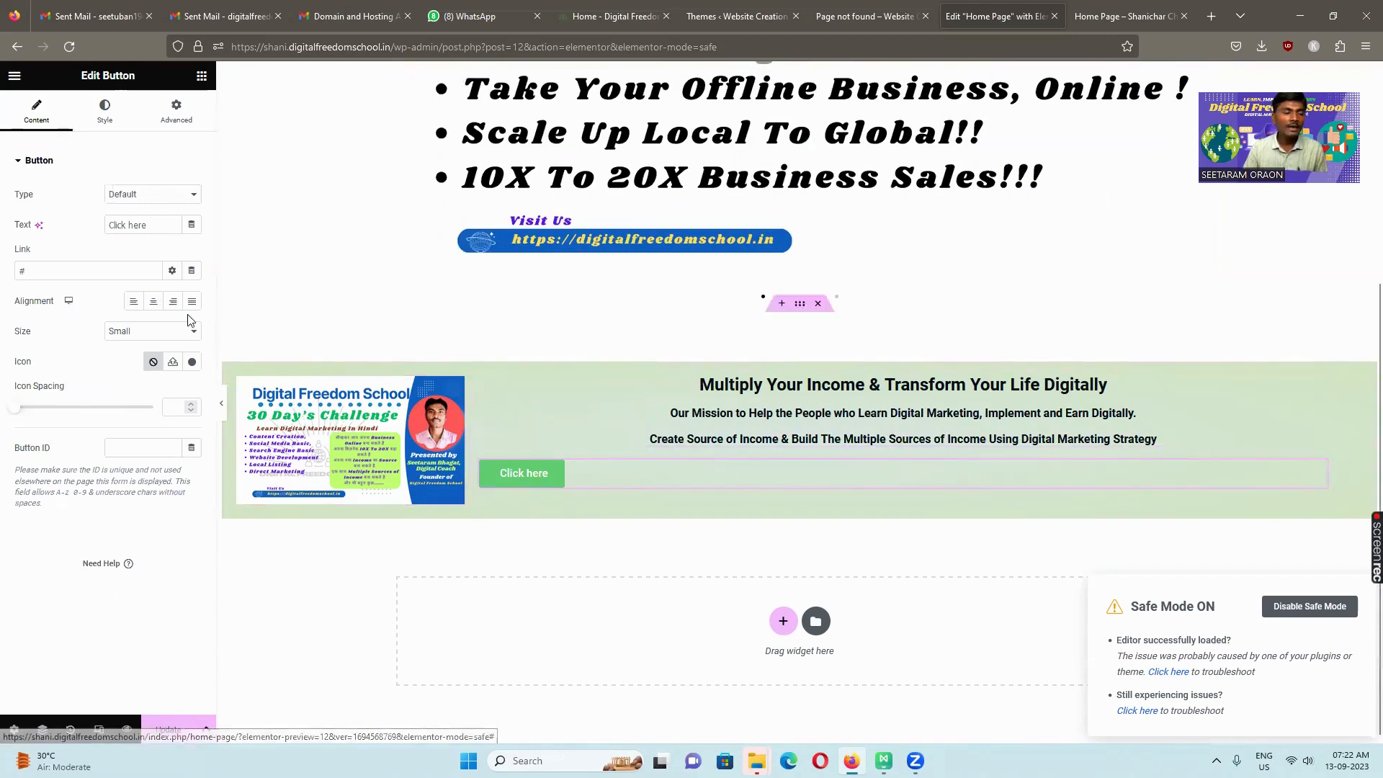
pyautogui.click(154, 305)
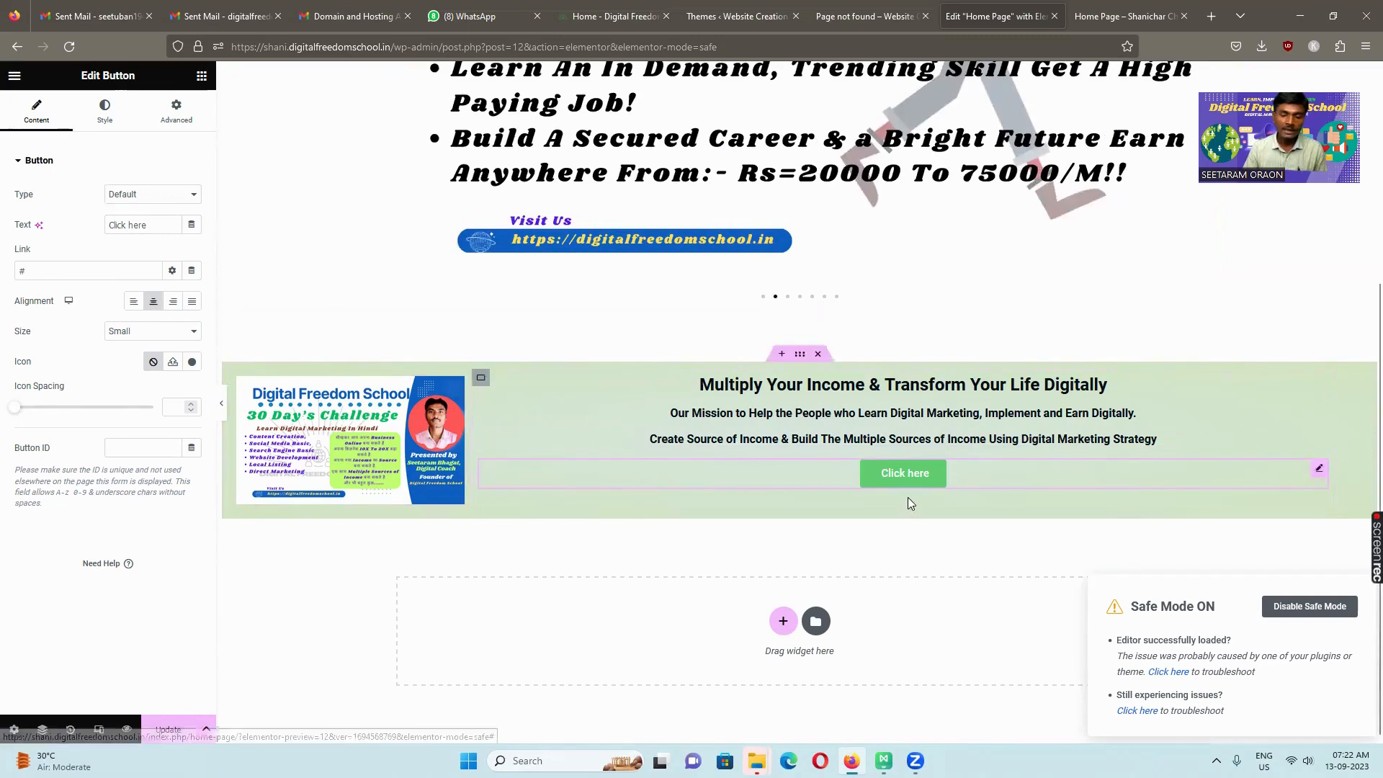
# Check the button label on the reference site and set the new button's text to "Start Now"
pyautogui.click(611, 15)
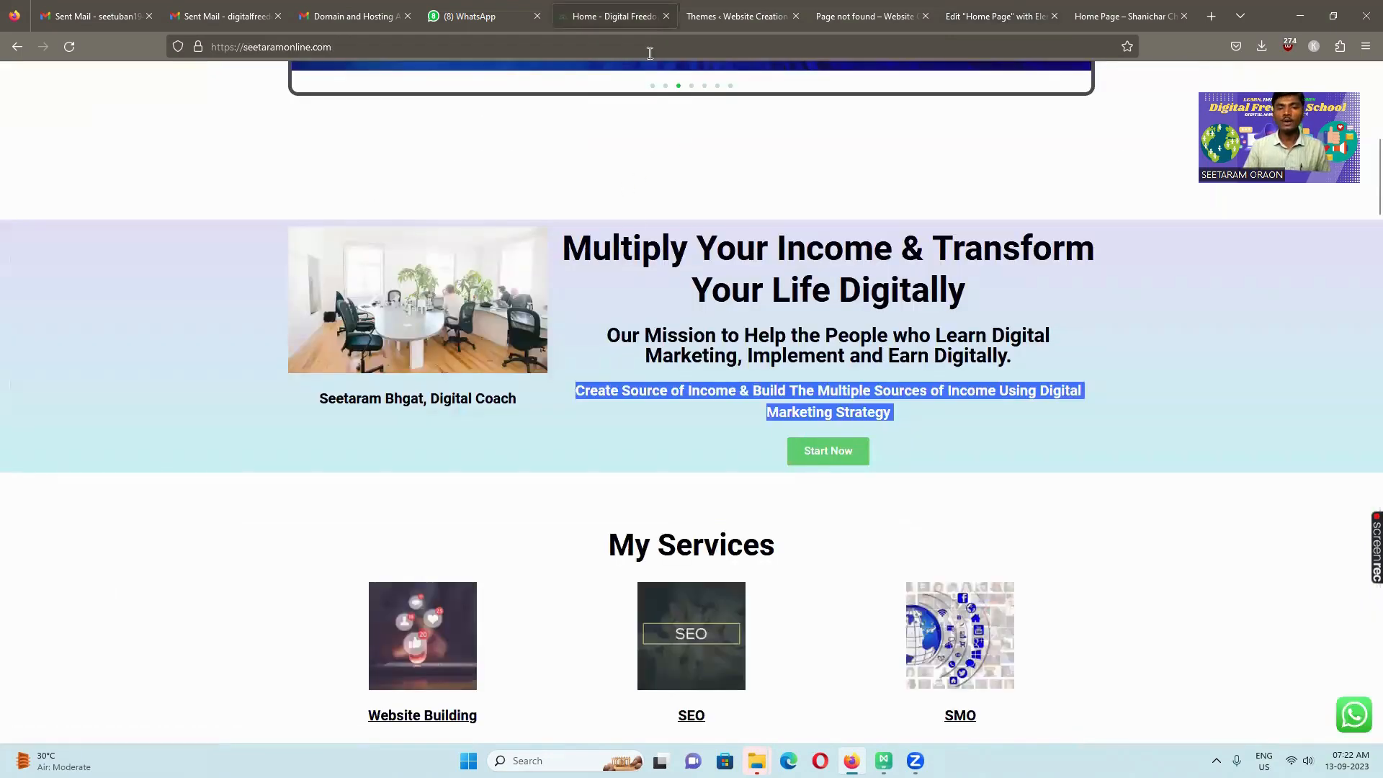
pyautogui.click(998, 16)
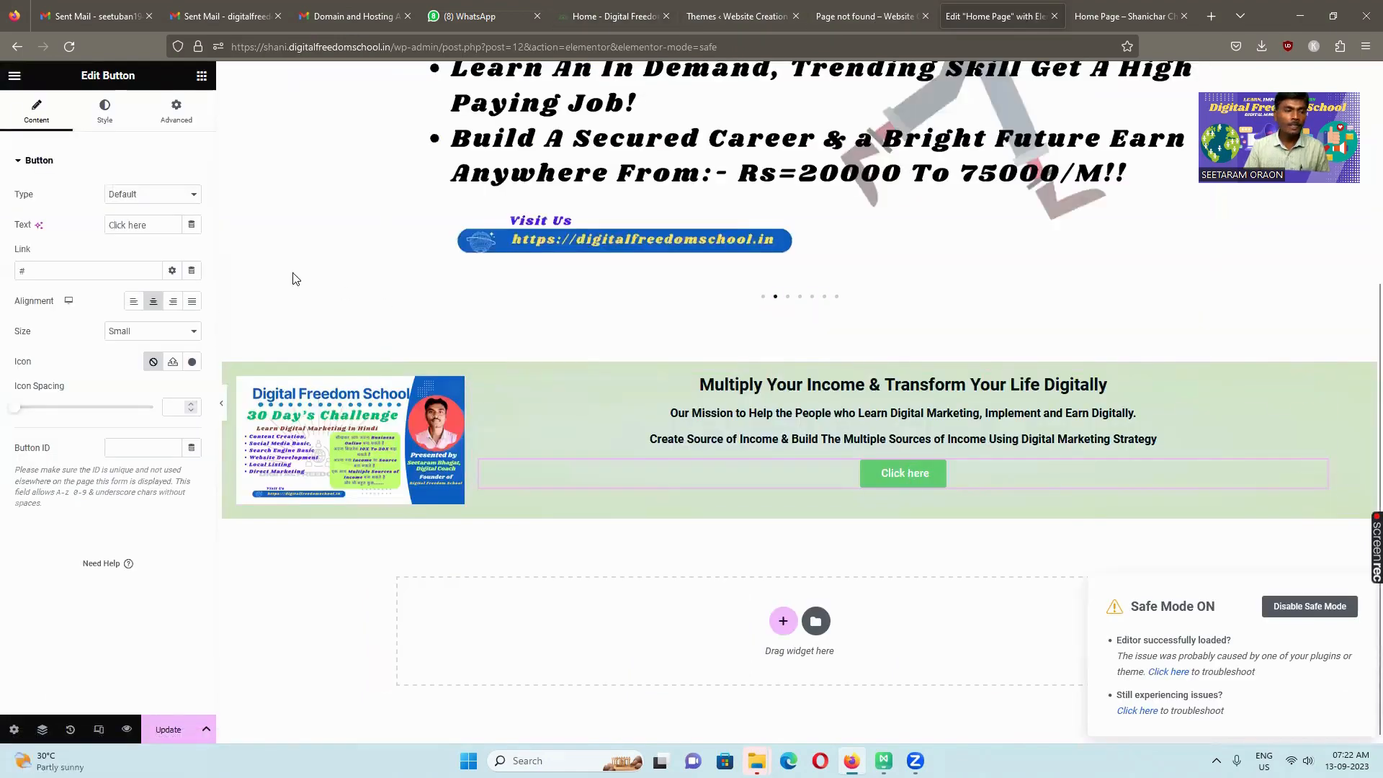
pyautogui.moveTo(154, 225); pyautogui.dragTo(82, 222)
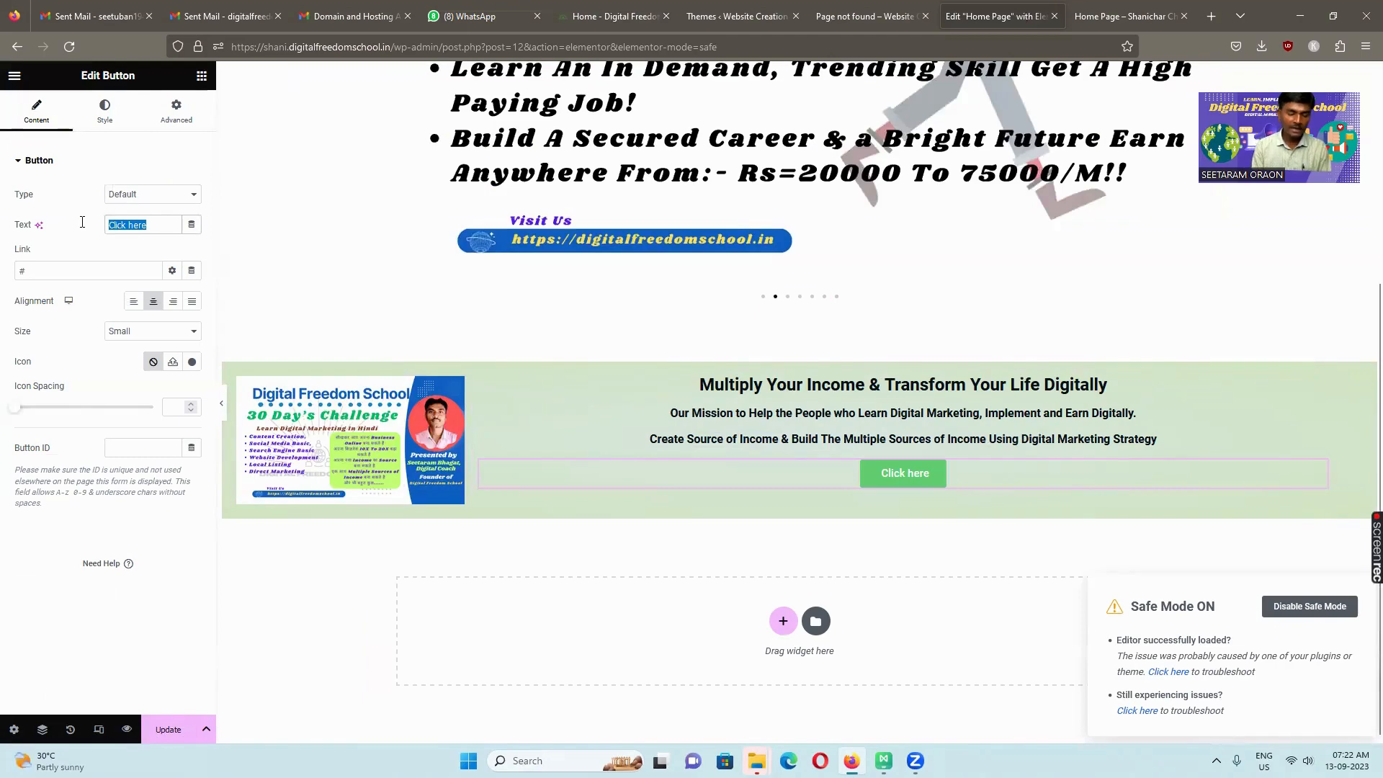
pyautogui.write('Start')
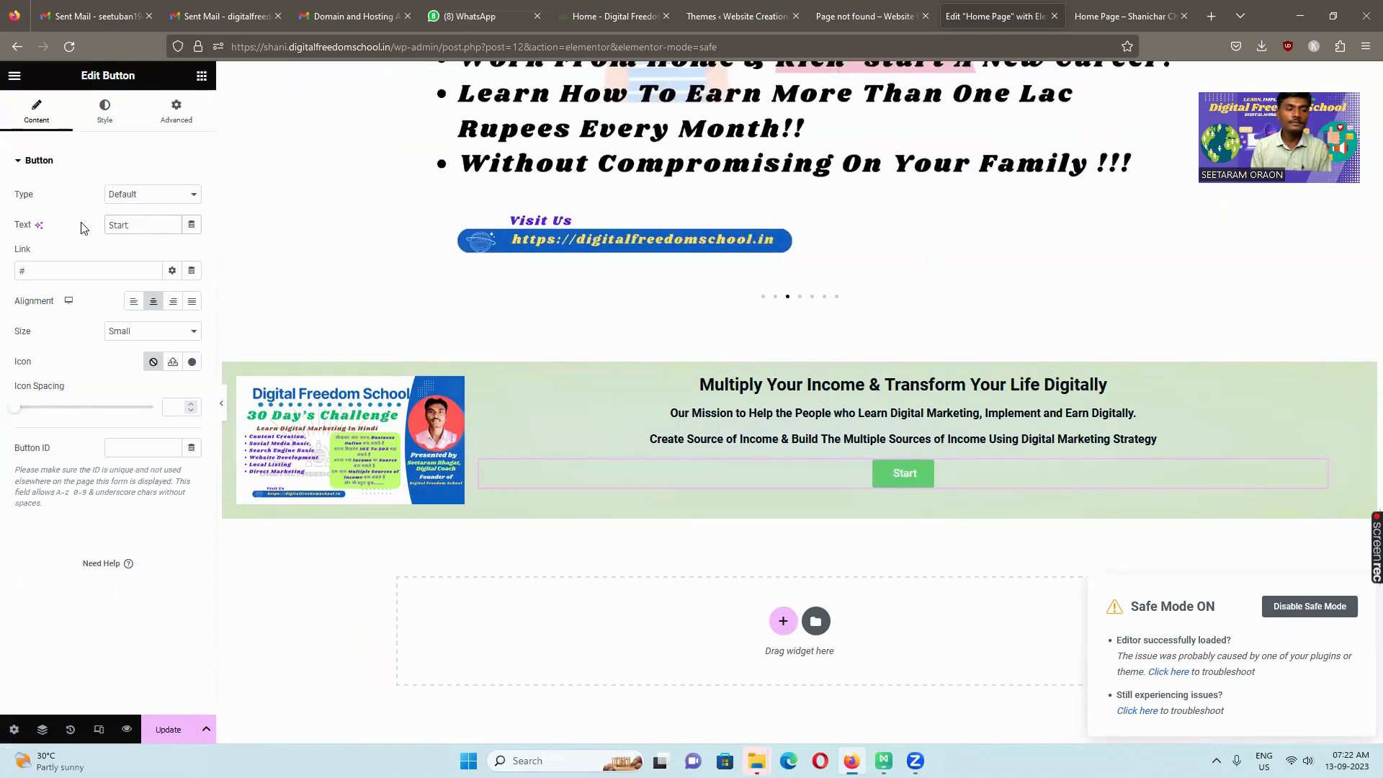
pyautogui.write(' Now')
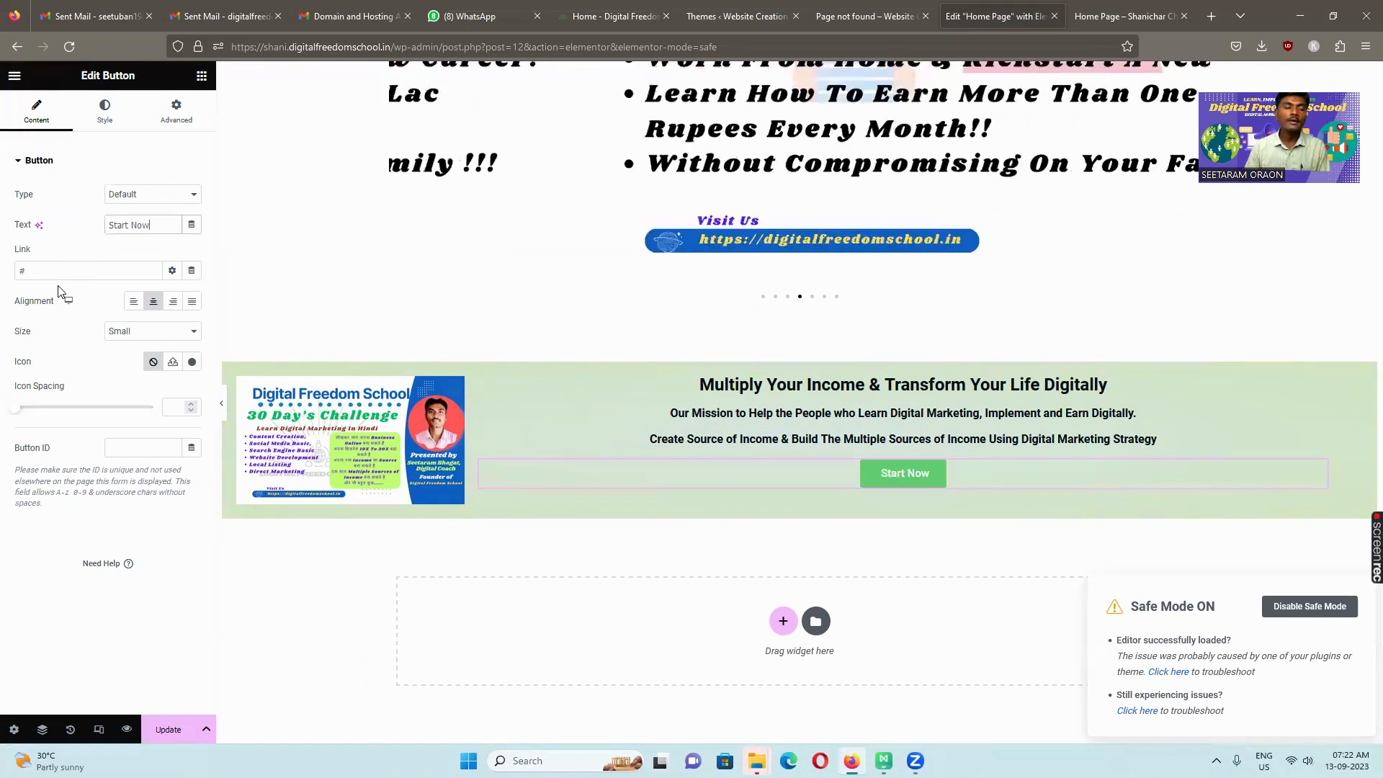
pyautogui.moveTo(49, 272); pyautogui.dragTo(9, 271)
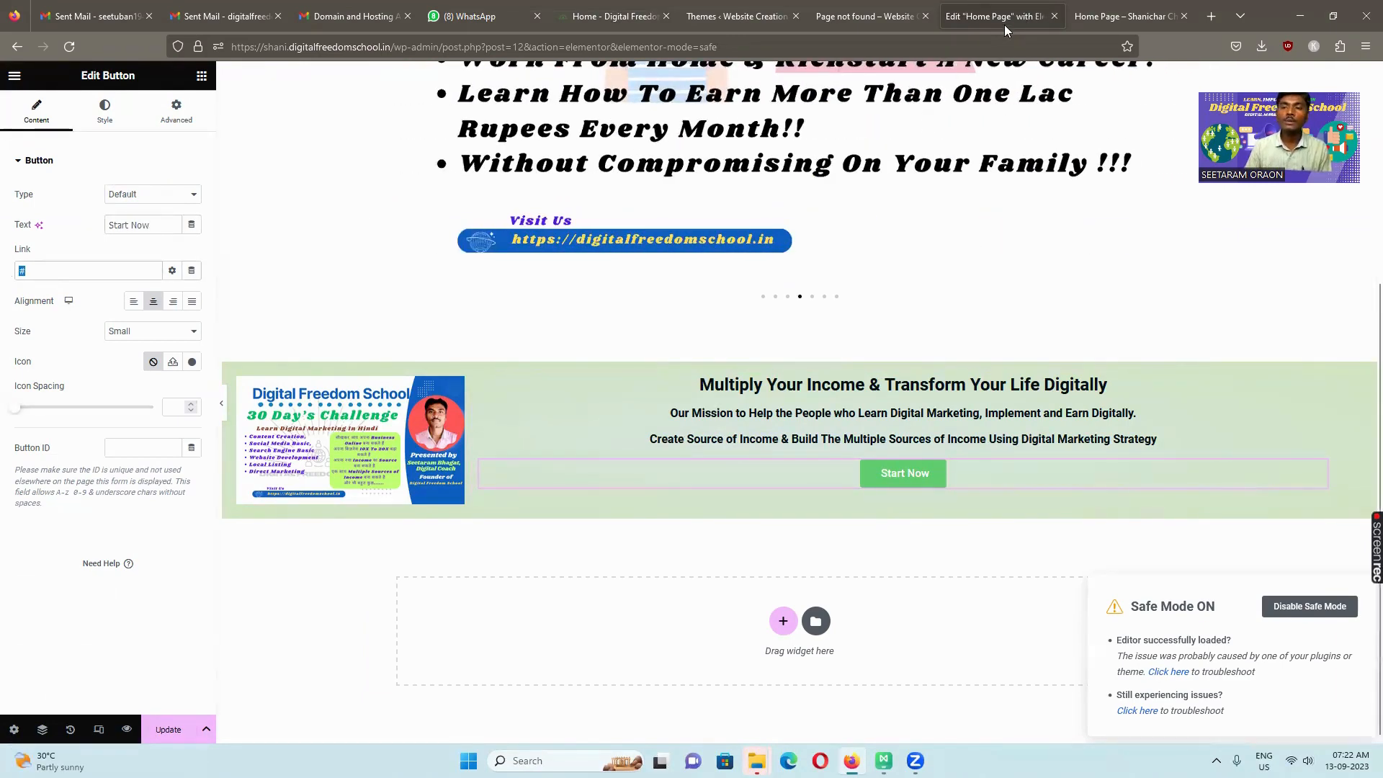
pyautogui.click(465, 16)
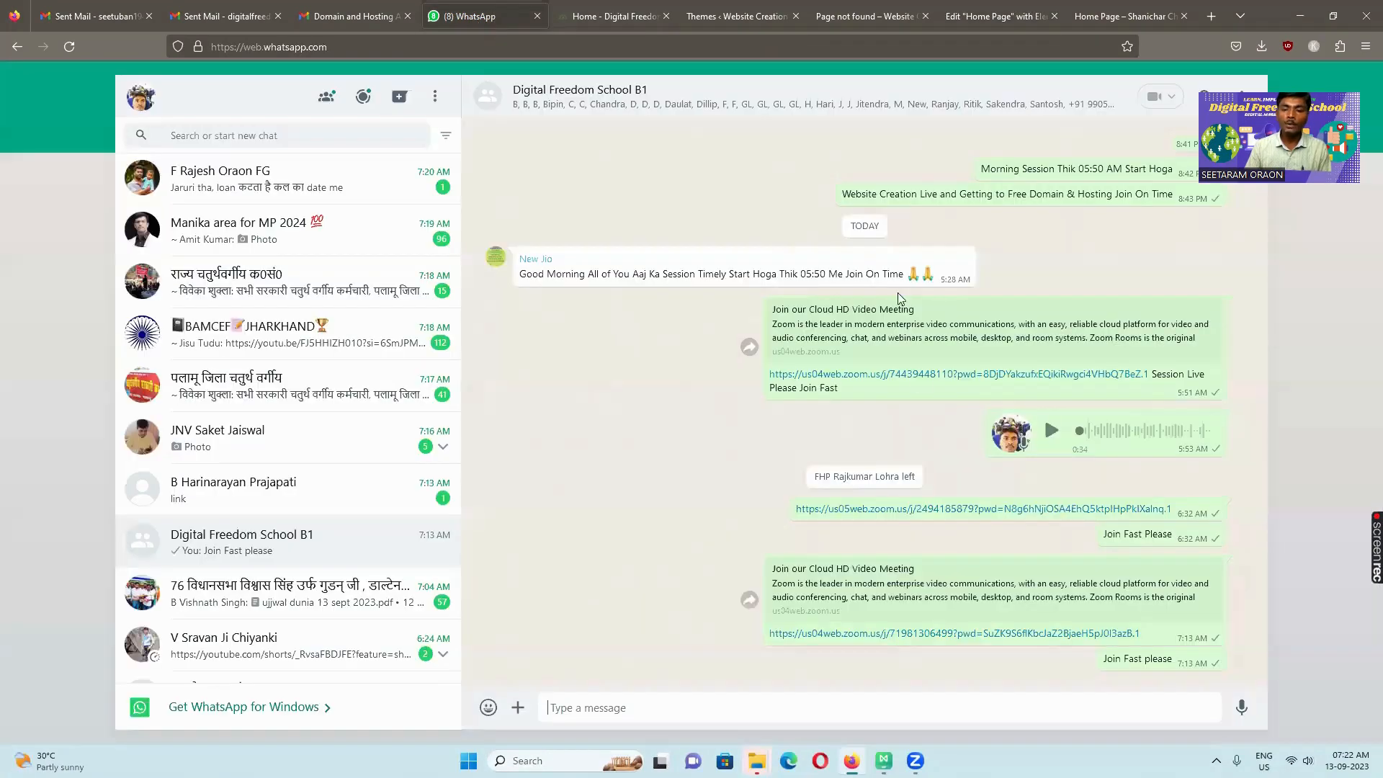
pyautogui.scroll(6, 909, 387)
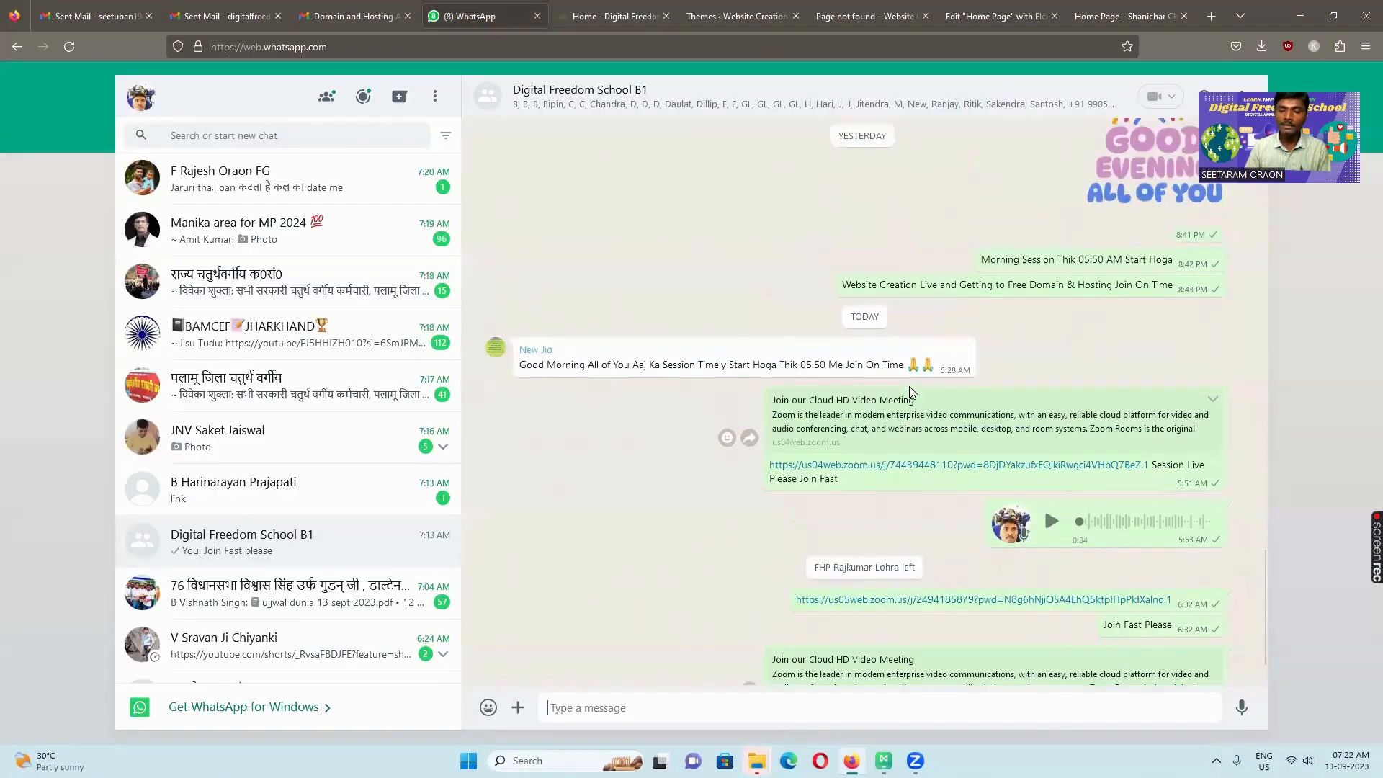
pyautogui.scroll(10, 943, 404)
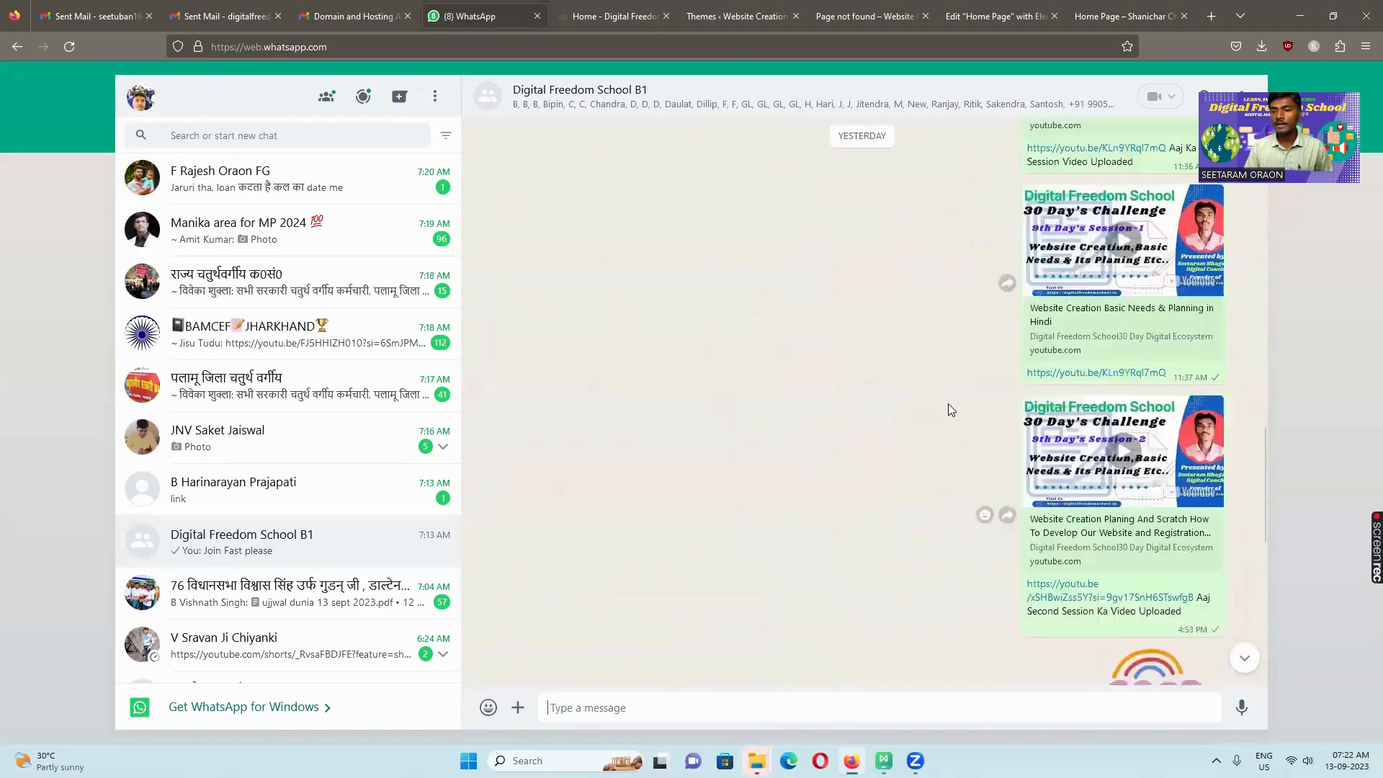
pyautogui.scroll(4, 948, 403)
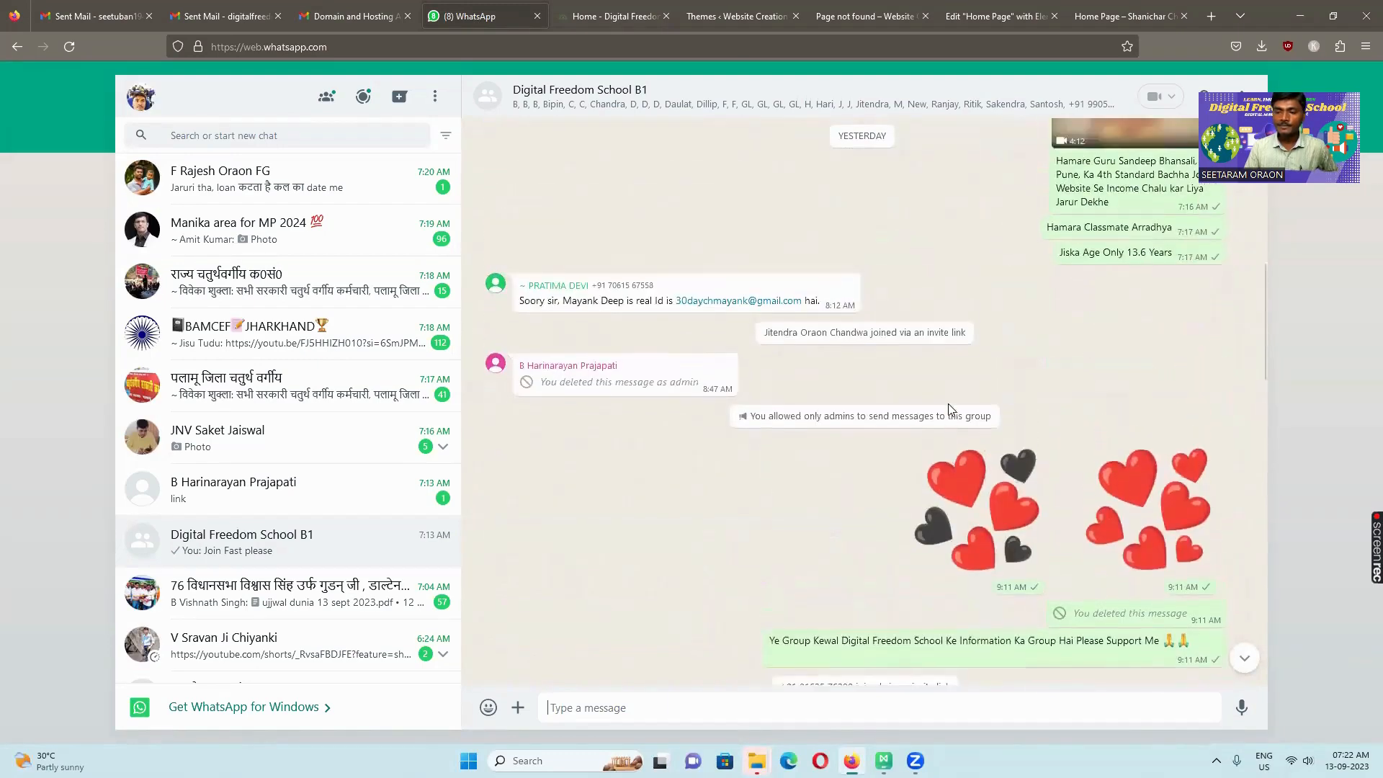
pyautogui.scroll(6, 1034, 360)
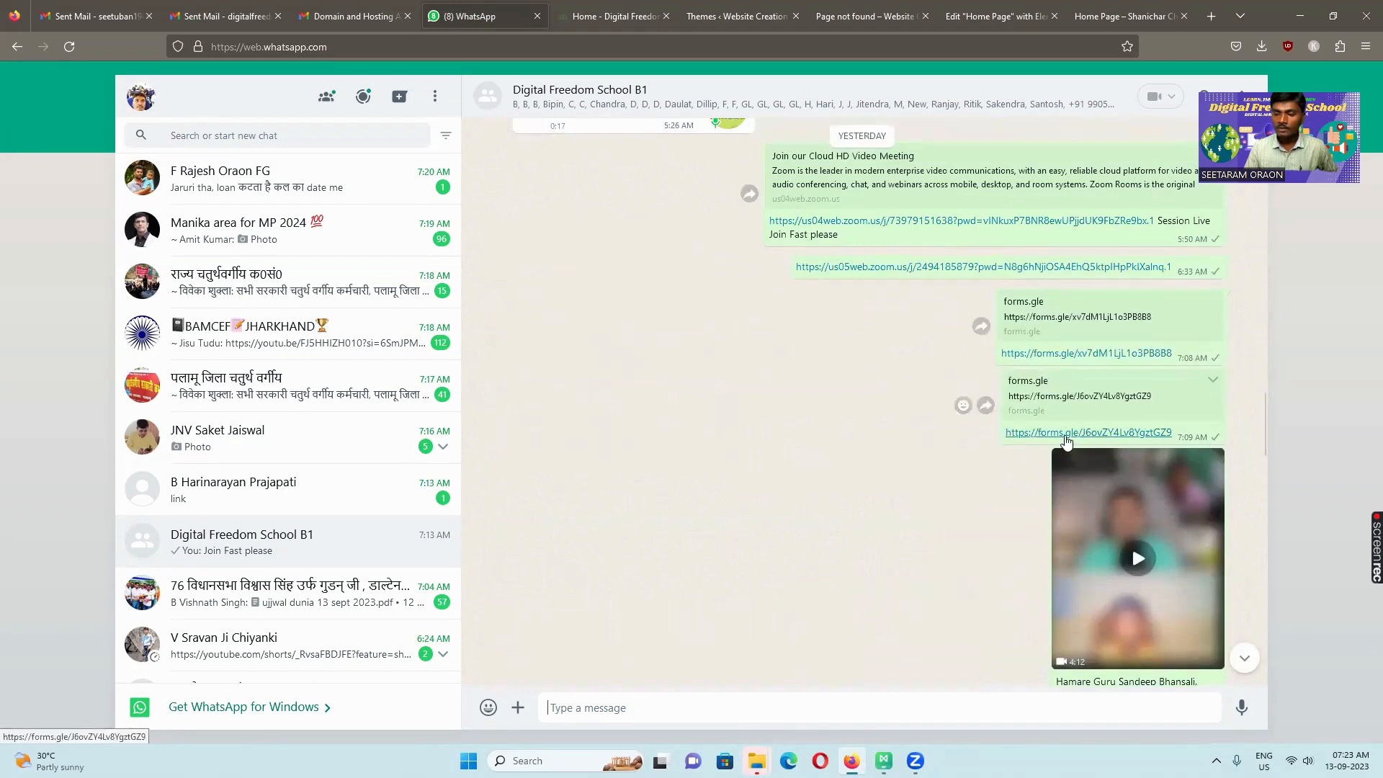
pyautogui.rightClick(1067, 441)
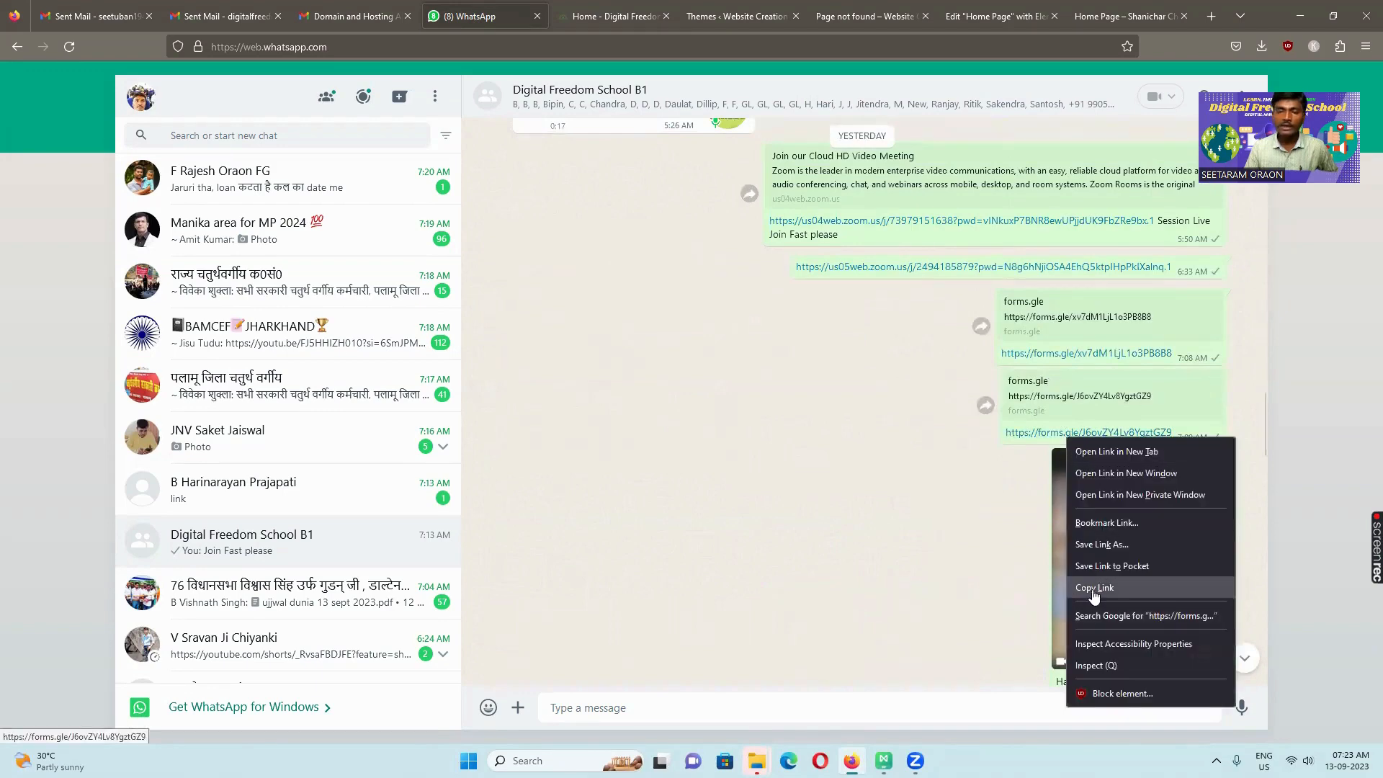
pyautogui.click(1094, 588)
# Back in the page editor, paste the copied form link as the Start Now button's link and make it open in a new window
pyautogui.click(1001, 16)
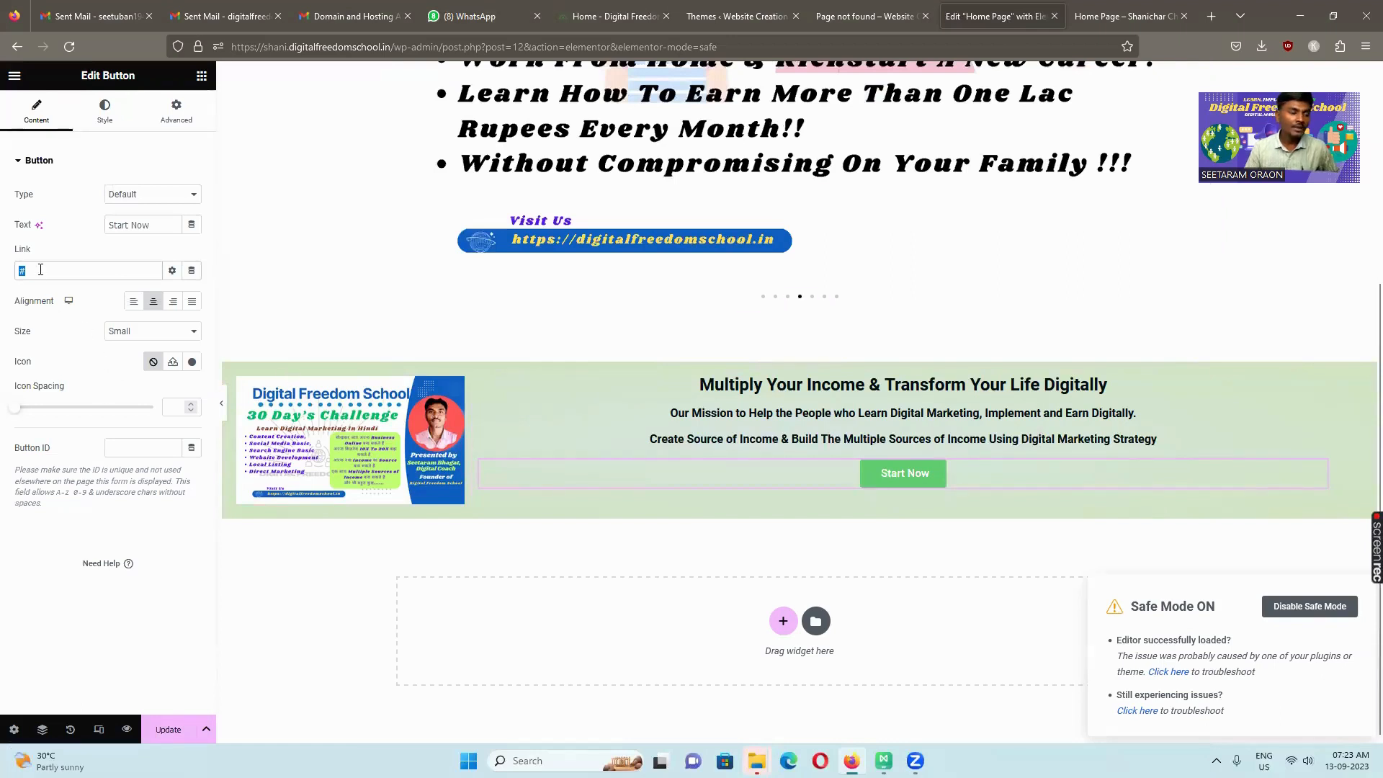
pyautogui.hotkey('ctrl', 'v')
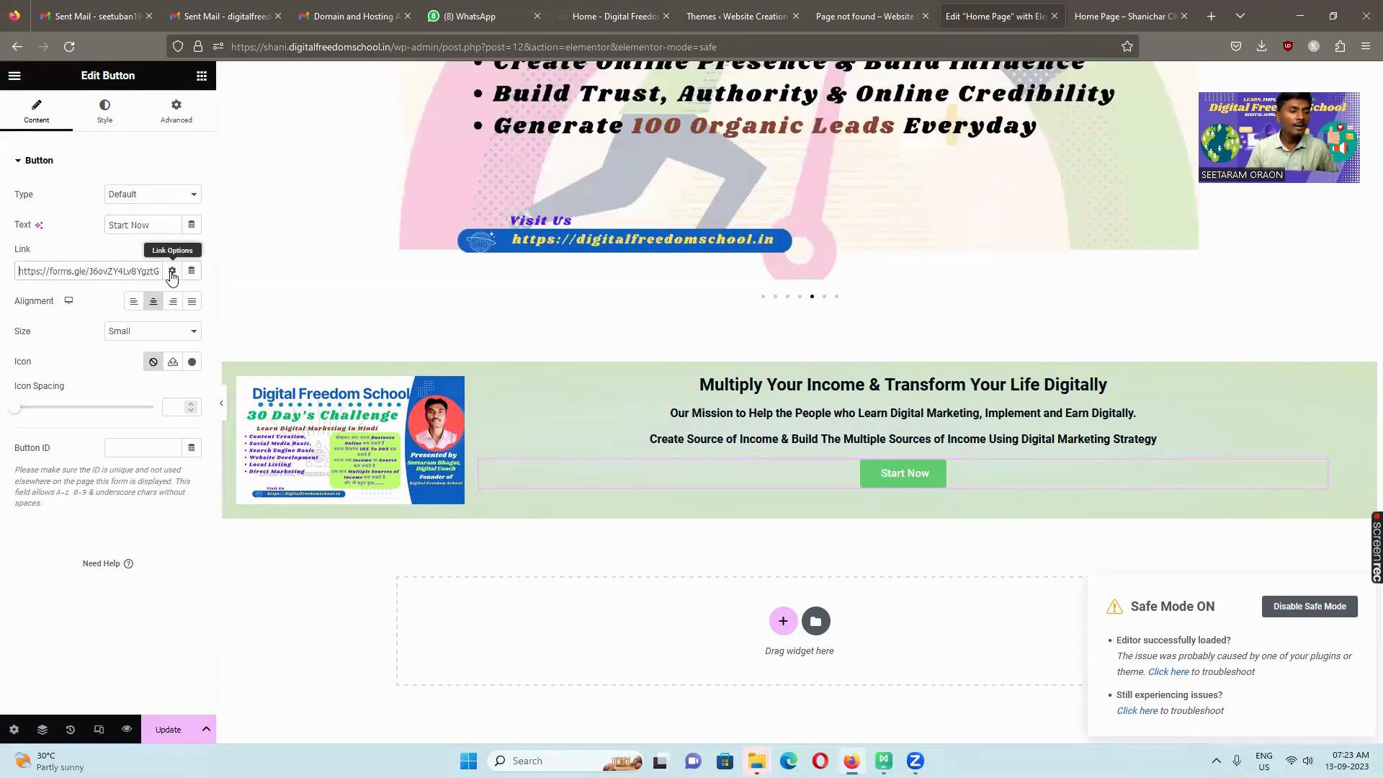
pyautogui.click(172, 272)
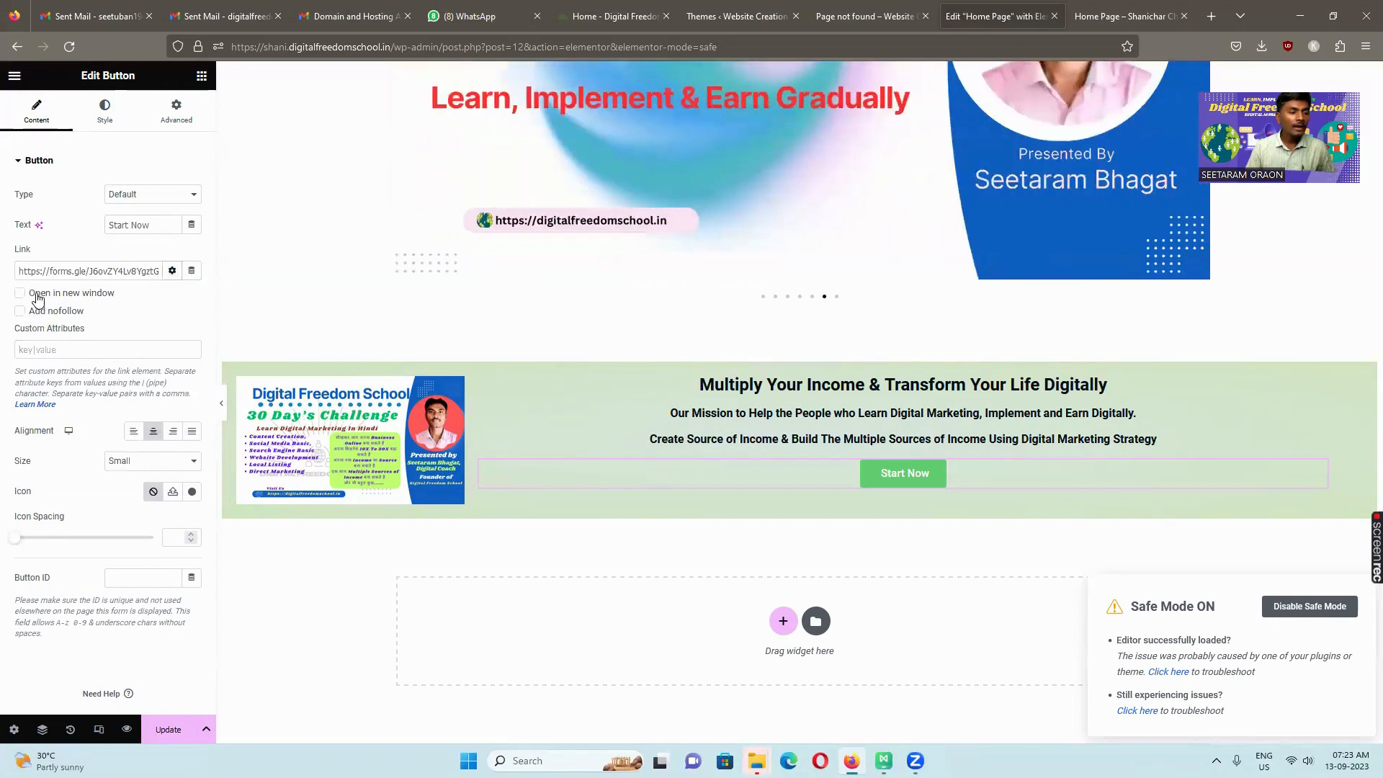
pyautogui.click(38, 298)
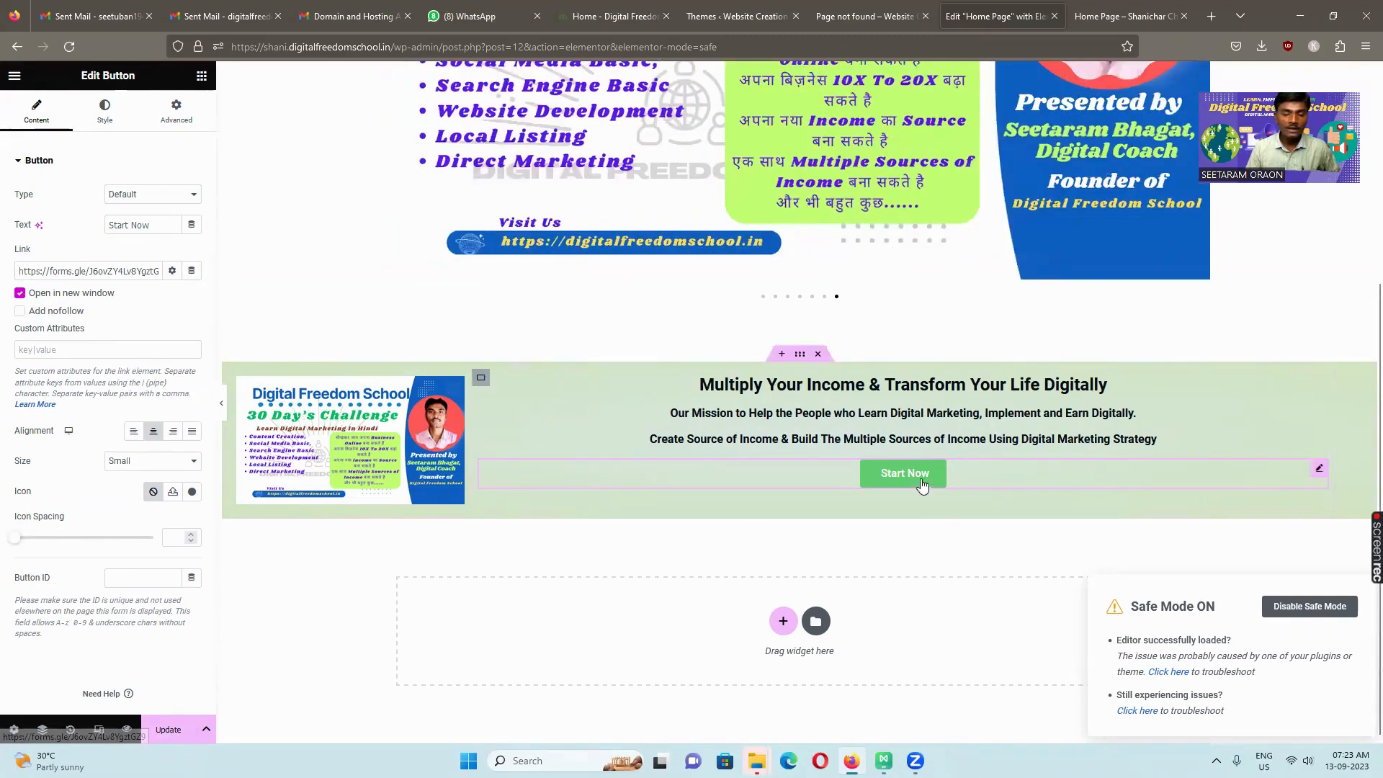
# In the Start Now button's hover style, set the text color to bright green #54E942
pyautogui.click(105, 115)
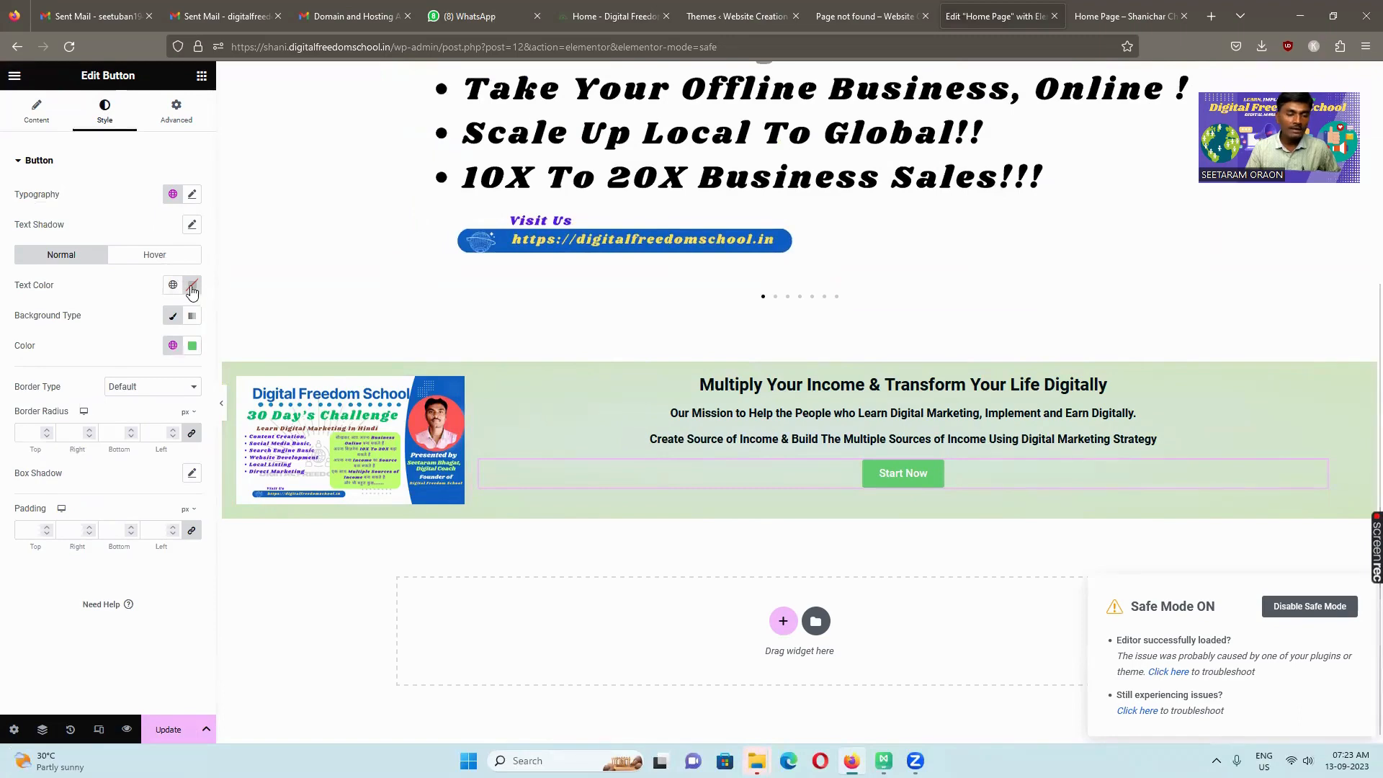
pyautogui.click(156, 258)
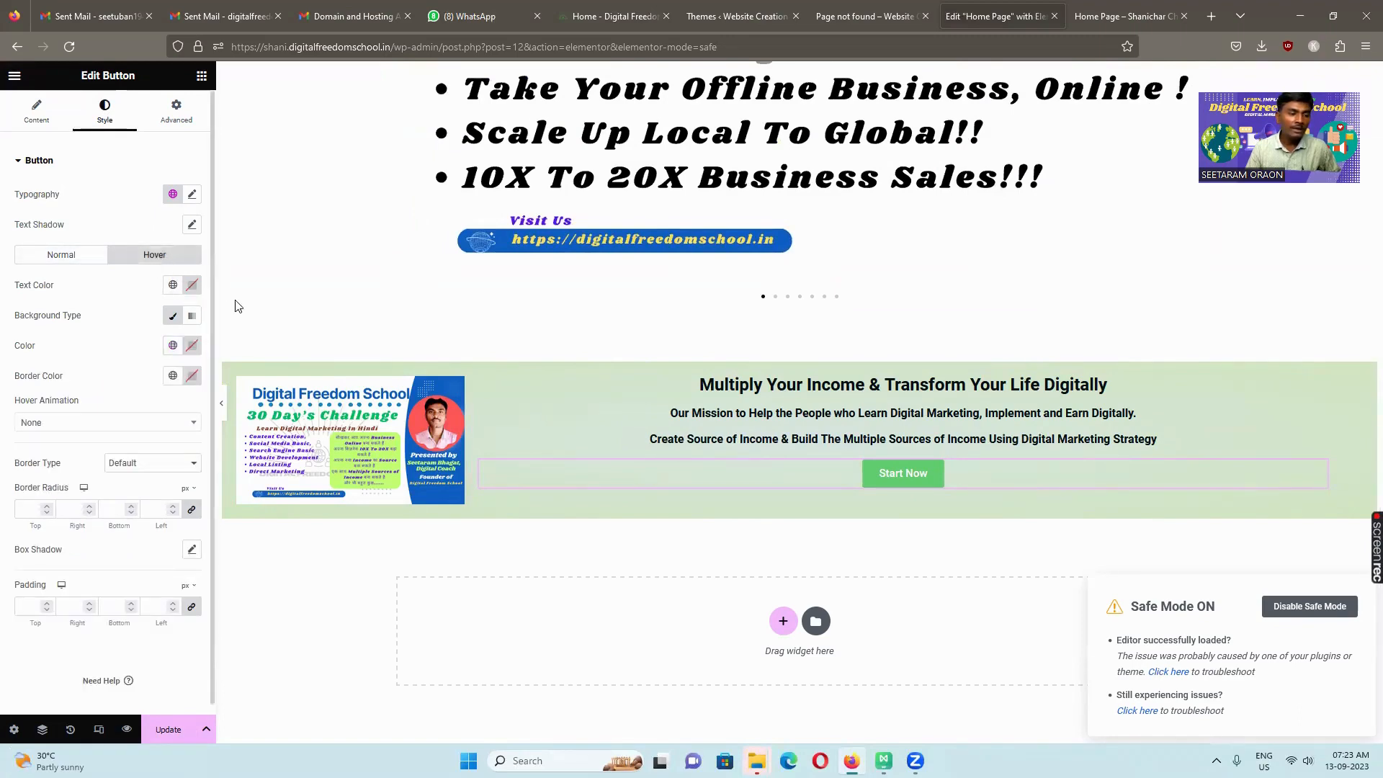
pyautogui.click(191, 285)
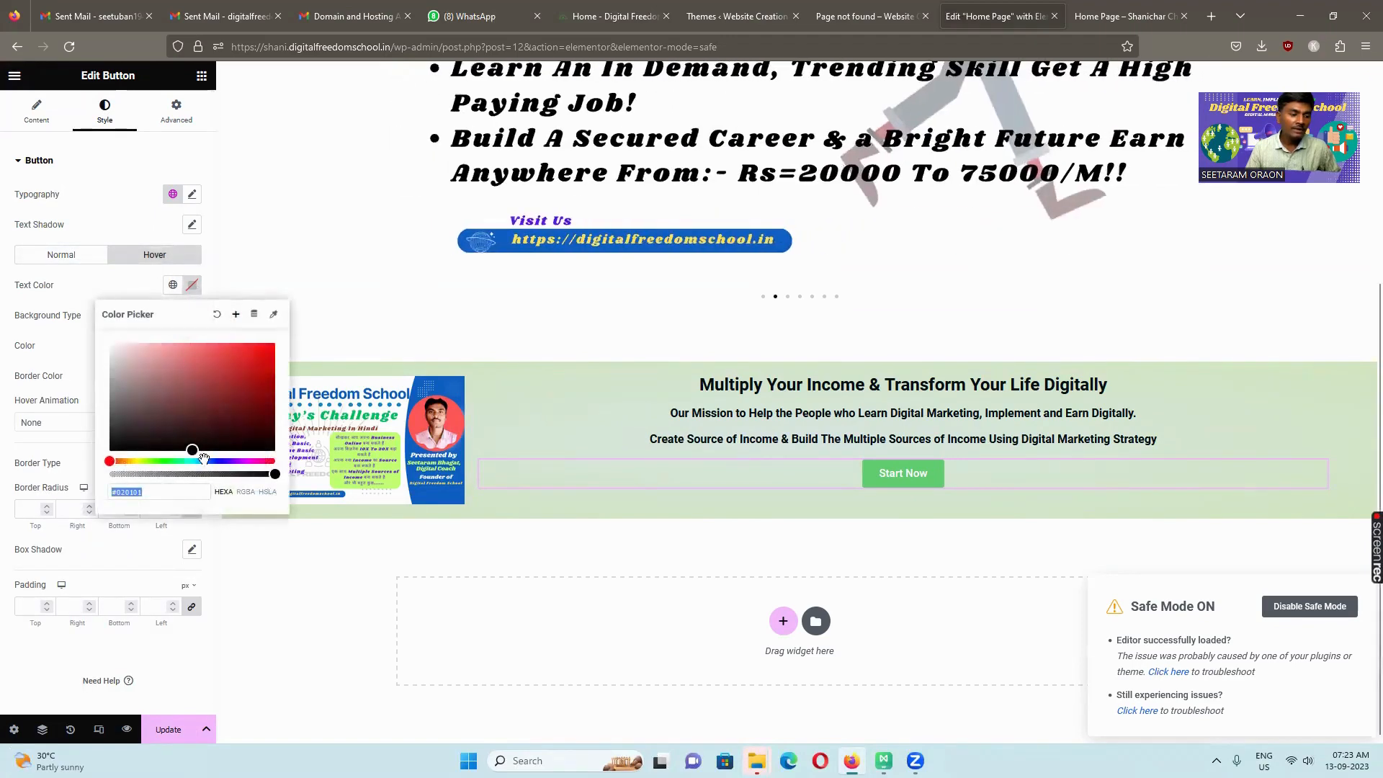
pyautogui.click(161, 461)
pyautogui.click(227, 352)
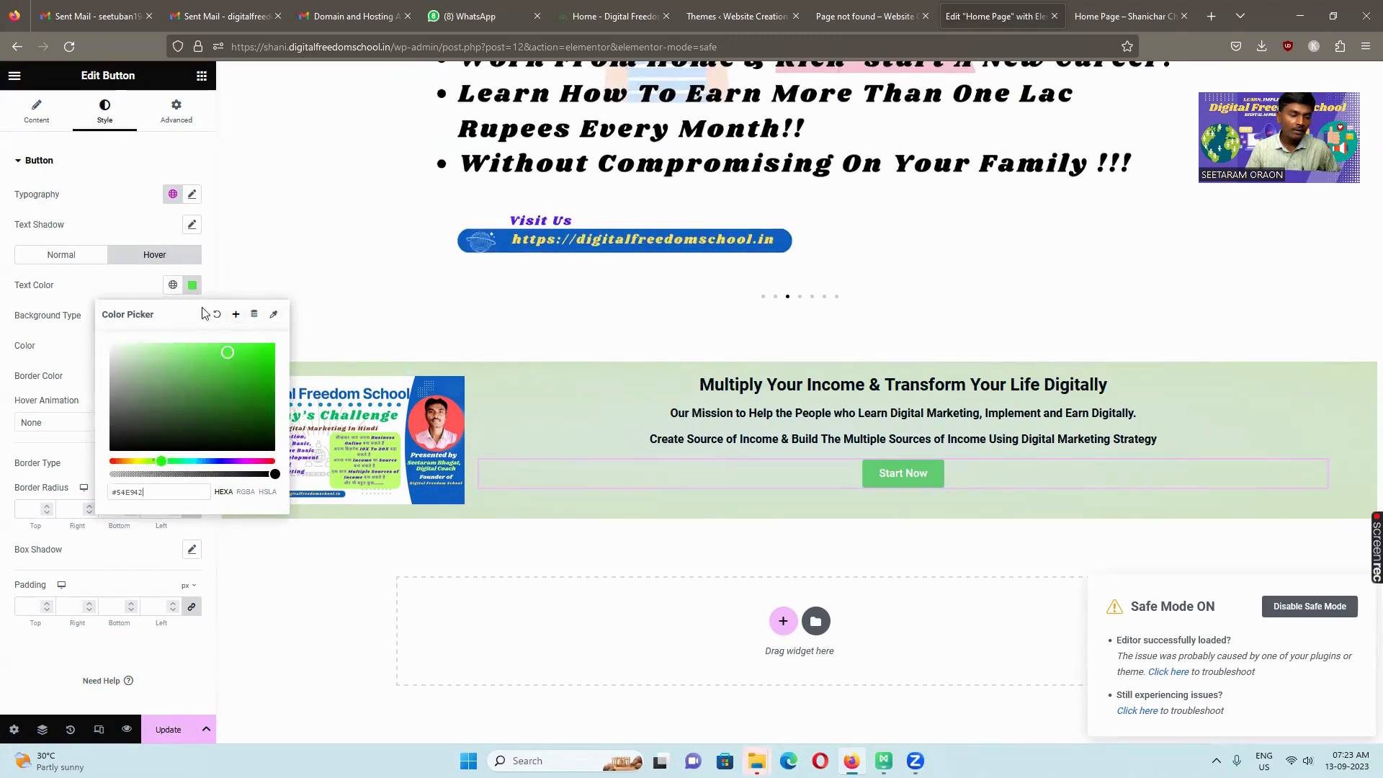
pyautogui.click(295, 292)
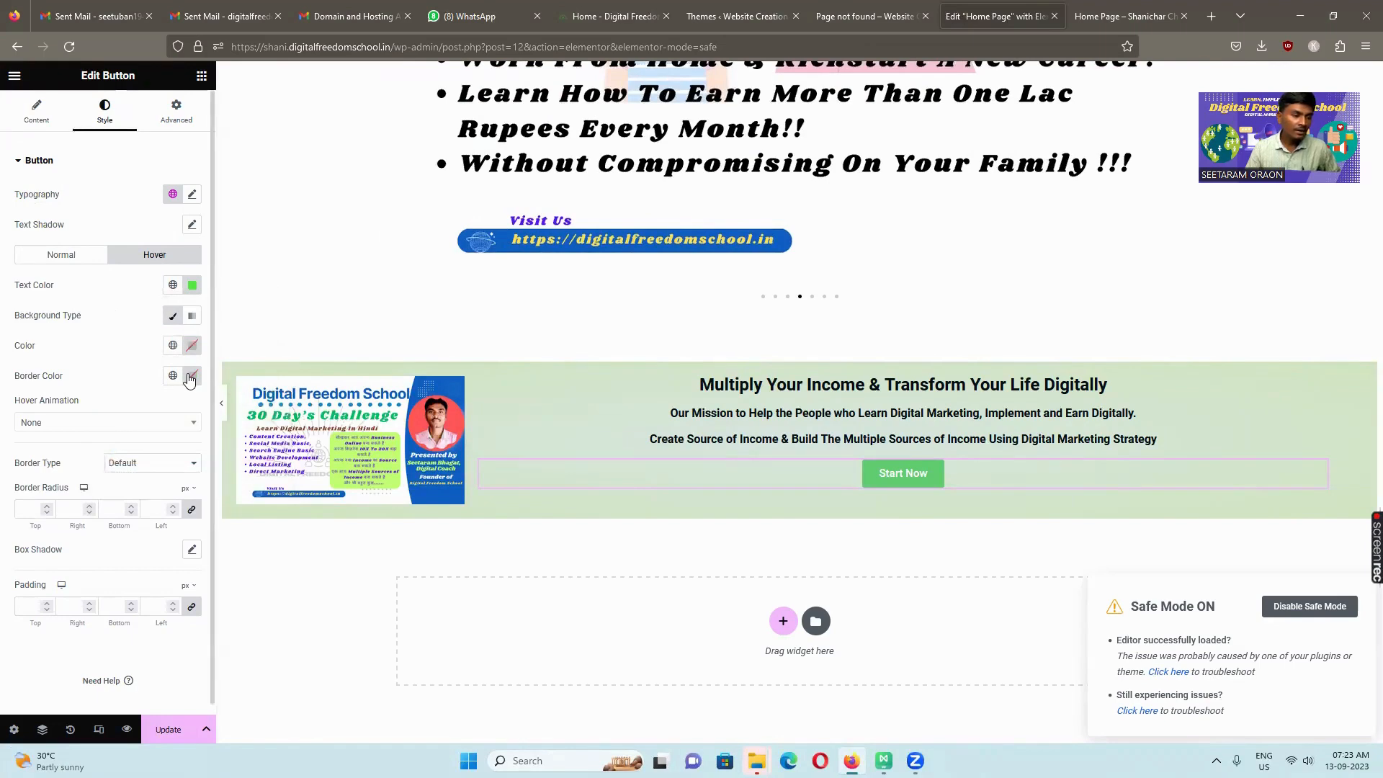
# Change the Start Now button's hover text color to near-black #010701
pyautogui.click(190, 293)
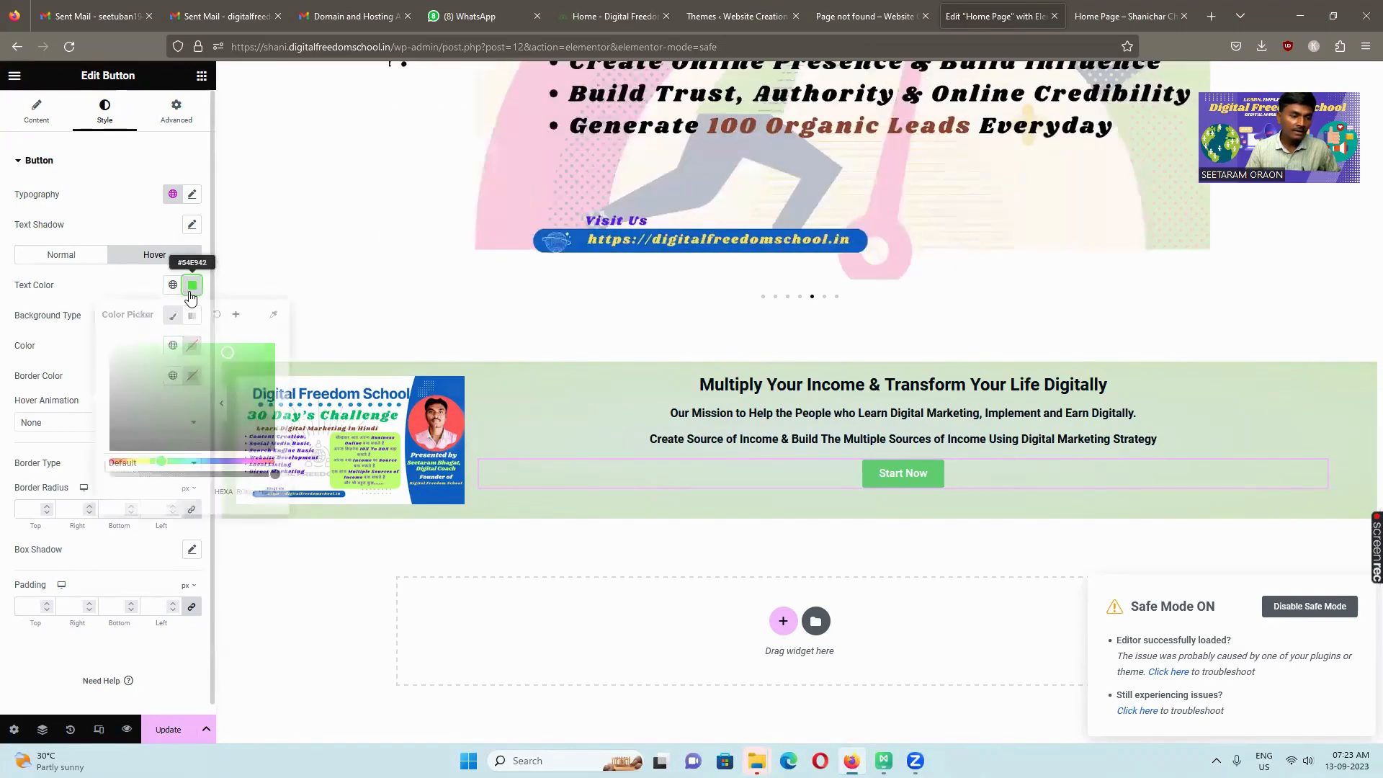
pyautogui.click(115, 446)
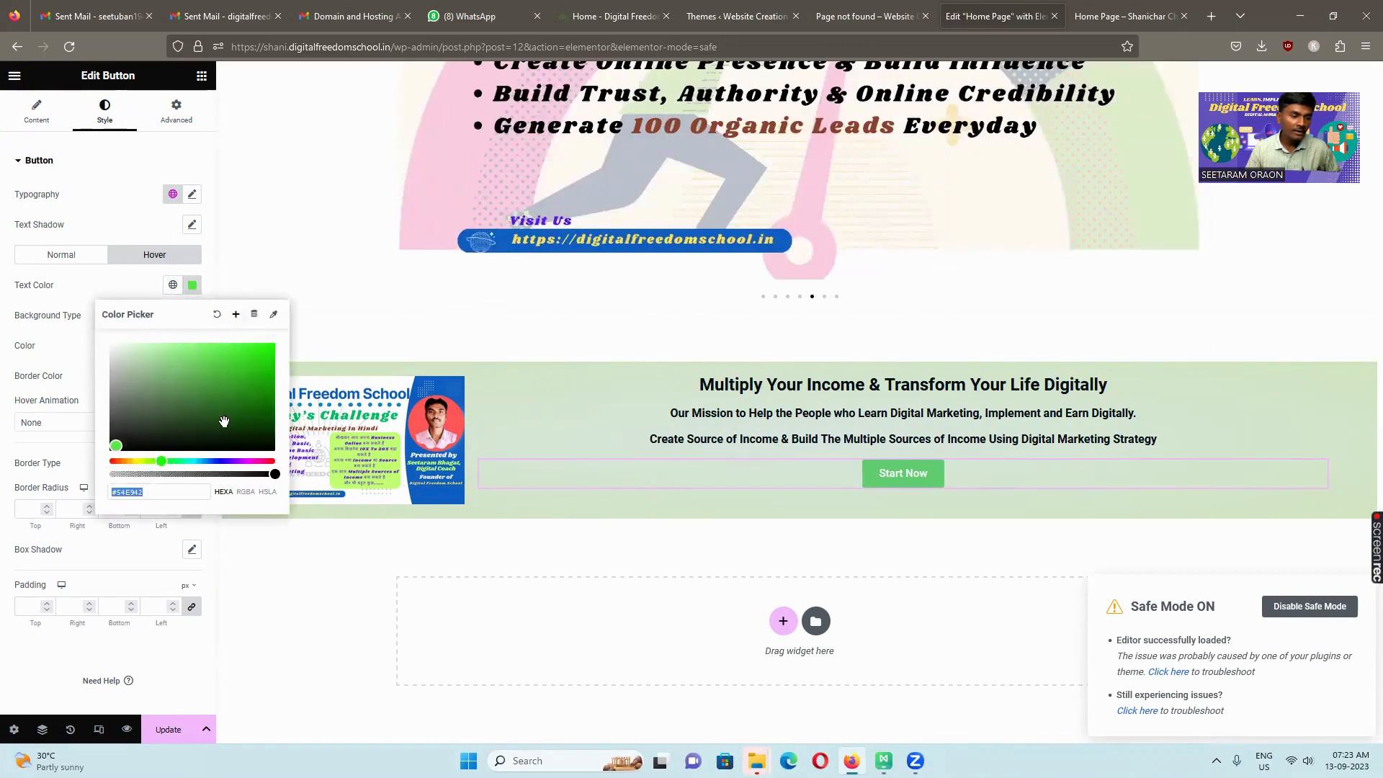
pyautogui.click(346, 330)
pyautogui.click(192, 344)
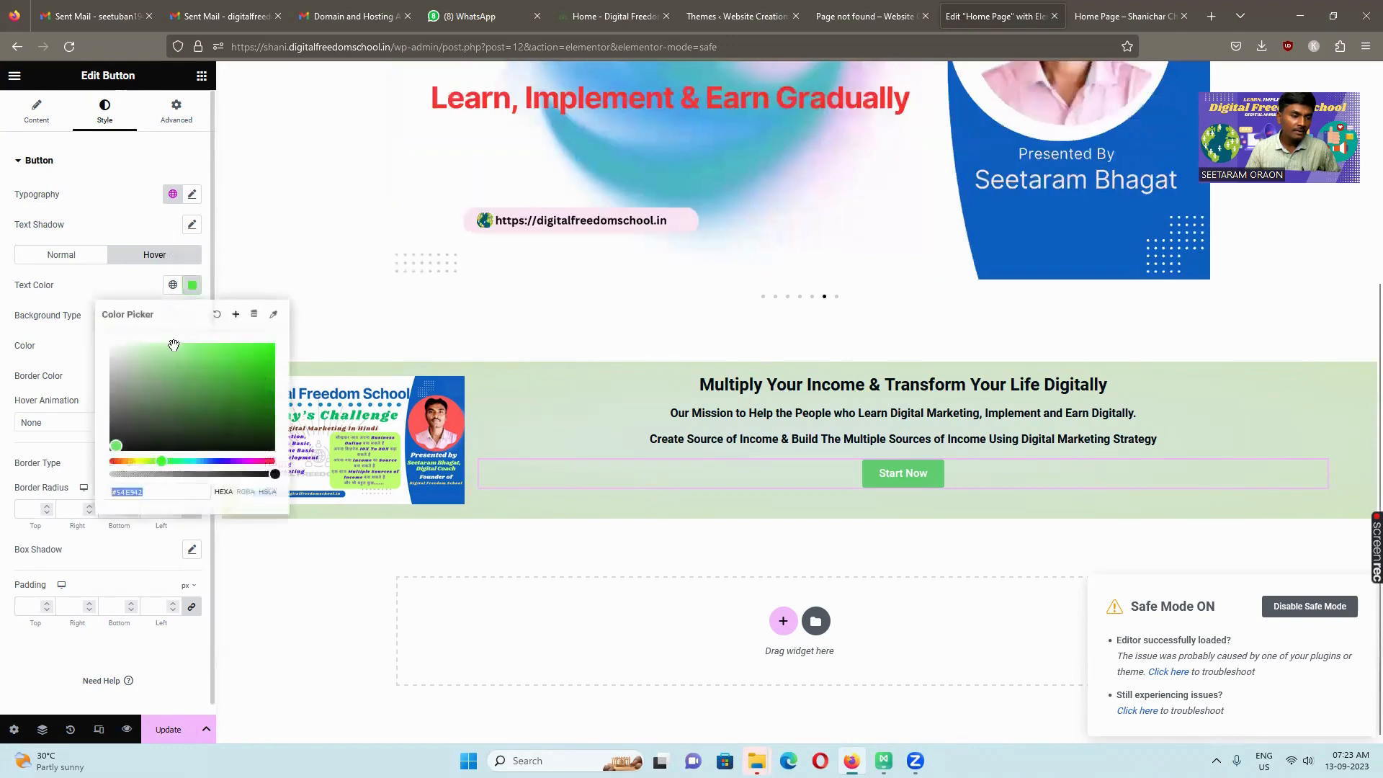
pyautogui.click(258, 449)
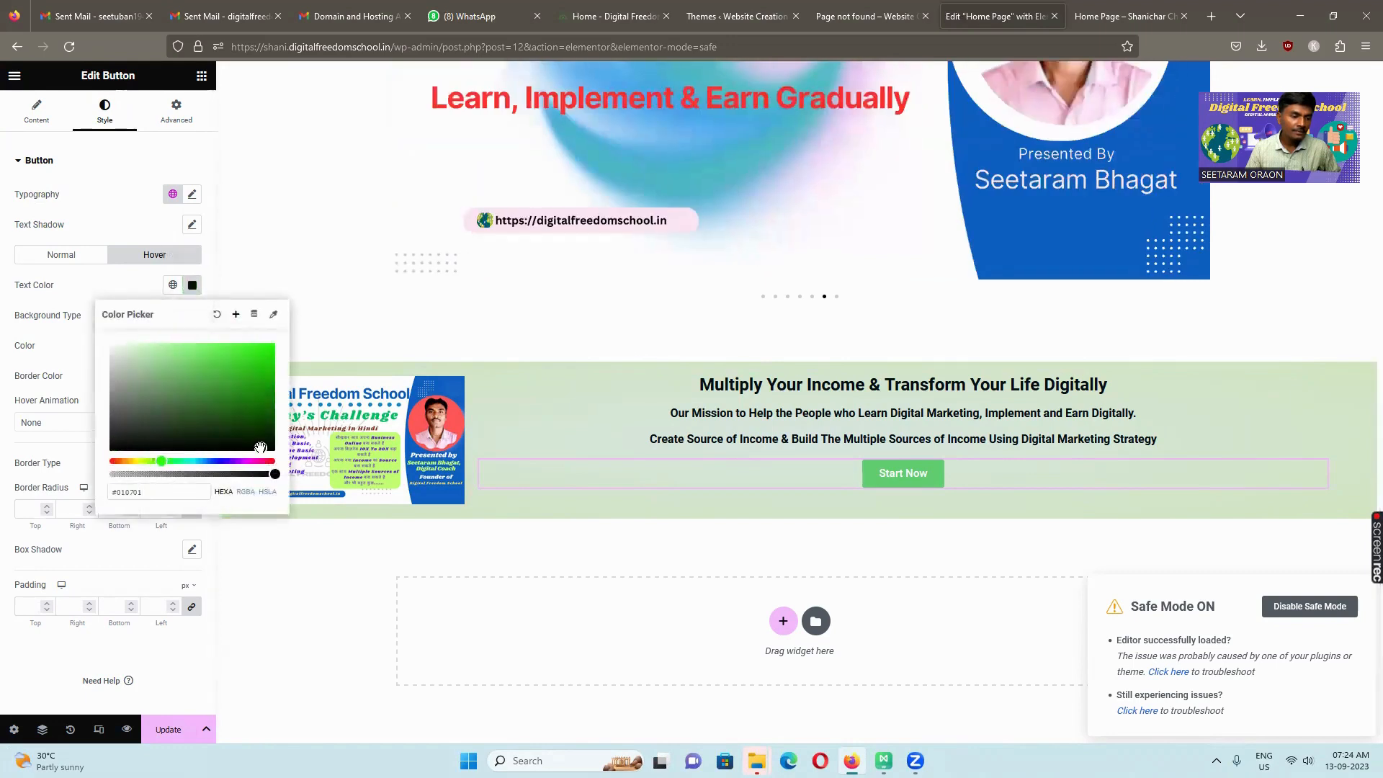
pyautogui.click(164, 345)
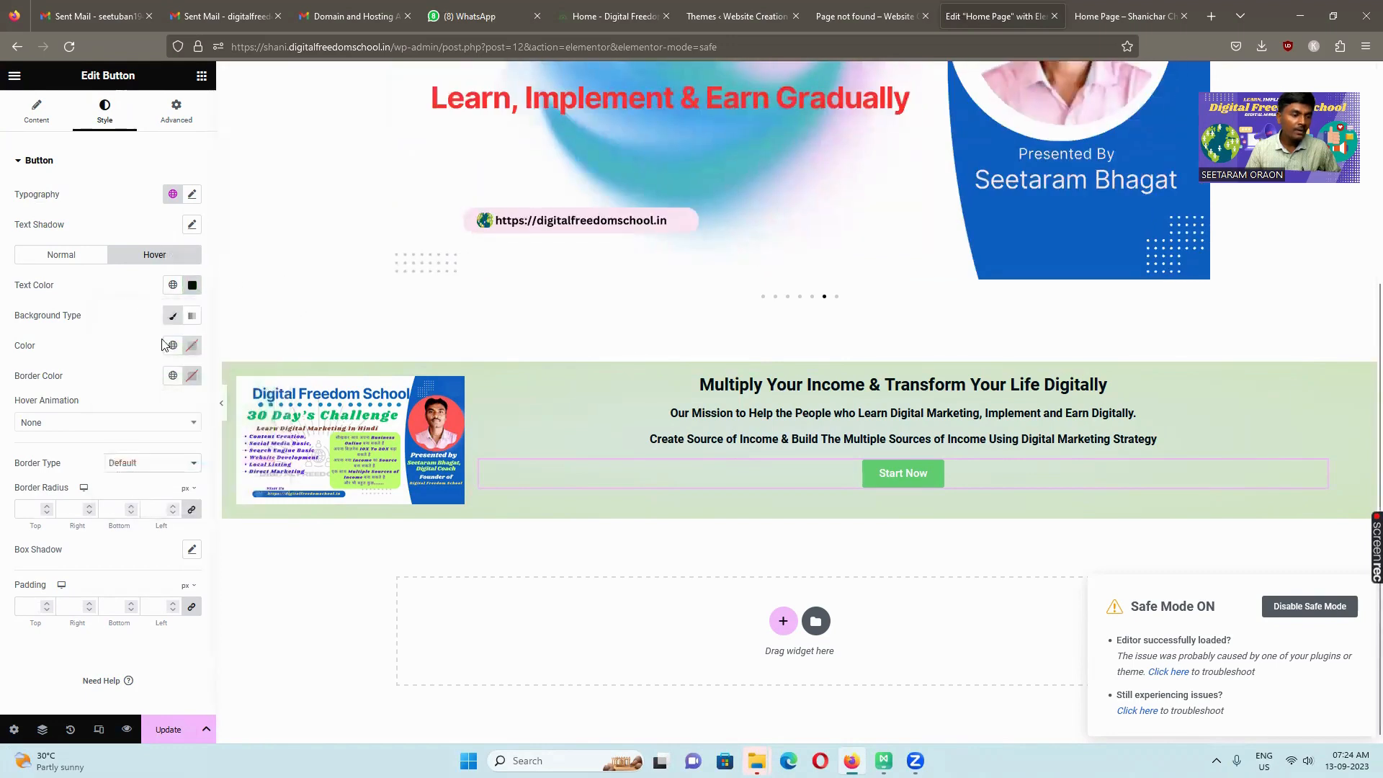
# Switch the button's hover background to a gradient and set its first color to bright green
pyautogui.click(191, 315)
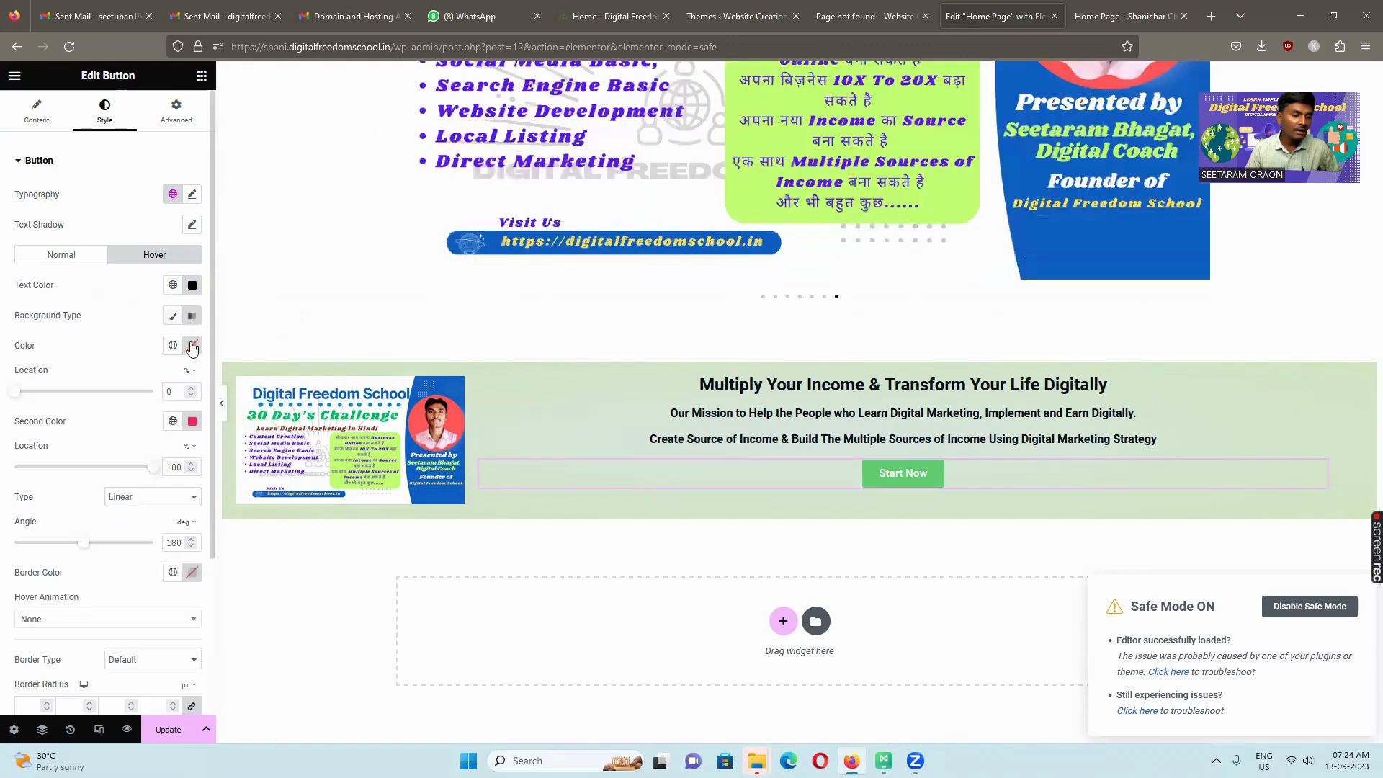
pyautogui.click(192, 345)
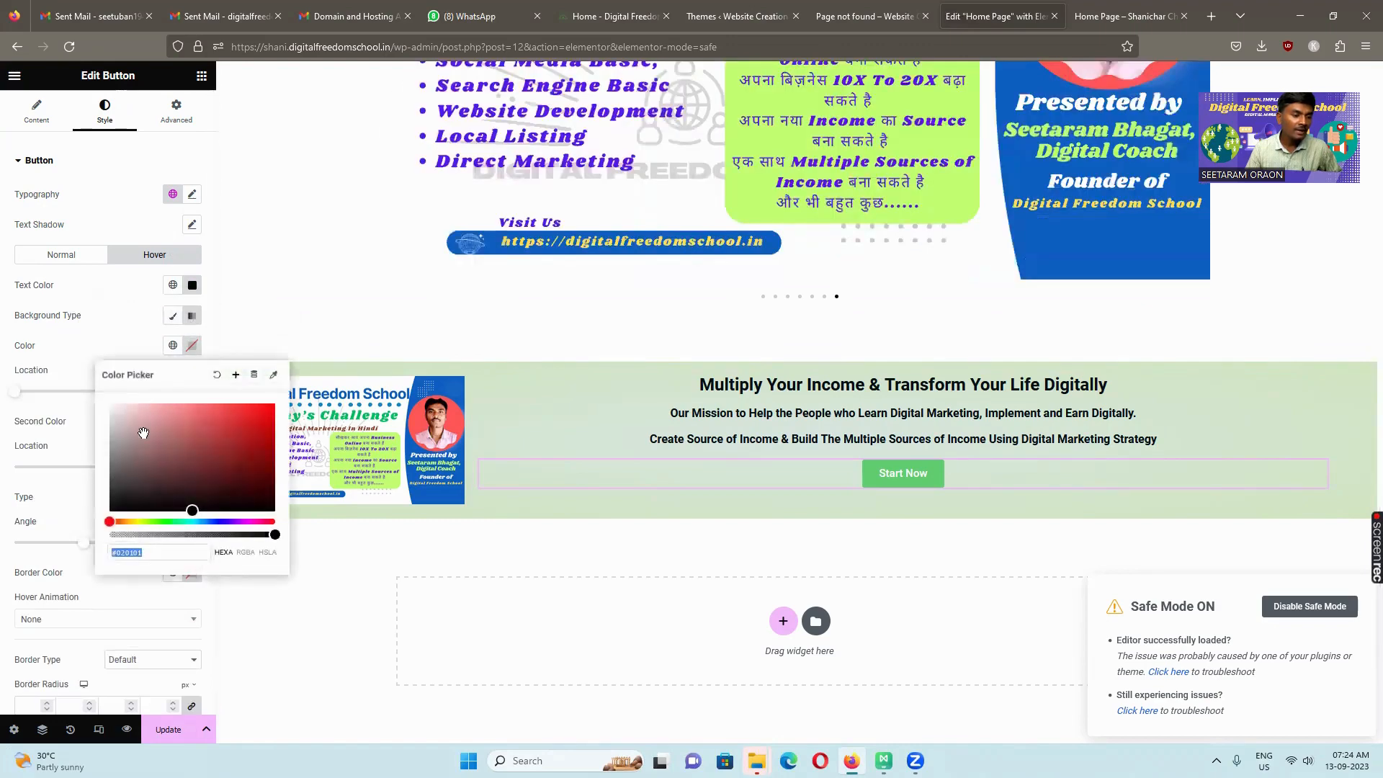
pyautogui.click(153, 521)
pyautogui.click(165, 521)
pyautogui.moveTo(227, 423); pyautogui.dragTo(251, 417)
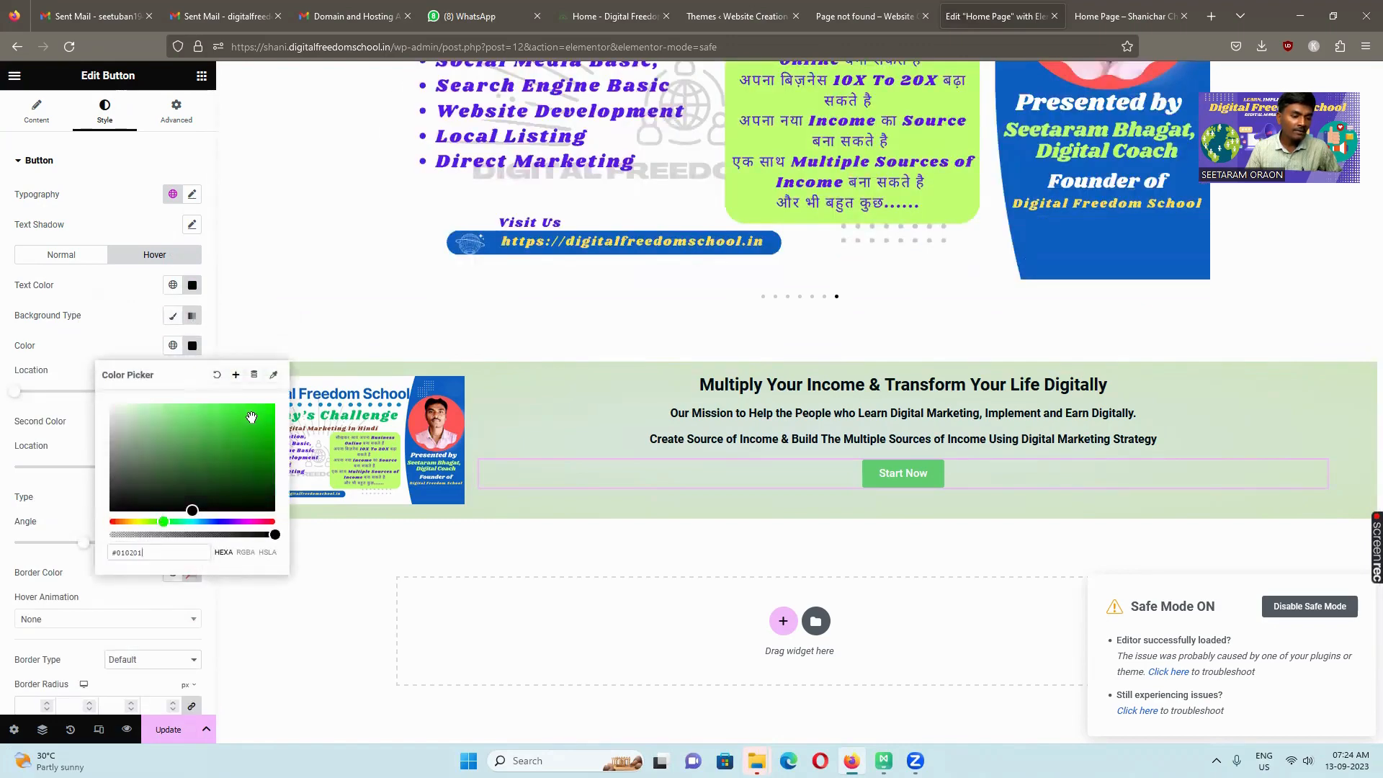
pyautogui.click(143, 345)
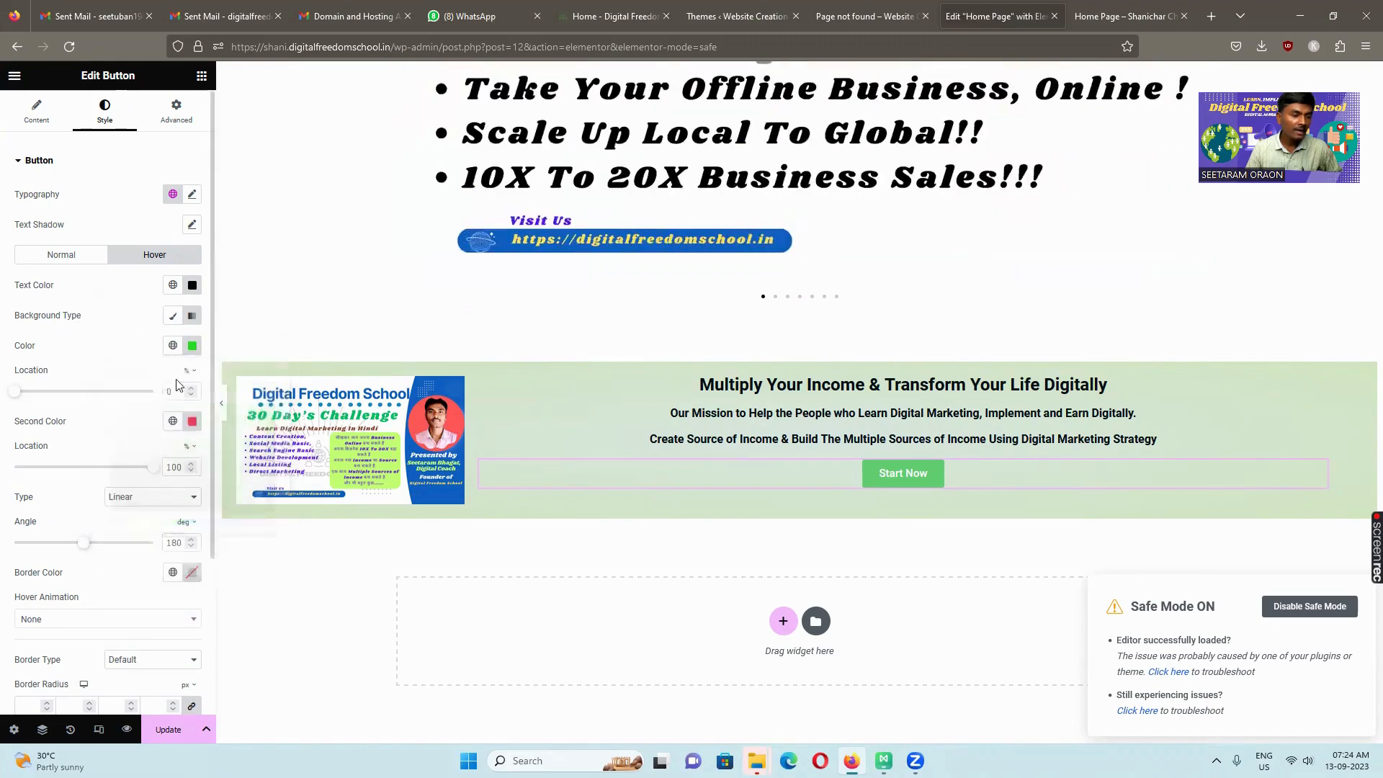
# Set the second color of the button's hover gradient to lime green #80CC23
pyautogui.click(192, 421)
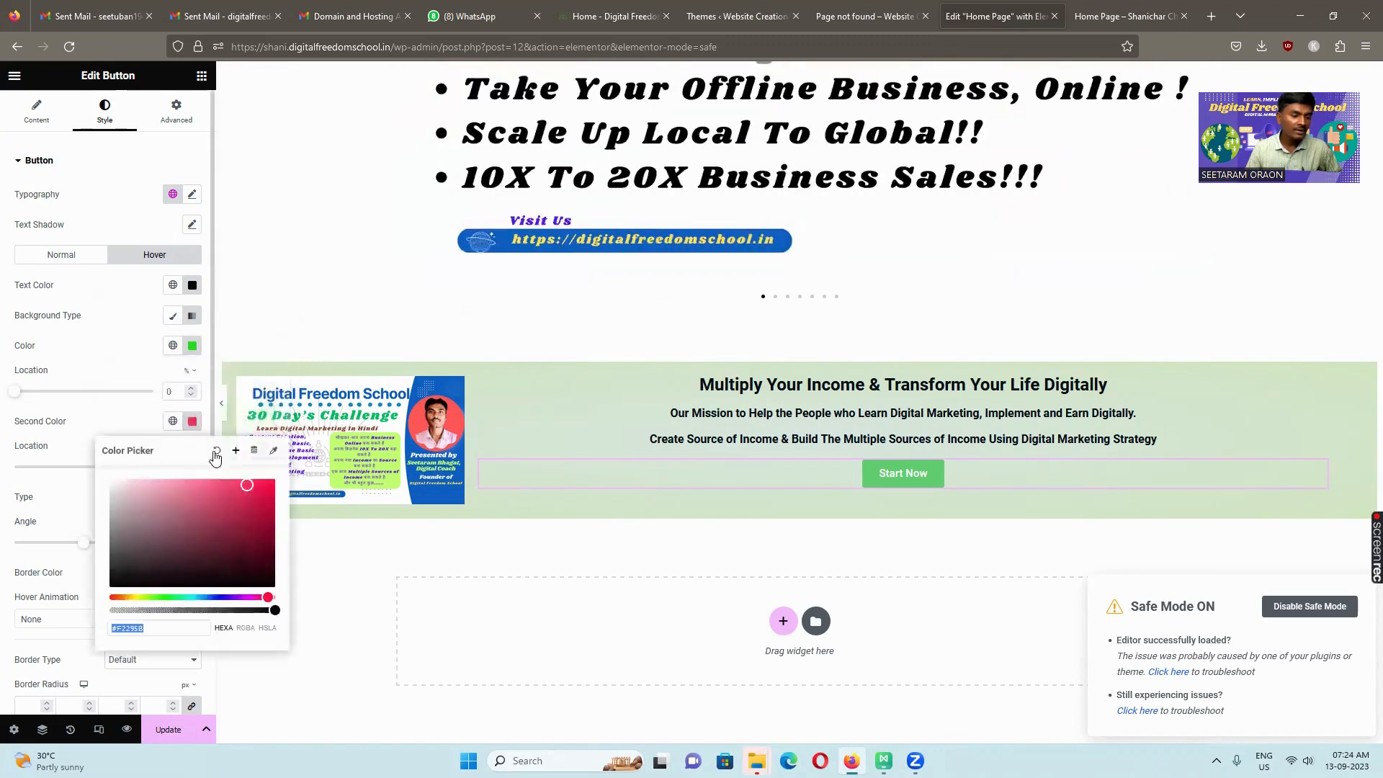
pyautogui.click(149, 597)
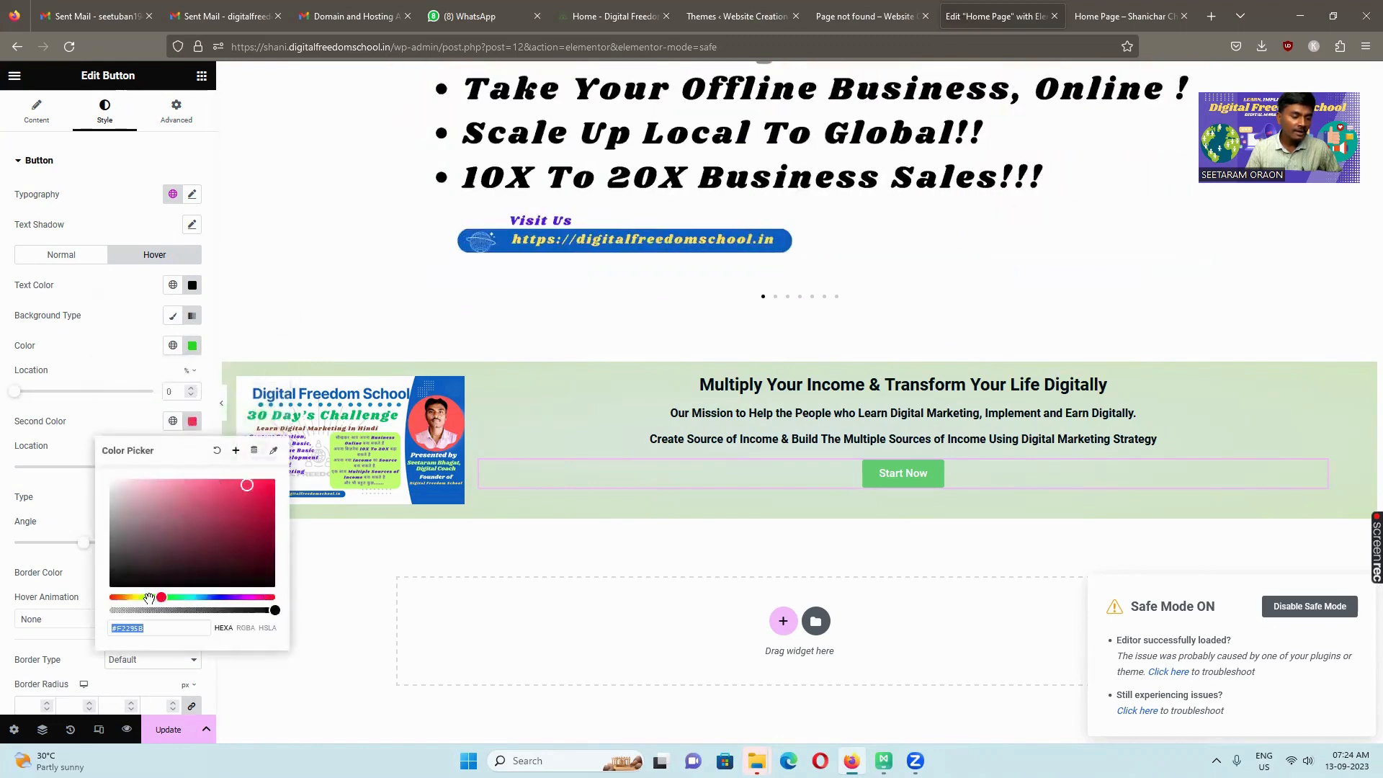
pyautogui.click(246, 500)
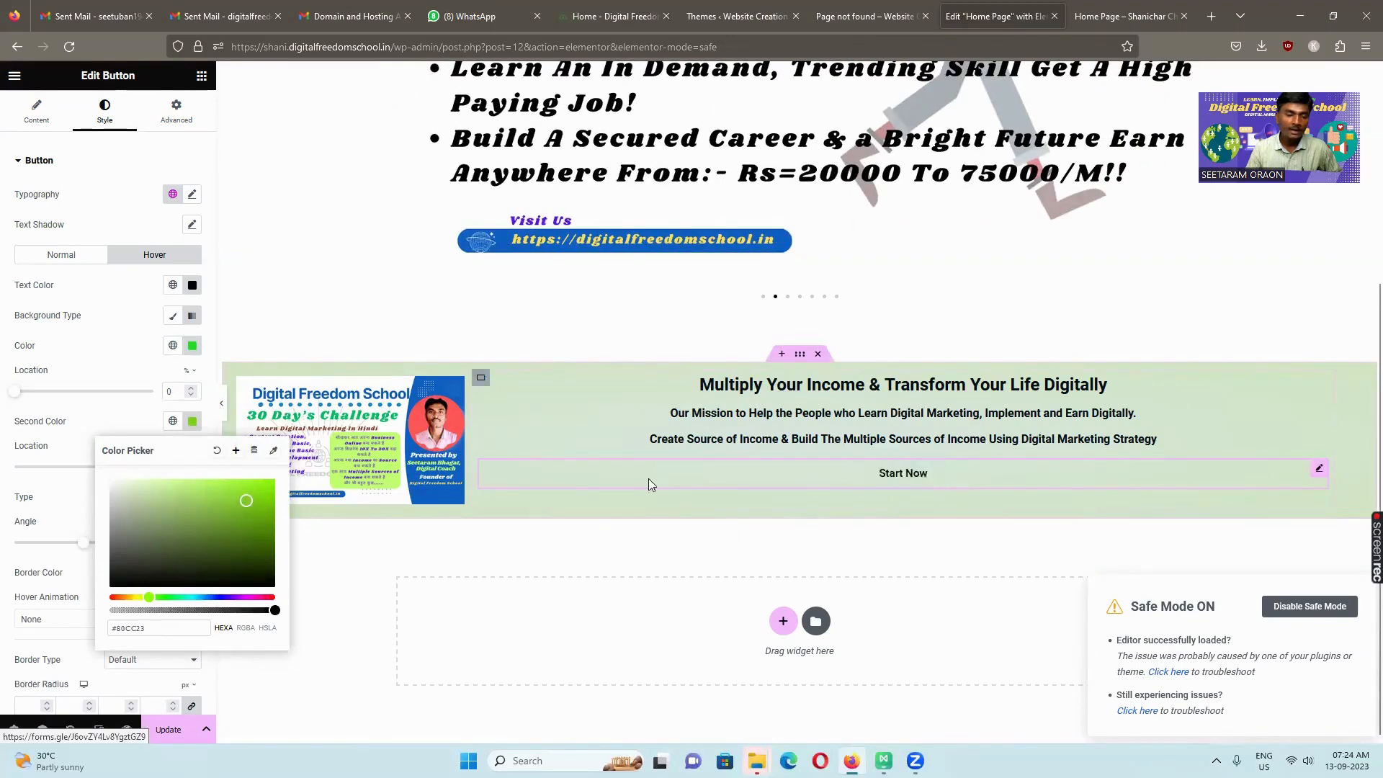
pyautogui.click(134, 416)
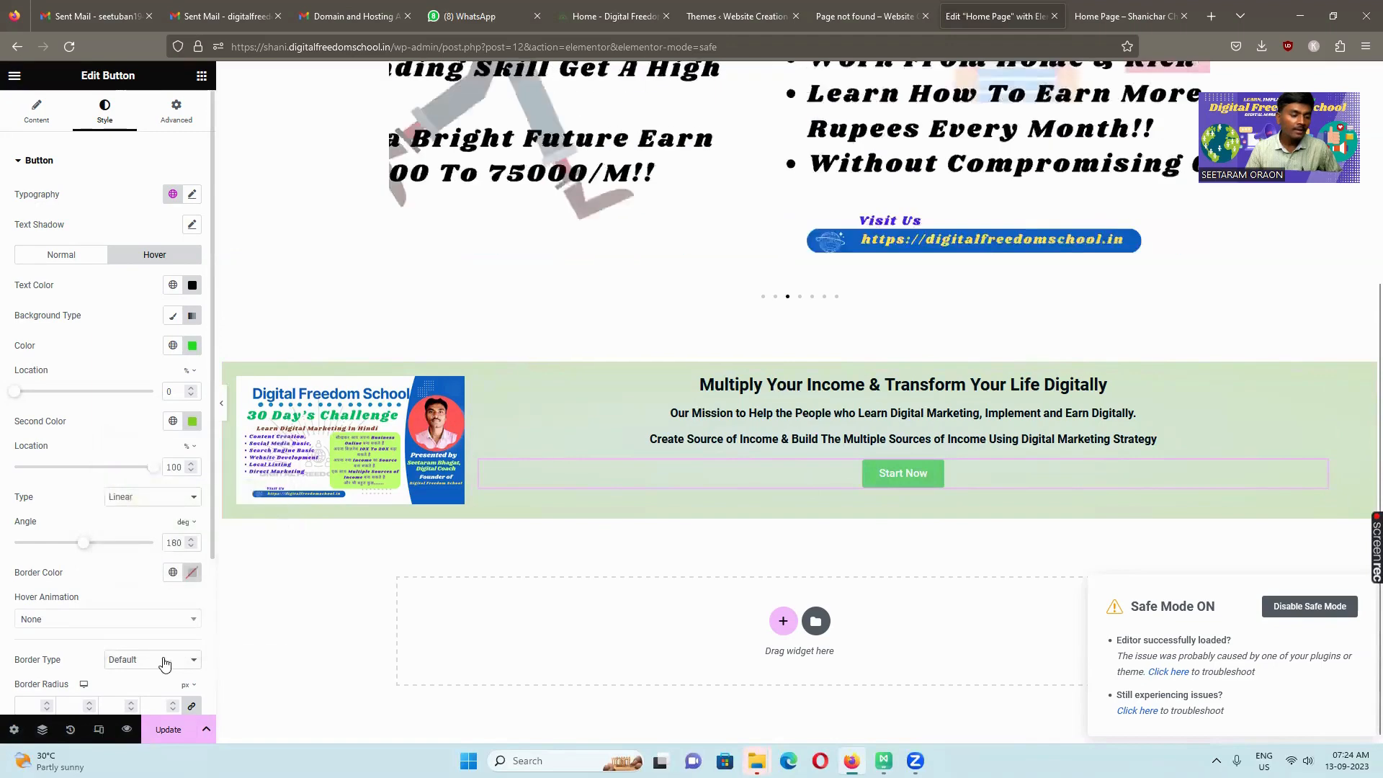
# Update the Home Page with the button changes and reload its live page in the other browser tab
pyautogui.click(168, 729)
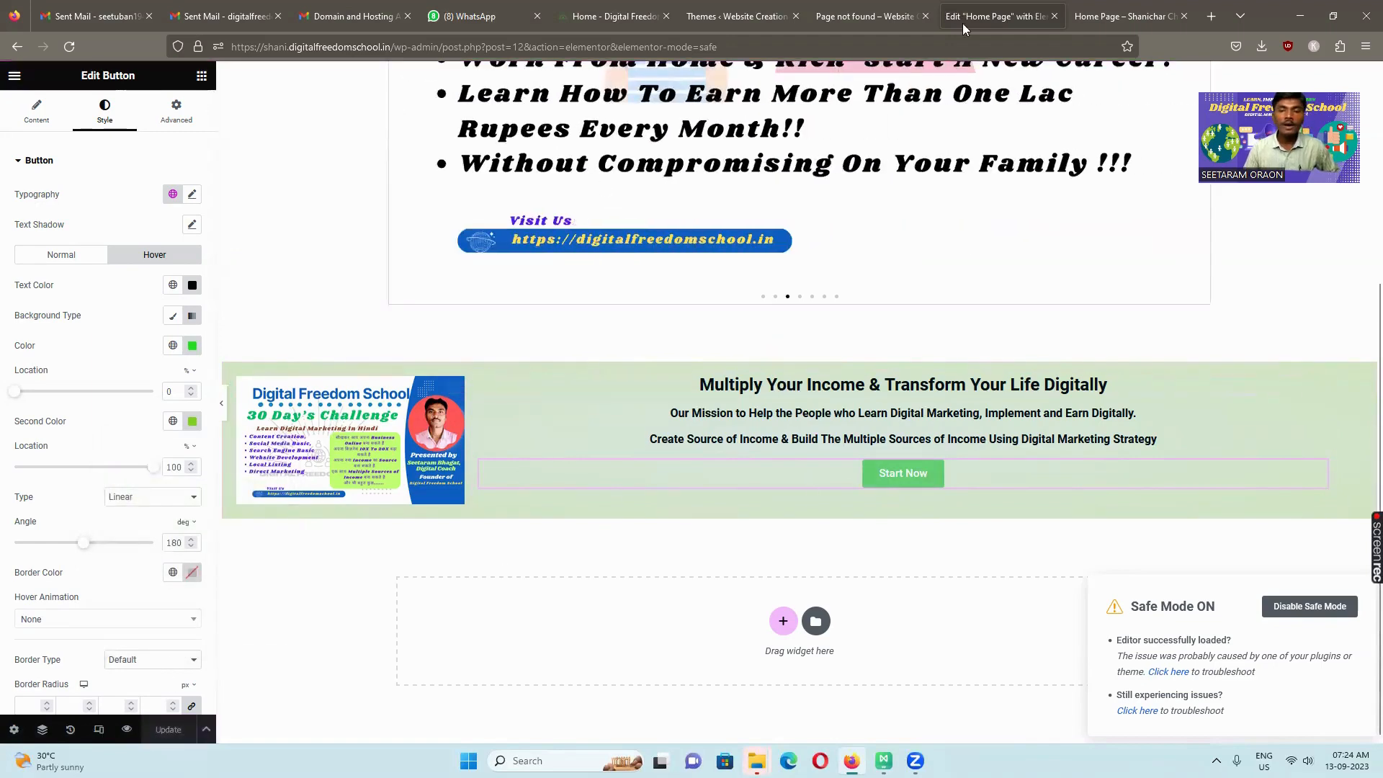
pyautogui.click(1124, 16)
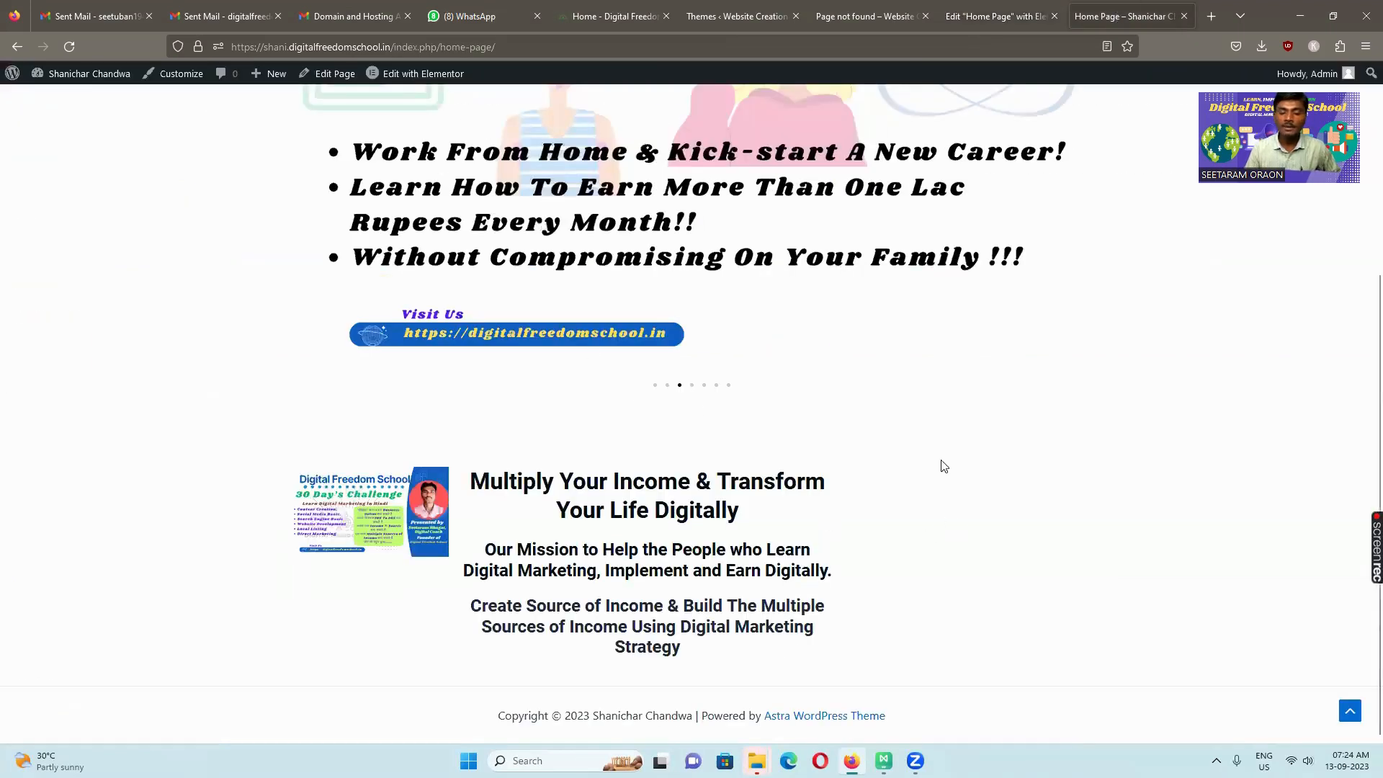
pyautogui.click(69, 46)
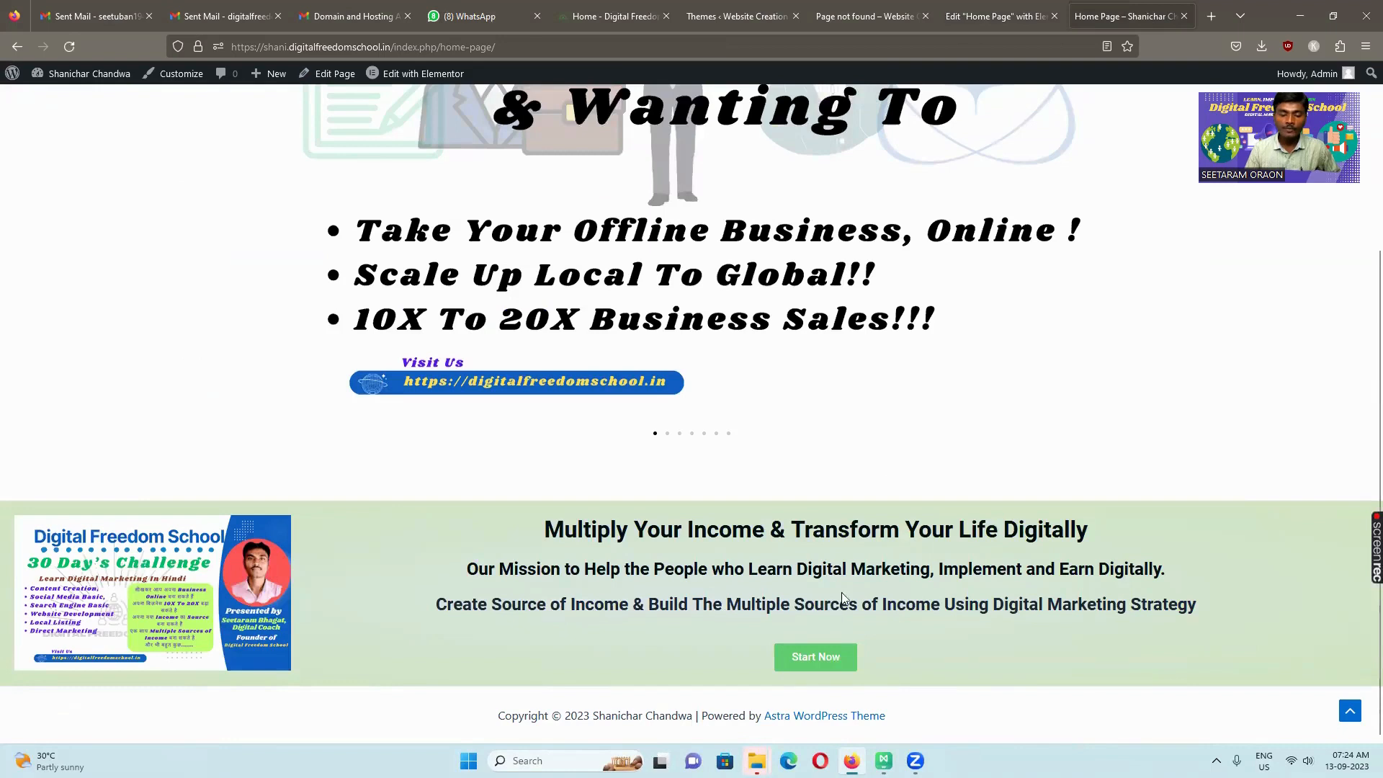
# Test the Start Now button on the live page and look through the linked Google Form
pyautogui.click(815, 659)
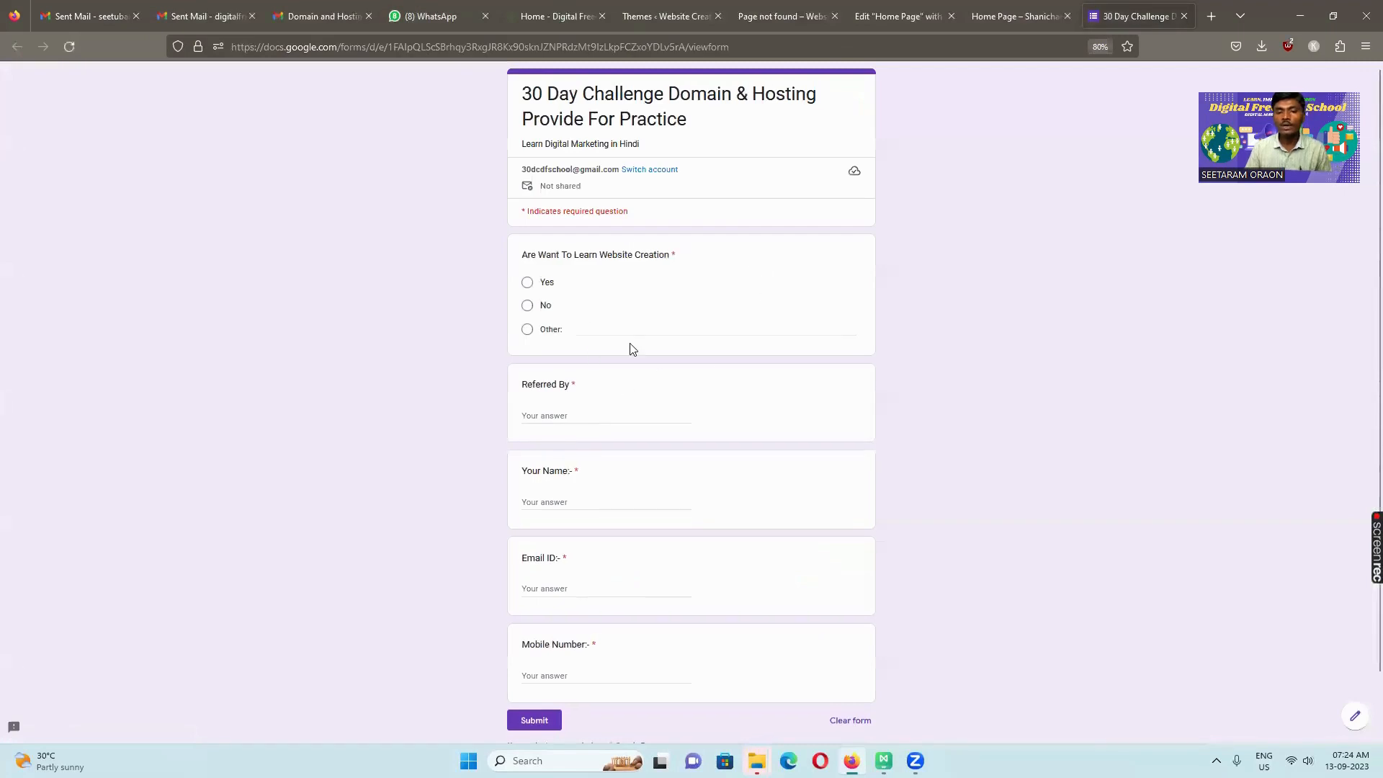
pyautogui.scroll(-2, 641, 389)
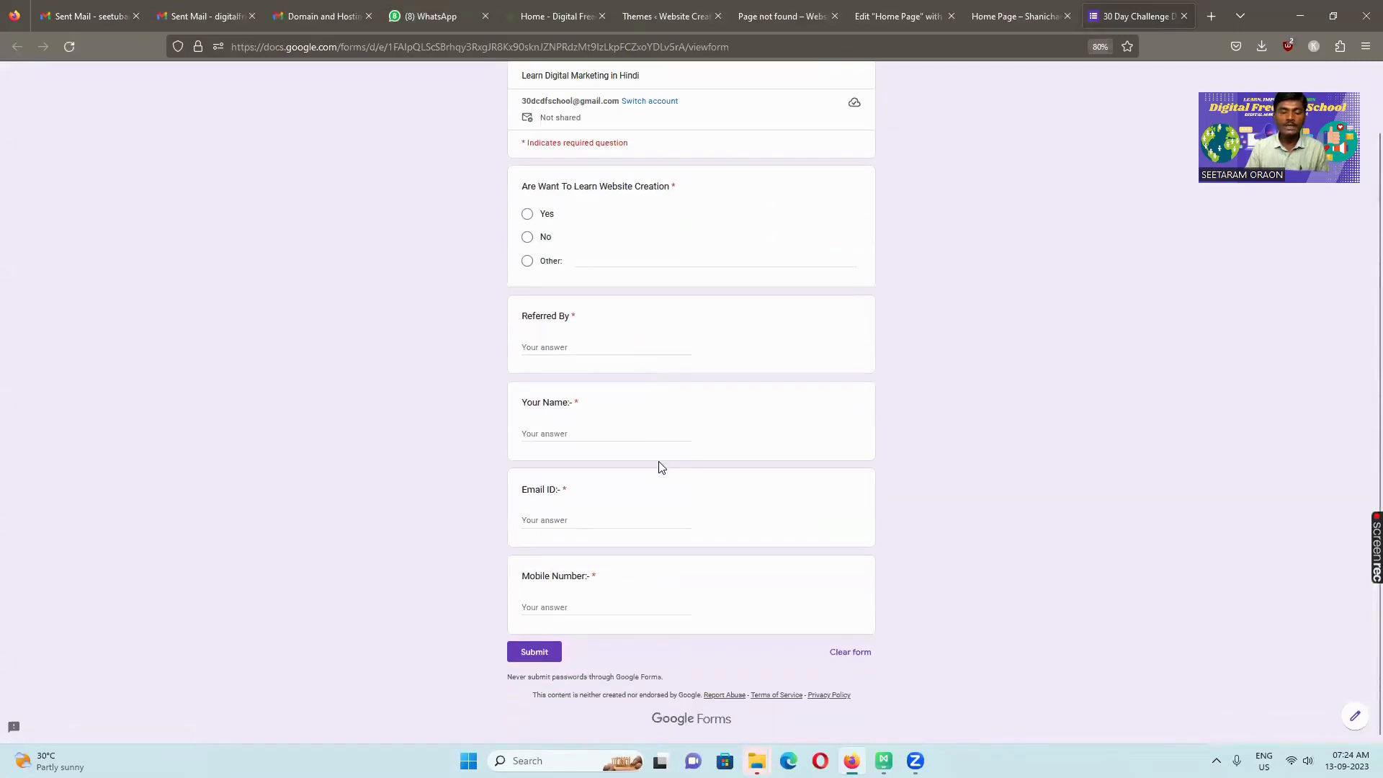